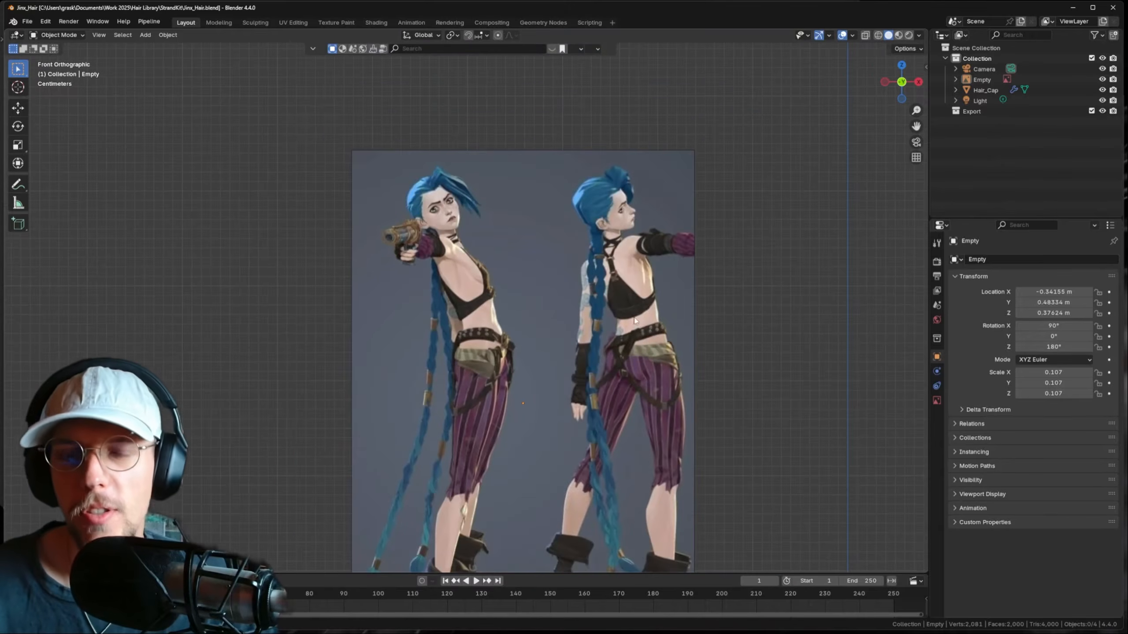
- Frame the hair cap and Jinx reference image in the front orthographic view
{"action": "middle_click_drag", "start_coordinate": [672, 355], "coordinate": [497, 158], "text": "shift"}
{"action": "scroll", "coordinate": [498, 157], "scroll_direction": "down", "scroll_amount": 2}
{"action": "middle_click_drag", "start_coordinate": [580, 279], "coordinate": [543, 210], "text": "shift"}
{"action": "middle_click_drag", "start_coordinate": [508, 168], "coordinate": [527, 253], "text": "shift"}
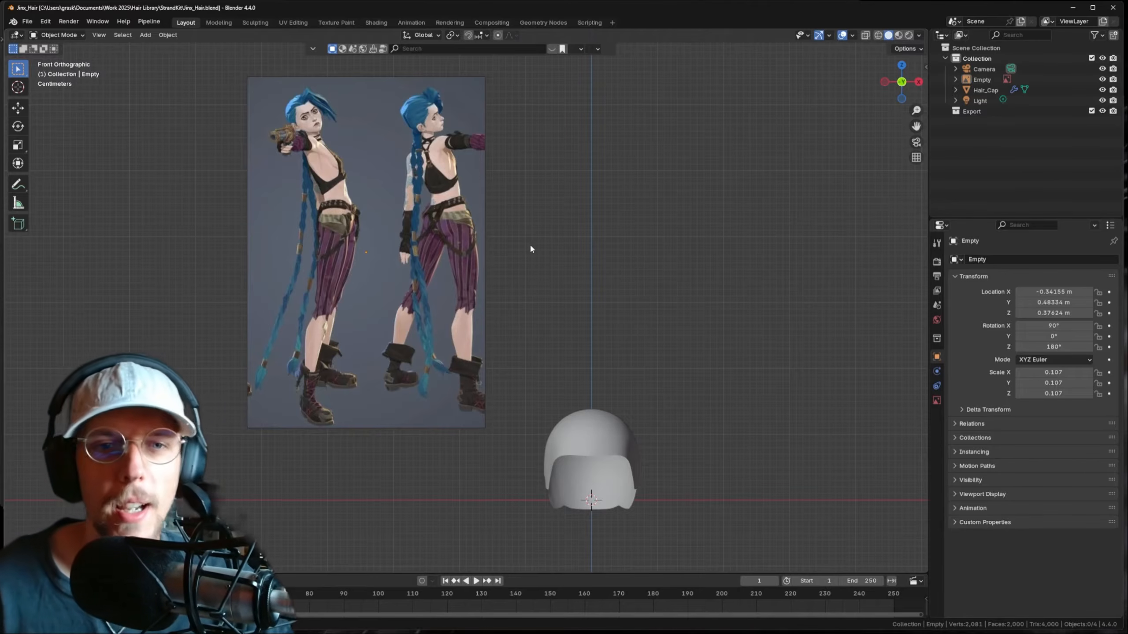
{"action": "middle_click_drag", "start_coordinate": [513, 307], "coordinate": [546, 249], "text": "shift"}
{"action": "left_click", "coordinate": [619, 391]}
{"action": "middle_click_drag", "start_coordinate": [577, 356], "coordinate": [485, 331]}
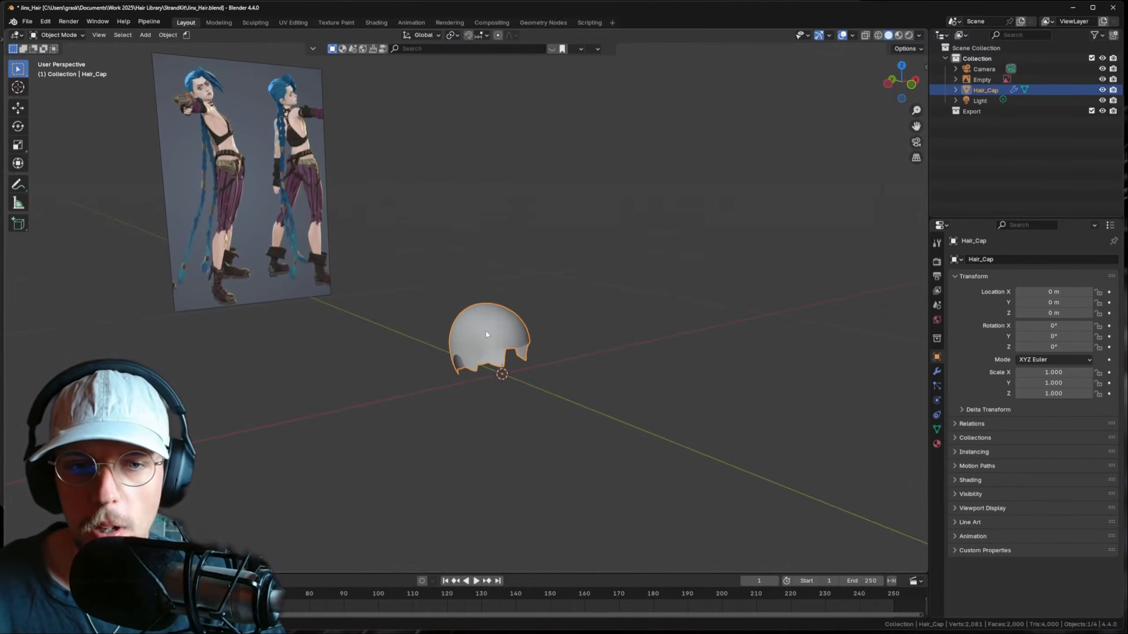
{"action": "key", "text": "KP_1"}
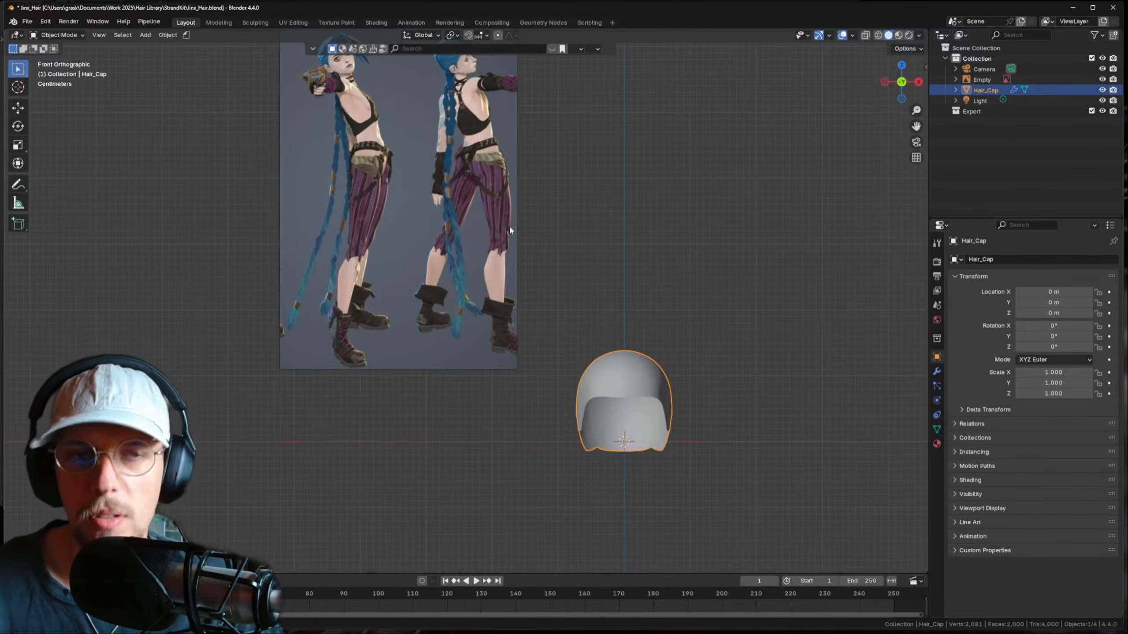
{"action": "middle_click_drag", "start_coordinate": [510, 229], "coordinate": [527, 242], "text": "shift"}
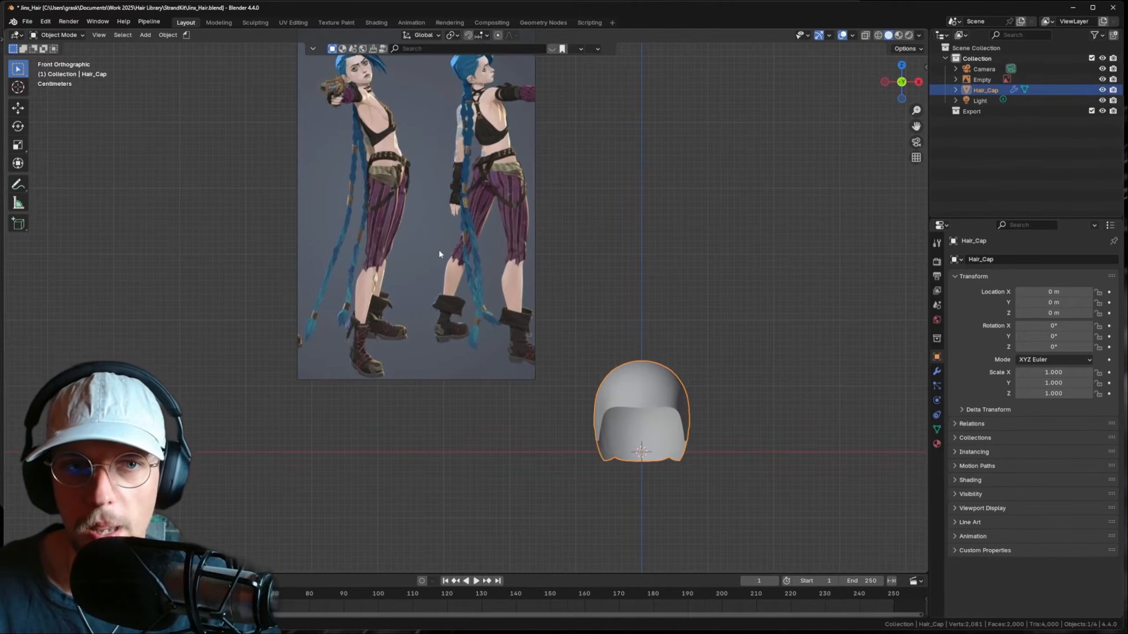
{"action": "middle_click_drag", "start_coordinate": [439, 251], "coordinate": [470, 290], "text": "shift"}
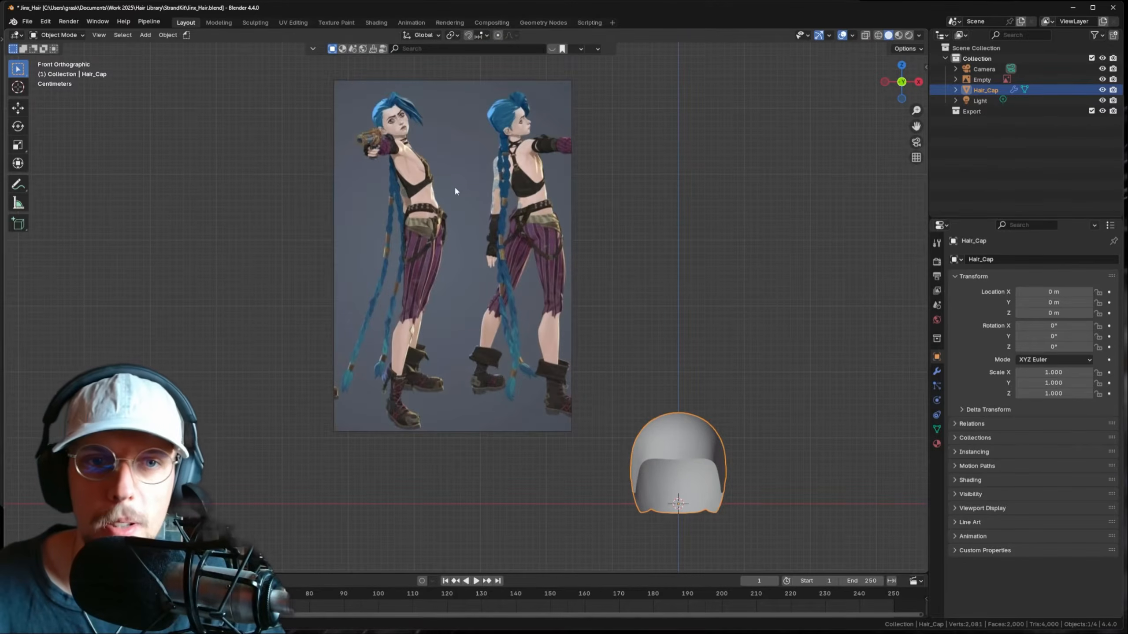
{"action": "middle_click_drag", "start_coordinate": [455, 187], "coordinate": [488, 318], "text": "shift"}
{"action": "scroll", "coordinate": [551, 270], "scroll_direction": "up", "scroll_amount": 3}
{"action": "scroll", "coordinate": [488, 318], "scroll_direction": "down", "scroll_amount": 2}
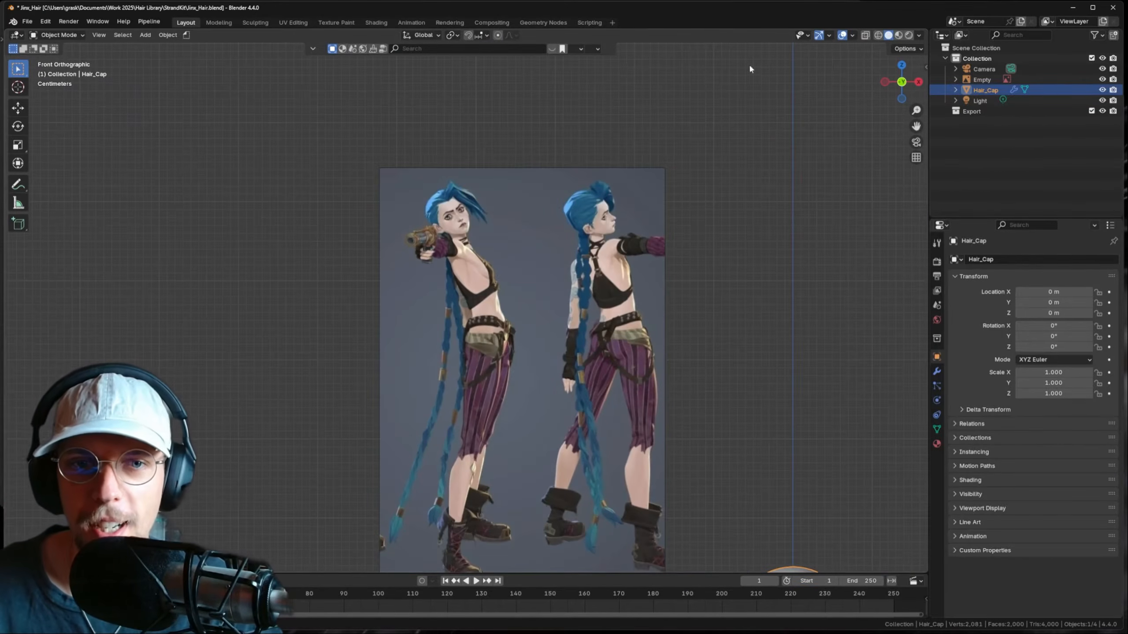
- Split the view and browse StrandKit – Full (v1.5) Cards > Mesh to Hair Card System assets
{"action": "left_click_drag", "start_coordinate": [926, 35], "coordinate": [551, 45]}
{"action": "left_click", "coordinate": [563, 35]}
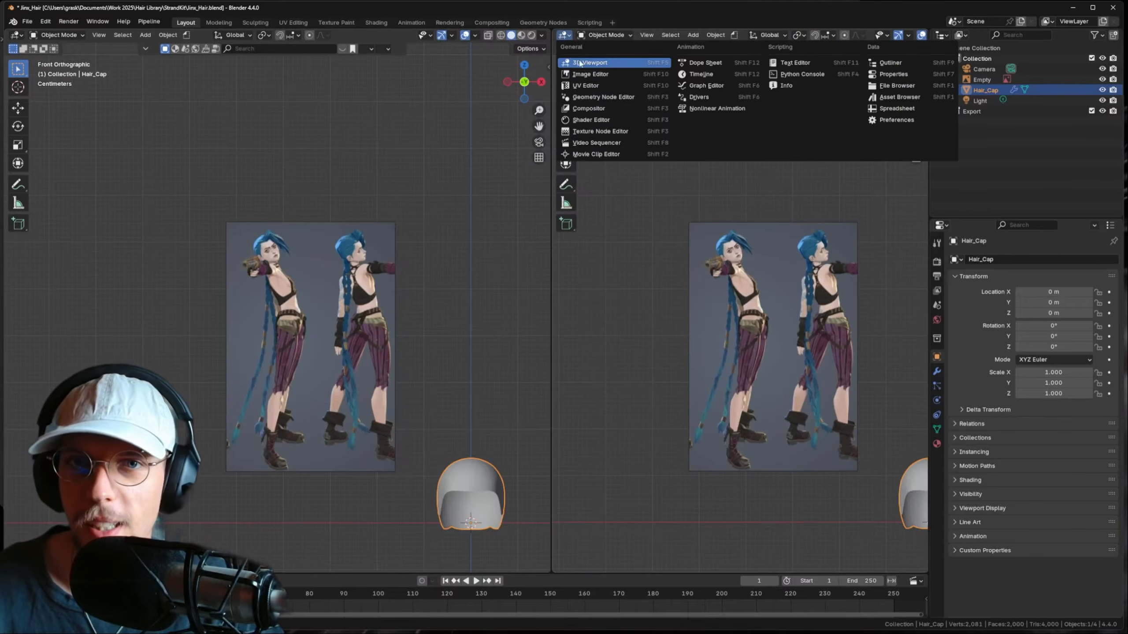
{"action": "left_click", "coordinate": [899, 97]}
{"action": "left_click", "coordinate": [593, 50]}
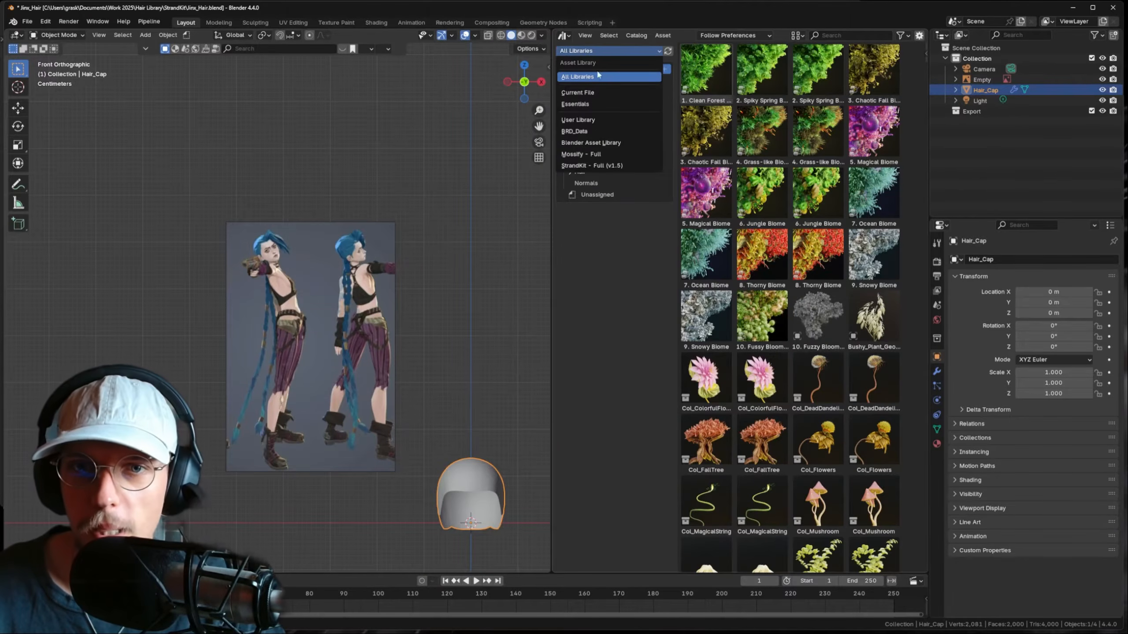
{"action": "left_click", "coordinate": [604, 165]}
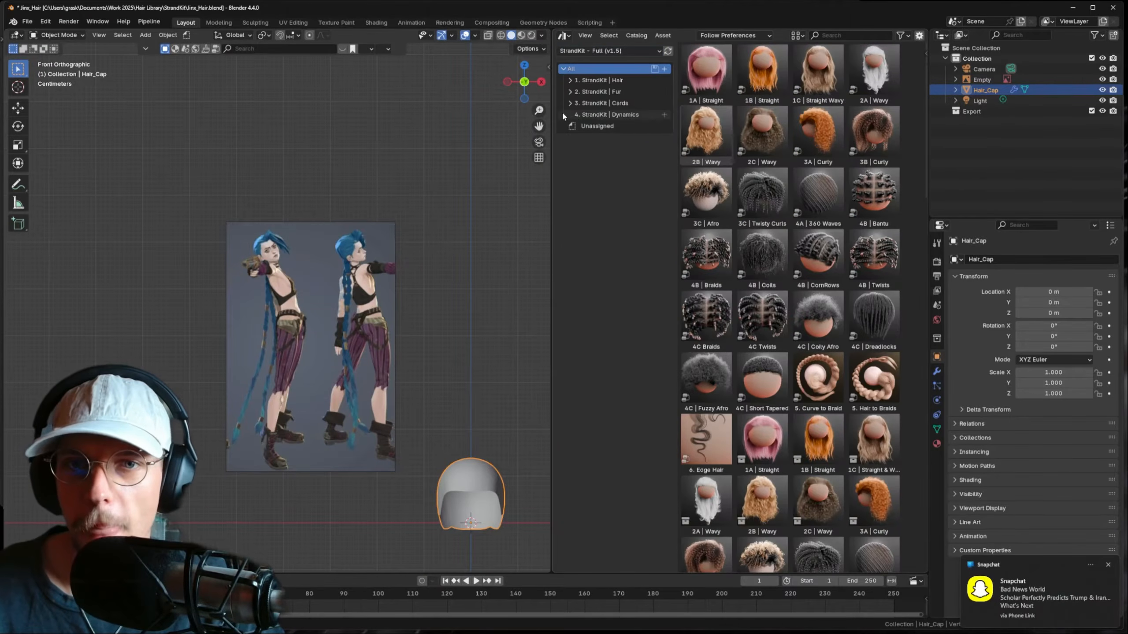
{"action": "left_click", "coordinate": [563, 113]}
{"action": "left_click", "coordinate": [569, 103]}
{"action": "left_click", "coordinate": [577, 160]}
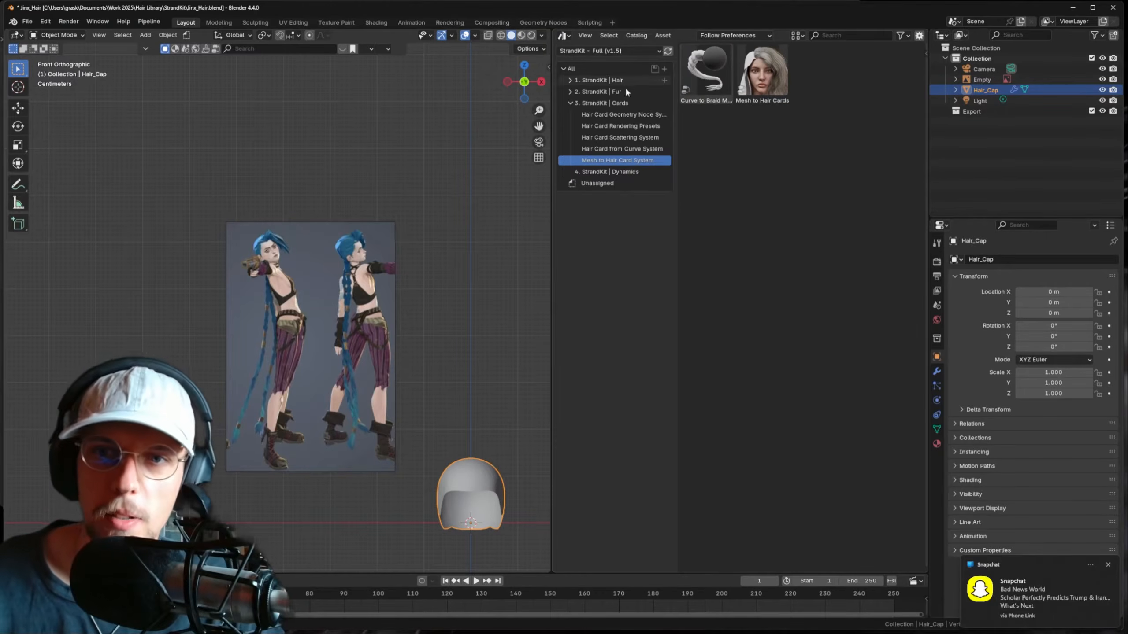
{"action": "left_click", "coordinate": [722, 89]}
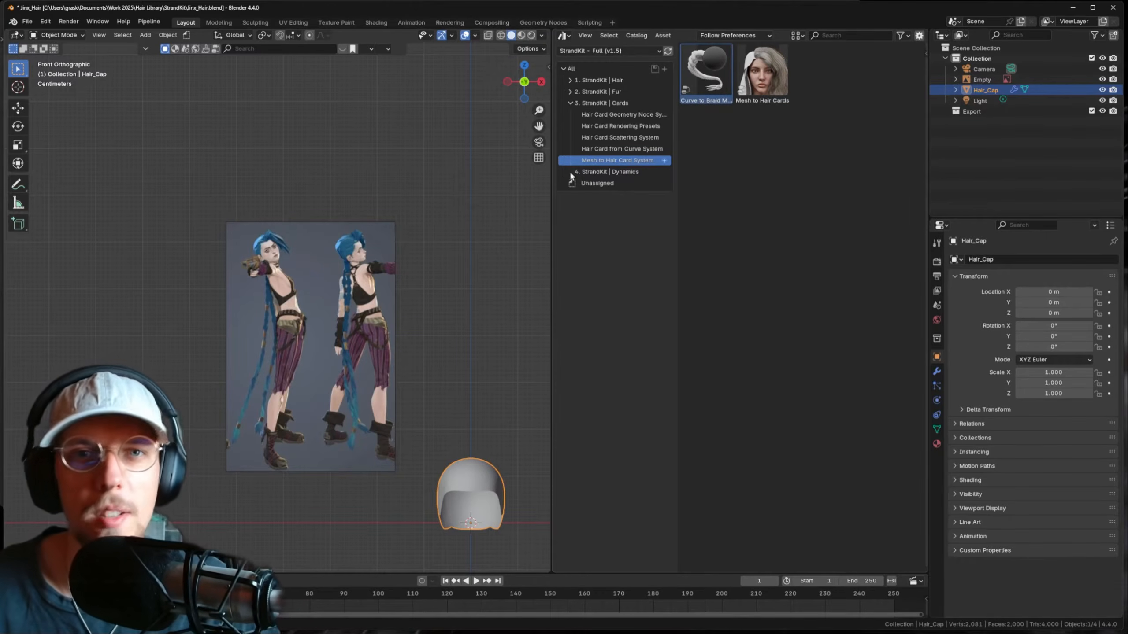
{"action": "scroll", "coordinate": [353, 268], "scroll_direction": "up", "scroll_amount": 5}
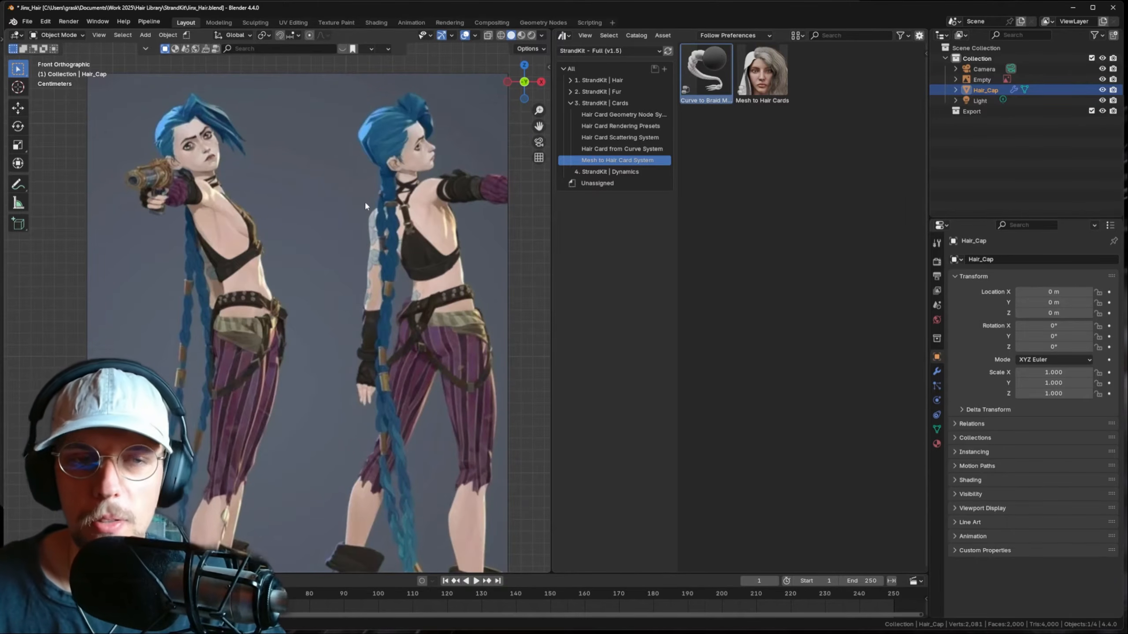
- Mirror the reference image horizontally by scaling it -1 on X
{"action": "middle_click_drag", "start_coordinate": [365, 201], "coordinate": [427, 201], "text": "shift"}
{"action": "left_click", "coordinate": [770, 84]}
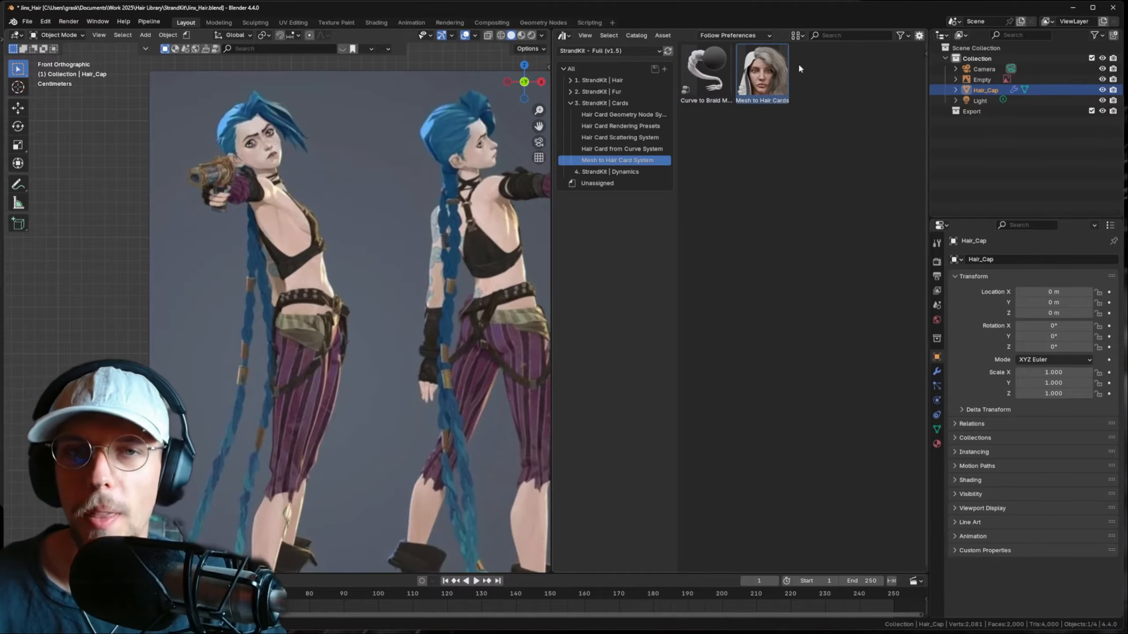
{"action": "left_click_drag", "start_coordinate": [306, 144], "coordinate": [389, 162], "text": "shift"}
{"action": "middle_click_drag", "start_coordinate": [390, 162], "coordinate": [326, 175], "text": "shift"}
{"action": "left_click", "coordinate": [329, 175]}
{"action": "type", "text": "sx-1"}
{"action": "key", "text": "Return"}
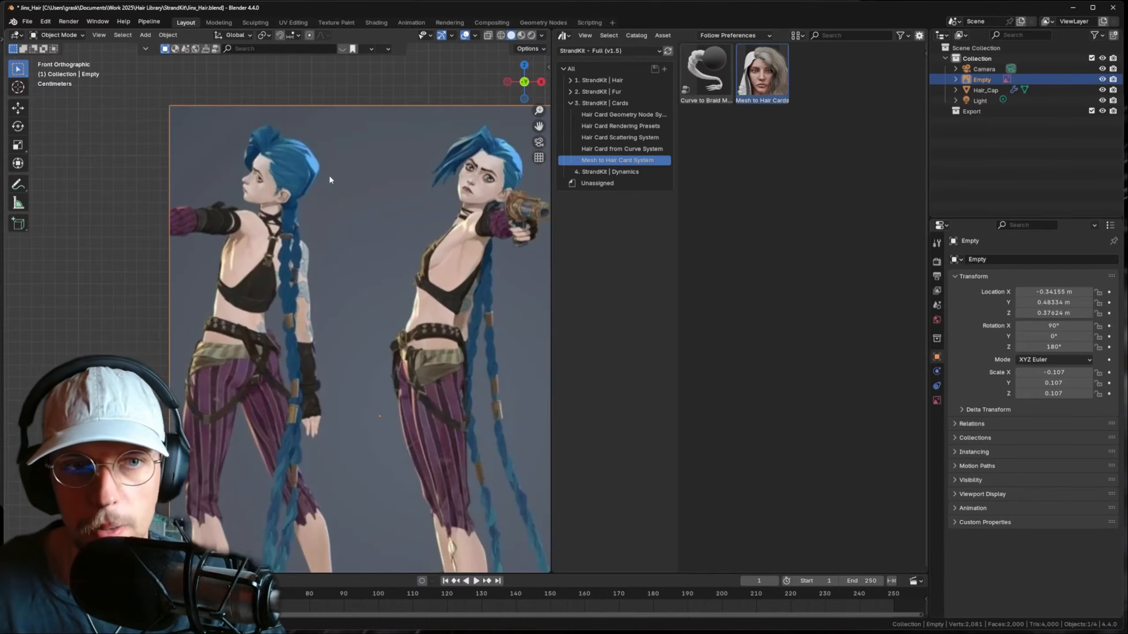
- Sketch annotation strokes over the front figure's bangs and side hair
{"action": "middle_click_drag", "start_coordinate": [408, 143], "coordinate": [293, 146], "text": "shift"}
{"action": "scroll", "coordinate": [293, 146], "scroll_direction": "up", "scroll_amount": 2}
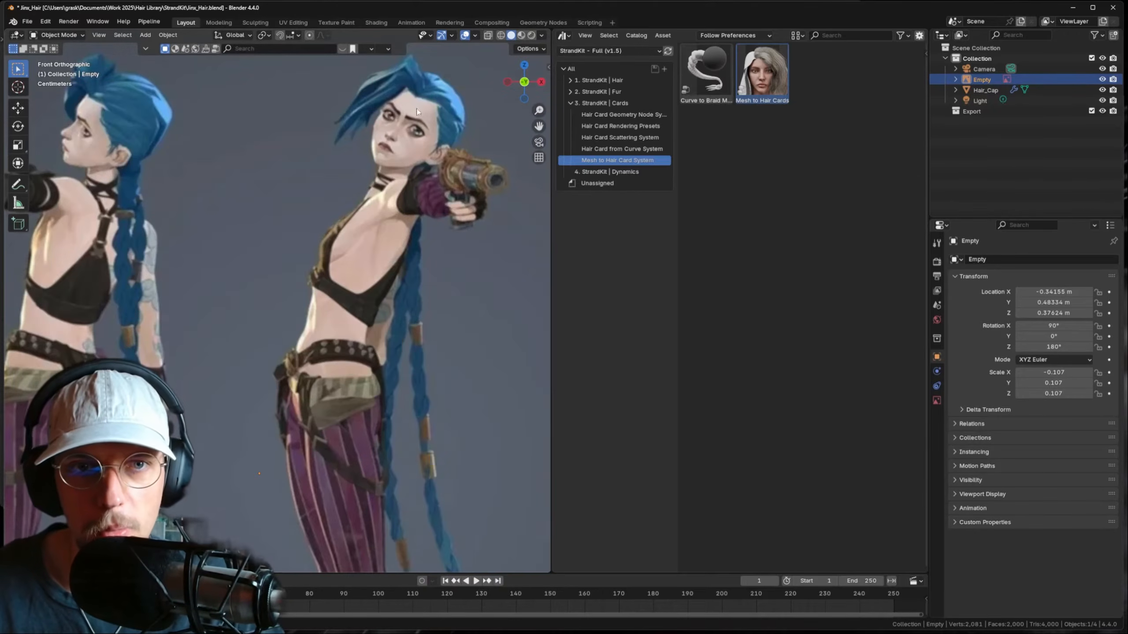
{"action": "key", "text": "d"}
{"action": "left_click_drag", "start_coordinate": [416, 109], "coordinate": [347, 127]}
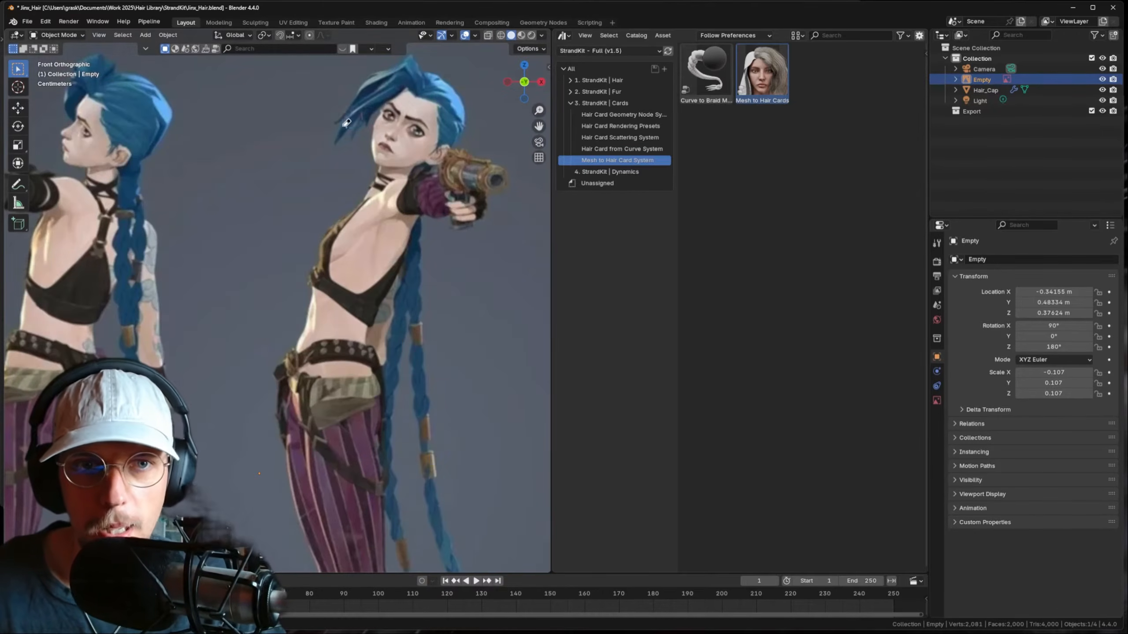
{"action": "scroll", "coordinate": [420, 350], "scroll_direction": "down", "scroll_amount": 4}
{"action": "middle_click_drag", "start_coordinate": [419, 350], "coordinate": [372, 227], "text": "shift"}
{"action": "scroll", "coordinate": [371, 233], "scroll_direction": "up", "scroll_amount": 10}
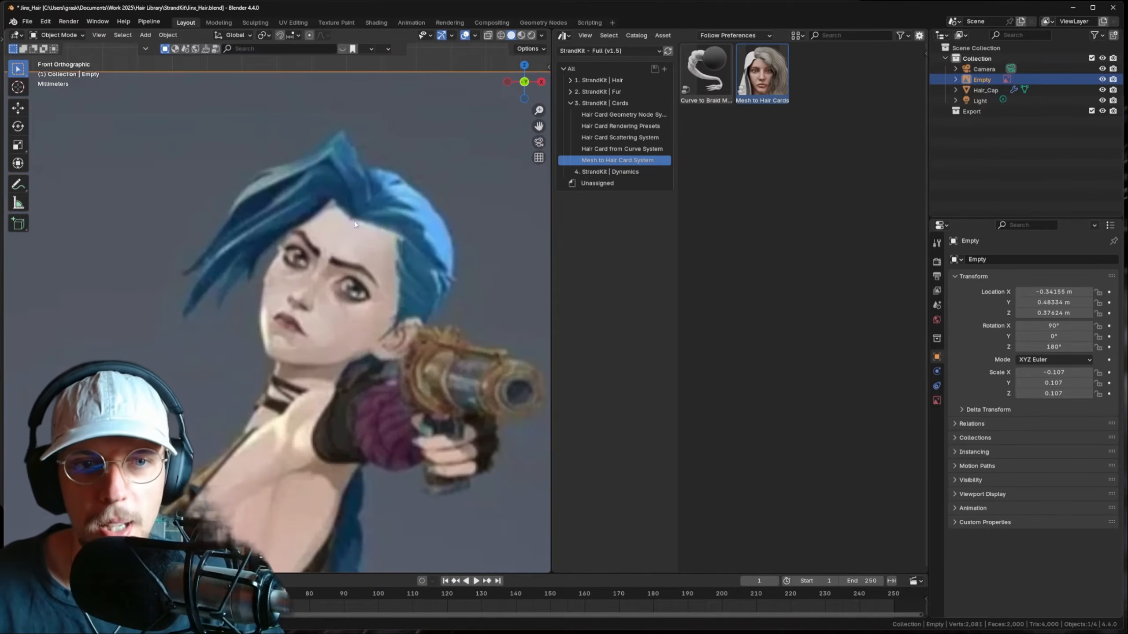
{"action": "mouse_move", "coordinate": [410, 179]}
{"action": "left_mouse_down"}
{"action": "mouse_move", "coordinate": [363, 200]}
{"action": "mouse_move", "coordinate": [415, 178]}
{"action": "left_mouse_up"}
{"action": "mouse_move", "coordinate": [365, 213]}
{"action": "left_mouse_down"}
{"action": "mouse_move", "coordinate": [426, 246]}
{"action": "mouse_move", "coordinate": [436, 289]}
{"action": "left_mouse_up"}
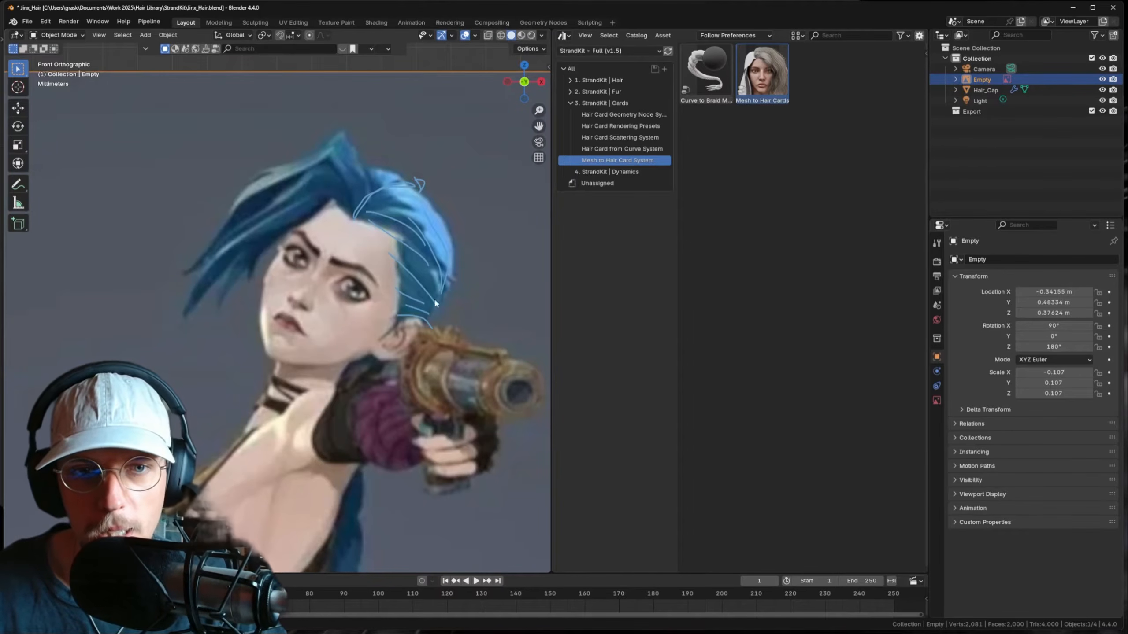
{"action": "scroll", "coordinate": [437, 282], "scroll_direction": "down", "scroll_amount": 5}
- Trace more annotation strokes along both figures' bang strands and hair peaks
{"action": "middle_click_drag", "start_coordinate": [284, 275], "coordinate": [378, 274], "text": "shift"}
{"action": "scroll", "coordinate": [246, 274], "scroll_direction": "up", "scroll_amount": 2}
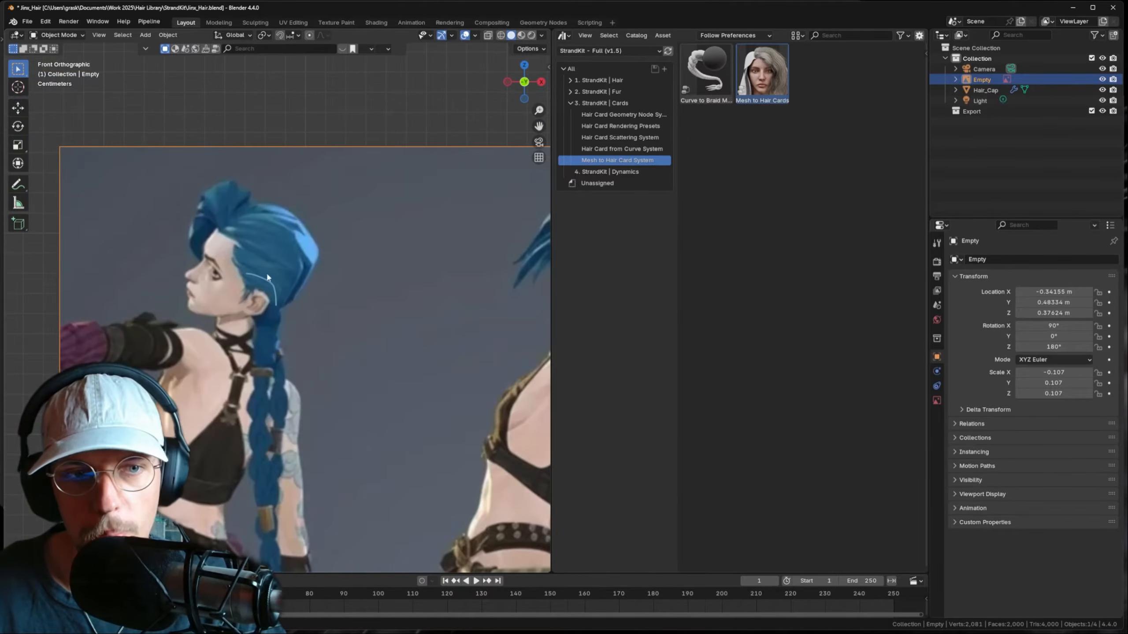
{"action": "mouse_move", "coordinate": [250, 227]}
{"action": "left_mouse_down"}
{"action": "mouse_move", "coordinate": [295, 260]}
{"action": "mouse_move", "coordinate": [318, 248]}
{"action": "left_mouse_up"}
{"action": "scroll", "coordinate": [368, 254], "scroll_direction": "down", "scroll_amount": 3}
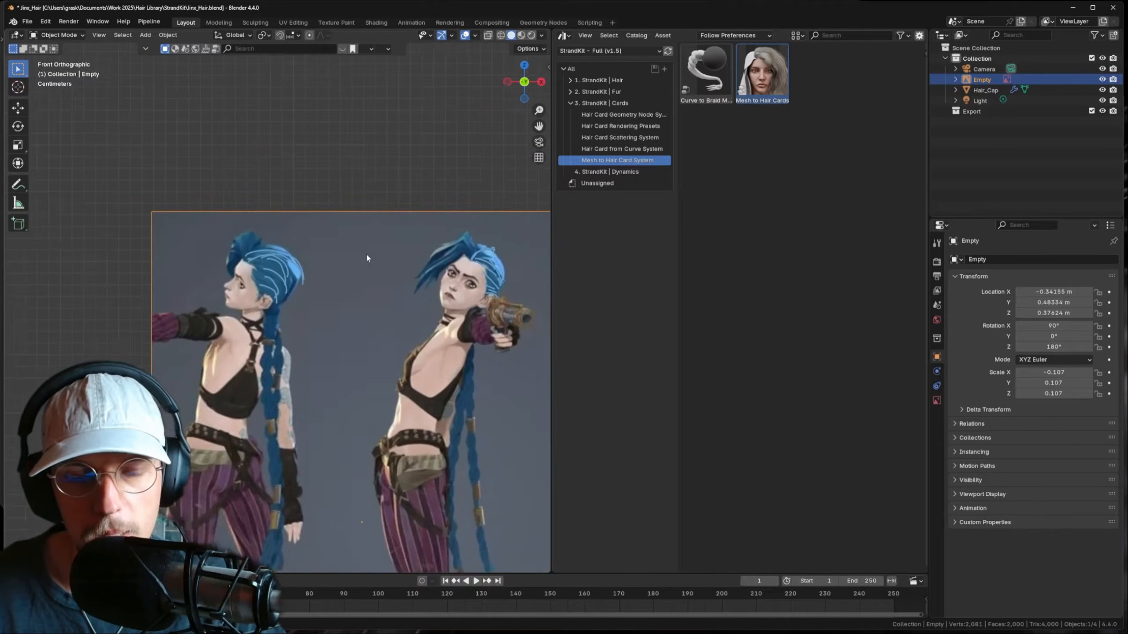
{"action": "scroll", "coordinate": [281, 228], "scroll_direction": "up", "scroll_amount": 3}
{"action": "left_click_drag", "start_coordinate": [376, 182], "coordinate": [294, 252]}
{"action": "mouse_move", "coordinate": [392, 195]}
{"action": "left_mouse_down"}
{"action": "mouse_move", "coordinate": [372, 151]}
{"action": "mouse_move", "coordinate": [268, 241]}
{"action": "mouse_move", "coordinate": [256, 267]}
{"action": "left_mouse_up"}
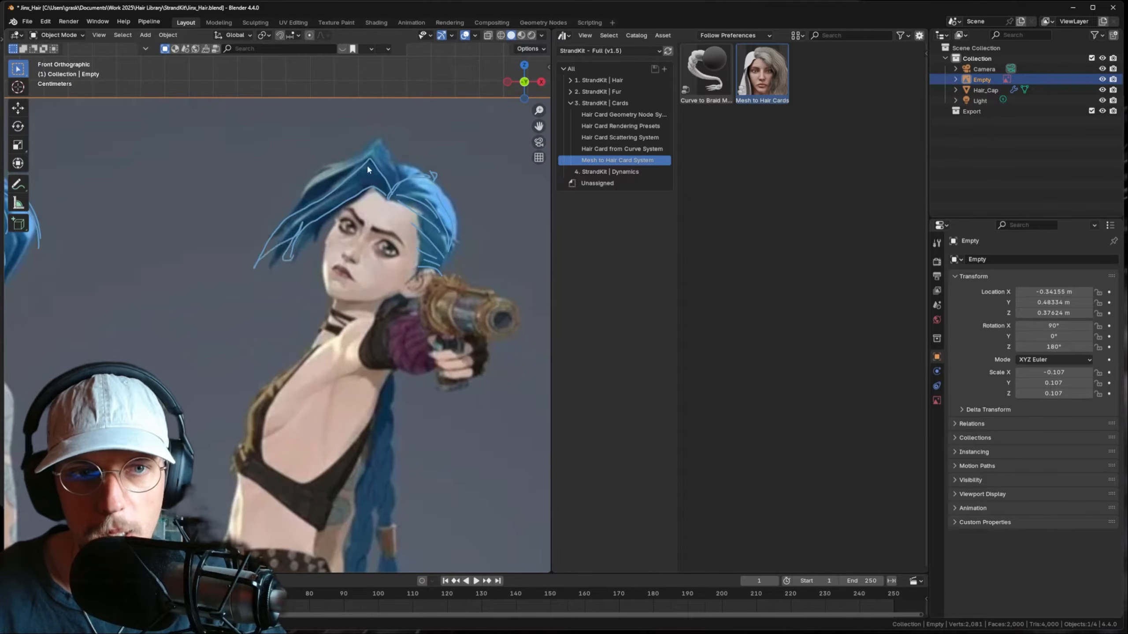
{"action": "mouse_move", "coordinate": [294, 218]}
{"action": "left_mouse_down"}
{"action": "mouse_move", "coordinate": [330, 163]}
{"action": "mouse_move", "coordinate": [388, 125]}
{"action": "mouse_move", "coordinate": [403, 182]}
{"action": "mouse_move", "coordinate": [382, 133]}
{"action": "left_mouse_up"}
{"action": "scroll", "coordinate": [363, 207], "scroll_direction": "down", "scroll_amount": 6}
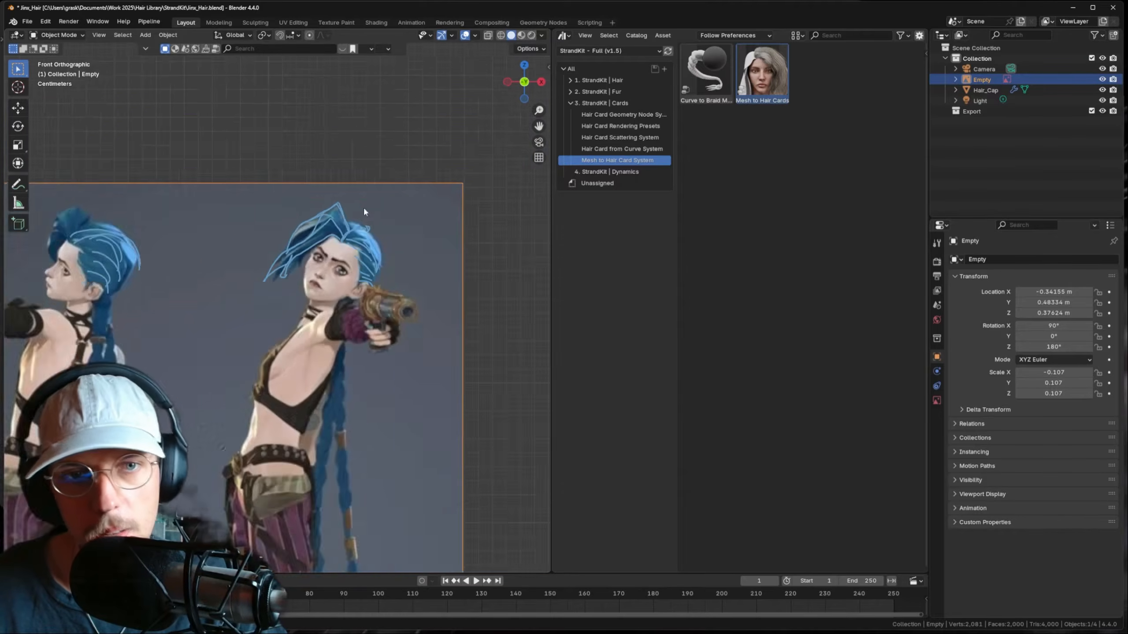
{"action": "scroll", "coordinate": [202, 213], "scroll_direction": "up", "scroll_amount": 5}
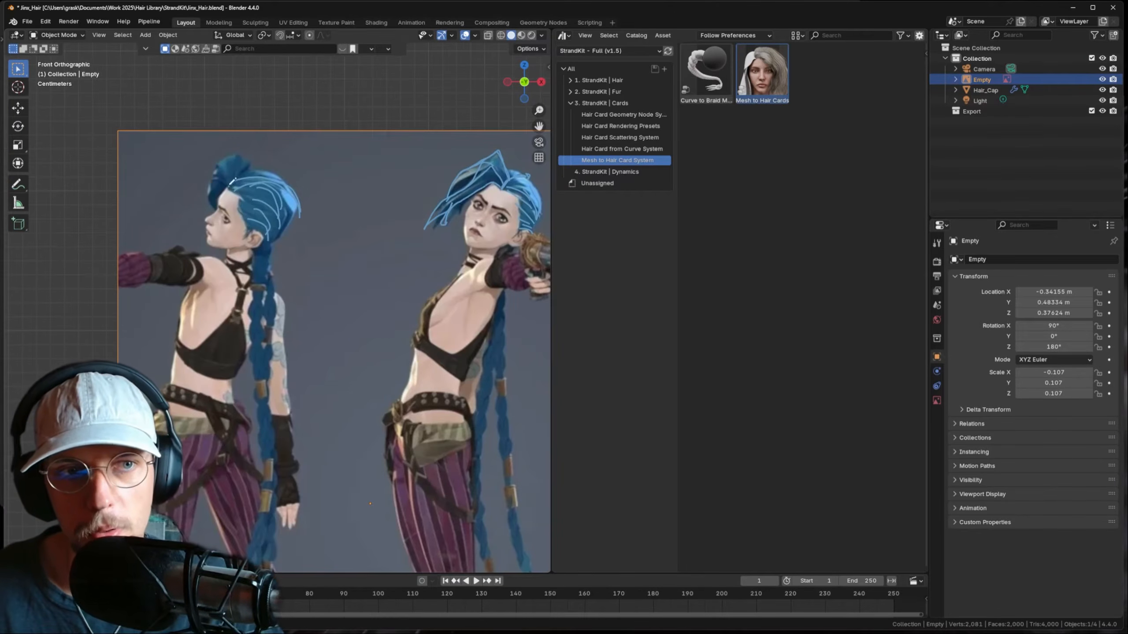
{"action": "left_click_drag", "start_coordinate": [218, 167], "coordinate": [256, 156]}
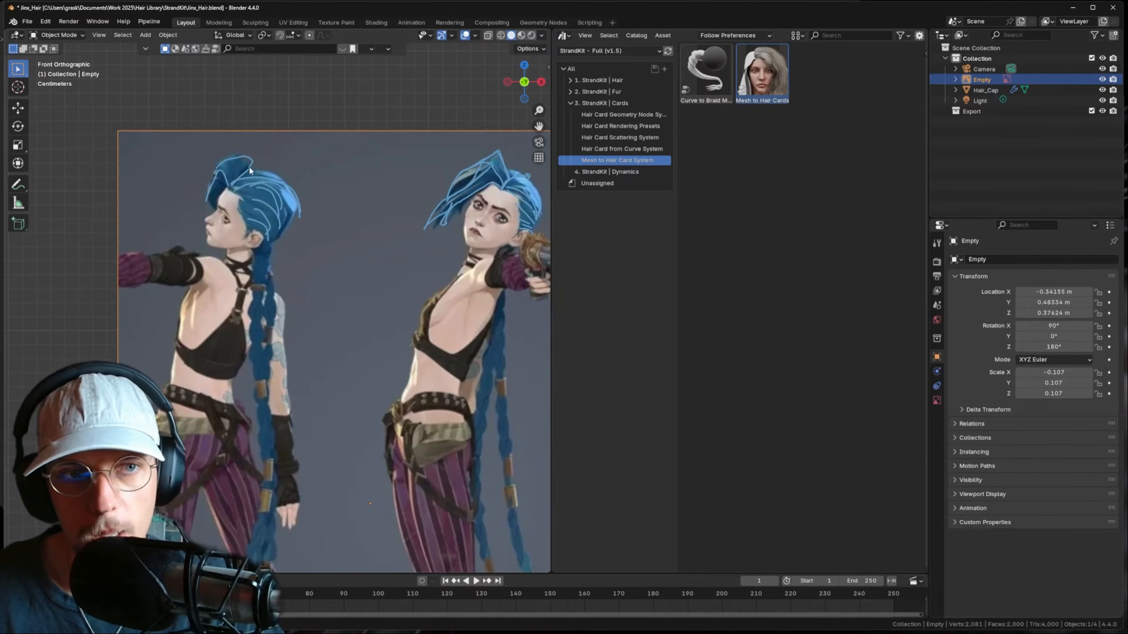
{"action": "scroll", "coordinate": [249, 165], "scroll_direction": "down", "scroll_amount": 2}
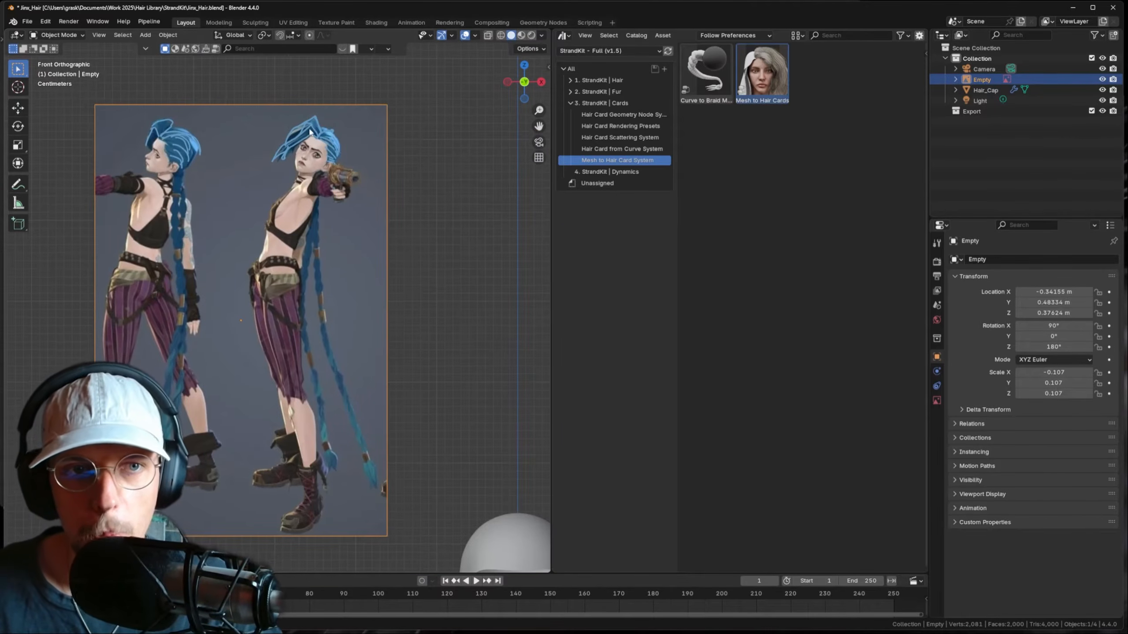
{"action": "scroll", "coordinate": [345, 234], "scroll_direction": "down", "scroll_amount": 2}
- Enter Edit Mode on the hair cap and inspect its edge loops from the side
{"action": "middle_click_drag", "start_coordinate": [345, 234], "coordinate": [295, 147], "text": "shift"}
{"action": "left_click", "coordinate": [405, 368]}
{"action": "key", "text": "Tab"}
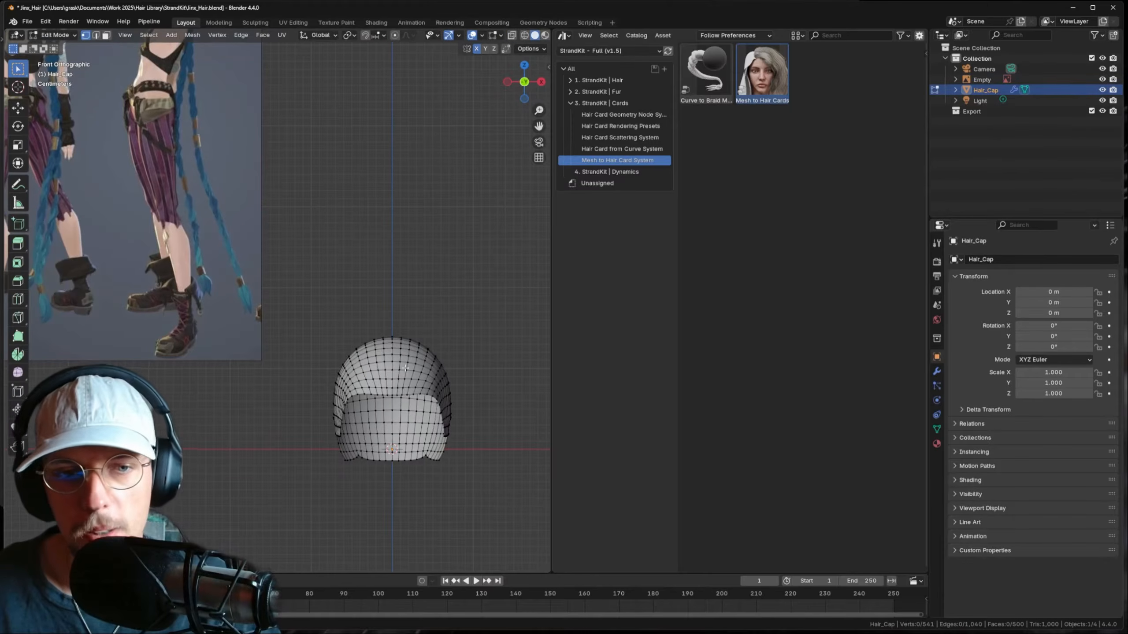
{"action": "key", "text": "2"}
{"action": "left_click", "coordinate": [393, 357], "text": "alt"}
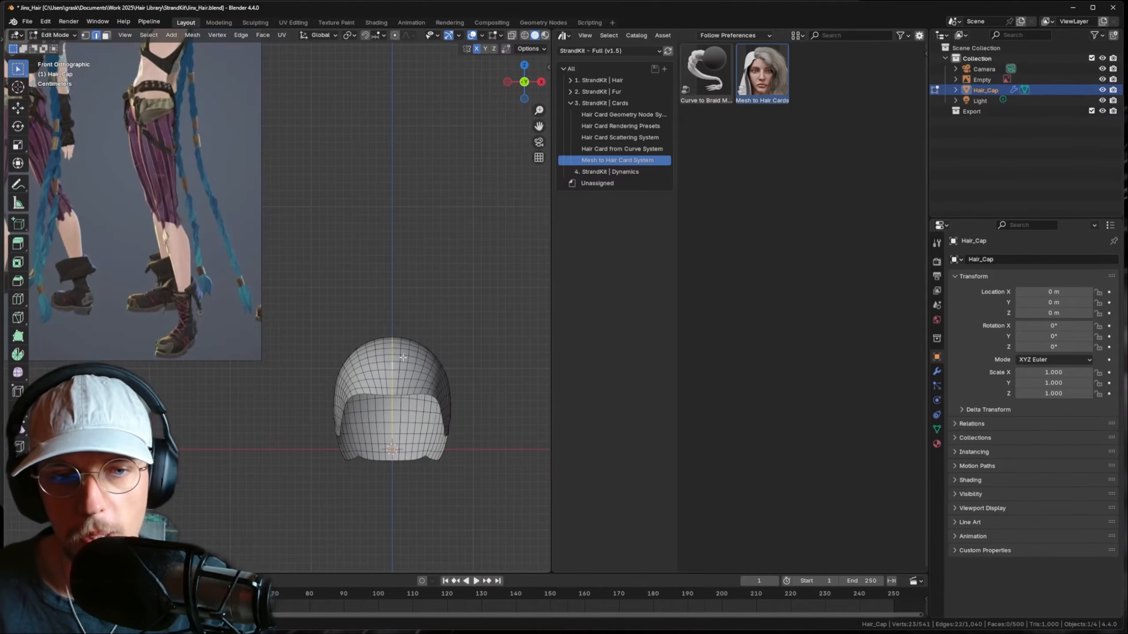
{"action": "middle_click_drag", "start_coordinate": [395, 359], "coordinate": [311, 334]}
{"action": "middle_click_drag", "start_coordinate": [447, 340], "coordinate": [316, 347]}
{"action": "left_click", "coordinate": [376, 334]}
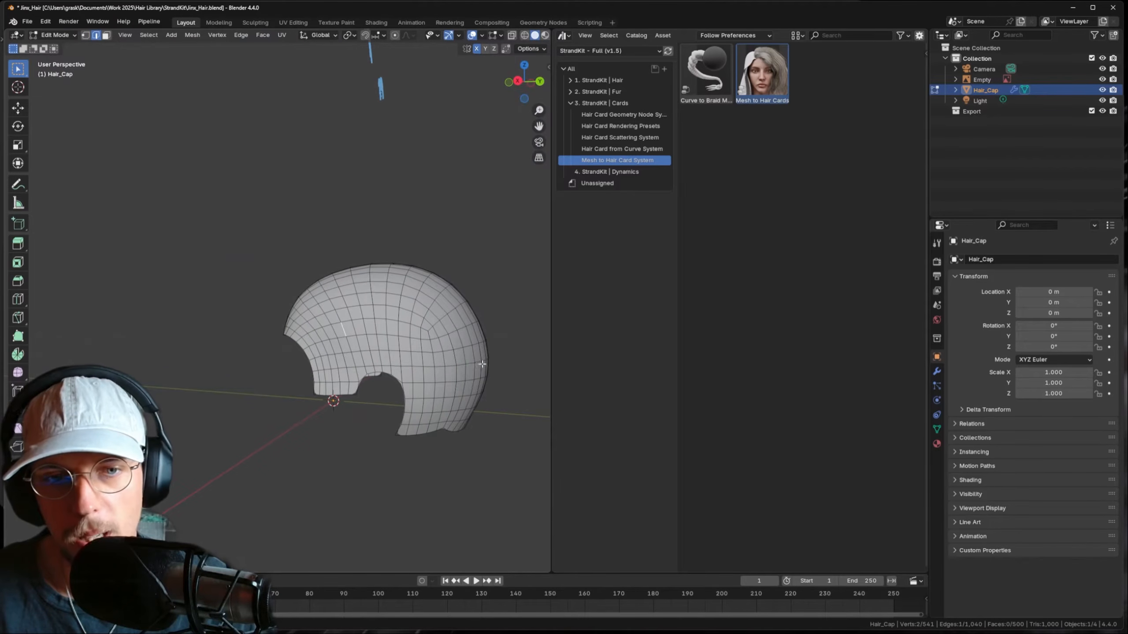
{"action": "mouse_move", "coordinate": [425, 347]}
{"action": "middle_mouse_down"}
{"action": "mouse_move", "coordinate": [312, 322]}
{"action": "mouse_move", "coordinate": [417, 343]}
{"action": "middle_mouse_up"}
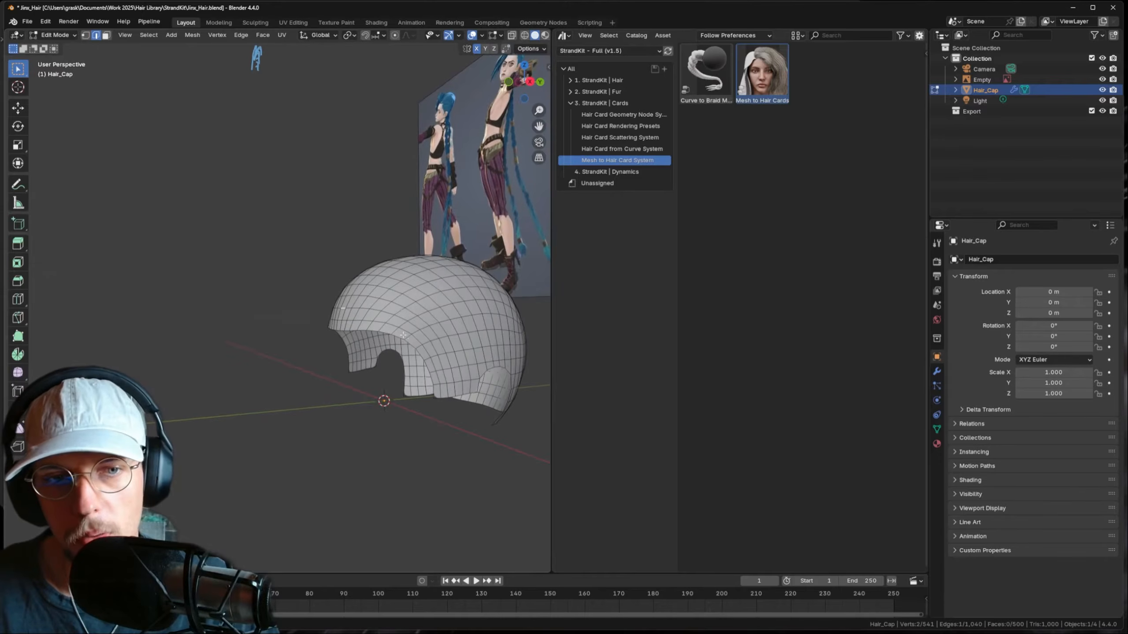
- Select a face path along the front hairline, extending it up the cap's side
{"action": "key", "text": "3"}
{"action": "left_click", "coordinate": [345, 303]}
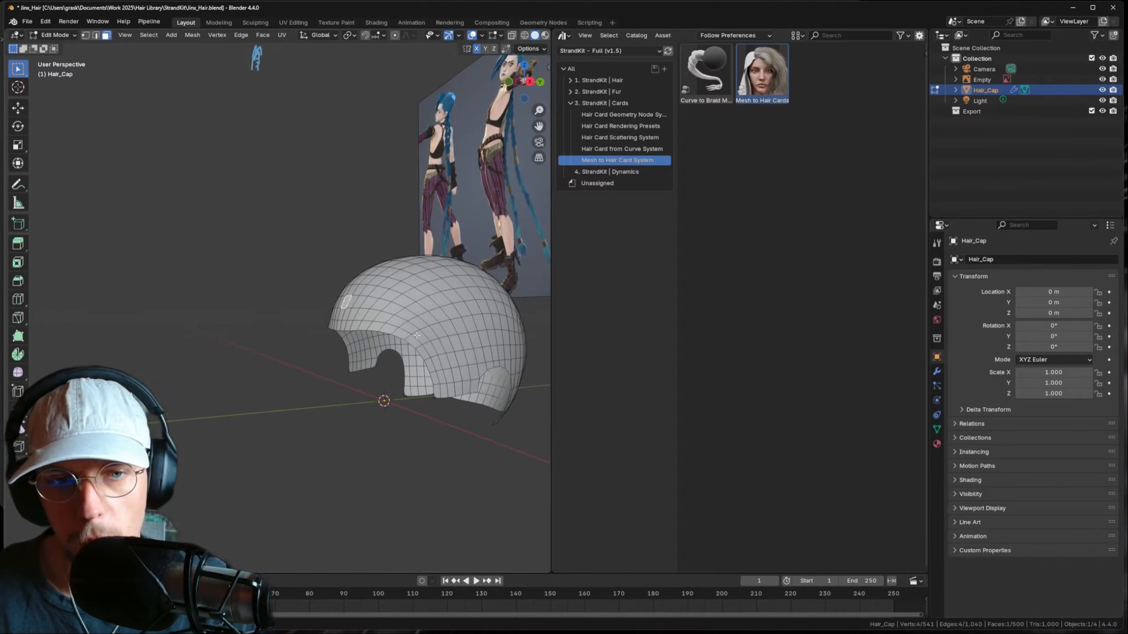
{"action": "left_click", "coordinate": [439, 362], "text": "ctrl"}
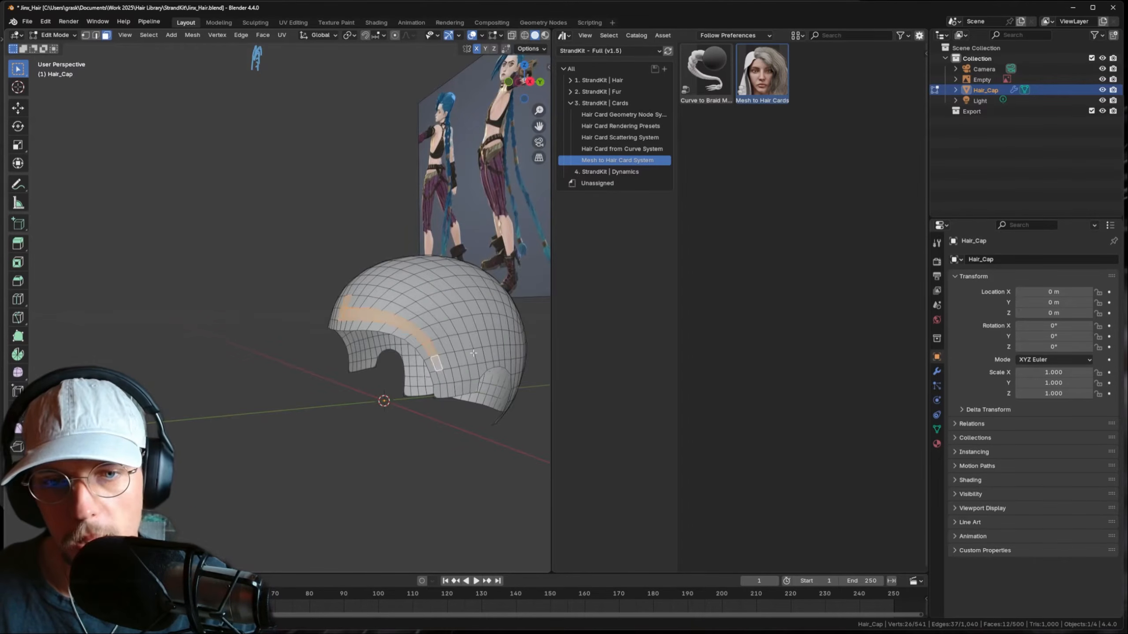
{"action": "middle_click_drag", "start_coordinate": [440, 362], "coordinate": [402, 278]}
{"action": "left_click", "coordinate": [446, 396], "text": "ctrl"}
{"action": "left_click", "coordinate": [442, 347], "text": "ctrl"}
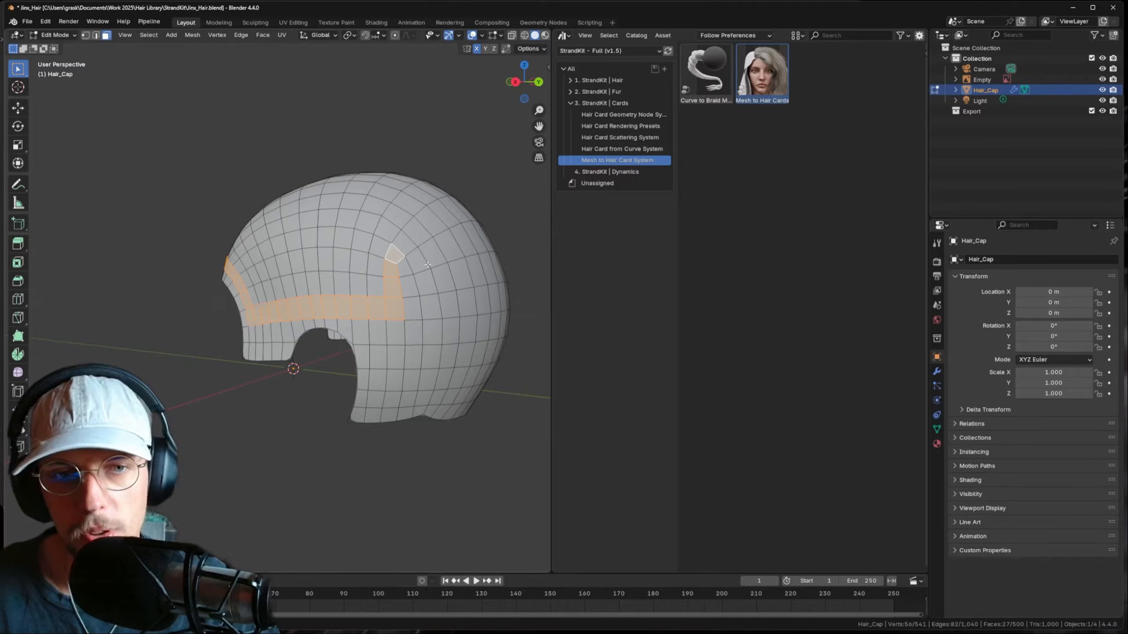
- Sketch and erase annotation guide lines across the cap to plan the region
{"action": "left_click_drag", "start_coordinate": [246, 280], "coordinate": [304, 265]}
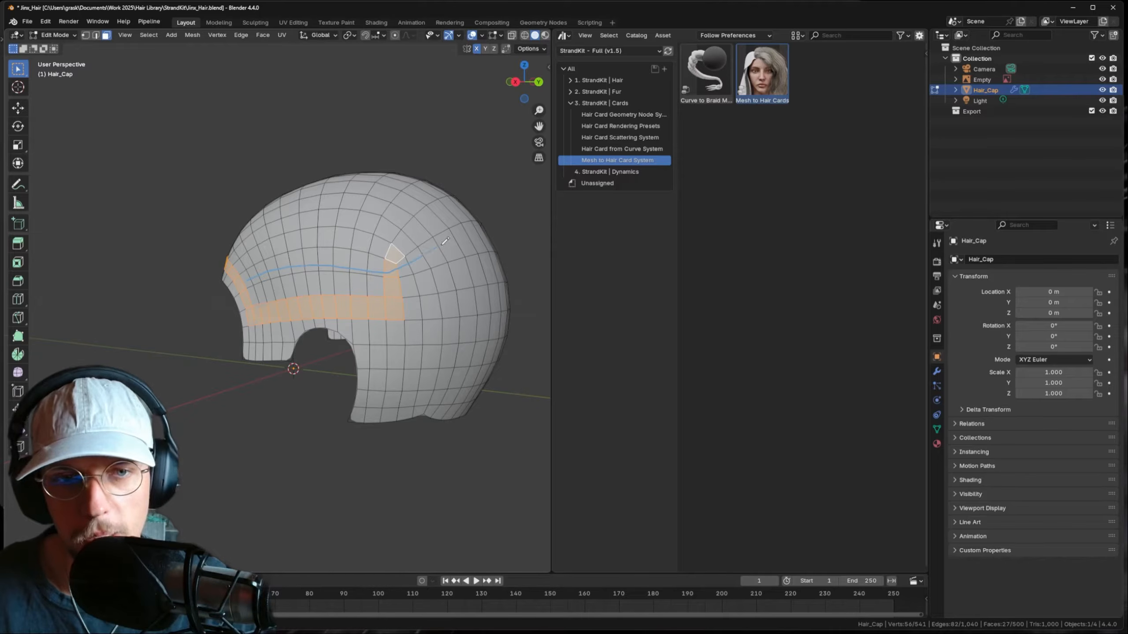
{"action": "mouse_move", "coordinate": [478, 234]}
{"action": "right_mouse_down"}
{"action": "mouse_move", "coordinate": [387, 270]}
{"action": "mouse_move", "coordinate": [235, 278]}
{"action": "right_mouse_up"}
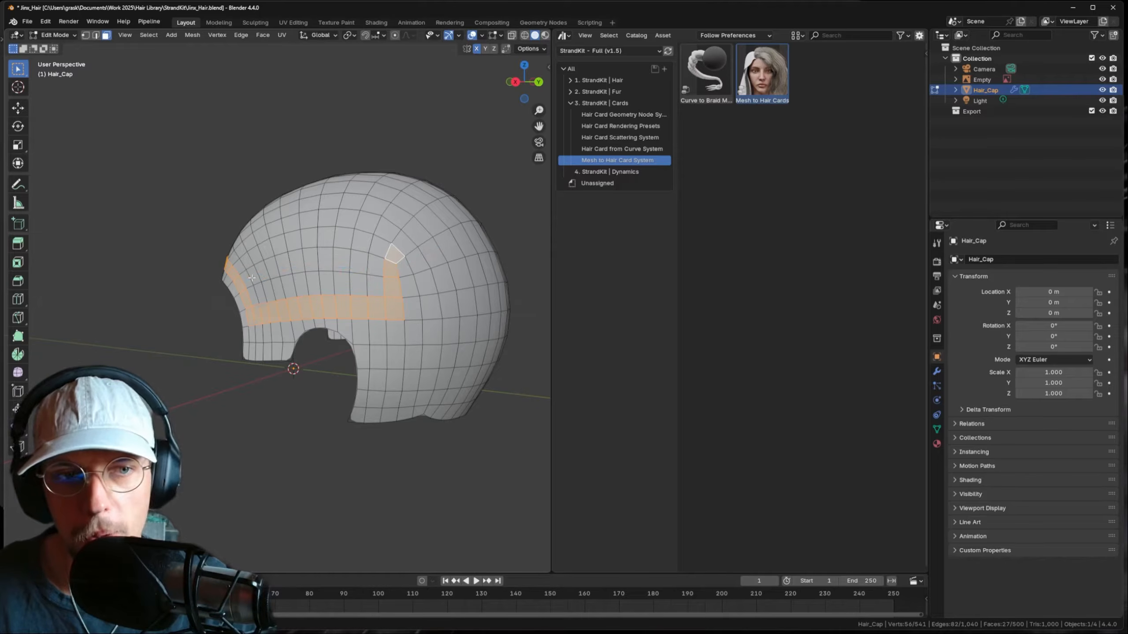
{"action": "left_click_drag", "start_coordinate": [330, 263], "coordinate": [392, 274]}
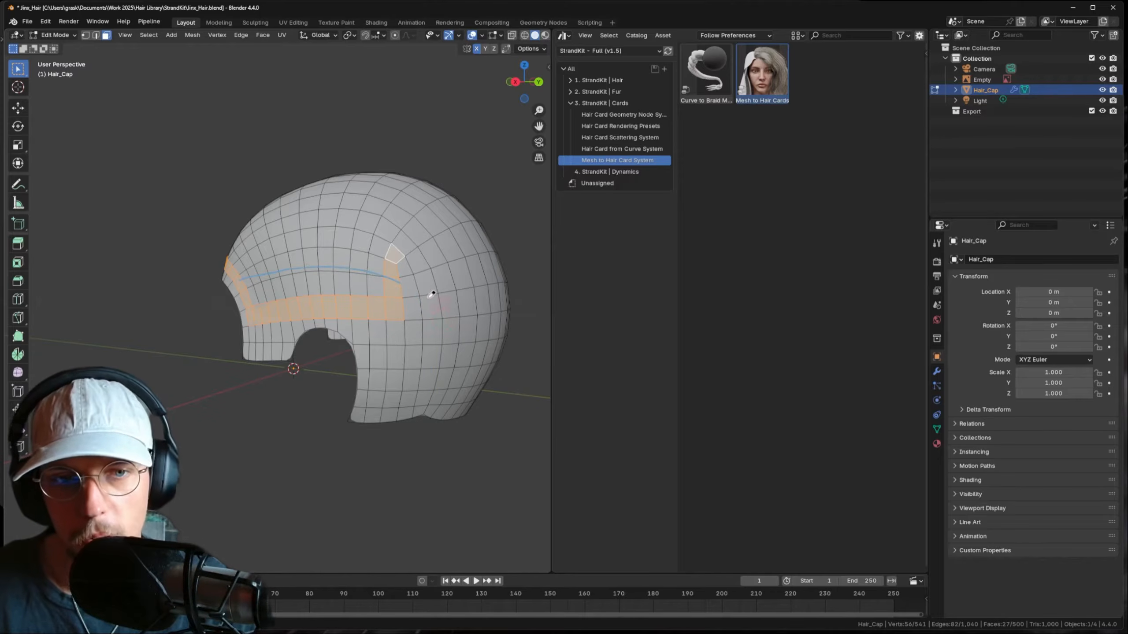
{"action": "right_click_drag", "start_coordinate": [431, 295], "coordinate": [215, 279]}
{"action": "middle_click_drag", "start_coordinate": [373, 283], "coordinate": [401, 289]}
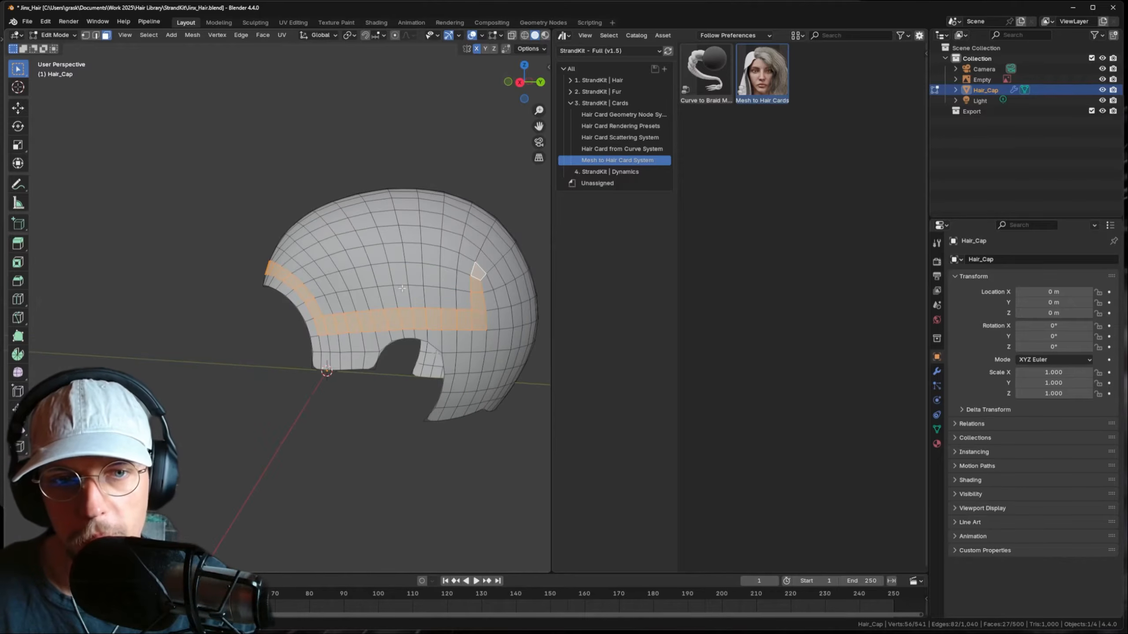
- Trim four extra faces from the strip end and add three faces above it
{"action": "left_click", "coordinate": [481, 320], "text": "shift"}
{"action": "left_click", "coordinate": [478, 302], "text": "shift"}
{"action": "left_click", "coordinate": [476, 285], "text": "shift"}
{"action": "left_click", "coordinate": [478, 272], "text": "shift"}
{"action": "left_click", "coordinate": [464, 298], "text": "shift"}
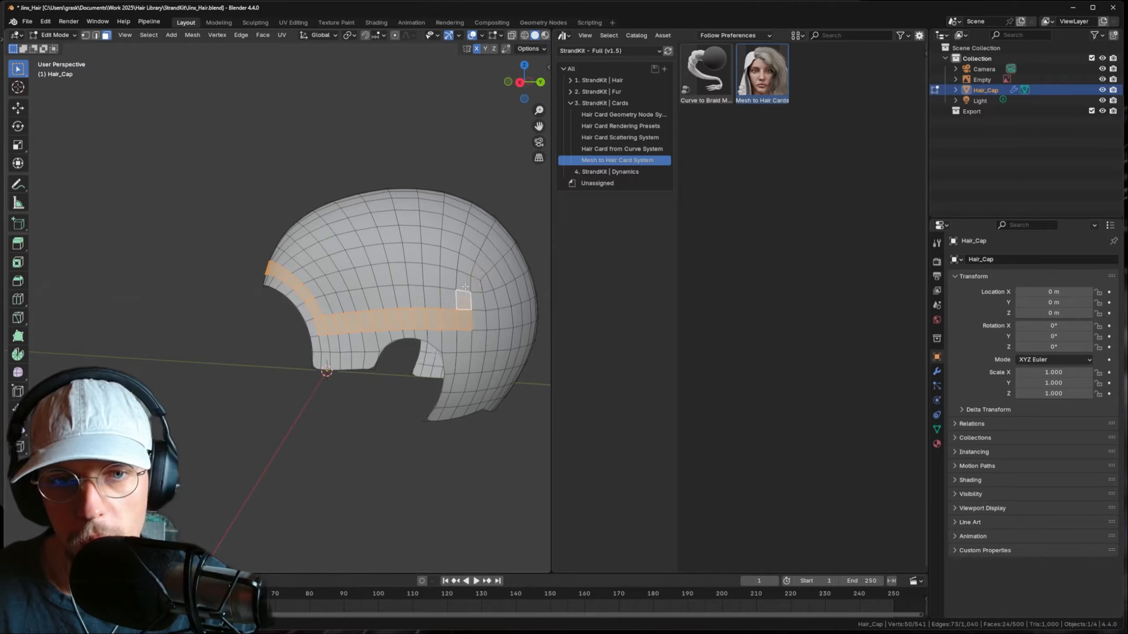
{"action": "left_click", "coordinate": [465, 287], "text": "shift"}
{"action": "left_click", "coordinate": [465, 273], "text": "shift"}
{"action": "left_click", "coordinate": [466, 259], "text": "shift"}
{"action": "middle_click_drag", "start_coordinate": [467, 259], "coordinate": [245, 287]}
- Outline the front-left patch with face paths over the top, lower band and an inner ring
{"action": "left_click", "coordinate": [424, 331], "text": "ctrl"}
{"action": "left_click", "coordinate": [377, 419], "text": "shift"}
{"action": "left_click", "coordinate": [287, 314], "text": "ctrl"}
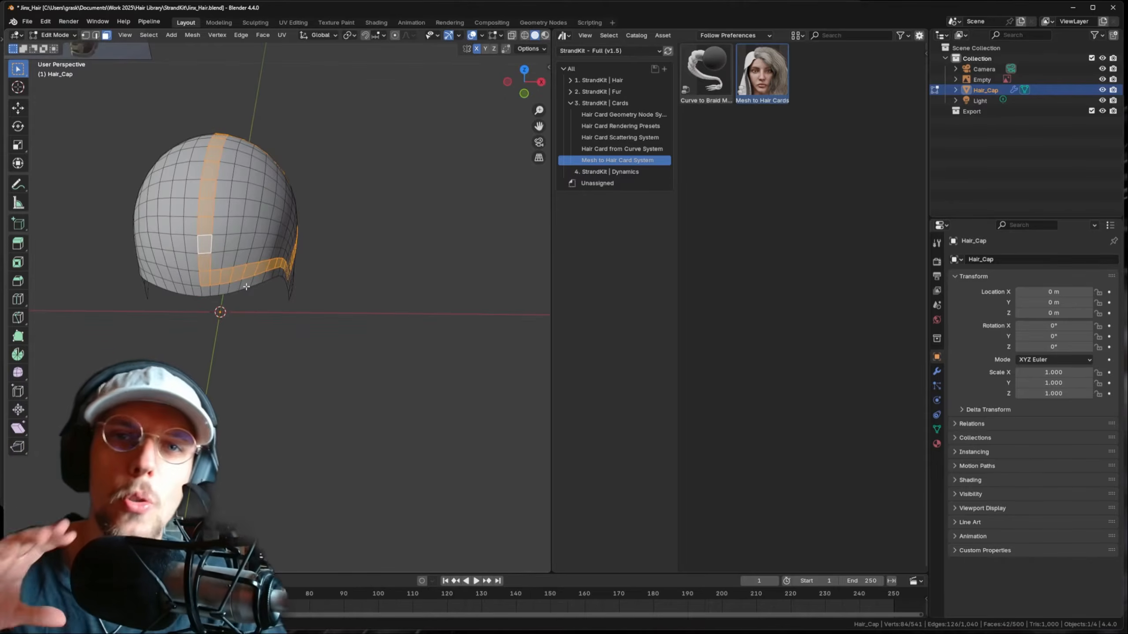
{"action": "left_click", "coordinate": [219, 262], "text": "shift"}
{"action": "middle_click_drag", "start_coordinate": [306, 266], "coordinate": [206, 227]}
{"action": "left_click", "coordinate": [272, 245], "text": "ctrl"}
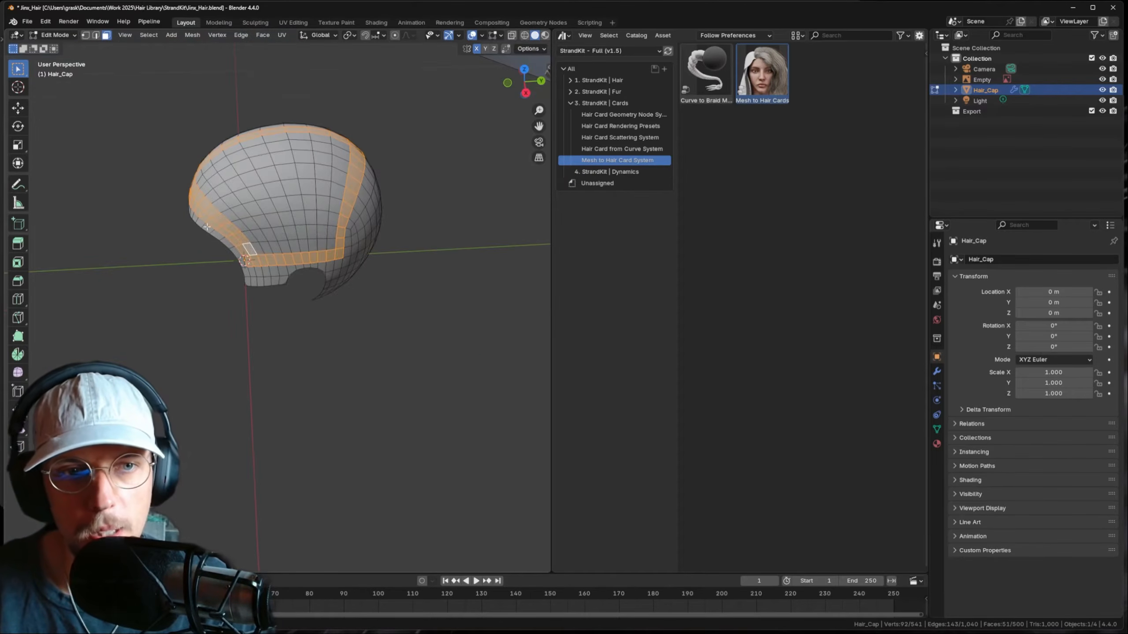
{"action": "left_click", "coordinate": [323, 244], "text": "ctrl"}
{"action": "left_click", "coordinate": [340, 144], "text": "ctrl"}
{"action": "left_click", "coordinate": [199, 176], "text": "ctrl"}
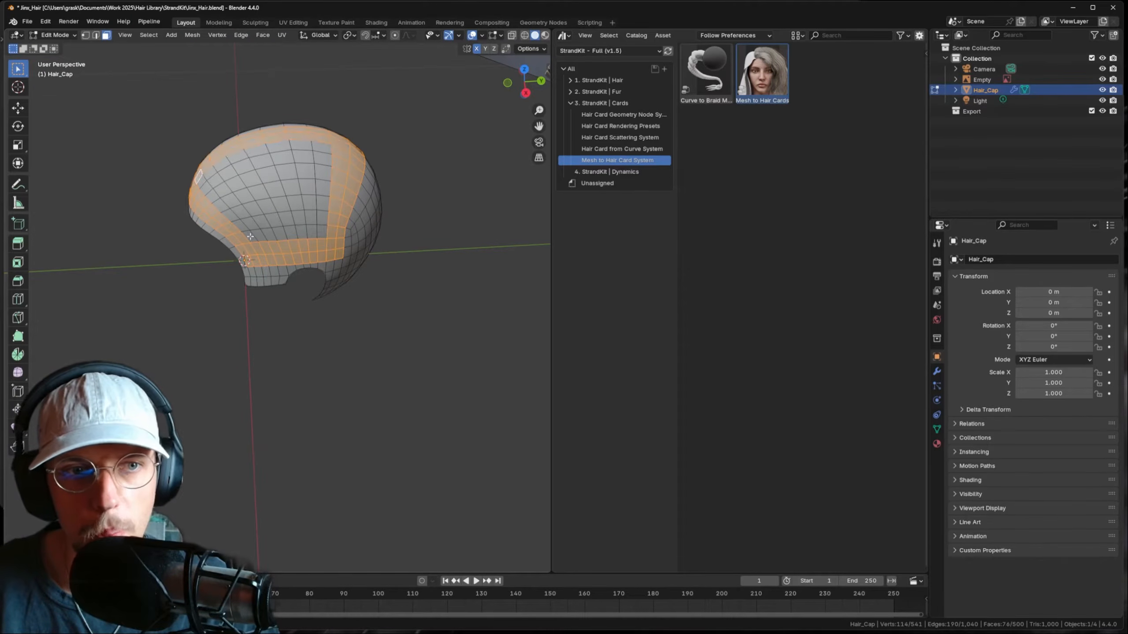
{"action": "left_click", "coordinate": [248, 235], "text": "ctrl"}
{"action": "left_click", "coordinate": [321, 231], "text": "ctrl"}
{"action": "left_click", "coordinate": [320, 148], "text": "ctrl"}
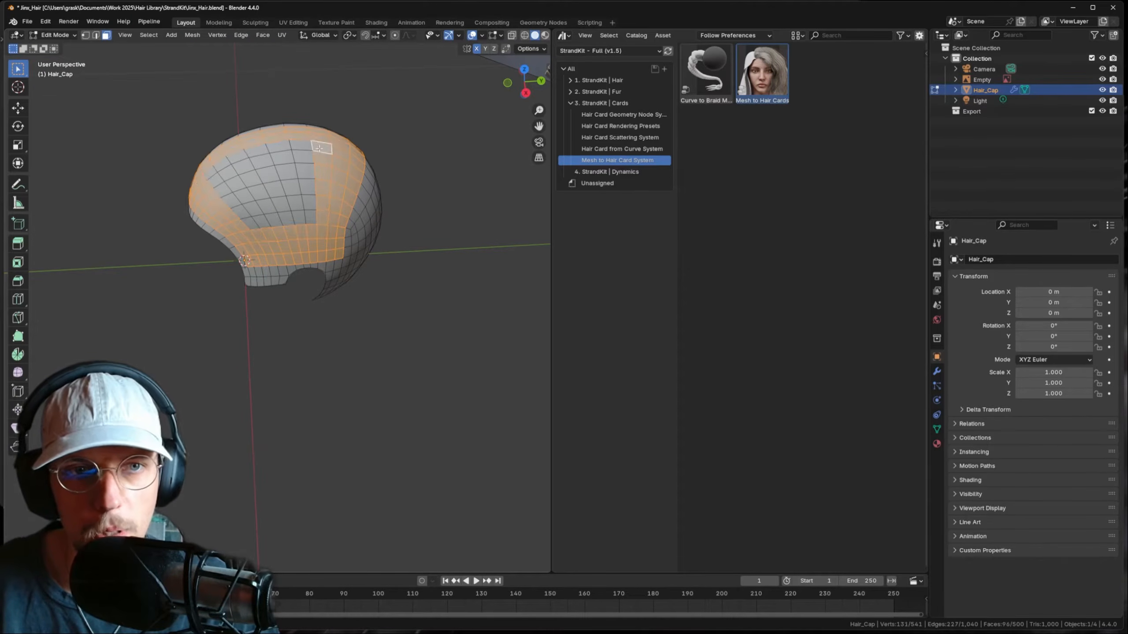
{"action": "left_click", "coordinate": [206, 167], "text": "ctrl"}
- Fill the outlined interior faces with circle select (C) and check the selection
{"action": "key", "text": "c"}
{"action": "mouse_move", "coordinate": [215, 177]}
{"action": "left_mouse_down"}
{"action": "mouse_move", "coordinate": [302, 215]}
{"action": "mouse_move", "coordinate": [277, 153]}
{"action": "left_mouse_up"}
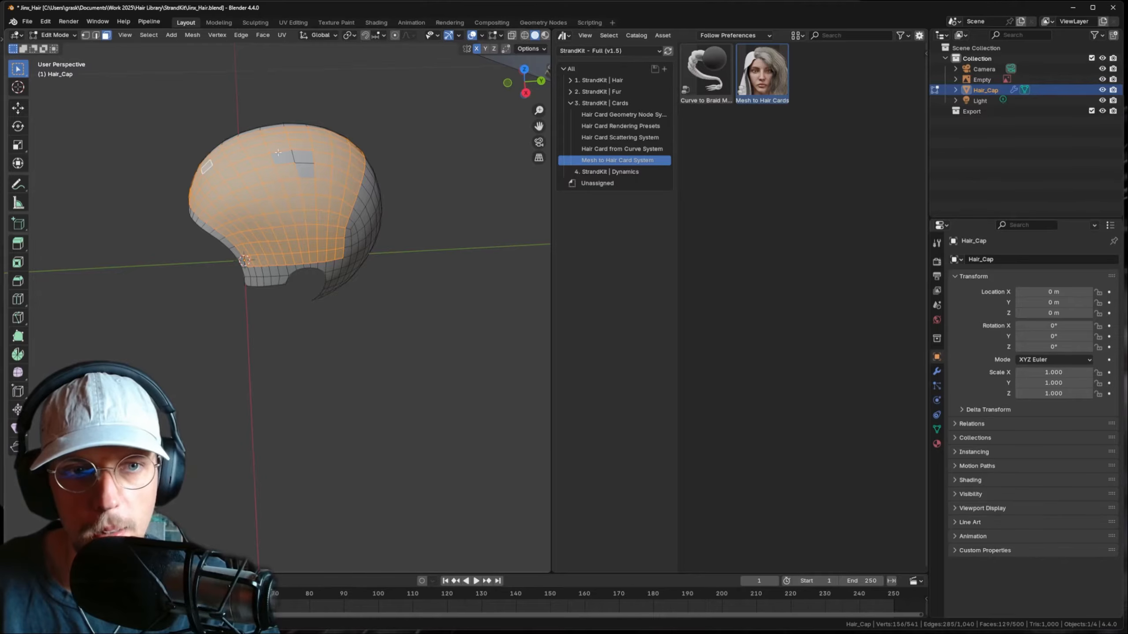
{"action": "middle_click_drag", "start_coordinate": [278, 187], "coordinate": [315, 208]}
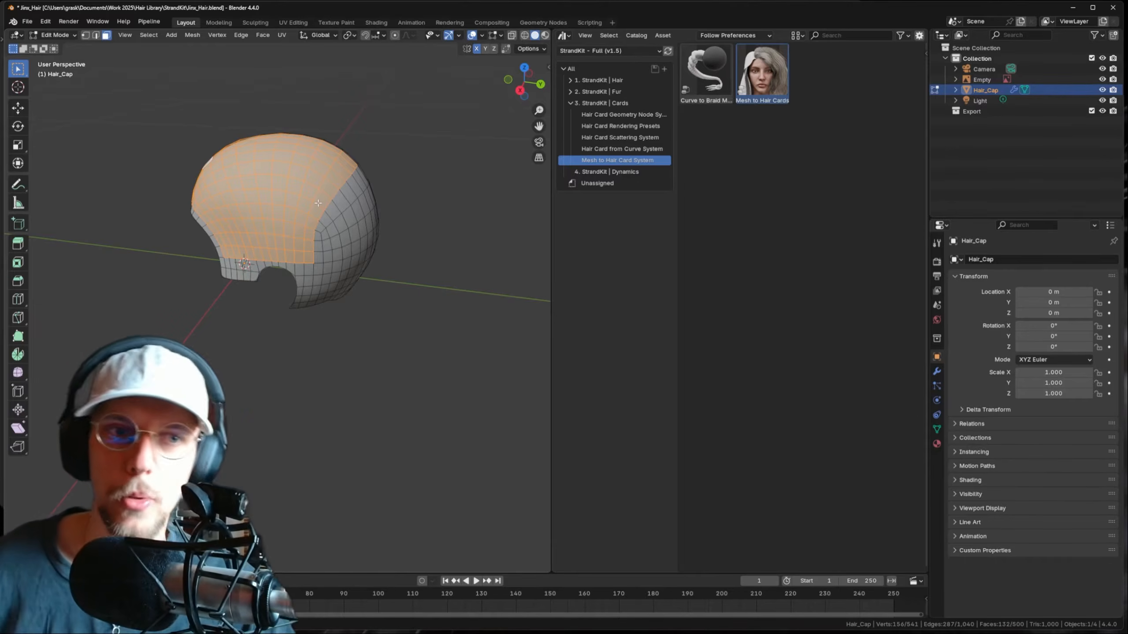
{"action": "mouse_move", "coordinate": [318, 203]}
{"action": "middle_mouse_down"}
{"action": "mouse_move", "coordinate": [349, 213]}
{"action": "mouse_move", "coordinate": [333, 215]}
{"action": "middle_mouse_up"}
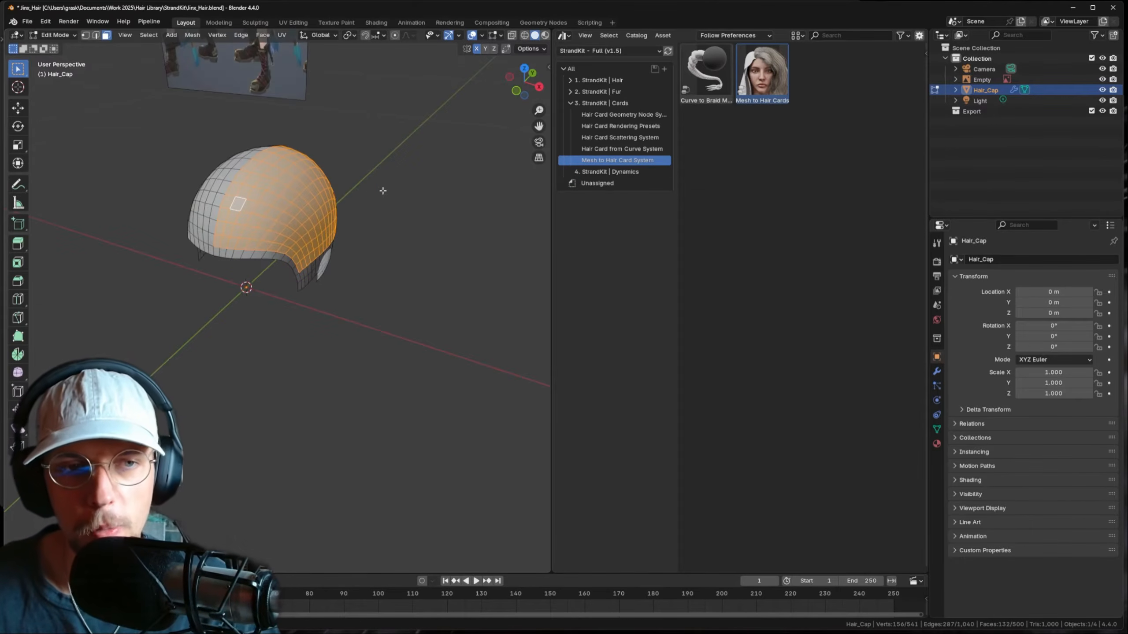
- Separate the selected faces into a new object and rename it Hair_Left
{"action": "key", "text": "p"}
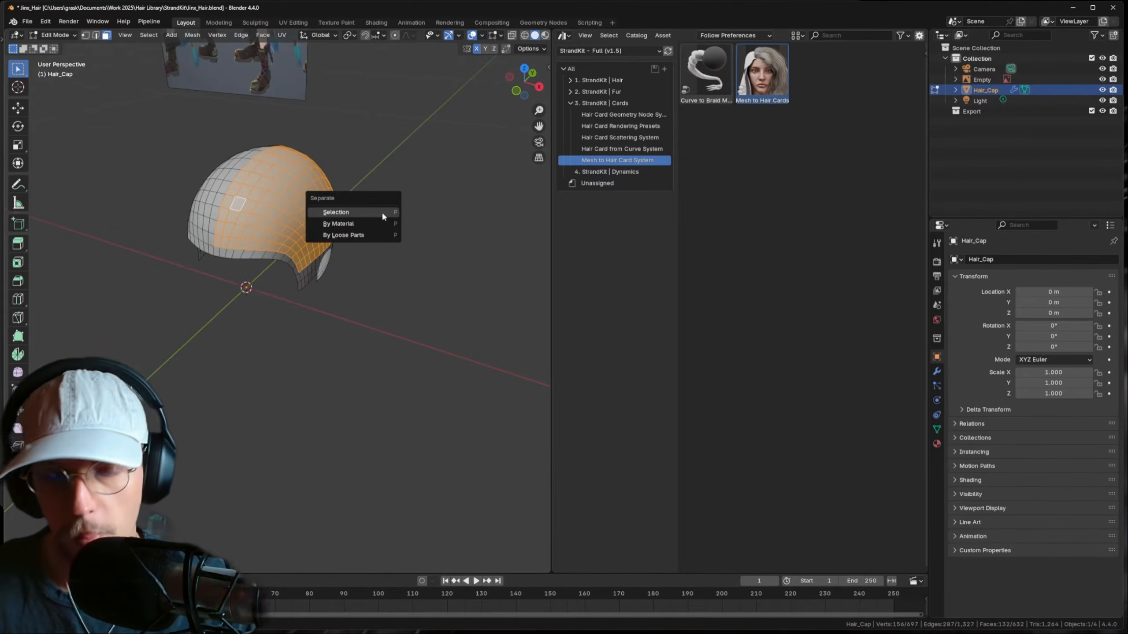
{"action": "left_click", "coordinate": [382, 211]}
{"action": "key", "text": "Tab"}
{"action": "left_click", "coordinate": [300, 204]}
{"action": "middle_click_drag", "start_coordinate": [300, 205], "coordinate": [349, 229]}
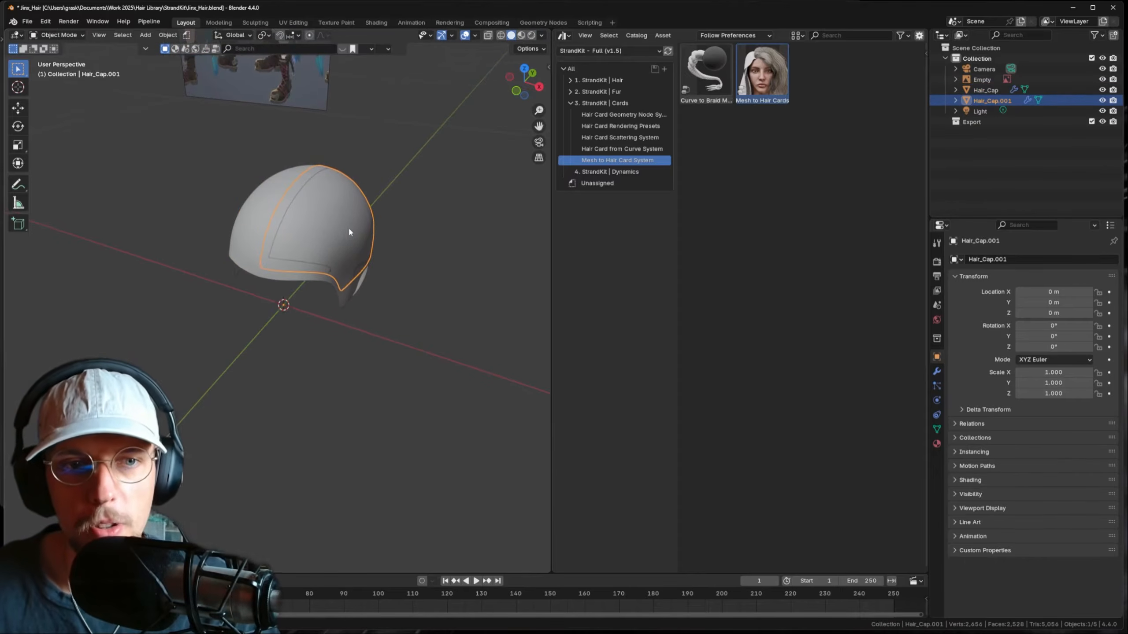
{"action": "key", "text": "F2"}
{"action": "type", "text": "Hair_Le"}
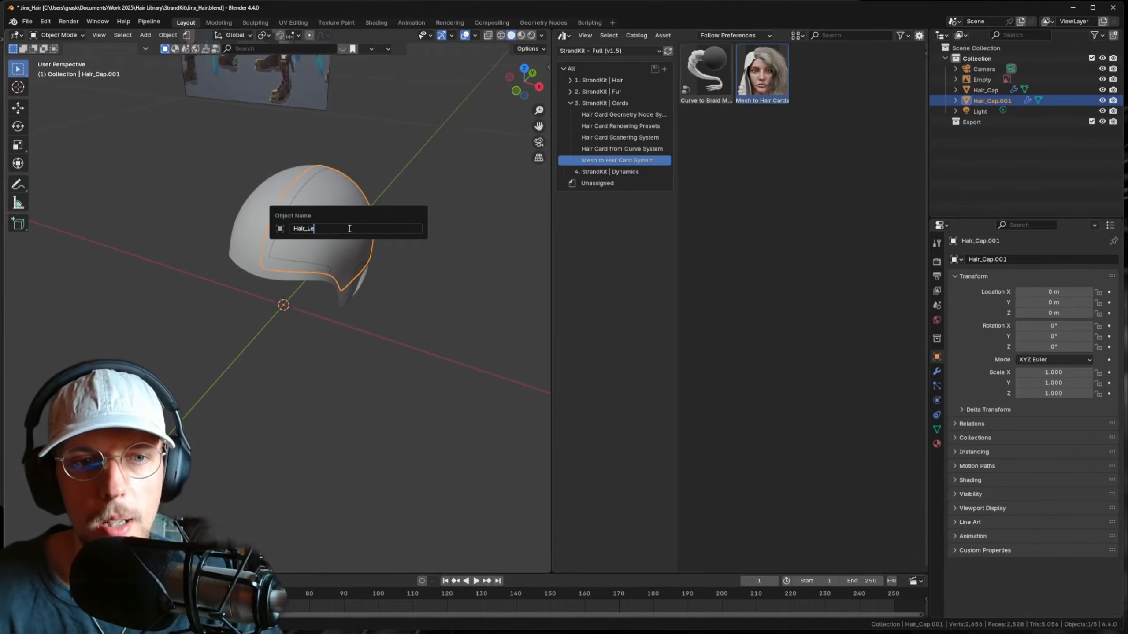
{"action": "type", "text": "ft"}
{"action": "key", "text": "Return"}
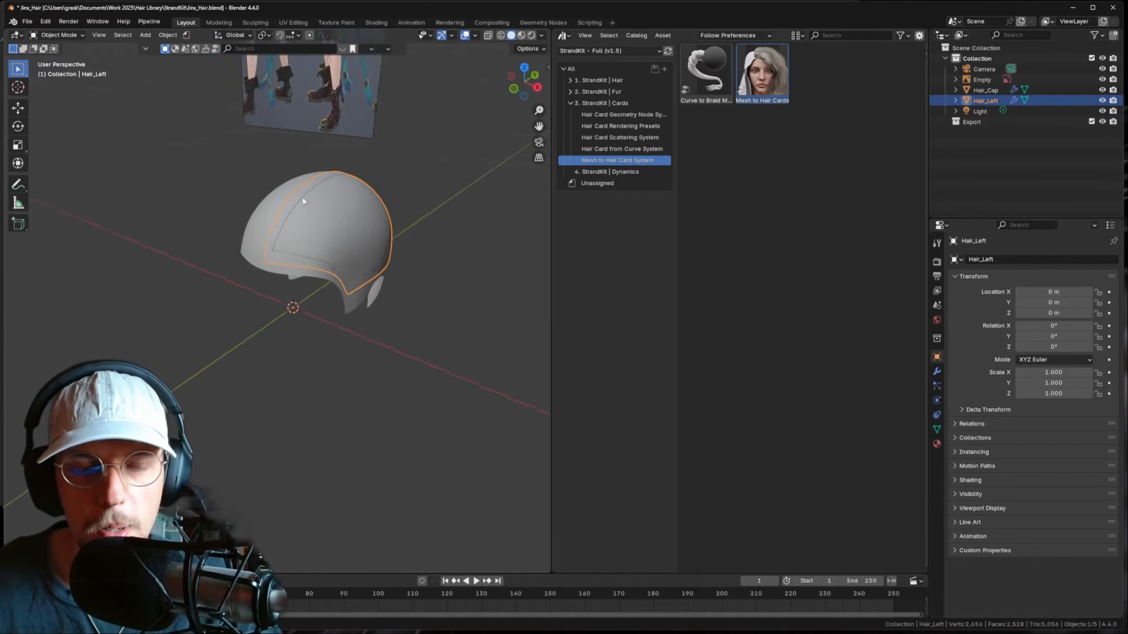
- Put Hair_Left in Edit Mode, front view, and sketch hair-flow strokes over the reference hair
{"action": "key", "text": "Tab"}
{"action": "mouse_move", "coordinate": [304, 197]}
{"action": "middle_mouse_down"}
{"action": "mouse_move", "coordinate": [432, 209]}
{"action": "mouse_move", "coordinate": [482, 190]}
{"action": "mouse_move", "coordinate": [466, 249]}
{"action": "mouse_move", "coordinate": [379, 164]}
{"action": "mouse_move", "coordinate": [370, 203]}
{"action": "middle_mouse_up"}
{"action": "key", "text": "KP_1"}
{"action": "scroll", "coordinate": [370, 147], "scroll_direction": "down", "scroll_amount": 5}
{"action": "scroll", "coordinate": [370, 203], "scroll_direction": "up", "scroll_amount": 7}
{"action": "middle_click_drag", "start_coordinate": [18, 227], "coordinate": [228, 242], "text": "shift"}
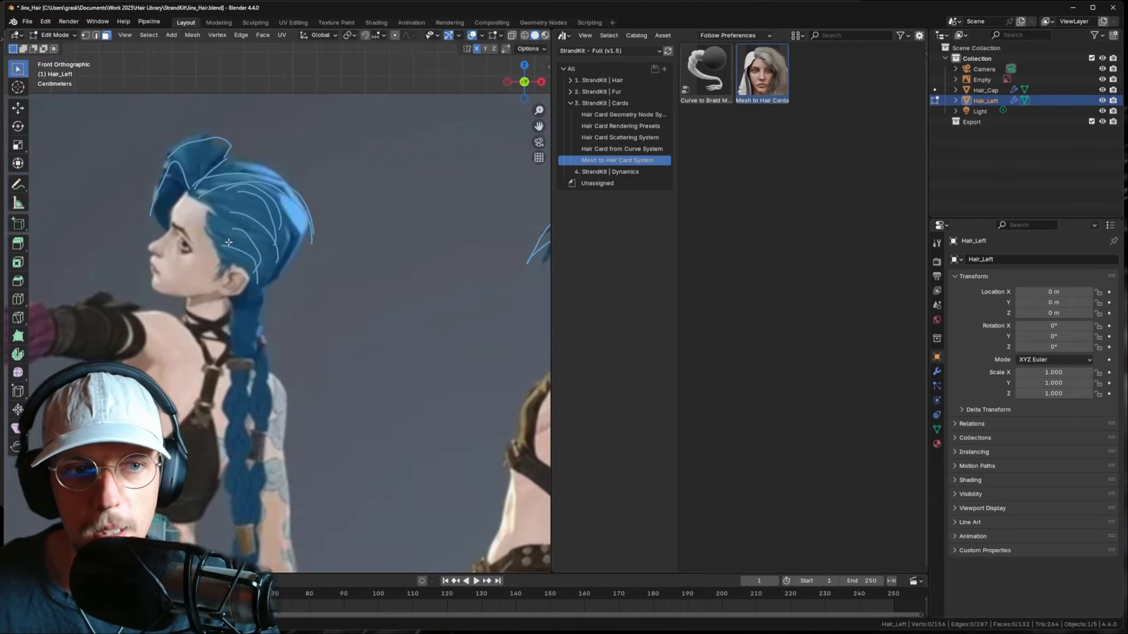
{"action": "scroll", "coordinate": [228, 242], "scroll_direction": "up", "scroll_amount": 3}
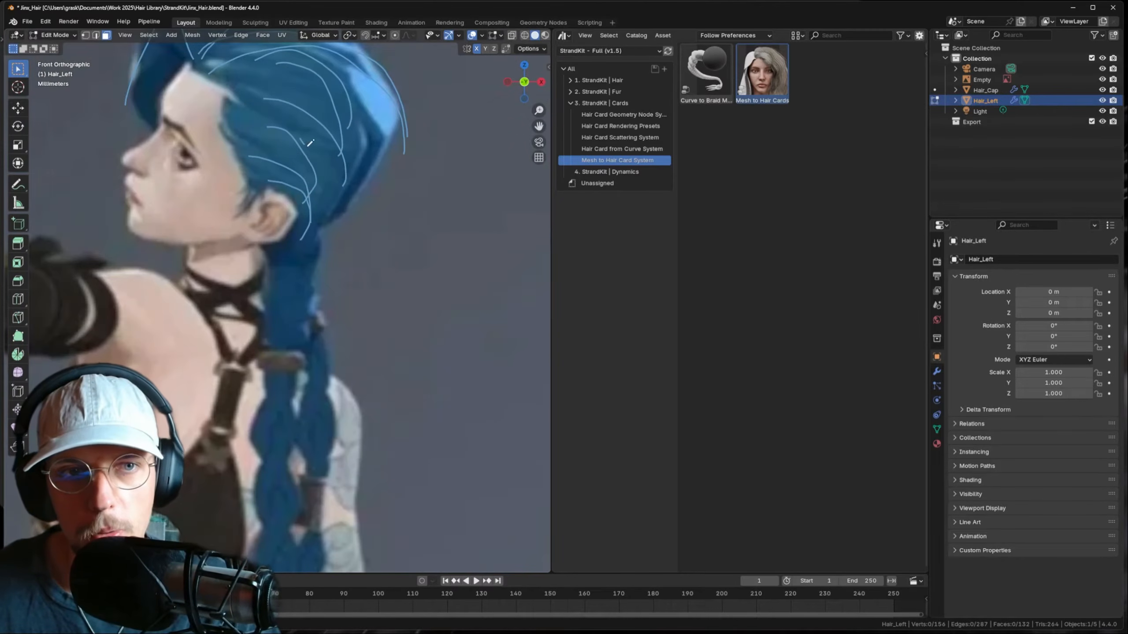
{"action": "scroll", "coordinate": [294, 194], "scroll_direction": "down", "scroll_amount": 2}
{"action": "mouse_move", "coordinate": [258, 243]}
{"action": "left_mouse_down"}
{"action": "mouse_move", "coordinate": [311, 163]}
{"action": "mouse_move", "coordinate": [296, 163]}
{"action": "left_mouse_up"}
{"action": "mouse_move", "coordinate": [254, 242]}
{"action": "left_mouse_down"}
{"action": "mouse_move", "coordinate": [223, 187]}
{"action": "mouse_move", "coordinate": [250, 233]}
{"action": "left_mouse_up"}
{"action": "mouse_move", "coordinate": [226, 181]}
{"action": "left_mouse_down"}
{"action": "mouse_move", "coordinate": [242, 158]}
{"action": "mouse_move", "coordinate": [293, 168]}
{"action": "left_mouse_up"}
{"action": "mouse_move", "coordinate": [239, 170]}
{"action": "left_mouse_down"}
{"action": "mouse_move", "coordinate": [268, 164]}
{"action": "mouse_move", "coordinate": [293, 189]}
{"action": "mouse_move", "coordinate": [262, 225]}
{"action": "mouse_move", "coordinate": [295, 181]}
{"action": "left_mouse_up"}
{"action": "scroll", "coordinate": [311, 213], "scroll_direction": "down", "scroll_amount": 8}
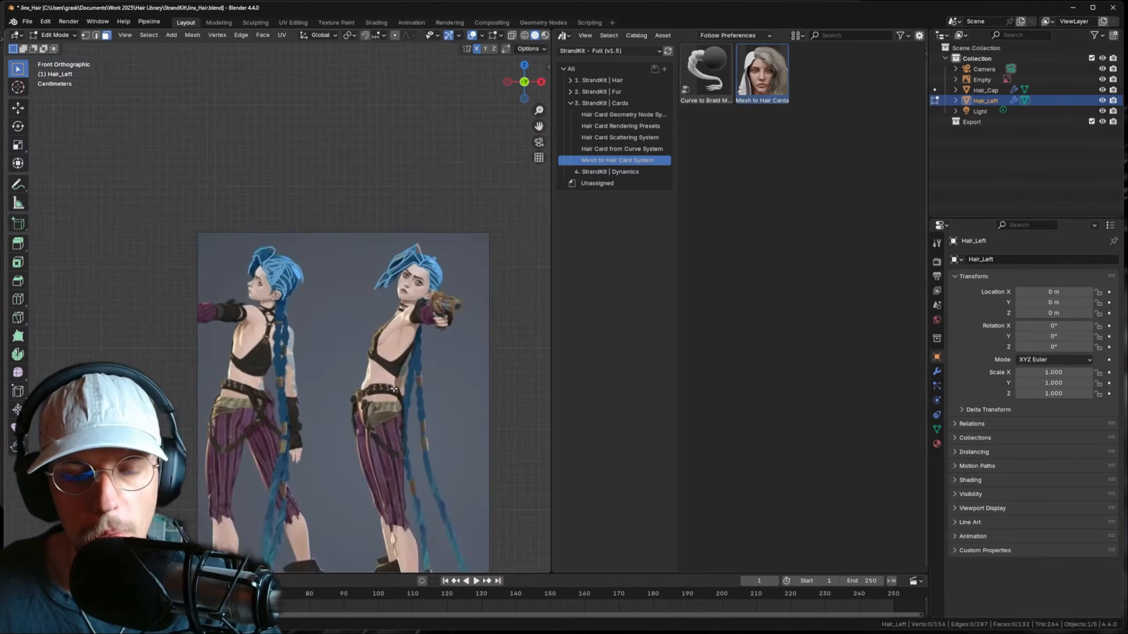
{"action": "middle_click_drag", "start_coordinate": [528, 484], "coordinate": [390, 282], "text": "shift"}
- In right side view, extrude the cap's front edge loop, then rotate, shift and scale it
{"action": "key", "text": "KP_3"}
{"action": "scroll", "coordinate": [427, 364], "scroll_direction": "up", "scroll_amount": 2}
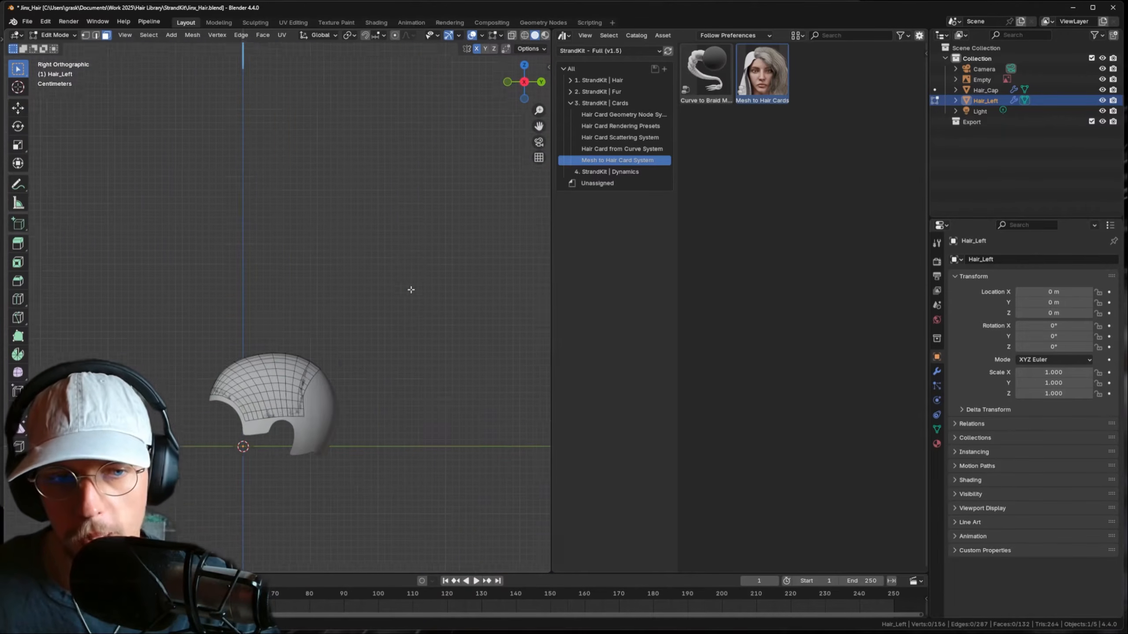
{"action": "left_click", "coordinate": [345, 365], "text": "alt"}
{"action": "scroll", "coordinate": [351, 337], "scroll_direction": "up", "scroll_amount": 3}
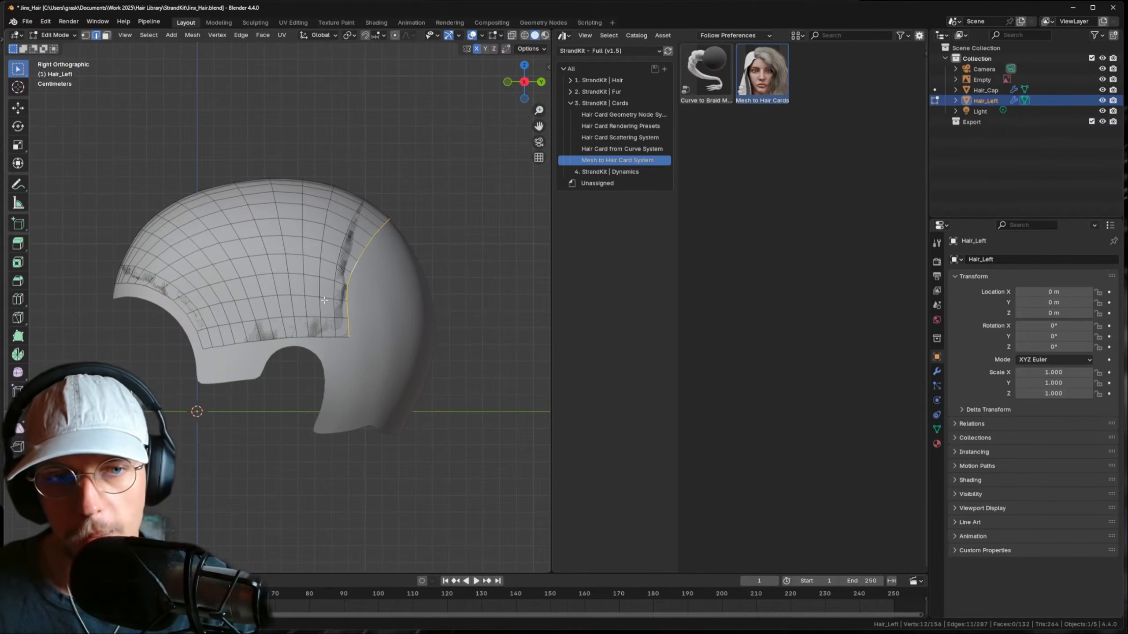
{"action": "scroll", "coordinate": [382, 285], "scroll_direction": "up", "scroll_amount": 1}
{"action": "key", "text": "e"}
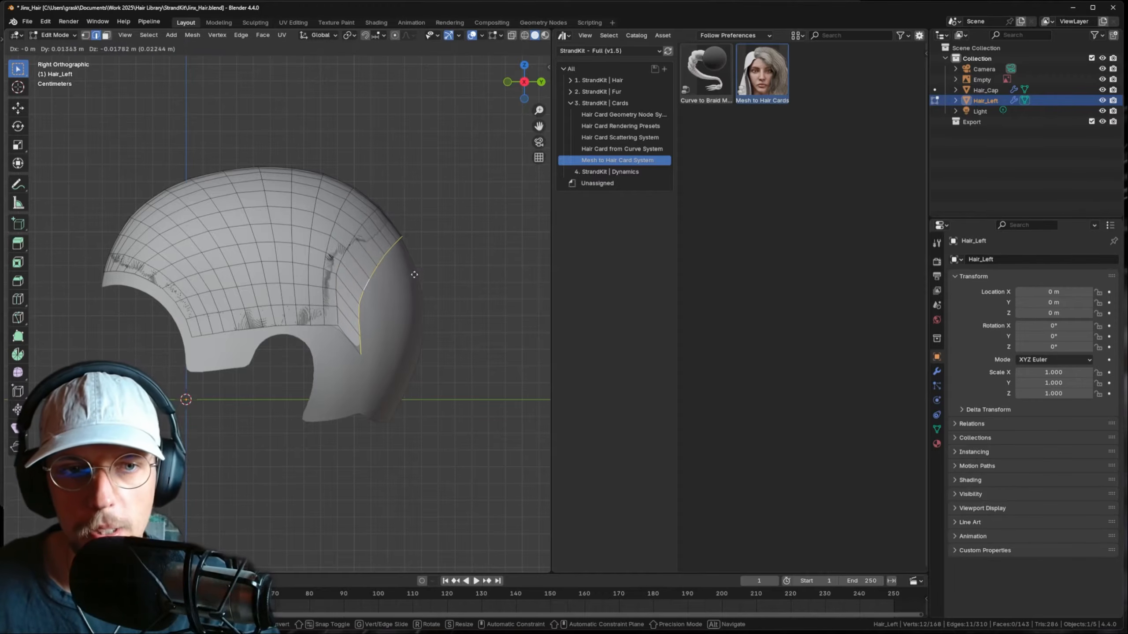
{"action": "left_click", "coordinate": [415, 274]}
{"action": "key", "text": "r"}
{"action": "left_click", "coordinate": [424, 261]}
{"action": "key", "text": "g"}
{"action": "left_click", "coordinate": [419, 246]}
{"action": "key", "text": "s"}
{"action": "left_click", "coordinate": [431, 239]}
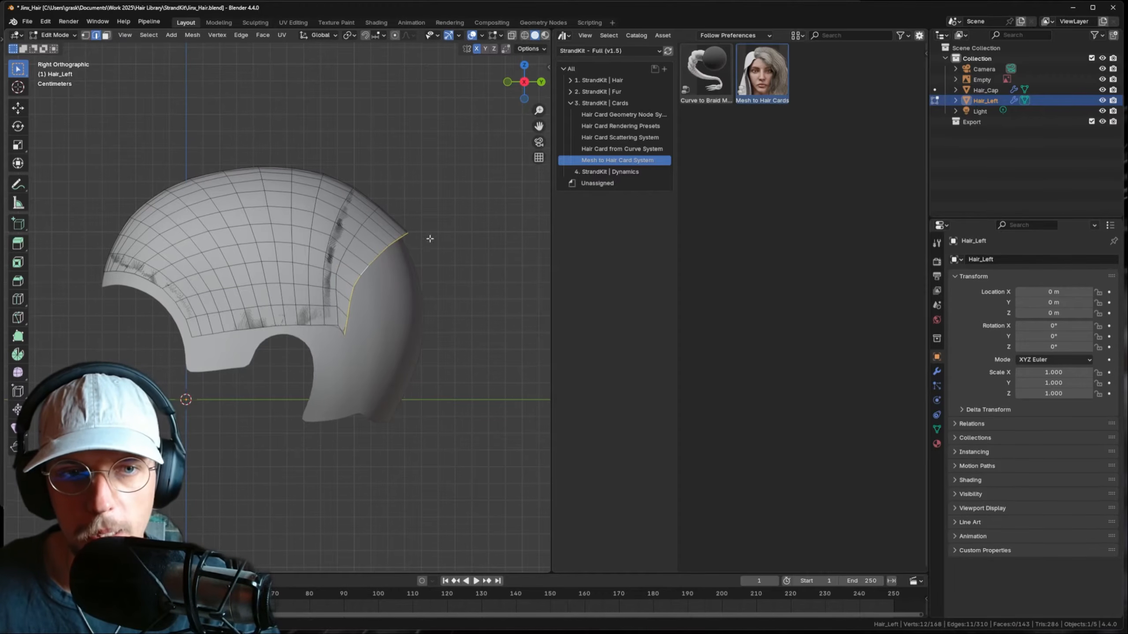
- Extrude two more rotated segments, moving the new bottom loop downward
{"action": "middle_click_drag", "start_coordinate": [393, 310], "coordinate": [375, 279], "text": "shift"}
{"action": "key", "text": "e"}
{"action": "left_click", "coordinate": [417, 293]}
{"action": "key", "text": "r"}
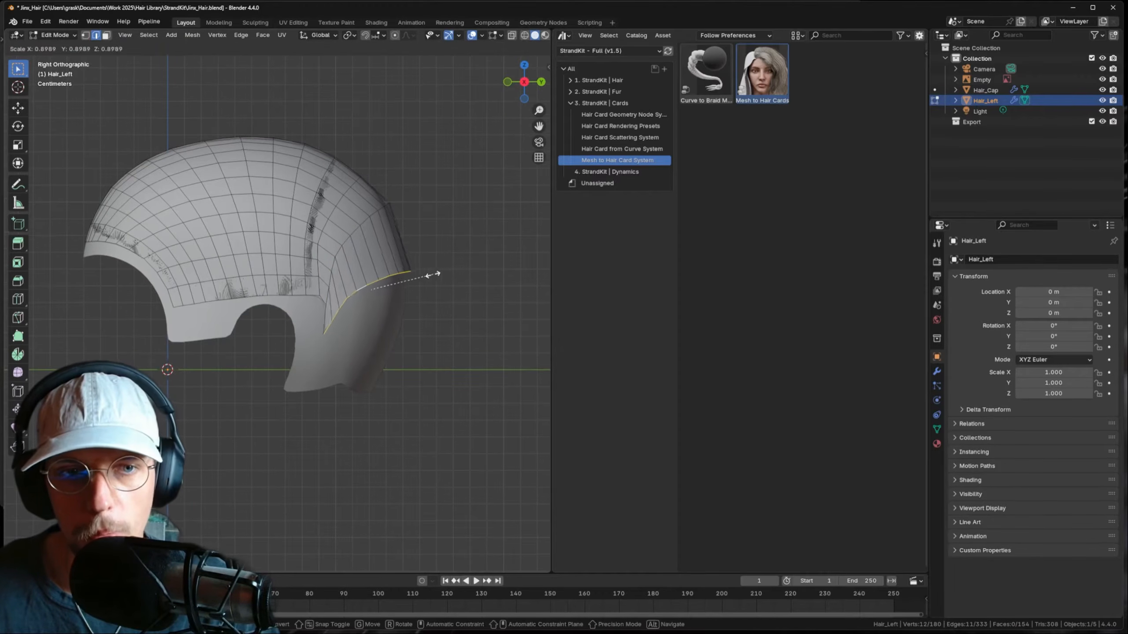
{"action": "left_click", "coordinate": [422, 277]}
{"action": "key", "text": "e"}
{"action": "left_click", "coordinate": [413, 301]}
{"action": "key", "text": "r"}
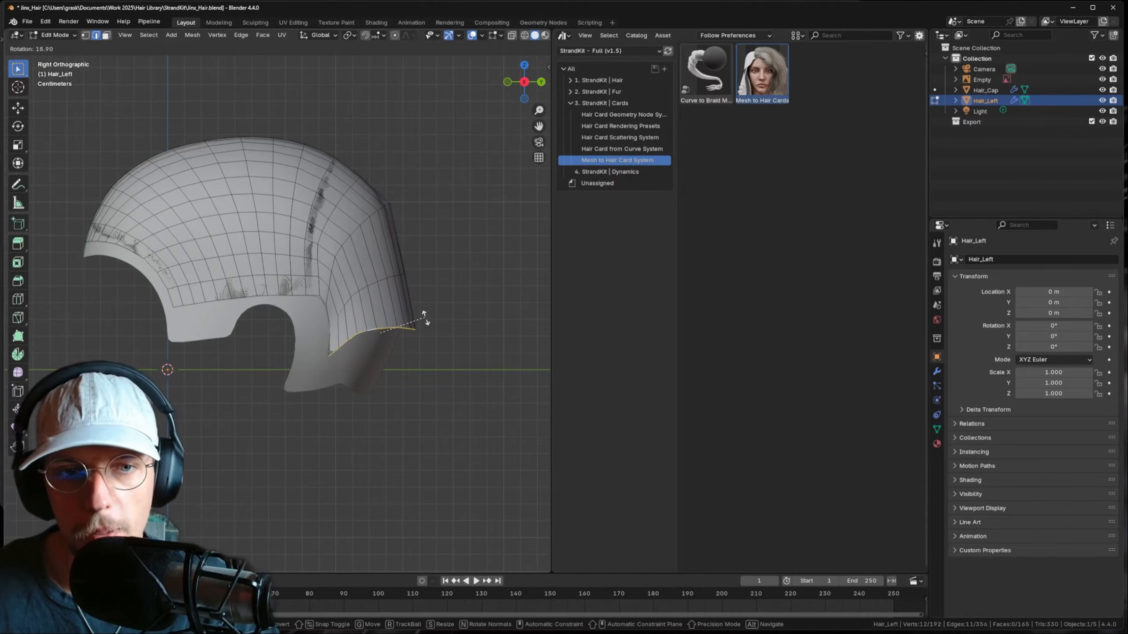
{"action": "left_click", "coordinate": [424, 321]}
{"action": "key", "text": "g"}
{"action": "left_click", "coordinate": [417, 341]}
- Narrow, rotate and reposition the bottom loop until it sits in place
{"action": "key", "text": "s"}
{"action": "left_click", "coordinate": [427, 351]}
{"action": "key", "text": "r"}
{"action": "left_click", "coordinate": [428, 357]}
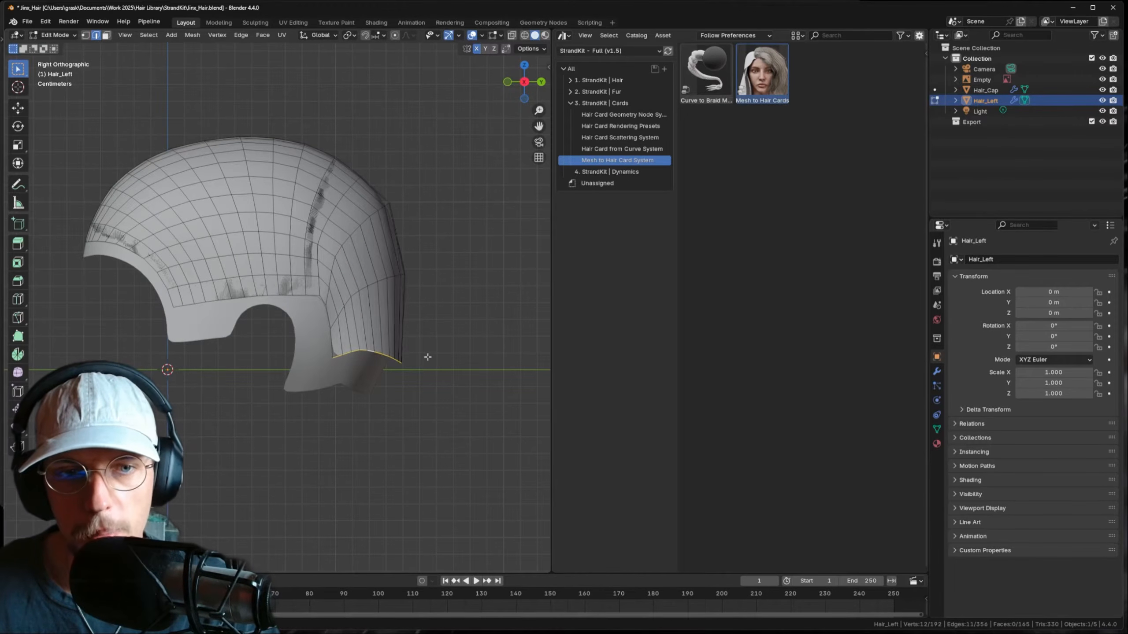
{"action": "key", "text": "g"}
{"action": "left_click", "coordinate": [418, 359]}
{"action": "key", "text": "s"}
{"action": "left_click", "coordinate": [433, 358]}
{"action": "key", "text": "r"}
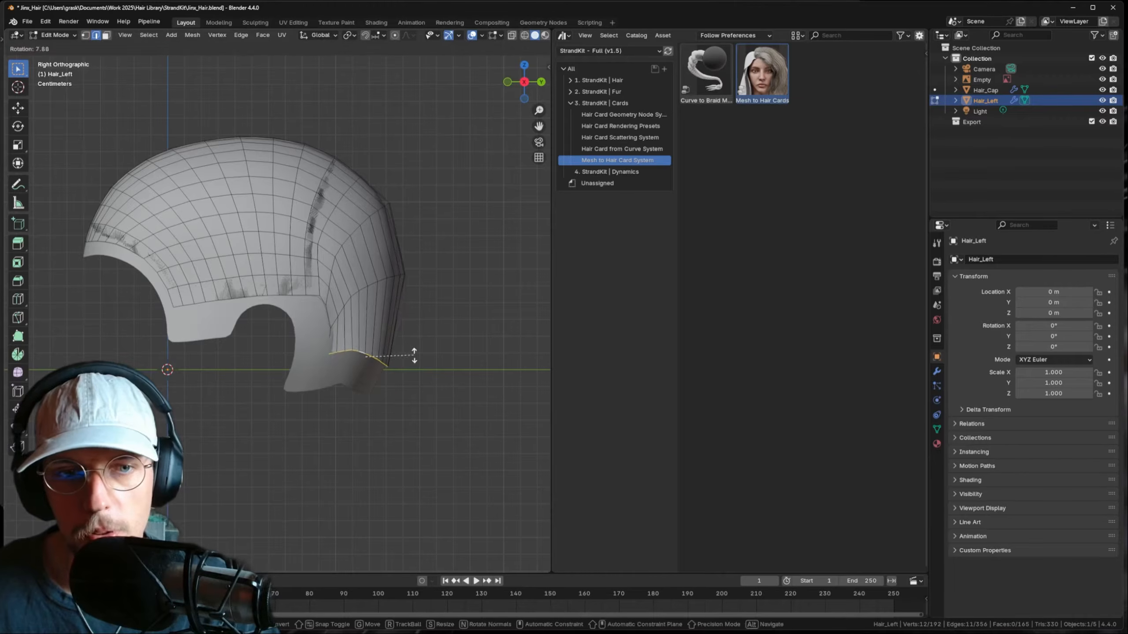
{"action": "left_click", "coordinate": [413, 356]}
{"action": "key", "text": "g"}
{"action": "left_click", "coordinate": [428, 353]}
{"action": "key", "text": "g"}
{"action": "left_click", "coordinate": [424, 346]}
- Extrude a bottom rim, widen it, flatten it on Z, then rotate and raise it
{"action": "key", "text": "e"}
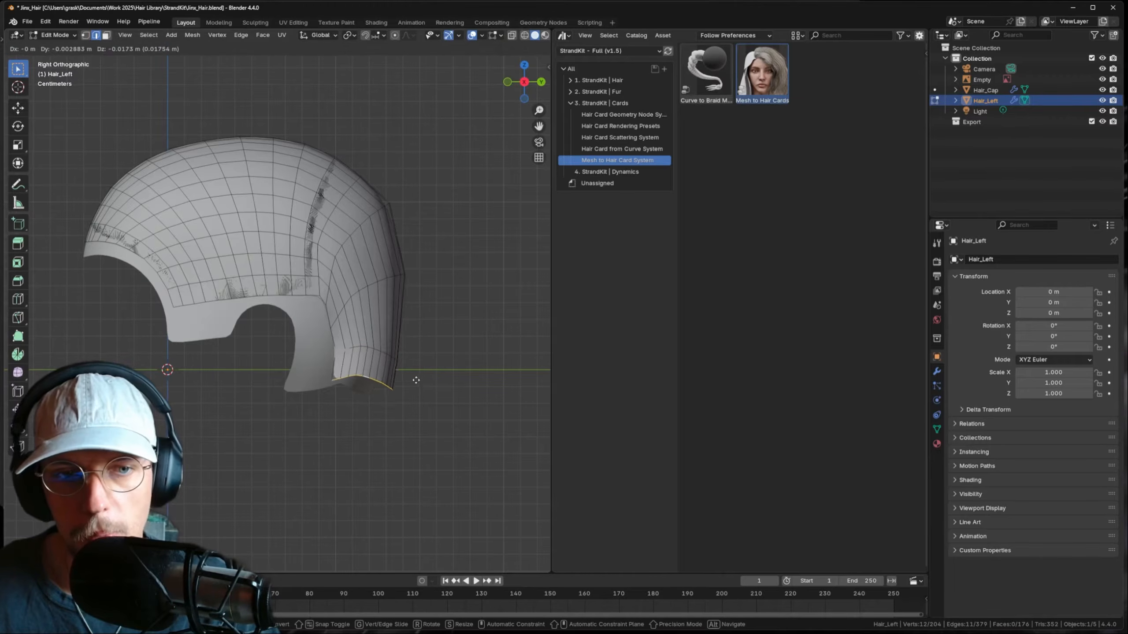
{"action": "left_click", "coordinate": [415, 367]}
{"action": "key", "text": "s"}
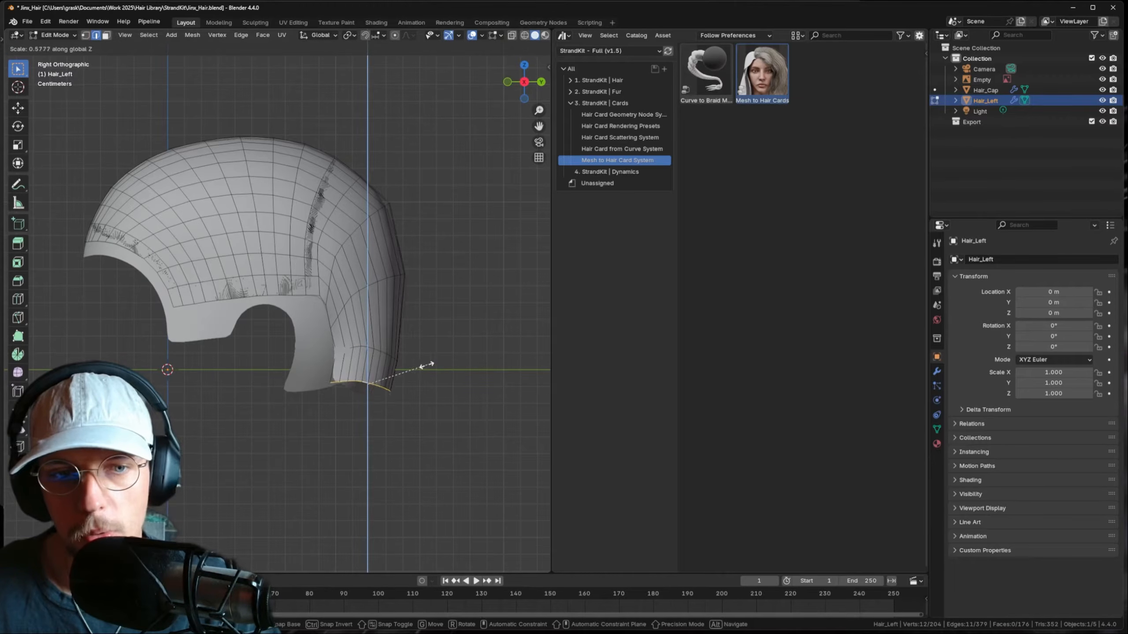
{"action": "left_click", "coordinate": [444, 364]}
{"action": "key", "text": "s"}
{"action": "key", "text": "z"}
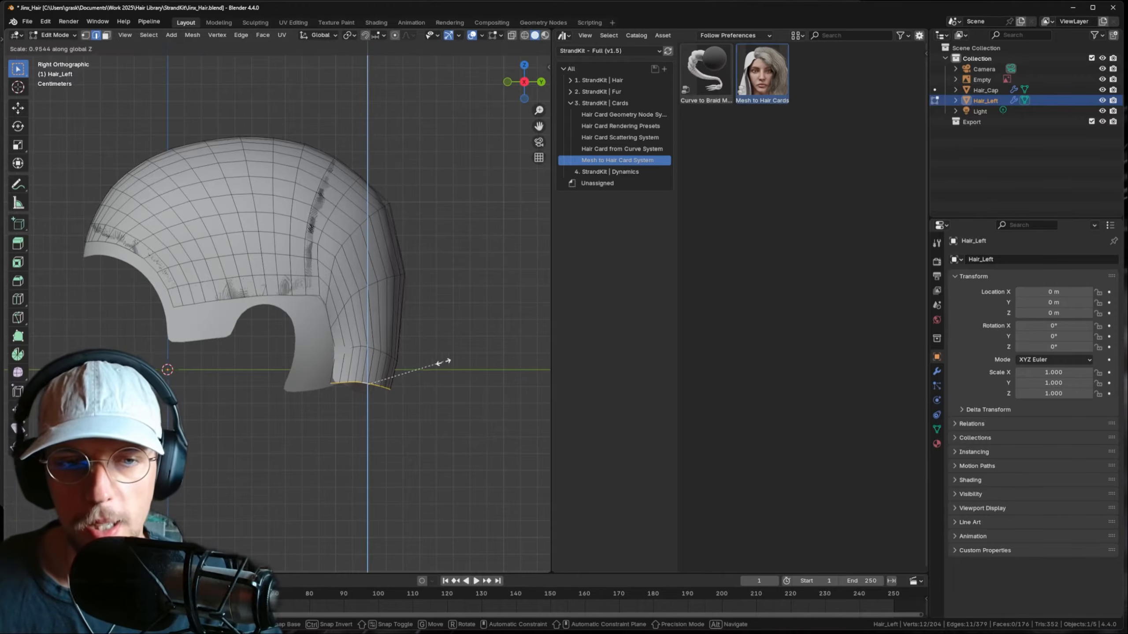
{"action": "left_click", "coordinate": [417, 369]}
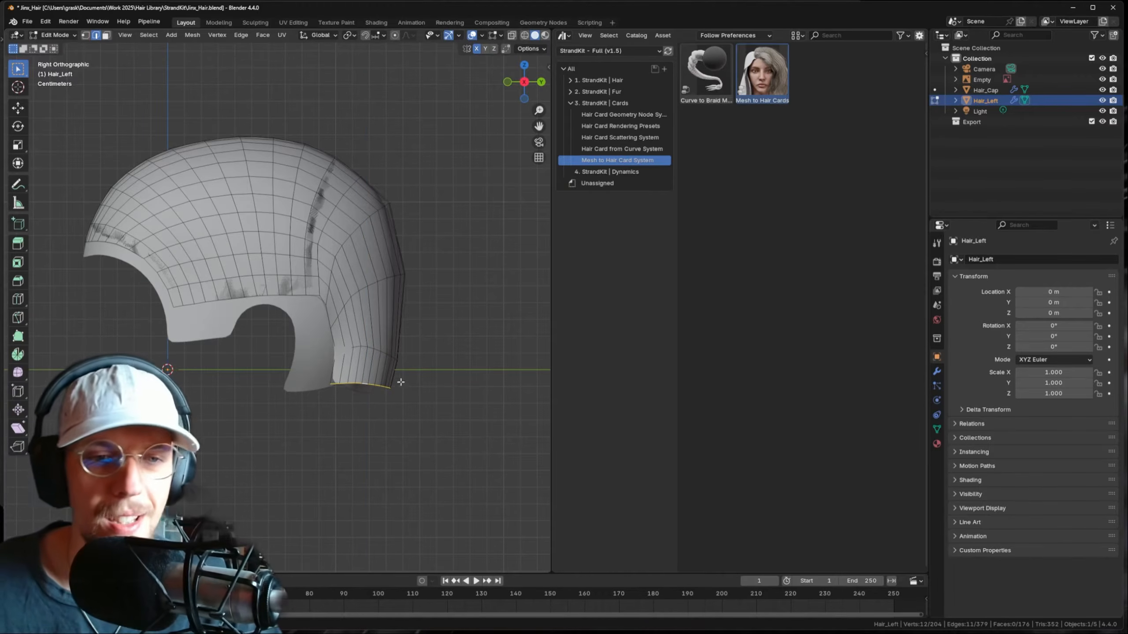
{"action": "key", "text": "r"}
{"action": "left_click", "coordinate": [430, 345]}
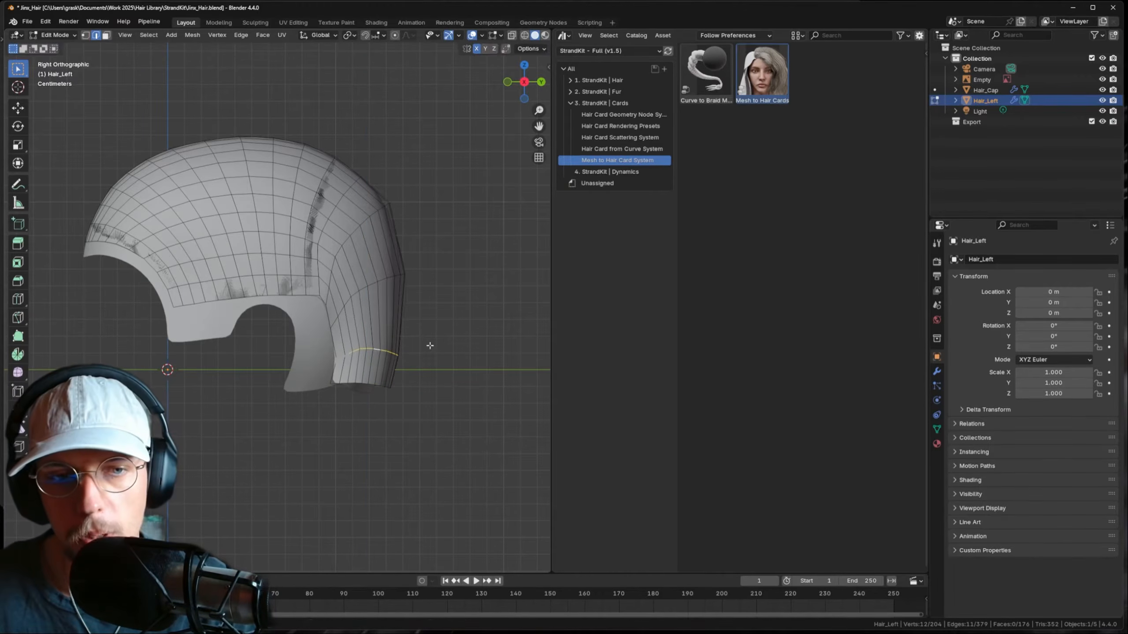
{"action": "key", "text": "g"}
{"action": "left_click", "coordinate": [428, 332]}
{"action": "key", "text": "r"}
{"action": "left_click", "coordinate": [432, 333]}
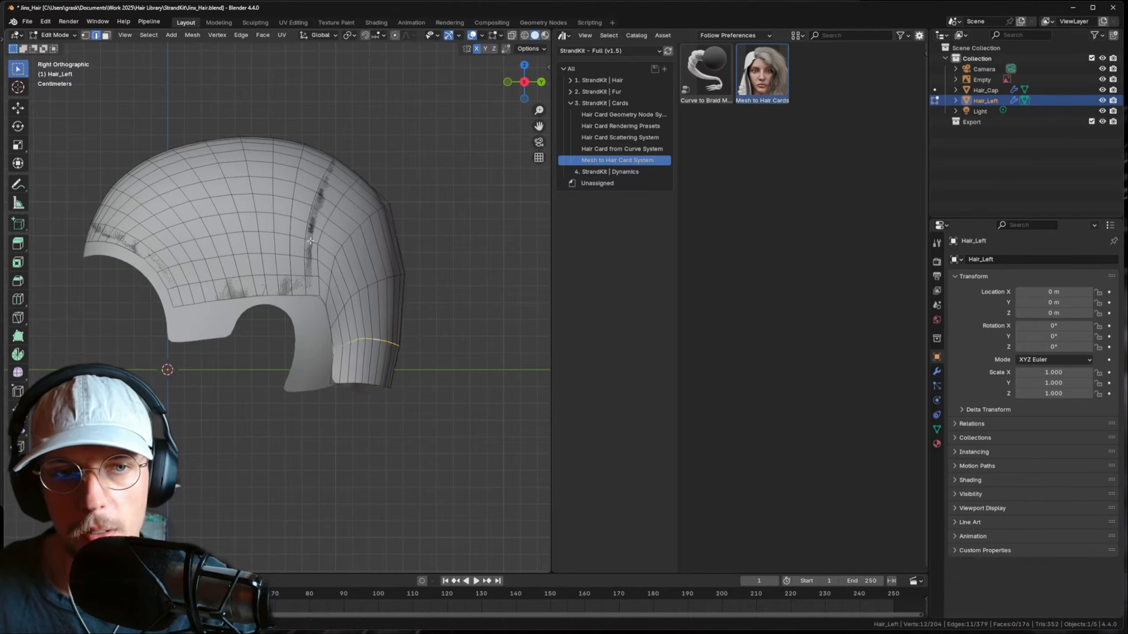
- Add three centred Ctrl+R loop cuts across Hair_Left and switch to Sculpt Mode
{"action": "key", "text": "ctrl+r"}
{"action": "left_click", "coordinate": [365, 257]}
{"action": "right_click", "coordinate": [367, 257]}
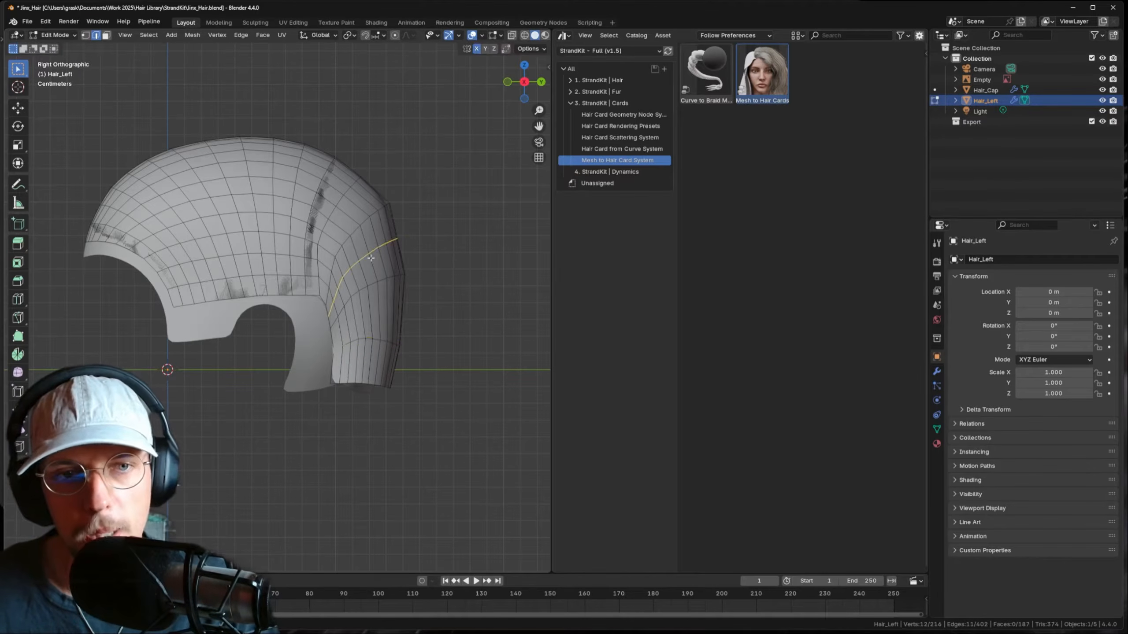
{"action": "key", "text": "ctrl+r"}
{"action": "left_click", "coordinate": [392, 322]}
{"action": "right_click", "coordinate": [393, 323]}
{"action": "key", "text": "ctrl+r"}
{"action": "left_click", "coordinate": [390, 351]}
{"action": "right_click", "coordinate": [385, 368]}
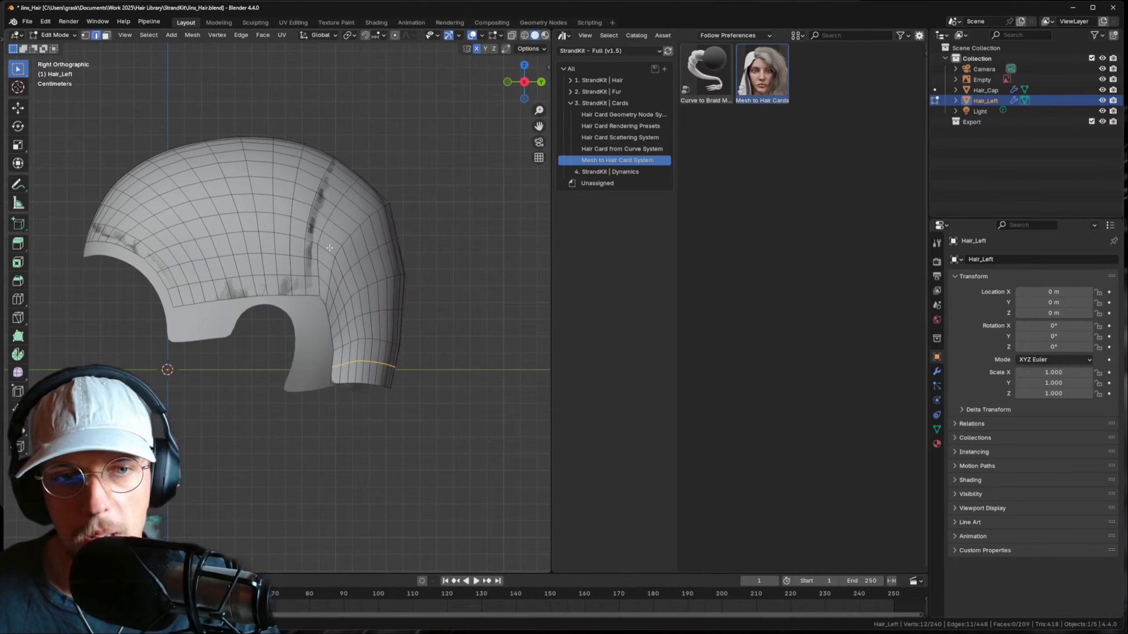
{"action": "left_click", "coordinate": [55, 34]}
{"action": "left_click", "coordinate": [58, 66]}
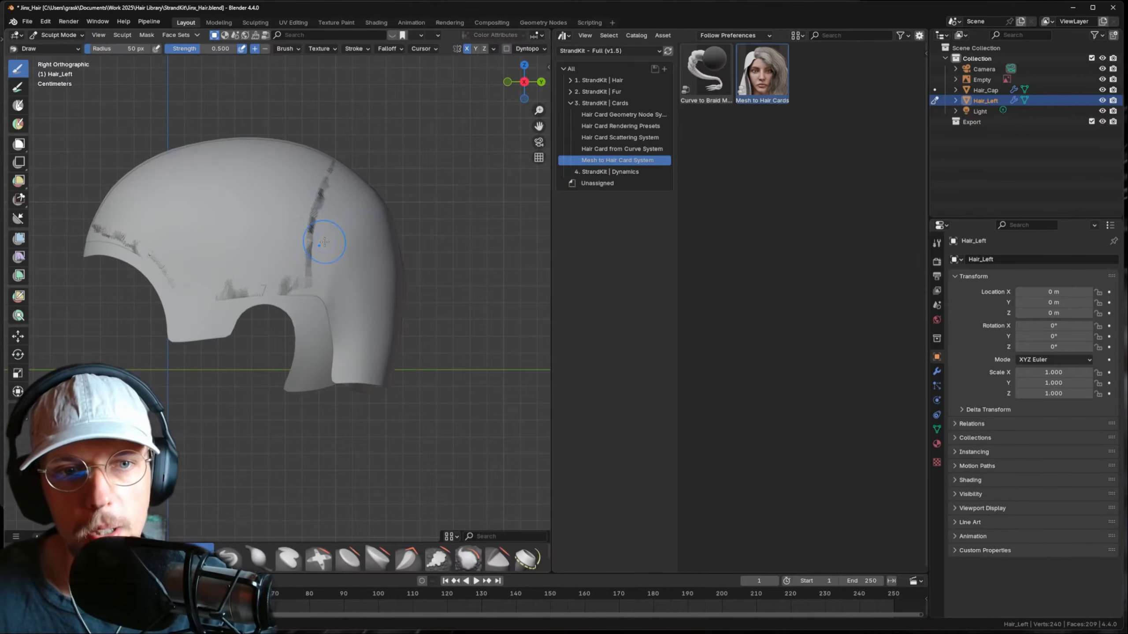
- Set the Grab brush radius to 217 px and pull the shell's left side and upper edge outward
{"action": "key", "text": "f"}
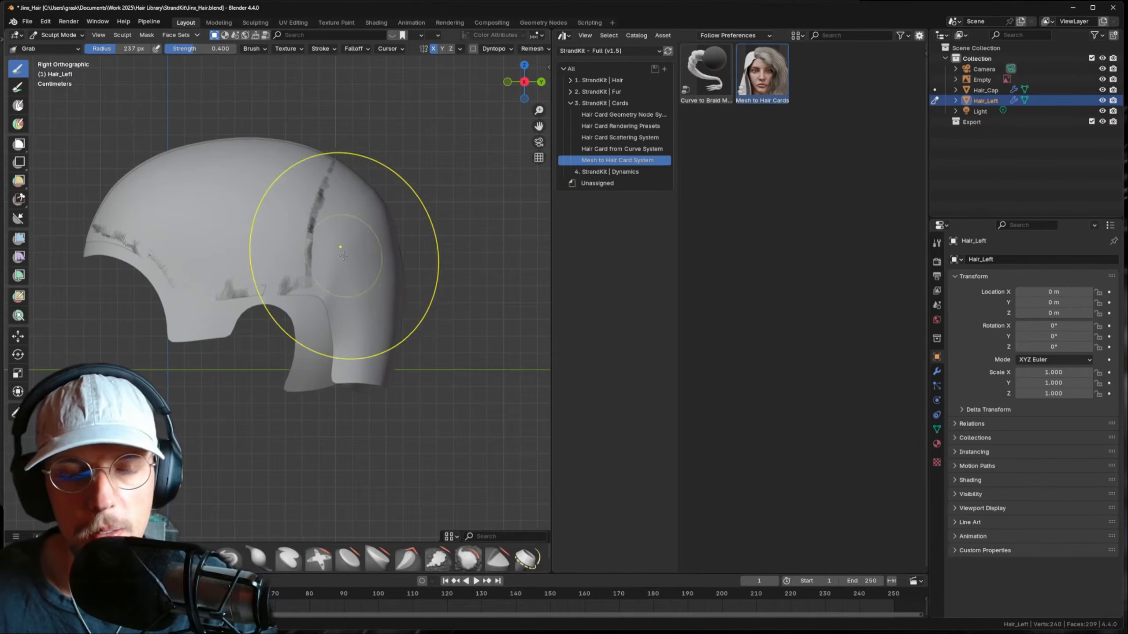
{"action": "left_click", "coordinate": [330, 267]}
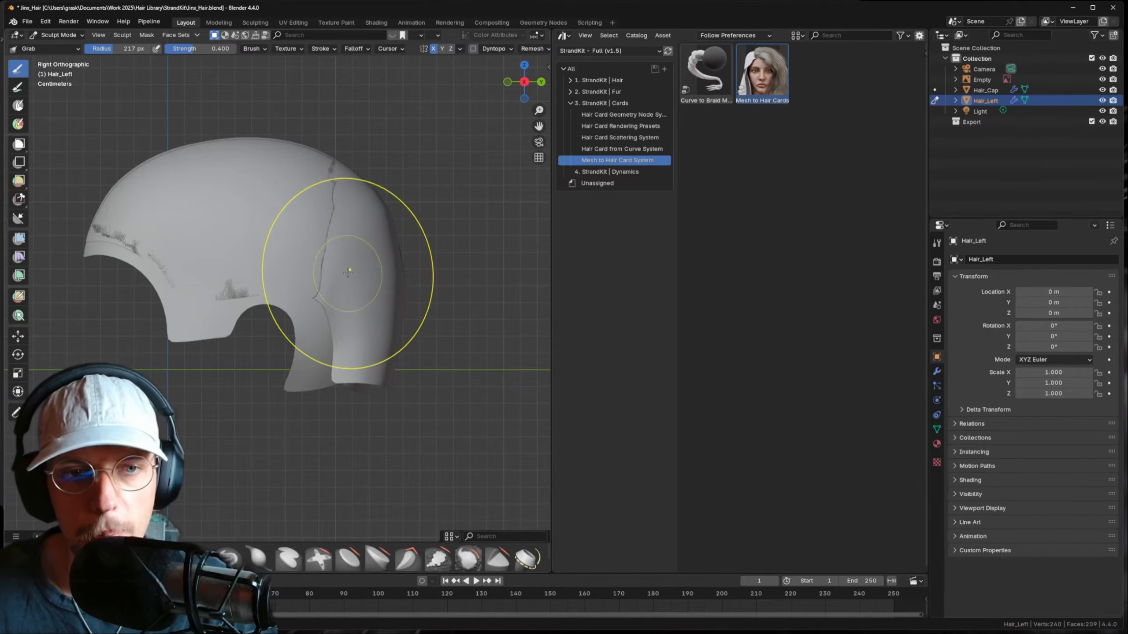
{"action": "middle_click_drag", "start_coordinate": [341, 265], "coordinate": [277, 275]}
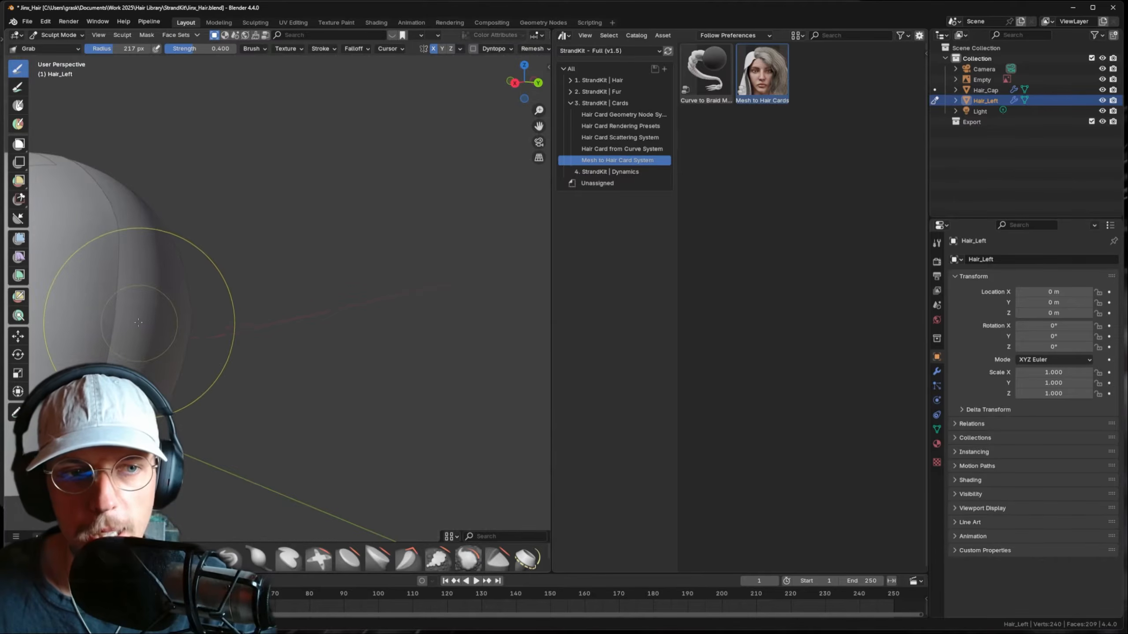
{"action": "scroll", "coordinate": [293, 290], "scroll_direction": "down", "scroll_amount": 3}
{"action": "mouse_move", "coordinate": [141, 322]}
{"action": "middle_mouse_down", "text": "shift"}
{"action": "mouse_move", "coordinate": [293, 290]}
{"action": "mouse_move", "coordinate": [232, 302]}
{"action": "mouse_move", "coordinate": [258, 305]}
{"action": "middle_mouse_up", "text": "shift"}
{"action": "mouse_move", "coordinate": [258, 305]}
{"action": "middle_mouse_down", "text": "shift"}
{"action": "mouse_move", "coordinate": [313, 274]}
{"action": "mouse_move", "coordinate": [291, 262]}
{"action": "middle_mouse_up", "text": "shift"}
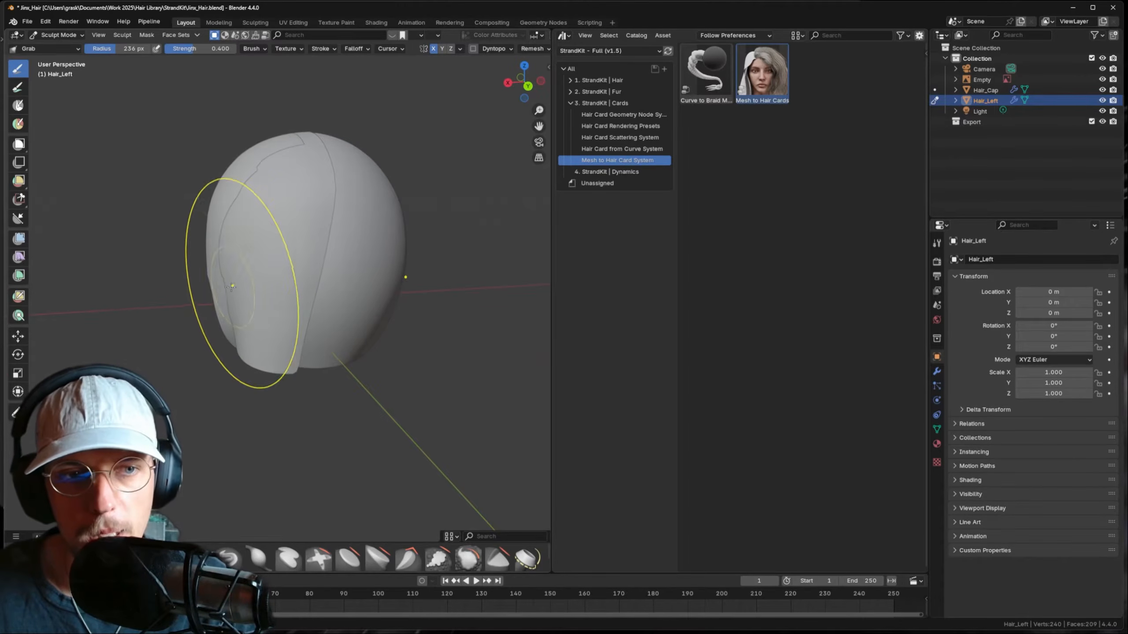
{"action": "mouse_move", "coordinate": [222, 294]}
{"action": "left_mouse_down"}
{"action": "mouse_move", "coordinate": [209, 300]}
{"action": "mouse_move", "coordinate": [212, 332]}
{"action": "left_mouse_up"}
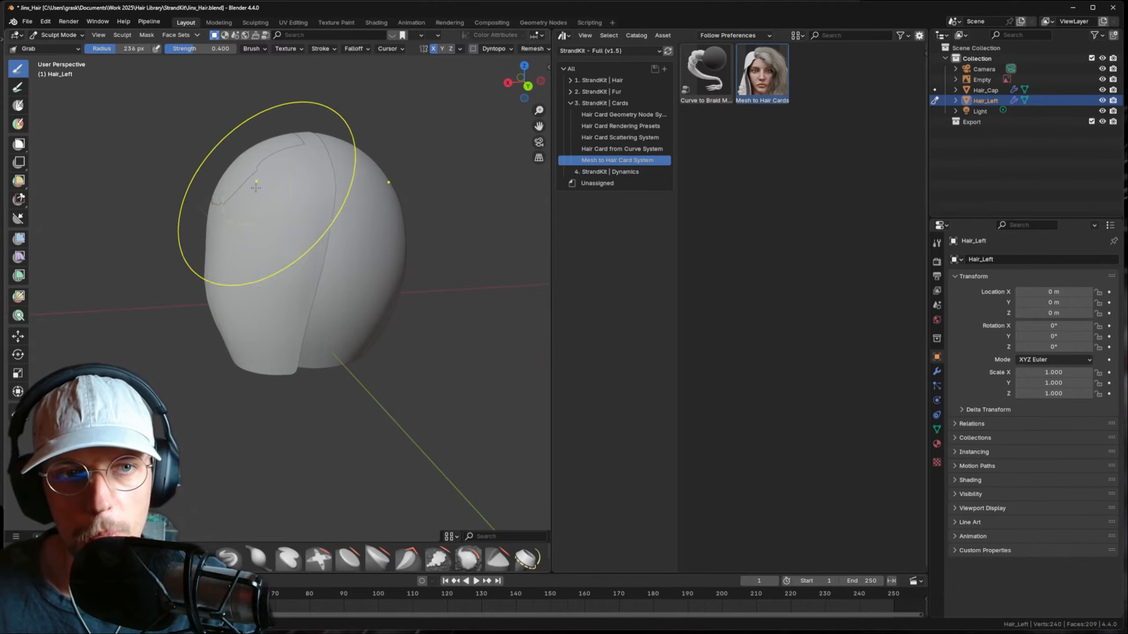
{"action": "left_click_drag", "start_coordinate": [255, 186], "coordinate": [244, 162]}
{"action": "mouse_move", "coordinate": [253, 196]}
{"action": "middle_mouse_down"}
{"action": "mouse_move", "coordinate": [206, 215]}
{"action": "mouse_move", "coordinate": [267, 231]}
{"action": "middle_mouse_up"}
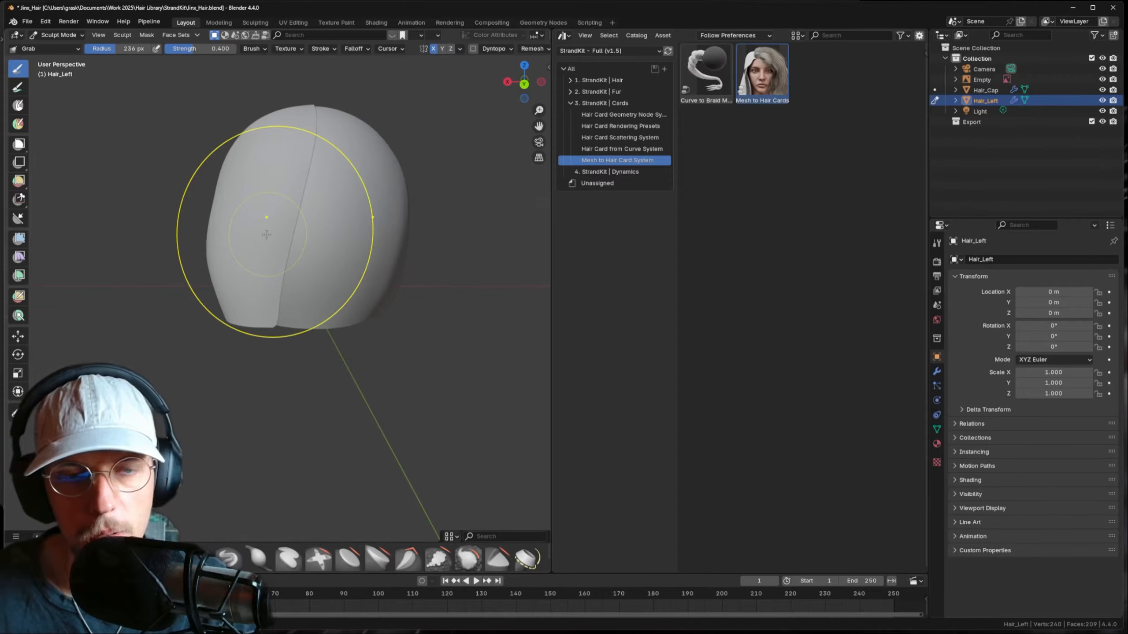
- In back view, shrink the brush to 187 px and pull the back seam outward
{"action": "key", "text": "KP_1"}
{"action": "key", "text": "ctrl+KP_1"}
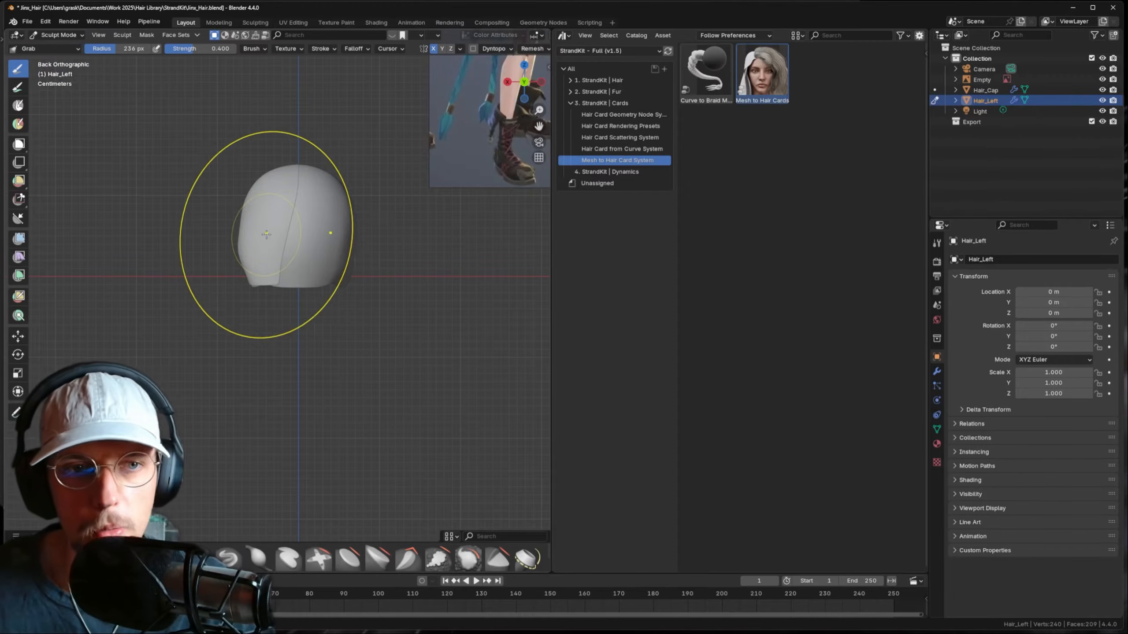
{"action": "scroll", "coordinate": [280, 225], "scroll_direction": "up", "scroll_amount": 2}
{"action": "middle_click_drag", "start_coordinate": [284, 202], "coordinate": [292, 210], "text": "shift"}
{"action": "key", "text": "f"}
{"action": "left_click", "coordinate": [270, 215]}
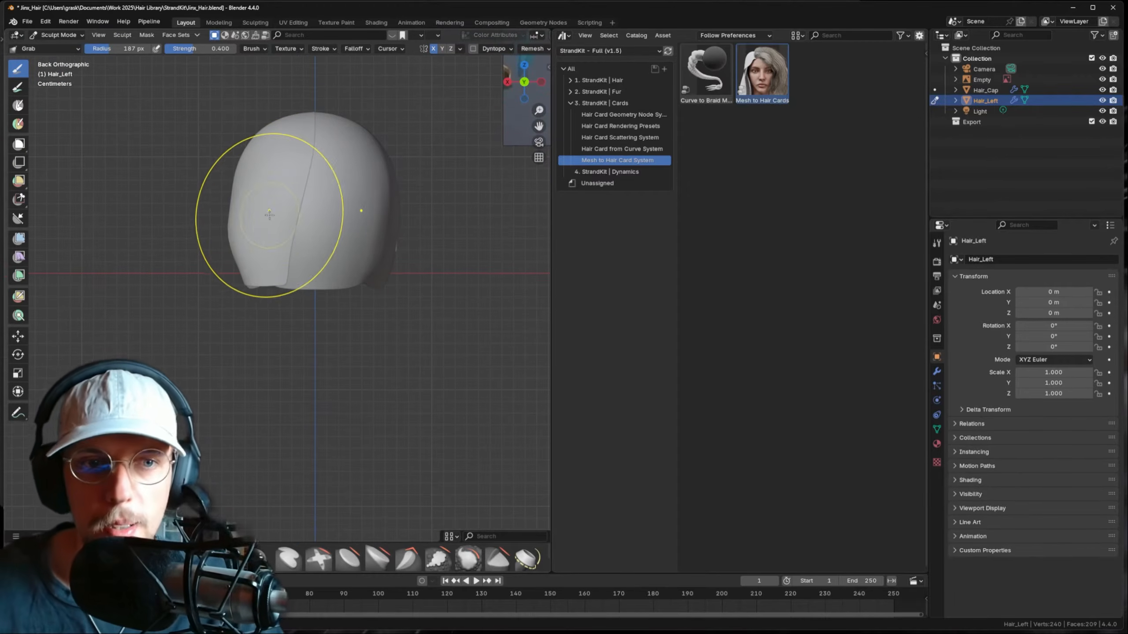
{"action": "key", "text": "f"}
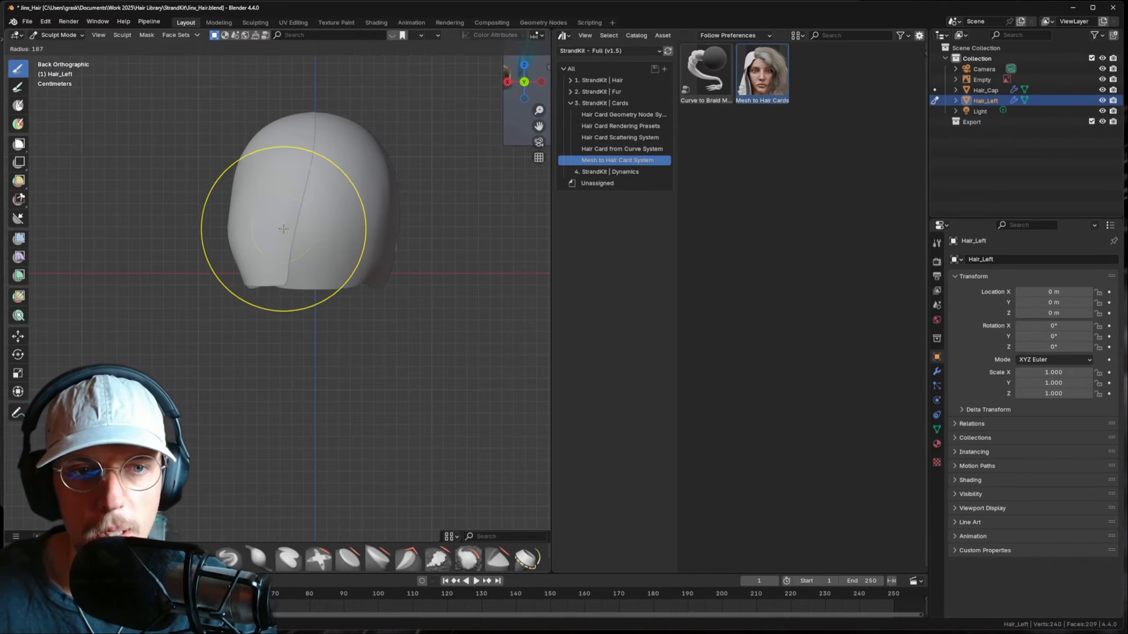
{"action": "left_click", "coordinate": [283, 229]}
{"action": "left_click_drag", "start_coordinate": [309, 245], "coordinate": [310, 257]}
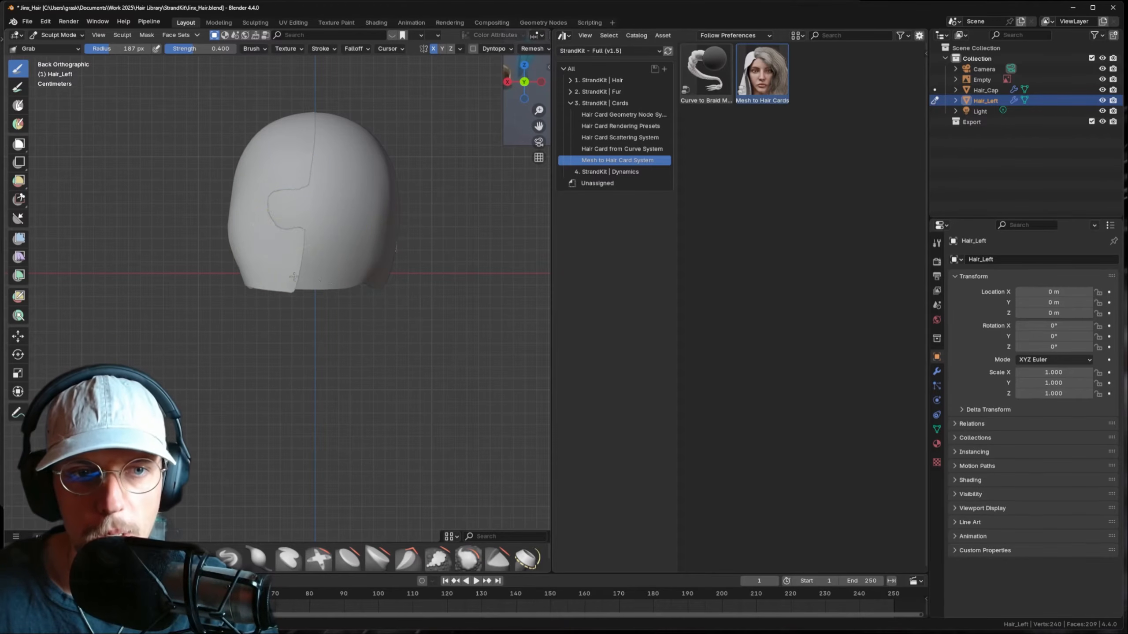
{"action": "middle_click_drag", "start_coordinate": [328, 242], "coordinate": [269, 275]}
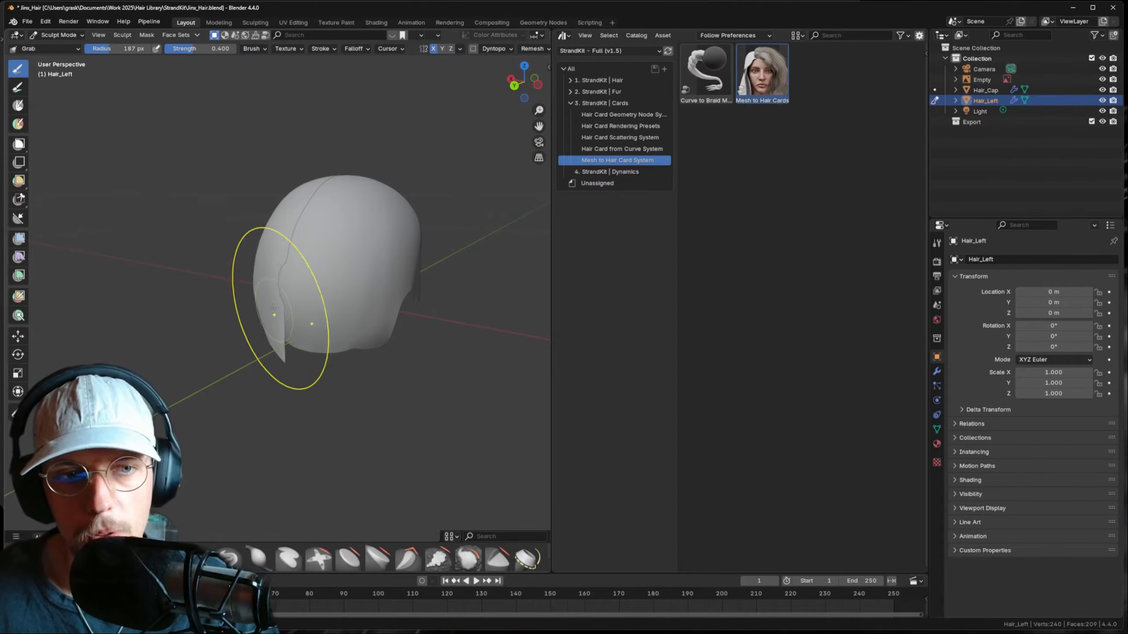
{"action": "mouse_move", "coordinate": [257, 315]}
{"action": "middle_mouse_down"}
{"action": "mouse_move", "coordinate": [440, 264]}
{"action": "mouse_move", "coordinate": [353, 272]}
{"action": "mouse_move", "coordinate": [322, 216]}
{"action": "mouse_move", "coordinate": [372, 262]}
{"action": "mouse_move", "coordinate": [374, 229]}
{"action": "mouse_move", "coordinate": [407, 284]}
{"action": "mouse_move", "coordinate": [402, 221]}
{"action": "mouse_move", "coordinate": [436, 209]}
{"action": "mouse_move", "coordinate": [434, 331]}
{"action": "middle_mouse_up"}
- Compare the shell with the front-facing Jinx reference, then return to Edit Mode
{"action": "key", "text": "KP_1"}
{"action": "key", "text": "KP_3"}
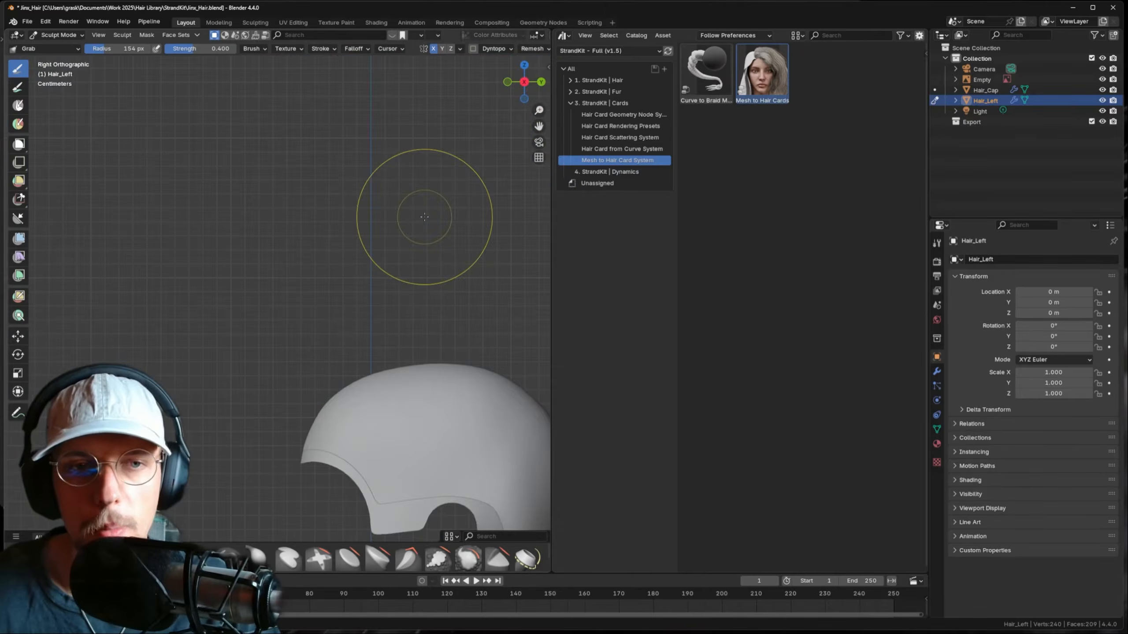
{"action": "scroll", "coordinate": [425, 218], "scroll_direction": "down", "scroll_amount": 5}
{"action": "key", "text": "KP_1"}
{"action": "middle_click_drag", "start_coordinate": [222, 142], "coordinate": [531, 373], "text": "shift"}
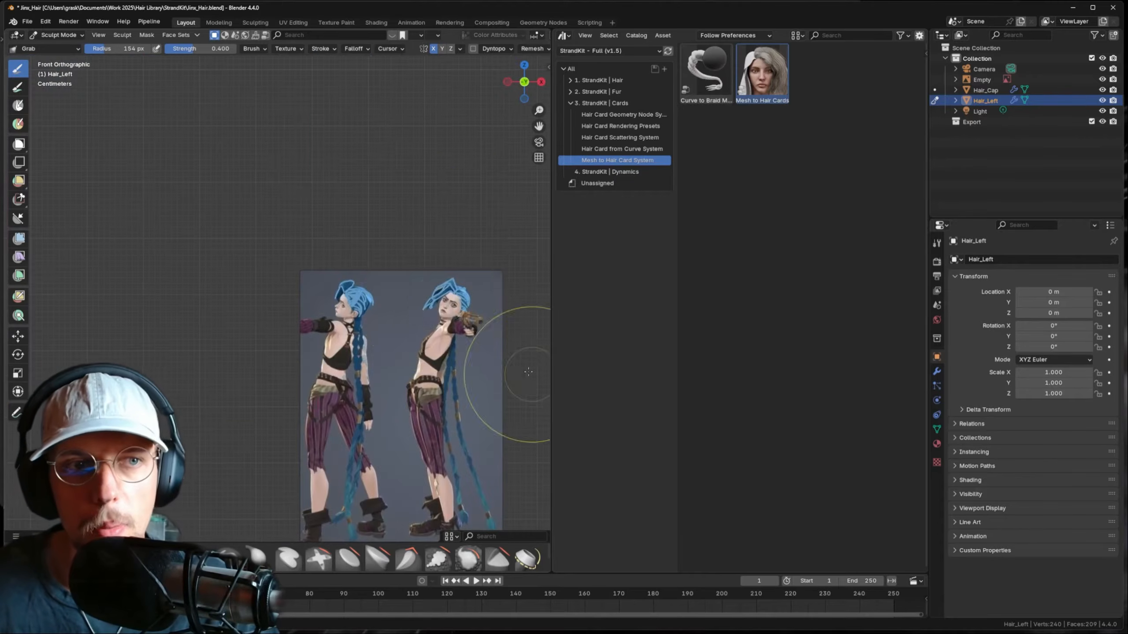
{"action": "scroll", "coordinate": [412, 324], "scroll_direction": "up", "scroll_amount": 6}
{"action": "middle_click_drag", "start_coordinate": [528, 314], "coordinate": [416, 284], "text": "shift"}
{"action": "middle_click_drag", "start_coordinate": [540, 286], "coordinate": [346, 264], "text": "shift"}
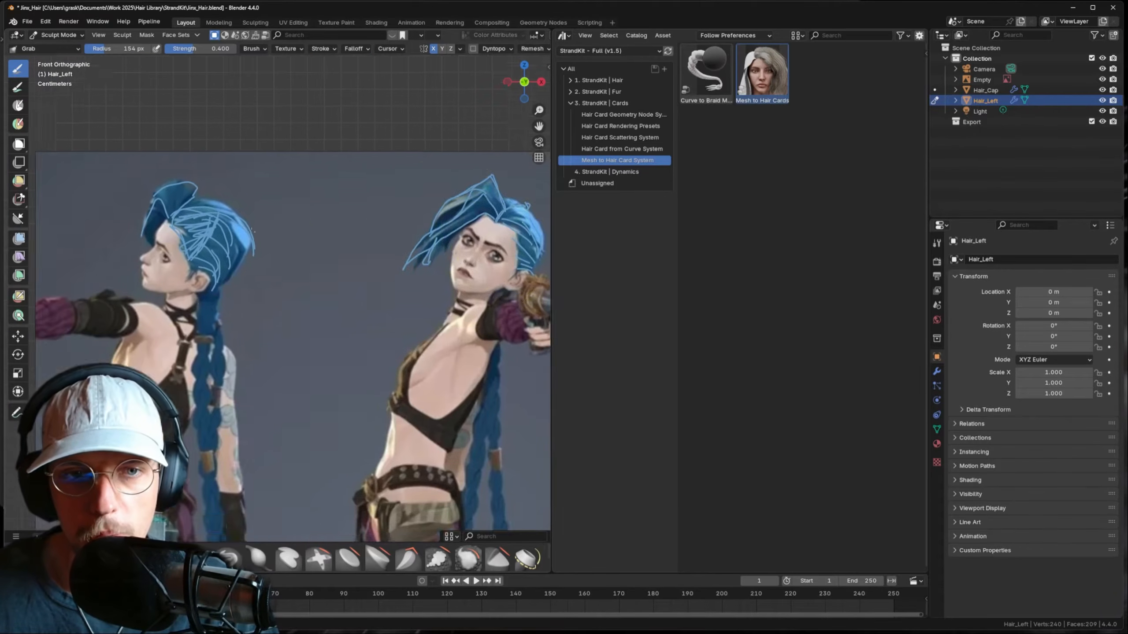
{"action": "middle_click_drag", "start_coordinate": [459, 264], "coordinate": [381, 263], "text": "shift"}
{"action": "scroll", "coordinate": [415, 400], "scroll_direction": "down", "scroll_amount": 6}
{"action": "scroll", "coordinate": [355, 289], "scroll_direction": "up", "scroll_amount": 7}
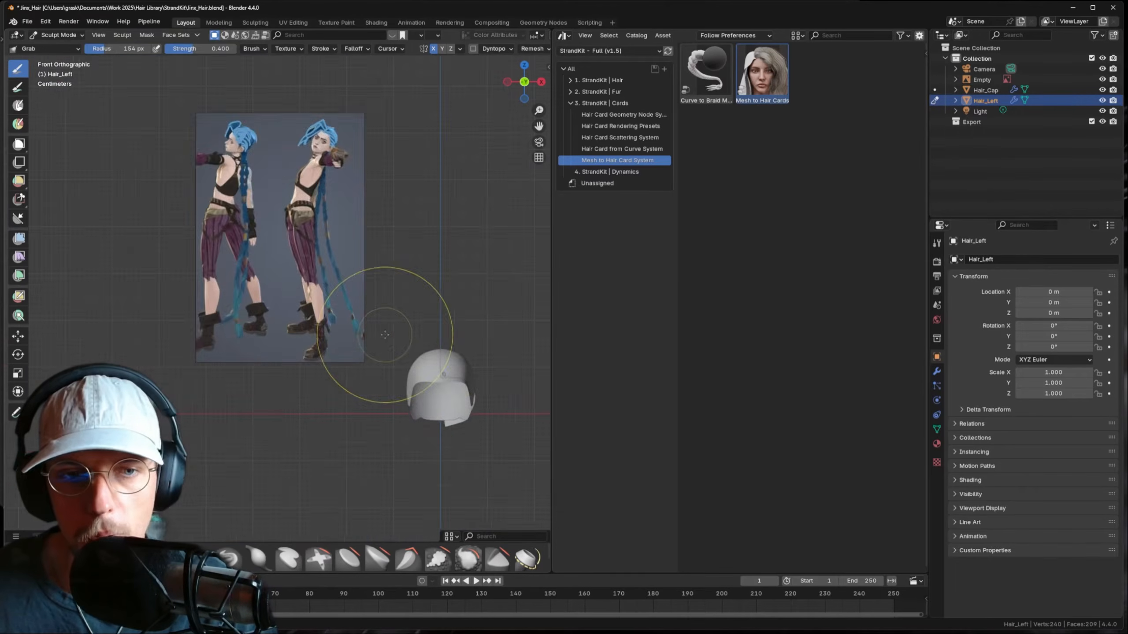
{"action": "key", "text": "Tab"}
{"action": "mouse_move", "coordinate": [339, 261]}
{"action": "middle_mouse_down"}
{"action": "mouse_move", "coordinate": [331, 267]}
{"action": "mouse_move", "coordinate": [360, 285]}
{"action": "mouse_move", "coordinate": [346, 273]}
{"action": "middle_mouse_up"}
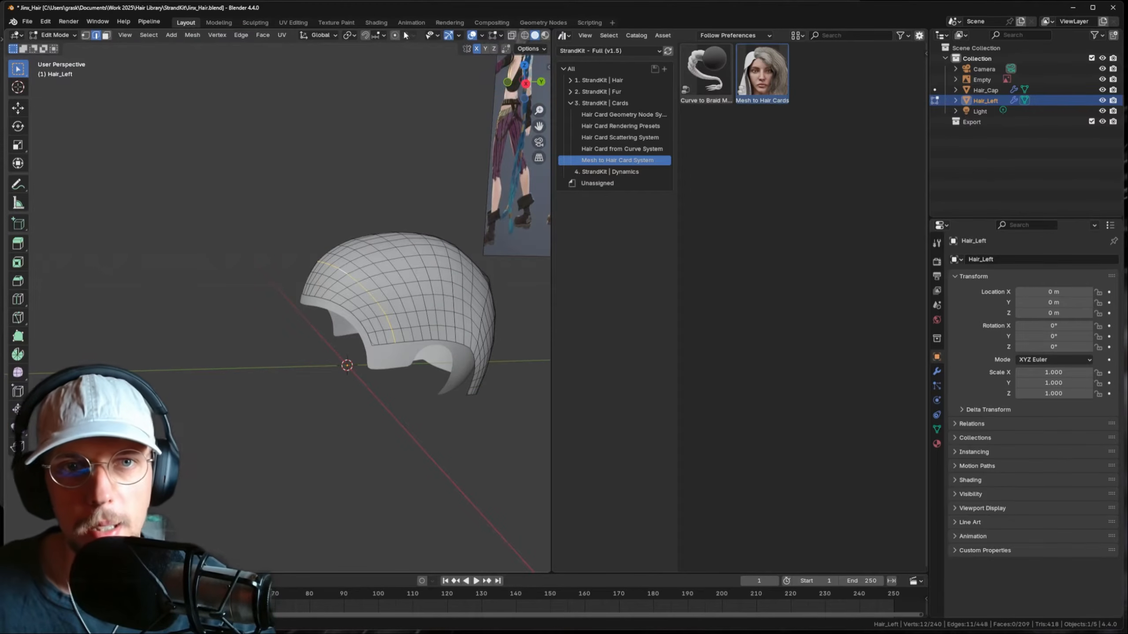
- Turn on proportional editing and scale the top loop outward to bulge it
{"action": "left_click", "coordinate": [393, 37]}
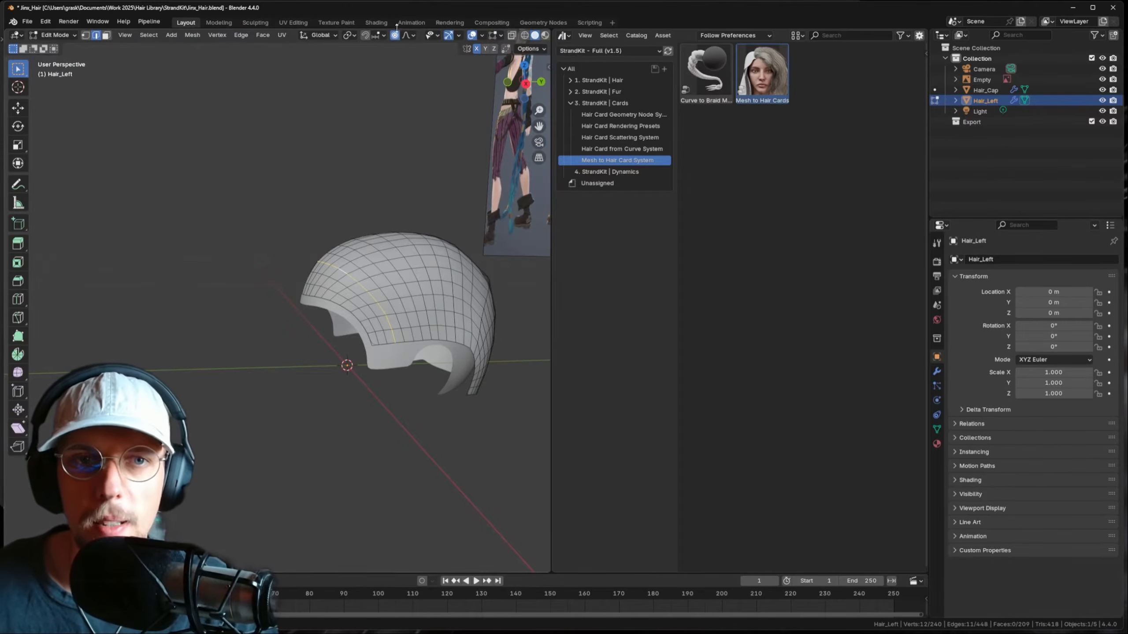
{"action": "scroll", "coordinate": [380, 241], "scroll_direction": "up", "scroll_amount": 1}
{"action": "key", "text": "s"}
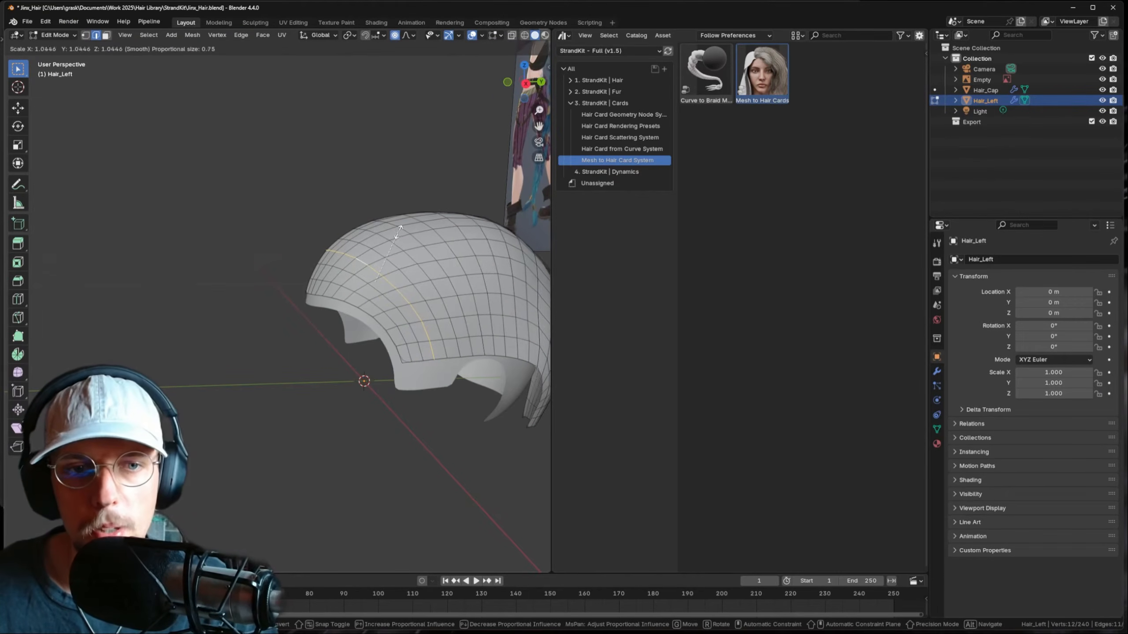
{"action": "scroll", "coordinate": [400, 228], "scroll_direction": "up", "scroll_amount": 20}
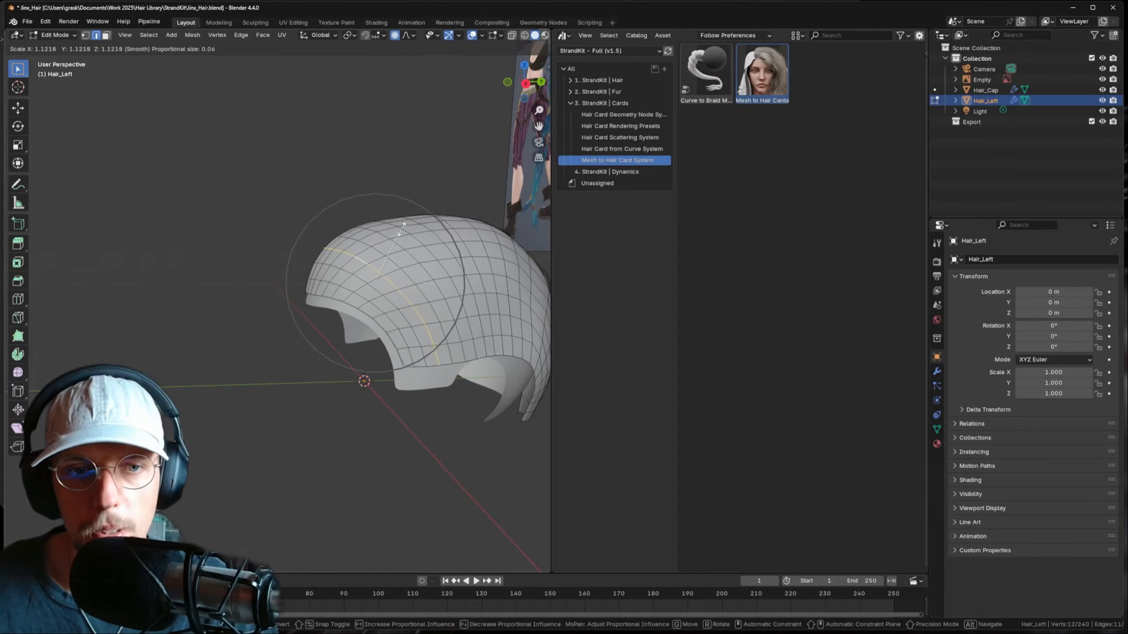
{"action": "scroll", "coordinate": [404, 222], "scroll_direction": "up", "scroll_amount": 1}
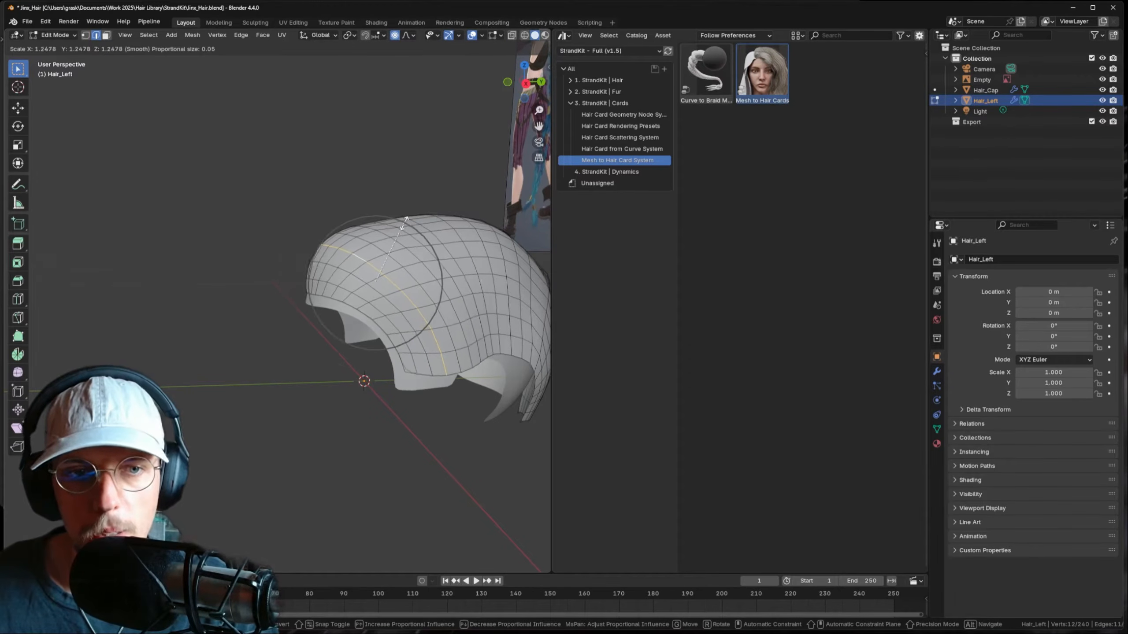
{"action": "left_click", "coordinate": [406, 218]}
{"action": "middle_click_drag", "start_coordinate": [406, 218], "coordinate": [400, 254]}
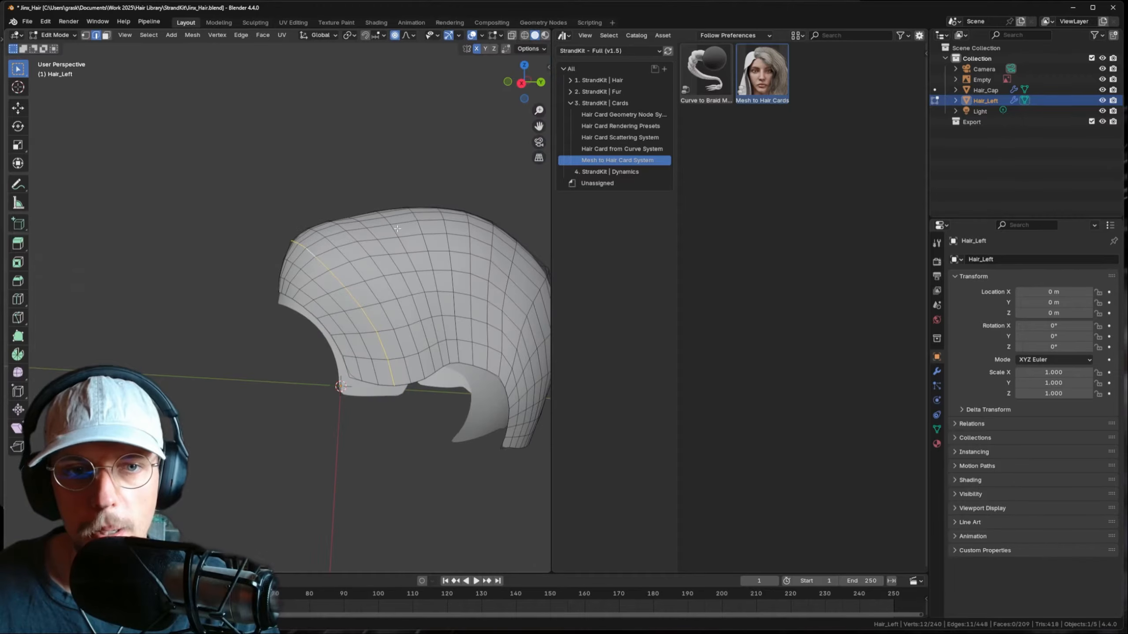
- Select further edge loops across the hair and scale them outward with soft falloff
{"action": "left_click", "coordinate": [397, 228], "text": "alt"}
{"action": "scroll", "coordinate": [397, 229], "scroll_direction": "down", "scroll_amount": 1}
{"action": "key", "text": "s"}
{"action": "left_click", "coordinate": [439, 240]}
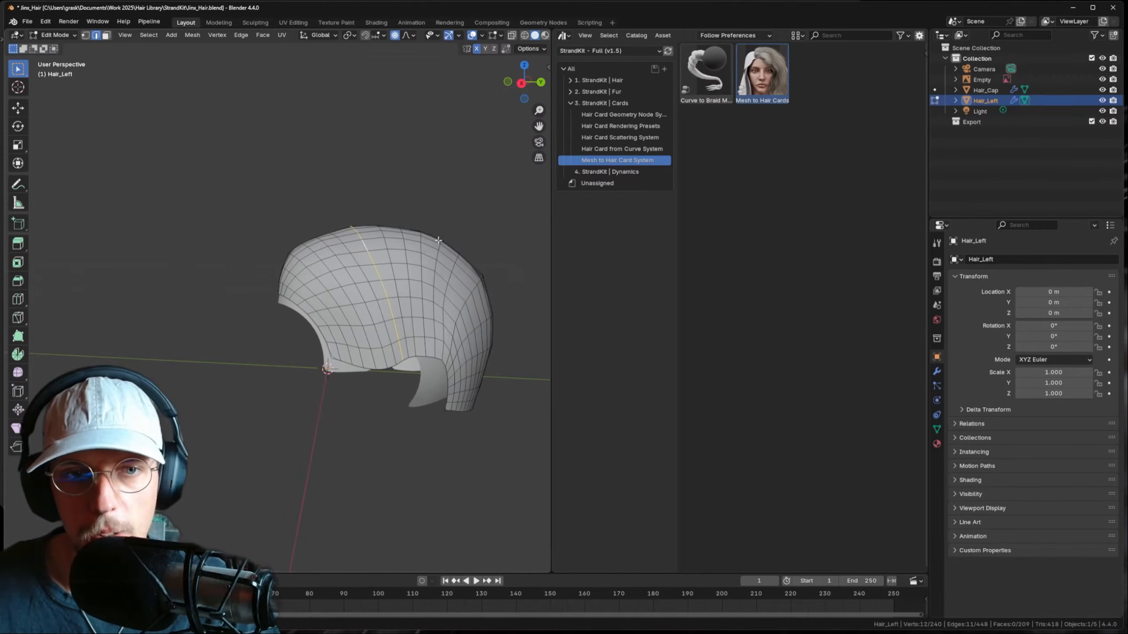
{"action": "left_click", "coordinate": [429, 254], "text": "alt"}
{"action": "left_click", "coordinate": [422, 246], "text": "alt"}
{"action": "key", "text": "s"}
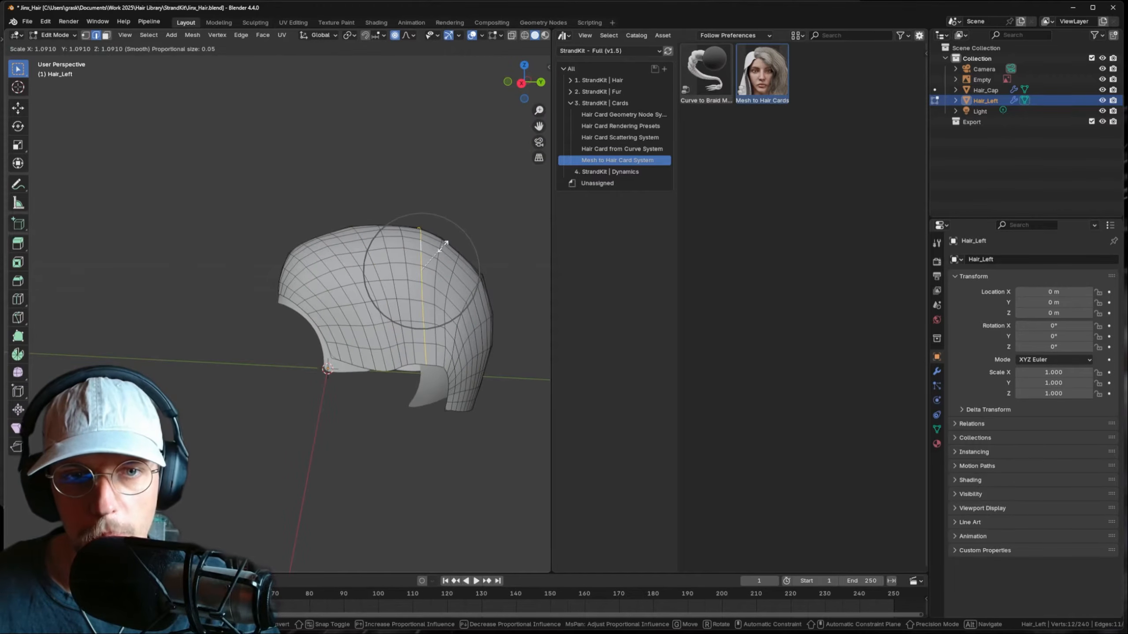
{"action": "left_click", "coordinate": [444, 245]}
{"action": "middle_click_drag", "start_coordinate": [444, 245], "coordinate": [411, 187], "text": "shift"}
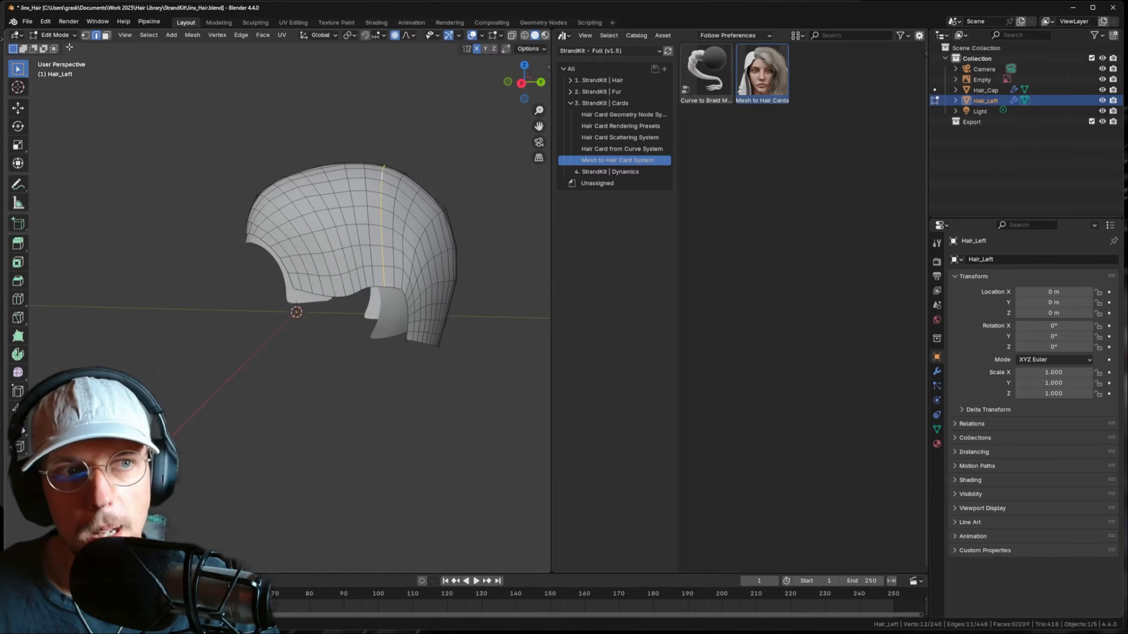
- In Sculpt Mode, grab the lower edge up near the ear opening, then return to Edit Mode
{"action": "left_click", "coordinate": [60, 35]}
{"action": "left_click", "coordinate": [62, 70]}
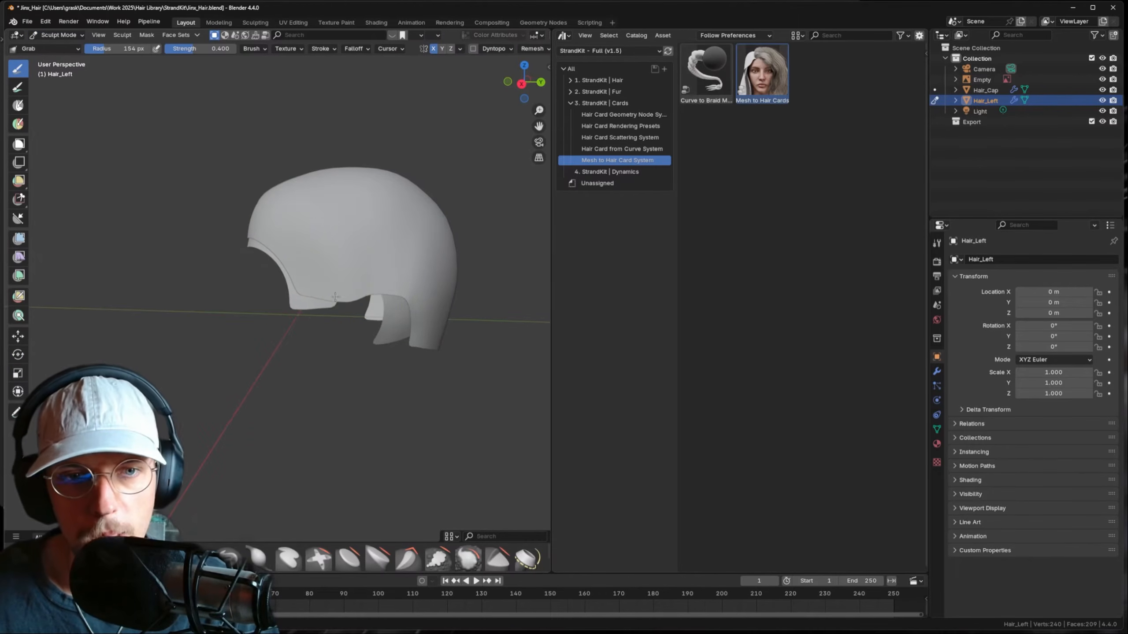
{"action": "left_click_drag", "start_coordinate": [355, 294], "coordinate": [357, 277]}
{"action": "key", "text": "f"}
{"action": "left_click", "coordinate": [369, 276]}
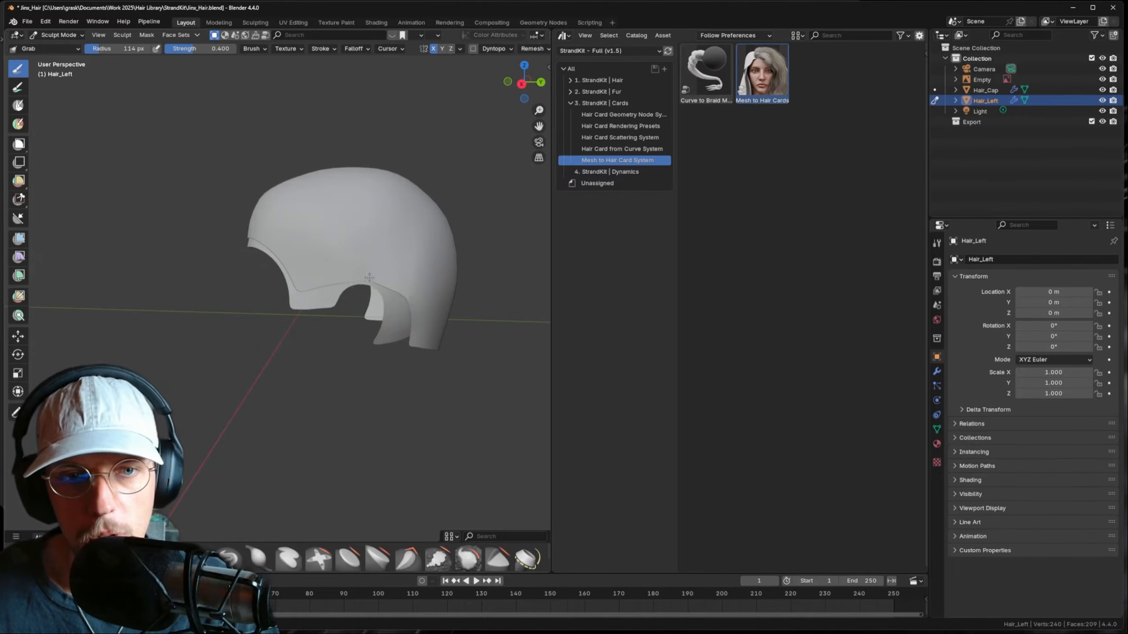
{"action": "middle_click_drag", "start_coordinate": [401, 289], "coordinate": [415, 261]}
{"action": "mouse_move", "coordinate": [322, 213]}
{"action": "middle_mouse_down"}
{"action": "mouse_move", "coordinate": [367, 218]}
{"action": "mouse_move", "coordinate": [433, 199]}
{"action": "mouse_move", "coordinate": [333, 217]}
{"action": "mouse_move", "coordinate": [347, 256]}
{"action": "middle_mouse_up"}
{"action": "key", "text": "f"}
{"action": "left_click", "coordinate": [363, 206]}
{"action": "scroll", "coordinate": [346, 226], "scroll_direction": "up", "scroll_amount": 3}
{"action": "key", "text": "Tab"}
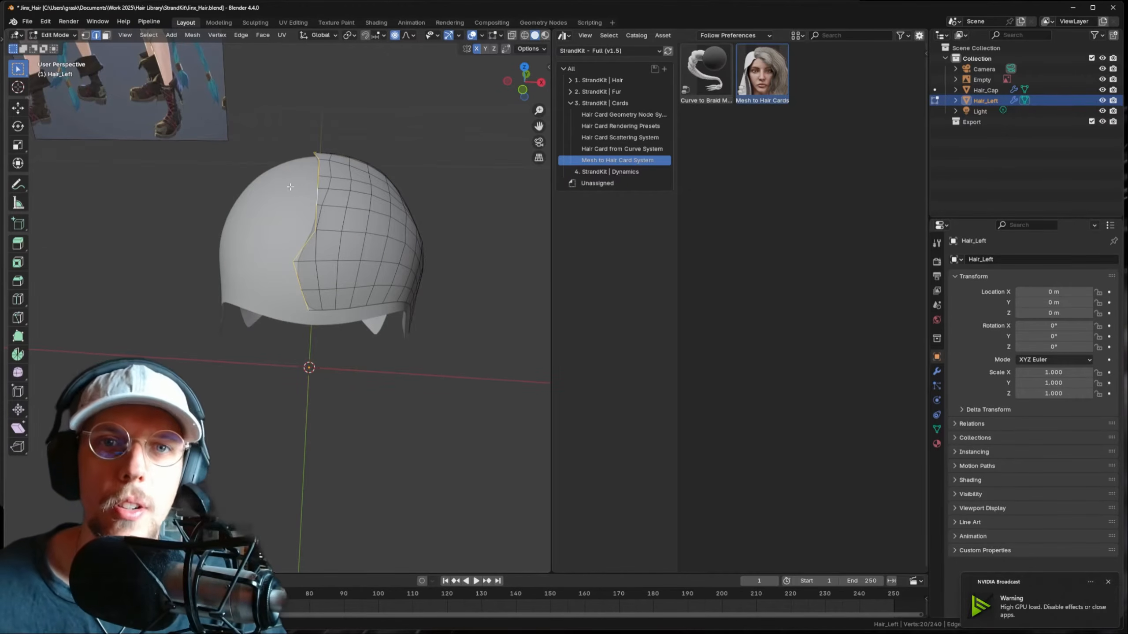
- Select the hair's open boundary loop and scale it to 0 on X to flatten it
{"action": "left_click", "coordinate": [314, 199], "text": "alt"}
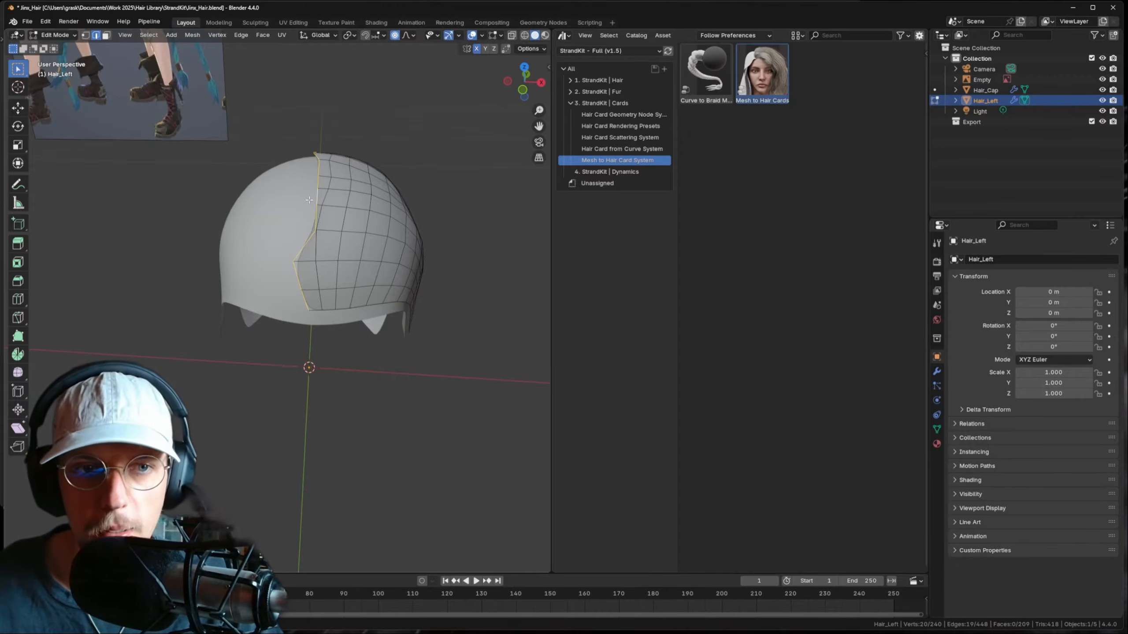
{"action": "key", "text": "s"}
{"action": "key", "text": "x"}
{"action": "key", "text": "Escape"}
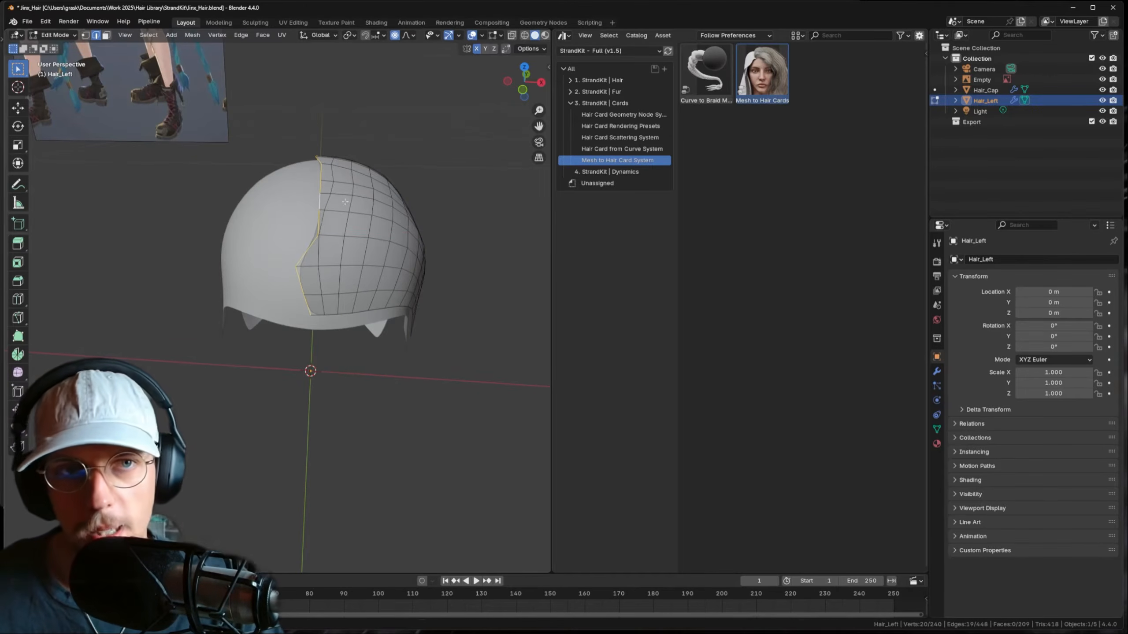
{"action": "key", "text": "s"}
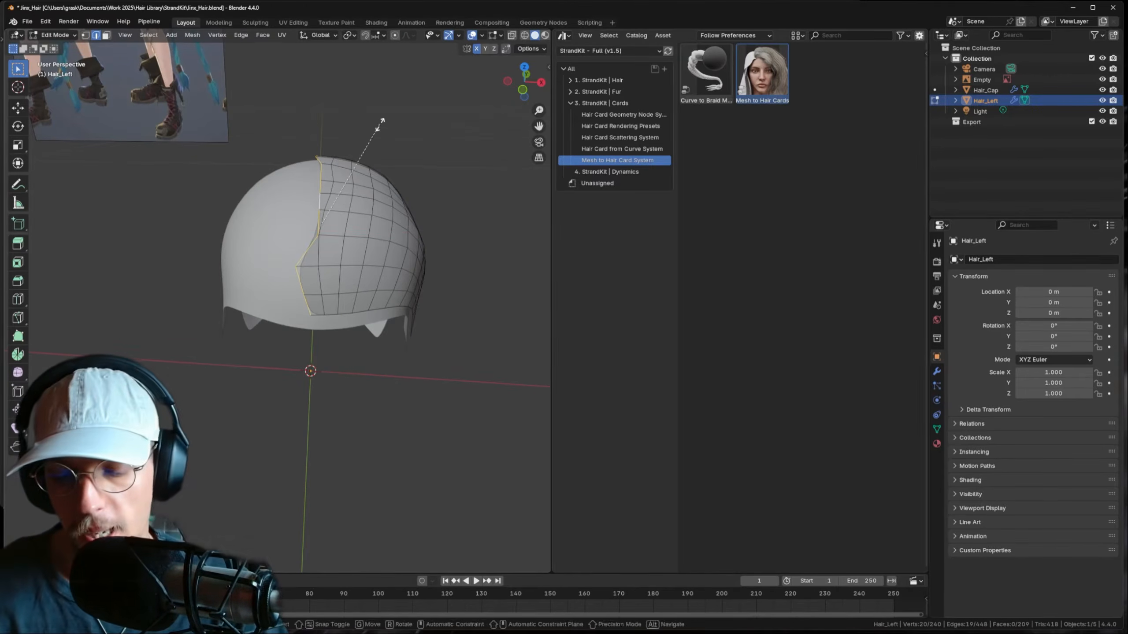
{"action": "type", "text": "x"}
{"action": "type", "text": "0"}
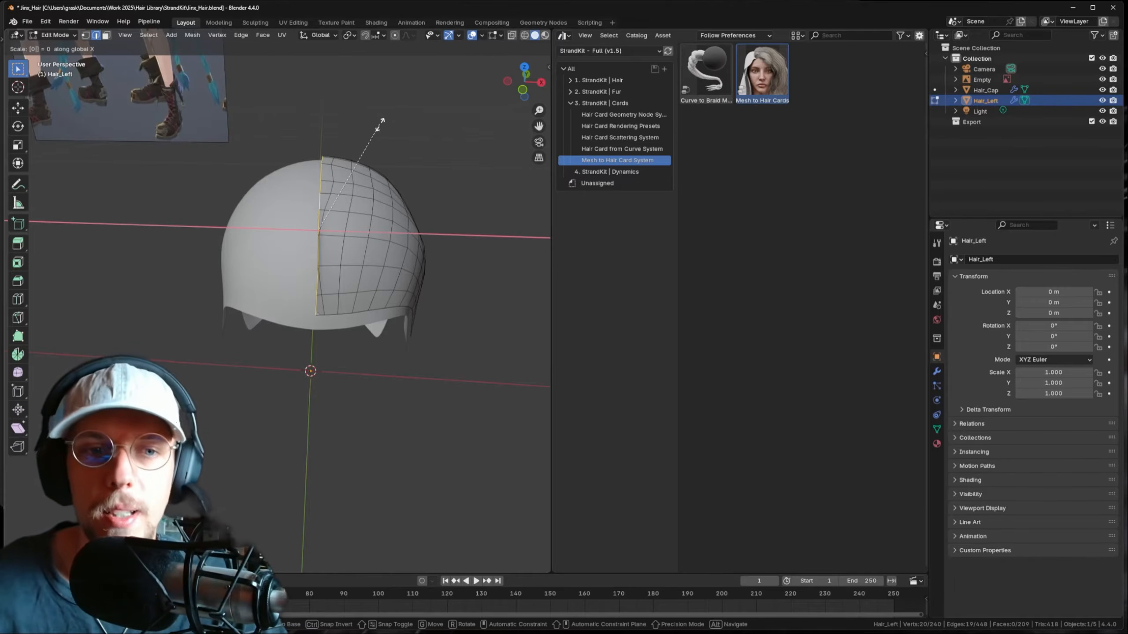
{"action": "key", "text": "Return"}
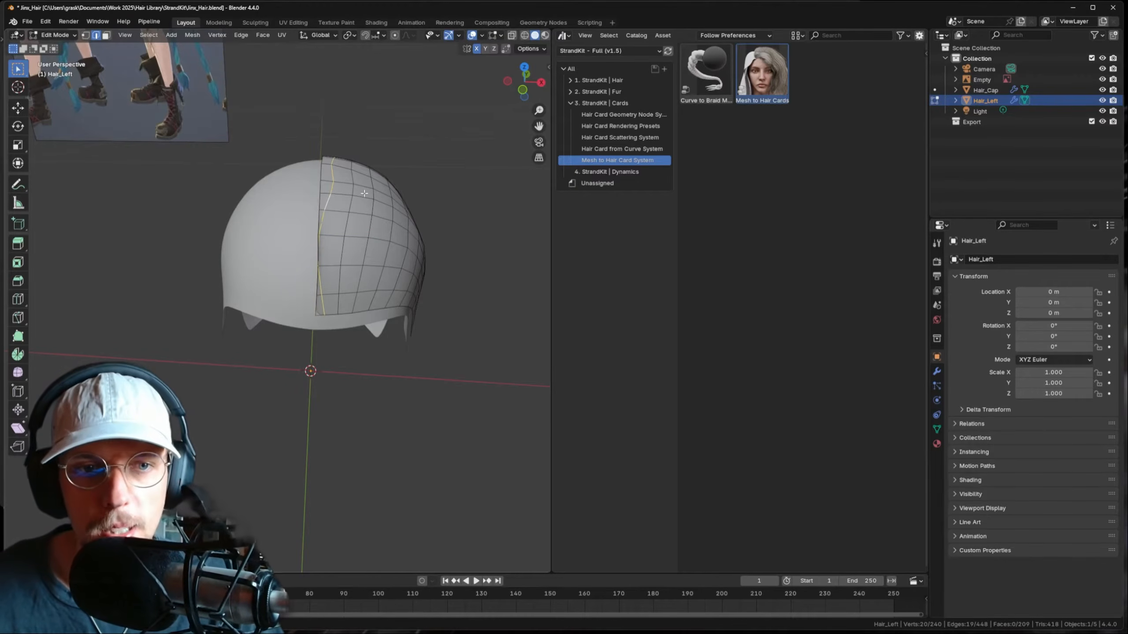
- Edge-slide the next loop toward the seam, flatten it with S X 0, and shift it along X
{"action": "key", "text": "g"}
{"action": "key", "text": "g"}
{"action": "left_click", "coordinate": [370, 194]}
{"action": "type", "text": "sx"}
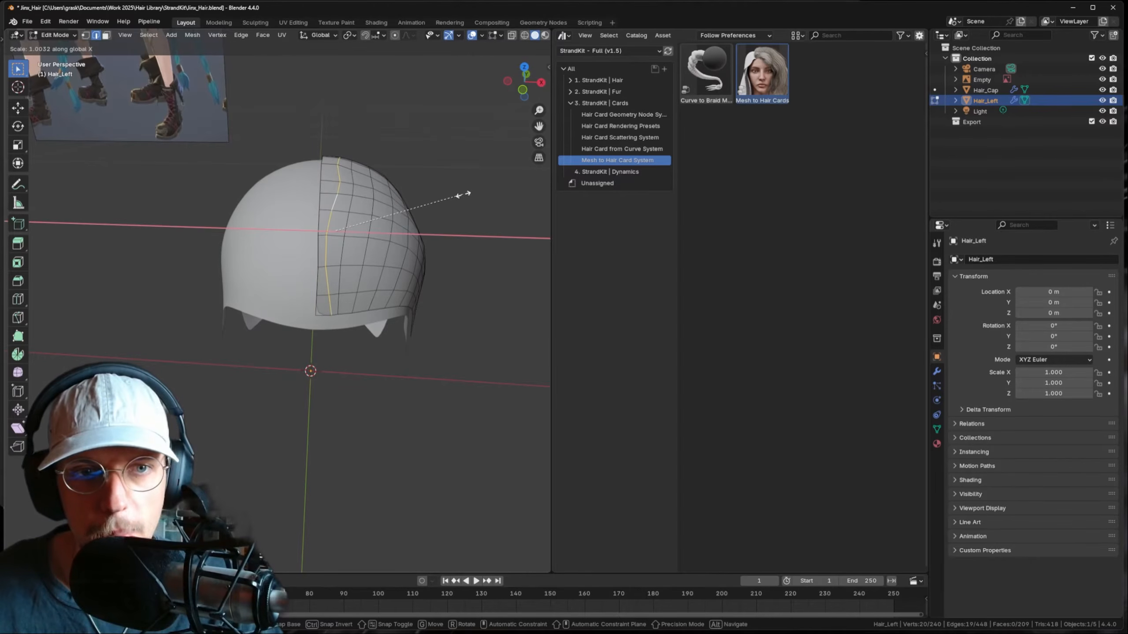
{"action": "type", "text": "0"}
{"action": "key", "text": "Return"}
{"action": "key", "text": "g"}
{"action": "key", "text": "x"}
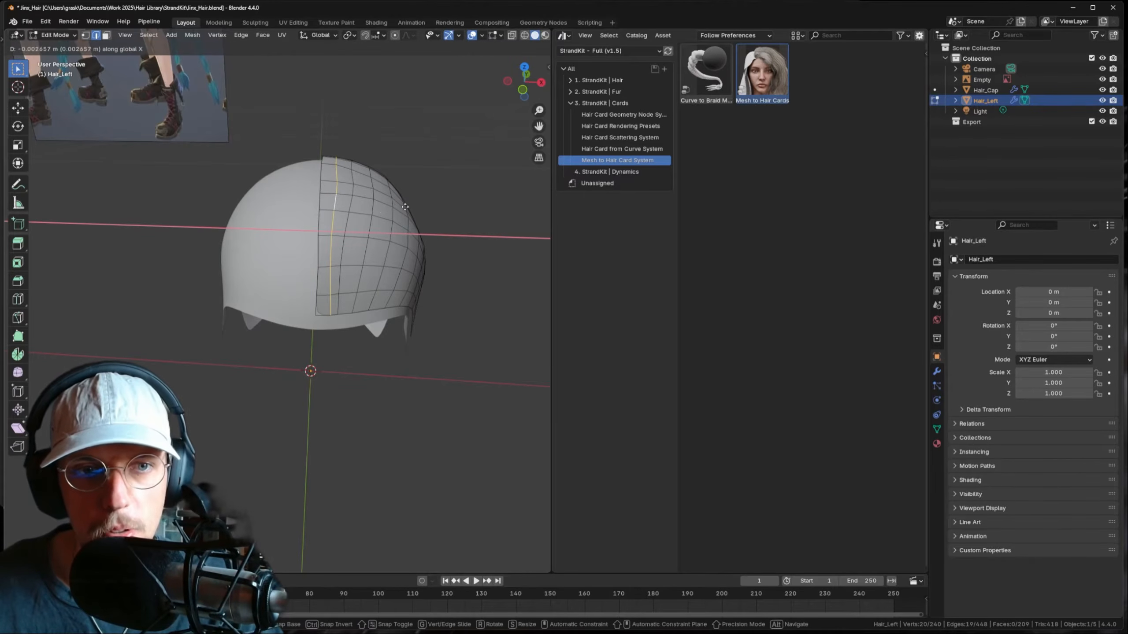
{"action": "left_click", "coordinate": [386, 205]}
- Grab-sculpt the hair shell once more, then return to Object Mode
{"action": "middle_click_drag", "start_coordinate": [380, 203], "coordinate": [317, 195]}
{"action": "scroll", "coordinate": [438, 212], "scroll_direction": "down", "scroll_amount": 4}
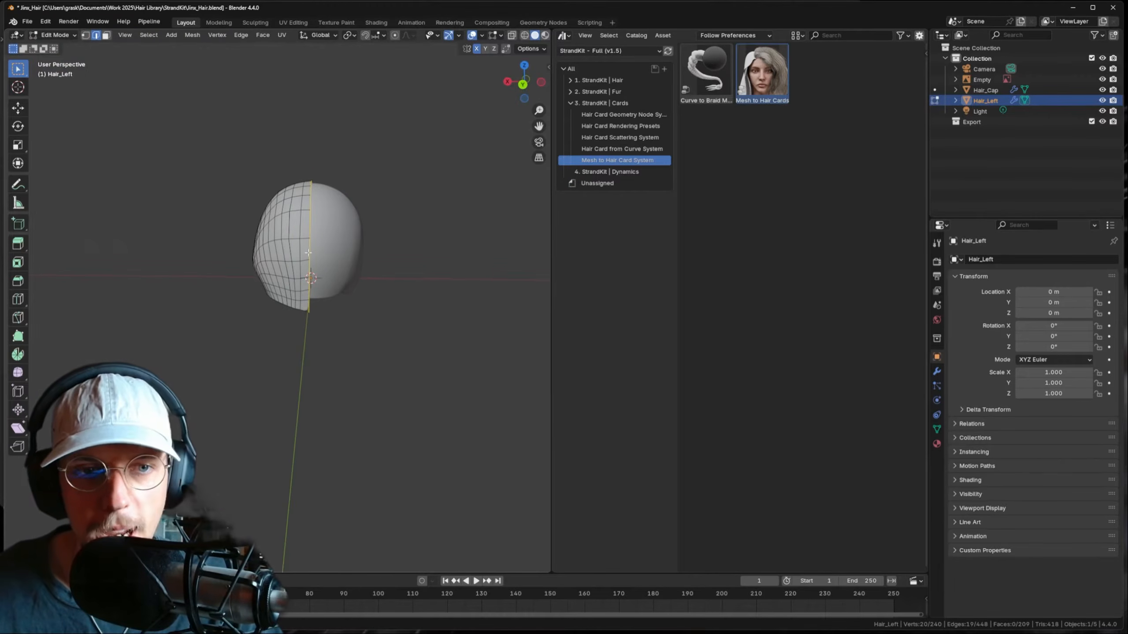
{"action": "middle_click_drag", "start_coordinate": [308, 253], "coordinate": [309, 253]}
{"action": "key", "text": "ctrl+Tab"}
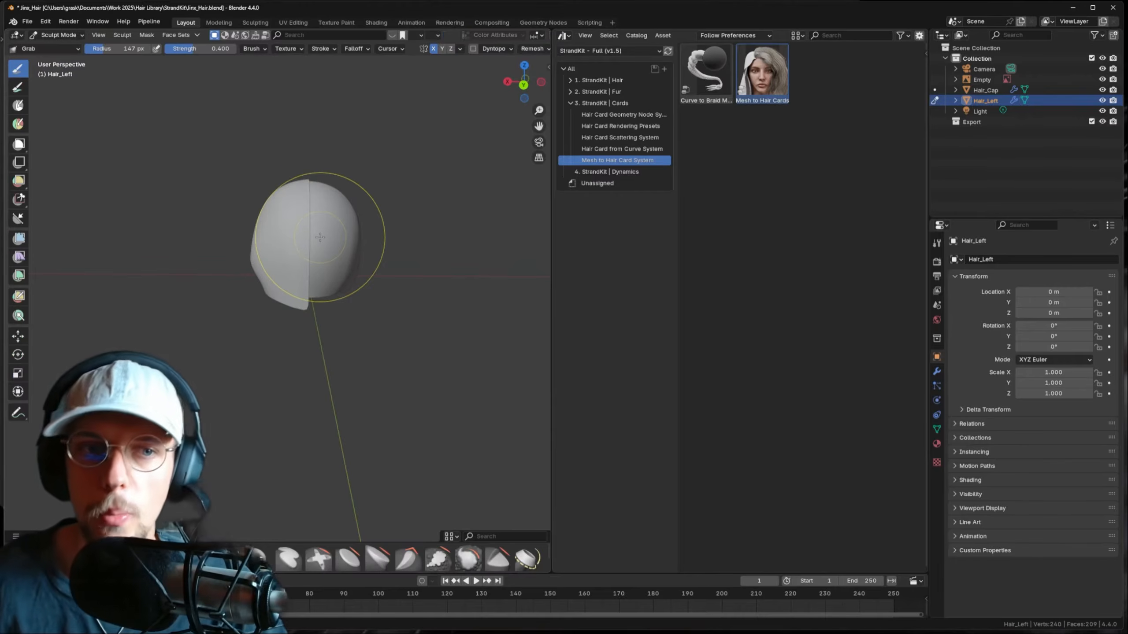
{"action": "mouse_move", "coordinate": [335, 209]}
{"action": "middle_mouse_down"}
{"action": "mouse_move", "coordinate": [126, 223]}
{"action": "mouse_move", "coordinate": [227, 208]}
{"action": "mouse_move", "coordinate": [187, 195]}
{"action": "mouse_move", "coordinate": [336, 217]}
{"action": "middle_mouse_up"}
{"action": "left_click", "coordinate": [62, 36]}
{"action": "left_click", "coordinate": [63, 49]}
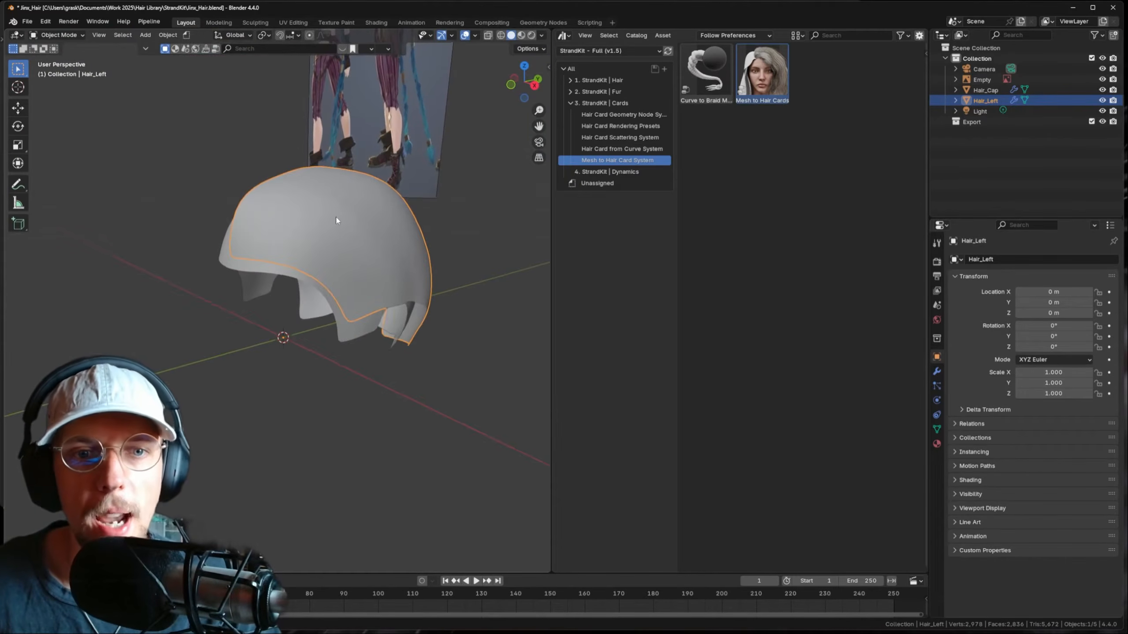
- In Edit Mode, select the lower edge loop and add a 'start' vertex group for it
{"action": "key", "text": "Tab"}
{"action": "left_click", "coordinate": [275, 263], "text": "alt"}
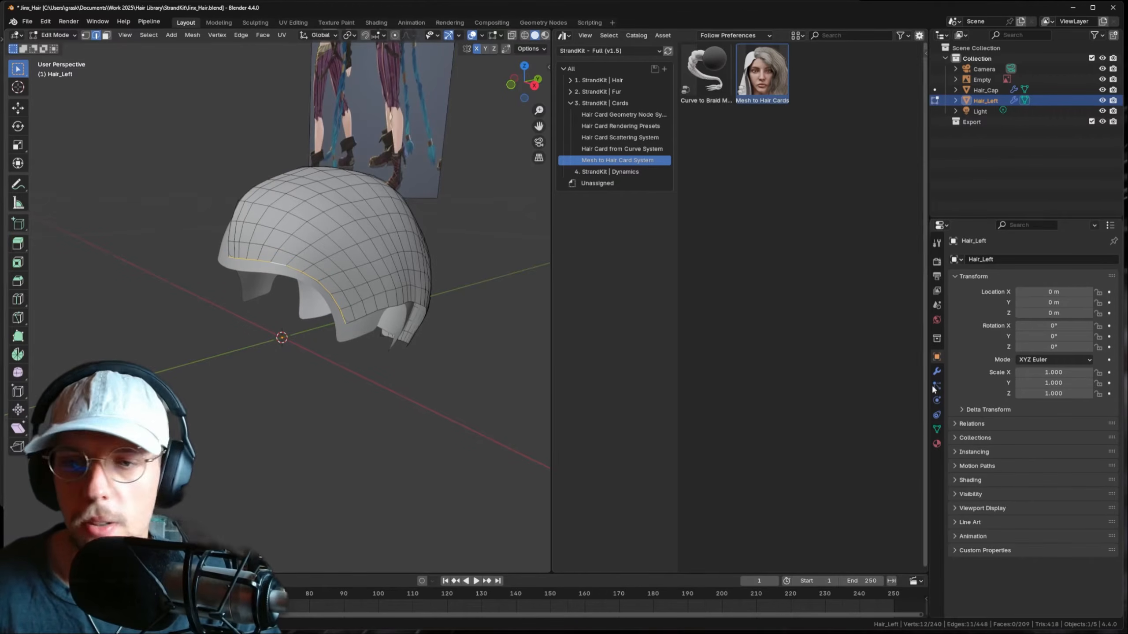
{"action": "left_click", "coordinate": [937, 428]}
{"action": "left_click", "coordinate": [1109, 292]}
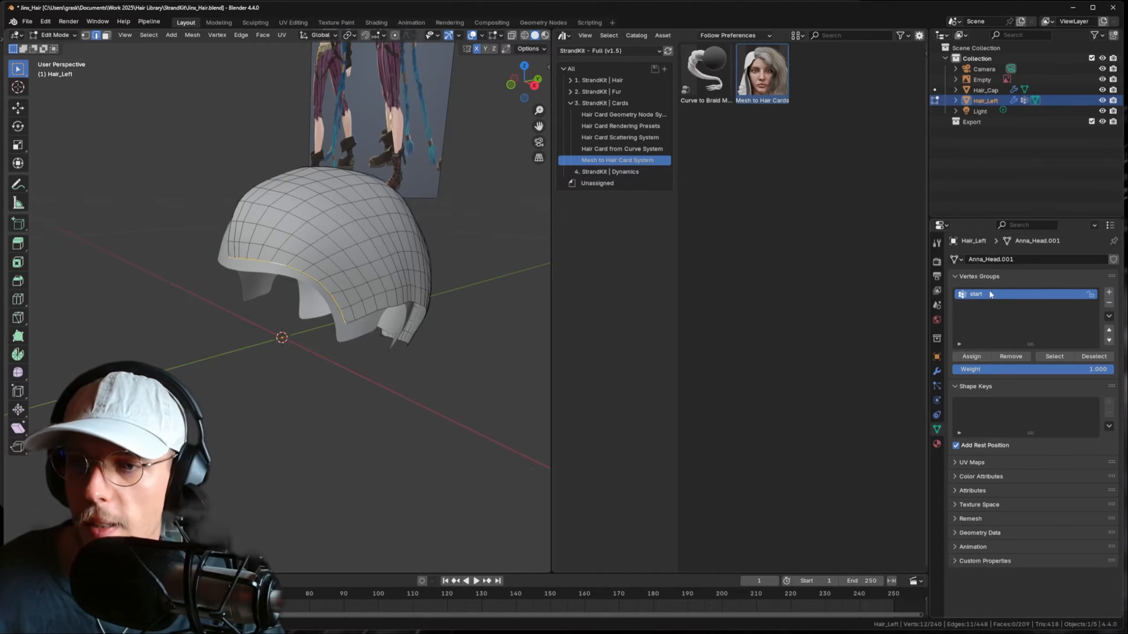
- Add the second vertex group, 'end', and go back to Object Mode
{"action": "middle_click_drag", "start_coordinate": [397, 261], "coordinate": [259, 290]}
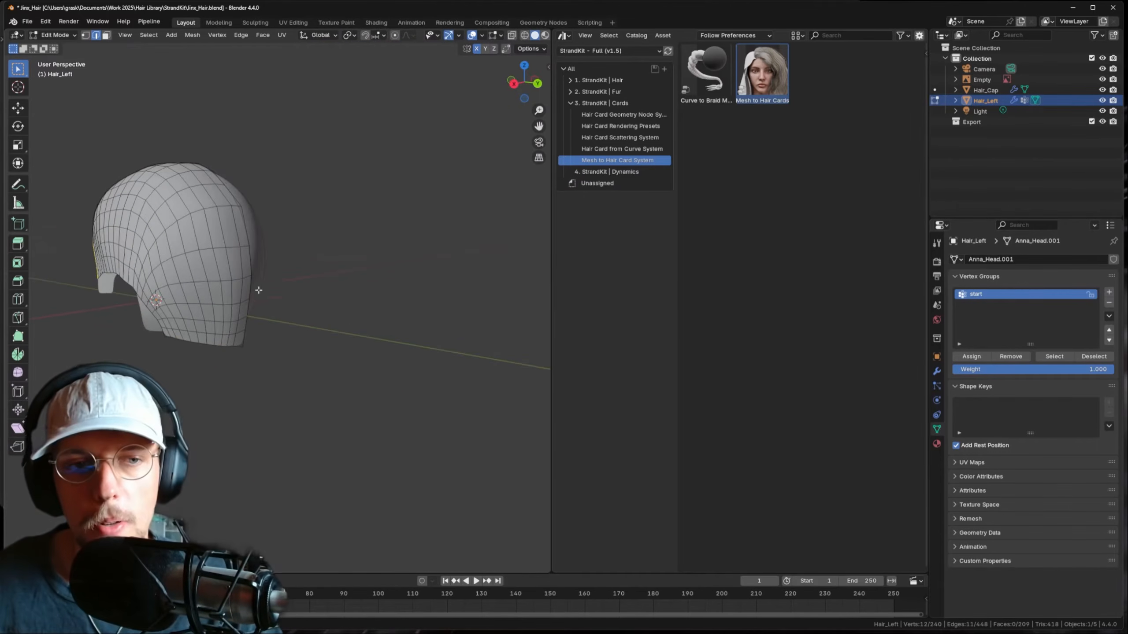
{"action": "left_click", "coordinate": [1109, 293]}
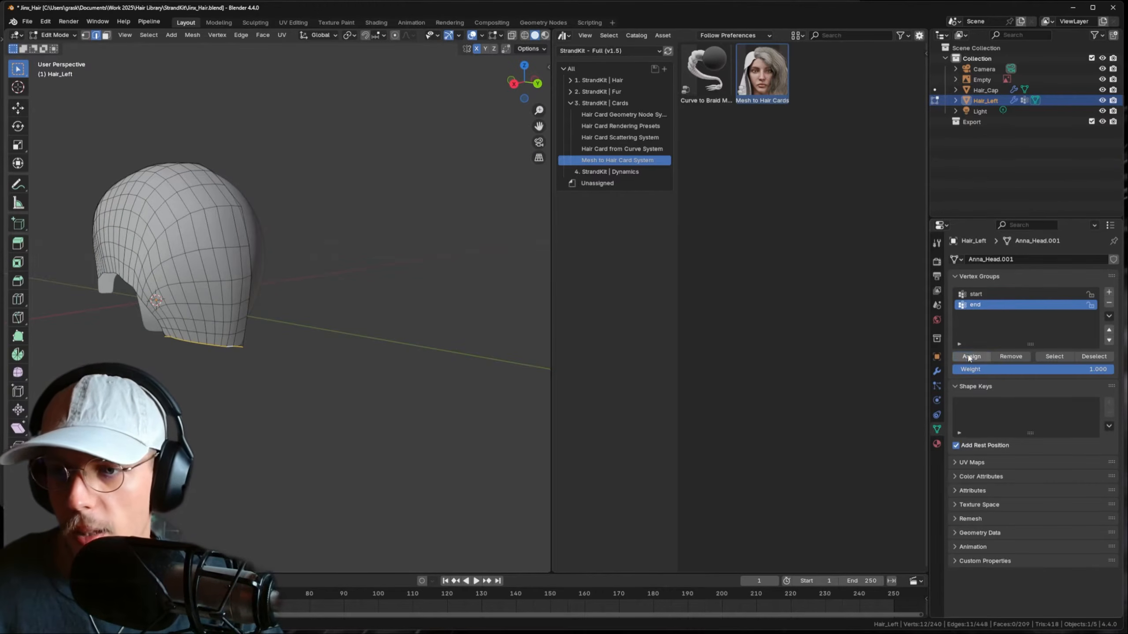
{"action": "middle_click_drag", "start_coordinate": [140, 207], "coordinate": [296, 224]}
{"action": "key", "text": "Tab"}
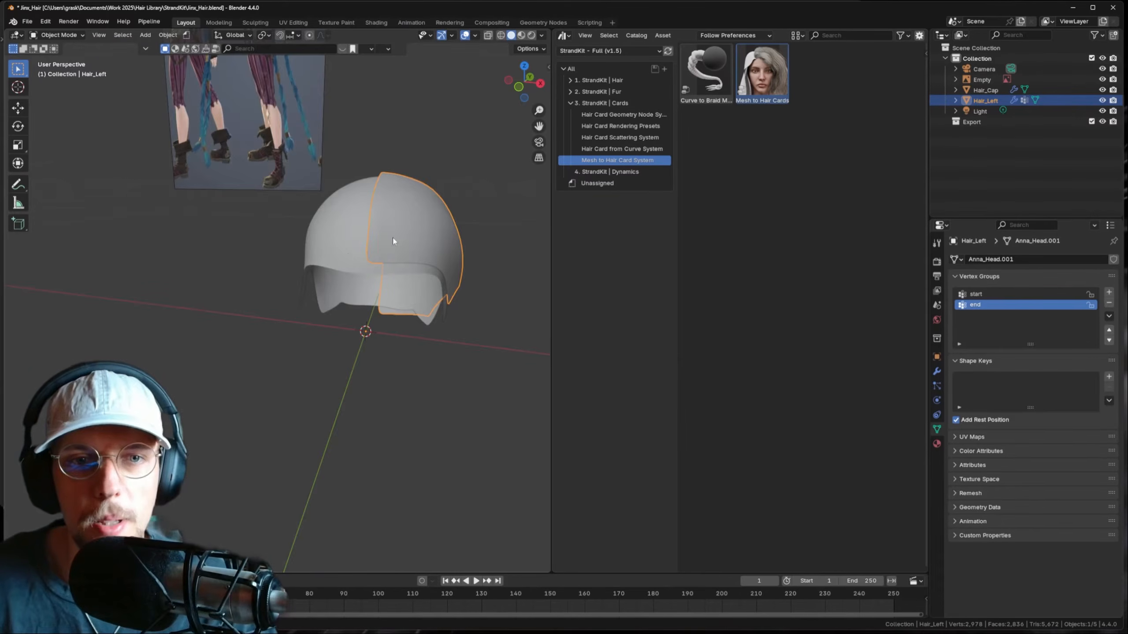
- Drop the Mesh to Hair Cards asset onto Hair_Left and set Hair_Cap as its scalp object
{"action": "middle_click_drag", "start_coordinate": [393, 241], "coordinate": [310, 265]}
{"action": "left_click_drag", "start_coordinate": [763, 73], "coordinate": [341, 191]}
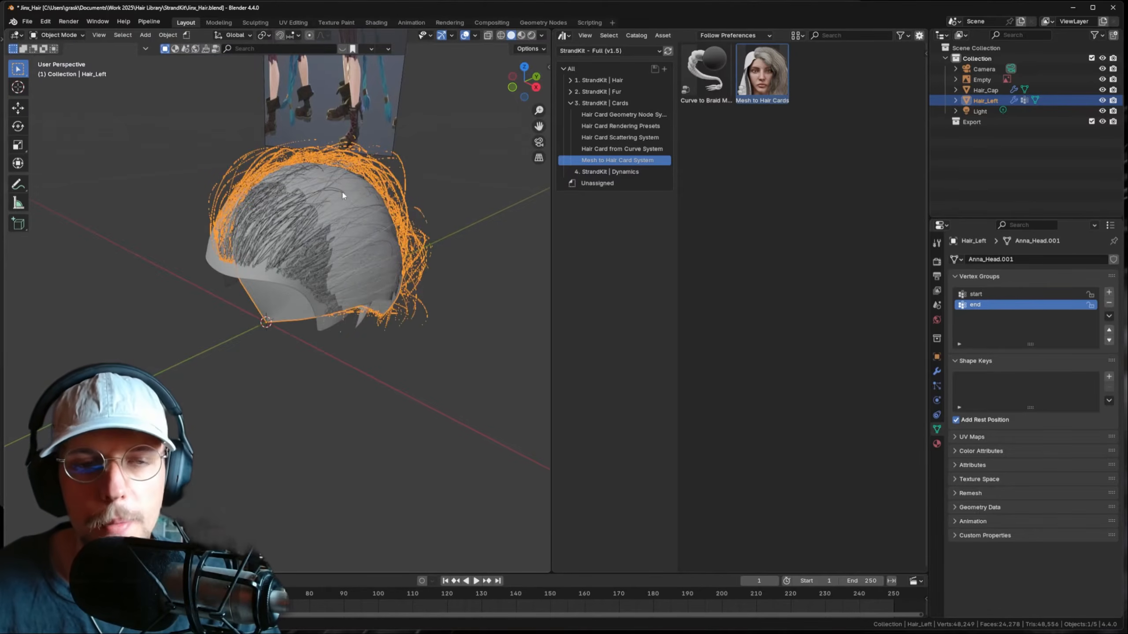
{"action": "middle_click_drag", "start_coordinate": [342, 190], "coordinate": [470, 205]}
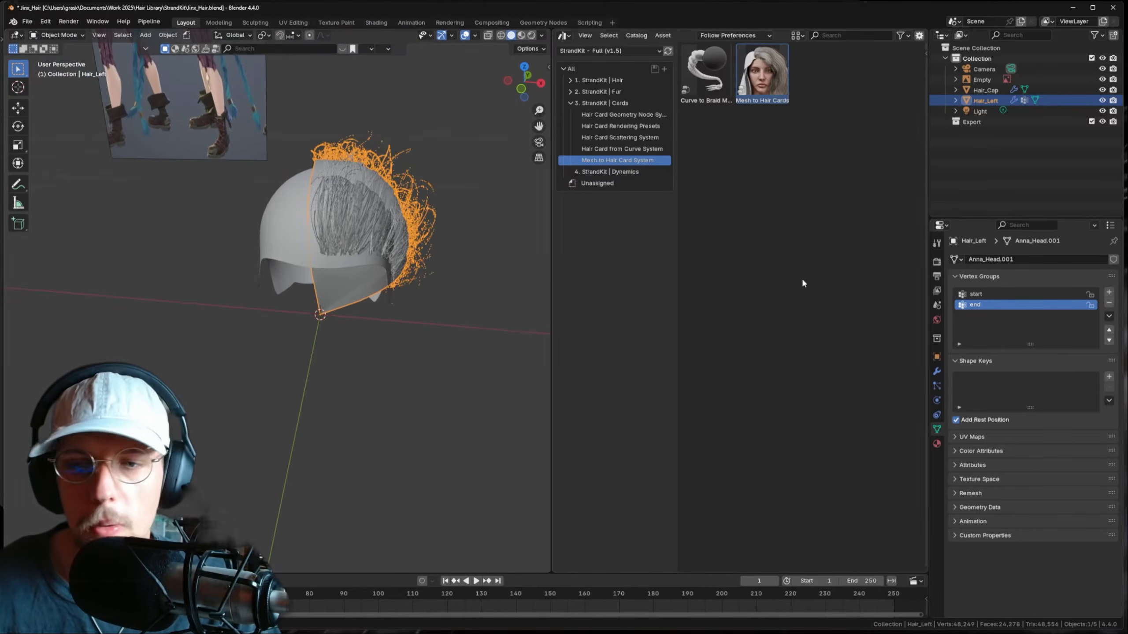
{"action": "left_click", "coordinate": [935, 372]}
{"action": "left_click", "coordinate": [1086, 386]}
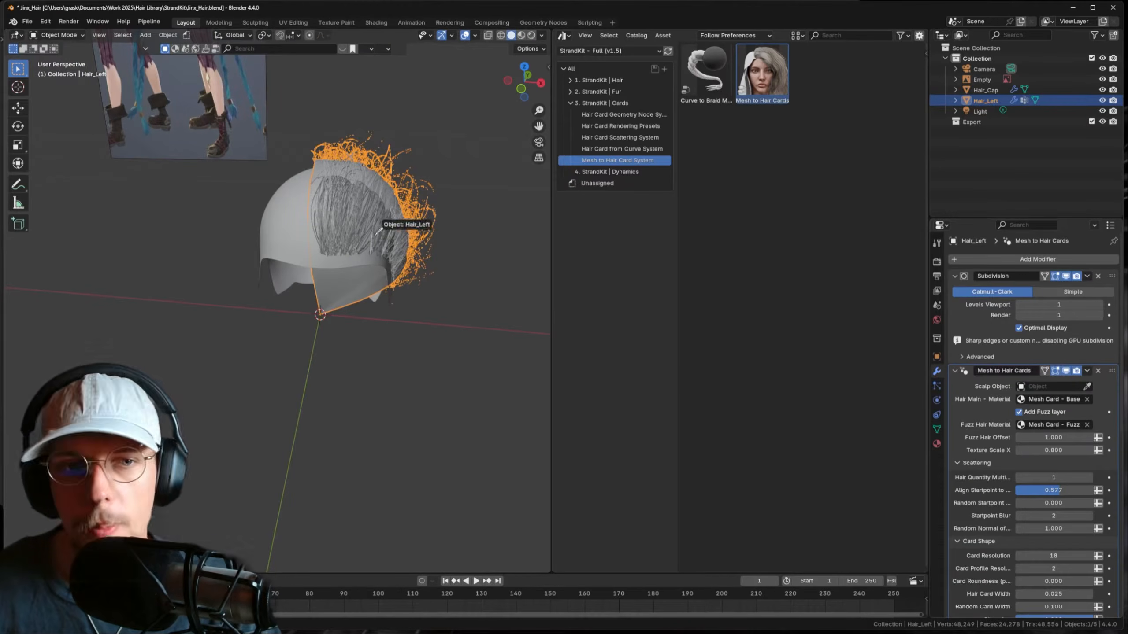
{"action": "left_click", "coordinate": [311, 222]}
- Deselect the hair and orbit around to inspect the generated hair cards
{"action": "mouse_move", "coordinate": [391, 223]}
{"action": "middle_mouse_down"}
{"action": "mouse_move", "coordinate": [253, 198]}
{"action": "mouse_move", "coordinate": [380, 210]}
{"action": "middle_mouse_up"}
{"action": "left_click", "coordinate": [434, 229]}
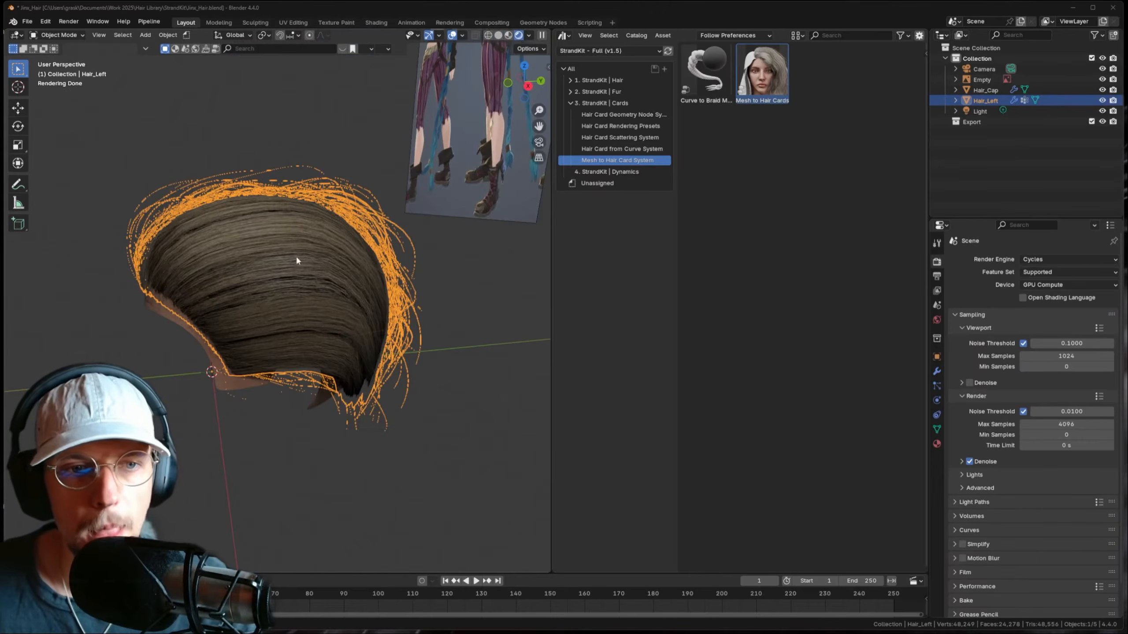
{"action": "middle_click_drag", "start_coordinate": [296, 256], "coordinate": [342, 263]}
{"action": "scroll", "coordinate": [370, 257], "scroll_direction": "up", "scroll_amount": 2}
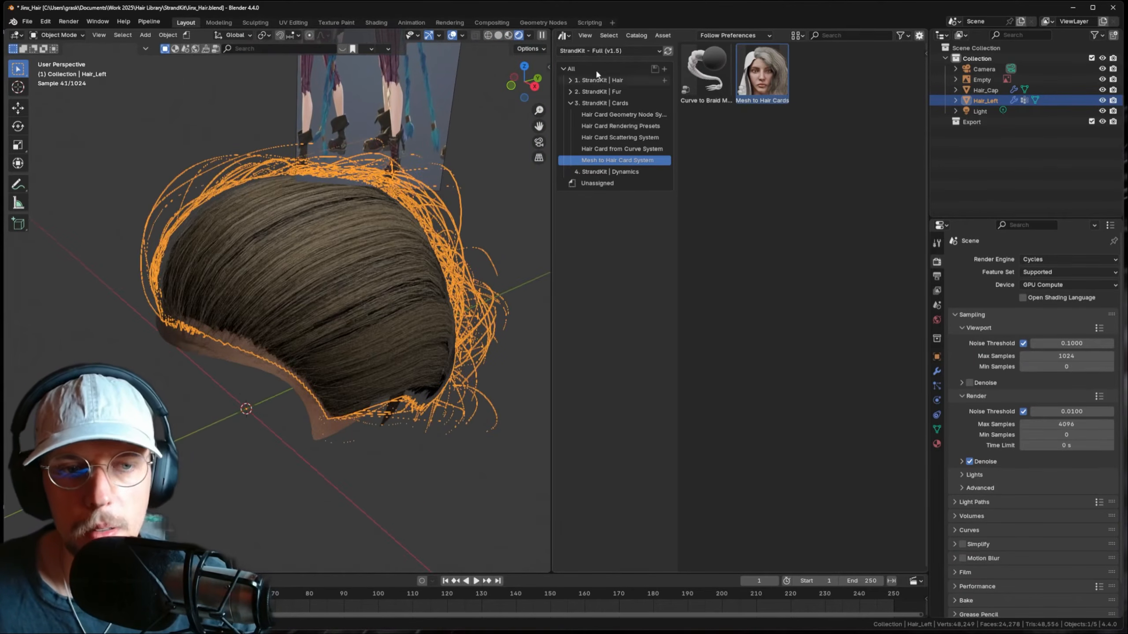
- Switch the asset browser area to the Shader Editor and bring the node tree into view
{"action": "left_click", "coordinate": [563, 35]}
{"action": "left_click", "coordinate": [597, 121]}
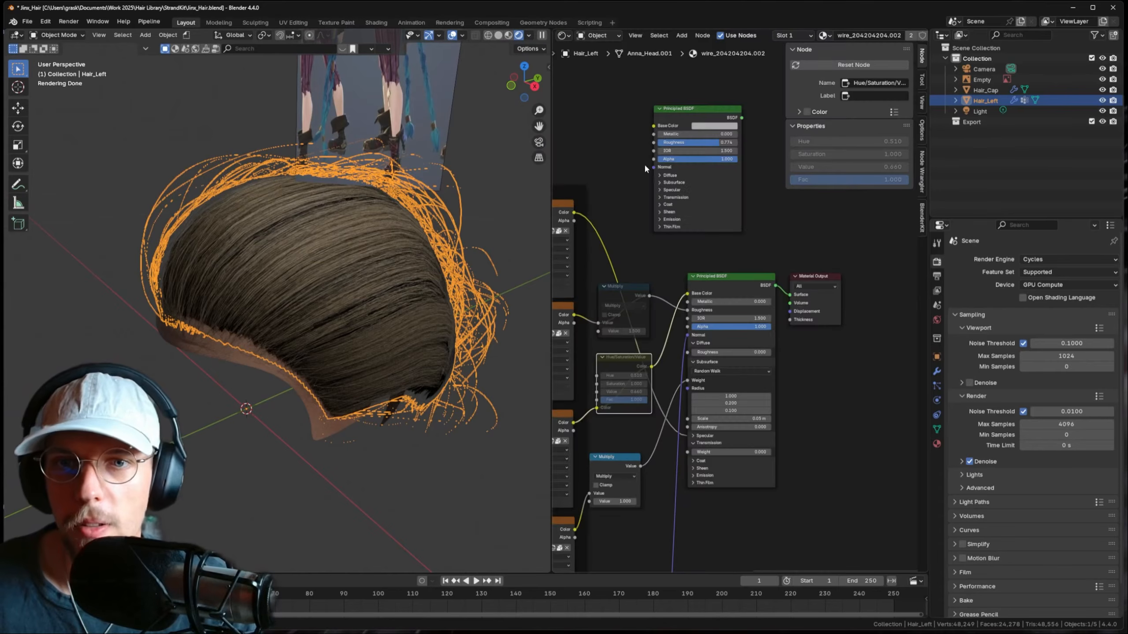
{"action": "scroll", "coordinate": [698, 274], "scroll_direction": "down", "scroll_amount": 7}
{"action": "middle_click_drag", "start_coordinate": [698, 276], "coordinate": [737, 252]}
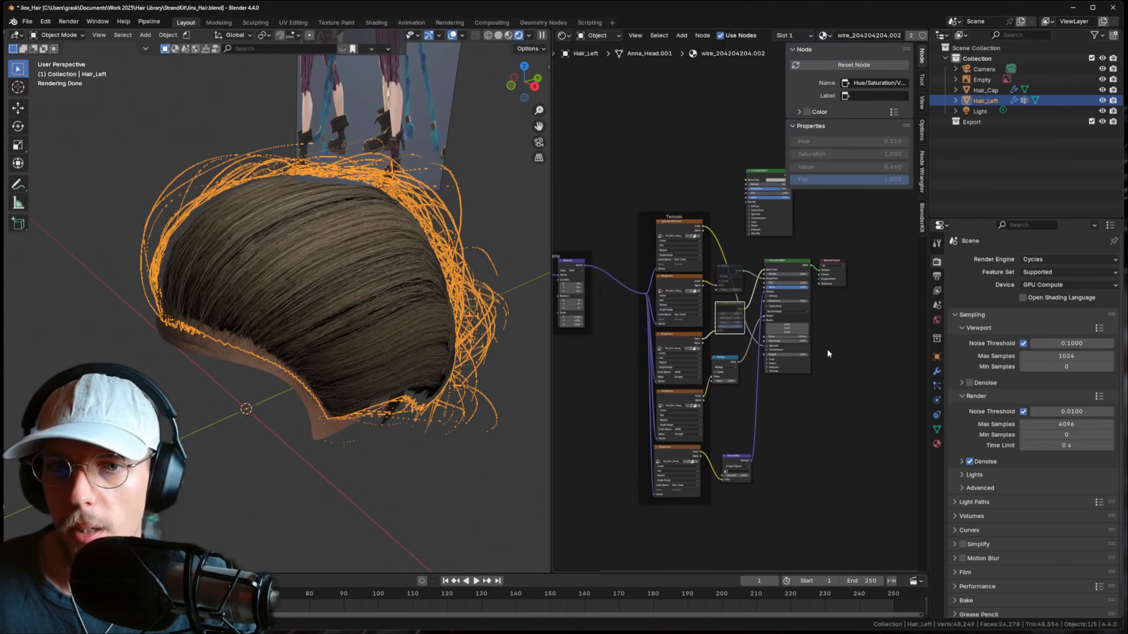
- Check the material list, then turn off the fuzz layer in the hair card modifier
{"action": "left_click", "coordinate": [937, 443]}
{"action": "left_click", "coordinate": [954, 304]}
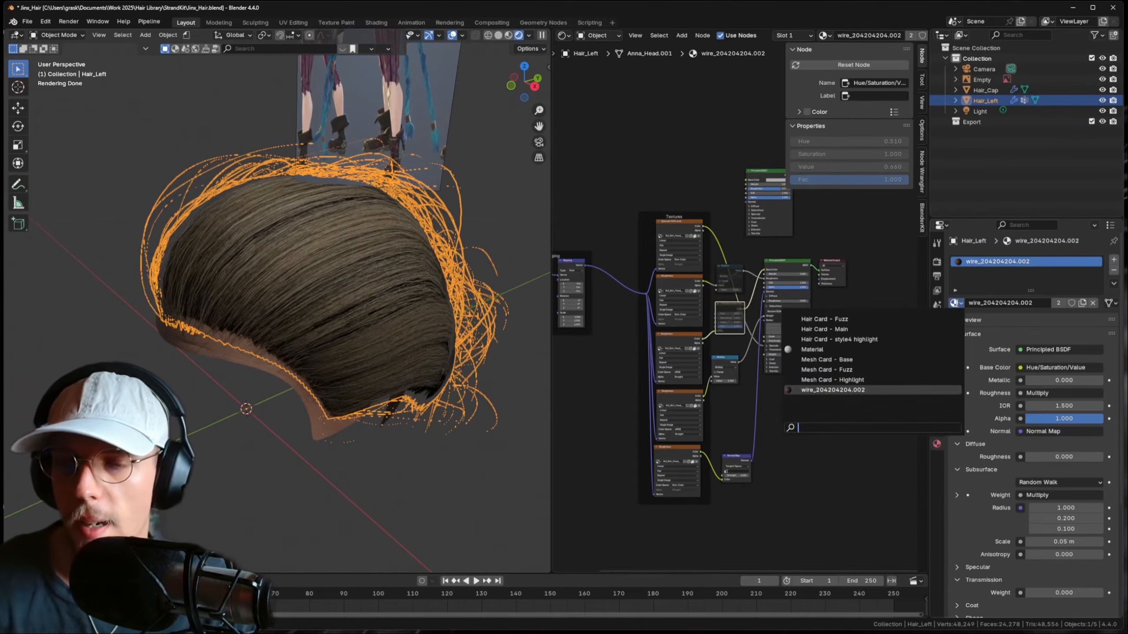
{"action": "left_click", "coordinate": [973, 325]}
{"action": "left_click", "coordinate": [936, 371]}
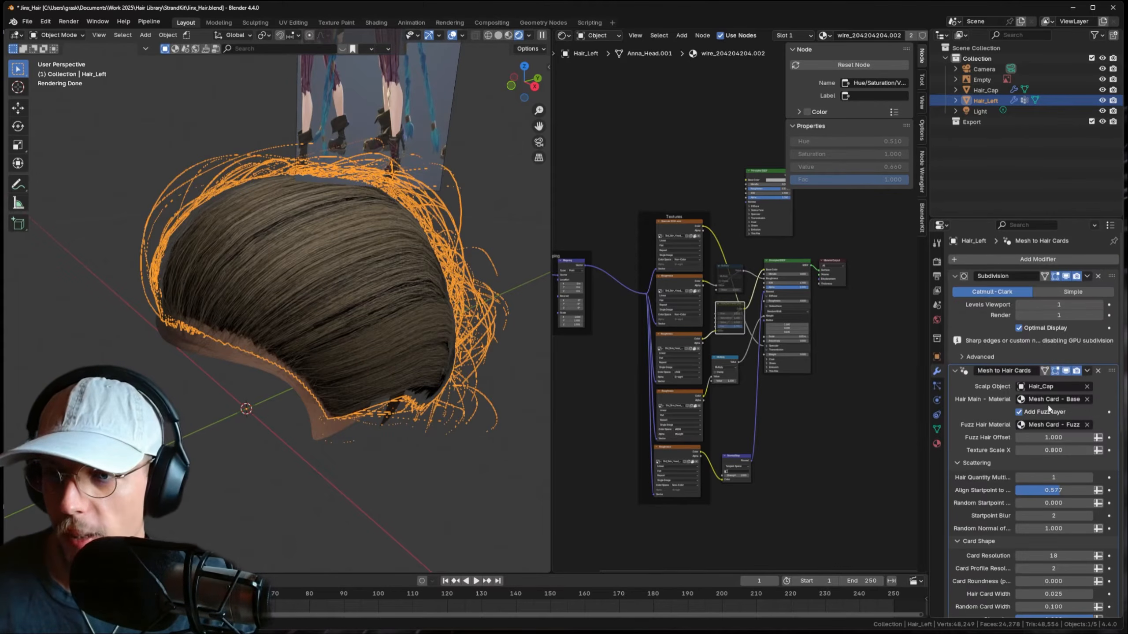
{"action": "left_click", "coordinate": [1020, 412]}
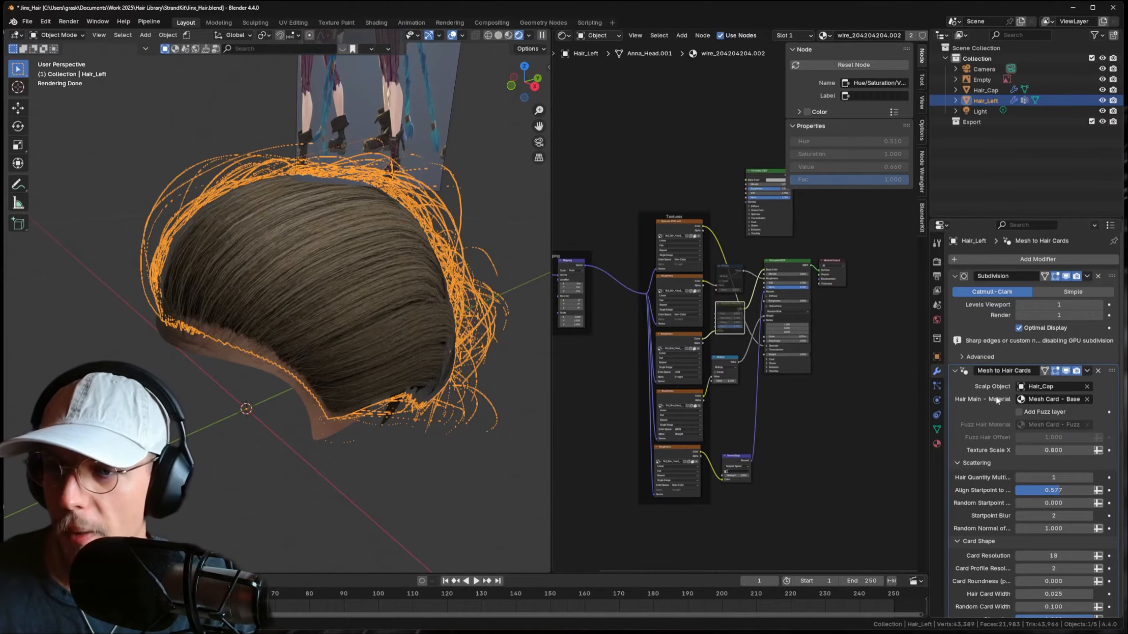
- Add a second material slot to Hair_Left and assign Hair Card - Main to it
{"action": "scroll", "coordinate": [996, 395], "scroll_direction": "down", "scroll_amount": 2}
{"action": "left_click", "coordinate": [933, 442]}
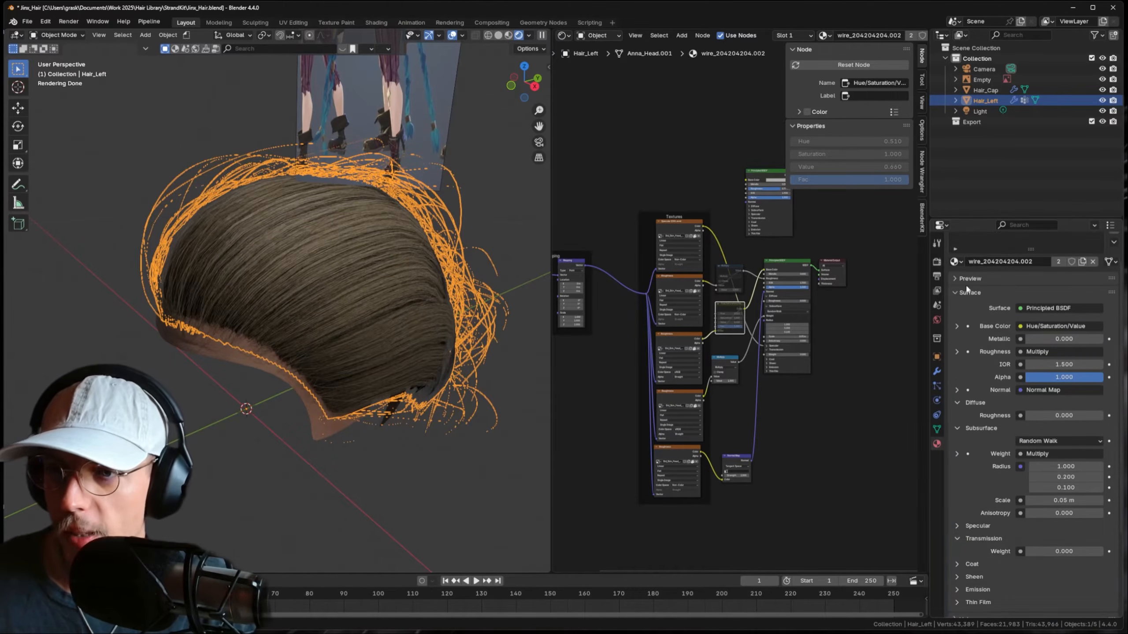
{"action": "scroll", "coordinate": [967, 288], "scroll_direction": "up", "scroll_amount": 3}
{"action": "left_click", "coordinate": [1113, 259]}
{"action": "left_click", "coordinate": [955, 320]}
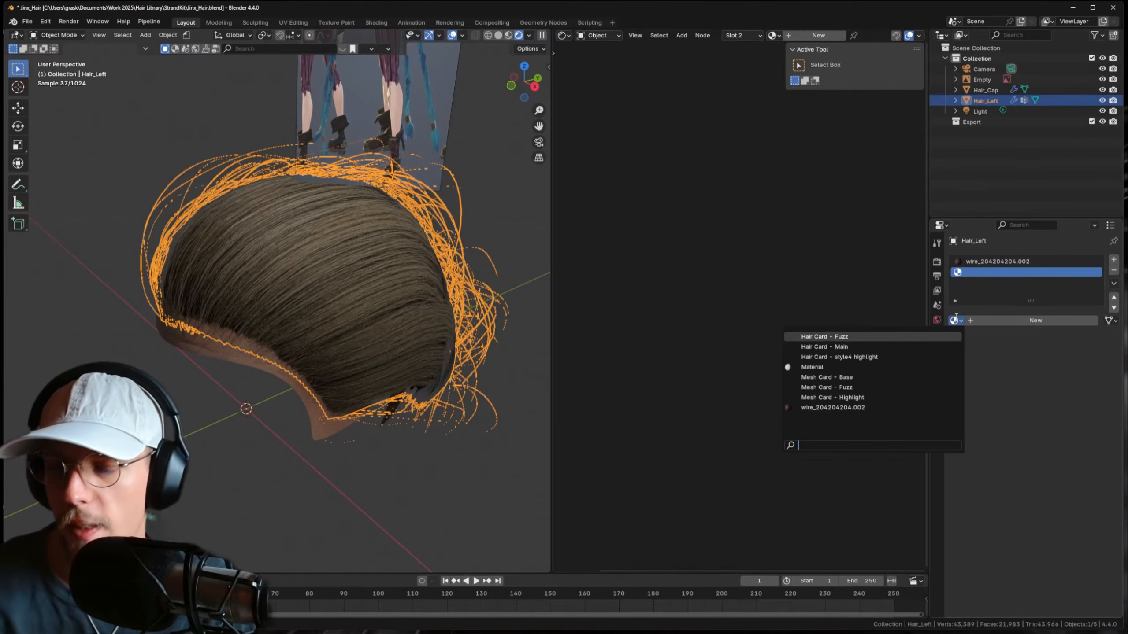
{"action": "type", "text": "hair"}
{"action": "key", "text": "Down"}
{"action": "key", "text": "Return"}
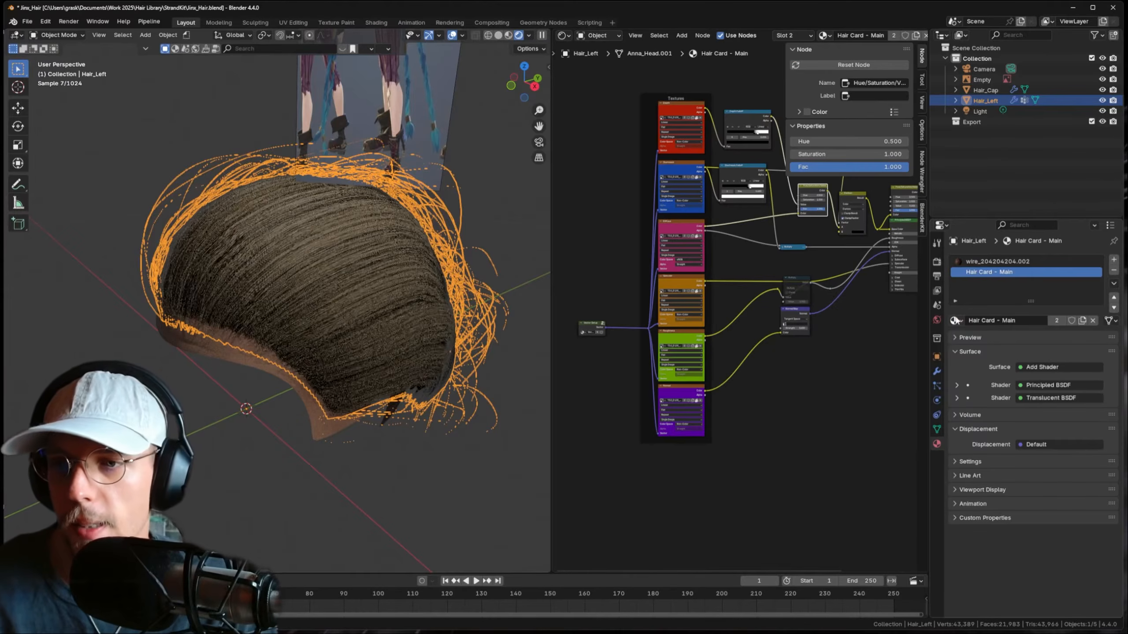
- Replace slot 2's material with Mesh Card - Base using a 'card' search
{"action": "left_click", "coordinate": [954, 320]}
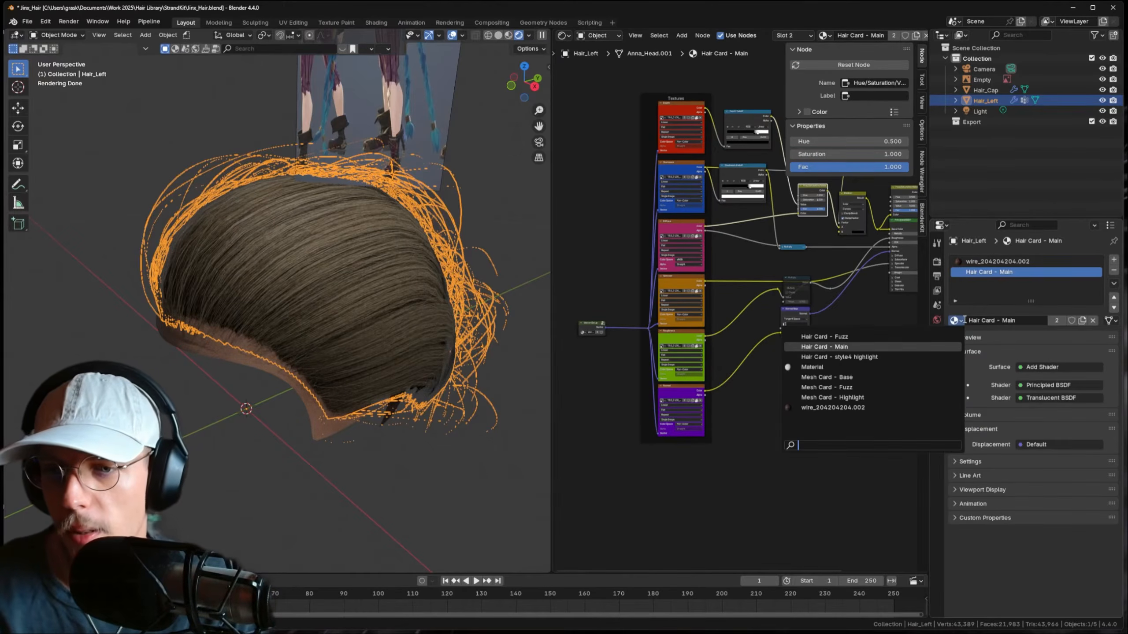
{"action": "type", "text": "card"}
{"action": "key", "text": "Down"}
{"action": "key", "text": "Down"}
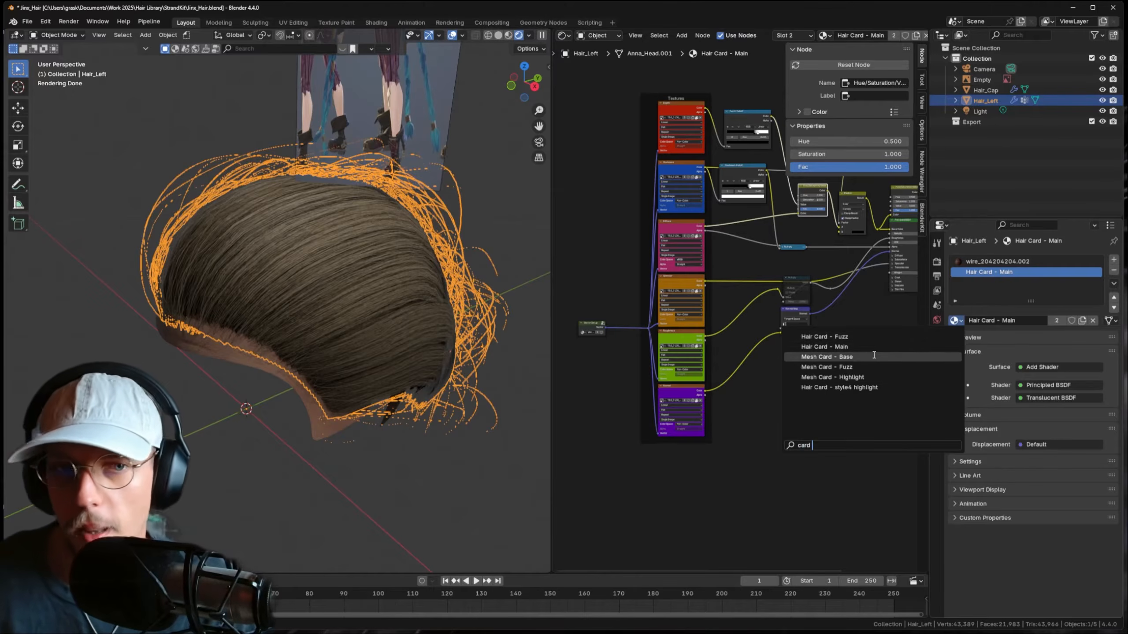
{"action": "key", "text": "Return"}
{"action": "key", "text": "Home"}
- Set the Hue/Saturation/Value node to Hue 0.940 and Saturation 1.220
{"action": "key", "text": "n"}
{"action": "scroll", "coordinate": [755, 238], "scroll_direction": "up", "scroll_amount": 8}
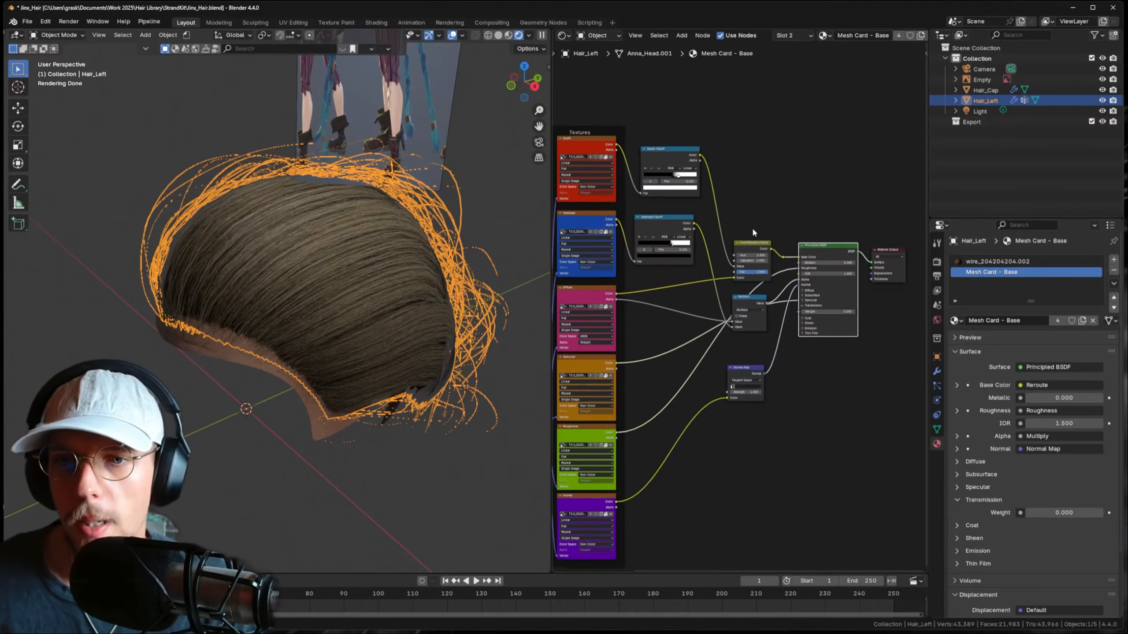
{"action": "middle_click_drag", "start_coordinate": [733, 205], "coordinate": [729, 216]}
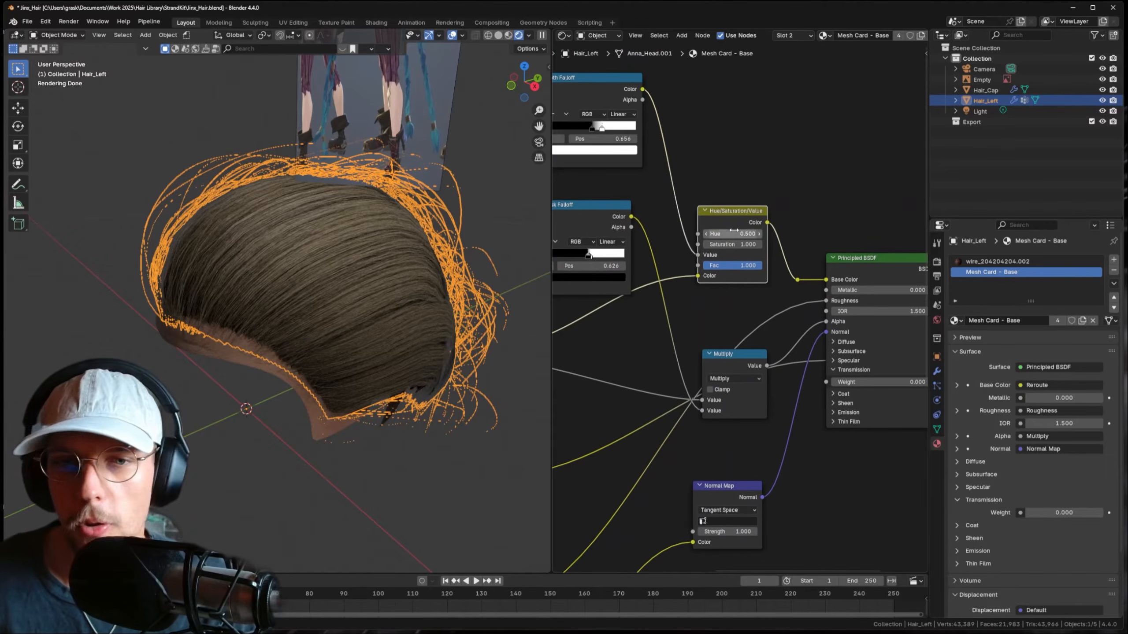
{"action": "left_click_drag", "start_coordinate": [732, 234], "coordinate": [810, 234]}
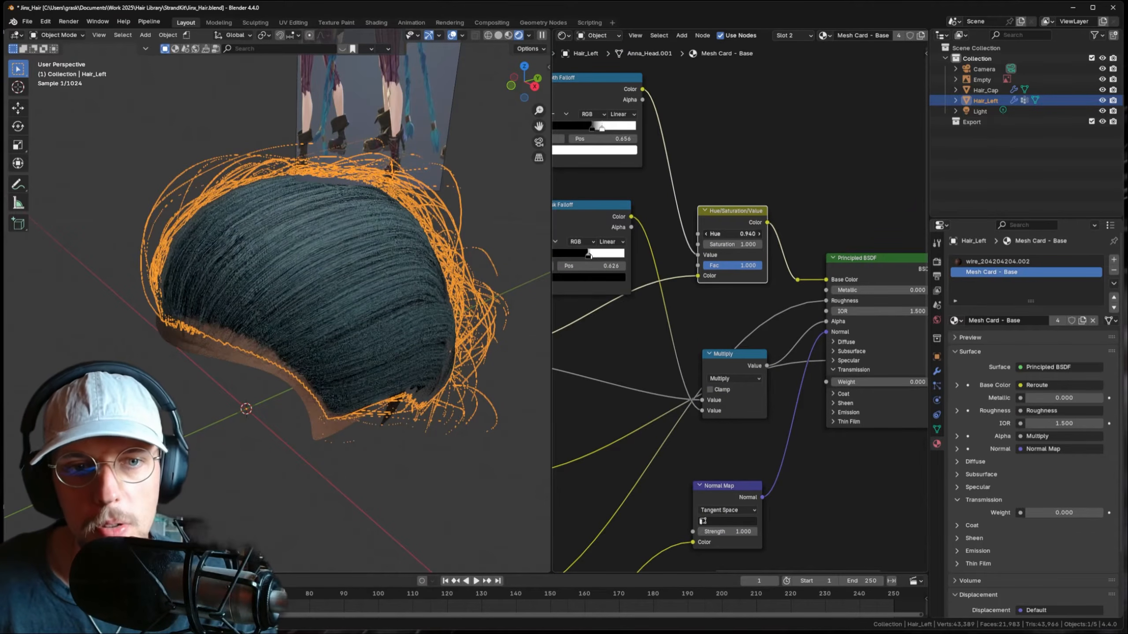
{"action": "left_click_drag", "start_coordinate": [733, 245], "coordinate": [757, 245]}
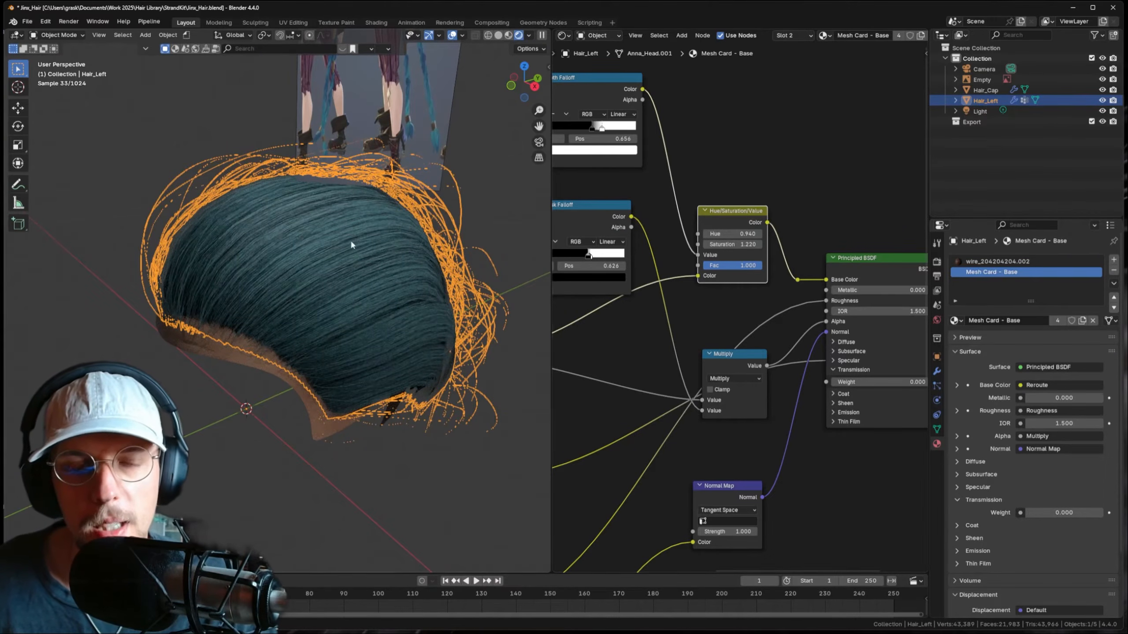
- Pan and orbit to compare the teal hair with the reference image, then deselect
{"action": "scroll", "coordinate": [328, 277], "scroll_direction": "down", "scroll_amount": 2}
{"action": "scroll", "coordinate": [336, 270], "scroll_direction": "down", "scroll_amount": 3}
{"action": "middle_click_drag", "start_coordinate": [369, 244], "coordinate": [351, 424]}
{"action": "scroll", "coordinate": [319, 182], "scroll_direction": "up", "scroll_amount": 3}
{"action": "middle_click_drag", "start_coordinate": [320, 183], "coordinate": [350, 239], "text": "shift"}
{"action": "scroll", "coordinate": [351, 238], "scroll_direction": "up", "scroll_amount": 2}
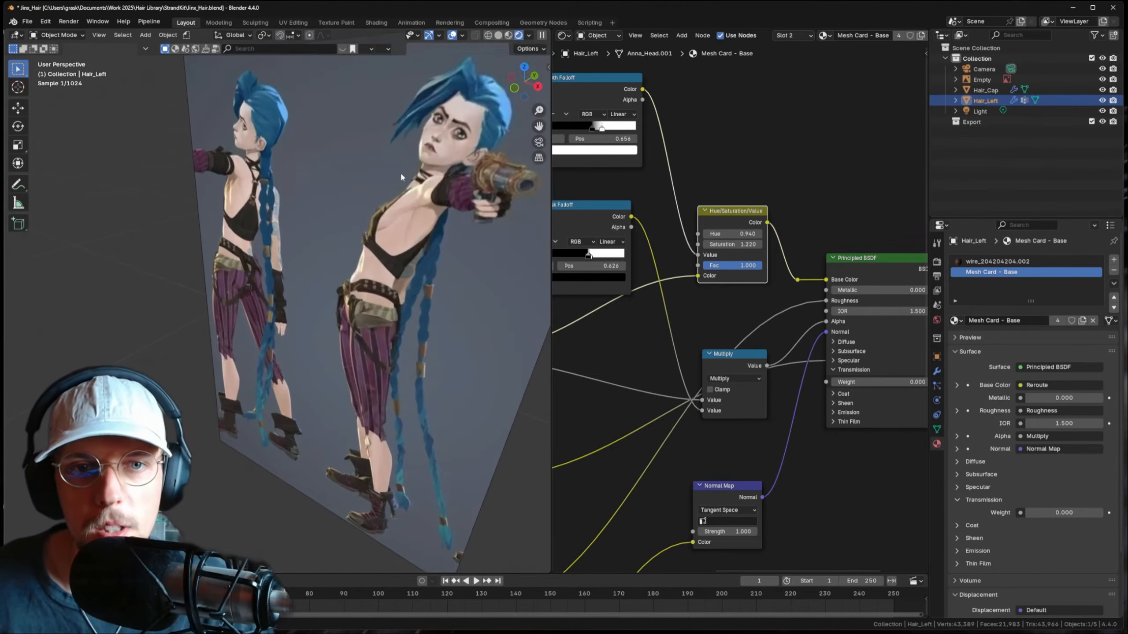
{"action": "scroll", "coordinate": [355, 253], "scroll_direction": "down", "scroll_amount": 2}
{"action": "scroll", "coordinate": [361, 282], "scroll_direction": "down", "scroll_amount": 2}
{"action": "middle_click_drag", "start_coordinate": [362, 285], "coordinate": [372, 166], "text": "shift"}
{"action": "scroll", "coordinate": [372, 167], "scroll_direction": "down", "scroll_amount": 3}
{"action": "middle_click_drag", "start_coordinate": [368, 307], "coordinate": [345, 297]}
{"action": "scroll", "coordinate": [322, 311], "scroll_direction": "up", "scroll_amount": 2}
{"action": "left_click", "coordinate": [368, 223]}
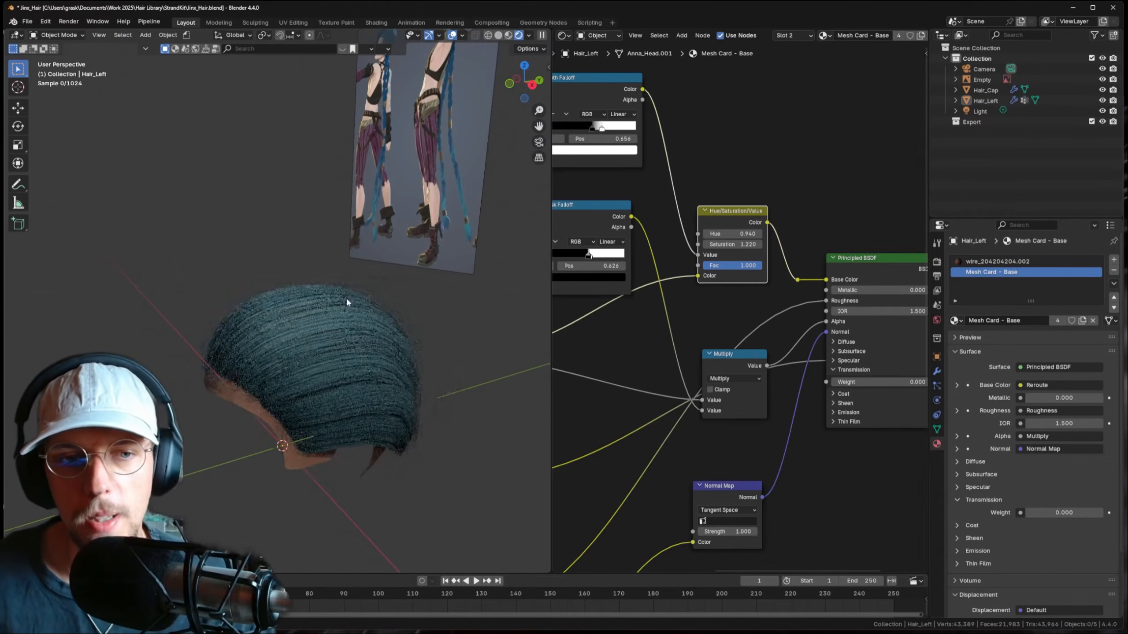
- Reselect Hair_Left and open the Hair Card Switcher's folder browser in the StrandKit panel
{"action": "left_click", "coordinate": [348, 299]}
{"action": "key", "text": "n"}
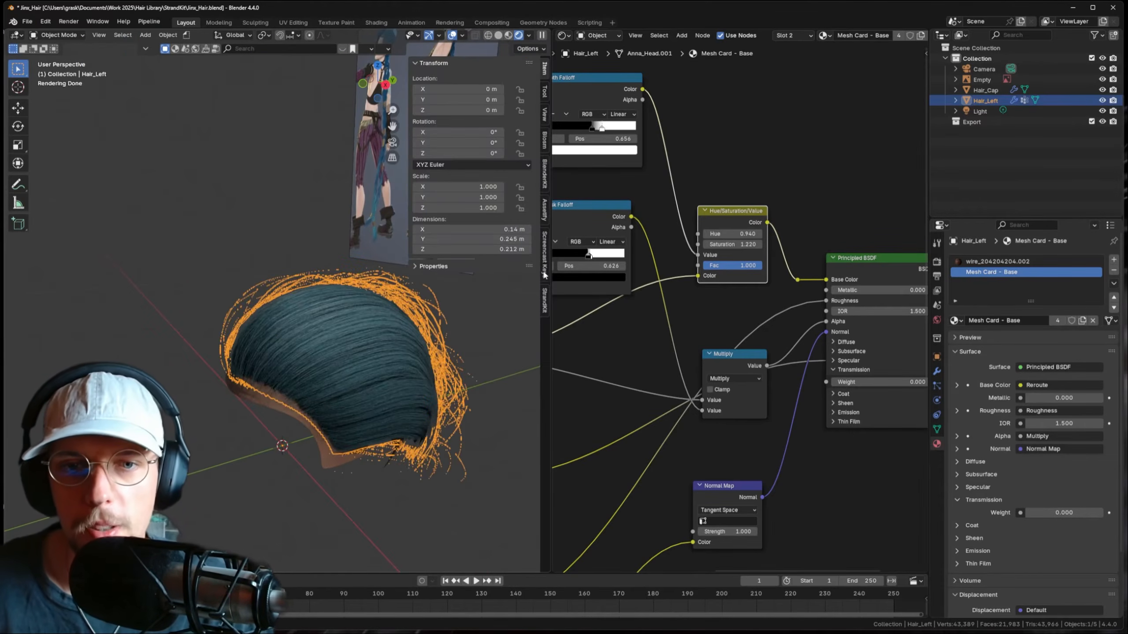
{"action": "left_click", "coordinate": [545, 305]}
{"action": "left_click", "coordinate": [525, 80]}
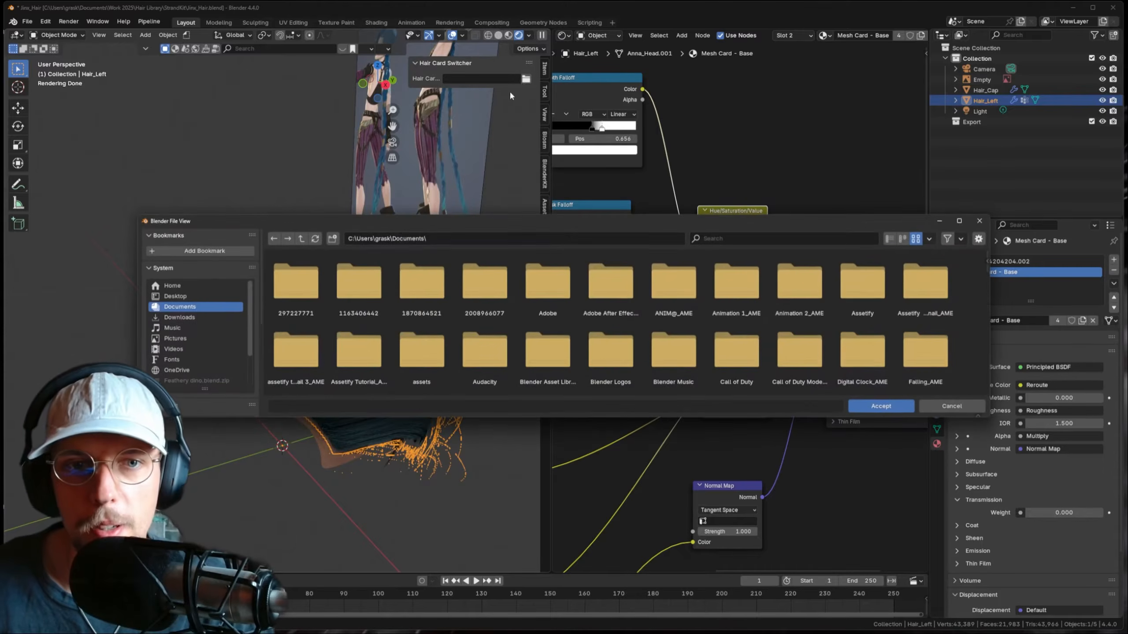
- Navigate the file browser to the StrandKit library folder bookmark
{"action": "scroll", "coordinate": [428, 315], "scroll_direction": "down", "scroll_amount": 2}
{"action": "scroll", "coordinate": [491, 295], "scroll_direction": "up", "scroll_amount": 2}
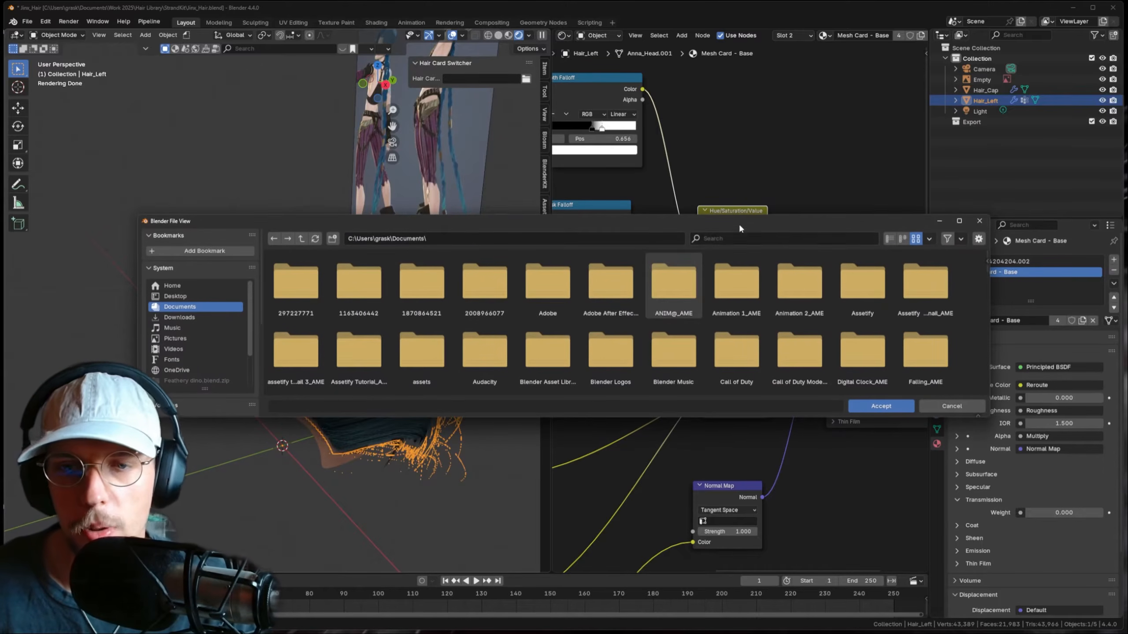
{"action": "left_click", "coordinate": [734, 239]}
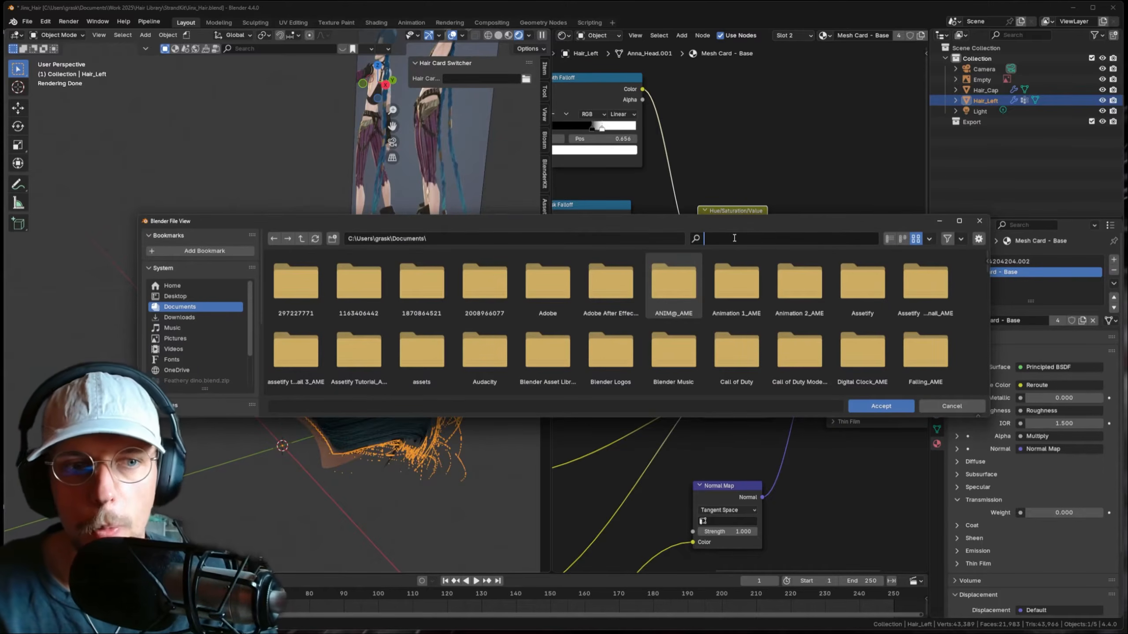
{"action": "type", "text": "stra"}
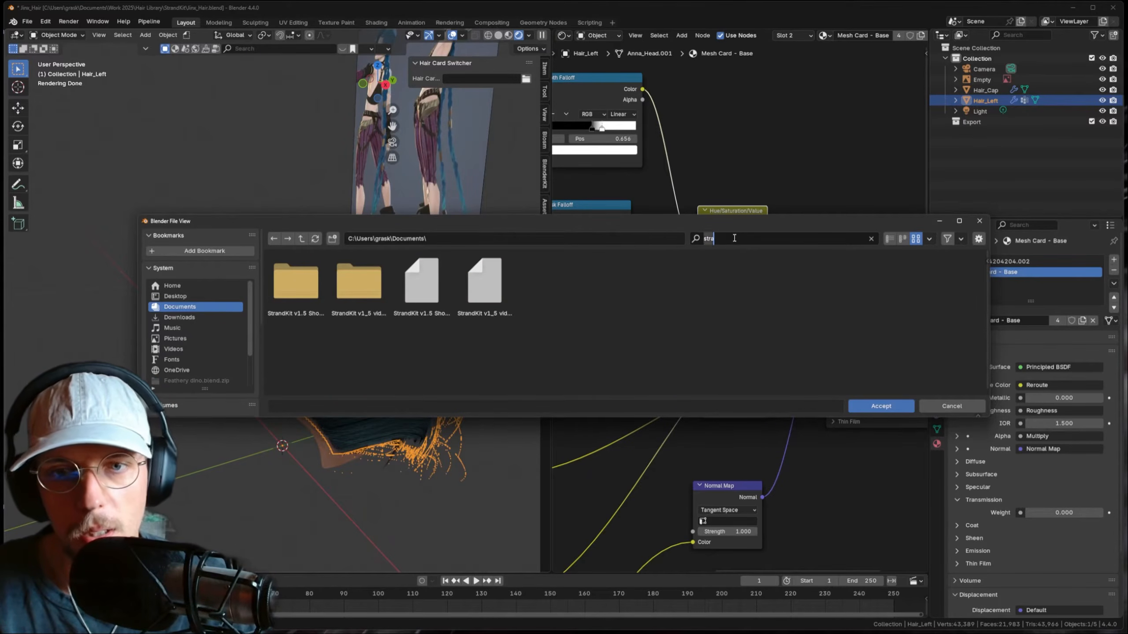
{"action": "key", "text": "BackSpace"}
{"action": "scroll", "coordinate": [195, 328], "scroll_direction": "down", "scroll_amount": 4}
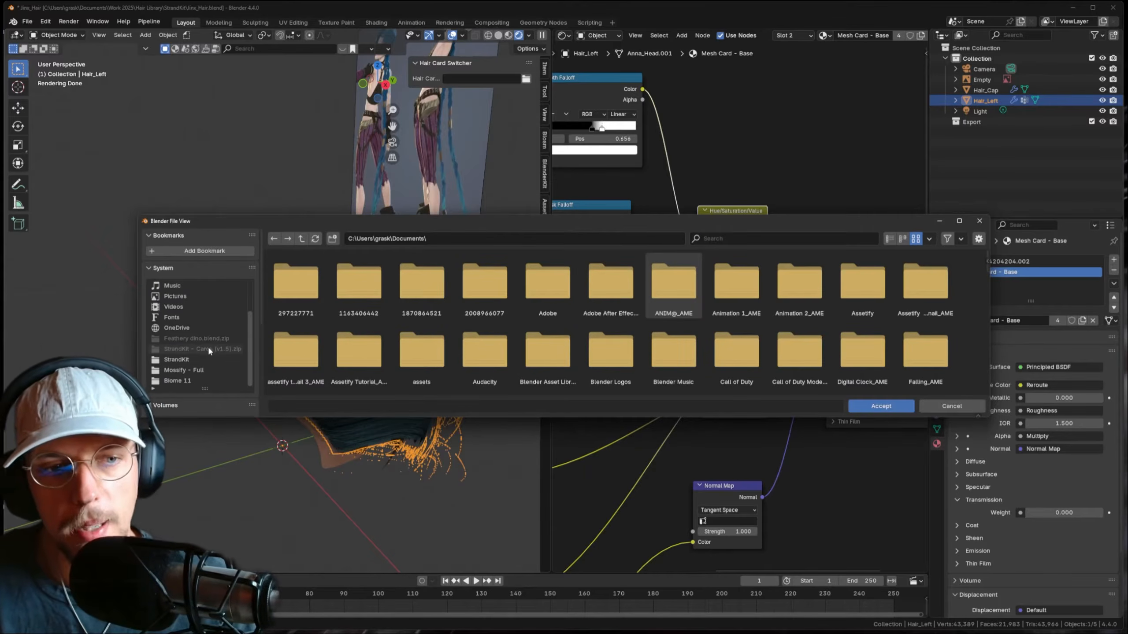
{"action": "left_click", "coordinate": [187, 359]}
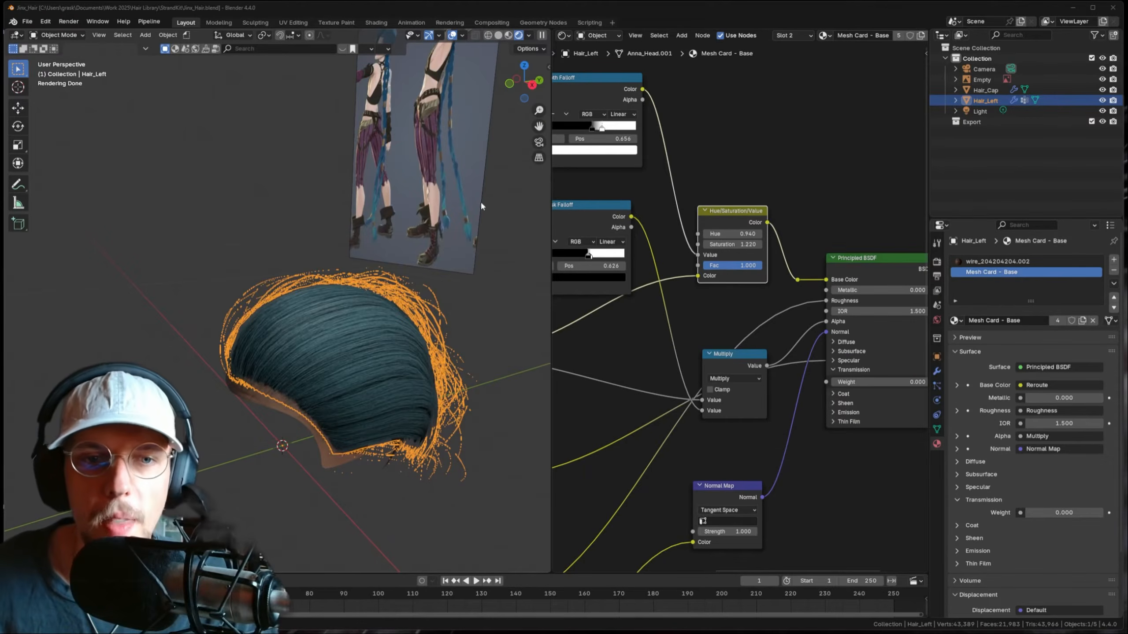
- Choose HairCards_2A_Wavy as the hair type in the Hair Card Switcher
{"action": "key", "text": "n"}
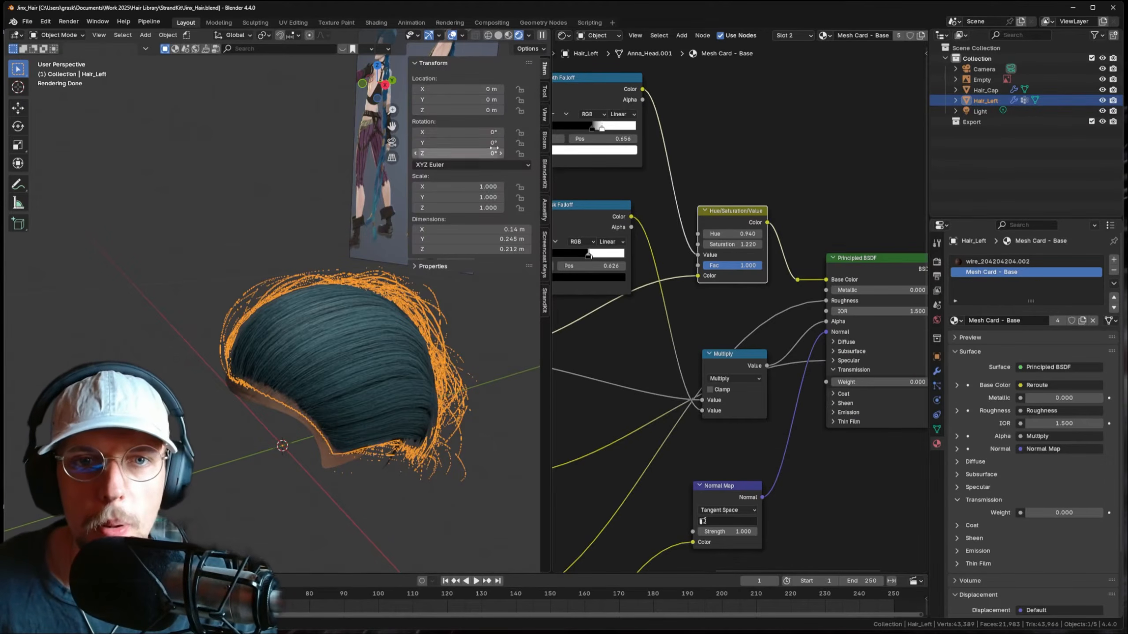
{"action": "left_click", "coordinate": [545, 301]}
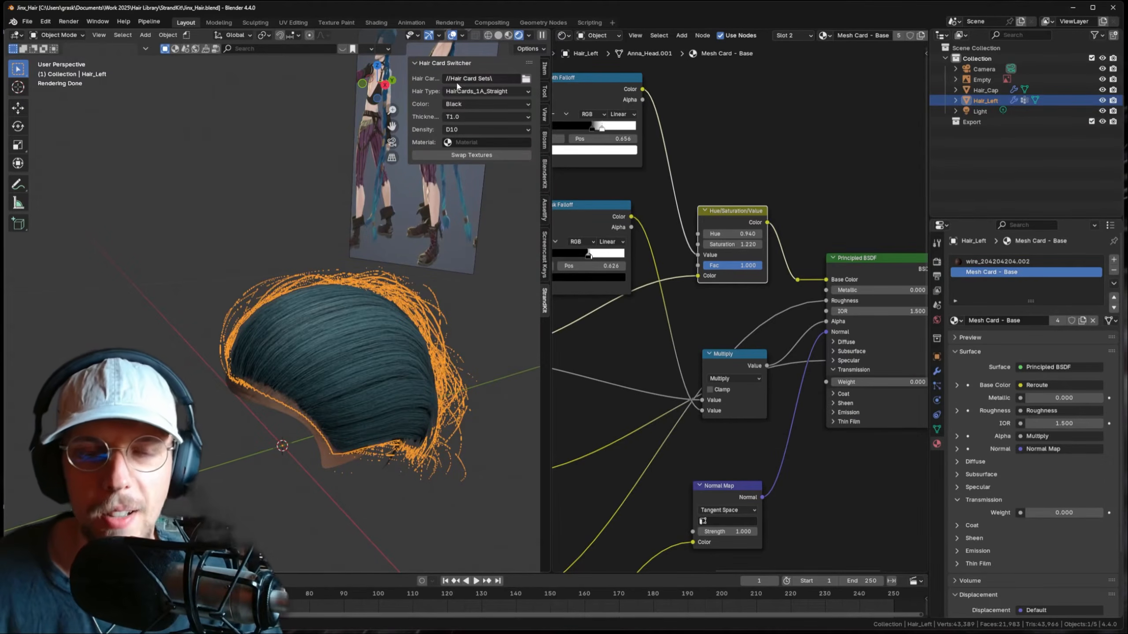
{"action": "left_click", "coordinate": [493, 92]}
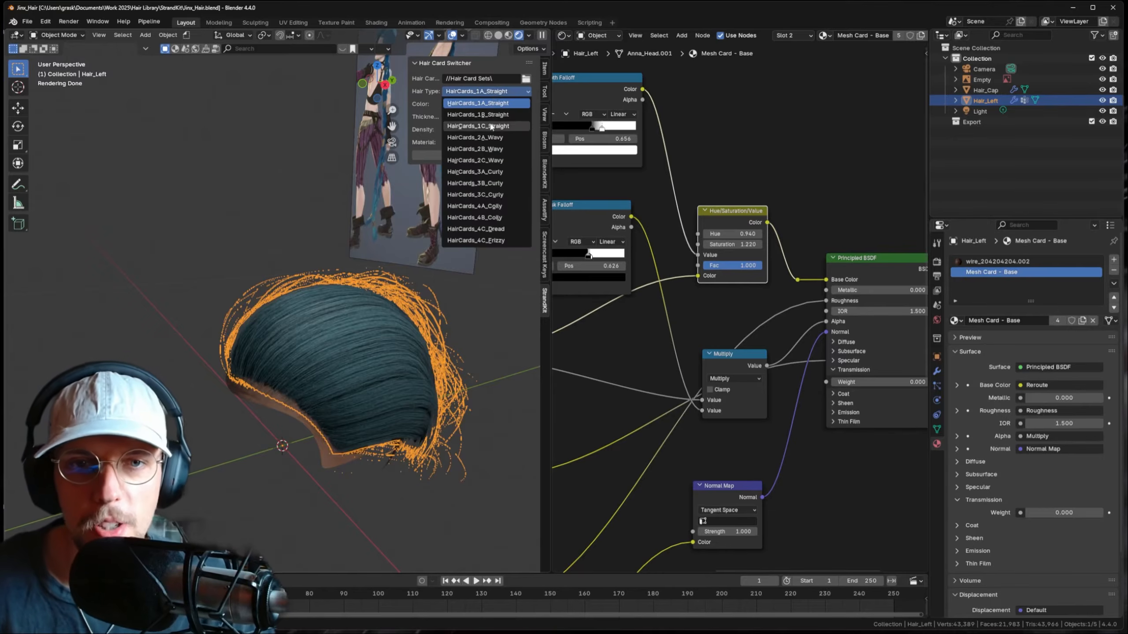
{"action": "left_click", "coordinate": [491, 138]}
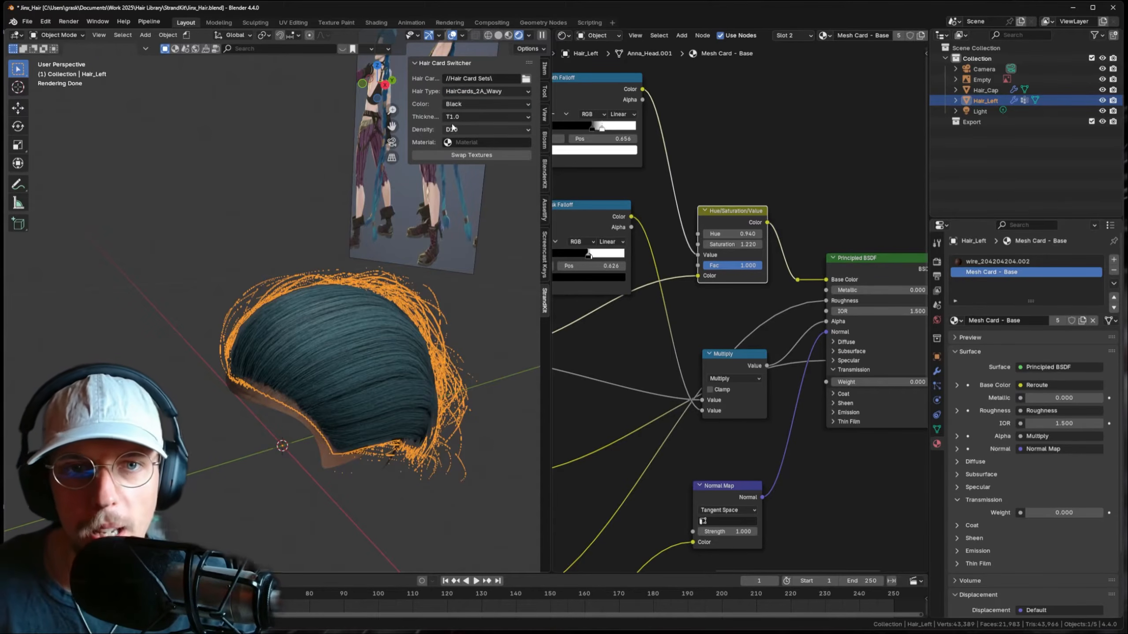
{"action": "left_click", "coordinate": [476, 107]}
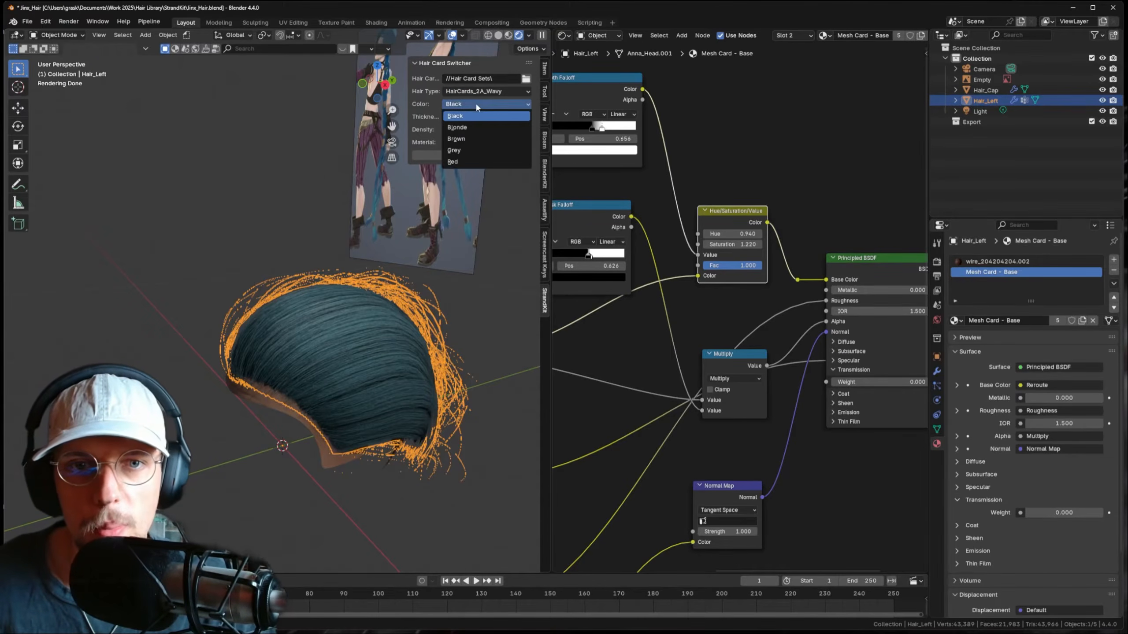
{"action": "scroll", "coordinate": [728, 216], "scroll_direction": "down", "scroll_amount": 3}
{"action": "middle_click_drag", "start_coordinate": [575, 203], "coordinate": [749, 245]}
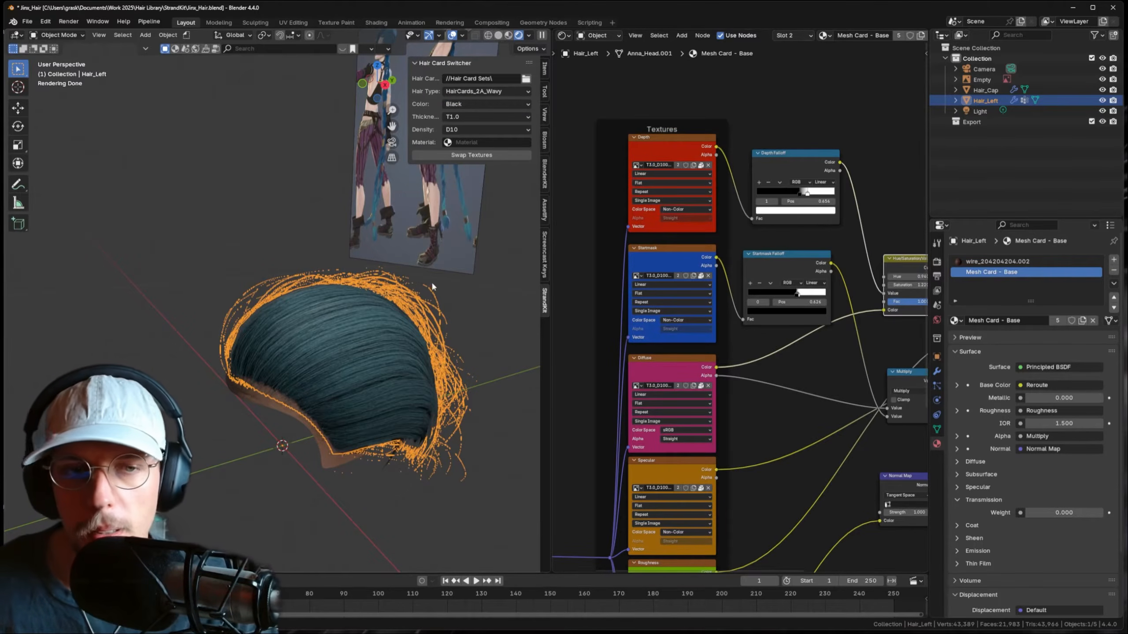
- Set Blonde colour, T3.0 thickness, D100 density, target Mesh Card - Base, and swap textures
{"action": "left_click", "coordinate": [480, 104]}
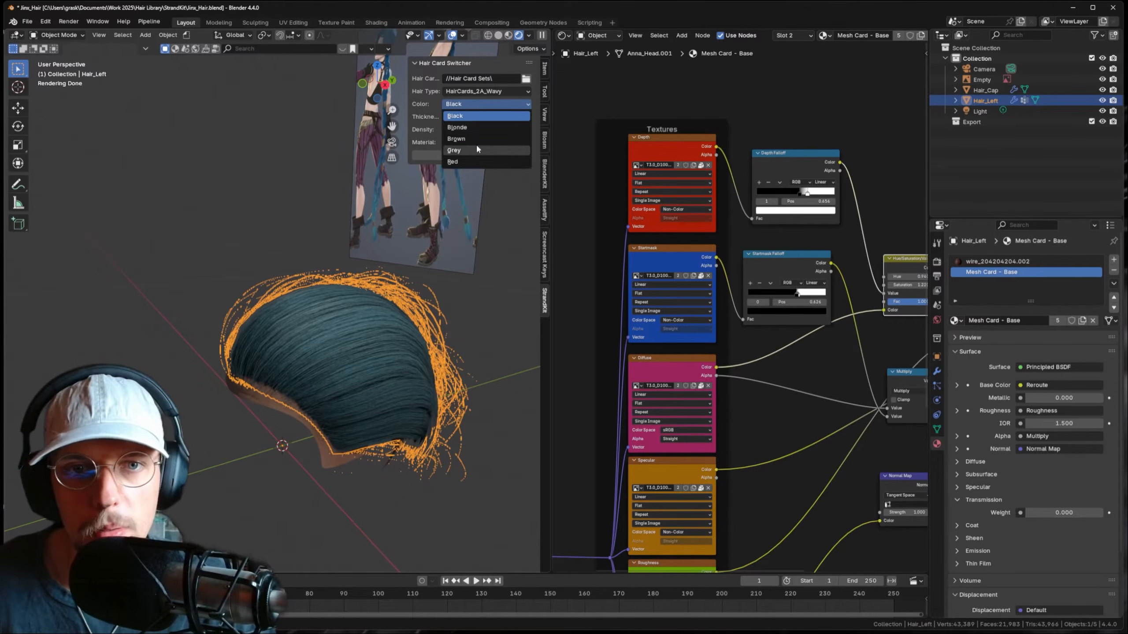
{"action": "left_click", "coordinate": [472, 146]}
{"action": "left_click", "coordinate": [471, 104]}
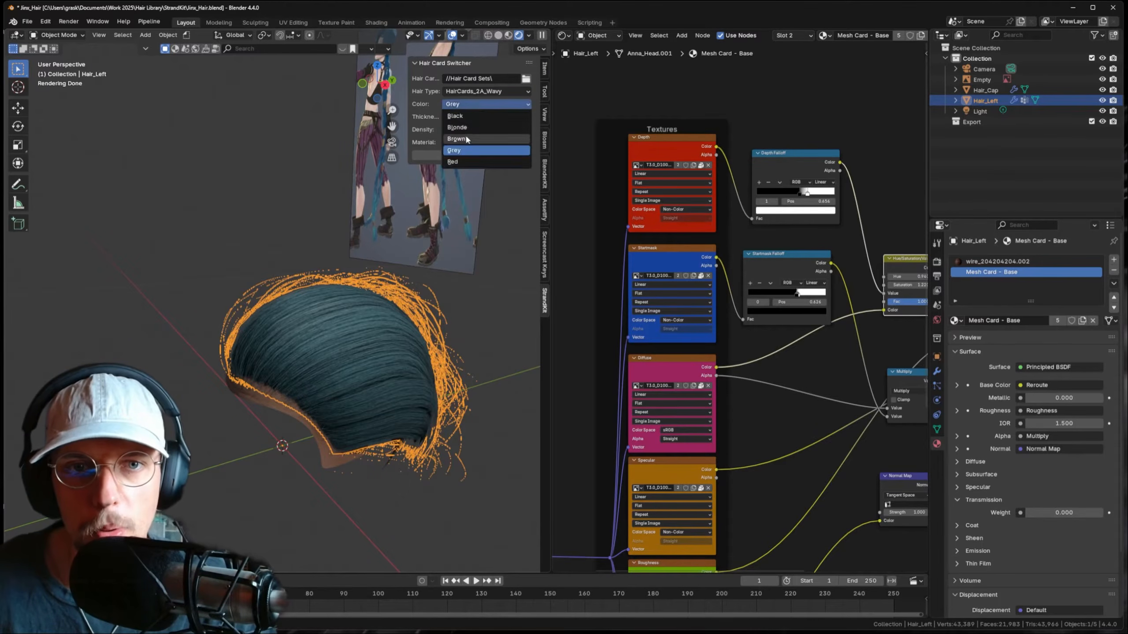
{"action": "left_click", "coordinate": [468, 139]}
{"action": "left_click", "coordinate": [483, 119]}
{"action": "left_click", "coordinate": [475, 151]}
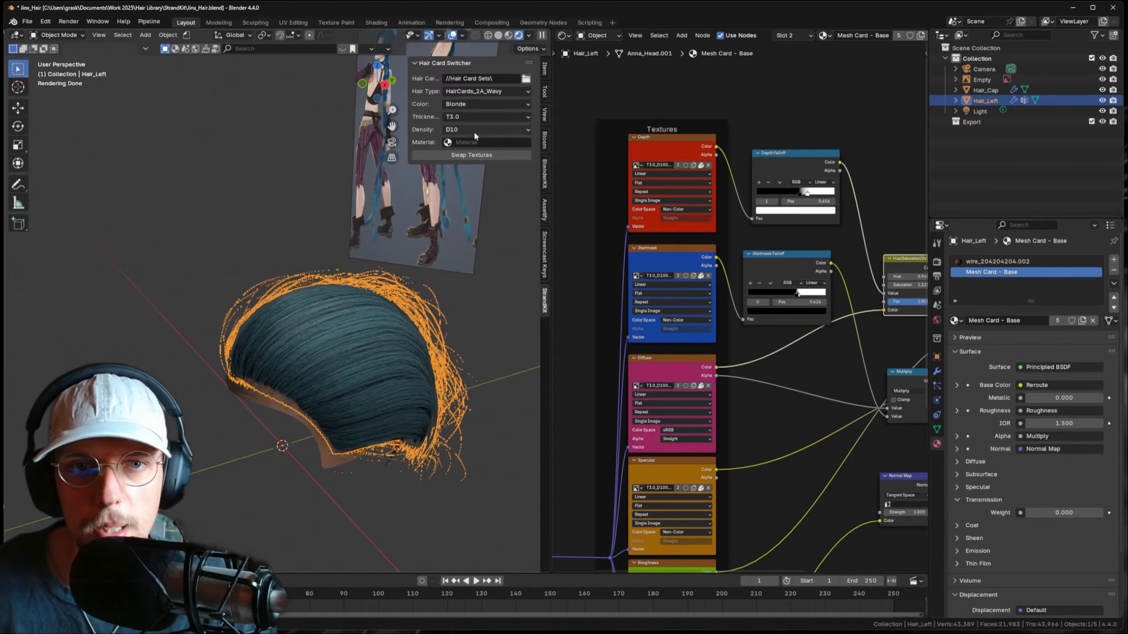
{"action": "left_click", "coordinate": [474, 130]}
{"action": "left_click", "coordinate": [472, 151]}
{"action": "left_click", "coordinate": [471, 142]}
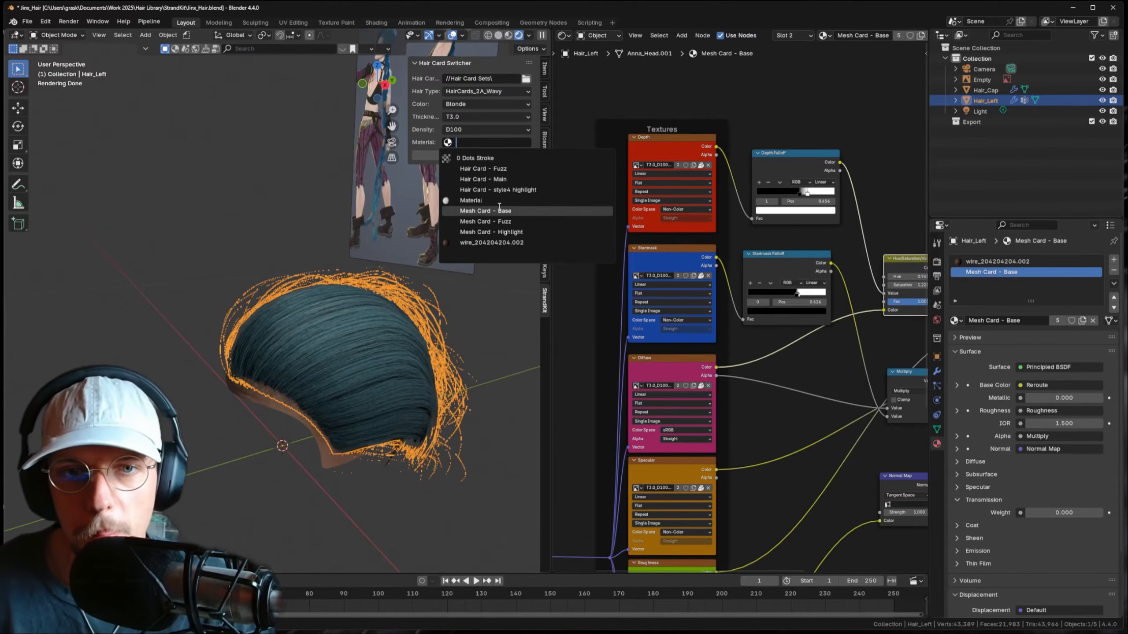
{"action": "left_click", "coordinate": [495, 210]}
{"action": "left_click", "coordinate": [472, 155]}
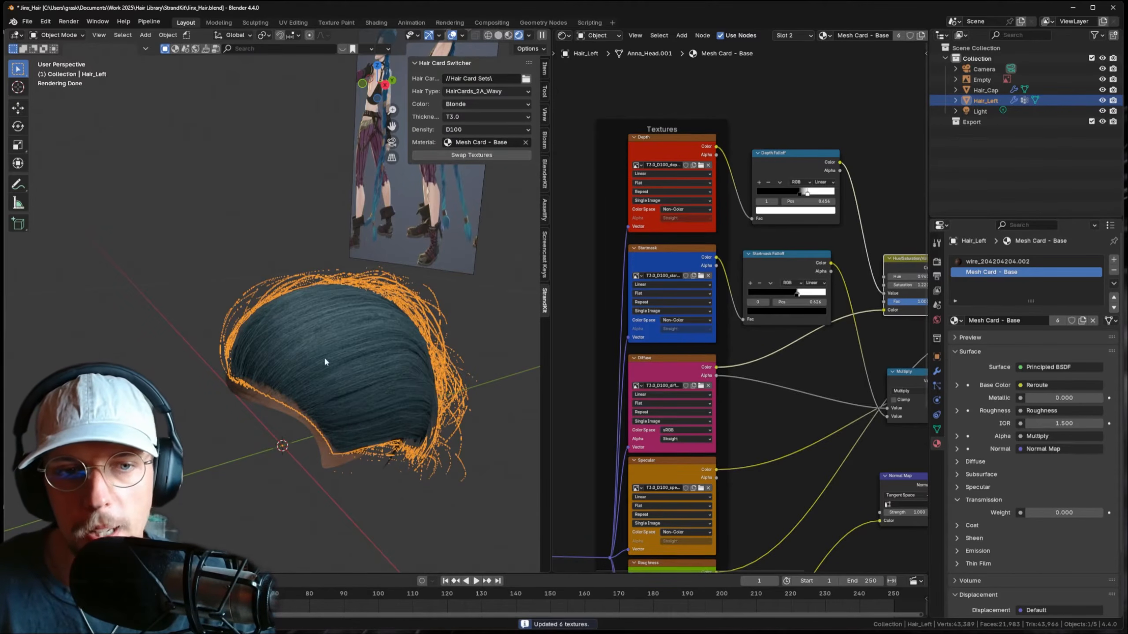
- Swap the textures at T5.0 thickness, then again at T10.0
{"action": "scroll", "coordinate": [357, 312], "scroll_direction": "up", "scroll_amount": 5}
{"action": "scroll", "coordinate": [379, 336], "scroll_direction": "down", "scroll_amount": 5}
{"action": "left_click", "coordinate": [486, 116]}
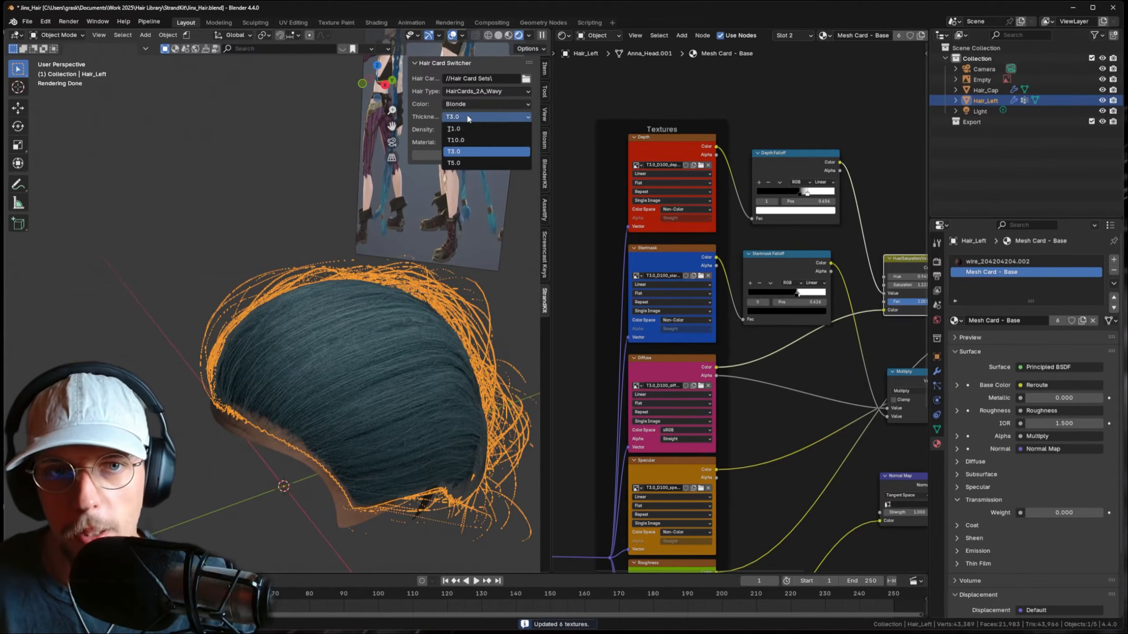
{"action": "left_click", "coordinate": [483, 151]}
{"action": "left_click", "coordinate": [483, 153]}
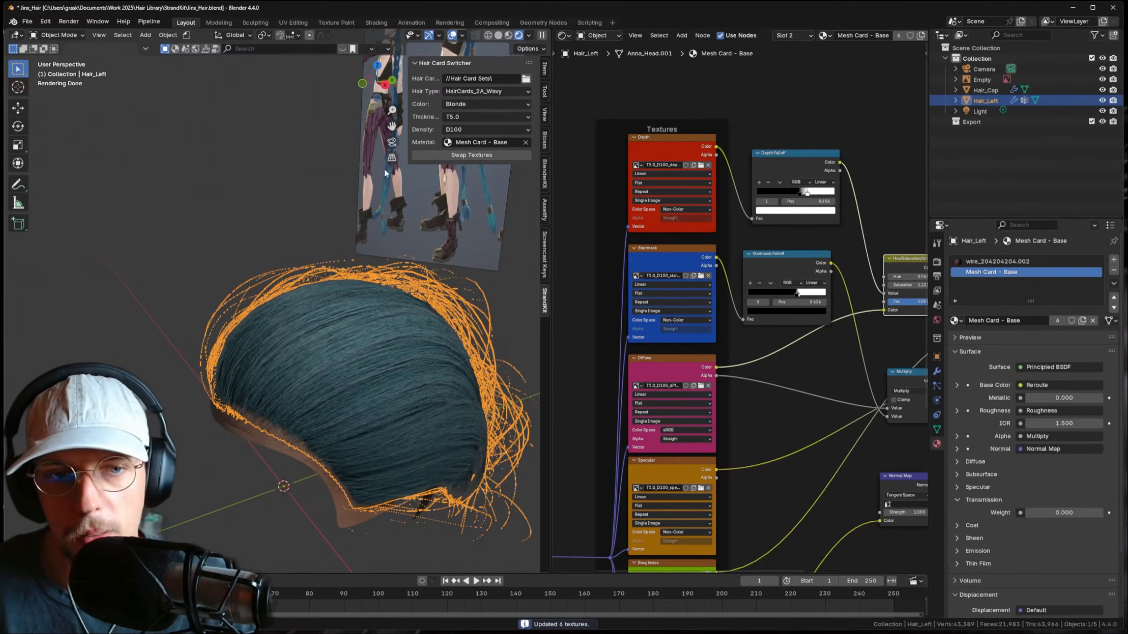
{"action": "left_click", "coordinate": [486, 116]}
{"action": "left_click", "coordinate": [485, 141]}
{"action": "left_click", "coordinate": [471, 155]}
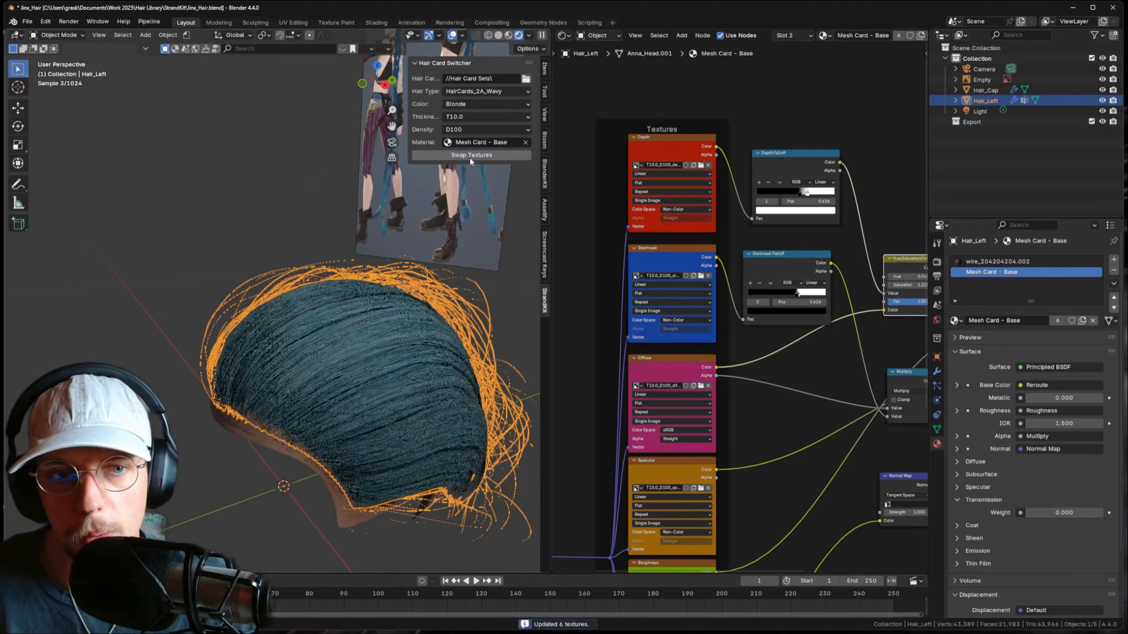
{"action": "middle_click_drag", "start_coordinate": [450, 198], "coordinate": [377, 215]}
{"action": "scroll", "coordinate": [395, 267], "scroll_direction": "up", "scroll_amount": 2}
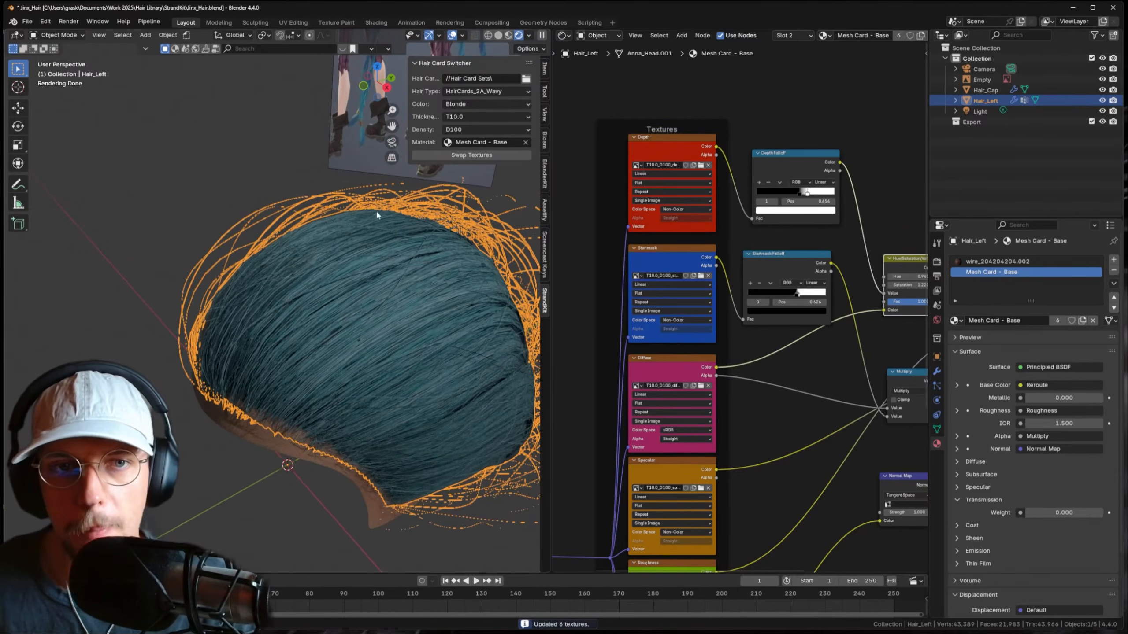
- Widen the hair cards to 0.041 in the Mesh to Hair Cards modifier
{"action": "left_click", "coordinate": [937, 372]}
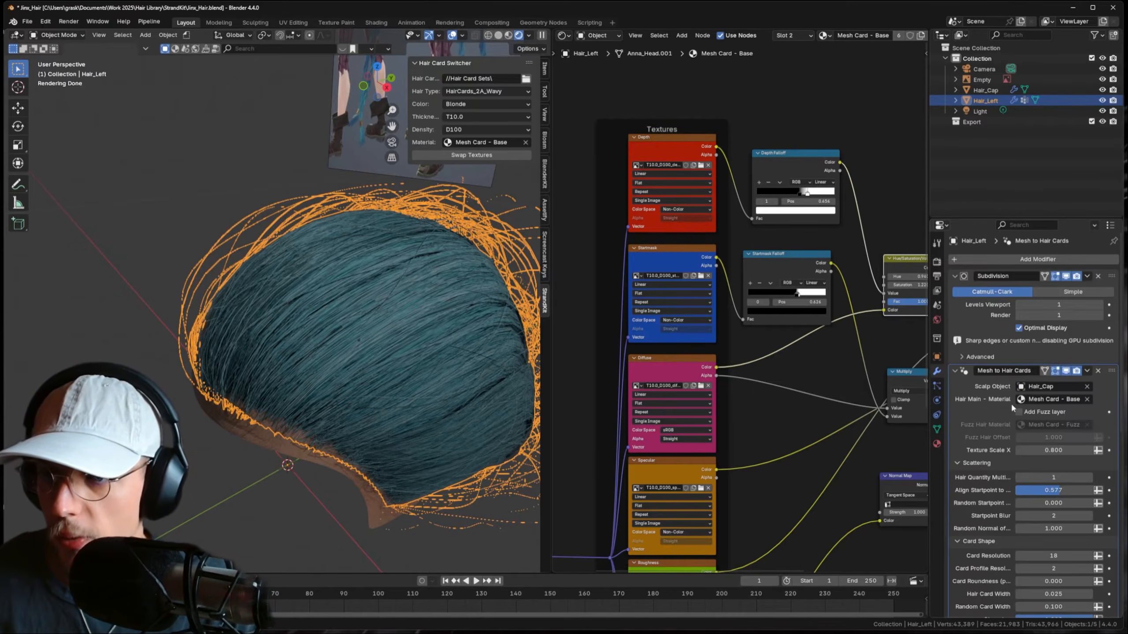
{"action": "scroll", "coordinate": [1010, 402], "scroll_direction": "up", "scroll_amount": 2}
{"action": "scroll", "coordinate": [992, 385], "scroll_direction": "down", "scroll_amount": 3}
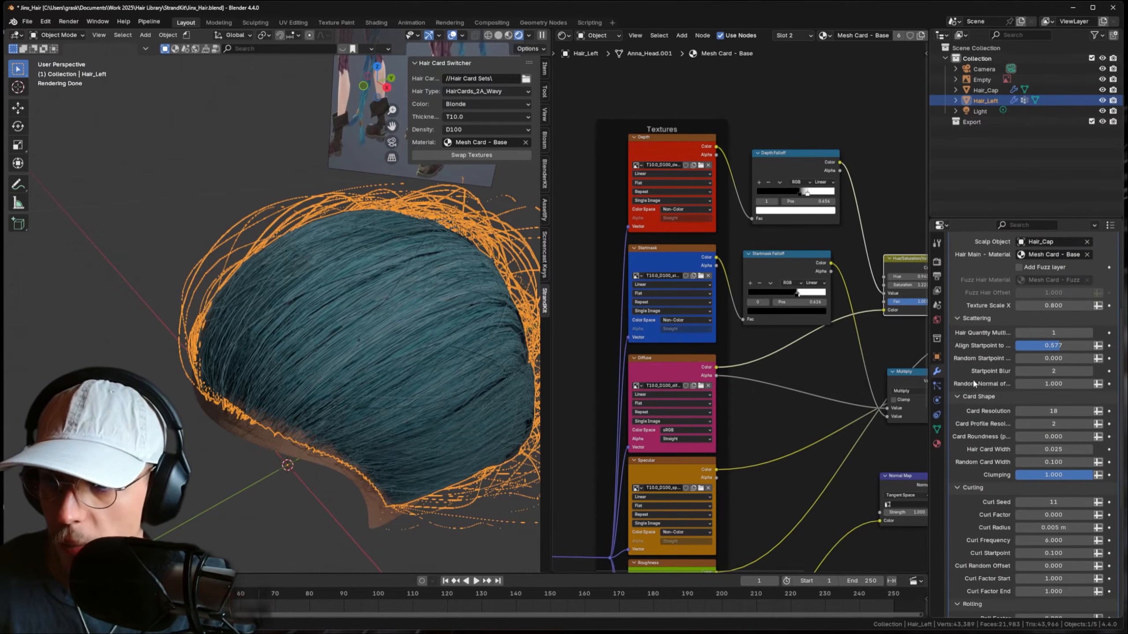
{"action": "mouse_move", "coordinate": [1053, 429]}
{"action": "left_mouse_down"}
{"action": "mouse_move", "coordinate": [1030, 429]}
{"action": "mouse_move", "coordinate": [1061, 428]}
{"action": "left_mouse_up"}
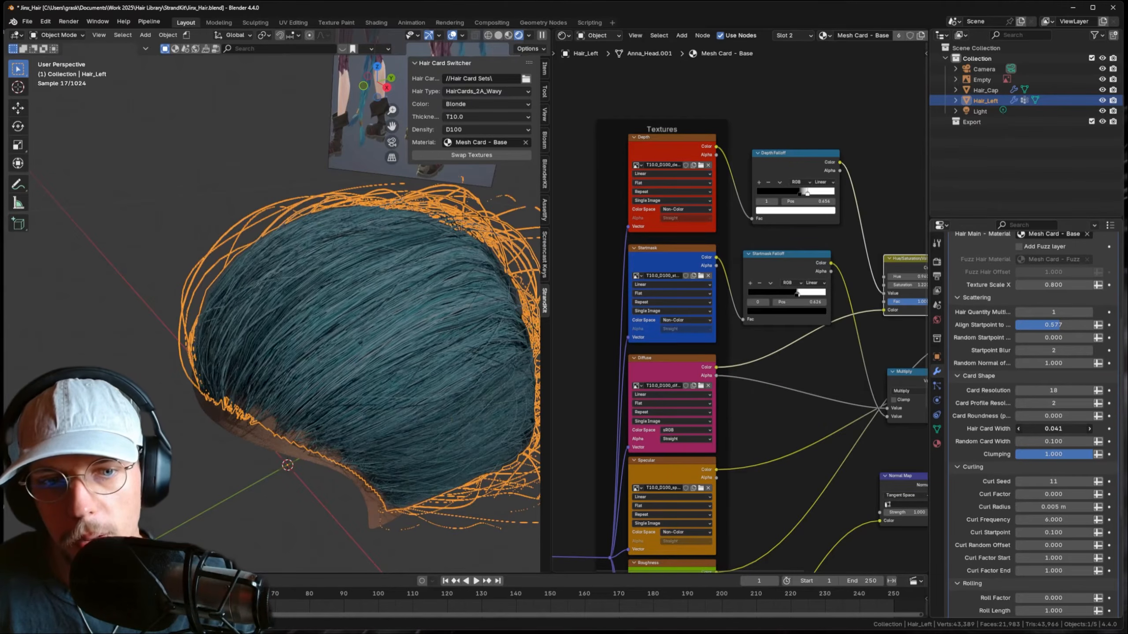
{"action": "scroll", "coordinate": [317, 327], "scroll_direction": "down", "scroll_amount": 3}
{"action": "middle_click_drag", "start_coordinate": [317, 328], "coordinate": [444, 268]}
- Reselect Hair_Left and lower the loose hairs' Noise Offset Strength to 0.057
{"action": "left_click", "coordinate": [252, 165]}
{"action": "scroll", "coordinate": [389, 275], "scroll_direction": "up", "scroll_amount": 2}
{"action": "left_click", "coordinate": [444, 267]}
{"action": "scroll", "coordinate": [1046, 481], "scroll_direction": "down", "scroll_amount": 8}
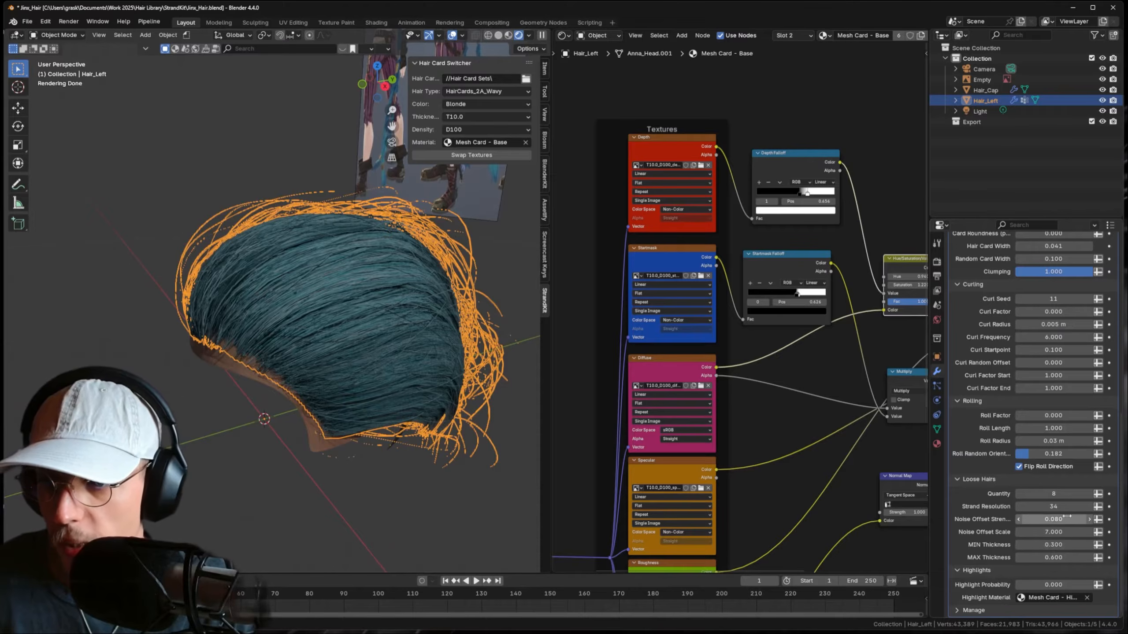
{"action": "left_click_drag", "start_coordinate": [1053, 519], "coordinate": [1034, 519]}
{"action": "left_click", "coordinate": [493, 502]}
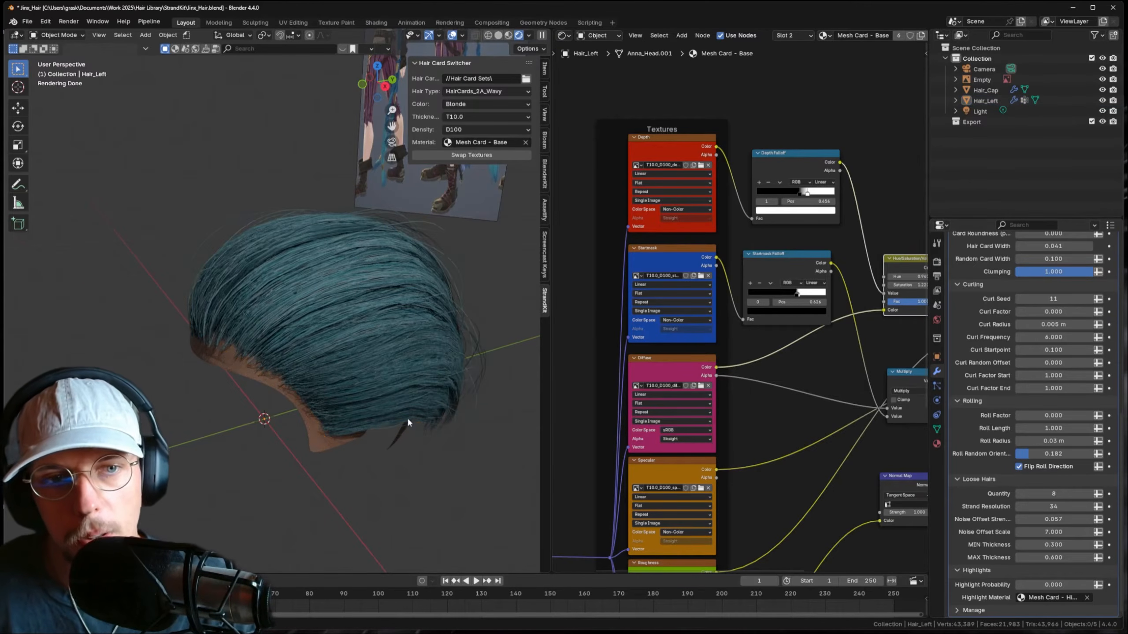
{"action": "middle_click_drag", "start_coordinate": [395, 418], "coordinate": [420, 410]}
- Swap the Hair_Left cards to HairCards_2C_Wavy textures and inspect the look
{"action": "scroll", "coordinate": [400, 340], "scroll_direction": "down", "scroll_amount": 4}
{"action": "scroll", "coordinate": [359, 280], "scroll_direction": "up", "scroll_amount": 2}
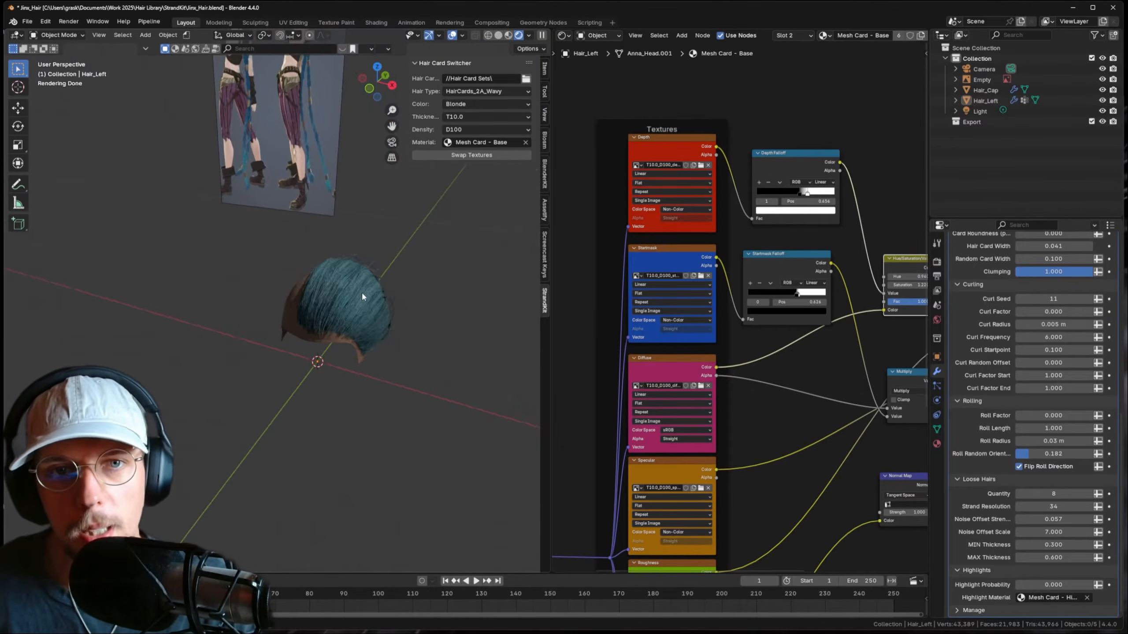
{"action": "left_click", "coordinate": [361, 291]}
{"action": "scroll", "coordinate": [312, 276], "scroll_direction": "up", "scroll_amount": 4}
{"action": "left_click", "coordinate": [487, 91]}
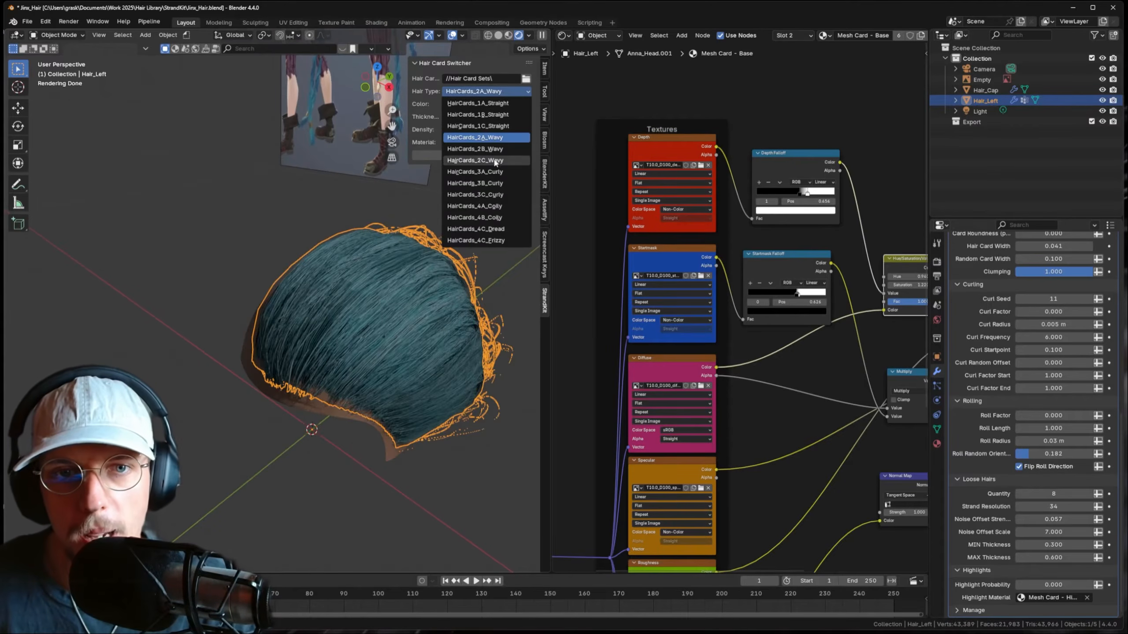
{"action": "left_click", "coordinate": [475, 160]}
{"action": "middle_click_drag", "start_coordinate": [398, 247], "coordinate": [460, 161]}
{"action": "left_click", "coordinate": [462, 157]}
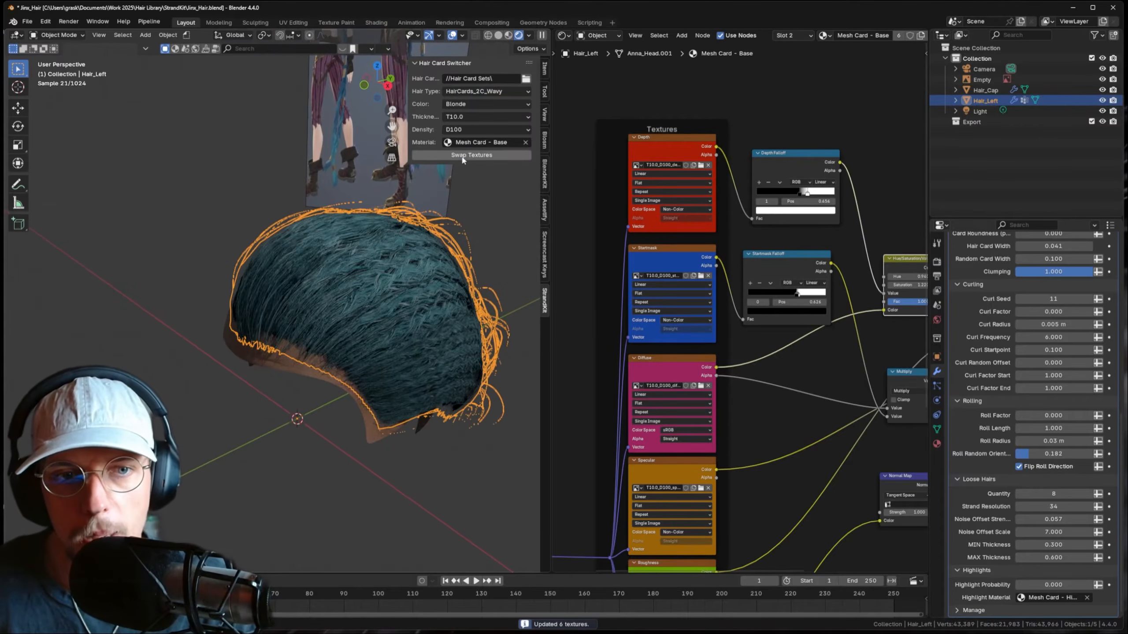
{"action": "middle_click_drag", "start_coordinate": [359, 252], "coordinate": [350, 309]}
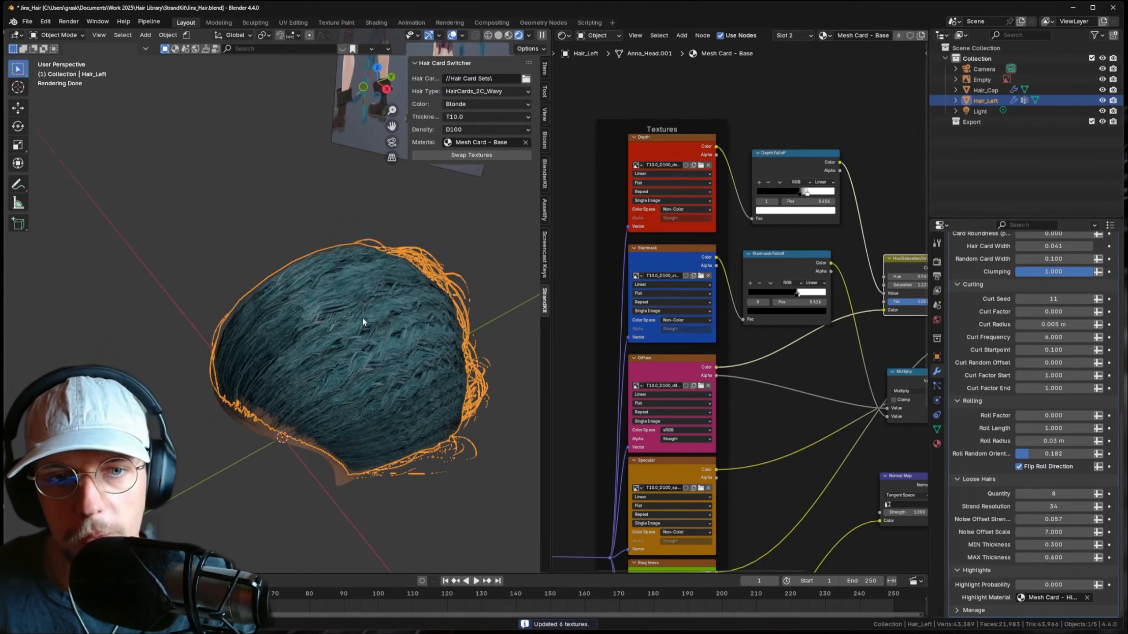
- Switch to HairCards_2B_Wavy textures and compare the result against the reference image
{"action": "left_click", "coordinate": [484, 92]}
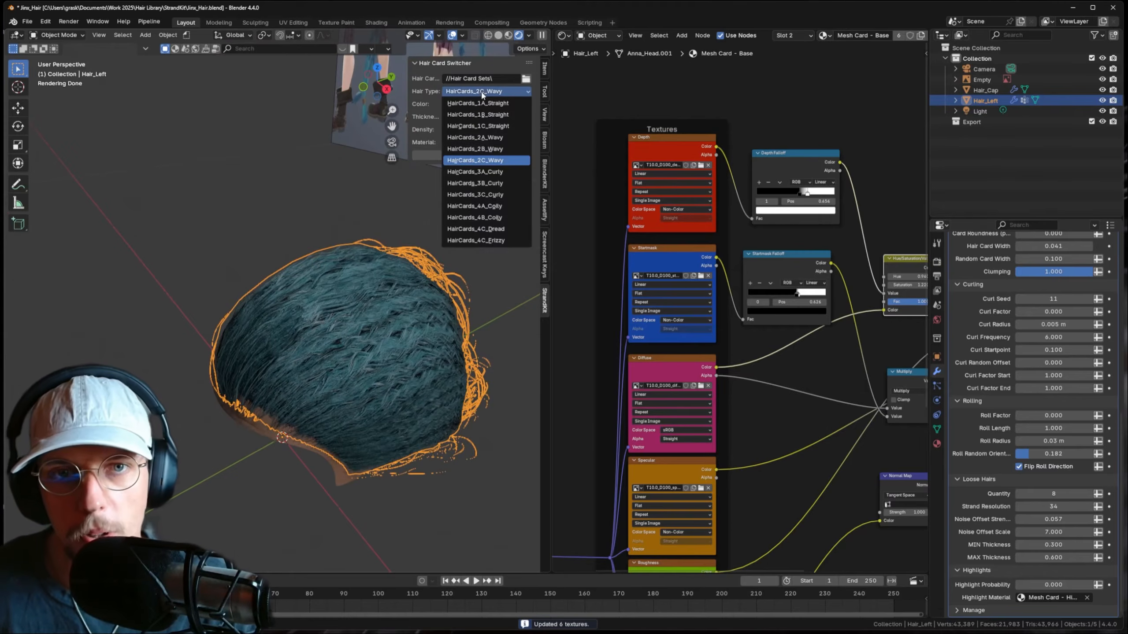
{"action": "left_click", "coordinate": [488, 152]}
{"action": "left_click", "coordinate": [472, 155]}
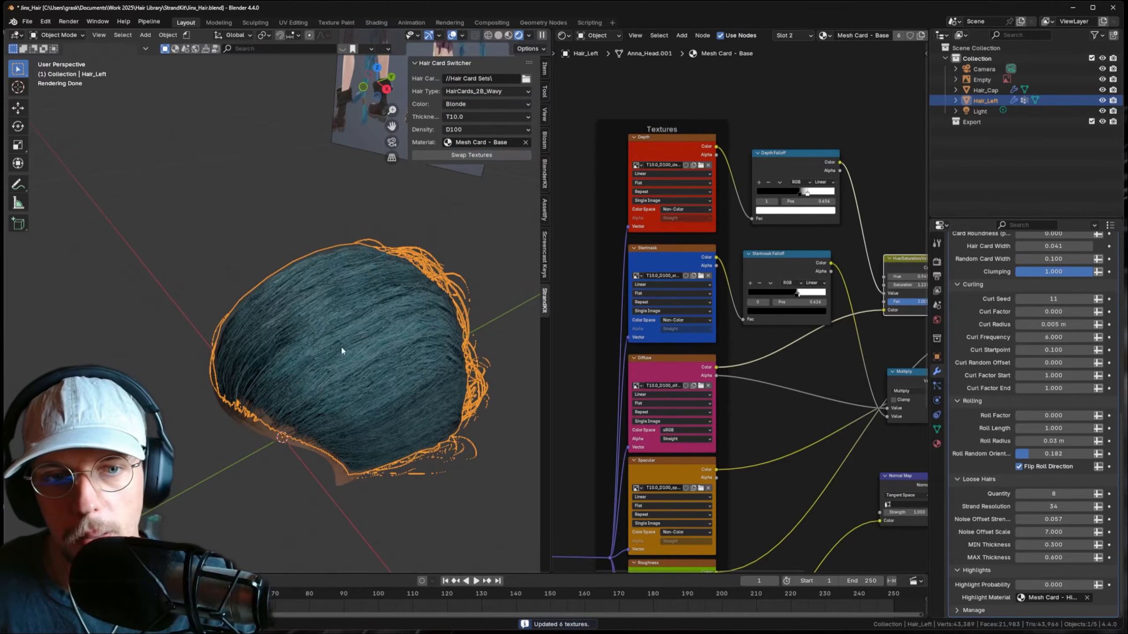
{"action": "middle_click_drag", "start_coordinate": [340, 346], "coordinate": [349, 431]}
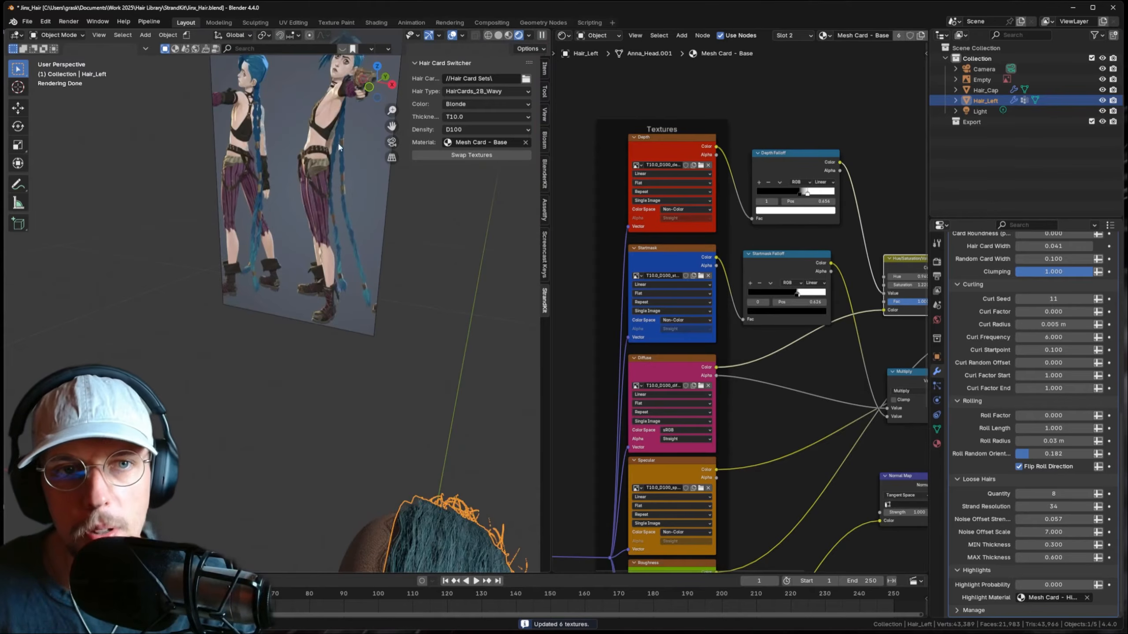
{"action": "middle_click_drag", "start_coordinate": [336, 263], "coordinate": [323, 292]}
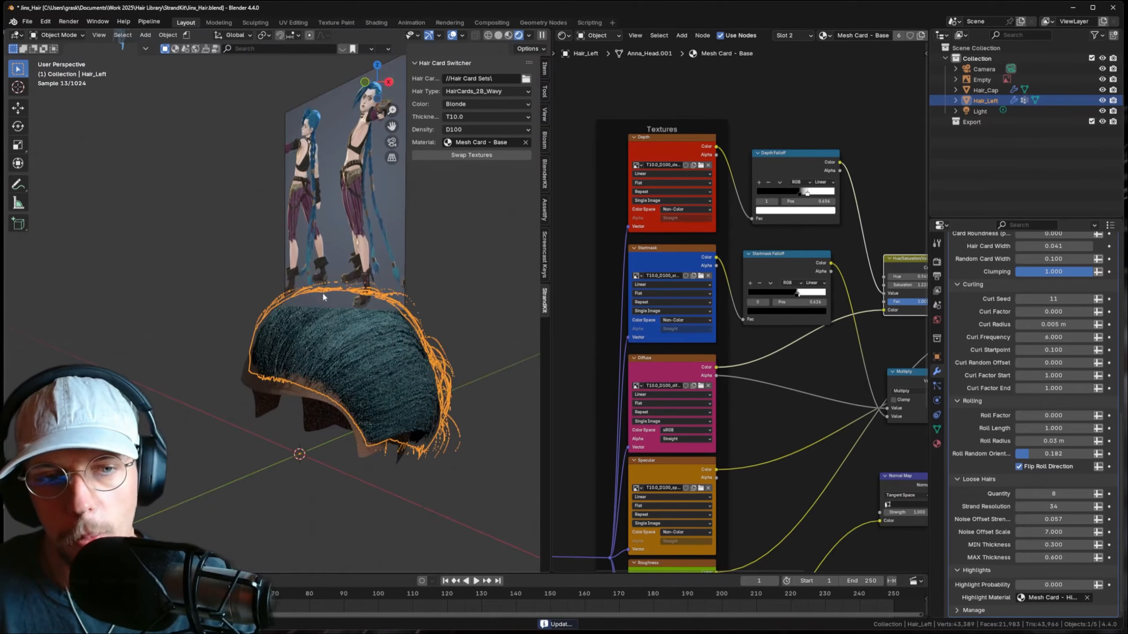
{"action": "mouse_move", "coordinate": [390, 346]}
{"action": "middle_mouse_down"}
{"action": "mouse_move", "coordinate": [372, 361]}
{"action": "mouse_move", "coordinate": [388, 332]}
{"action": "middle_mouse_up"}
- Set the hair card thickness to T5.0 and swap in the thinner textures
{"action": "left_click", "coordinate": [438, 357]}
{"action": "left_click", "coordinate": [387, 331]}
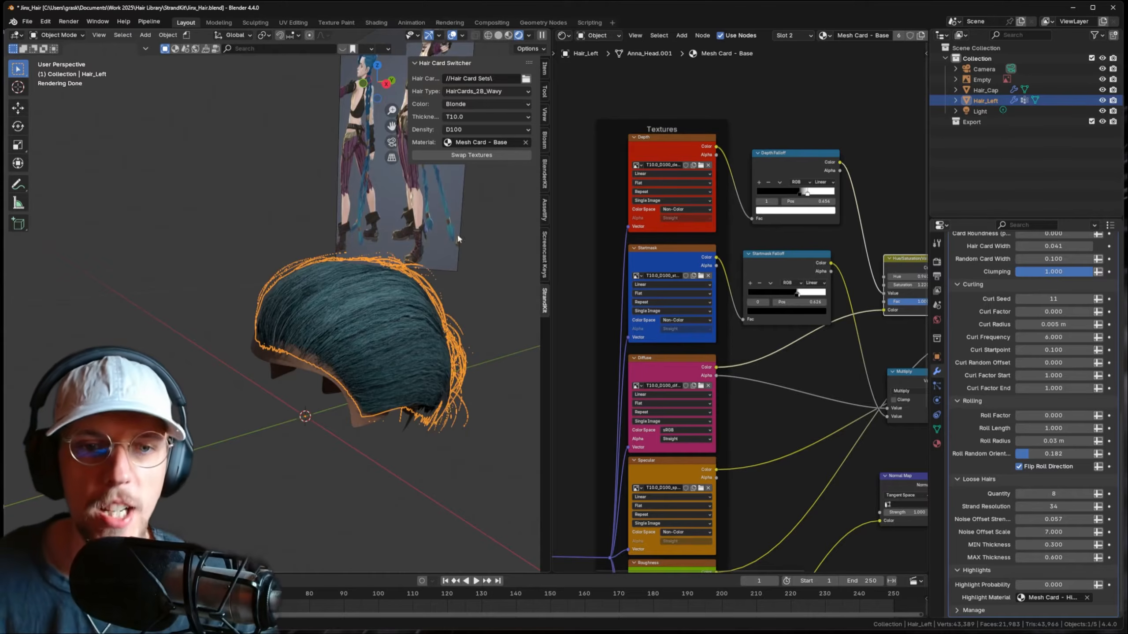
{"action": "left_click", "coordinate": [483, 118]}
{"action": "left_click", "coordinate": [458, 162]}
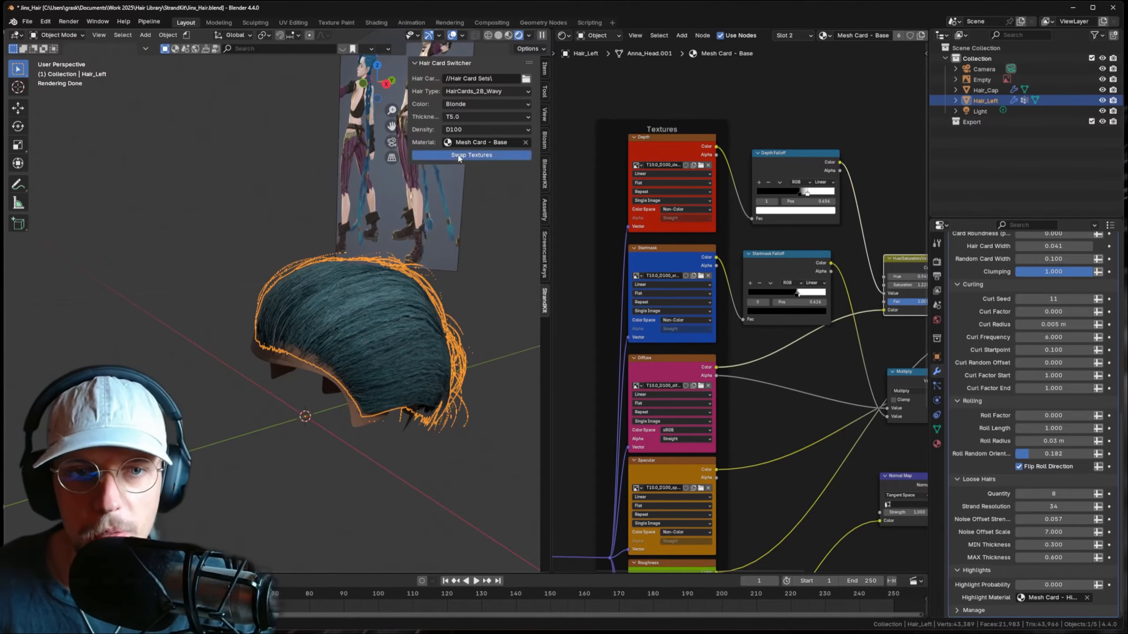
{"action": "left_click", "coordinate": [458, 157]}
{"action": "left_click", "coordinate": [224, 240]}
{"action": "middle_click_drag", "start_coordinate": [347, 306], "coordinate": [392, 295]}
{"action": "left_click", "coordinate": [440, 307]}
{"action": "scroll", "coordinate": [972, 329], "scroll_direction": "up", "scroll_amount": 8}
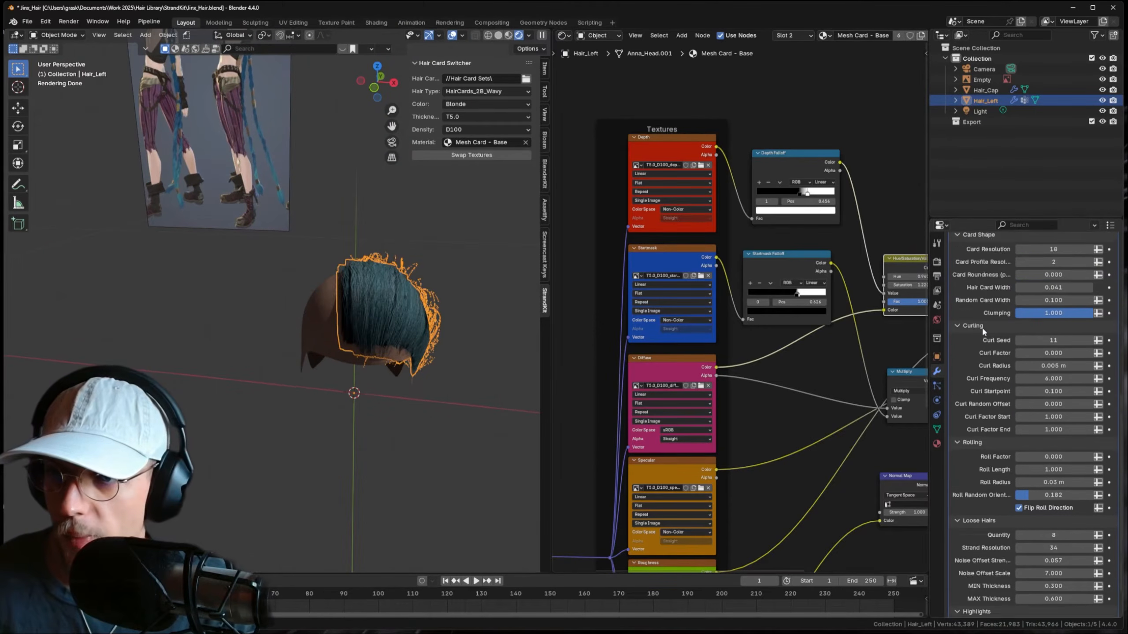
- Try Hair Quantity Multiplier values of 0 and 2, then leave it at 1
{"action": "scroll", "coordinate": [982, 339], "scroll_direction": "up", "scroll_amount": 3}
{"action": "middle_click_drag", "start_coordinate": [428, 309], "coordinate": [386, 322]}
{"action": "scroll", "coordinate": [387, 322], "scroll_direction": "up", "scroll_amount": 4}
{"action": "middle_click_drag", "start_coordinate": [452, 381], "coordinate": [449, 324]}
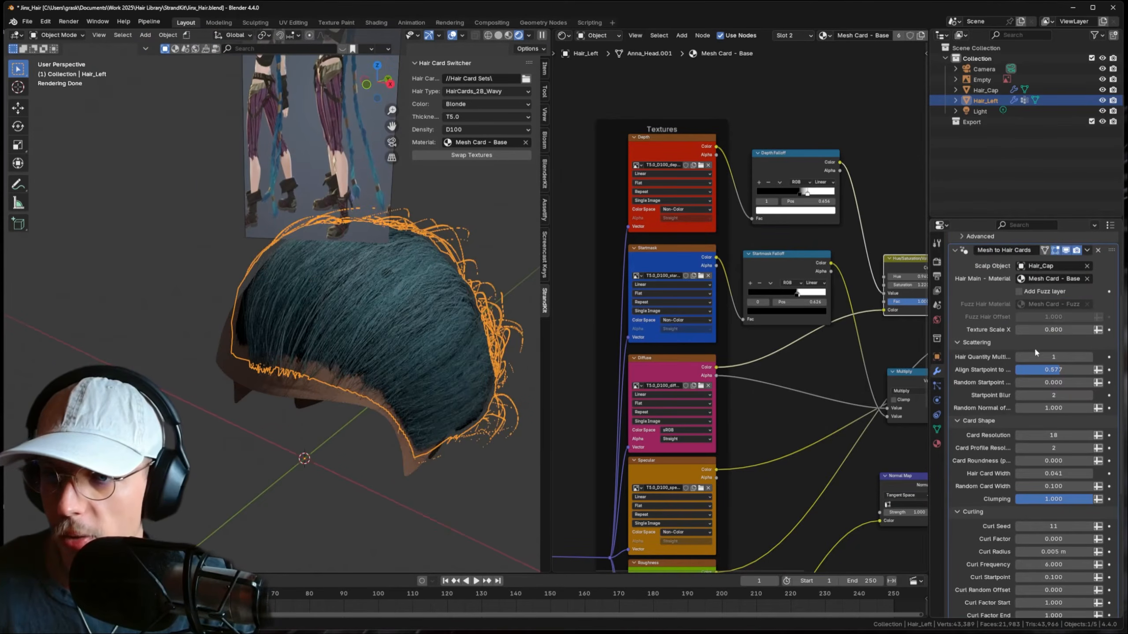
{"action": "left_click", "coordinate": [1019, 358]}
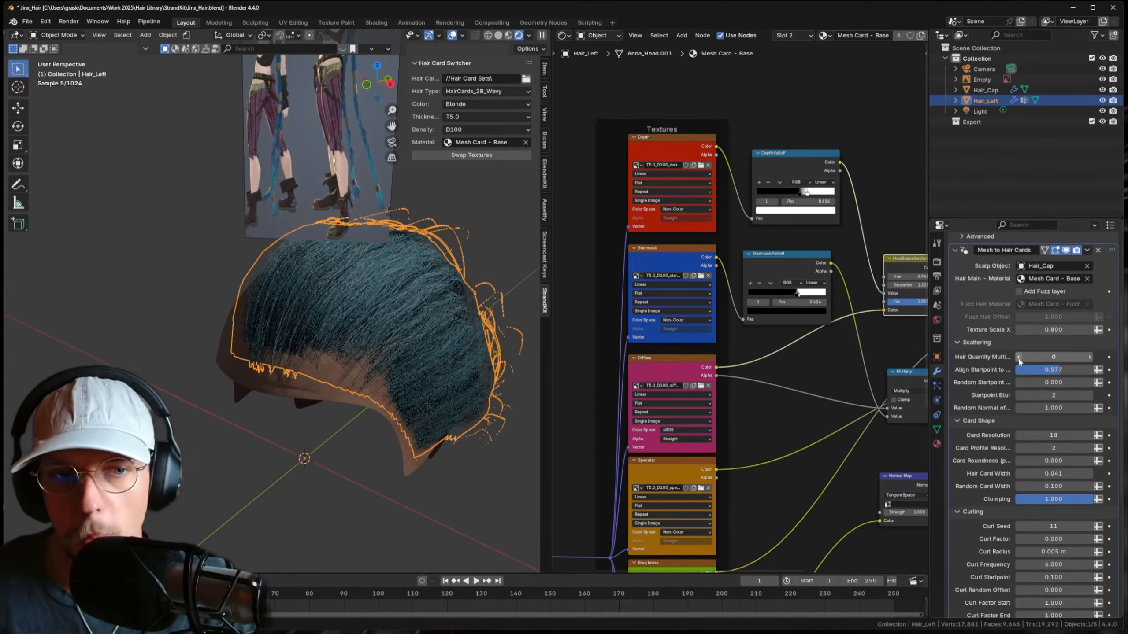
{"action": "left_click", "coordinate": [1089, 358]}
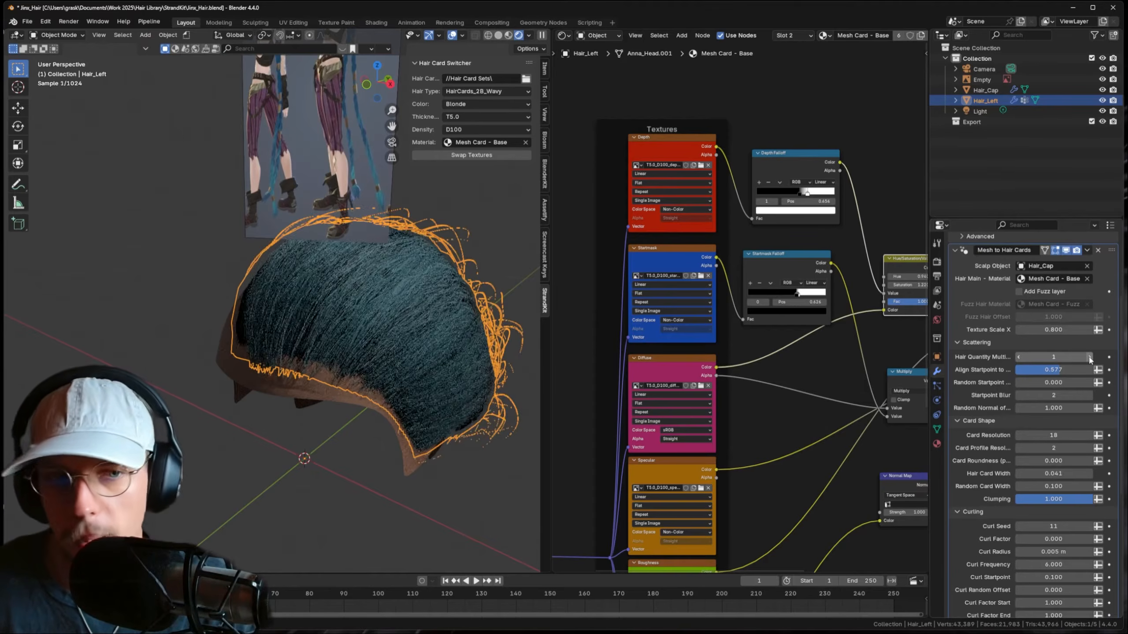
{"action": "left_click", "coordinate": [1089, 357]}
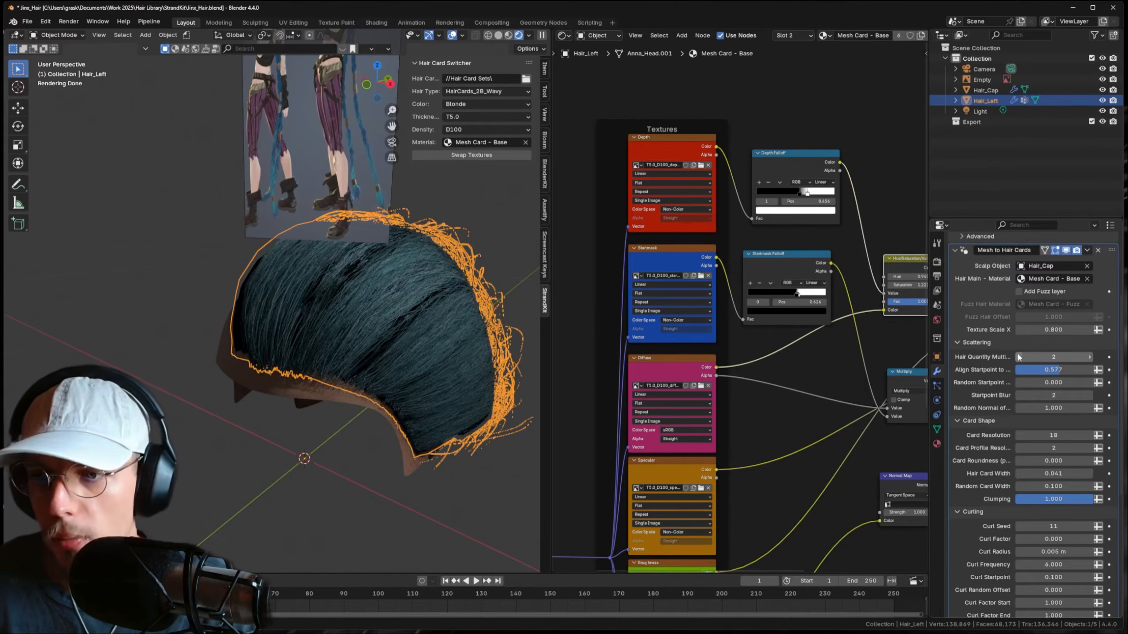
{"action": "left_click", "coordinate": [1018, 358]}
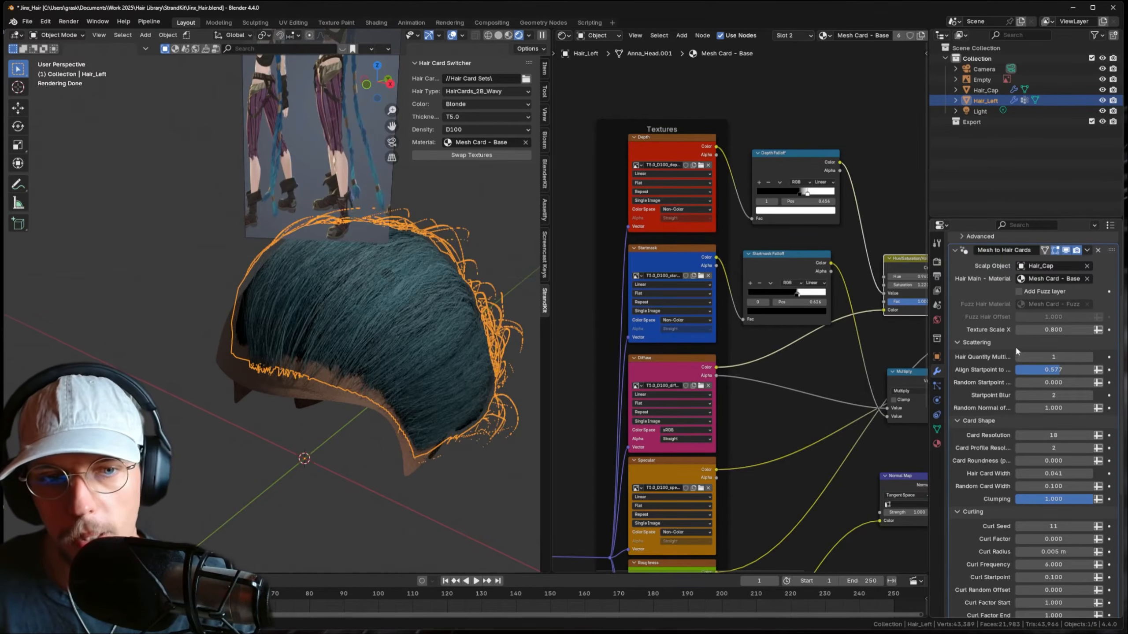
{"action": "middle_click_drag", "start_coordinate": [376, 385], "coordinate": [362, 296]}
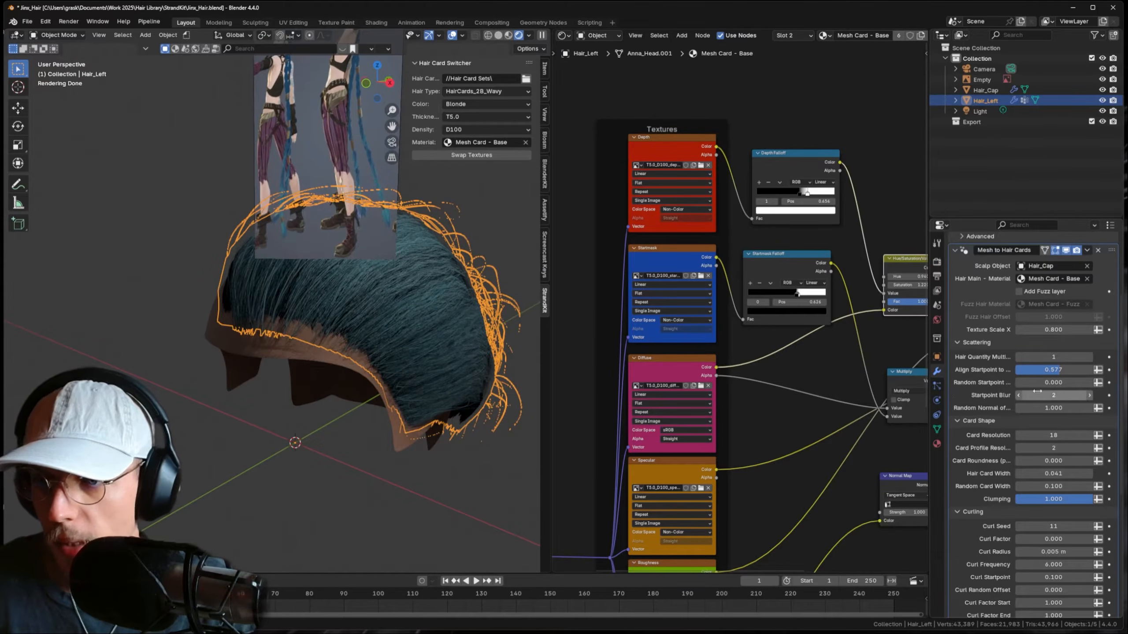
- Test Startpoint Blur at 4, 0 and 2, settling on 1
{"action": "left_click", "coordinate": [1089, 395]}
{"action": "left_click", "coordinate": [1089, 395]}
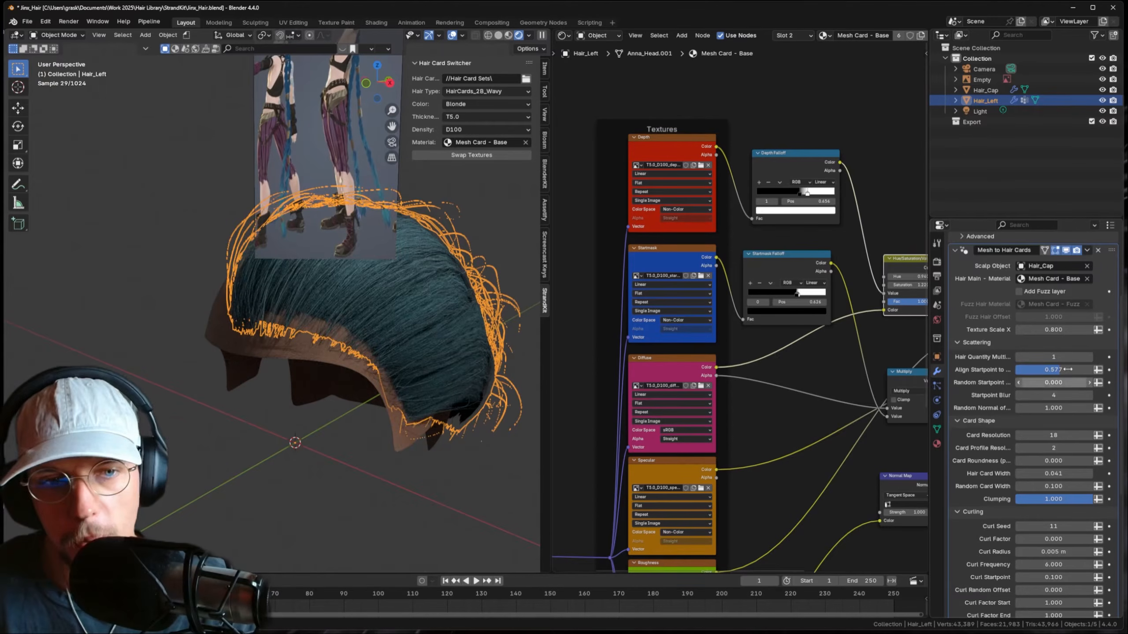
{"action": "left_click", "coordinate": [1020, 395]}
{"action": "left_click", "coordinate": [1019, 395]}
{"action": "left_click", "coordinate": [1020, 395]}
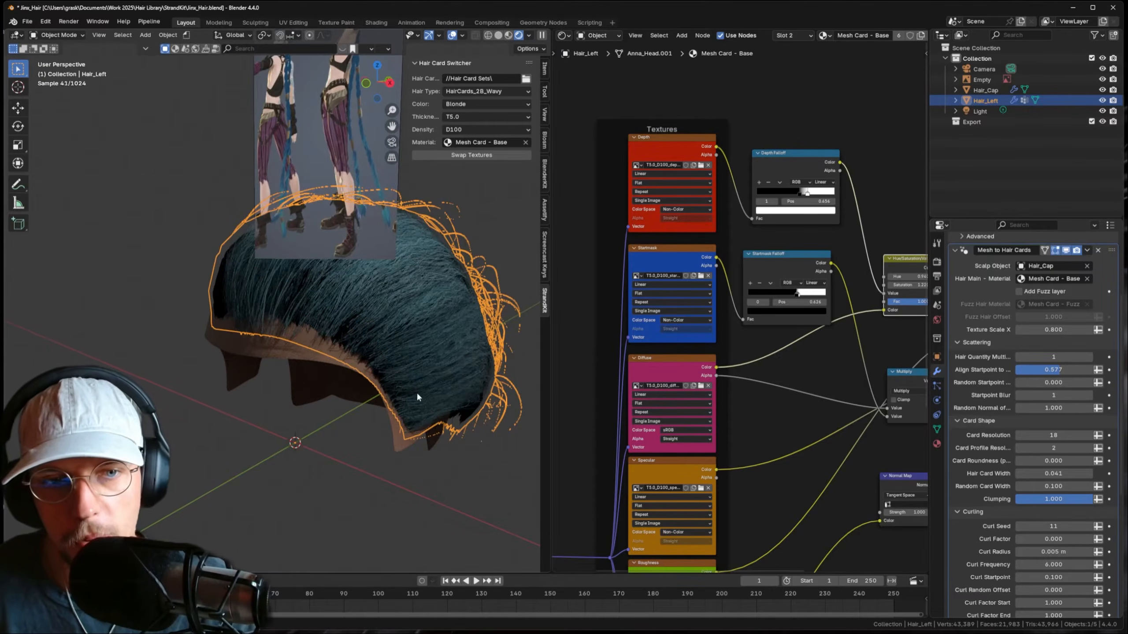
{"action": "key", "text": "d"}
{"action": "left_click_drag", "start_coordinate": [425, 386], "coordinate": [201, 264]}
{"action": "right_click_drag", "start_coordinate": [226, 277], "coordinate": [456, 390]}
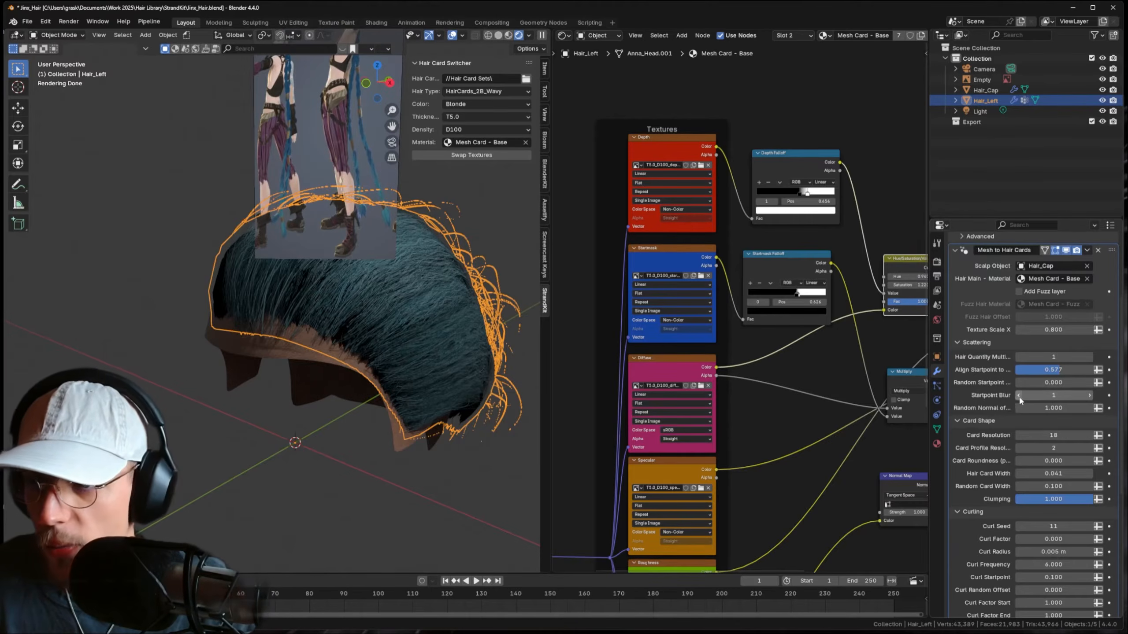
{"action": "left_click_drag", "start_coordinate": [1057, 396], "coordinate": [1036, 392]}
{"action": "left_click", "coordinate": [1089, 395]}
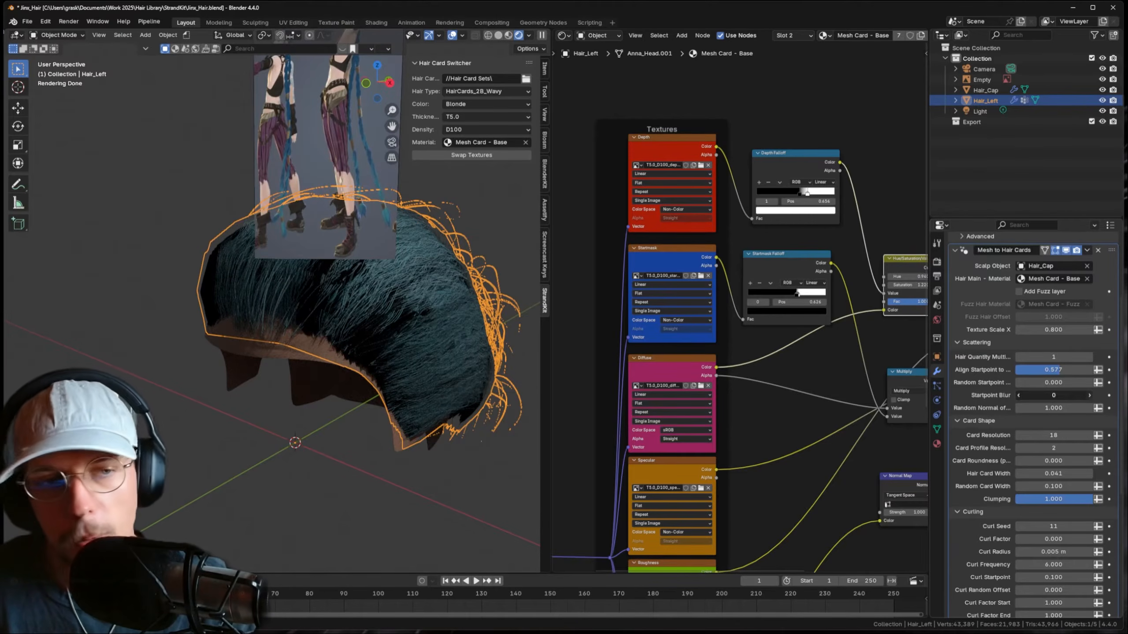
{"action": "left_click", "coordinate": [1089, 395]}
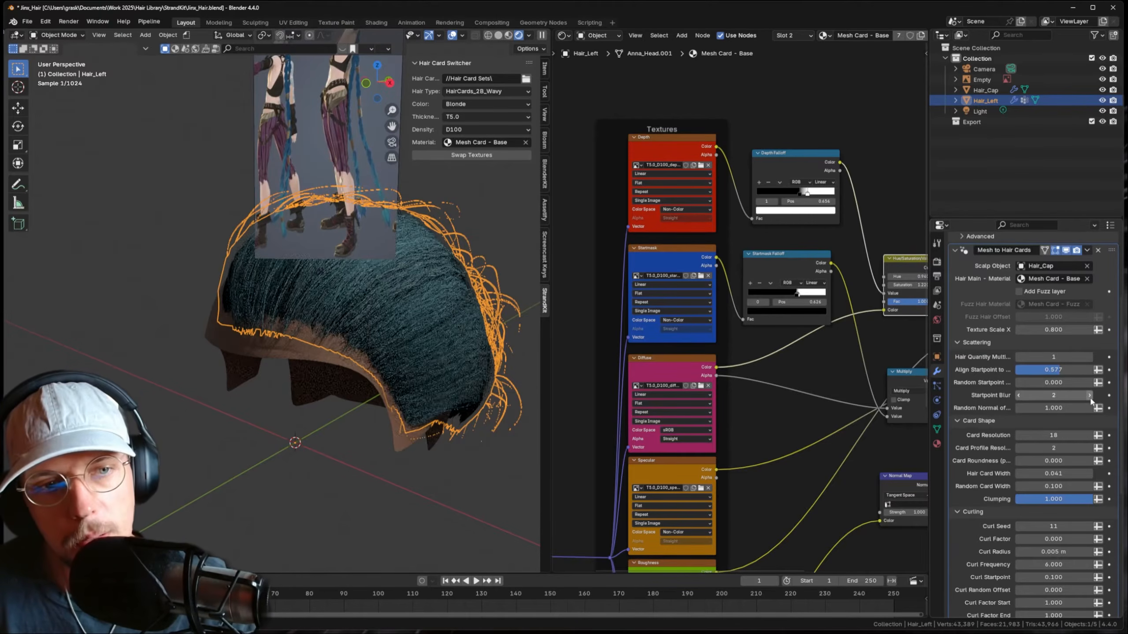
{"action": "left_click", "coordinate": [1018, 395]}
- Raise Random Startpoint to 2.100 and bring up the Render properties
{"action": "left_click_drag", "start_coordinate": [1053, 382], "coordinate": [1012, 372]}
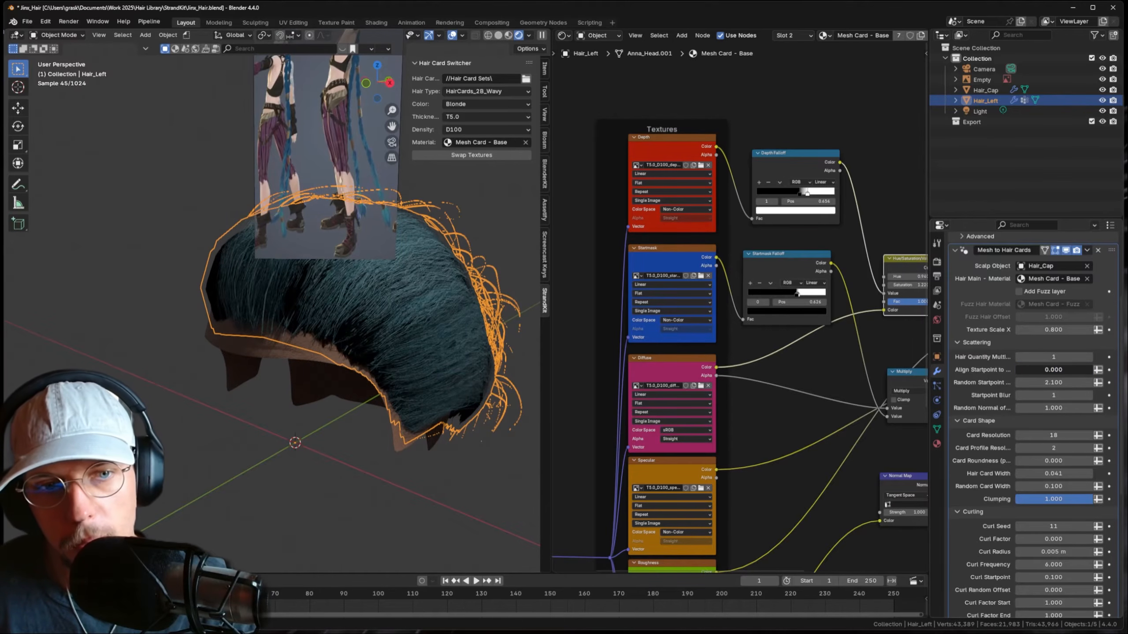
{"action": "middle_click_drag", "start_coordinate": [374, 304], "coordinate": [329, 318]}
{"action": "left_click", "coordinate": [937, 261]}
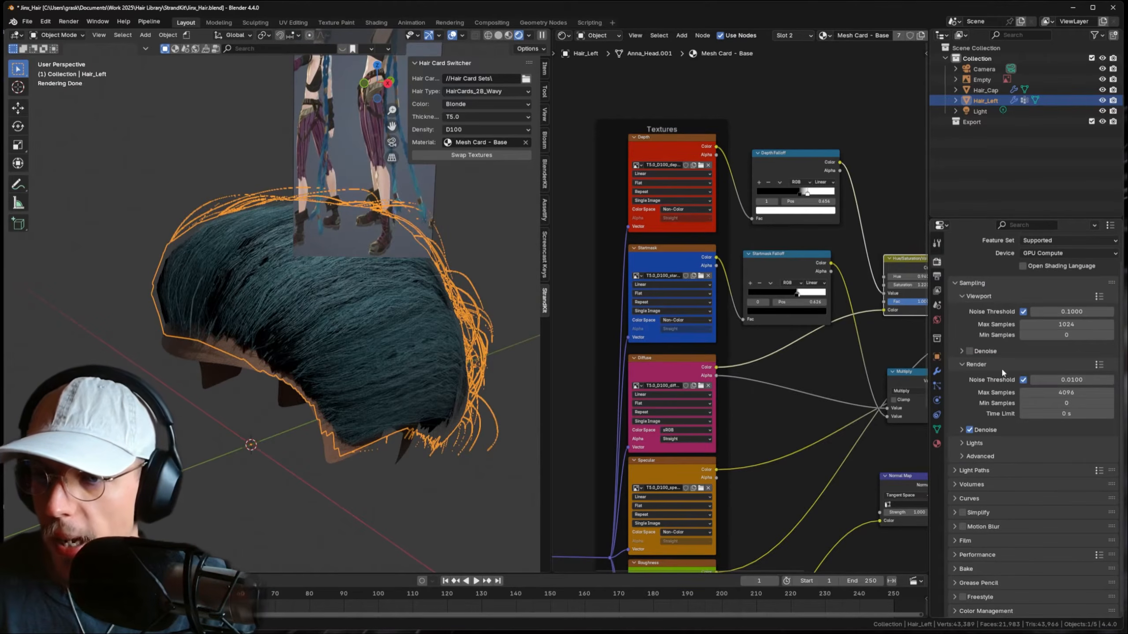
- Set the Light Paths Transparent max bounces to 24
{"action": "left_click", "coordinate": [973, 470]}
{"action": "left_click", "coordinate": [1026, 556]}
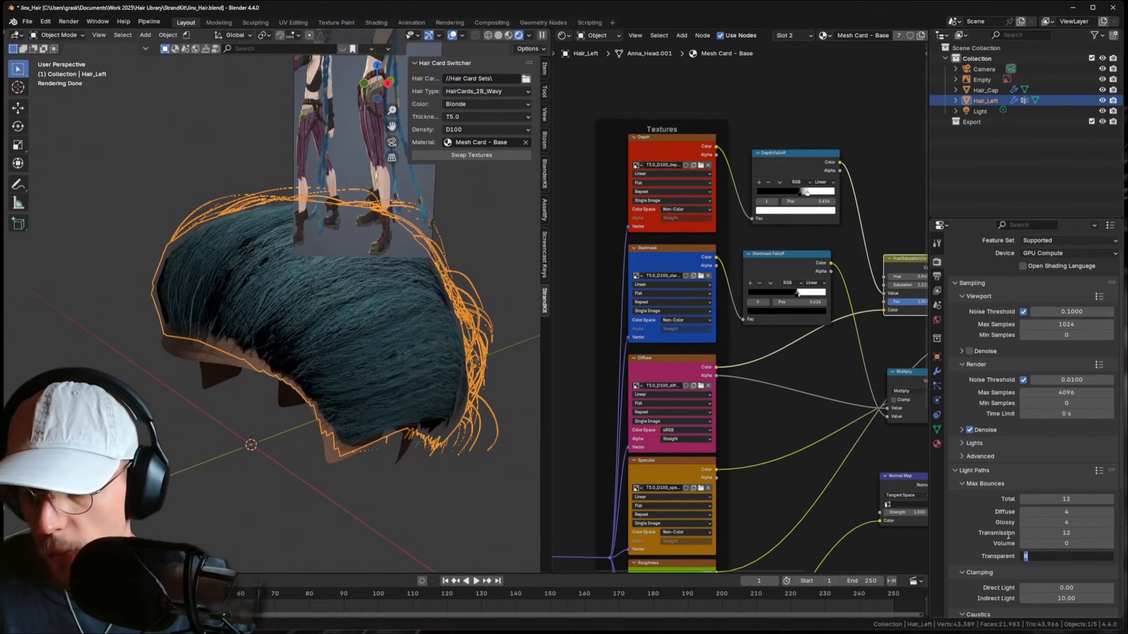
{"action": "type", "text": "24"}
{"action": "key", "text": "Return"}
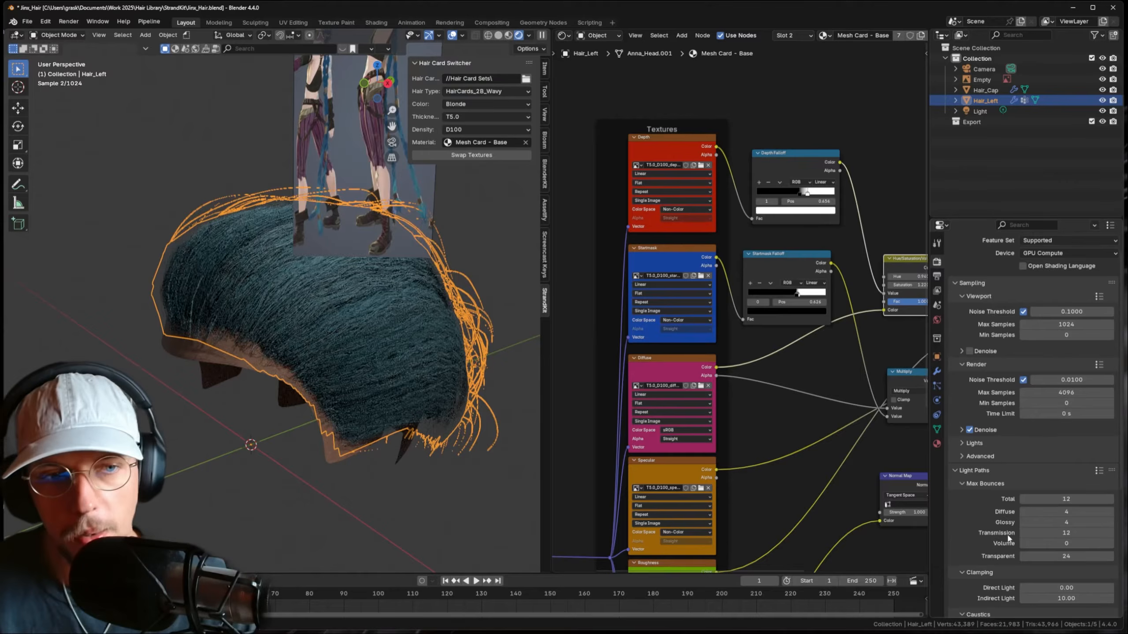
{"action": "left_click", "coordinate": [284, 484]}
{"action": "middle_click_drag", "start_coordinate": [283, 485], "coordinate": [394, 341]}
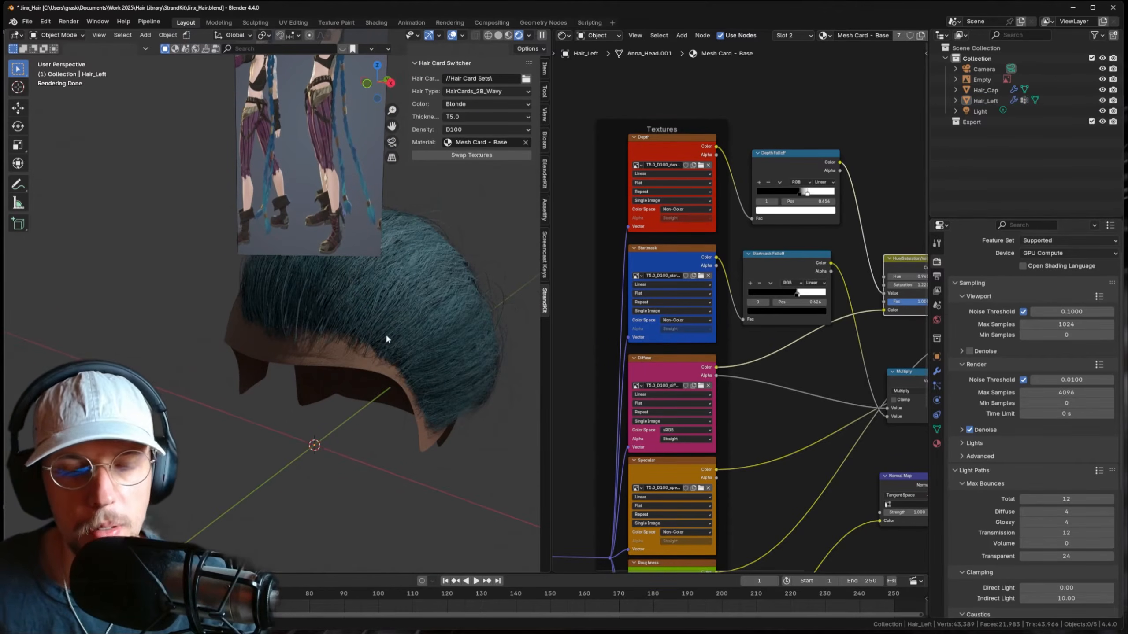
- Reselect Hair_Left and return to its modifier stack with Mesh to Hair Cards collapsed
{"action": "left_click", "coordinate": [447, 342]}
{"action": "middle_click_drag", "start_coordinate": [355, 308], "coordinate": [339, 368]}
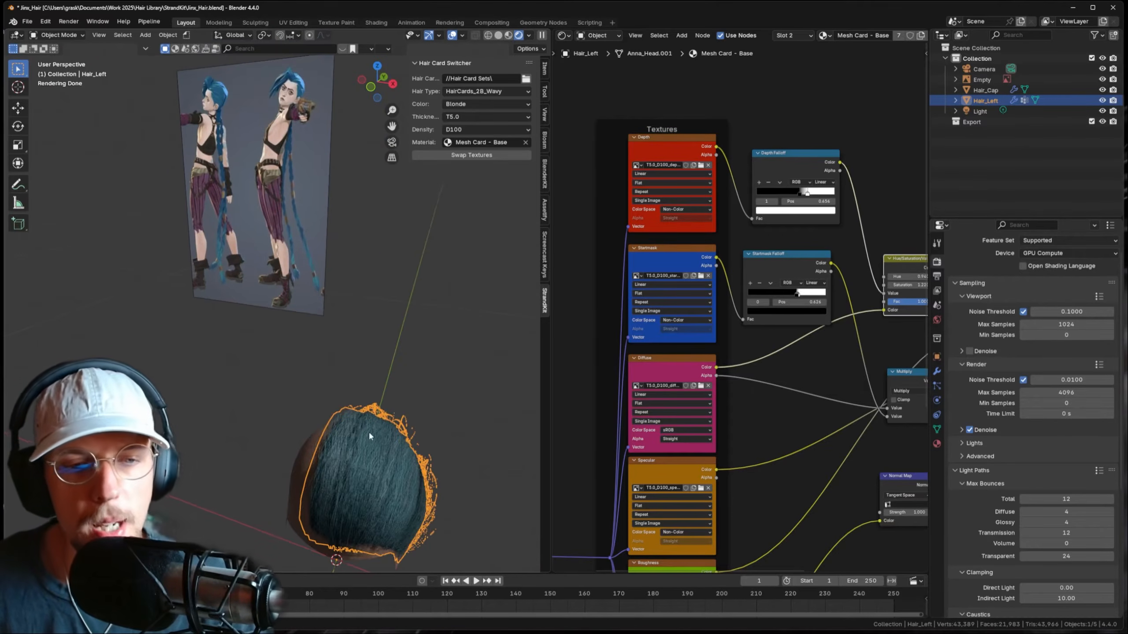
{"action": "middle_click_drag", "start_coordinate": [368, 430], "coordinate": [409, 385]}
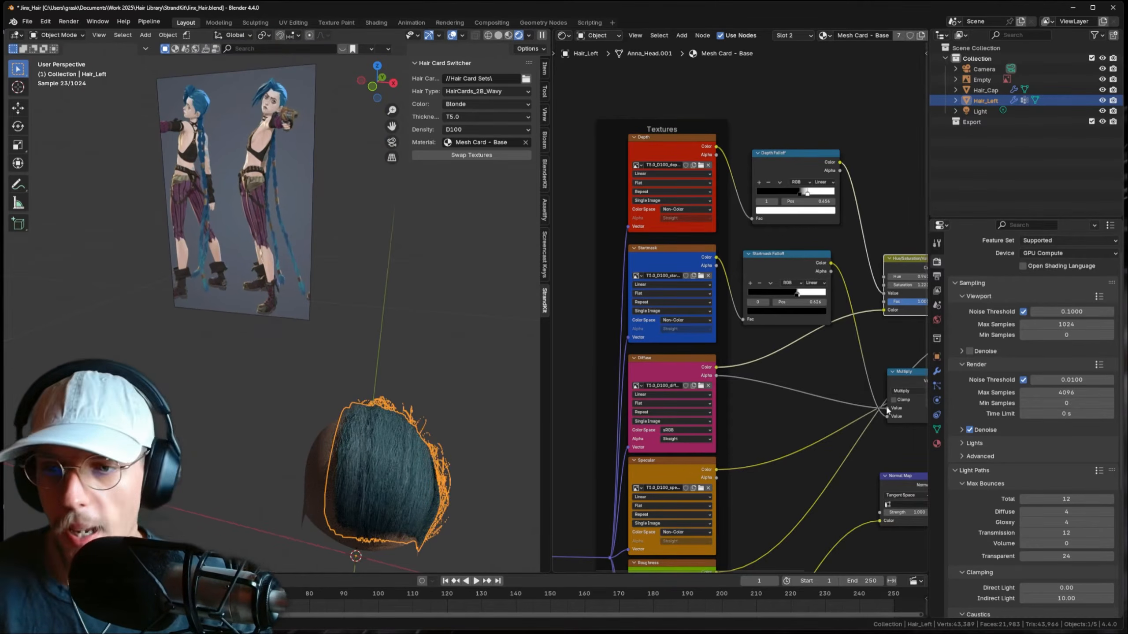
{"action": "left_click", "coordinate": [937, 371]}
{"action": "scroll", "coordinate": [977, 353], "scroll_direction": "up", "scroll_amount": 2}
{"action": "left_click", "coordinate": [954, 370]}
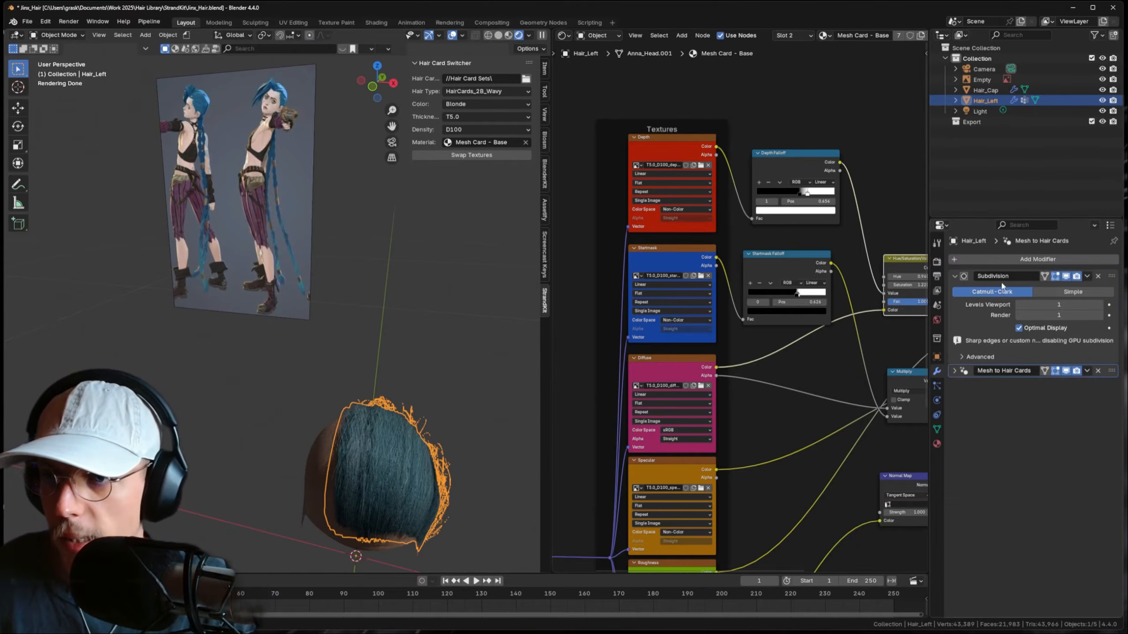
- Hide the Subdivision modifier in the viewport, toggle Edit Mode, then delete it
{"action": "left_click", "coordinate": [956, 276]}
{"action": "left_click", "coordinate": [1066, 277]}
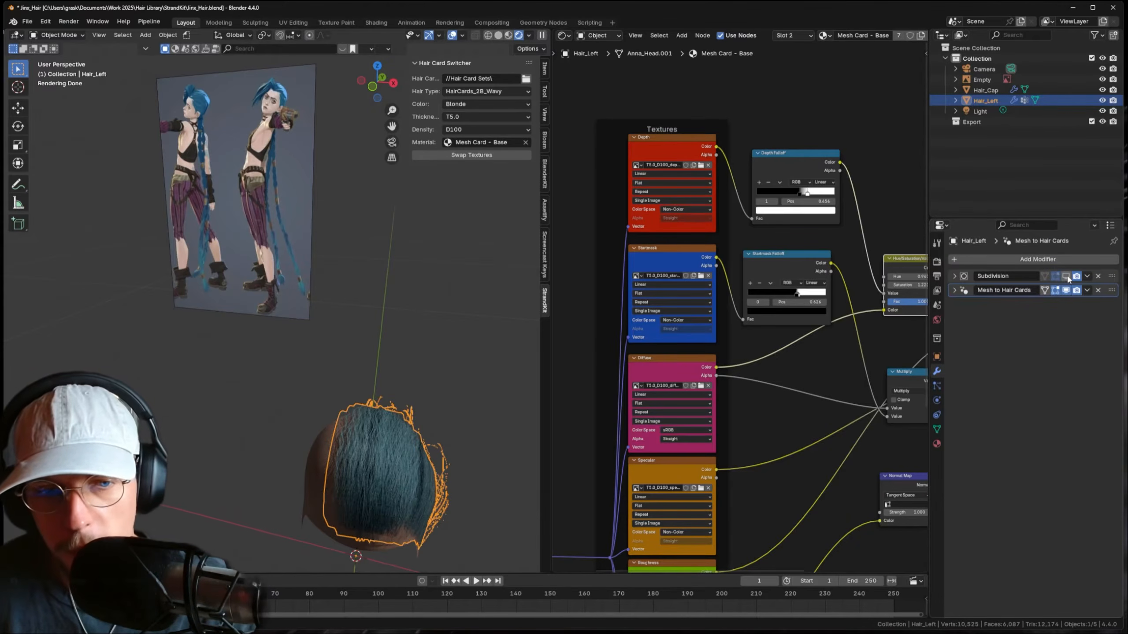
{"action": "middle_click_drag", "start_coordinate": [444, 347], "coordinate": [422, 386]}
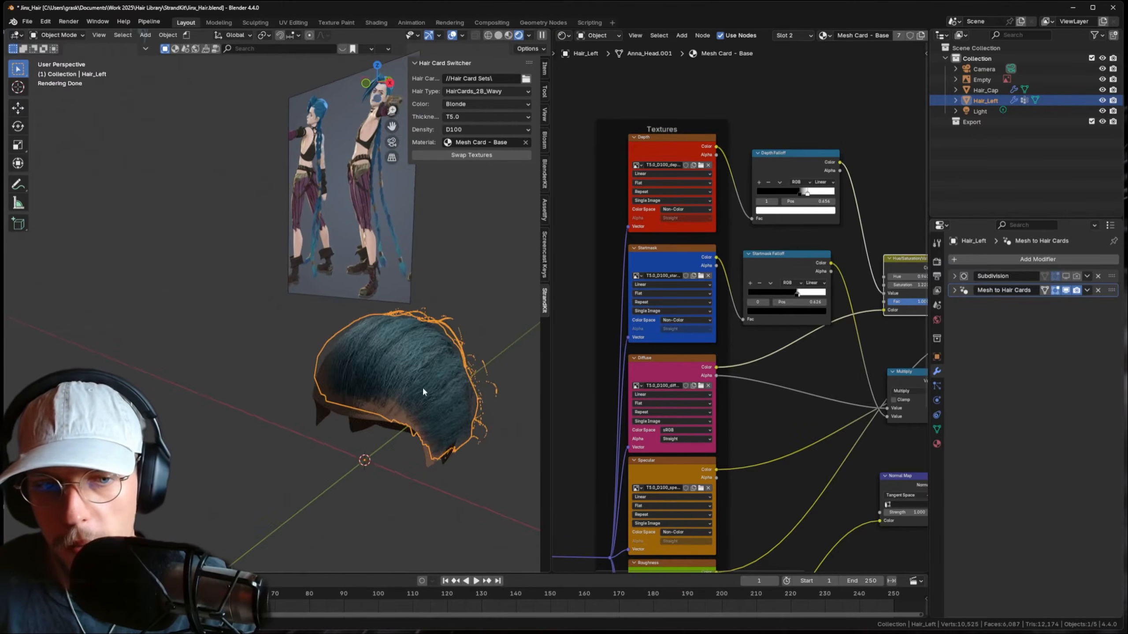
{"action": "scroll", "coordinate": [422, 389], "scroll_direction": "up", "scroll_amount": 2}
{"action": "key", "text": "Tab"}
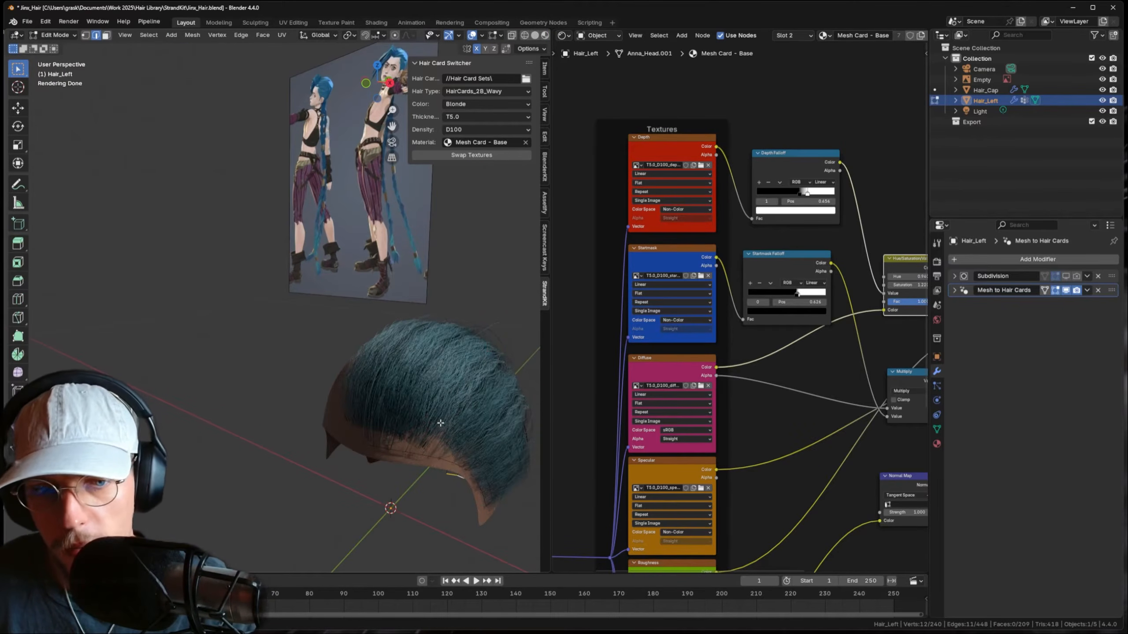
{"action": "key", "text": "Tab"}
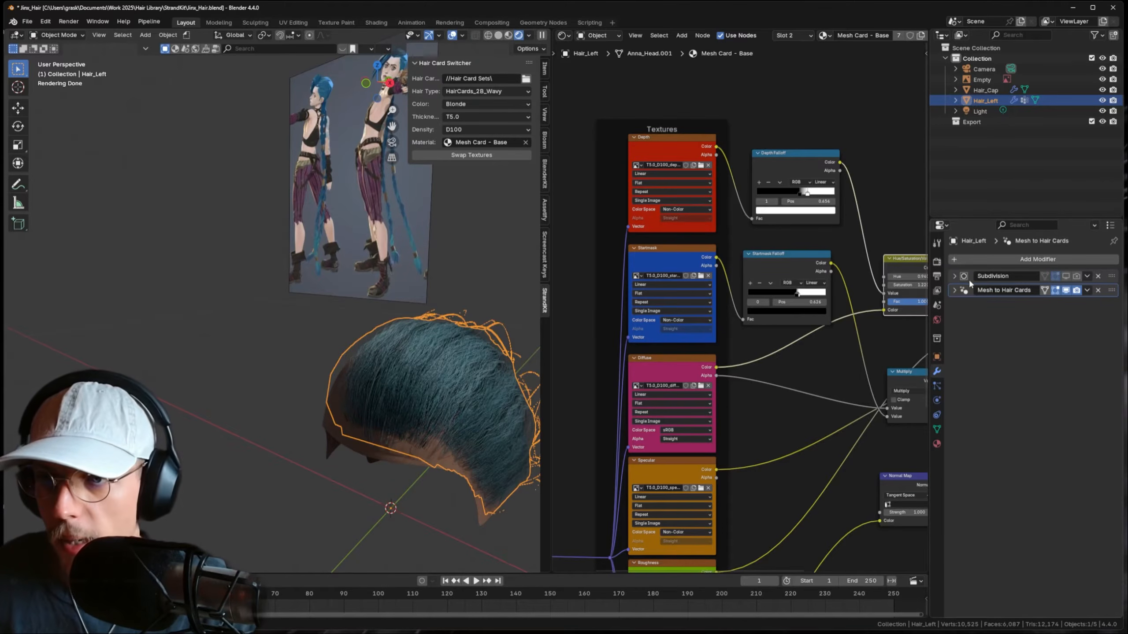
{"action": "left_click", "coordinate": [954, 276]}
{"action": "left_click", "coordinate": [953, 277]}
{"action": "left_click", "coordinate": [1097, 276]}
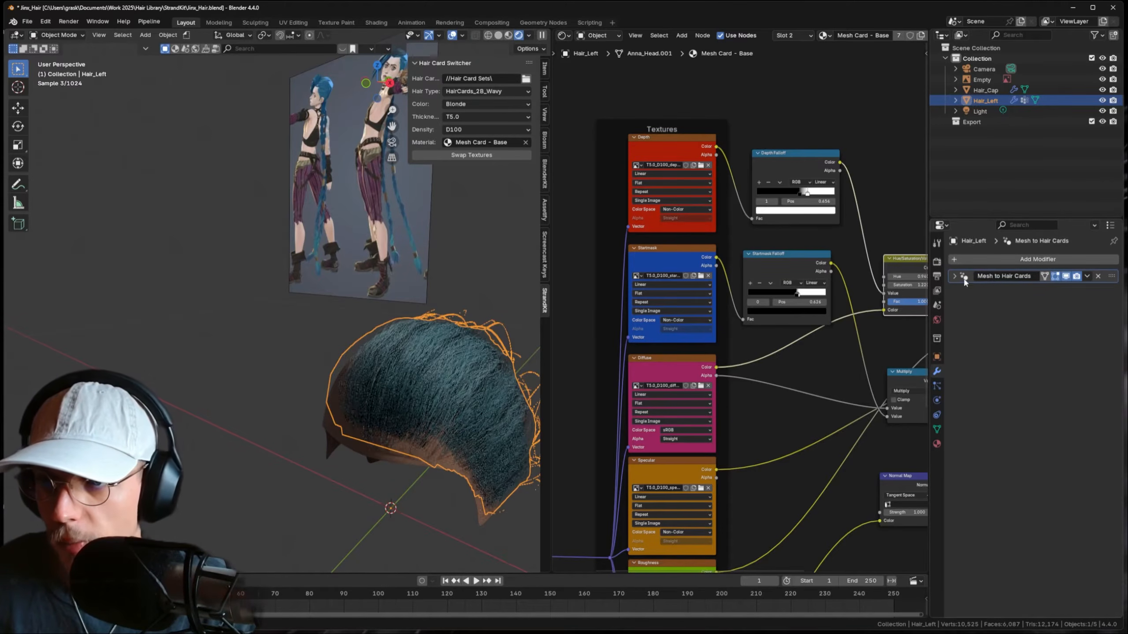
- Raise the Mesh to Hair Cards Hair Quantity Multiplier from 1 to 2
{"action": "left_click", "coordinate": [955, 276]}
{"action": "left_click", "coordinate": [1089, 383]}
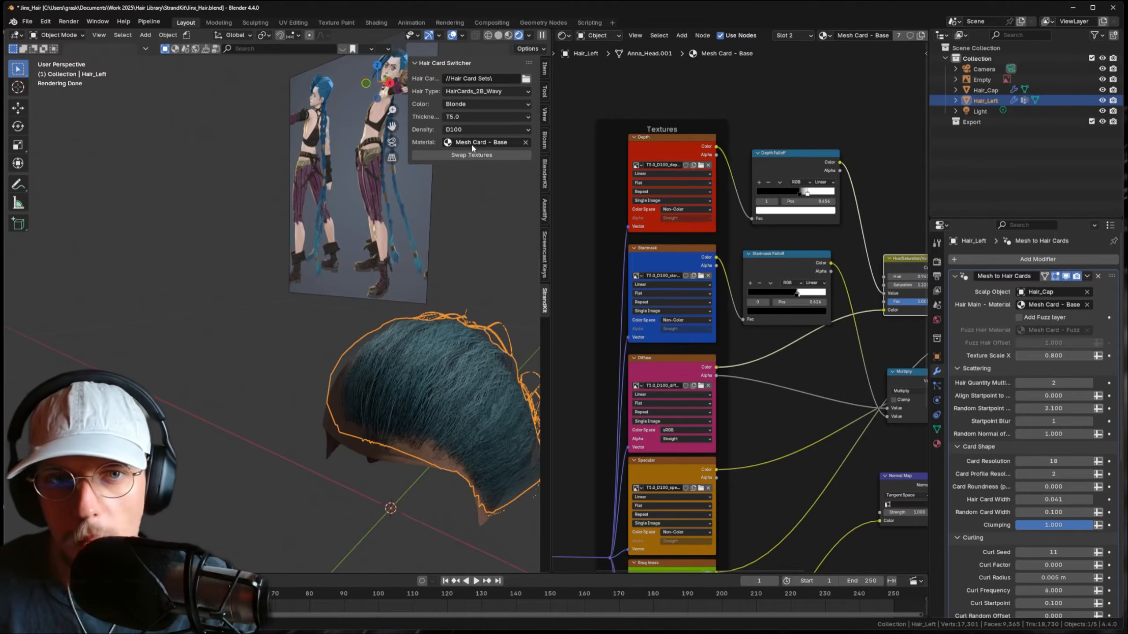
{"action": "left_click", "coordinate": [474, 106]}
- Try HairCards_1B_Straight, then swap to HairCards_1C_Straight textures
{"action": "left_click", "coordinate": [482, 91]}
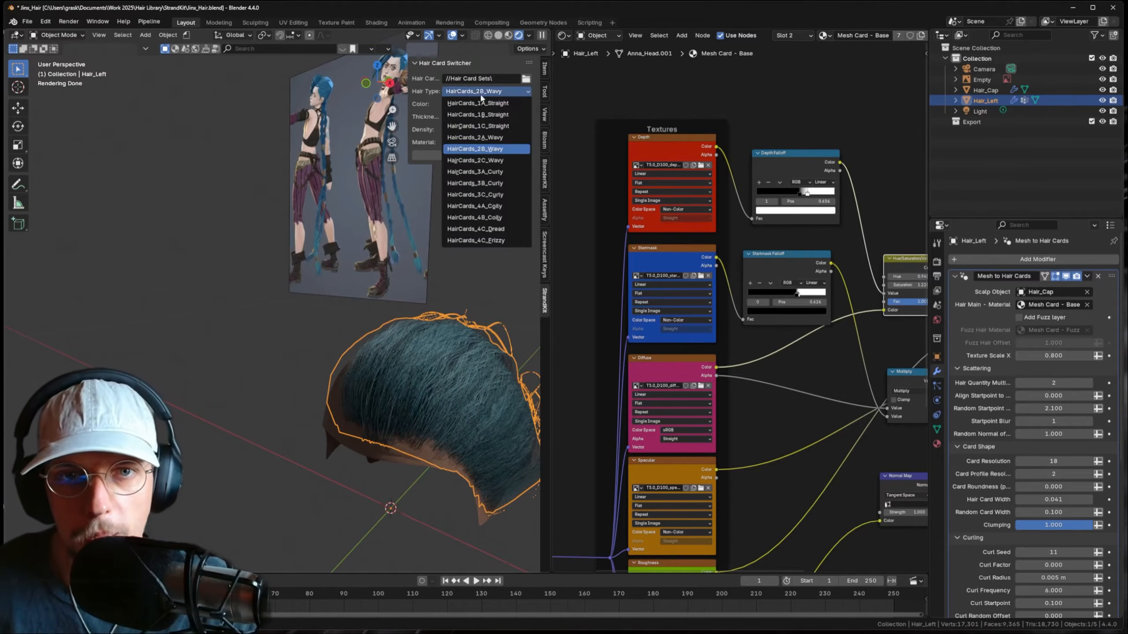
{"action": "left_click", "coordinate": [489, 116]}
{"action": "left_click", "coordinate": [486, 155]}
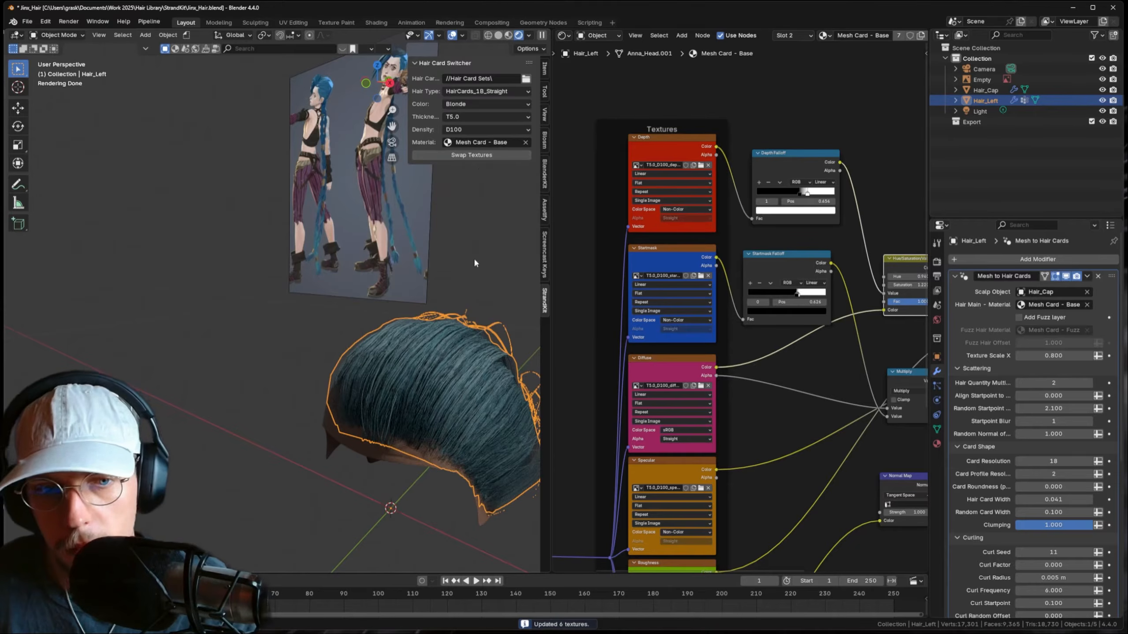
{"action": "left_click", "coordinate": [475, 92]}
{"action": "left_click", "coordinate": [481, 139]}
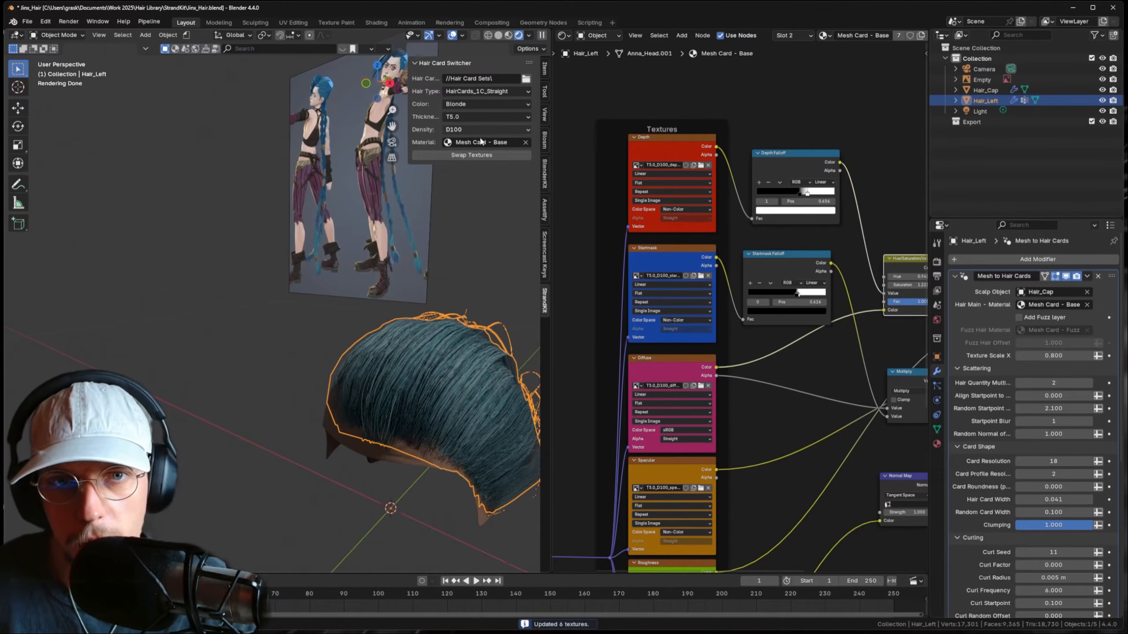
{"action": "left_click", "coordinate": [480, 155]}
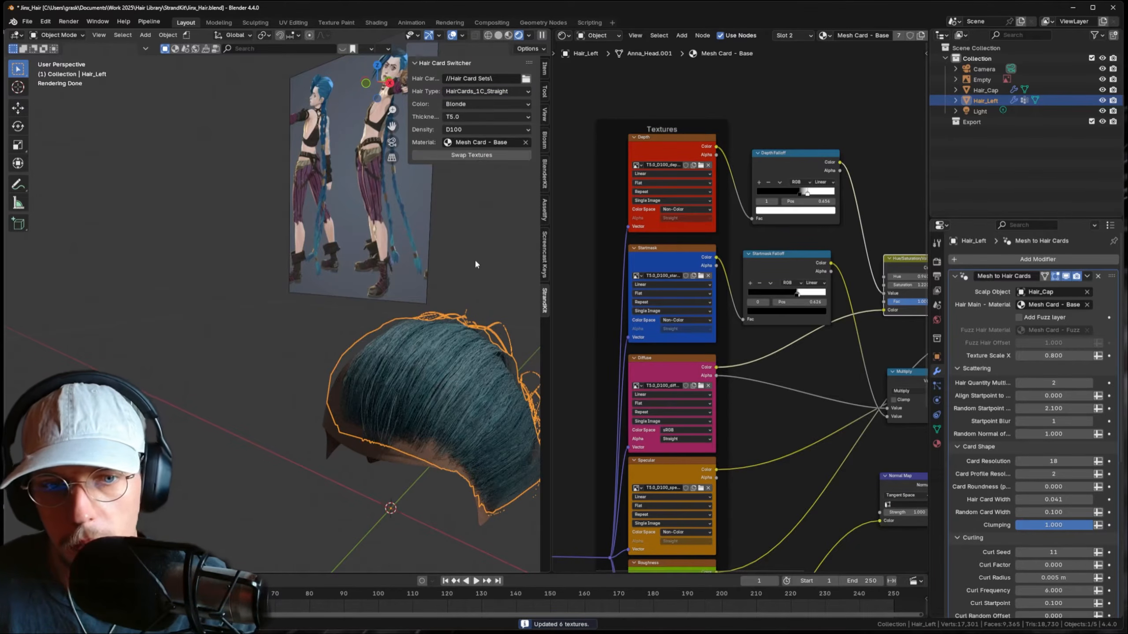
{"action": "left_click", "coordinate": [489, 291]}
{"action": "left_click", "coordinate": [441, 389]}
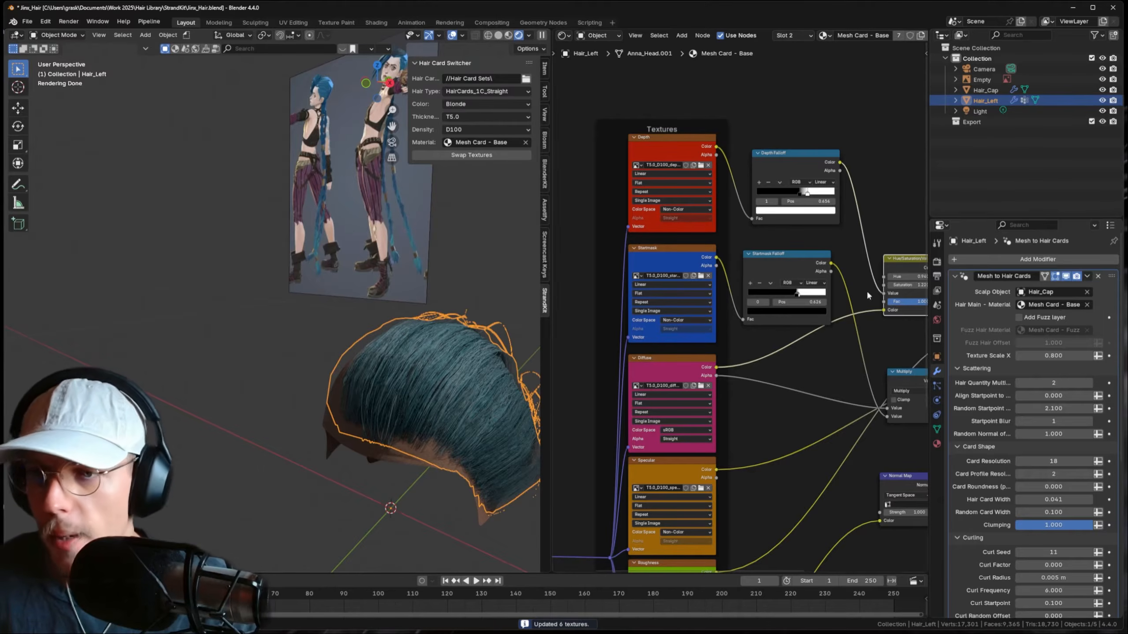
- Add a Mirror modifier at the top of the stack and save Jinx_Hair.blend
{"action": "left_click", "coordinate": [981, 259]}
{"action": "type", "text": "mir"}
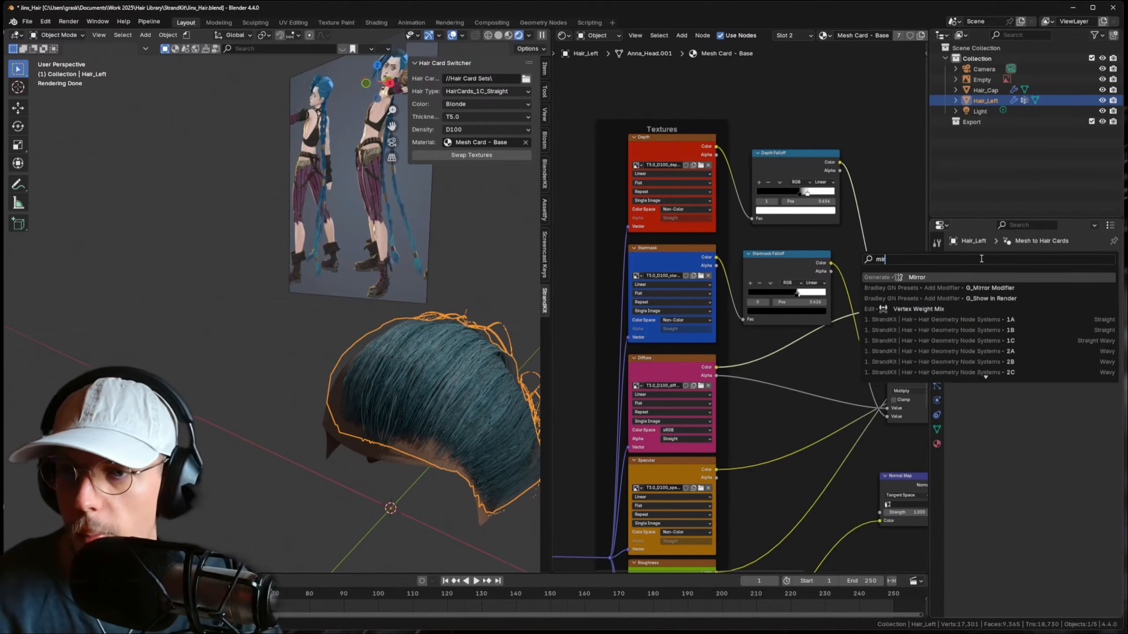
{"action": "key", "text": "Return"}
{"action": "left_click_drag", "start_coordinate": [1109, 289], "coordinate": [1107, 265]}
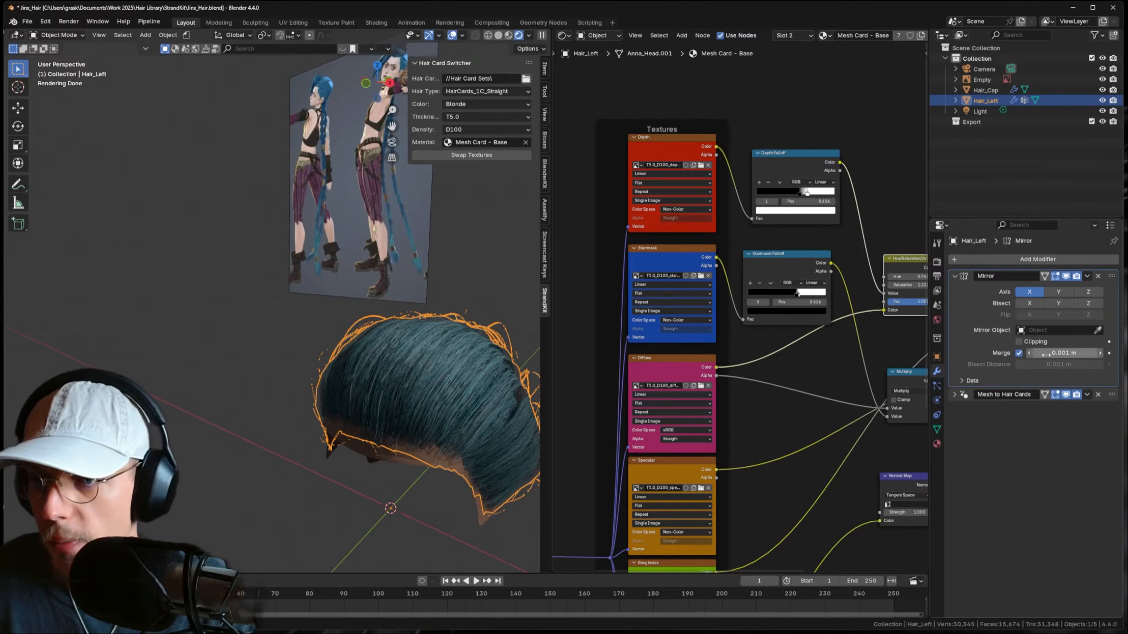
{"action": "left_click_drag", "start_coordinate": [1046, 354], "coordinate": [1057, 353]}
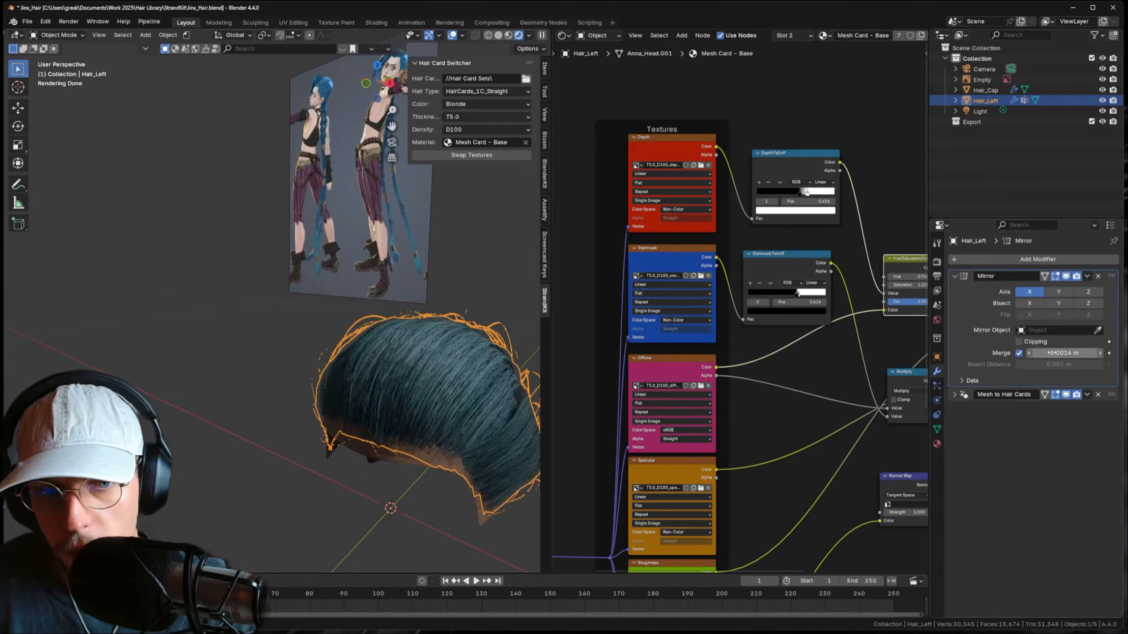
{"action": "middle_click_drag", "start_coordinate": [391, 338], "coordinate": [360, 308]}
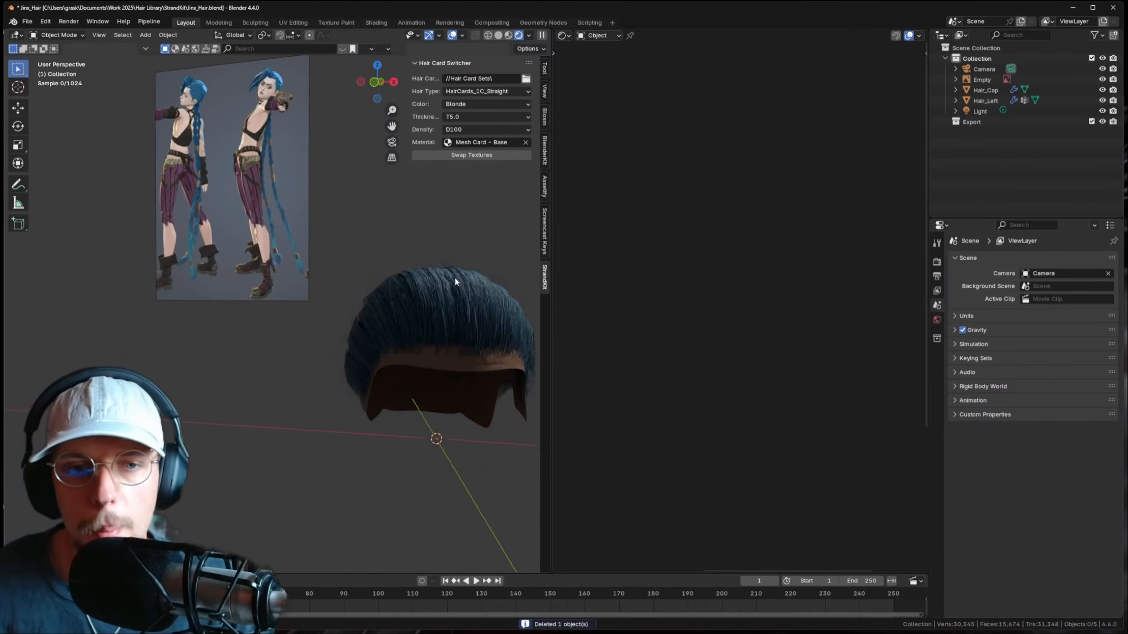
{"action": "middle_click_drag", "start_coordinate": [454, 280], "coordinate": [395, 285], "text": "shift"}
{"action": "right_click", "coordinate": [432, 351]}
{"action": "key", "text": "ctrl+s"}
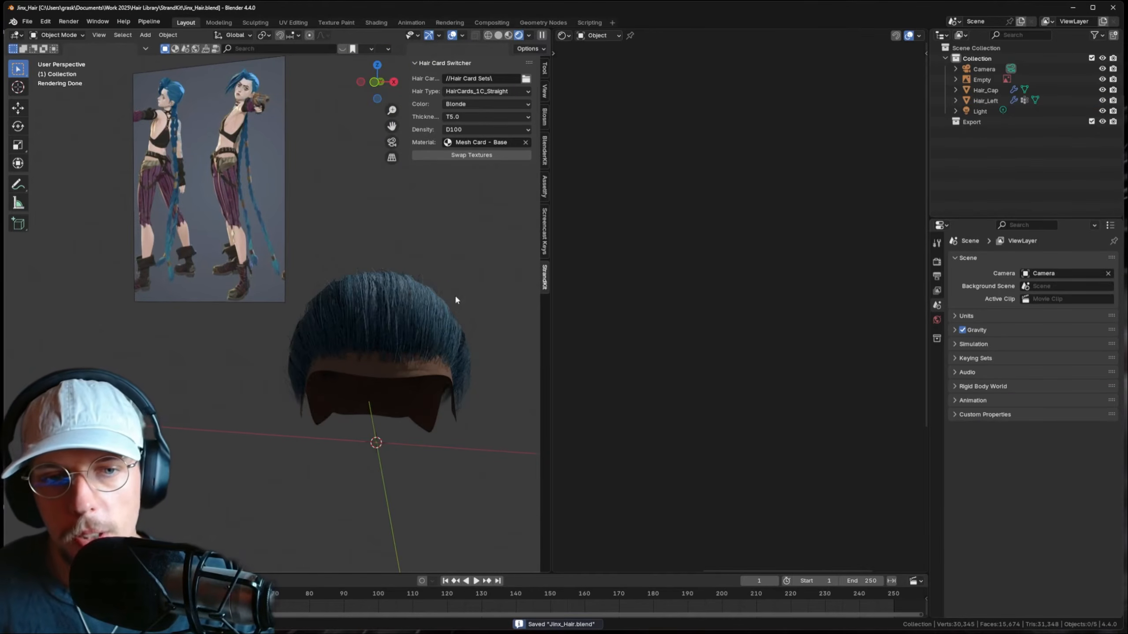
- Light the world with a Sky Texture and enlarge its sun size
{"action": "left_click", "coordinate": [563, 35]}
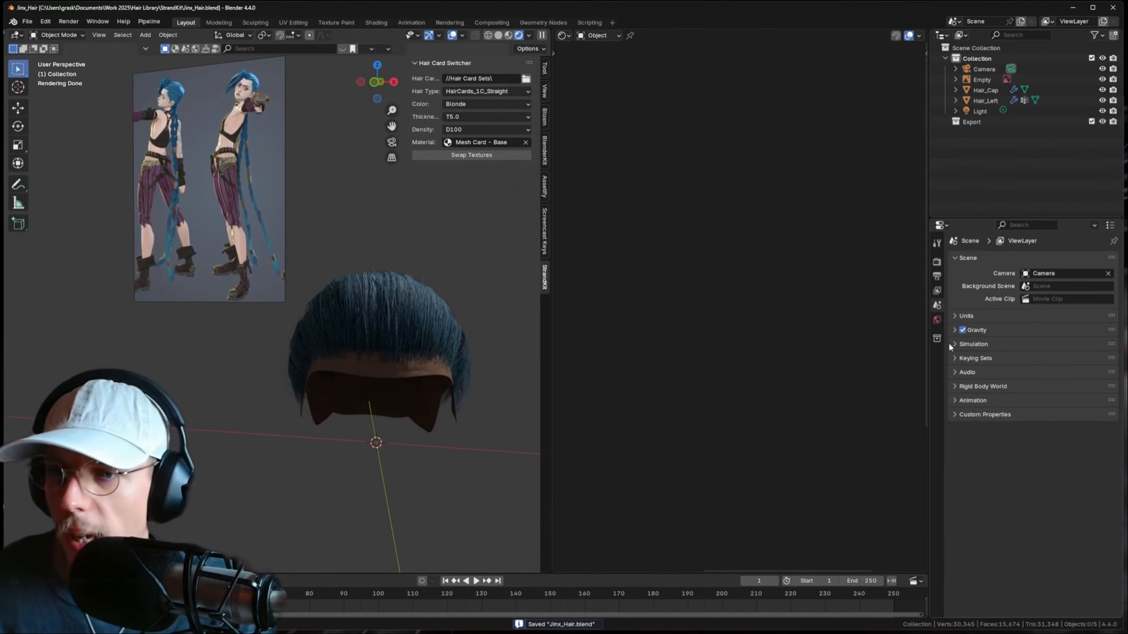
{"action": "left_click", "coordinate": [937, 320]}
{"action": "left_click", "coordinate": [1020, 325]}
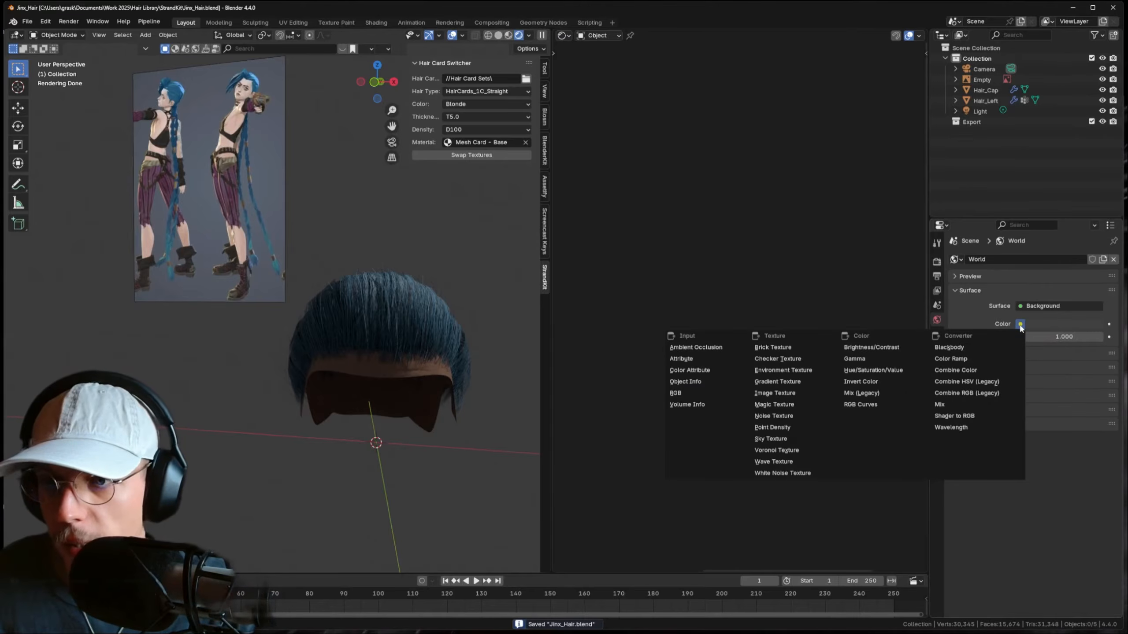
{"action": "left_click", "coordinate": [788, 438]}
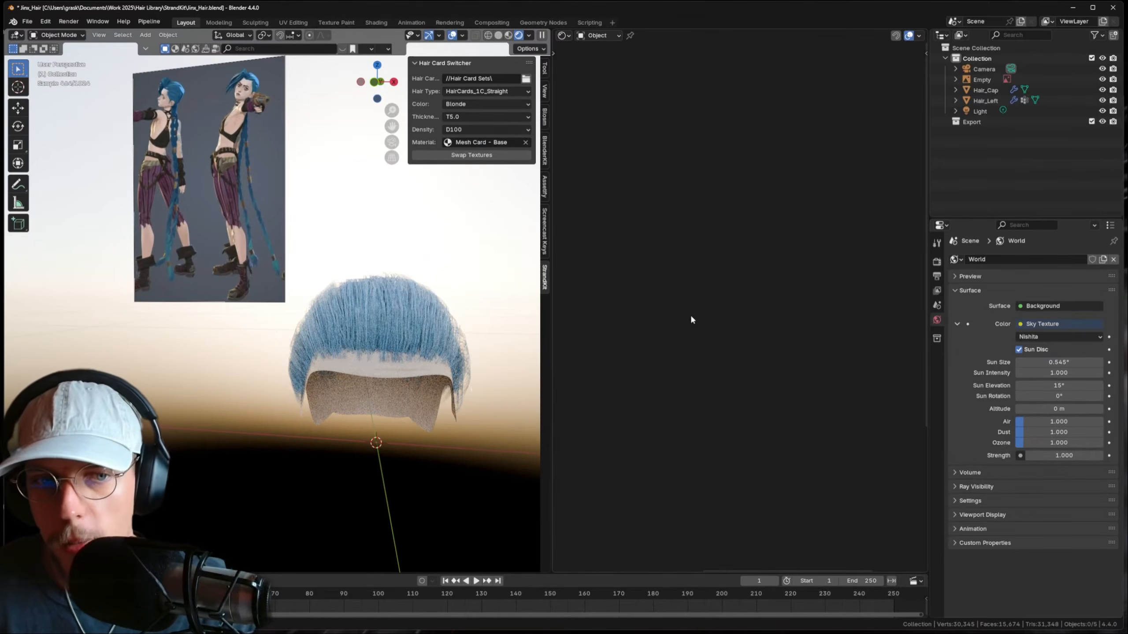
{"action": "left_click_drag", "start_coordinate": [1053, 362], "coordinate": [1113, 396]}
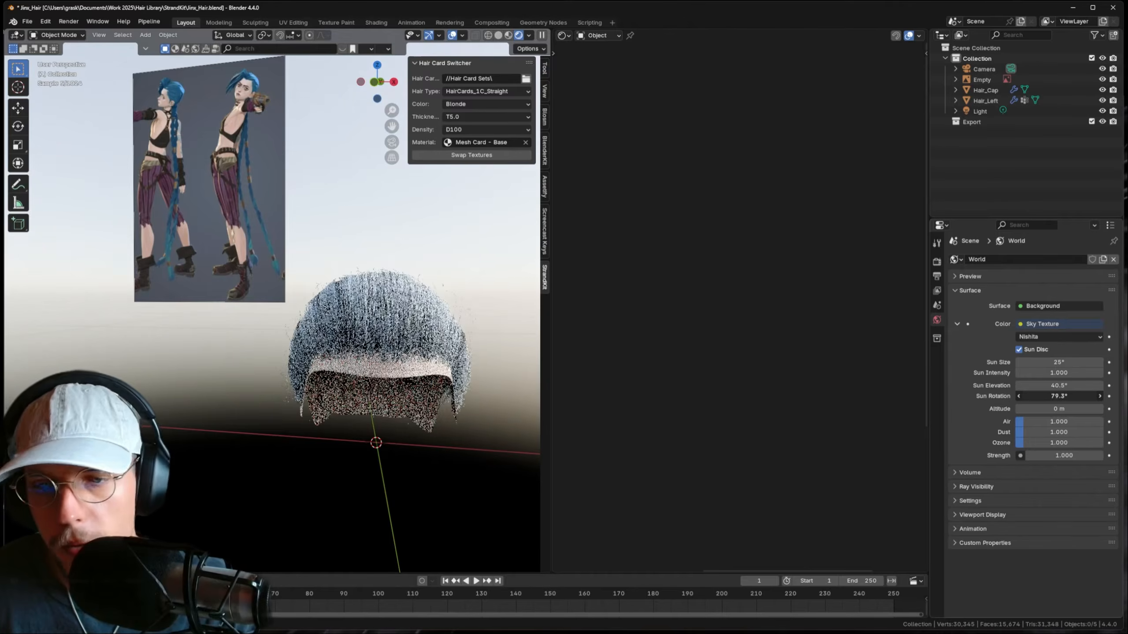
- Lower the Color Management exposure to about -1.57
{"action": "left_click", "coordinate": [937, 262]}
{"action": "scroll", "coordinate": [1021, 422], "scroll_direction": "down", "scroll_amount": 10}
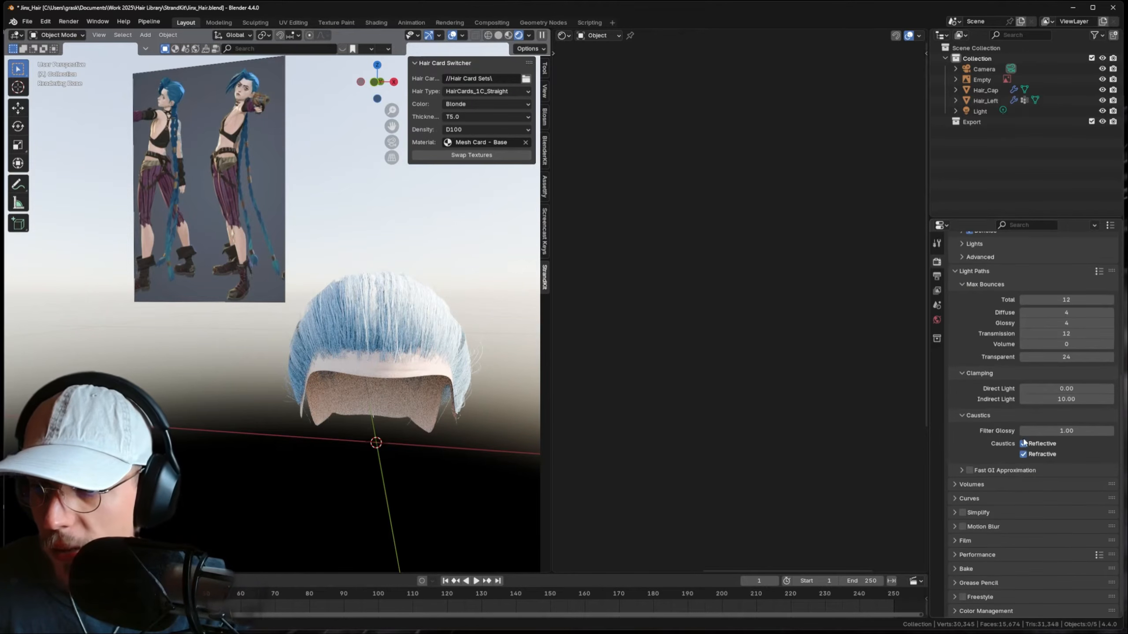
{"action": "left_click", "coordinate": [977, 612]}
{"action": "scroll", "coordinate": [1014, 582], "scroll_direction": "down", "scroll_amount": 5}
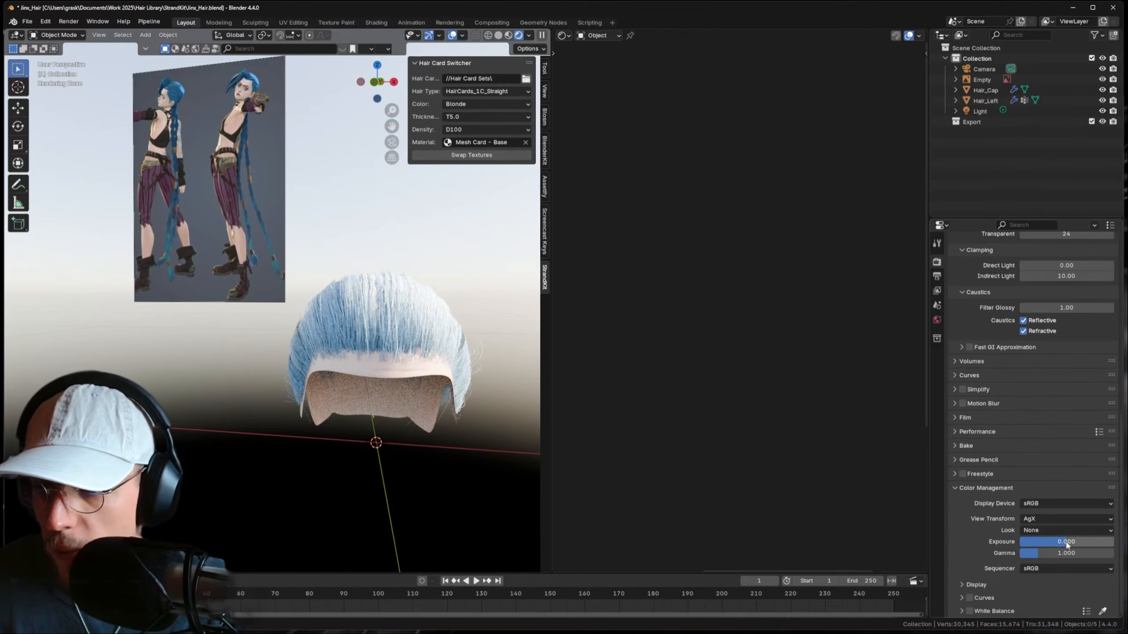
{"action": "left_click_drag", "start_coordinate": [1066, 545], "coordinate": [1059, 545]}
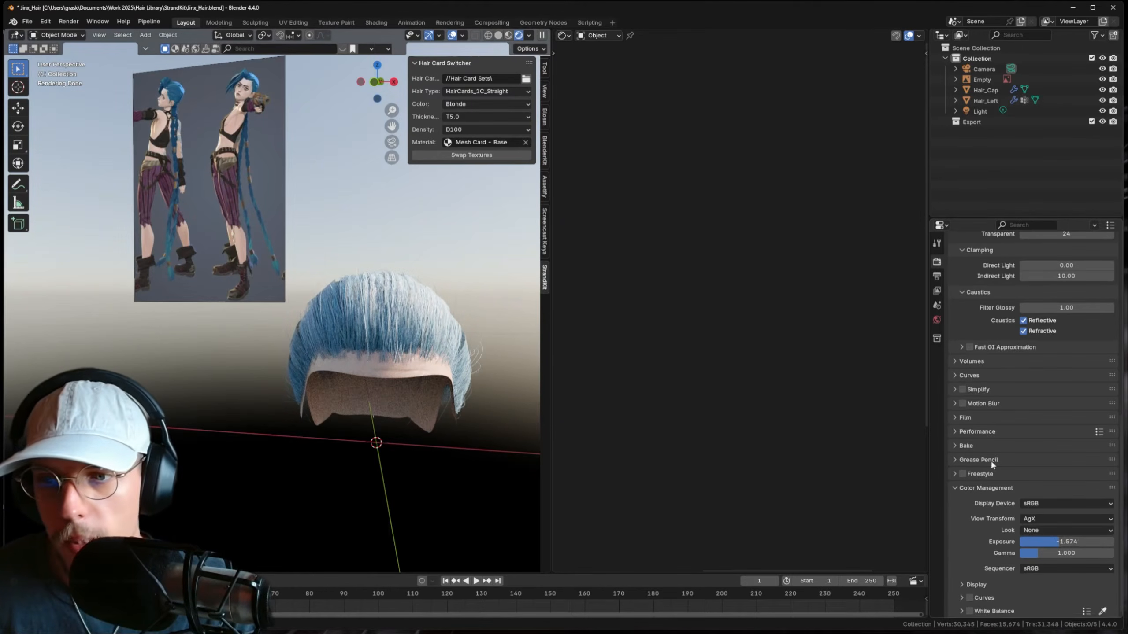
- Rotate the sky's sun to 286° to relight the hair
{"action": "left_click", "coordinate": [937, 320]}
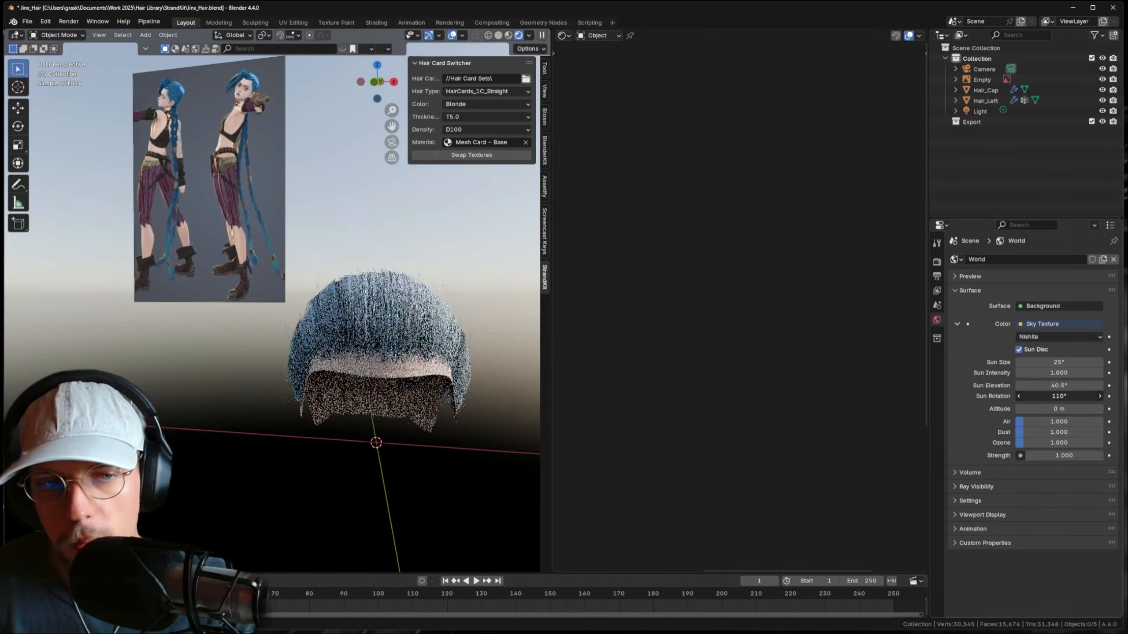
{"action": "left_click_drag", "start_coordinate": [1058, 396], "coordinate": [1089, 396]}
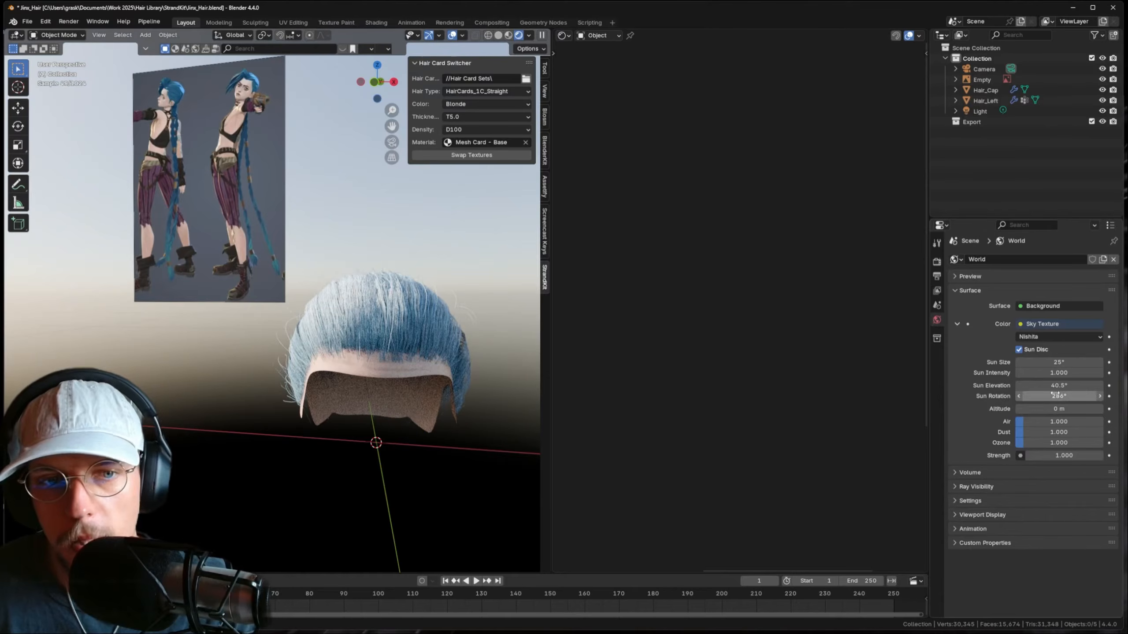
{"action": "middle_click_drag", "start_coordinate": [407, 326], "coordinate": [395, 331]}
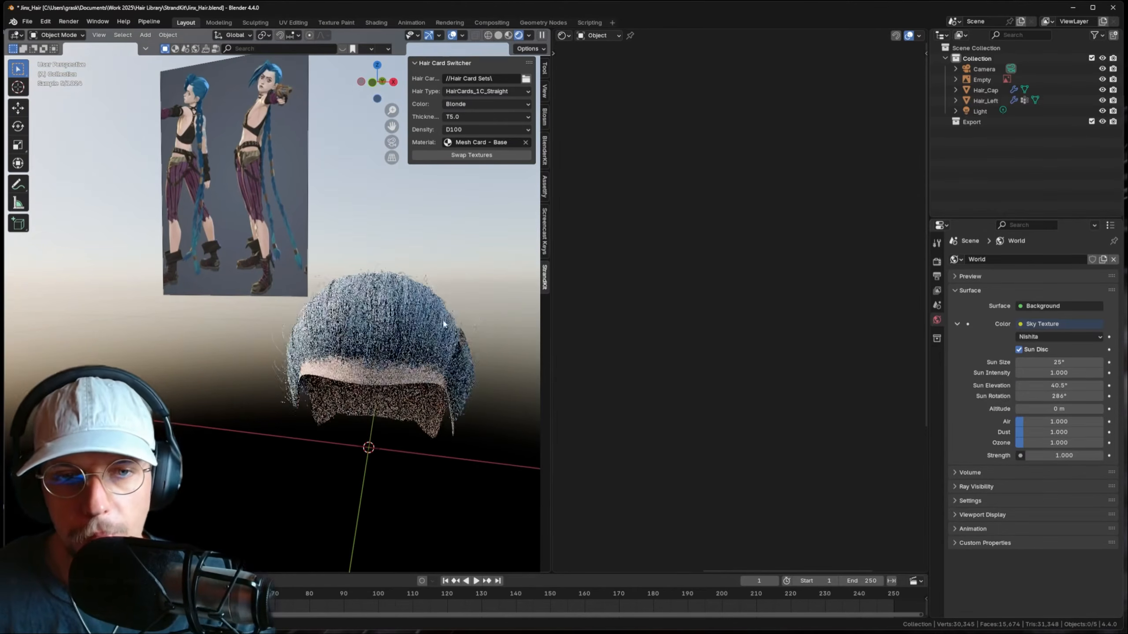
- Enable Film Transparent in the render settings and save Jinx_Hair.blend
{"action": "left_click", "coordinate": [937, 275]}
{"action": "left_click", "coordinate": [938, 262]}
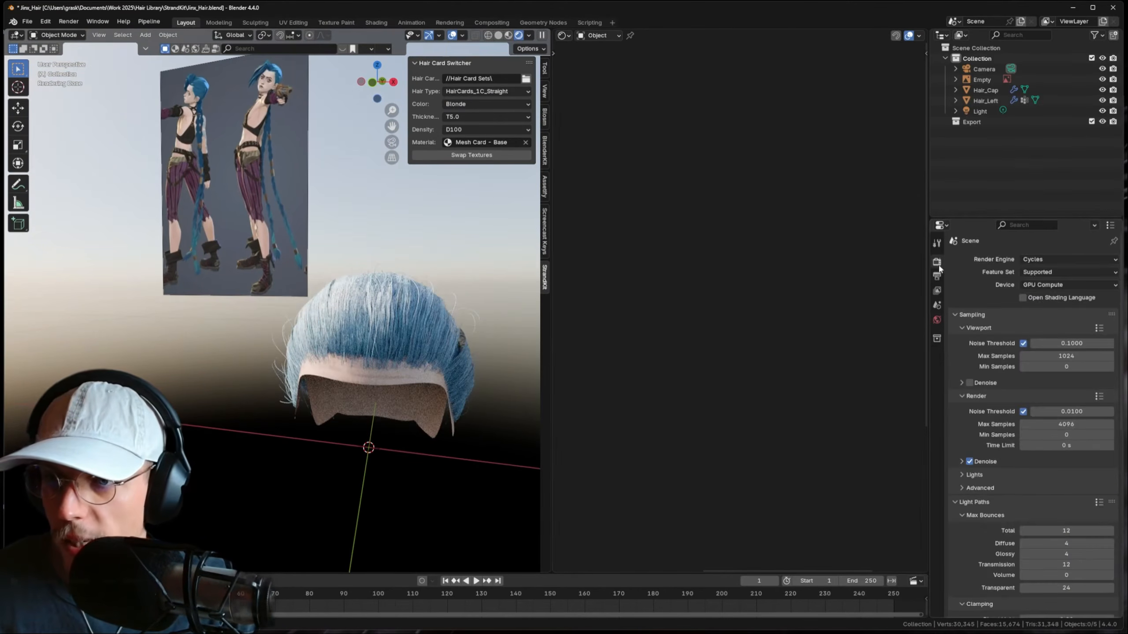
{"action": "scroll", "coordinate": [1004, 464], "scroll_direction": "down", "scroll_amount": 10}
{"action": "left_click", "coordinate": [965, 503]}
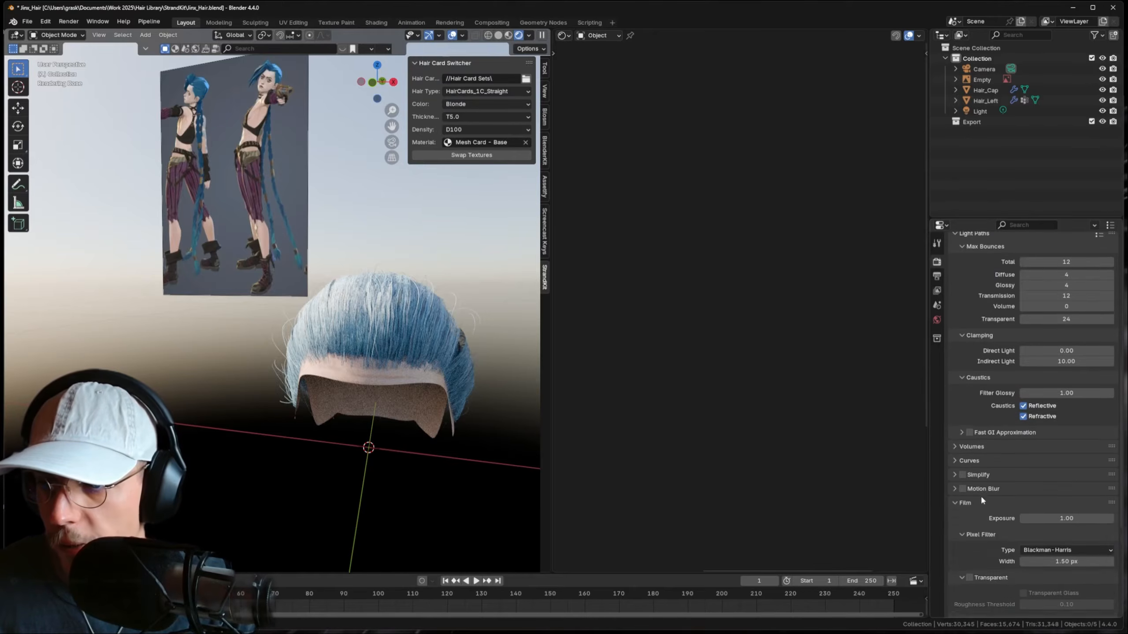
{"action": "scroll", "coordinate": [981, 493], "scroll_direction": "down", "scroll_amount": 5}
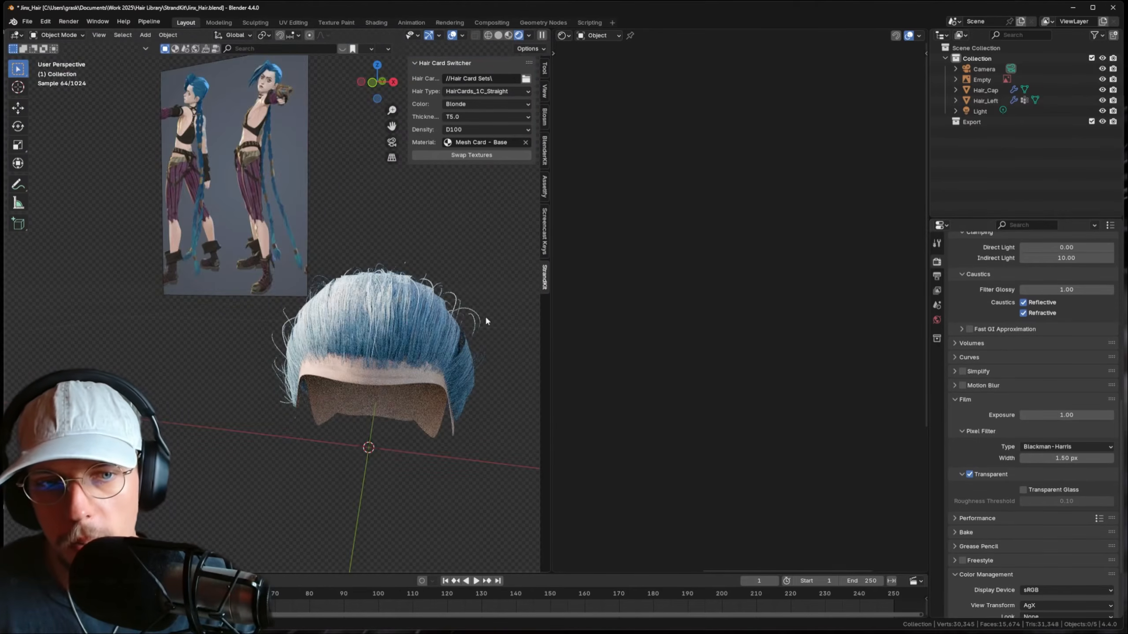
{"action": "middle_click_drag", "start_coordinate": [486, 320], "coordinate": [383, 338]}
{"action": "key", "text": "ctrl+s"}
- Give the Hair_Left cards the thinner T3.0 thickness textures
{"action": "left_click", "coordinate": [405, 360]}
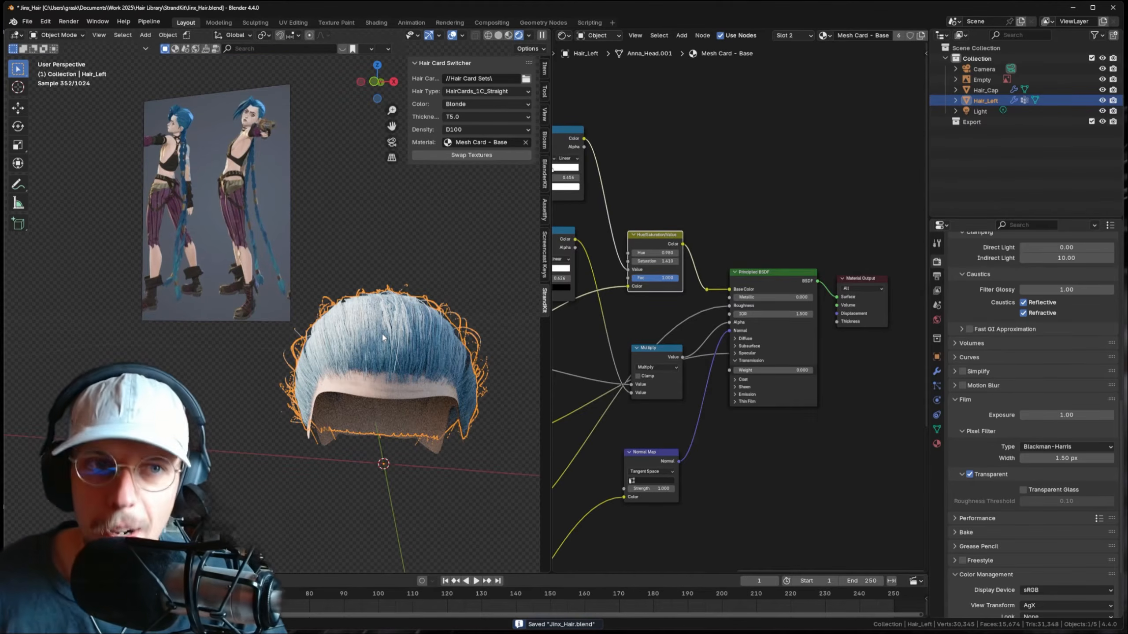
{"action": "middle_click_drag", "start_coordinate": [441, 265], "coordinate": [415, 274]}
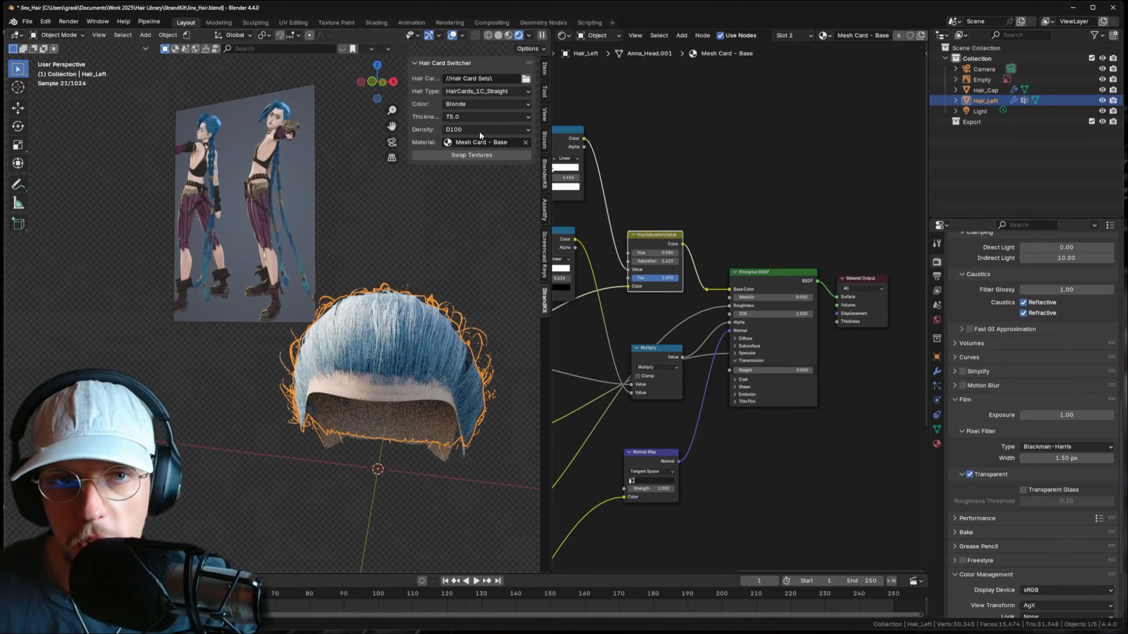
{"action": "left_click", "coordinate": [462, 117]}
{"action": "left_click", "coordinate": [460, 157]}
{"action": "left_click", "coordinate": [461, 157]}
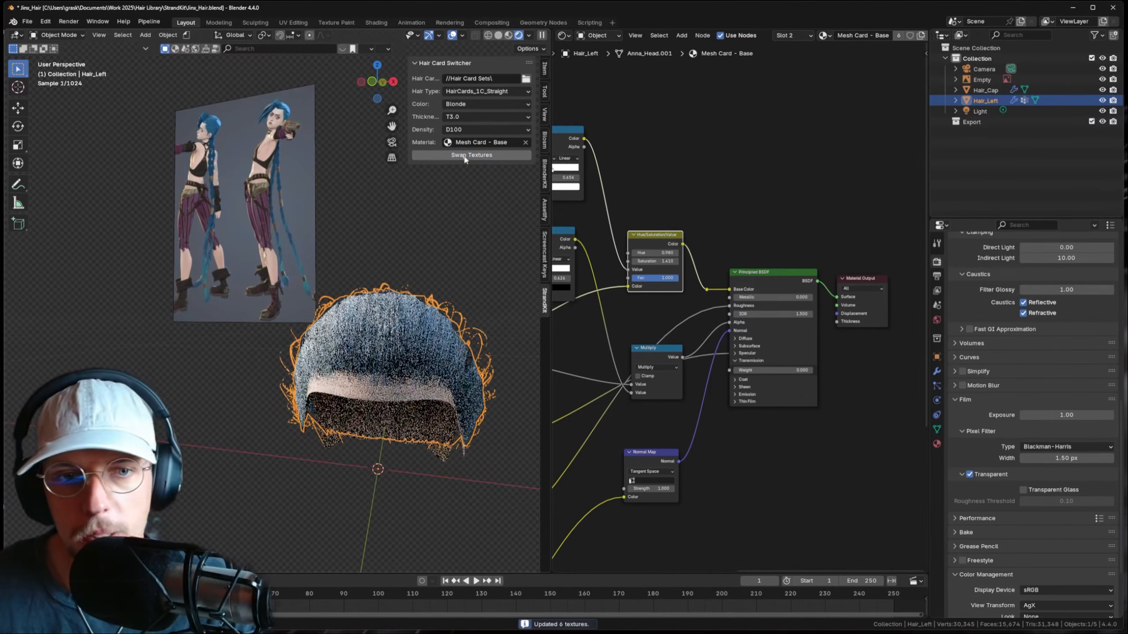
- Try HairCards_1A_Straight, then settle on HairCards_1B_Straight with swapped textures
{"action": "left_click", "coordinate": [484, 91]}
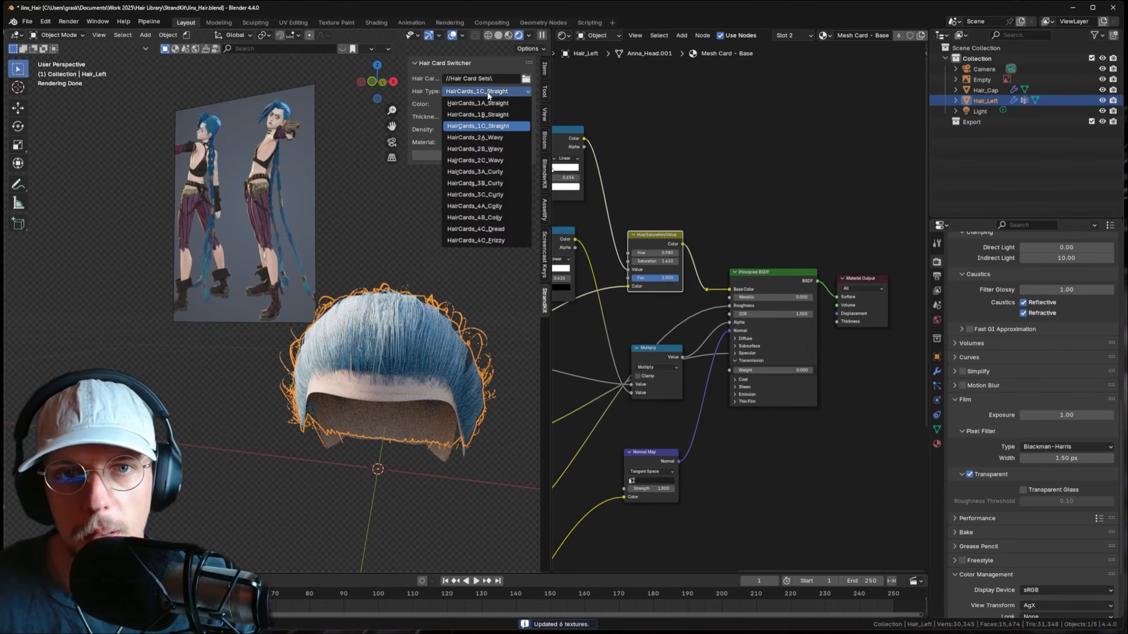
{"action": "left_click", "coordinate": [482, 102]}
{"action": "left_click", "coordinate": [476, 156]}
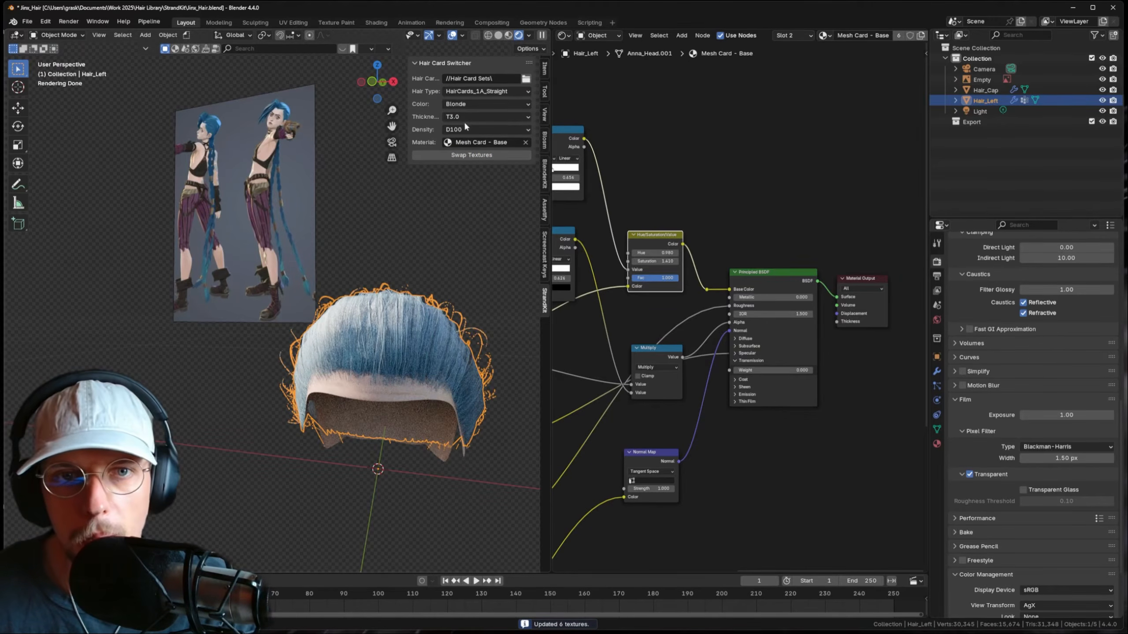
{"action": "left_click", "coordinate": [468, 104]}
{"action": "left_click", "coordinate": [478, 90]}
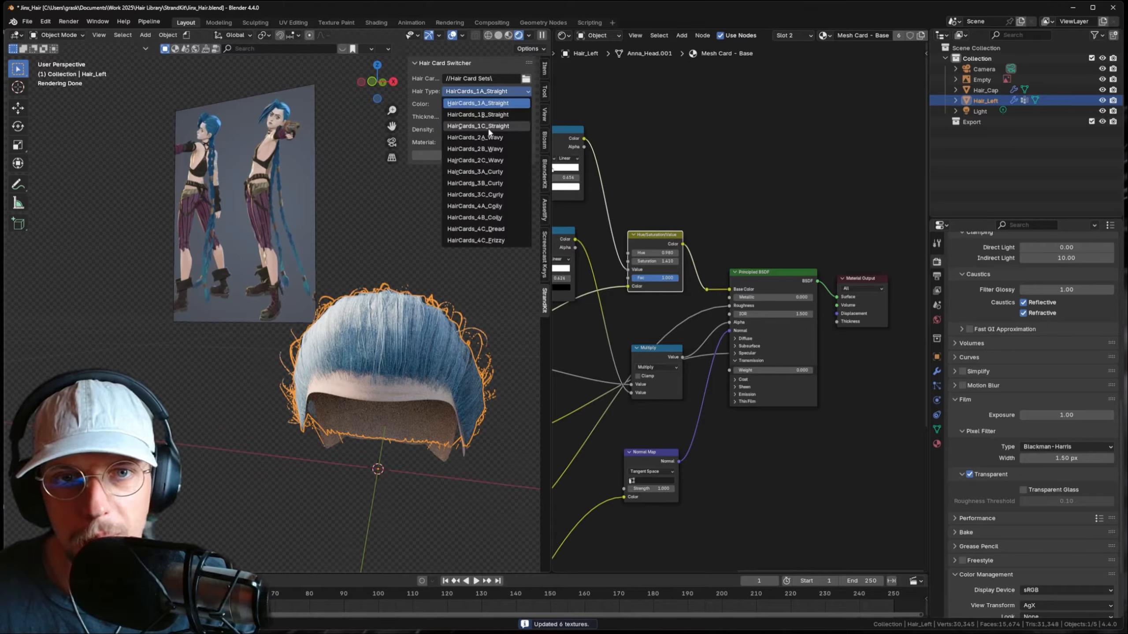
{"action": "left_click", "coordinate": [486, 100]}
{"action": "left_click", "coordinate": [485, 91]}
{"action": "left_click", "coordinate": [478, 114]}
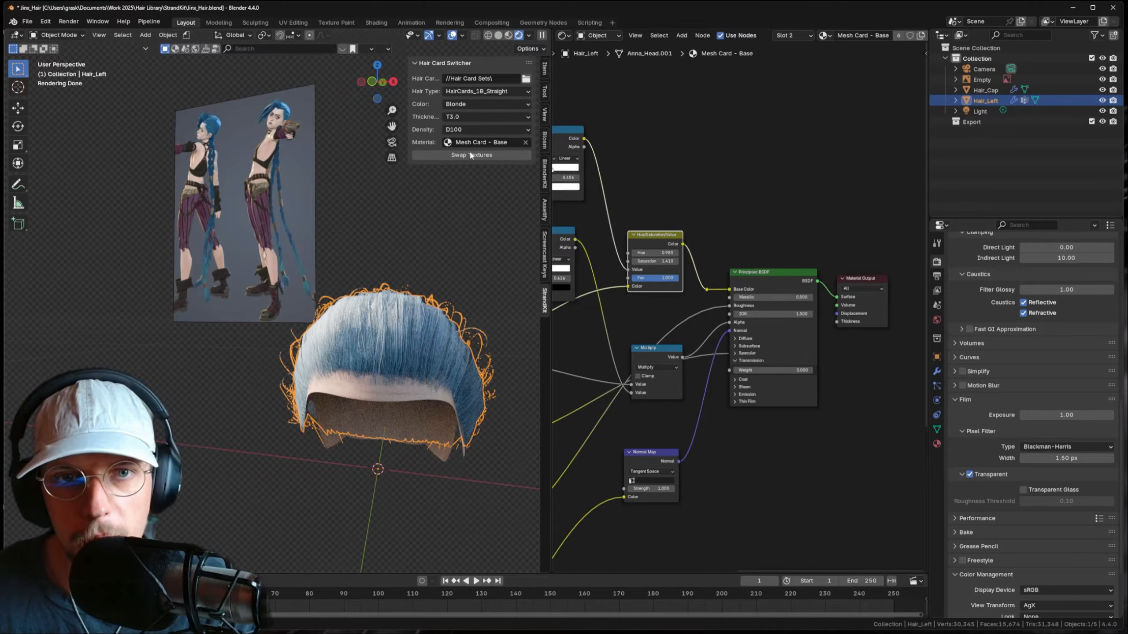
{"action": "left_click", "coordinate": [472, 155]}
- Save Jinx_Hair.blend and view the hair in solid shading
{"action": "left_click", "coordinate": [420, 233]}
{"action": "key", "text": "ctrl+s"}
{"action": "middle_click_drag", "start_coordinate": [420, 233], "coordinate": [383, 342]}
{"action": "middle_click_drag", "start_coordinate": [320, 158], "coordinate": [304, 199], "text": "shift"}
{"action": "scroll", "coordinate": [304, 199], "scroll_direction": "up", "scroll_amount": 3}
{"action": "left_click", "coordinate": [498, 36]}
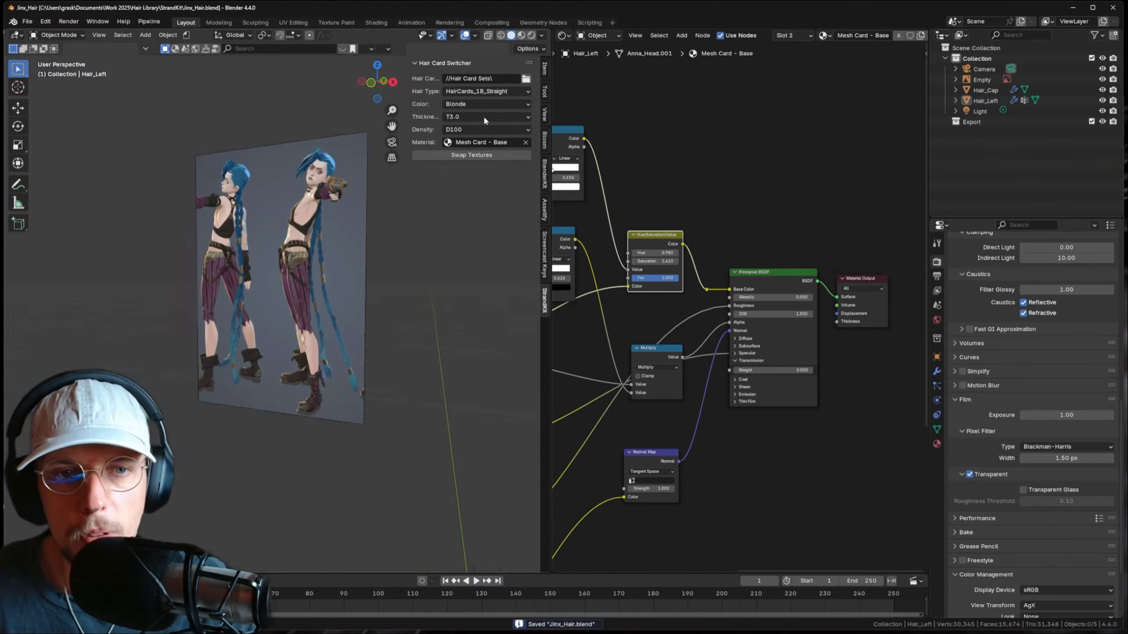
- Inspect the Hair_Left hair cards' mesh briefly in Edit Mode
{"action": "scroll", "coordinate": [419, 267], "scroll_direction": "down", "scroll_amount": 2}
{"action": "middle_click_drag", "start_coordinate": [417, 275], "coordinate": [415, 156], "text": "shift"}
{"action": "left_click", "coordinate": [433, 391]}
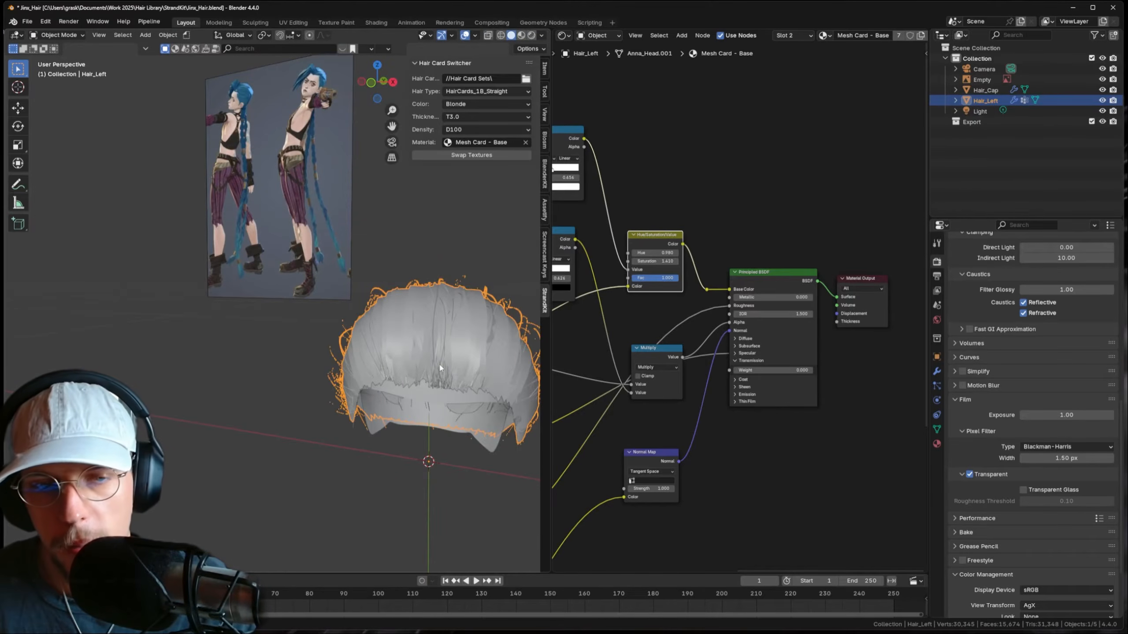
{"action": "key", "text": "Tab"}
{"action": "key", "text": "Tab"}
{"action": "key", "text": "Tab"}
{"action": "middle_click_drag", "start_coordinate": [440, 368], "coordinate": [417, 340]}
{"action": "key", "text": "Tab"}
- Duplicate the Hair_Cap edges in place and separate the copy into a new object
{"action": "left_click", "coordinate": [396, 418]}
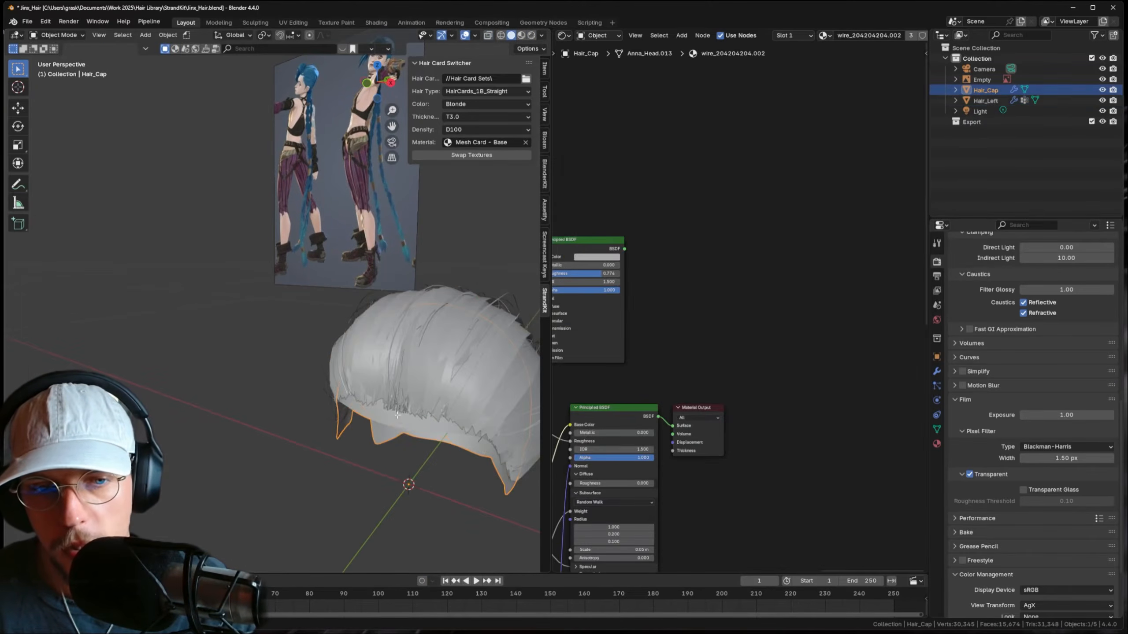
{"action": "key", "text": "Tab"}
{"action": "middle_click_drag", "start_coordinate": [396, 418], "coordinate": [411, 389]}
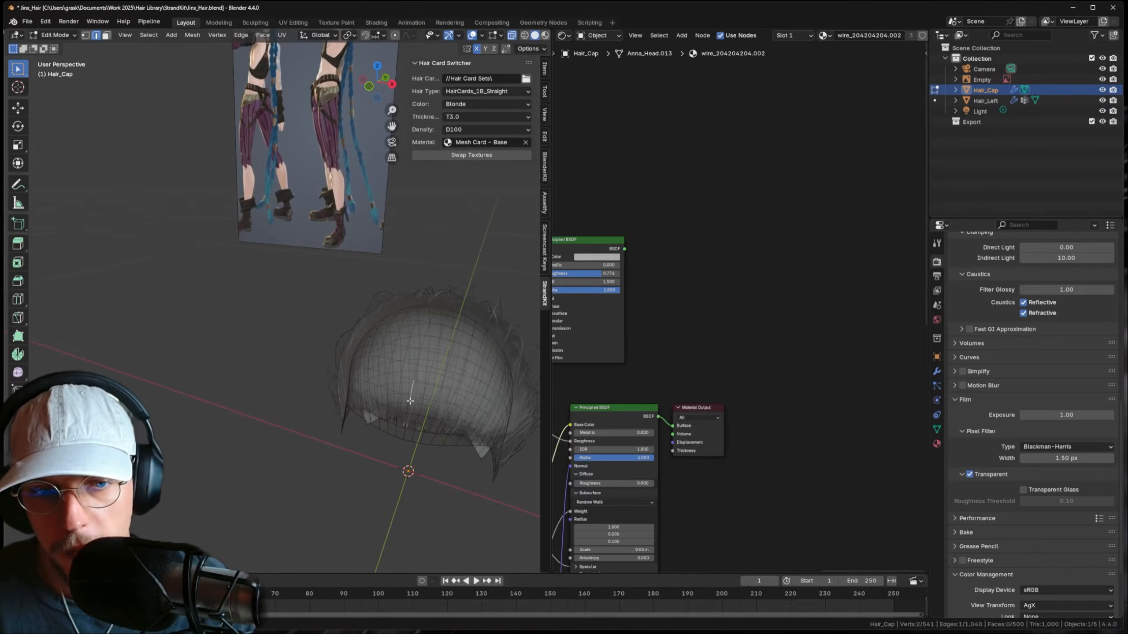
{"action": "key", "text": "shift+d"}
{"action": "right_click", "coordinate": [420, 358]}
{"action": "key", "text": "p"}
{"action": "left_click", "coordinate": [421, 358]}
{"action": "key", "text": "Tab"}
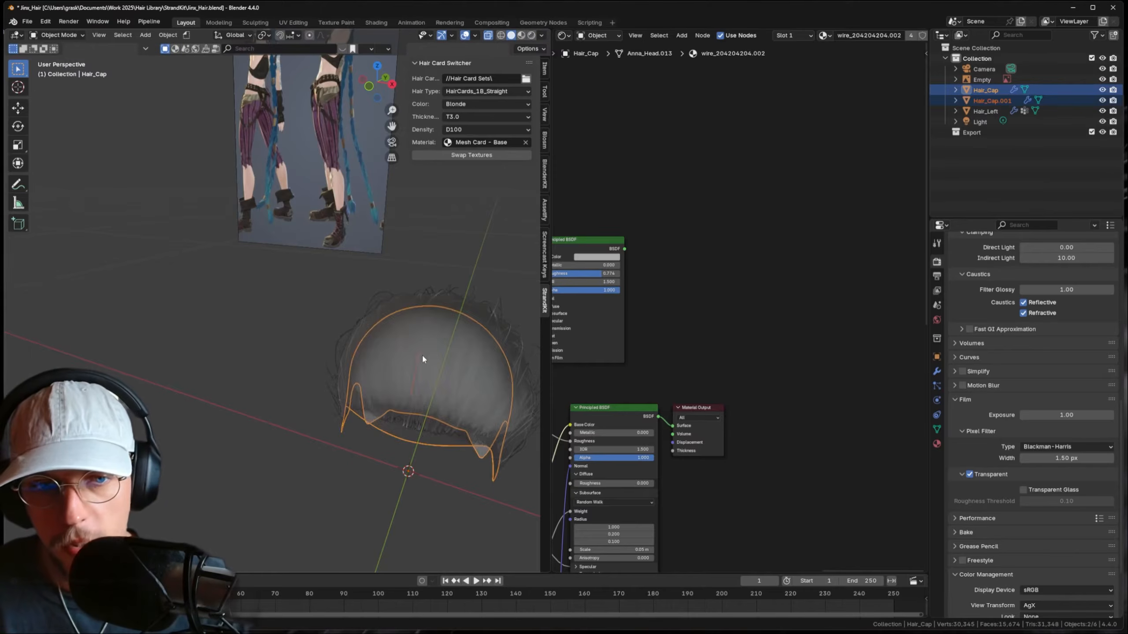
- Hide the Hair_Left cards and start editing the new Hair_Cap.001 mesh
{"action": "left_click", "coordinate": [423, 359]}
{"action": "key", "text": "h"}
{"action": "key", "text": "alt+h"}
{"action": "key", "text": "h"}
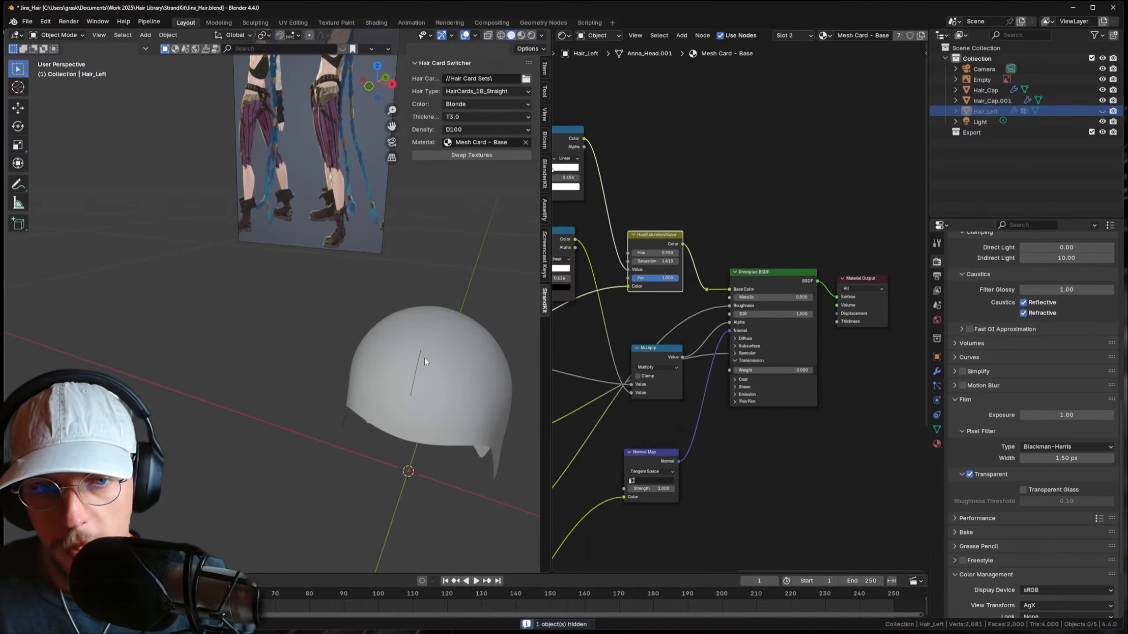
{"action": "left_click", "coordinate": [418, 364]}
{"action": "scroll", "coordinate": [418, 363], "scroll_direction": "up", "scroll_amount": 3}
{"action": "middle_click_drag", "start_coordinate": [417, 364], "coordinate": [318, 302]}
{"action": "key", "text": "Tab"}
- Extrude the cap edges straight up along Z and flatten the top edges to zero height
{"action": "key", "text": "e"}
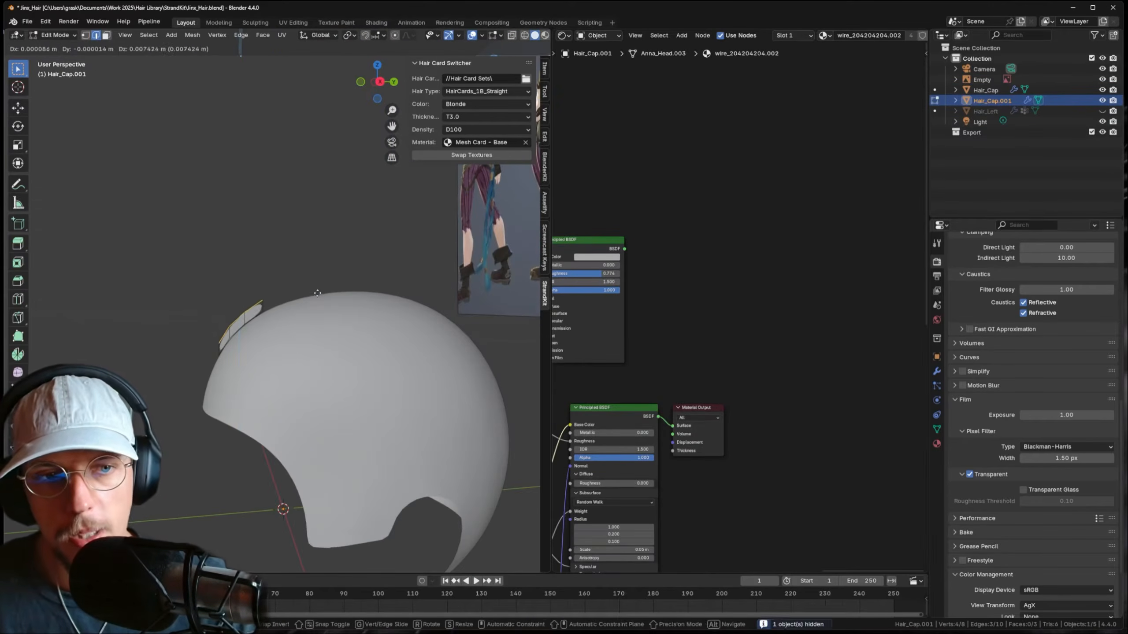
{"action": "key", "text": "z"}
{"action": "left_click", "coordinate": [319, 239]}
{"action": "middle_click_drag", "start_coordinate": [318, 239], "coordinate": [334, 267]}
{"action": "key", "text": "s"}
{"action": "key", "text": "z"}
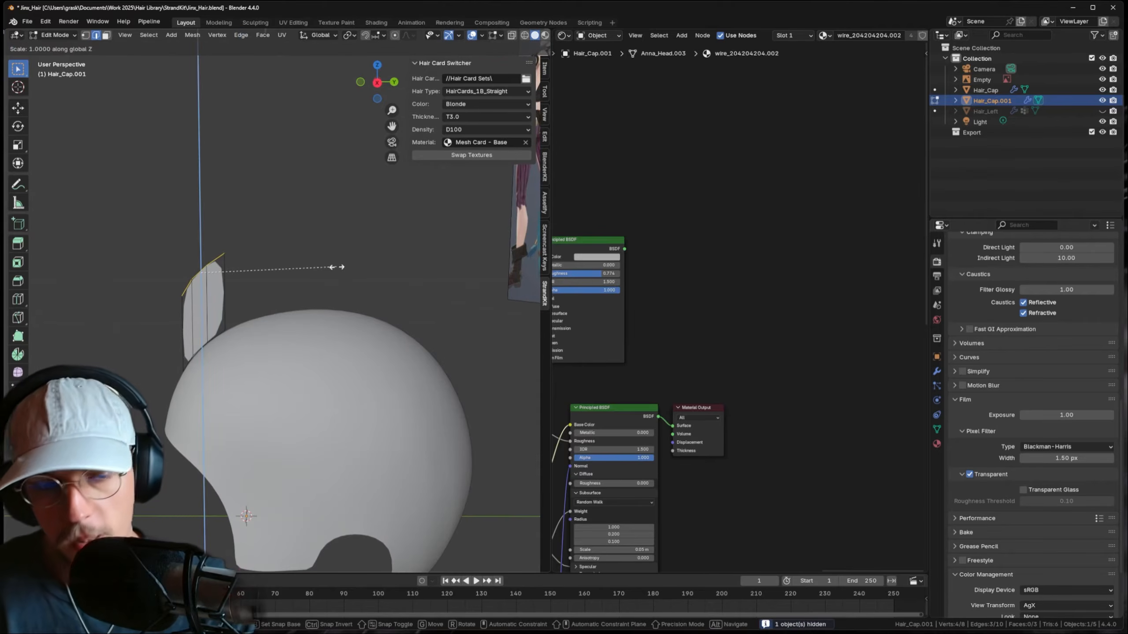
{"action": "key", "text": "0"}
{"action": "key", "text": "Return"}
- Lower, rotate, widen and shift the top edges to shape the strand
{"action": "key", "text": "g"}
{"action": "key", "text": "z"}
{"action": "left_click", "coordinate": [298, 275]}
{"action": "key", "text": "r"}
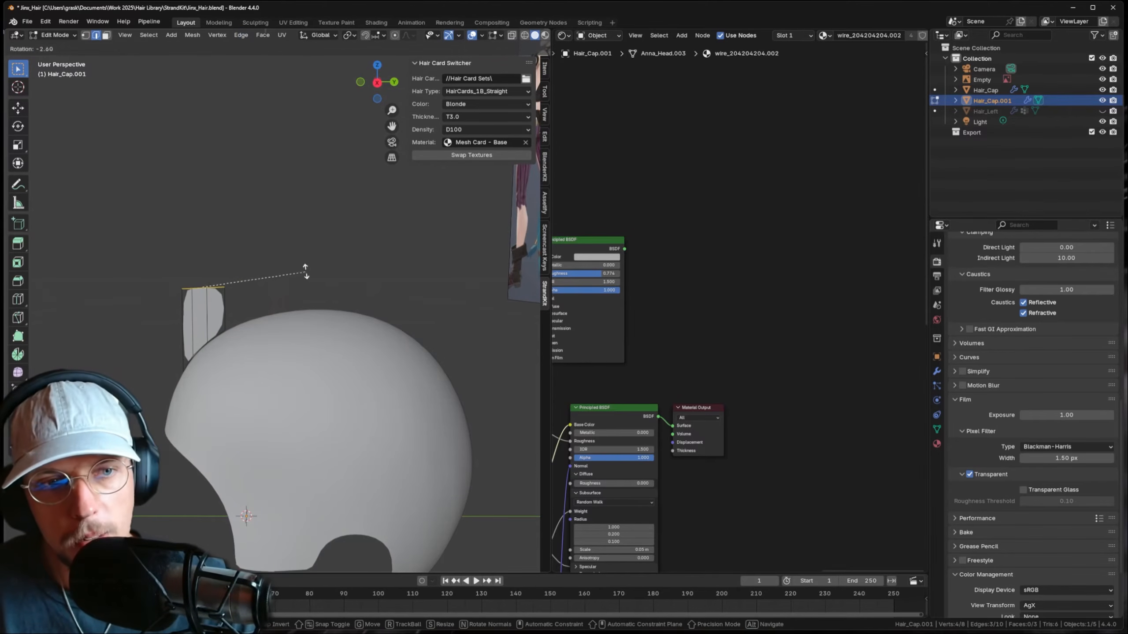
{"action": "left_click", "coordinate": [300, 257]}
{"action": "key", "text": "s"}
{"action": "left_click", "coordinate": [327, 254]}
{"action": "key", "text": "g"}
{"action": "left_click", "coordinate": [318, 255]}
{"action": "key", "text": "r"}
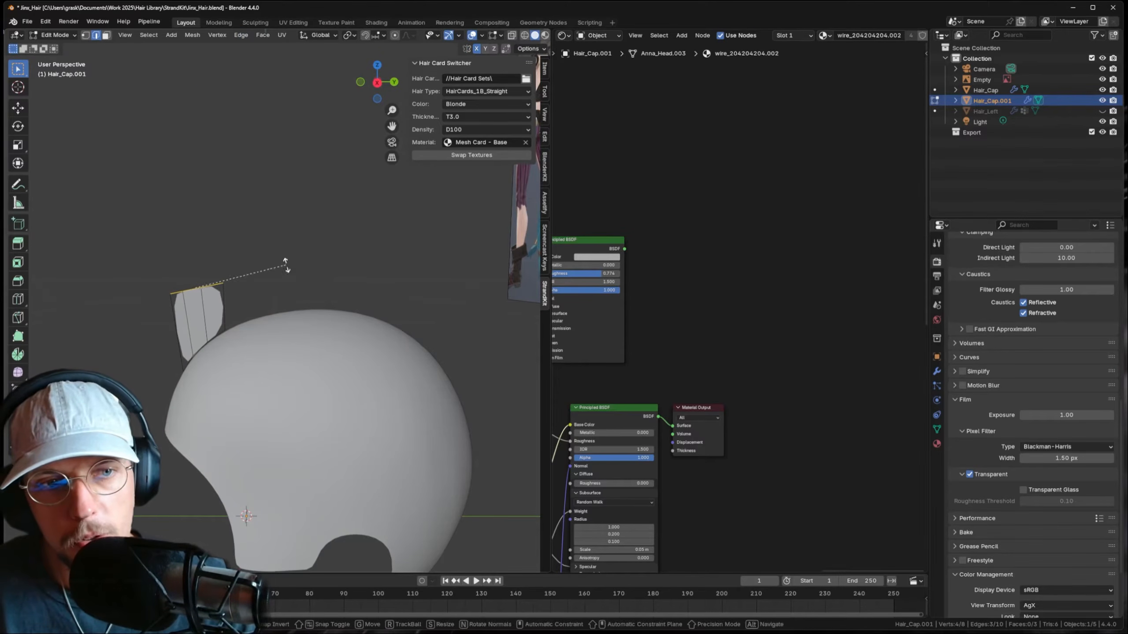
{"action": "left_click", "coordinate": [284, 256]}
- In front view, move the strand edge left and extrude it down-left to lengthen the strand
{"action": "key", "text": "KP_1"}
{"action": "key", "text": "g"}
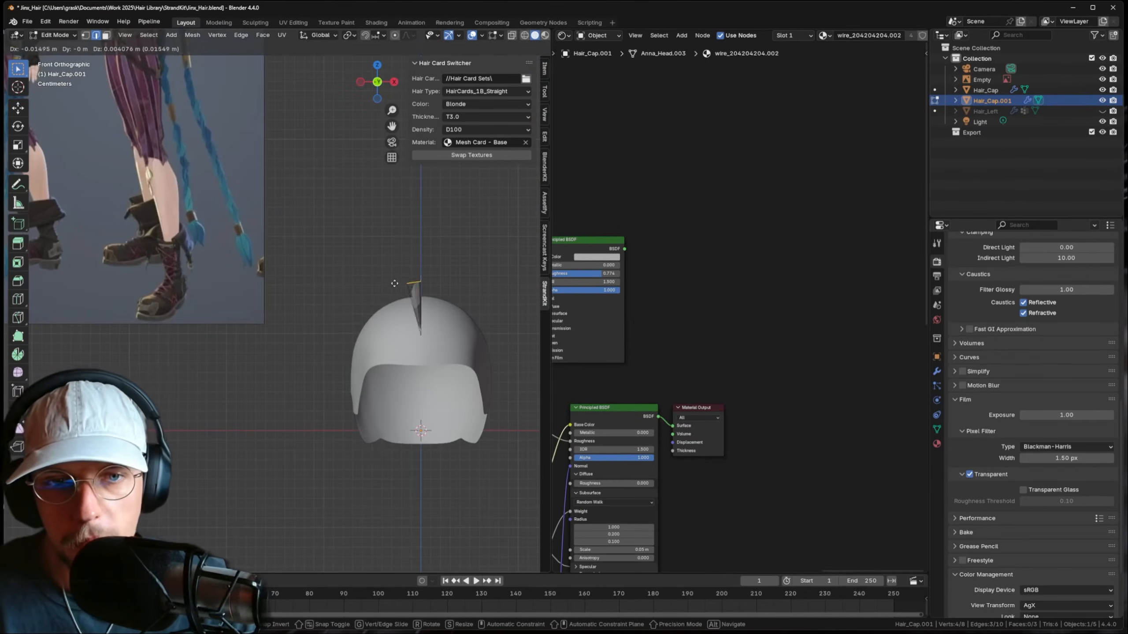
{"action": "right_click", "coordinate": [362, 302]}
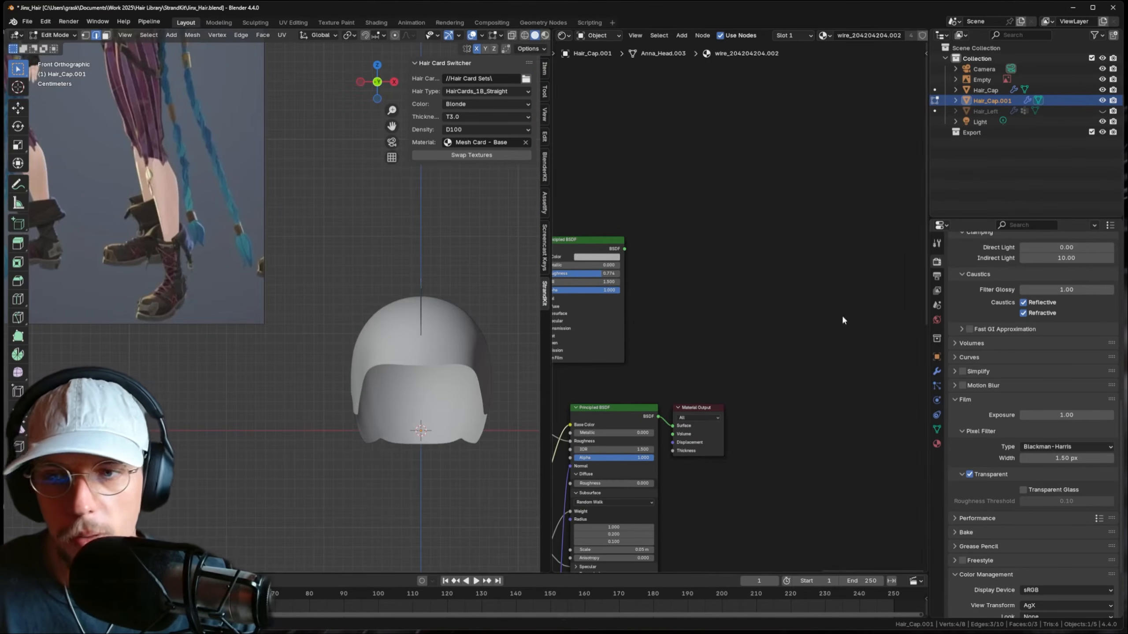
{"action": "left_click", "coordinate": [936, 372]}
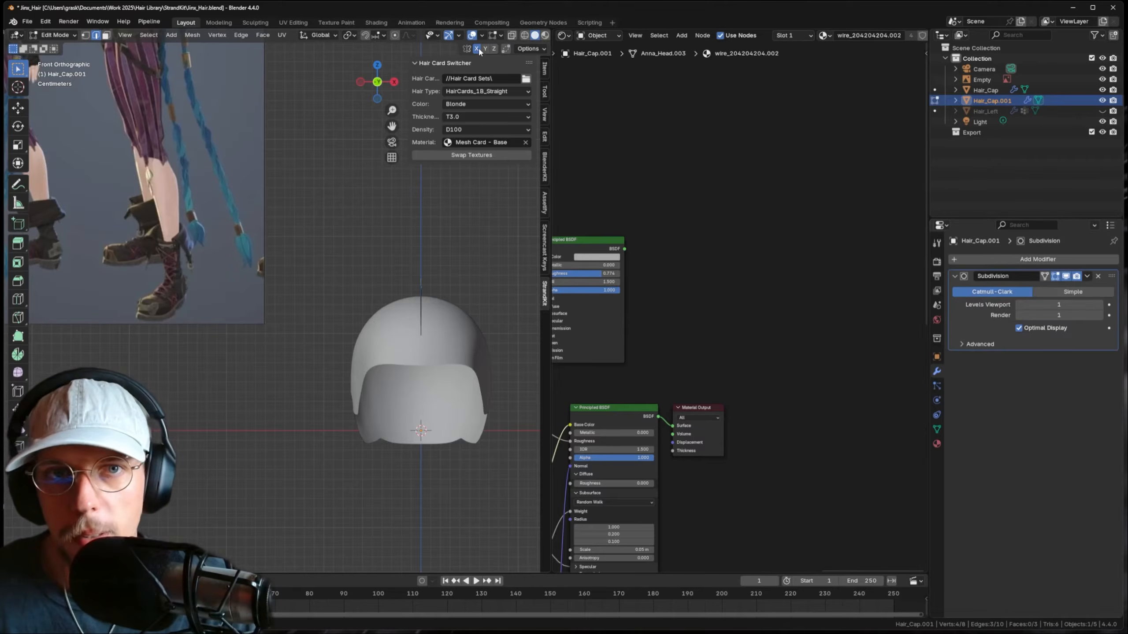
{"action": "key", "text": "g"}
{"action": "left_click", "coordinate": [418, 294]}
{"action": "scroll", "coordinate": [380, 362], "scroll_direction": "down", "scroll_amount": 4}
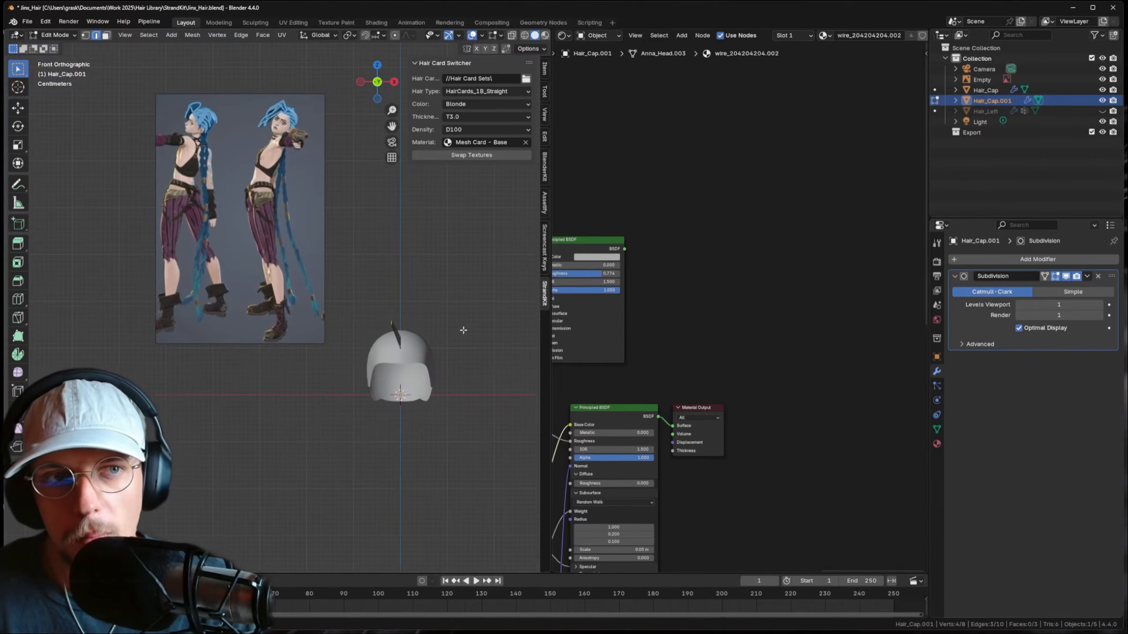
{"action": "key", "text": "g"}
{"action": "left_click", "coordinate": [458, 326]}
{"action": "scroll", "coordinate": [437, 321], "scroll_direction": "up", "scroll_amount": 3}
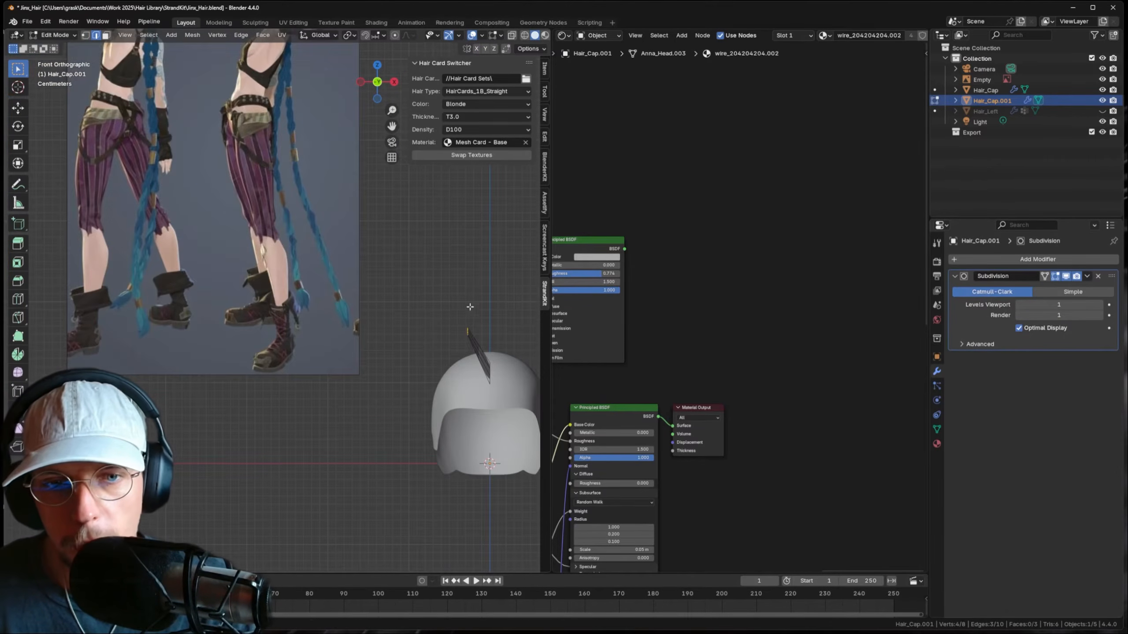
{"action": "key", "text": "e"}
{"action": "left_click", "coordinate": [424, 360]}
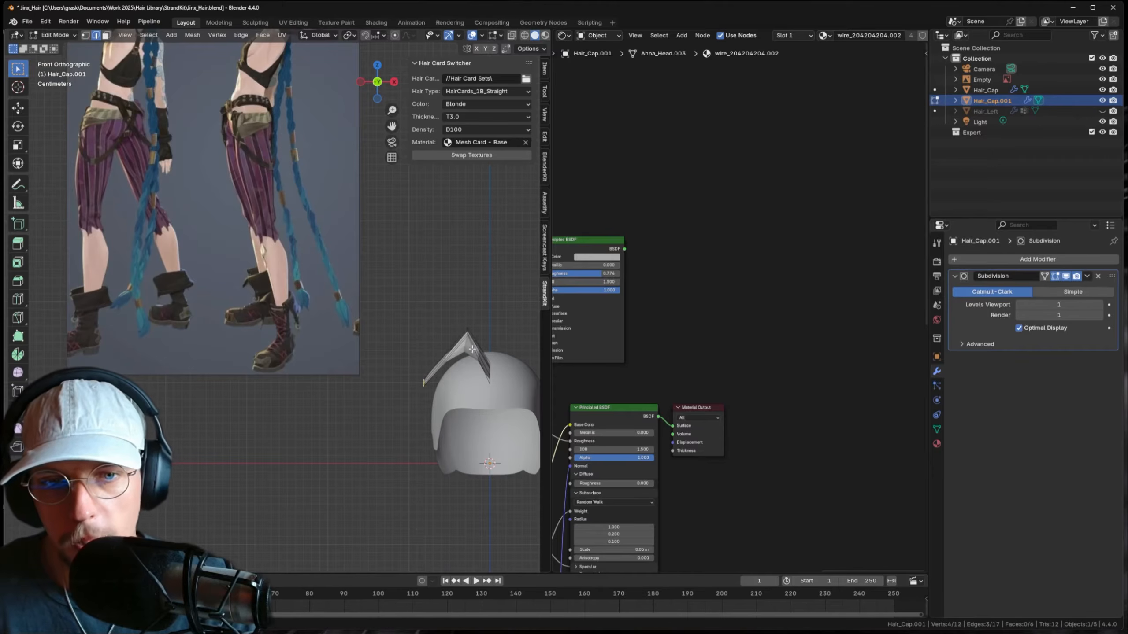
- Delete the strand's Subdivision modifier and reposition its boundary edge
{"action": "key", "text": "a"}
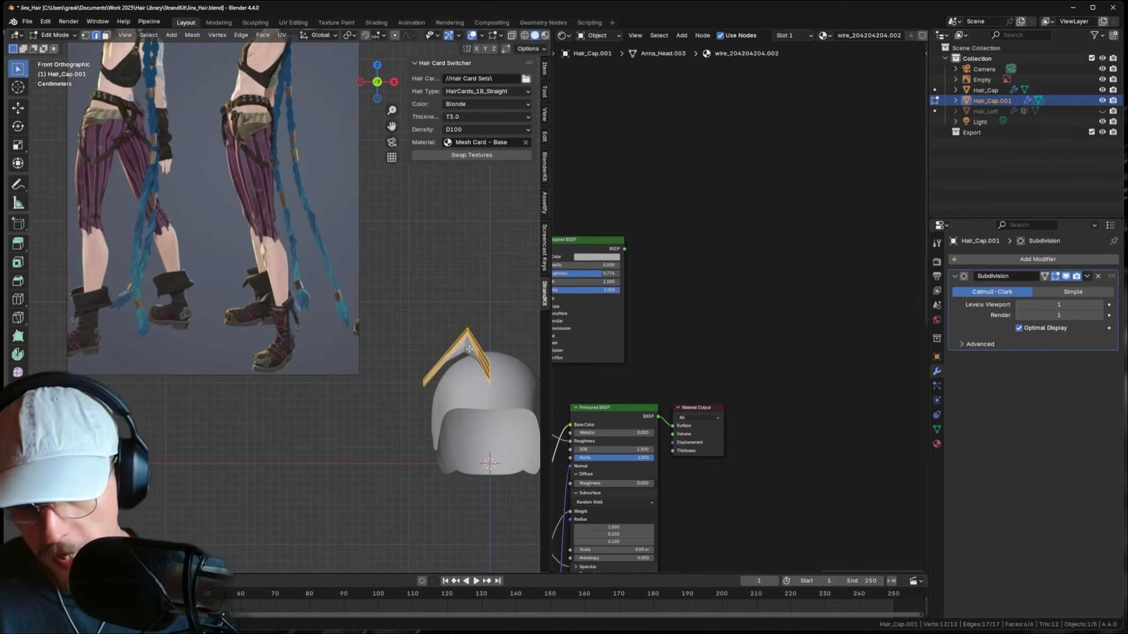
{"action": "left_click", "coordinate": [419, 386], "text": "alt"}
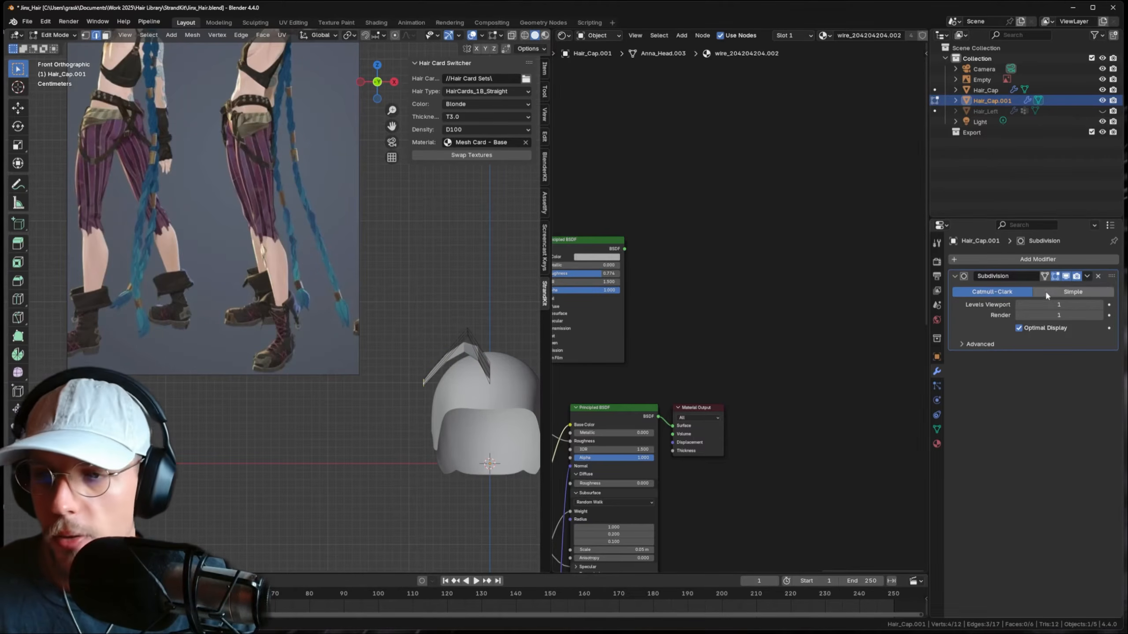
{"action": "left_click", "coordinate": [1097, 275]}
{"action": "key", "text": "g"}
{"action": "left_click", "coordinate": [436, 373]}
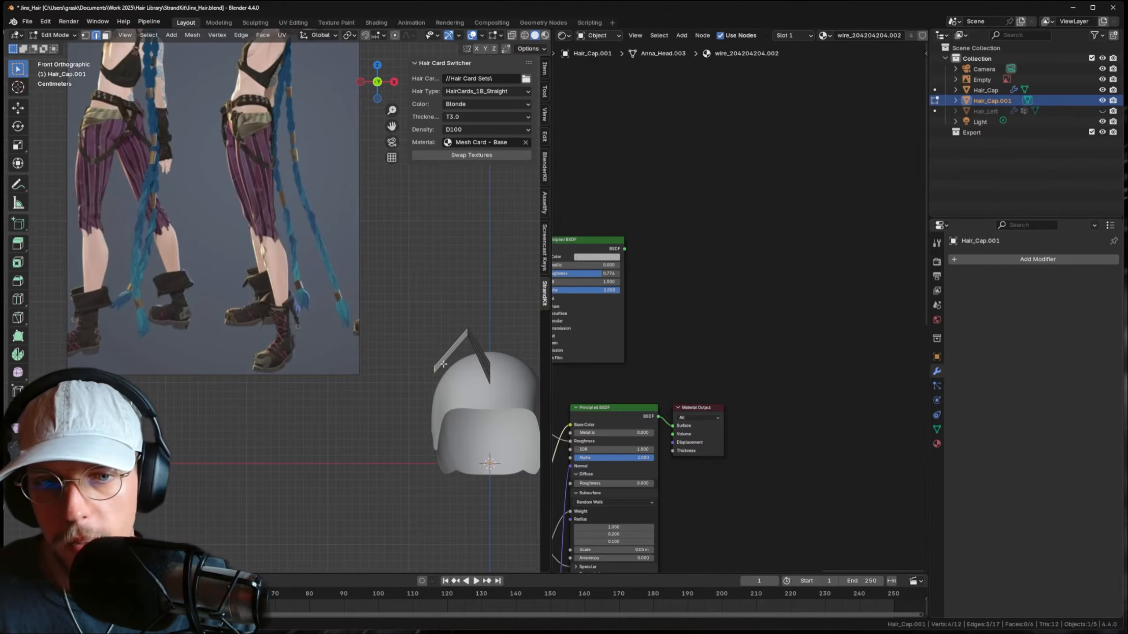
{"action": "scroll", "coordinate": [433, 382], "scroll_direction": "down", "scroll_amount": 2}
{"action": "middle_click_drag", "start_coordinate": [430, 386], "coordinate": [448, 364], "text": "shift"}
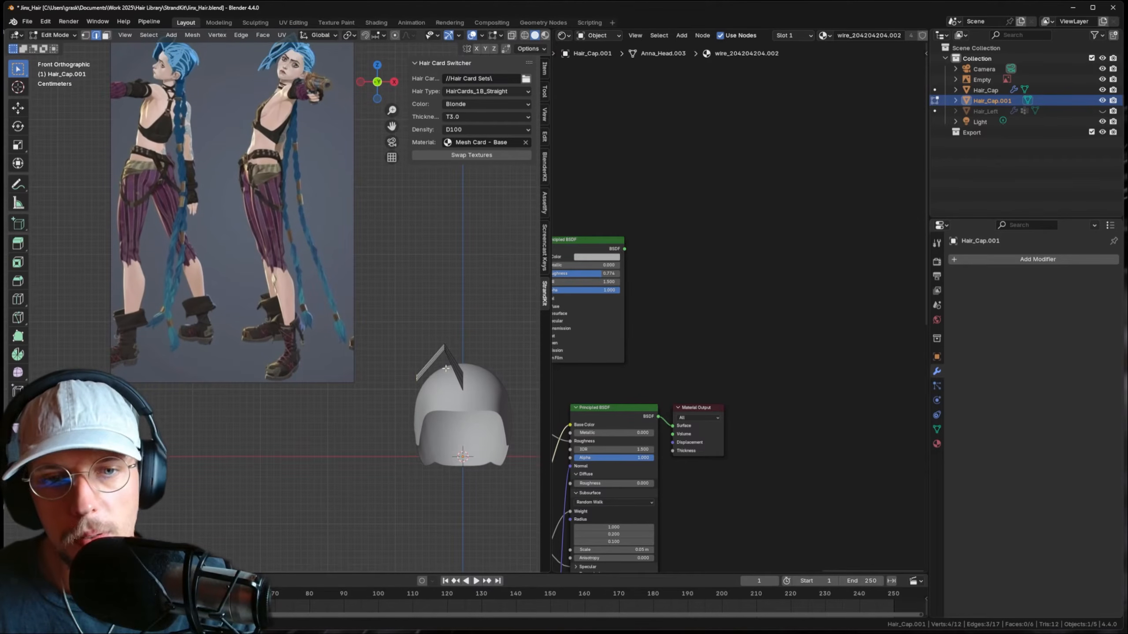
- Rotate the bottom edge around Z, shift it along Y and widen it
{"action": "key", "text": "r"}
{"action": "key", "text": "z"}
{"action": "left_click", "coordinate": [444, 408]}
{"action": "key", "text": "g"}
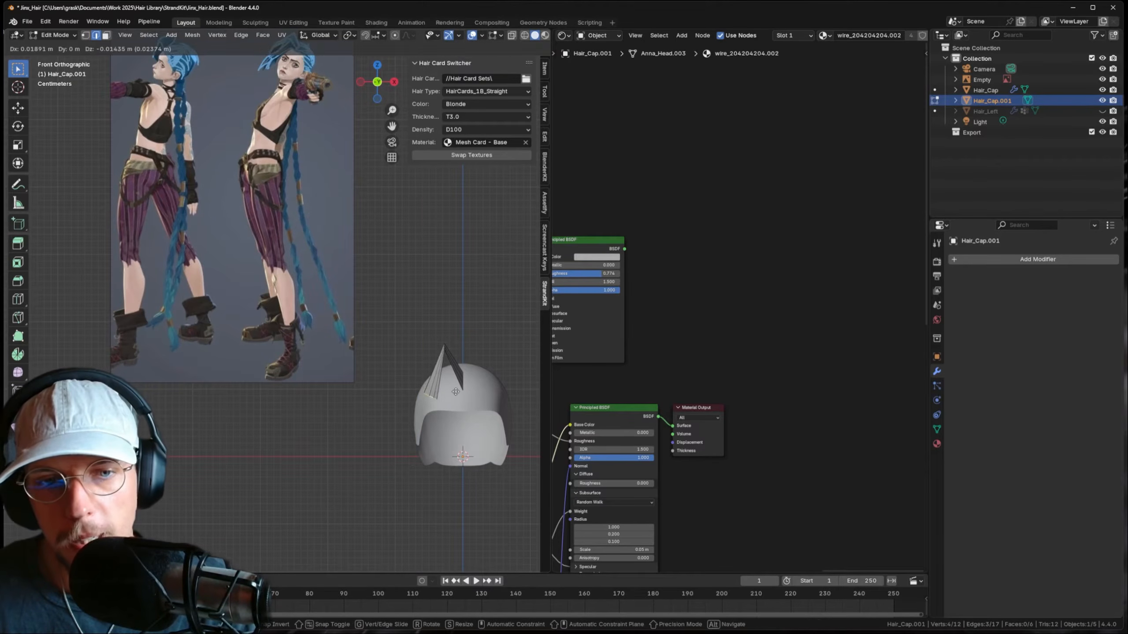
{"action": "left_click", "coordinate": [454, 393]}
{"action": "key", "text": "g"}
{"action": "key", "text": "y"}
{"action": "left_click", "coordinate": [455, 396]}
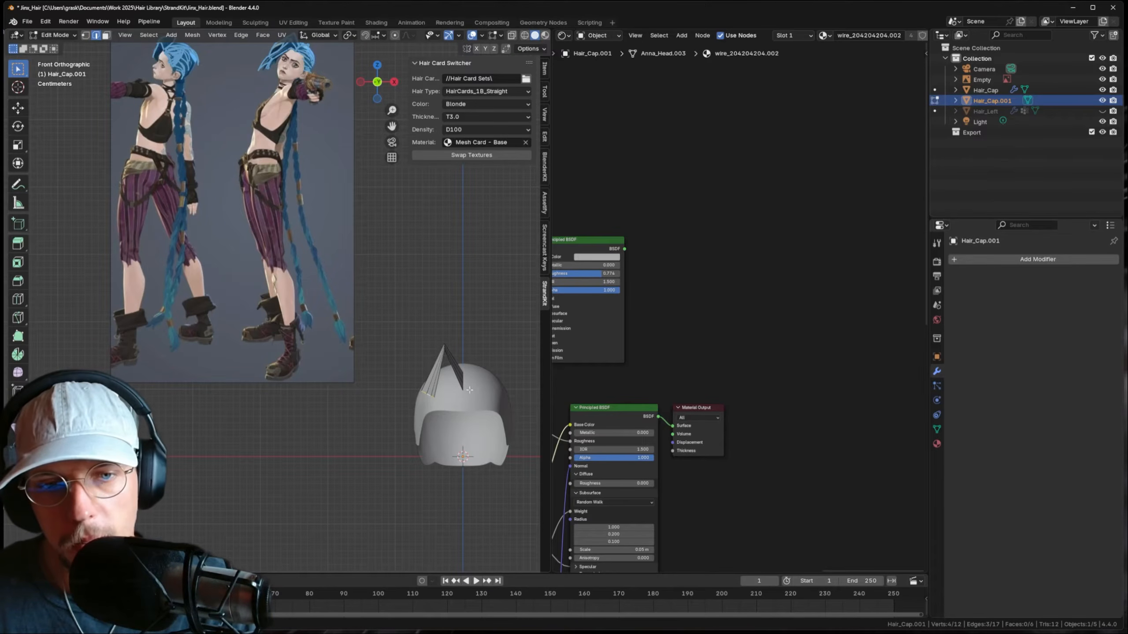
{"action": "key", "text": "s"}
{"action": "left_click", "coordinate": [456, 377]}
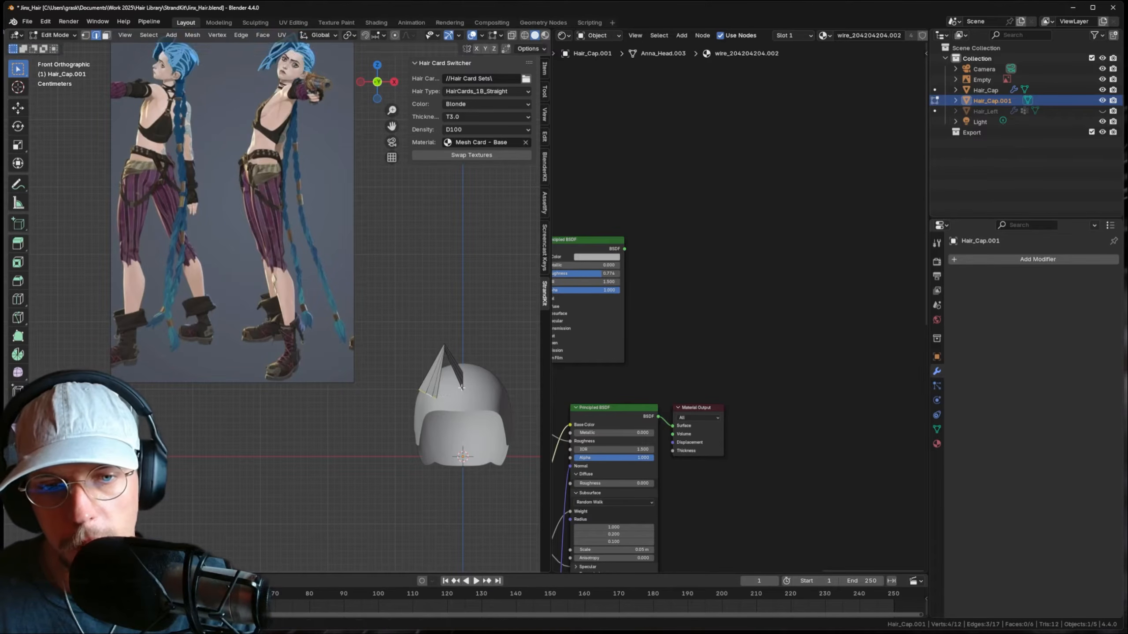
- Extrude two more segments downward and tilt the lower one around Z
{"action": "key", "text": "e"}
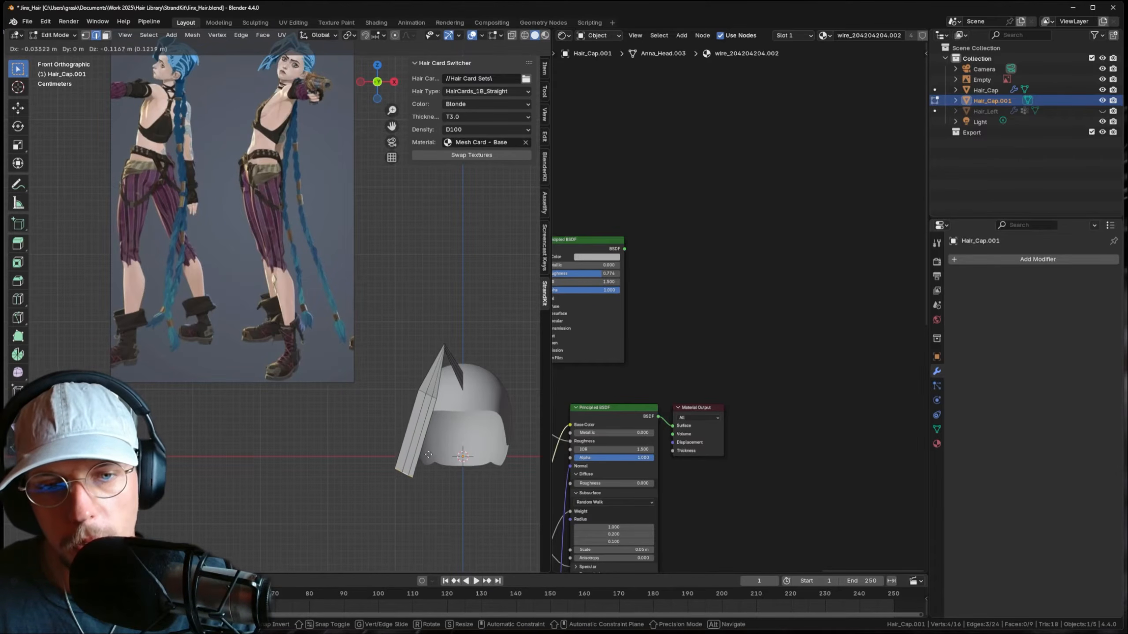
{"action": "left_click", "coordinate": [426, 463]}
{"action": "middle_click_drag", "start_coordinate": [426, 463], "coordinate": [423, 396], "text": "shift"}
{"action": "key", "text": "e"}
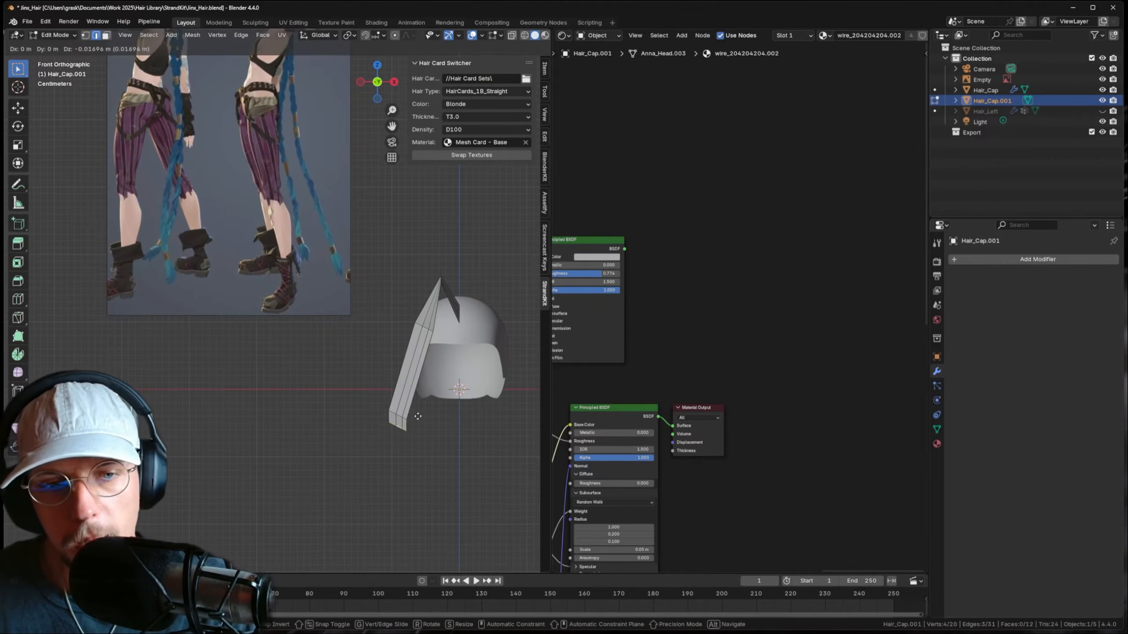
{"action": "left_click", "coordinate": [418, 447]}
{"action": "key", "text": "r"}
{"action": "key", "text": "z"}
{"action": "left_click", "coordinate": [419, 465]}
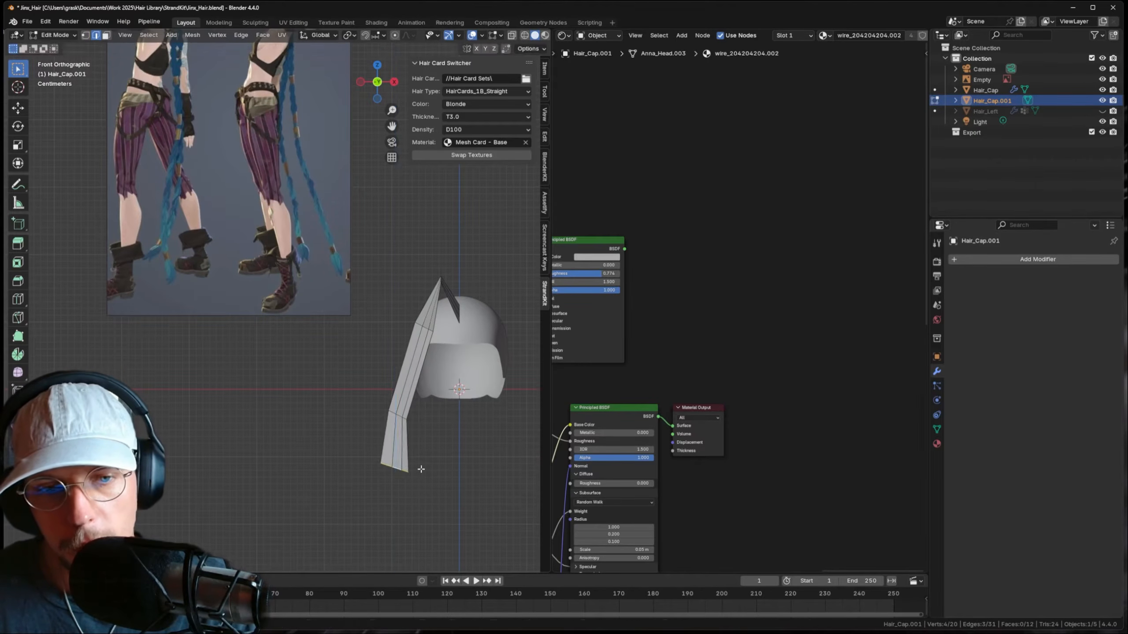
{"action": "middle_click_drag", "start_coordinate": [424, 457], "coordinate": [457, 340]}
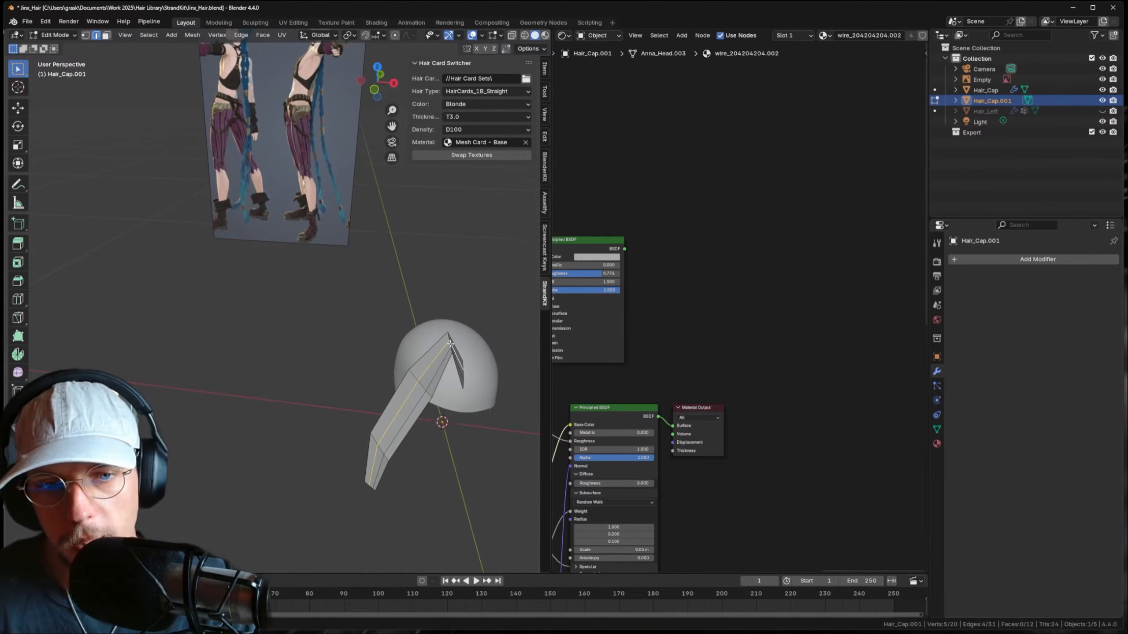
{"action": "key", "text": "KP_1"}
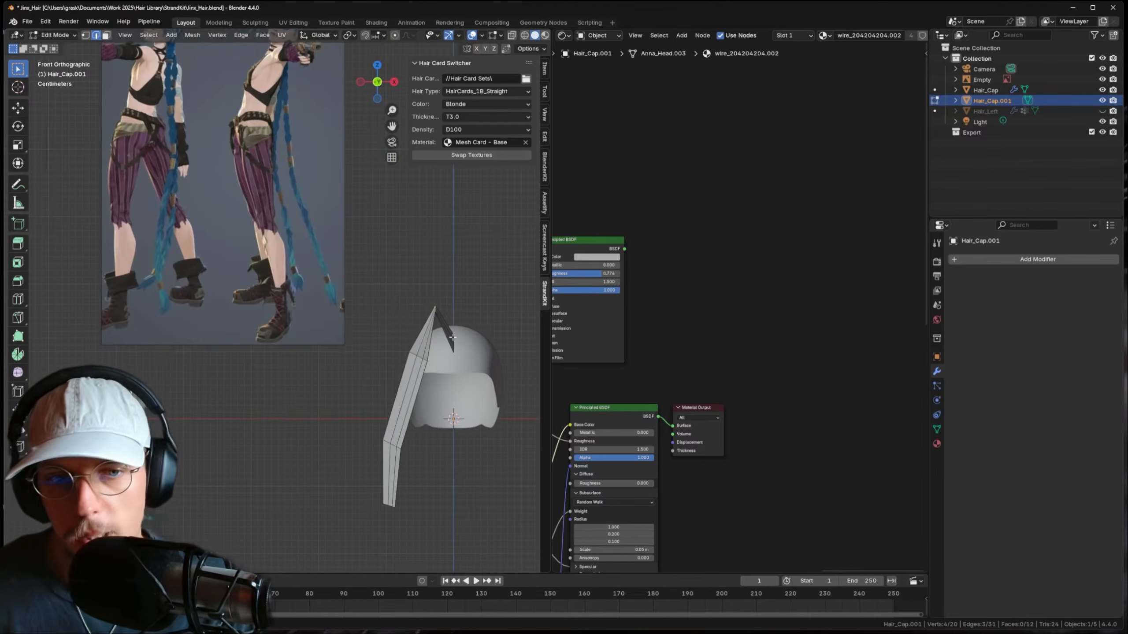
- Rotate the card around the X axis and nudge its top edge down-left
{"action": "key", "text": "r"}
{"action": "key", "text": "z"}
{"action": "key", "text": "x"}
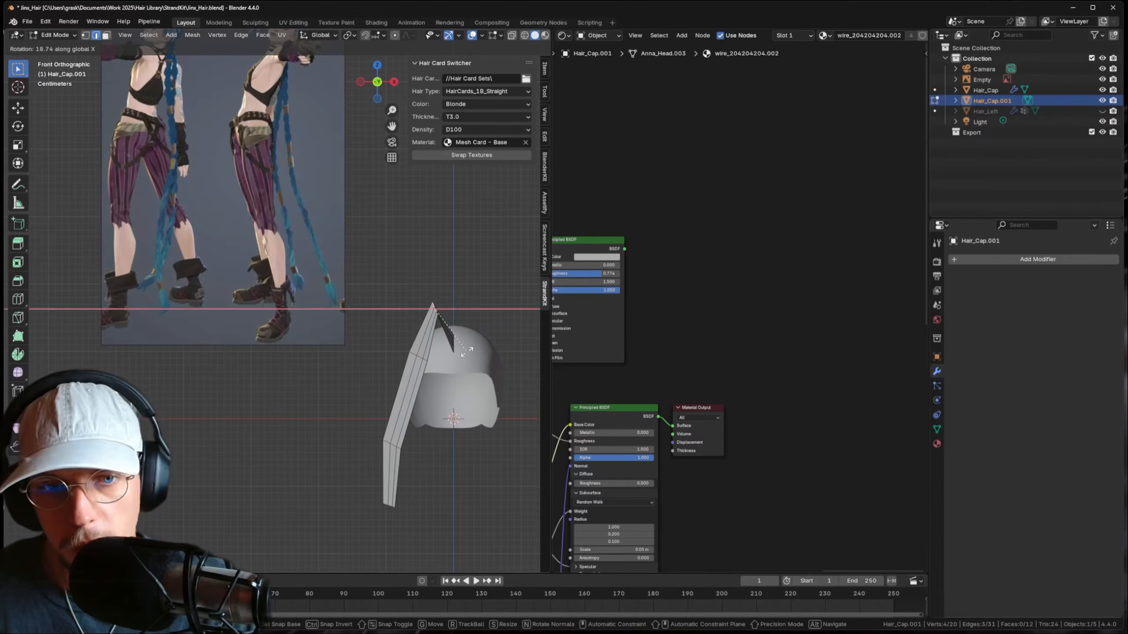
{"action": "left_click", "coordinate": [468, 348]}
{"action": "key", "text": "g"}
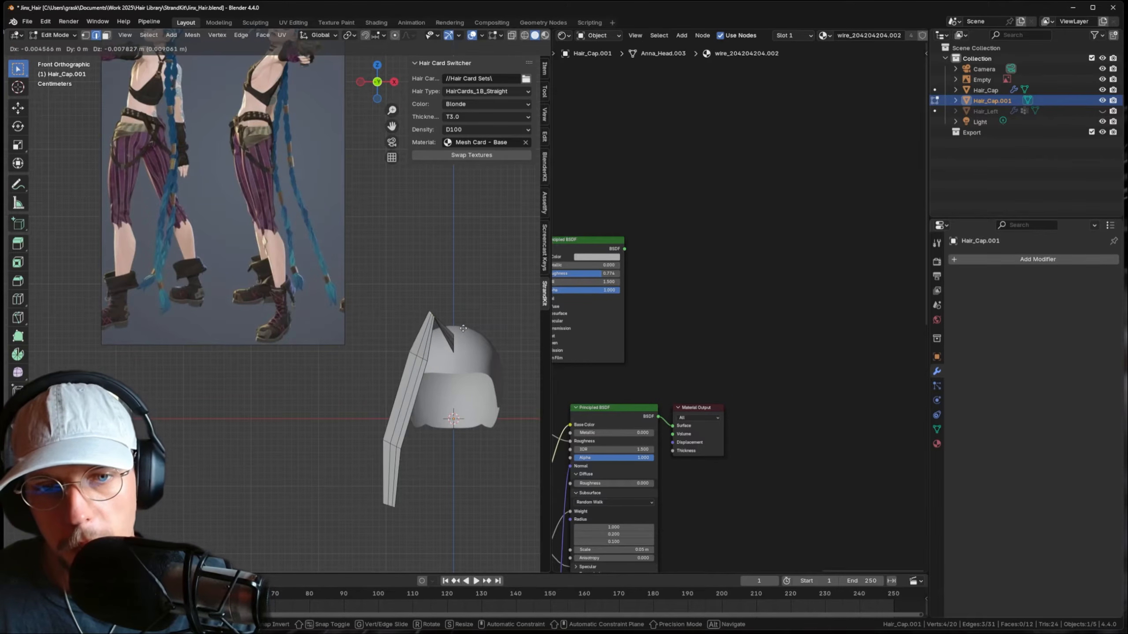
{"action": "left_click", "coordinate": [461, 336]}
{"action": "scroll", "coordinate": [461, 330], "scroll_direction": "down", "scroll_amount": 3}
{"action": "scroll", "coordinate": [462, 329], "scroll_direction": "up", "scroll_amount": 3}
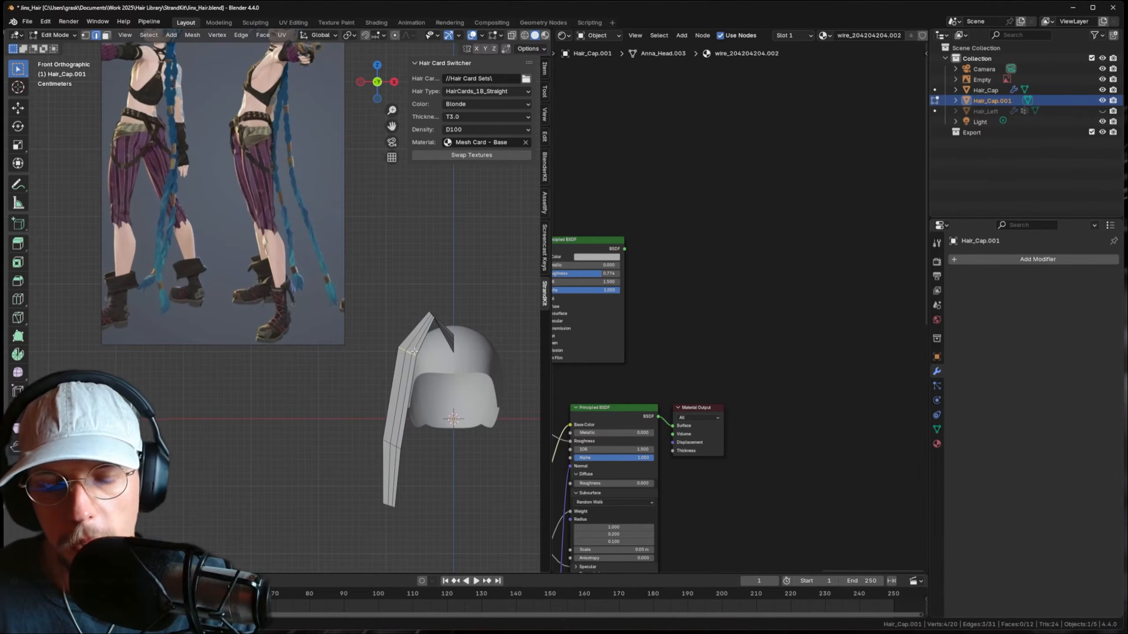
- Unhide Hair_Left, then return to editing the strand mesh
{"action": "key", "text": "Tab"}
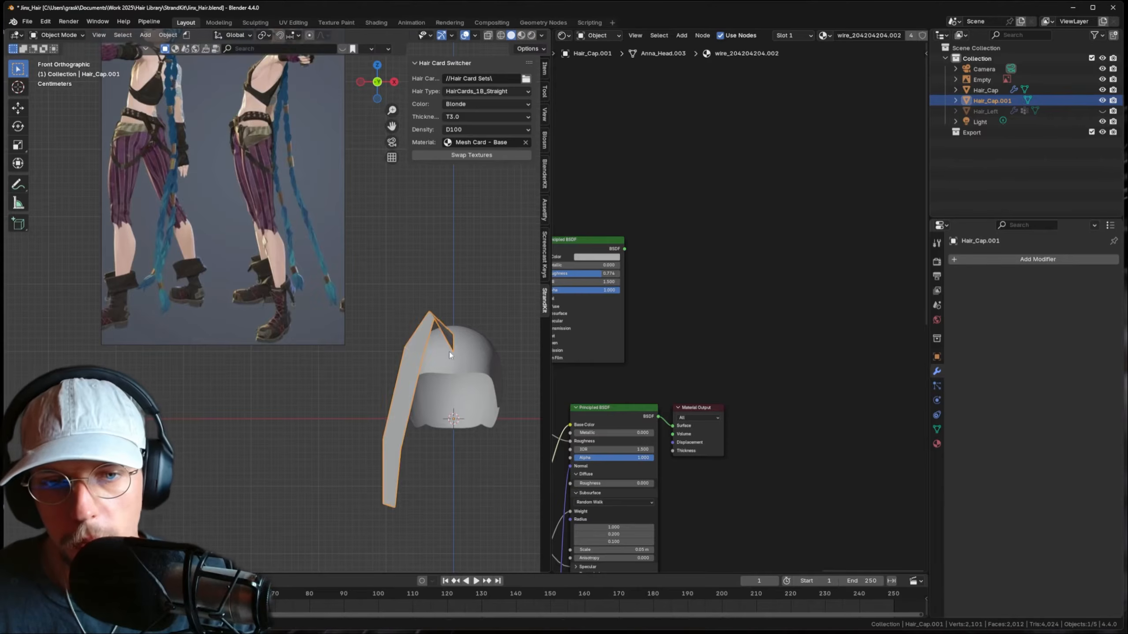
{"action": "mouse_move", "coordinate": [450, 352]}
{"action": "middle_mouse_down"}
{"action": "mouse_move", "coordinate": [427, 362]}
{"action": "mouse_move", "coordinate": [460, 383]}
{"action": "mouse_move", "coordinate": [446, 354]}
{"action": "middle_mouse_up"}
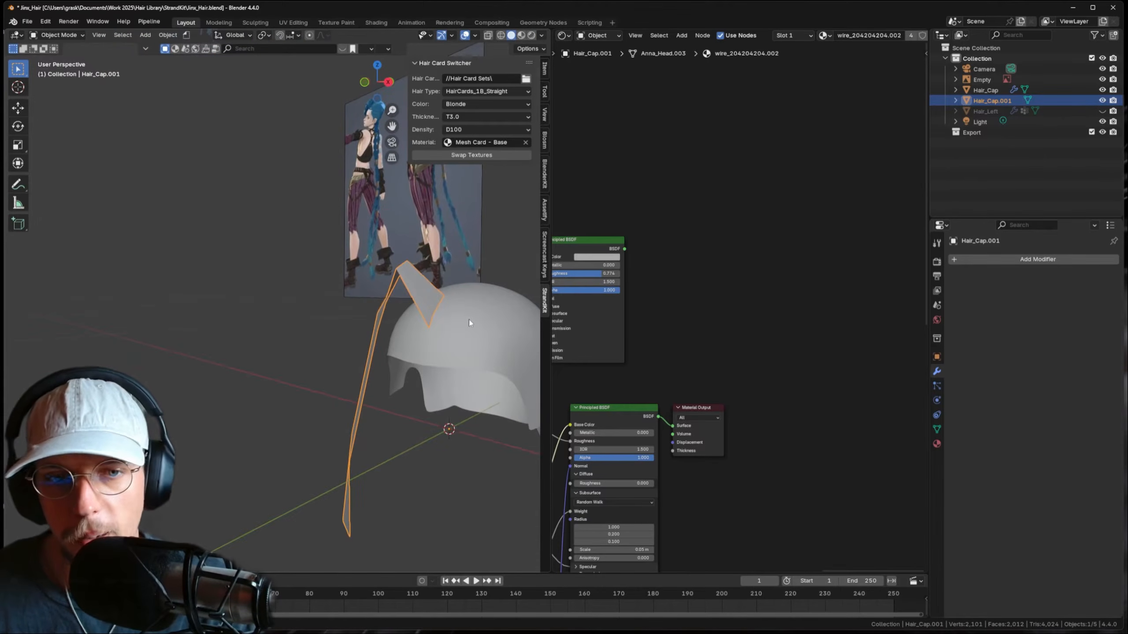
{"action": "left_click", "coordinate": [1102, 111]}
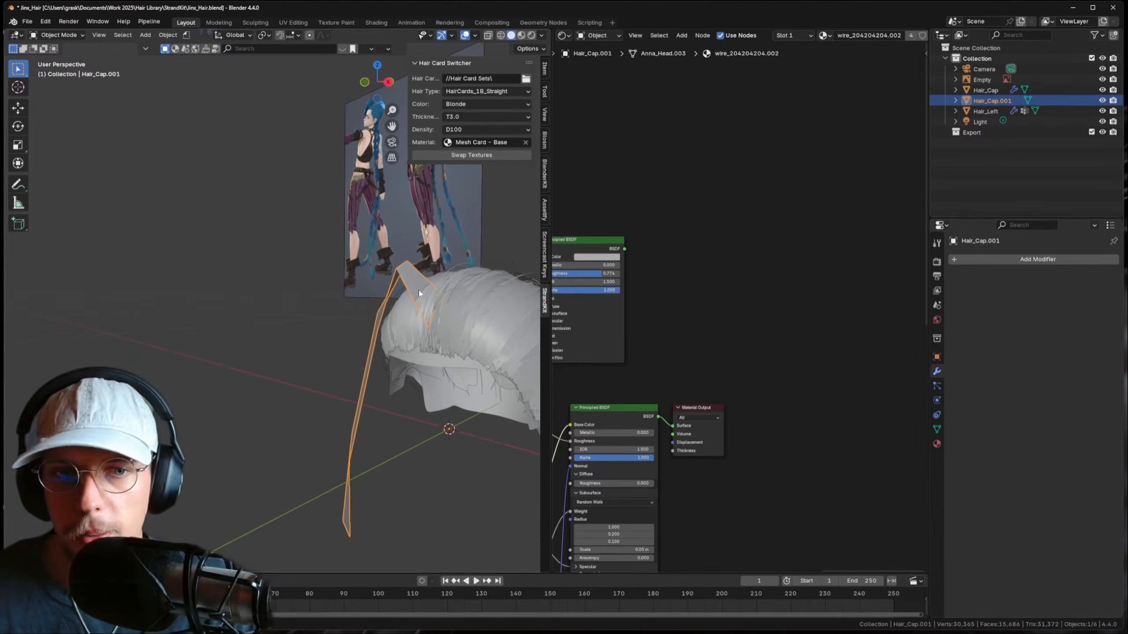
{"action": "key", "text": "Tab"}
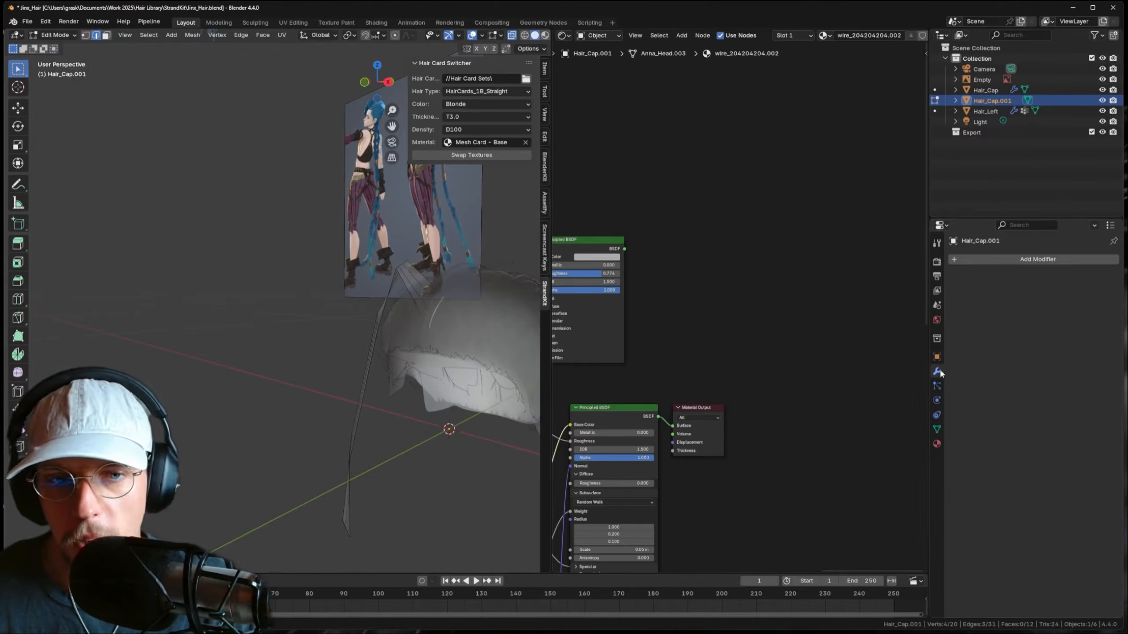
- Add a vertex group named 'start' and assign the strand's top edge to it
{"action": "left_click", "coordinate": [937, 429]}
{"action": "left_click", "coordinate": [1109, 292]}
{"action": "double_click", "coordinate": [993, 295]}
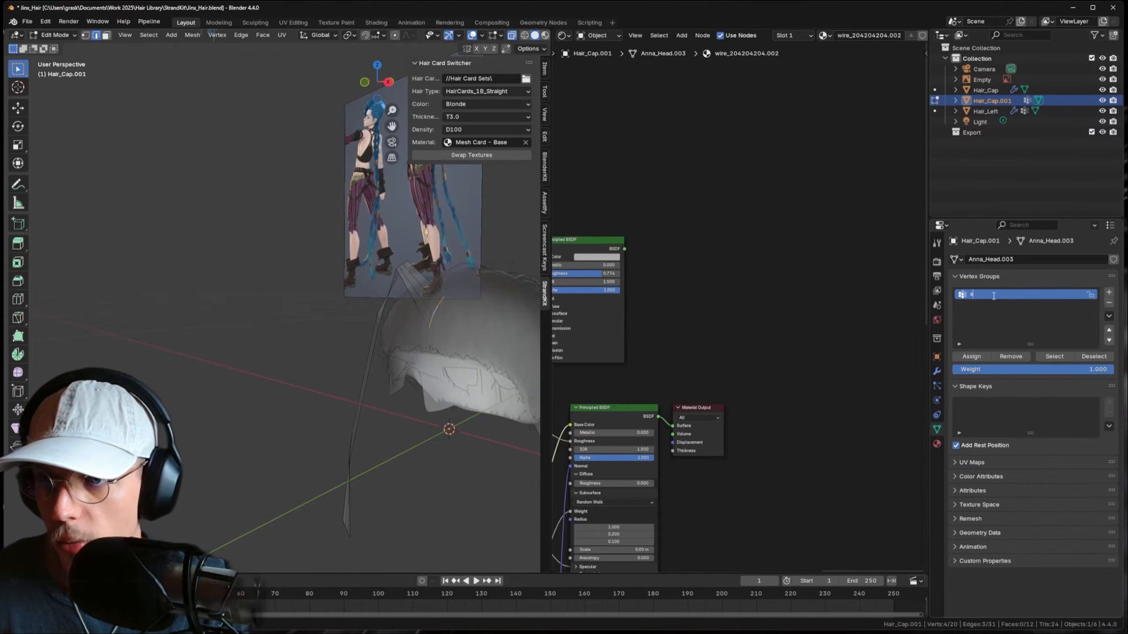
{"action": "key", "text": "Return"}
{"action": "left_click", "coordinate": [971, 360]}
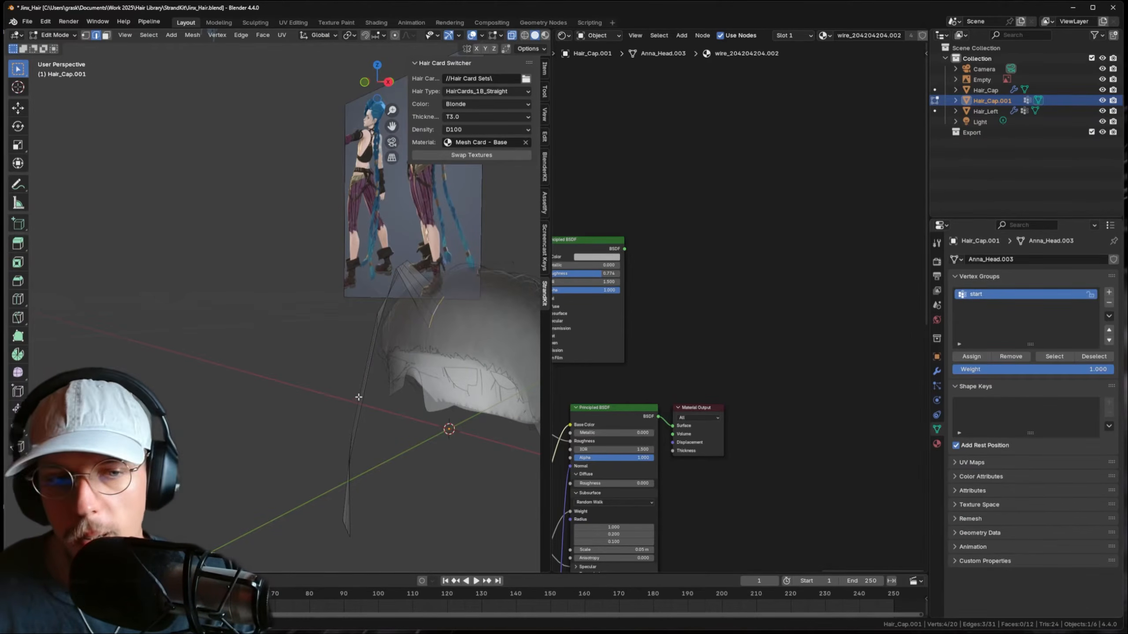
- Select the bottom edge, add a second group 'end', then select Hair_Left with the strand
{"action": "middle_click_drag", "start_coordinate": [359, 482], "coordinate": [370, 511]}
{"action": "left_click", "coordinate": [370, 528]}
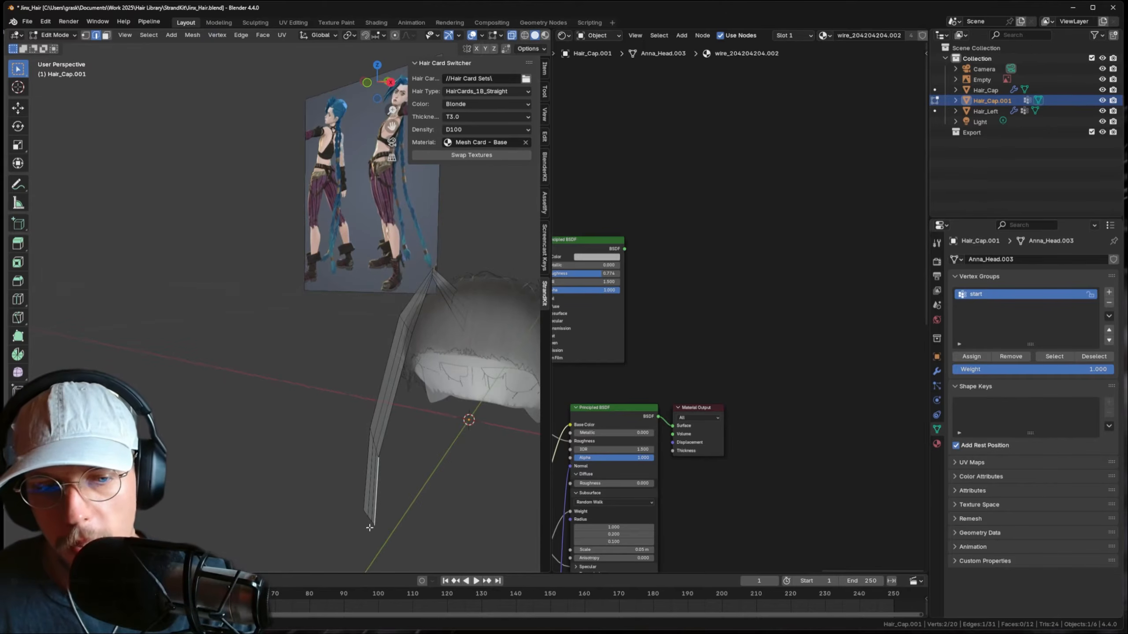
{"action": "left_click", "coordinate": [1109, 293]}
{"action": "double_click", "coordinate": [1004, 306]}
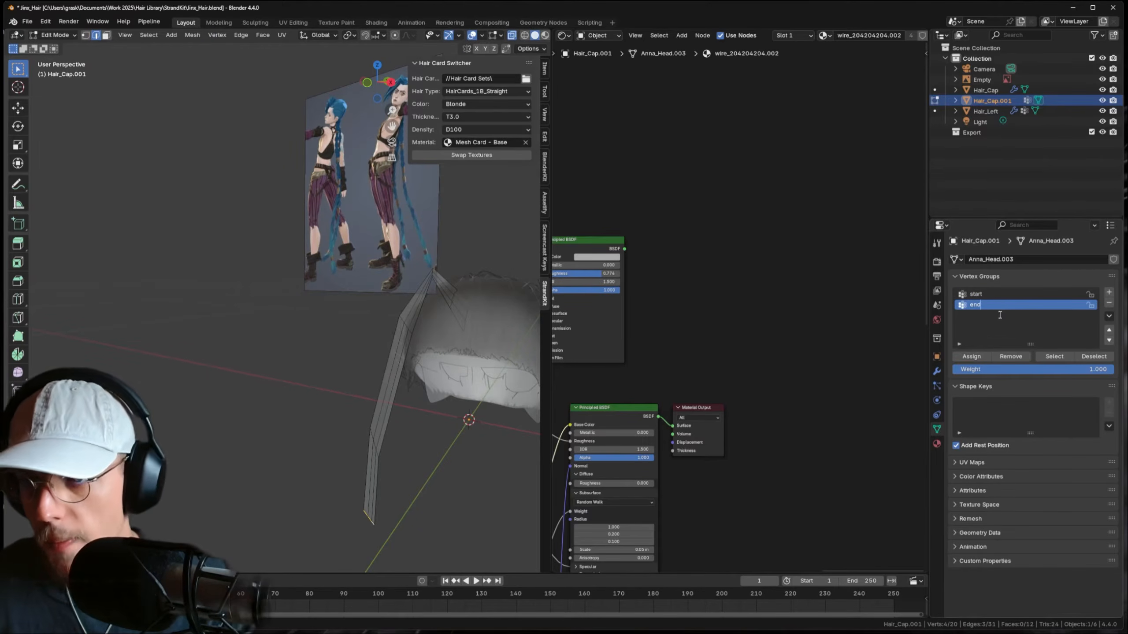
{"action": "key", "text": "Tab"}
{"action": "left_click", "coordinate": [504, 326], "text": "shift"}
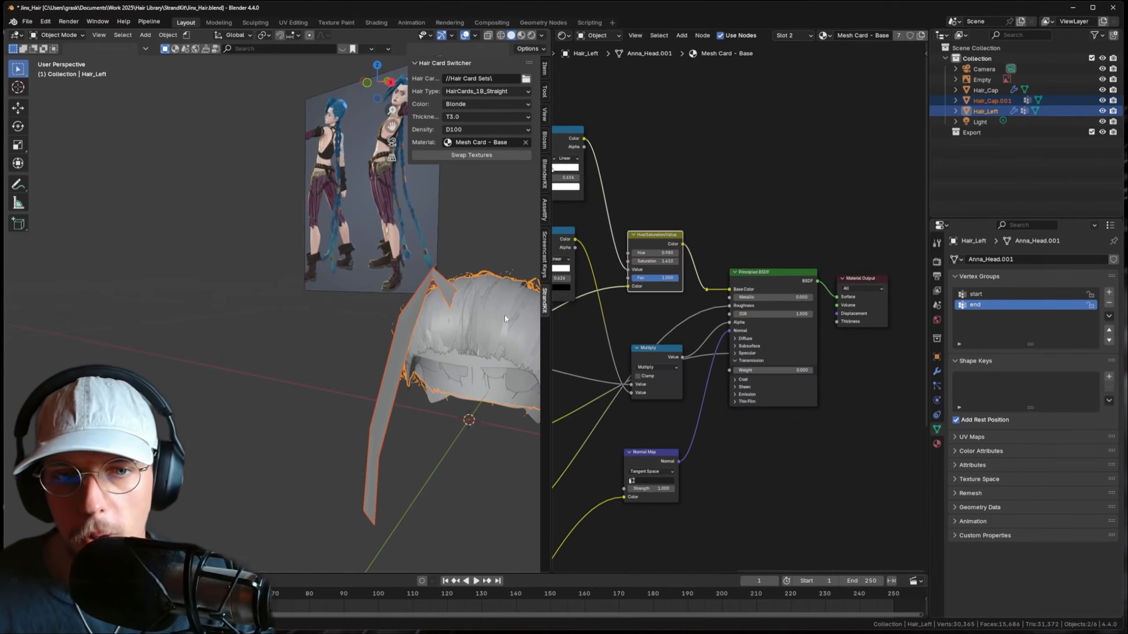
- Copy Hair_Left's modifiers onto Hair_Cap.001 with Ctrl+L > Copy Modifiers
{"action": "key", "text": "ctrl+l"}
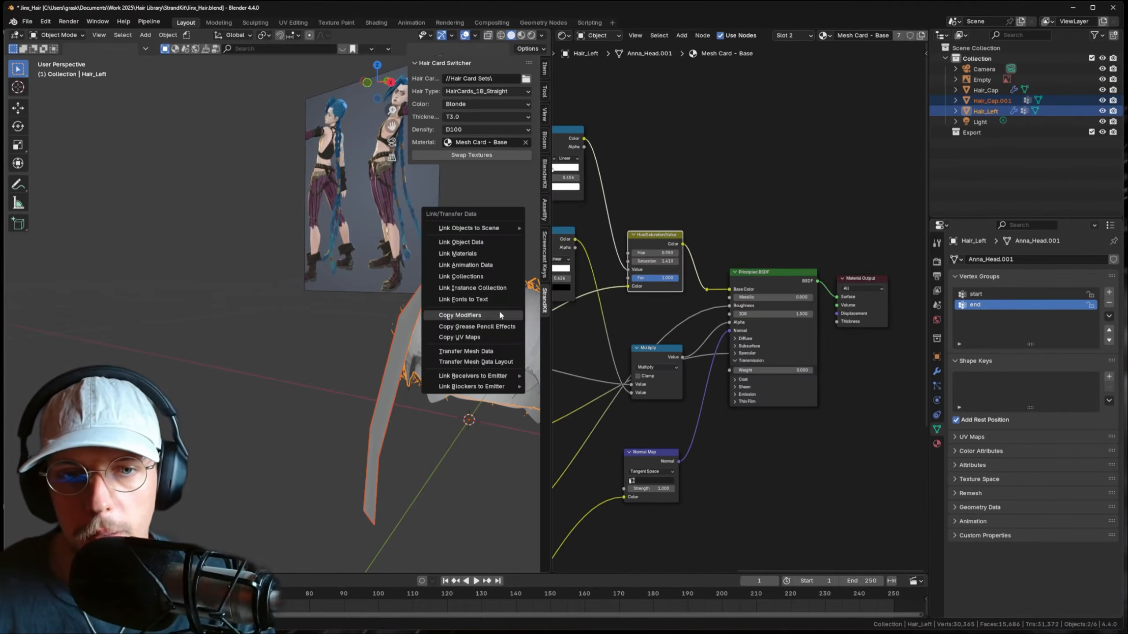
{"action": "left_click", "coordinate": [499, 314]}
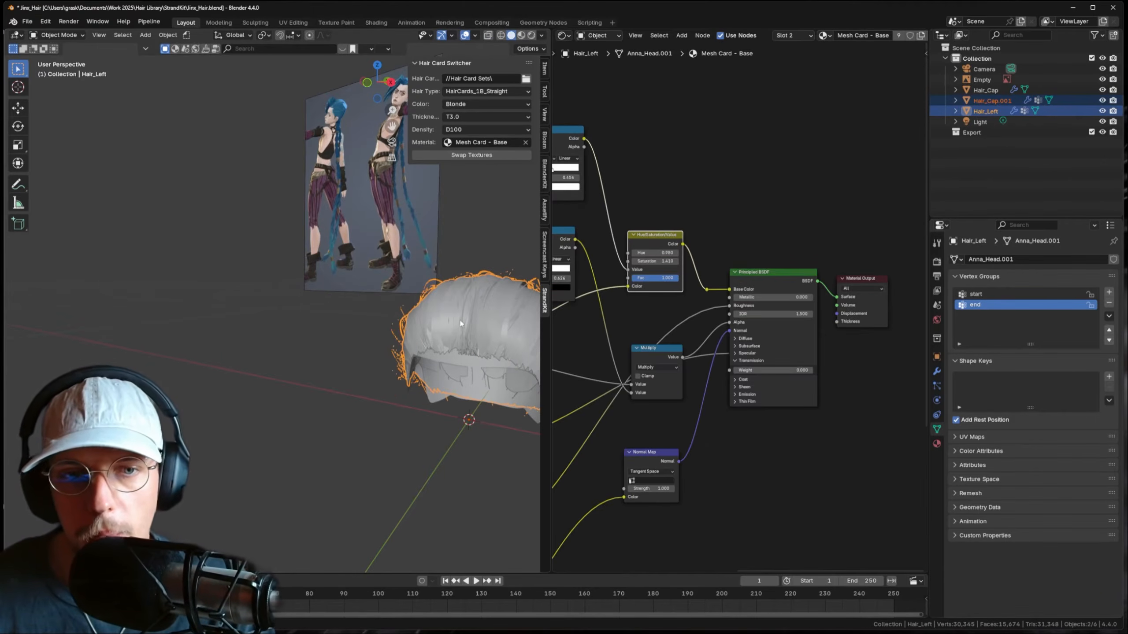
{"action": "left_click", "coordinate": [990, 111]}
- Check the start and end vertex groups on Hair_Cap.001 in X-ray, then view the generated cards
{"action": "left_click", "coordinate": [994, 102]}
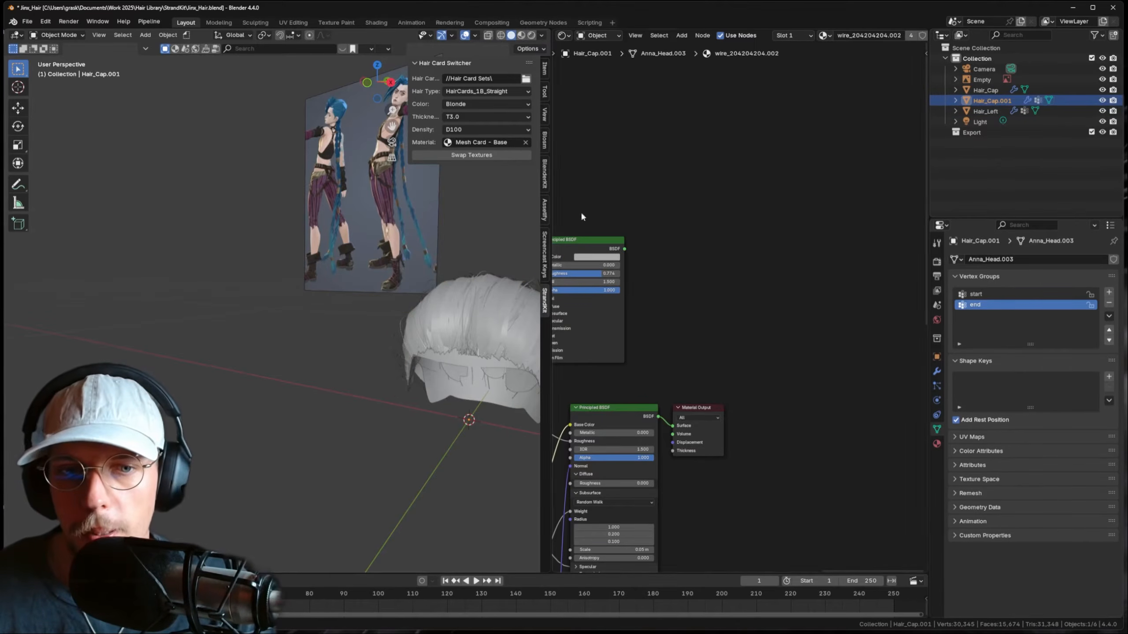
{"action": "key", "text": "Tab"}
{"action": "key", "text": "alt+z"}
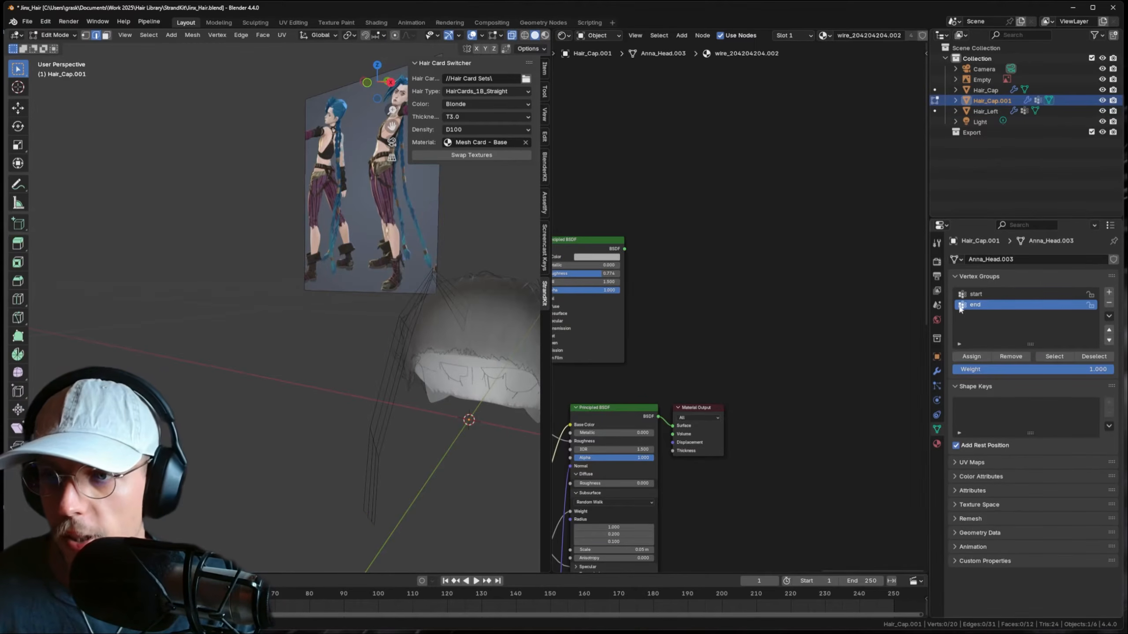
{"action": "left_click", "coordinate": [979, 294]}
{"action": "left_click", "coordinate": [1055, 357]}
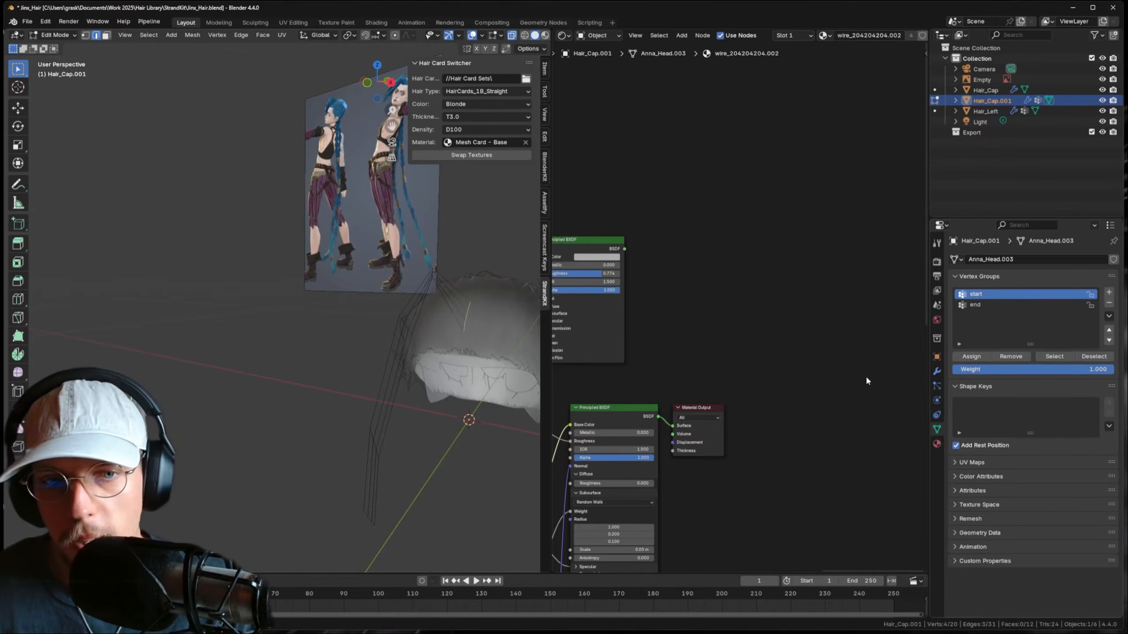
{"action": "left_click", "coordinate": [988, 307]}
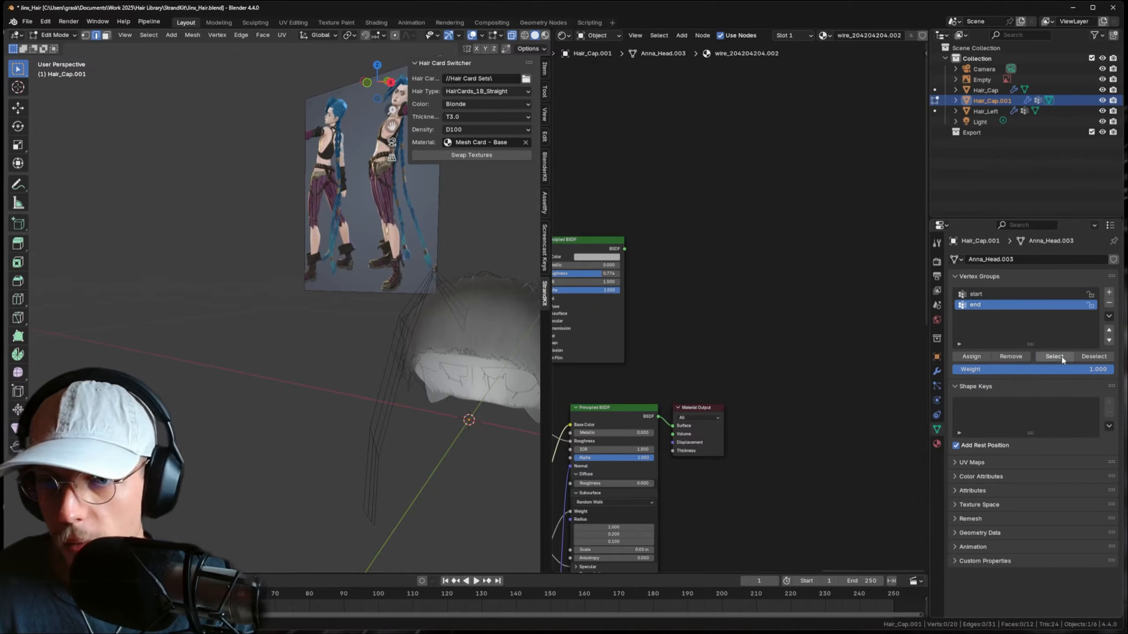
{"action": "key", "text": "Tab"}
{"action": "middle_click_drag", "start_coordinate": [440, 331], "coordinate": [379, 310]}
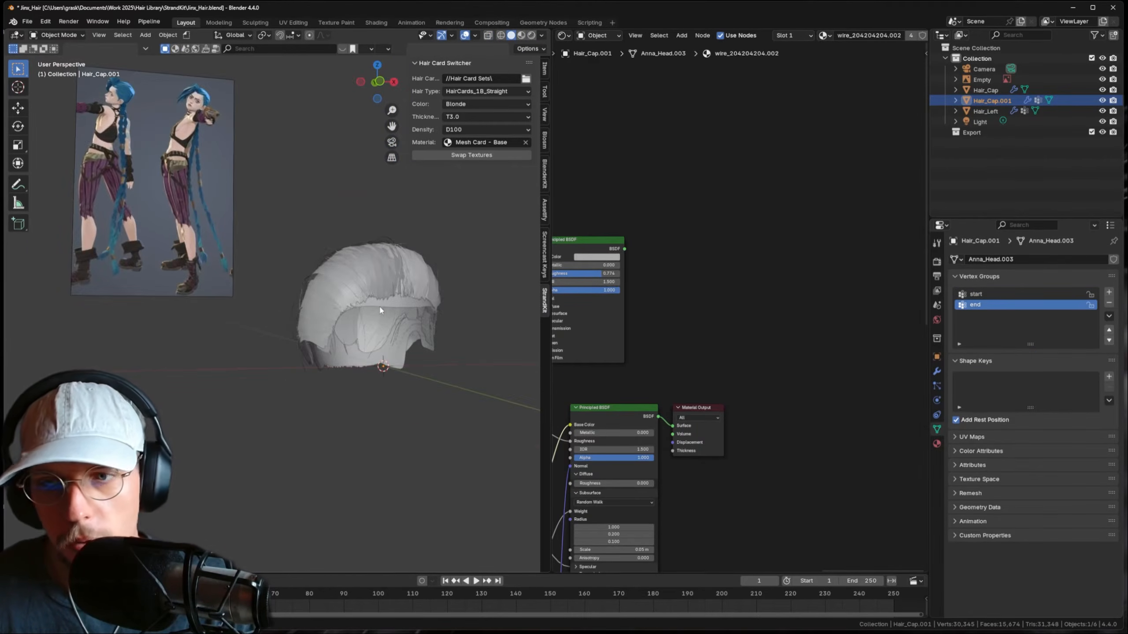
- Delete the Mirror modifier so the strand appears on one side only
{"action": "left_click", "coordinate": [937, 371]}
{"action": "left_click", "coordinate": [1097, 276]}
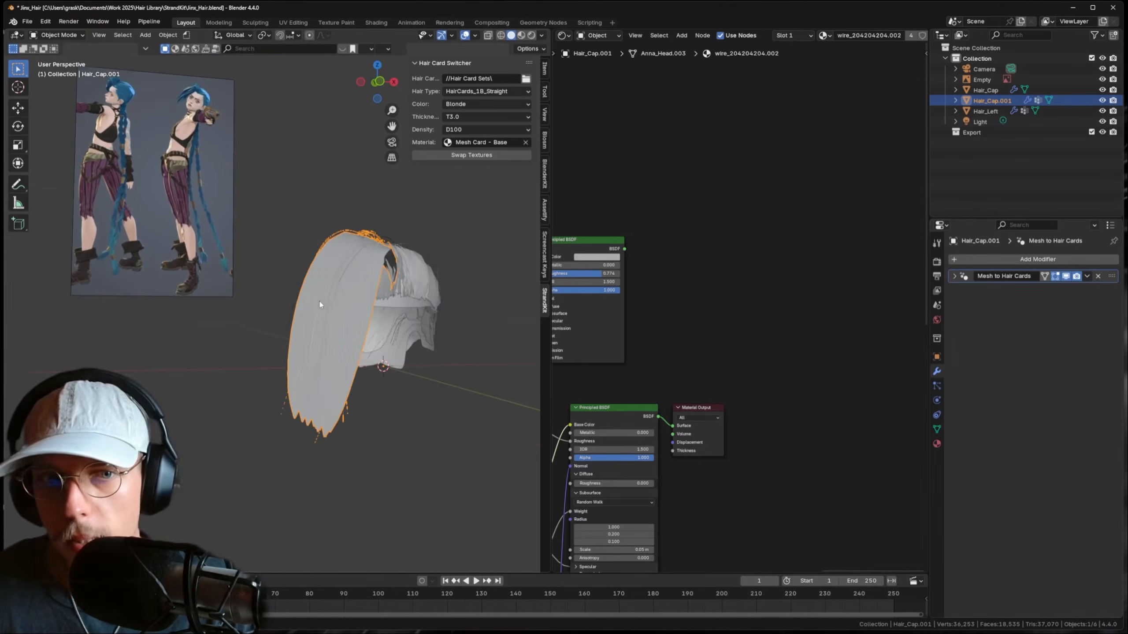
{"action": "mouse_move", "coordinate": [320, 304]}
{"action": "middle_mouse_down"}
{"action": "mouse_move", "coordinate": [278, 326]}
{"action": "mouse_move", "coordinate": [328, 303]}
{"action": "middle_mouse_up"}
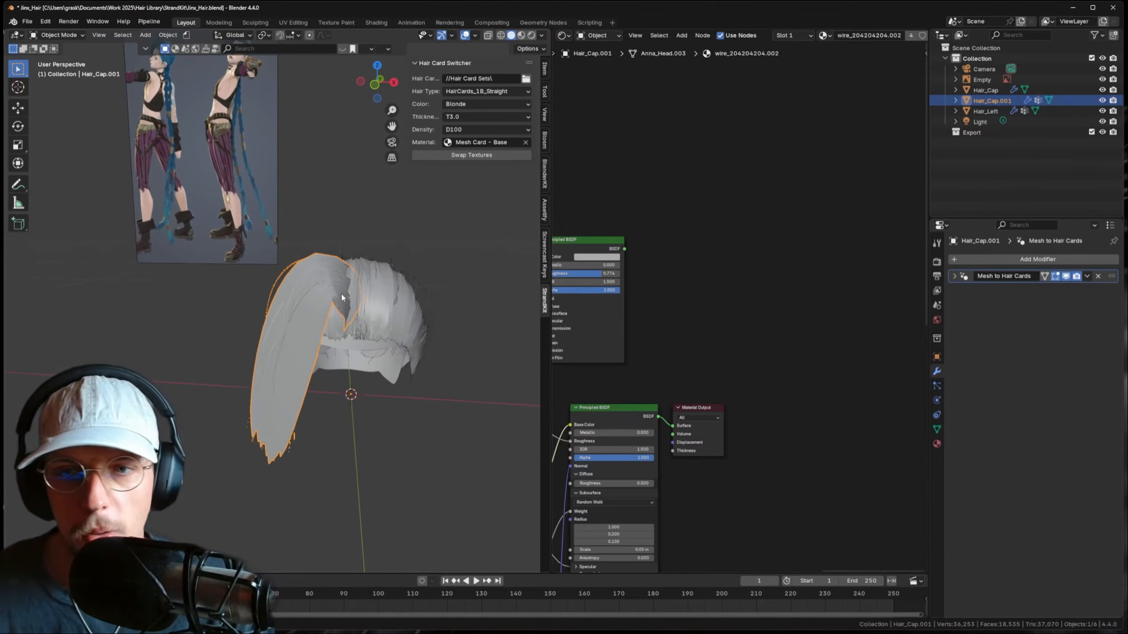
{"action": "key", "text": "KP_1"}
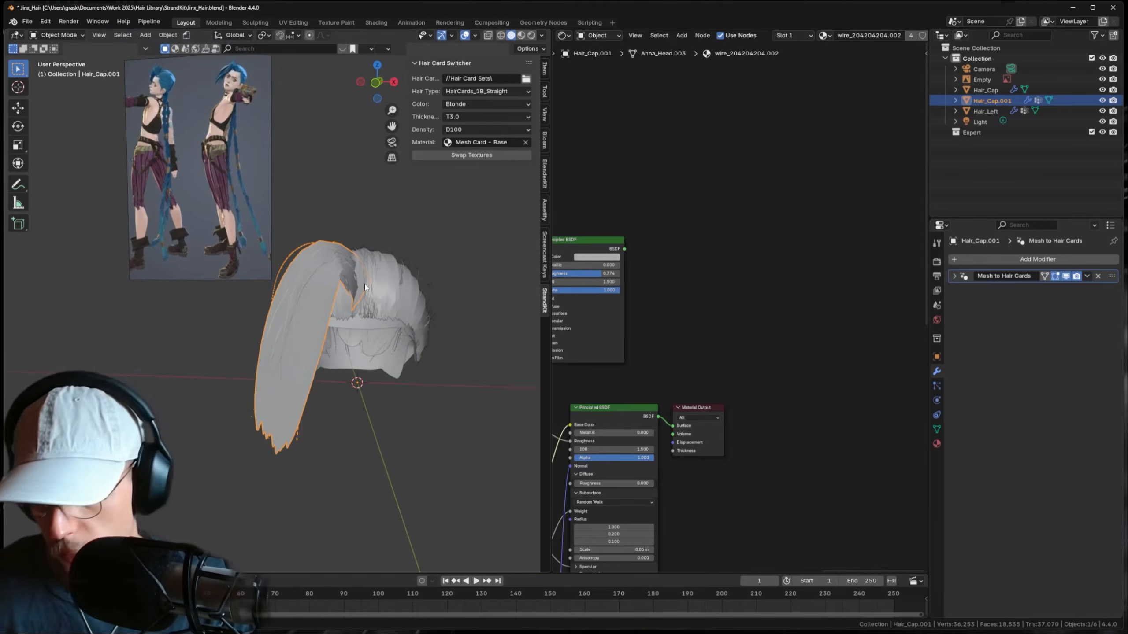
- Adjust the Hair Quantity Multiplier in the Mesh to Hair Cards settings
{"action": "left_click", "coordinate": [955, 276]}
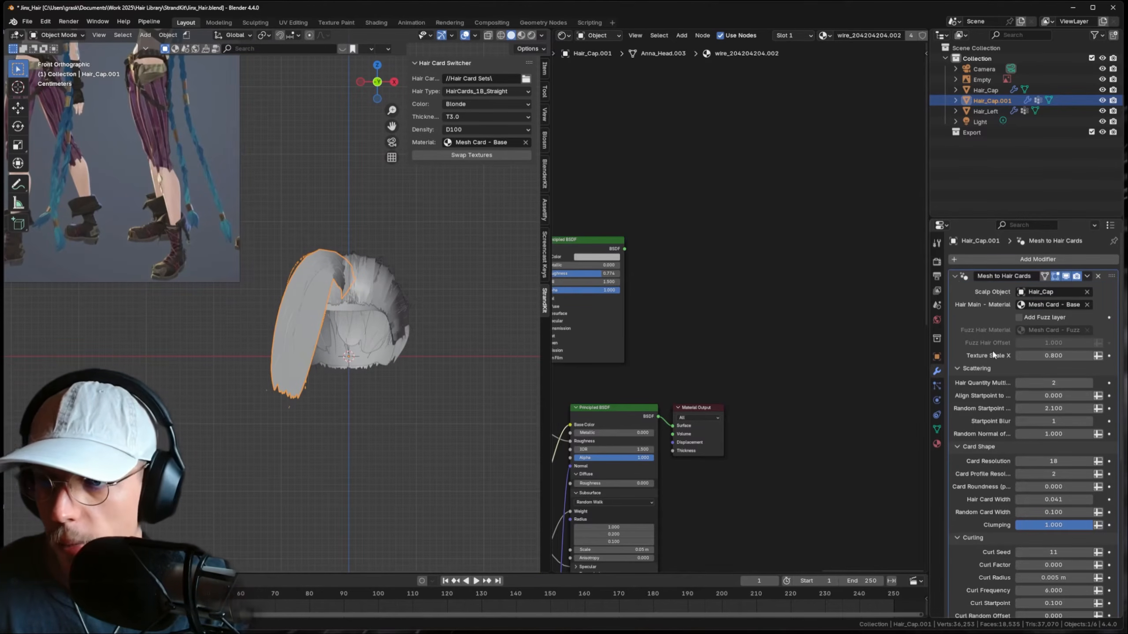
{"action": "left_click", "coordinate": [1018, 383]}
{"action": "left_click", "coordinate": [1018, 383]}
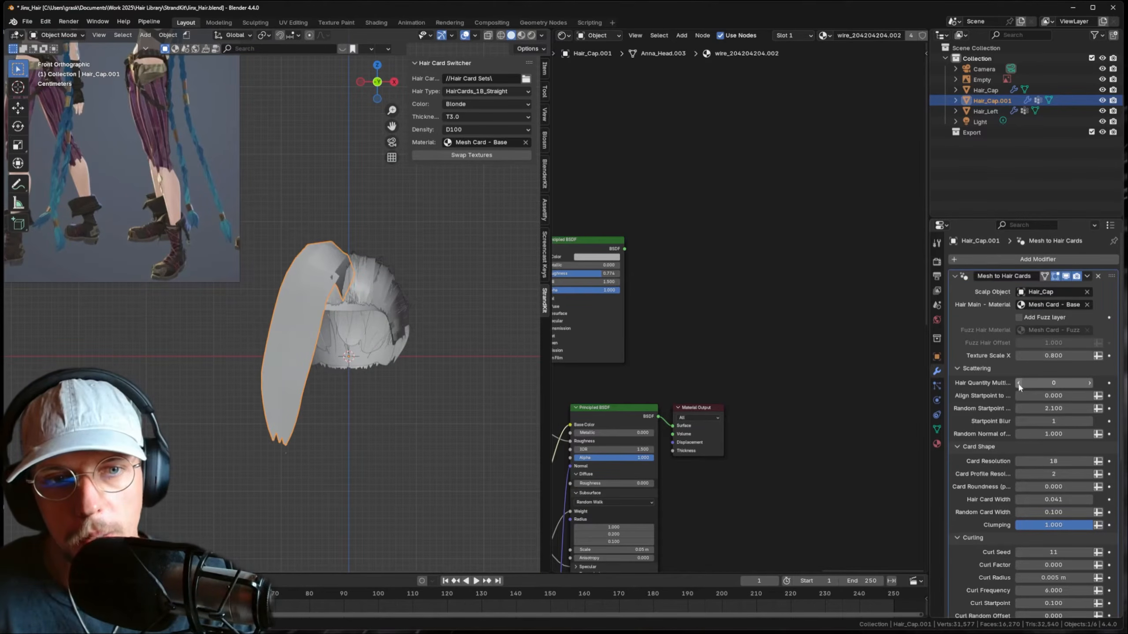
{"action": "left_click", "coordinate": [1090, 384]}
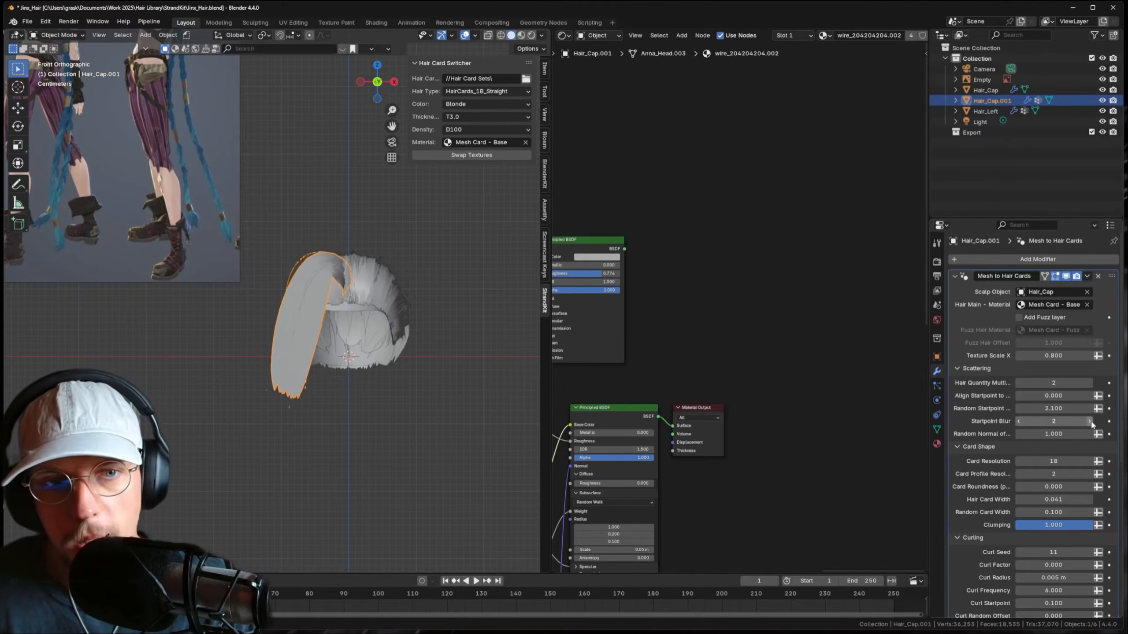
{"action": "middle_click_drag", "start_coordinate": [361, 314], "coordinate": [414, 305], "text": "shift"}
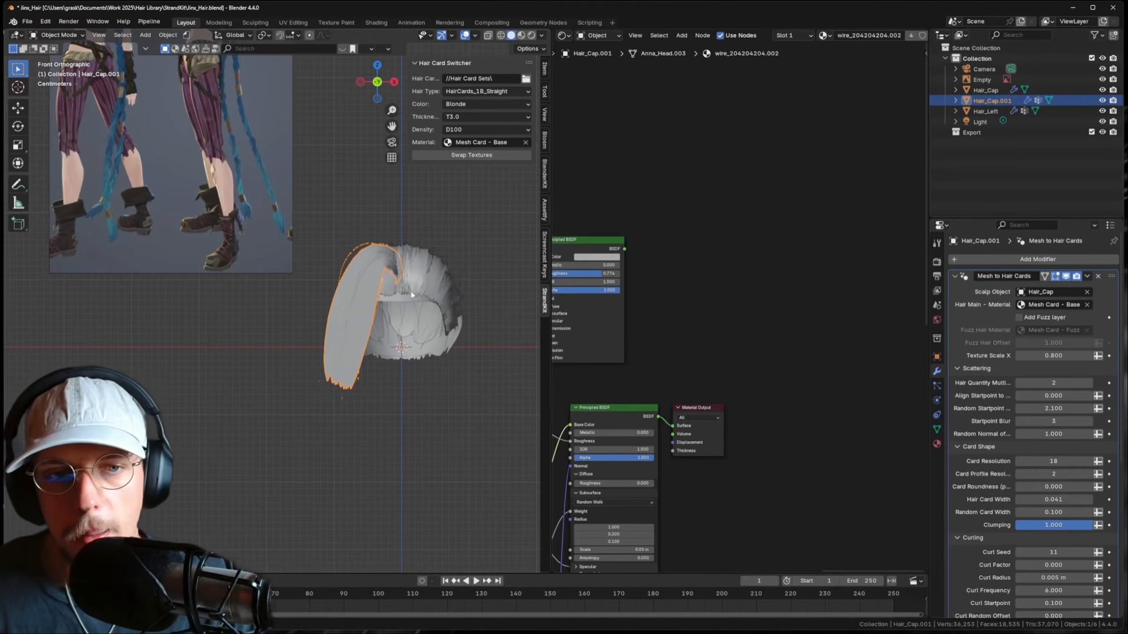
- Preview the bang strand's hair cards in Rendered shading
{"action": "key", "text": "Tab"}
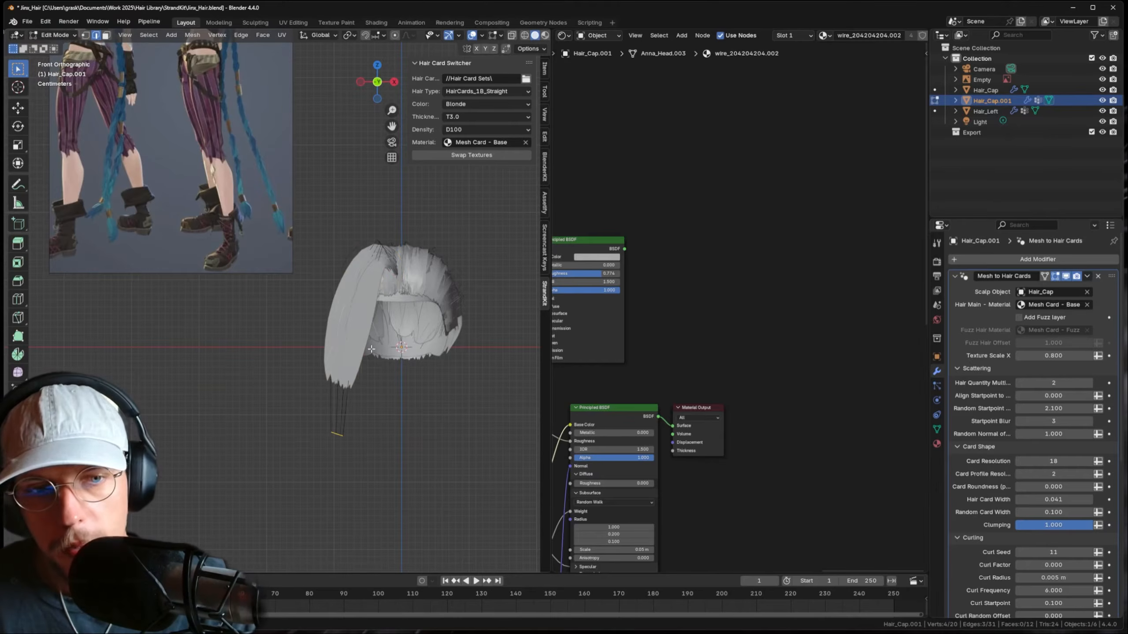
{"action": "key", "text": "Tab"}
{"action": "middle_click_drag", "start_coordinate": [393, 231], "coordinate": [377, 241], "text": "shift"}
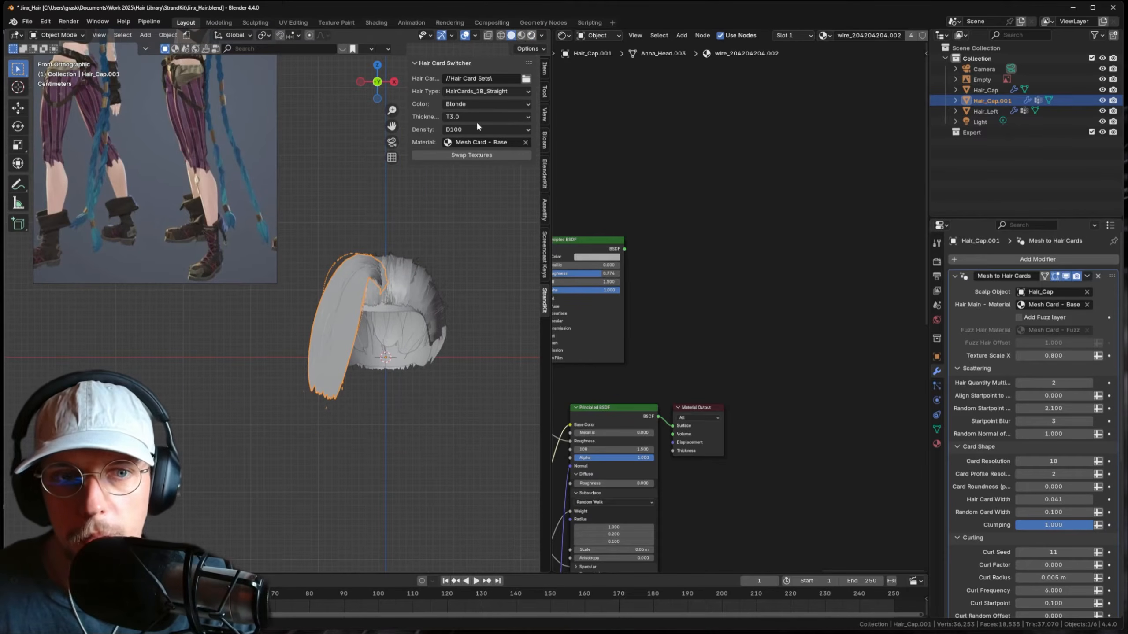
{"action": "left_click", "coordinate": [531, 35]}
{"action": "left_click", "coordinate": [461, 267]}
{"action": "scroll", "coordinate": [430, 289], "scroll_direction": "up", "scroll_amount": 2}
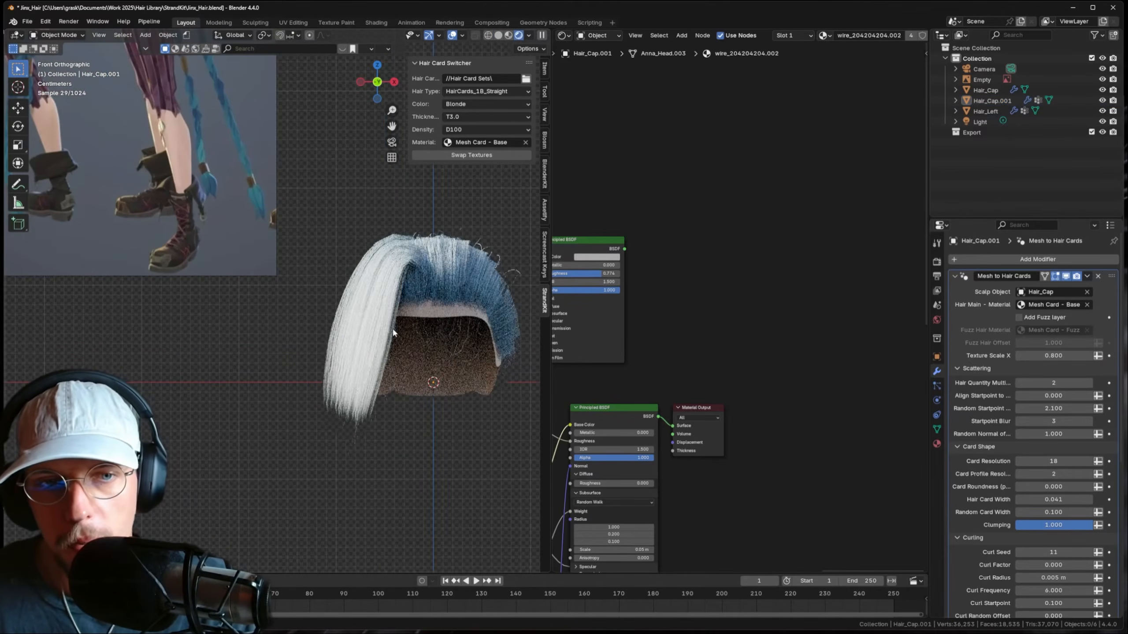
- Select Hair_Cap.001 and delete the selected guide-mesh vertices
{"action": "middle_click_drag", "start_coordinate": [393, 332], "coordinate": [355, 328], "text": "shift"}
{"action": "left_click", "coordinate": [346, 316]}
{"action": "key", "text": "Tab"}
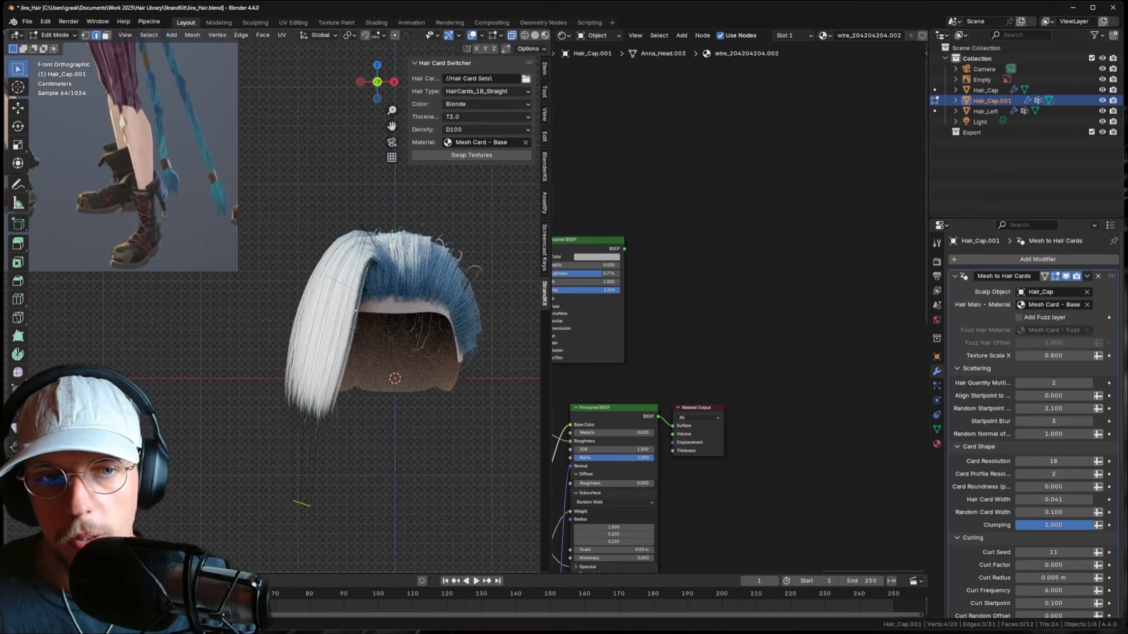
{"action": "key", "text": "x"}
{"action": "left_click", "coordinate": [319, 294]}
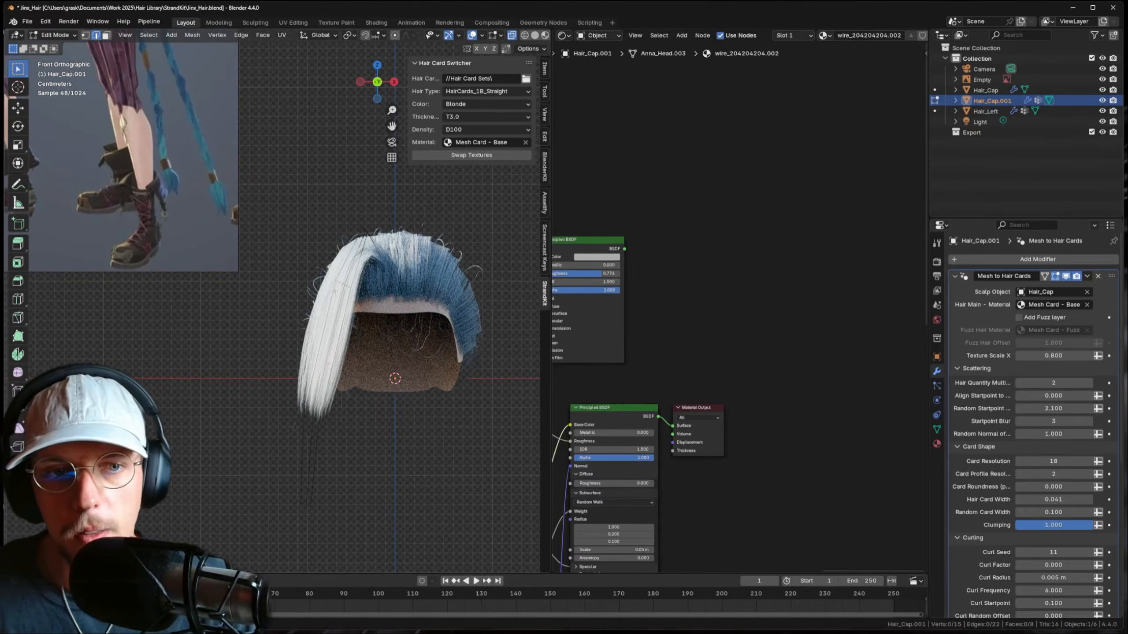
- Select the strand's end edge loop and go back to Solid shading with X-ray off
{"action": "middle_click_drag", "start_coordinate": [397, 266], "coordinate": [222, 304]}
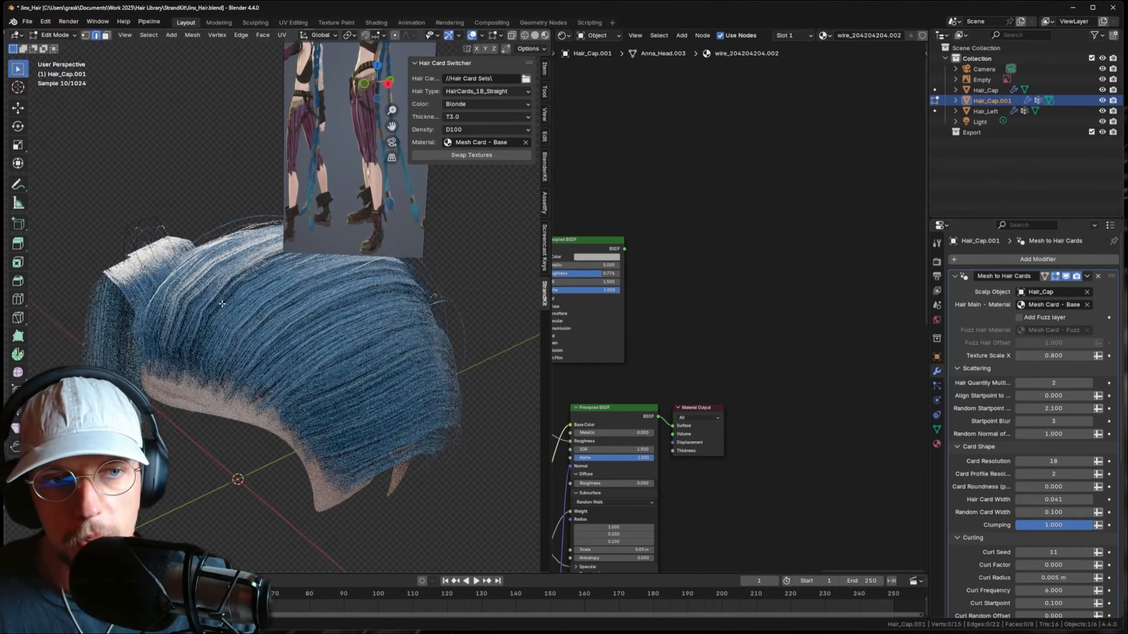
{"action": "left_click", "coordinate": [195, 296], "text": "alt"}
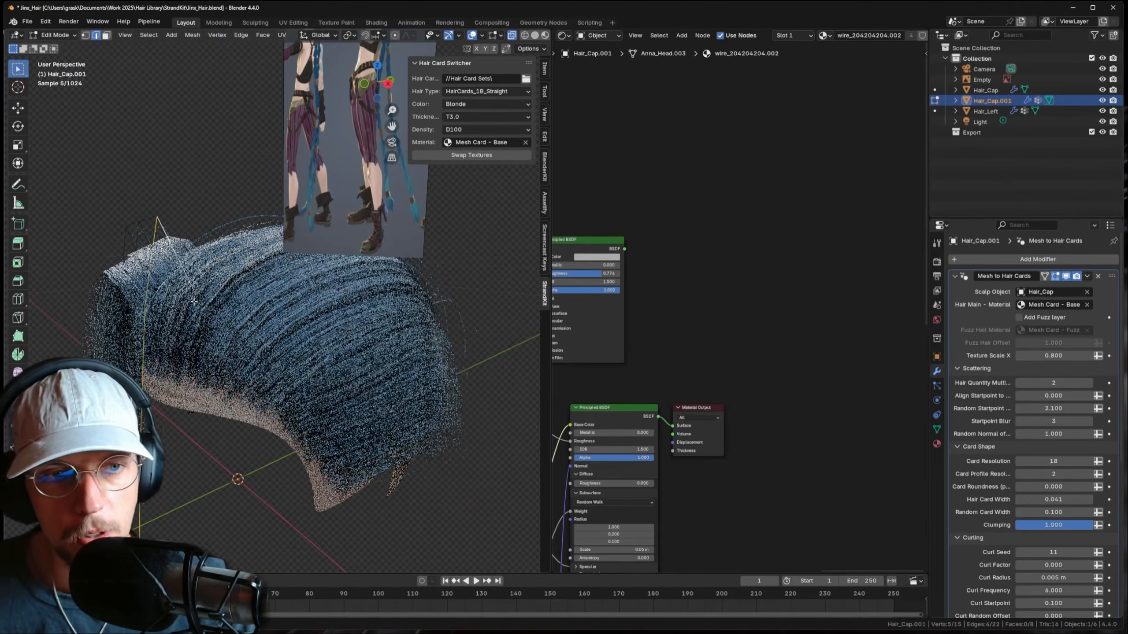
{"action": "left_click", "coordinate": [534, 36]}
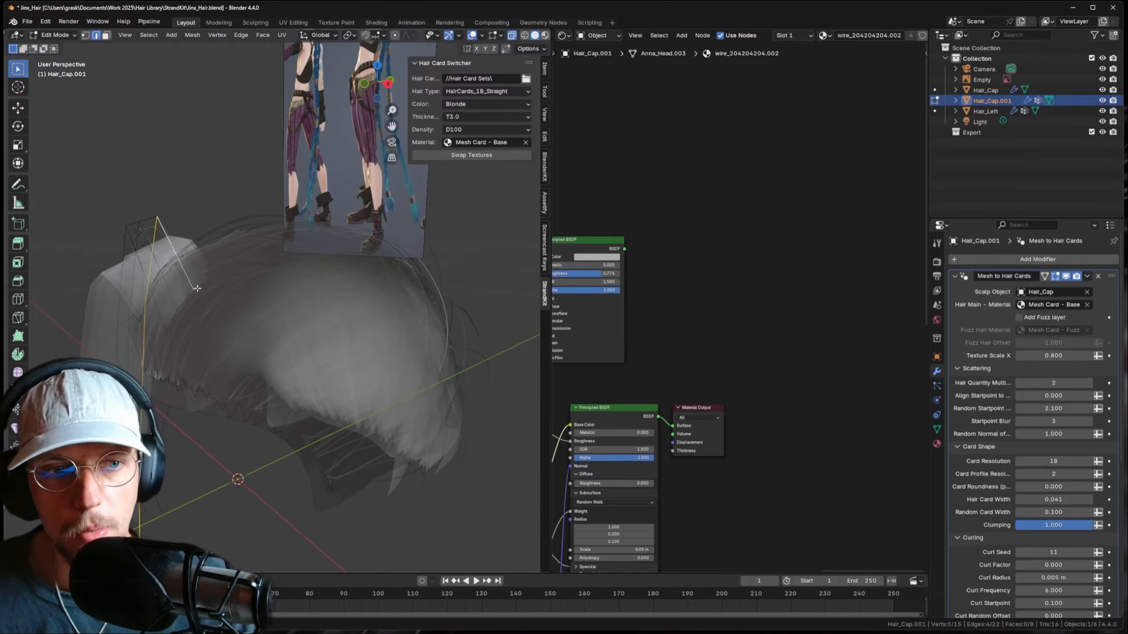
{"action": "left_click", "coordinate": [188, 301], "text": "alt"}
{"action": "key", "text": "alt+z"}
{"action": "middle_click_drag", "start_coordinate": [188, 301], "coordinate": [389, 324], "text": "shift"}
- Shift the bang strand's tip edges along the vertical Z axis, then along Y
{"action": "key", "text": "g"}
{"action": "key", "text": "z"}
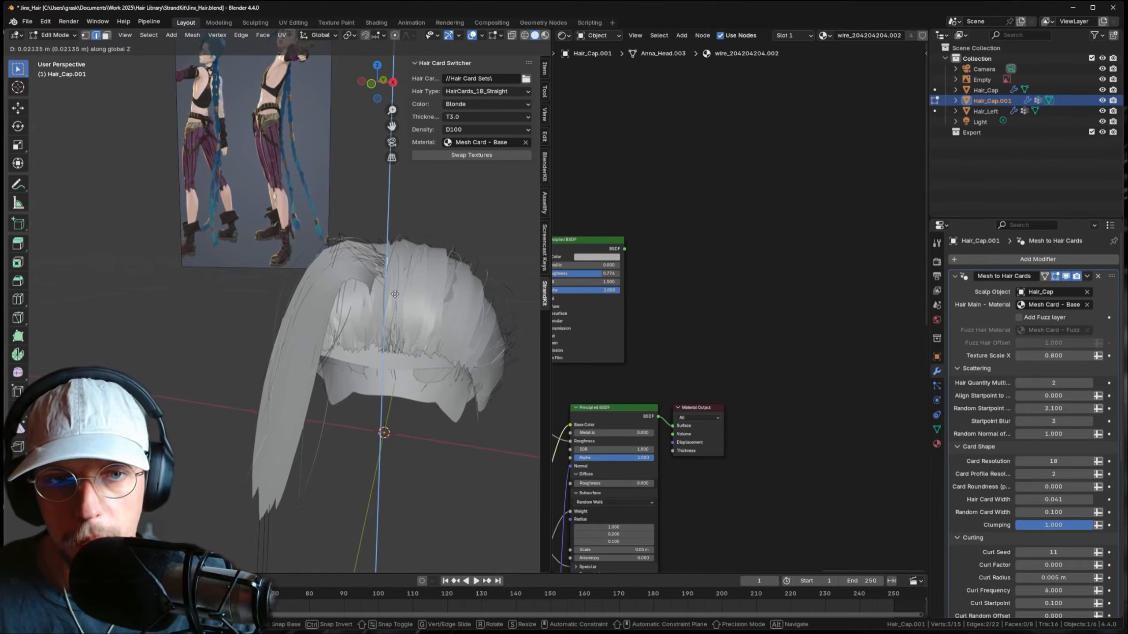
{"action": "left_click", "coordinate": [394, 294]}
{"action": "key", "text": "g"}
{"action": "key", "text": "y"}
{"action": "left_click", "coordinate": [381, 292]}
{"action": "middle_click_drag", "start_coordinate": [381, 291], "coordinate": [310, 287], "text": "shift"}
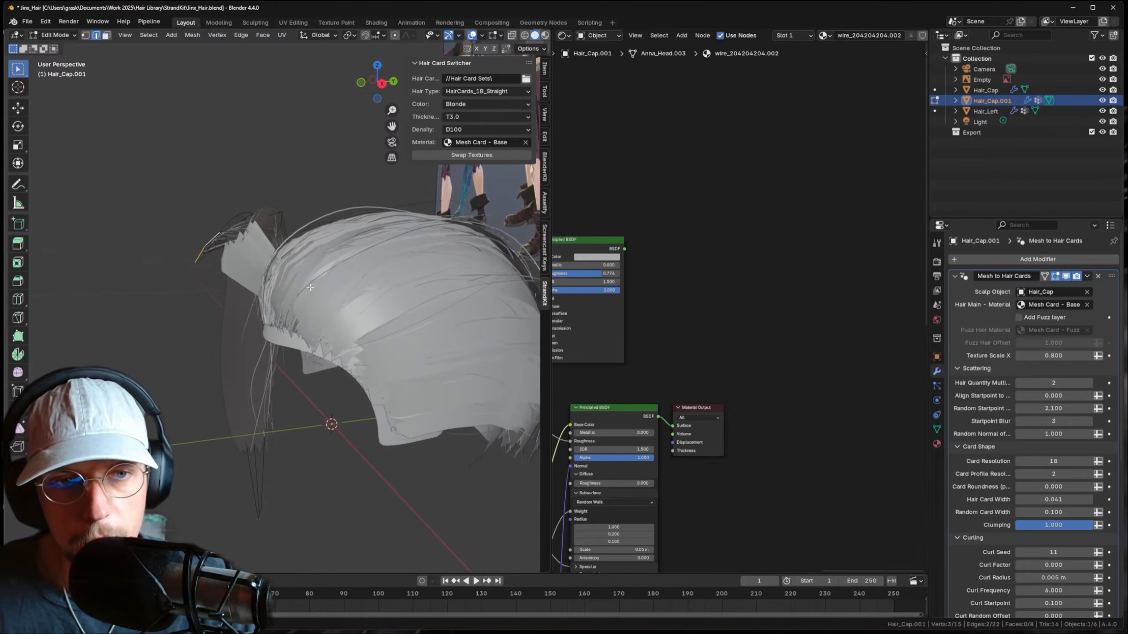
- Twist the tip edges around the vertical axis and fine-tune their rotation
{"action": "key", "text": "r"}
{"action": "key", "text": "z"}
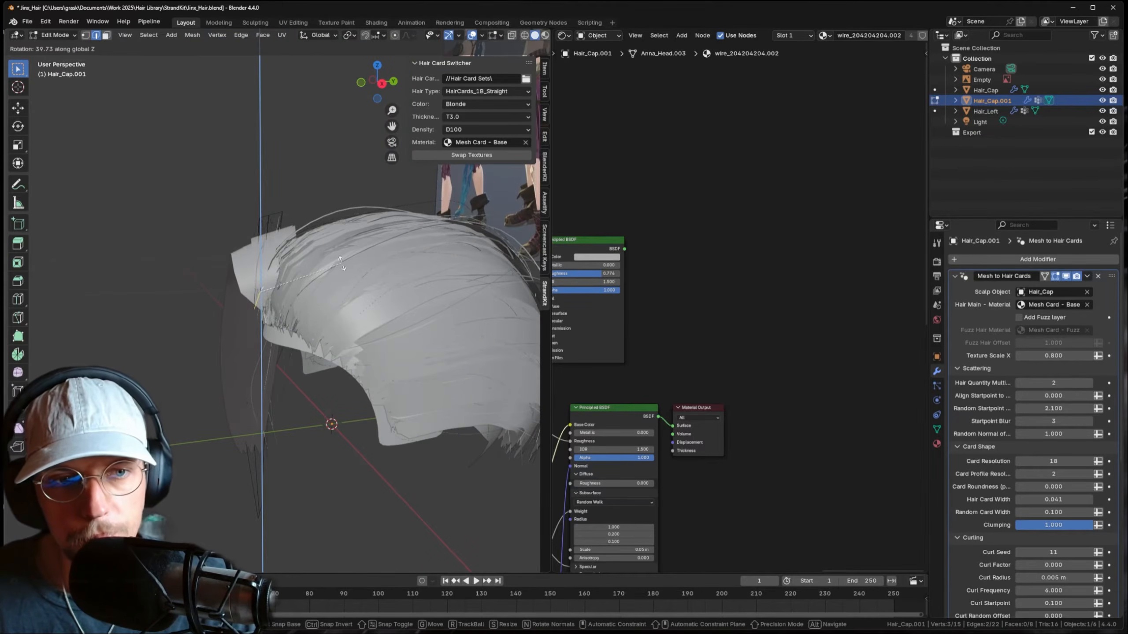
{"action": "left_click", "coordinate": [341, 263]}
{"action": "key", "text": "g"}
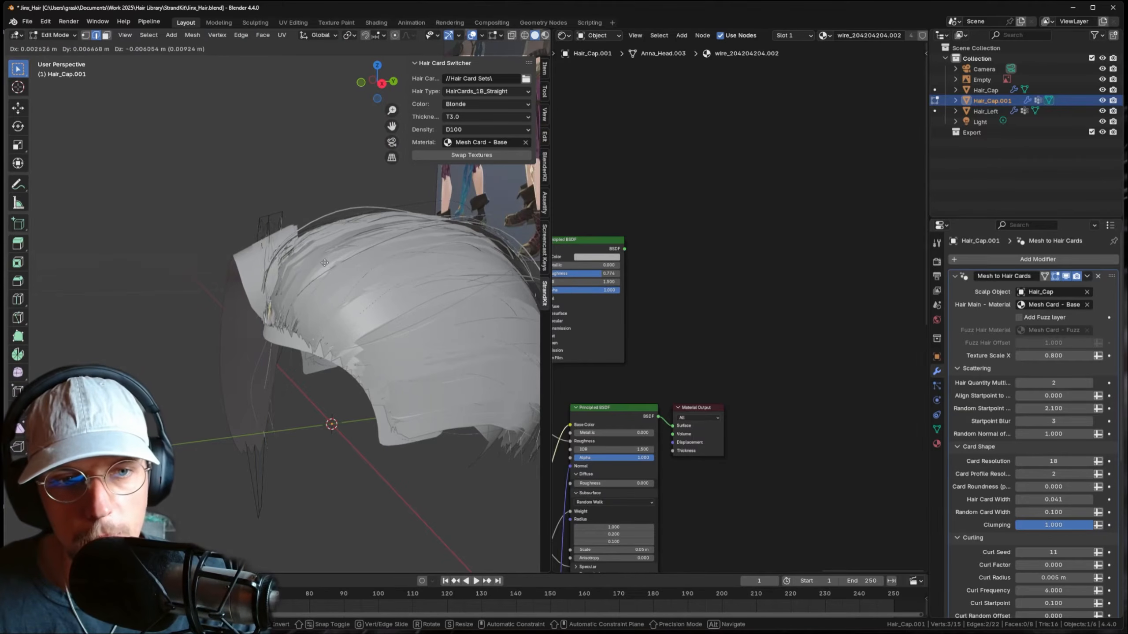
{"action": "key", "text": "r"}
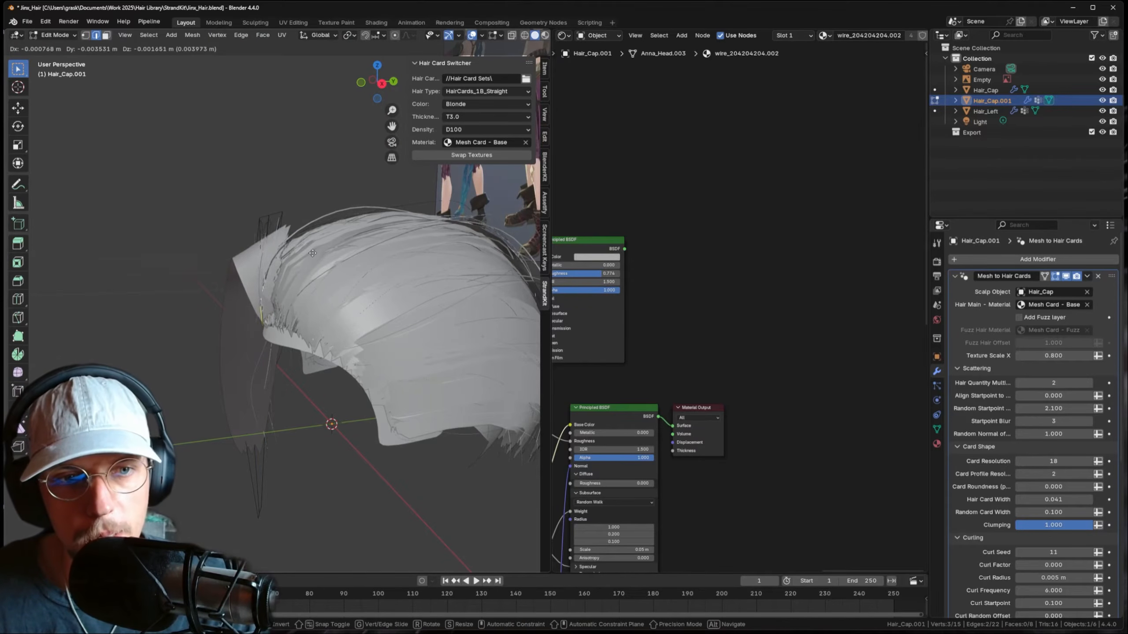
{"action": "left_click", "coordinate": [317, 253]}
{"action": "middle_click_drag", "start_coordinate": [318, 254], "coordinate": [365, 223]}
- Nudge the tip edges left, twist them again around Z, and start bevelling them wider
{"action": "key", "text": "g"}
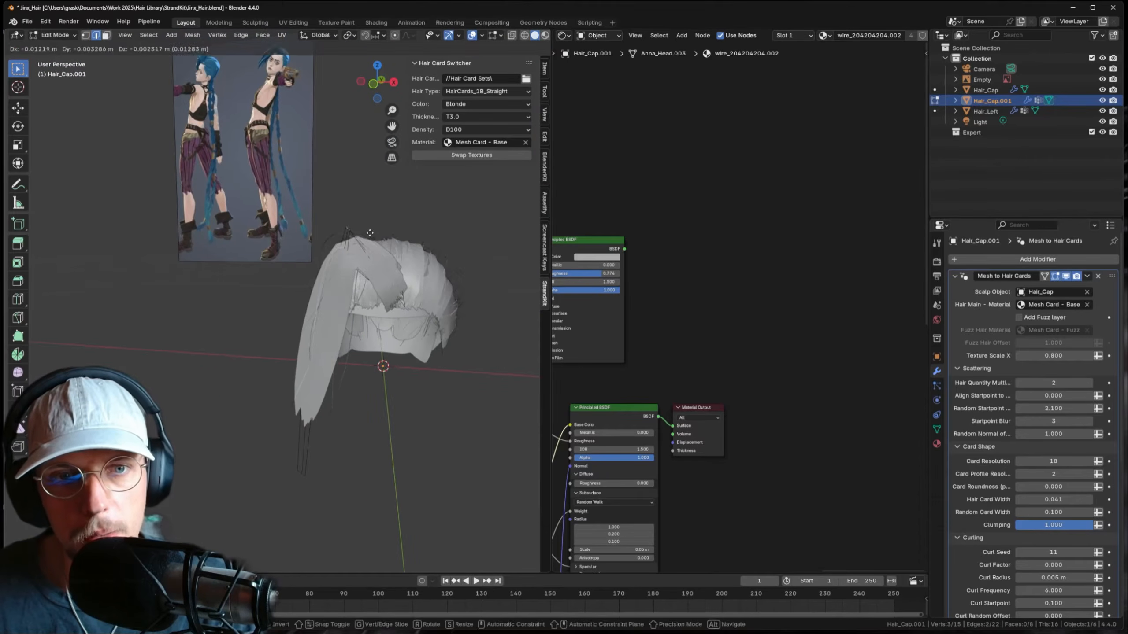
{"action": "left_click", "coordinate": [370, 233]}
{"action": "key", "text": "r"}
{"action": "key", "text": "z"}
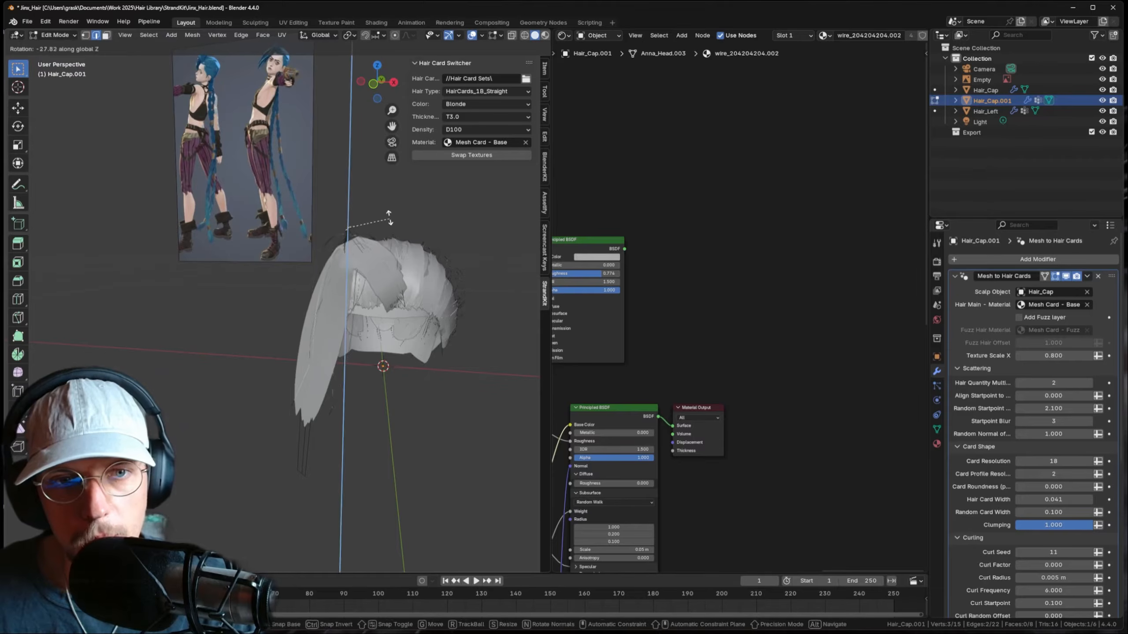
{"action": "left_click", "coordinate": [375, 226]}
{"action": "key", "text": "ctrl+b"}
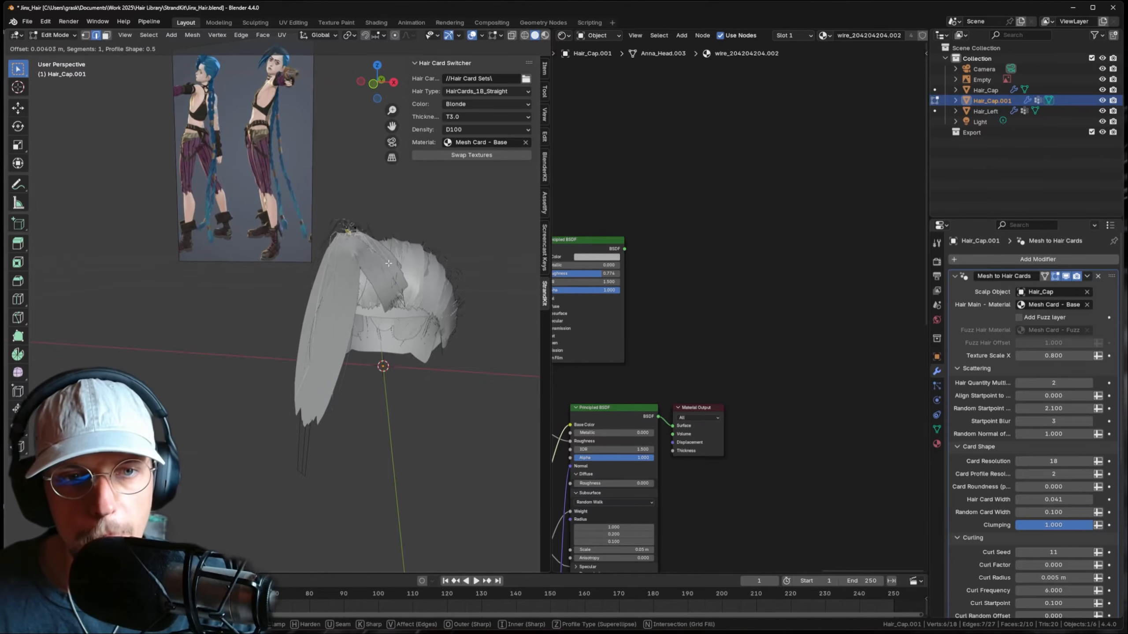
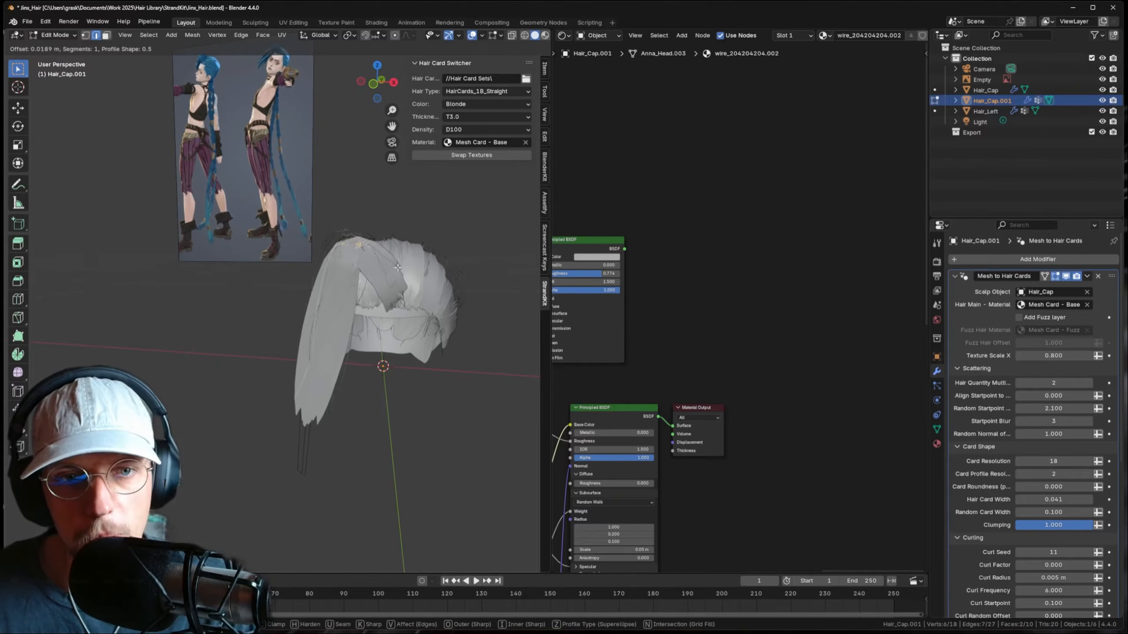
- Cancel the accidental bevel and scale the bang strand's selected edges down
{"action": "right_click", "coordinate": [398, 267]}
{"action": "middle_click_drag", "start_coordinate": [351, 267], "coordinate": [319, 291]}
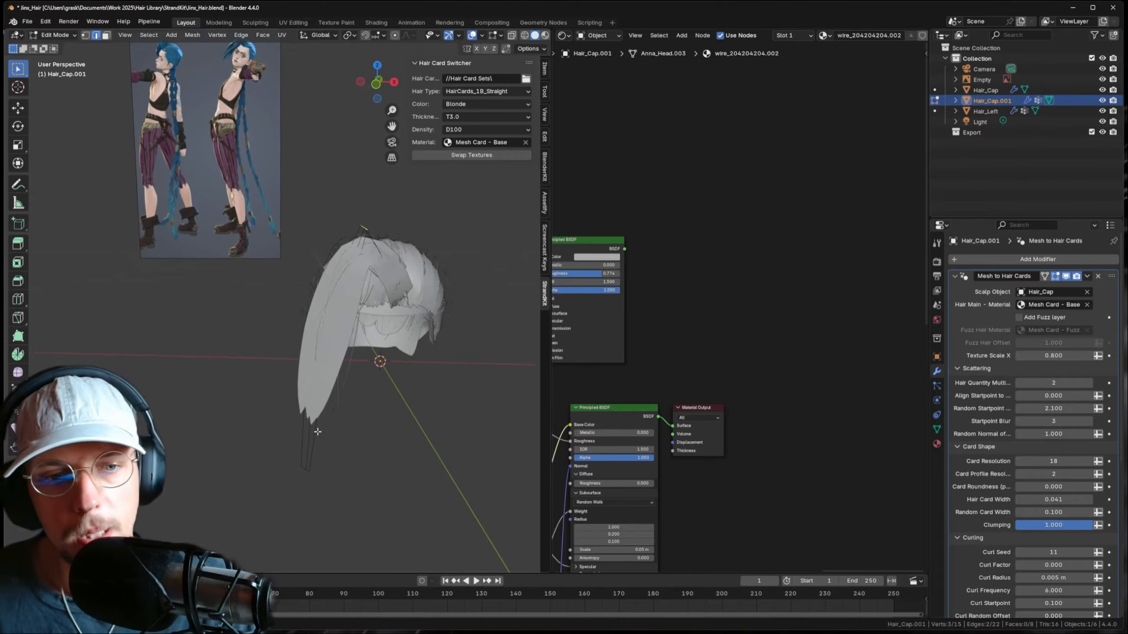
{"action": "key", "text": "alt+z"}
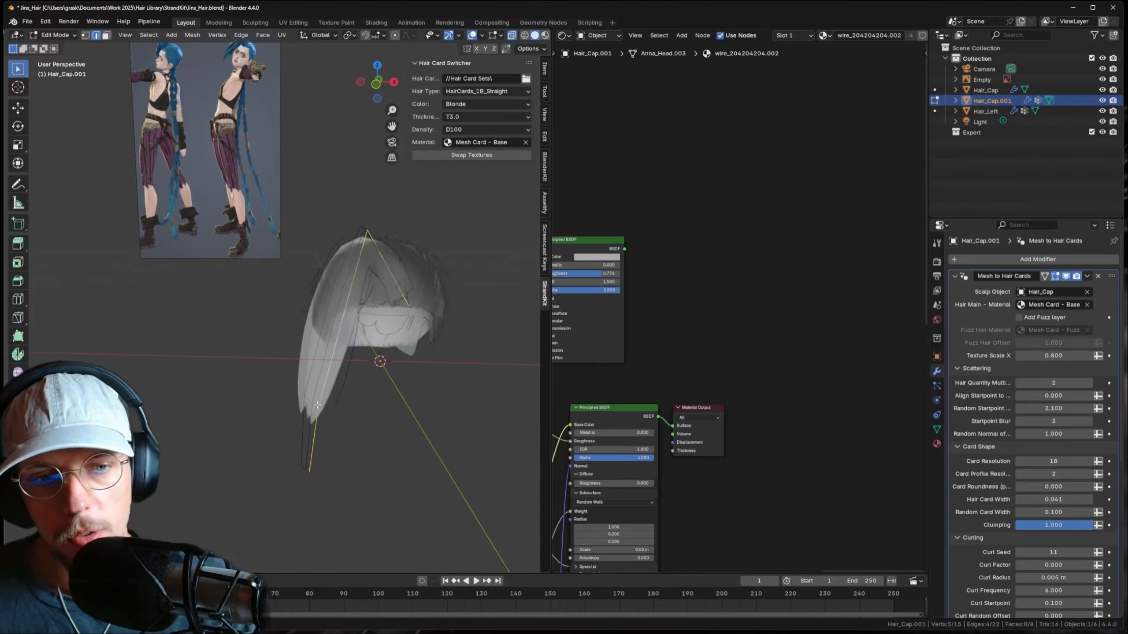
{"action": "key", "text": "alt+z"}
{"action": "key", "text": "s"}
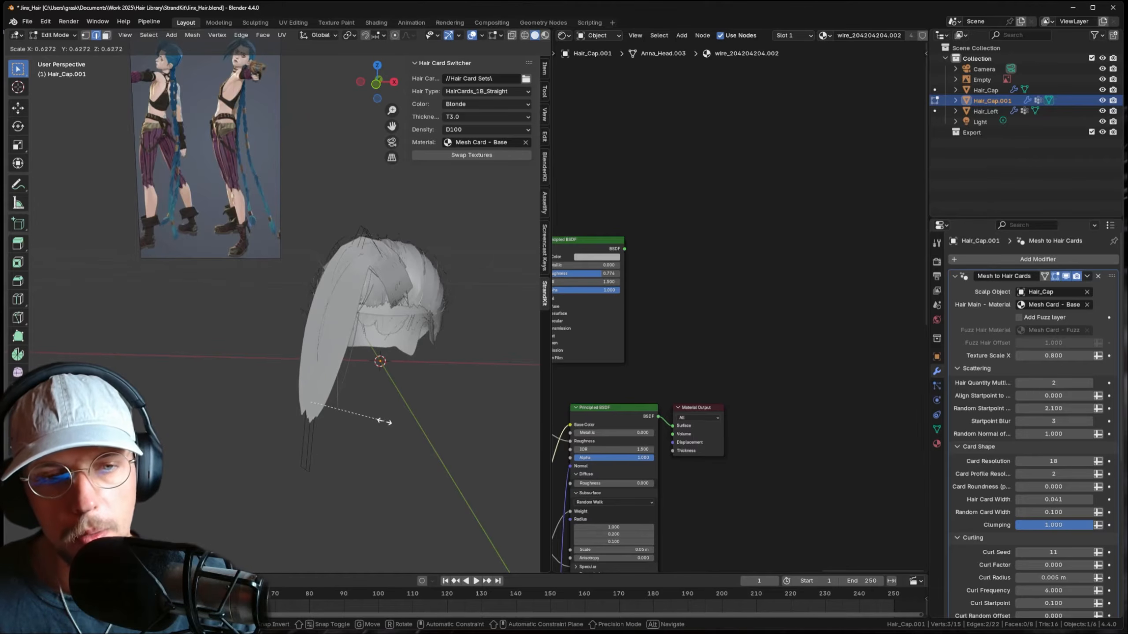
{"action": "left_click", "coordinate": [353, 414]}
- Shrink the bang strand a bit more and return to Object Mode to regenerate its hair cards
{"action": "key", "text": "Tab"}
{"action": "key", "text": "Tab"}
{"action": "key", "text": "alt+z"}
{"action": "middle_click_drag", "start_coordinate": [350, 344], "coordinate": [376, 351]}
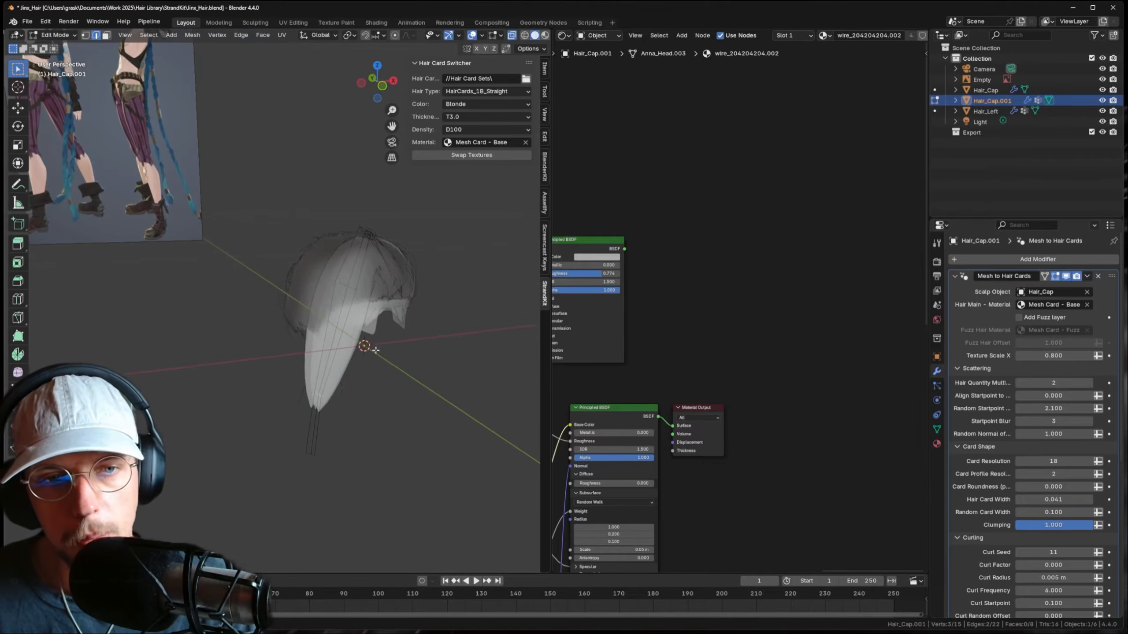
{"action": "key", "text": "s"}
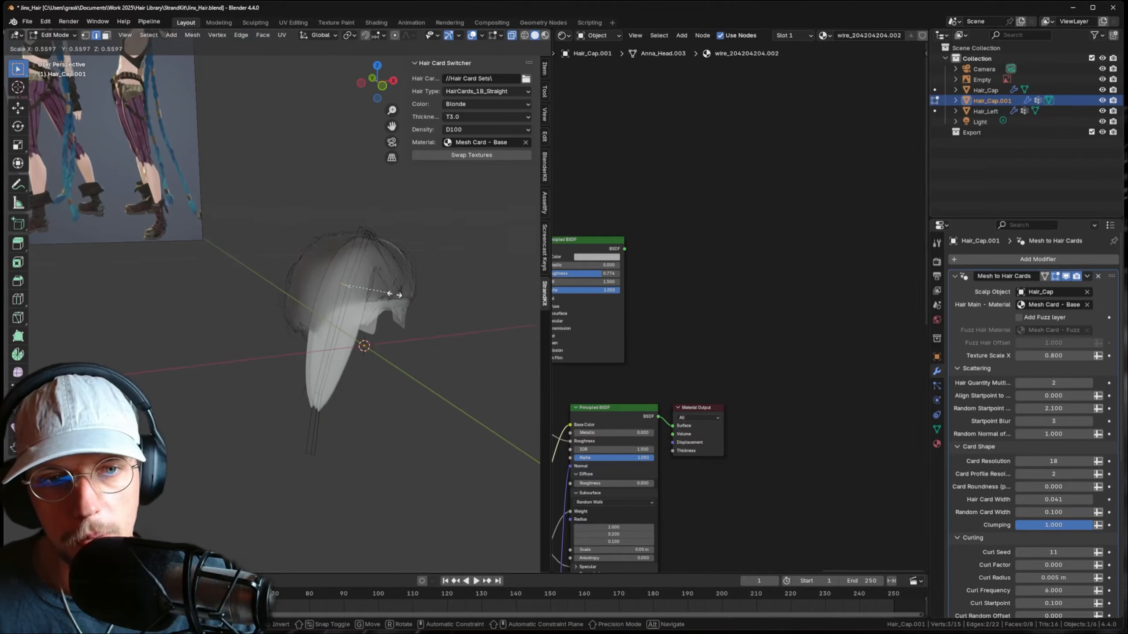
{"action": "left_click", "coordinate": [394, 294]}
{"action": "key", "text": "Tab"}
{"action": "middle_click_drag", "start_coordinate": [394, 294], "coordinate": [360, 314]}
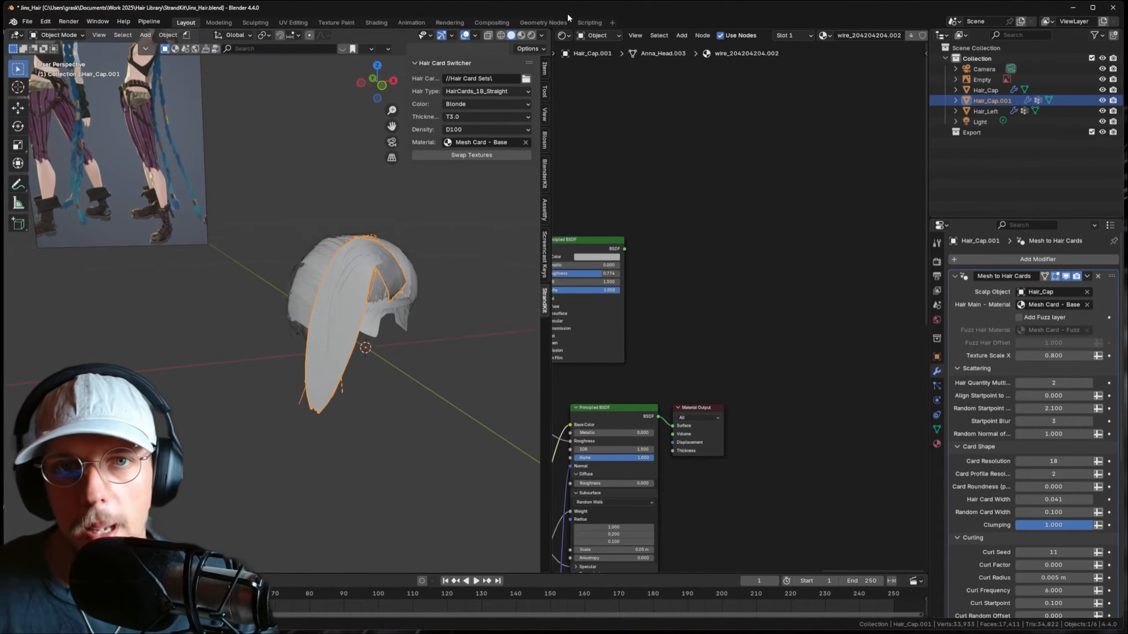
- Switch to Rendered shading and raise Hair_Cap.001's Card Resolution to 43
{"action": "left_click", "coordinate": [531, 35]}
{"action": "left_click", "coordinate": [449, 243]}
{"action": "mouse_move", "coordinate": [448, 244]}
{"action": "middle_mouse_down"}
{"action": "mouse_move", "coordinate": [314, 298]}
{"action": "mouse_move", "coordinate": [344, 280]}
{"action": "middle_mouse_up"}
{"action": "left_click", "coordinate": [342, 284]}
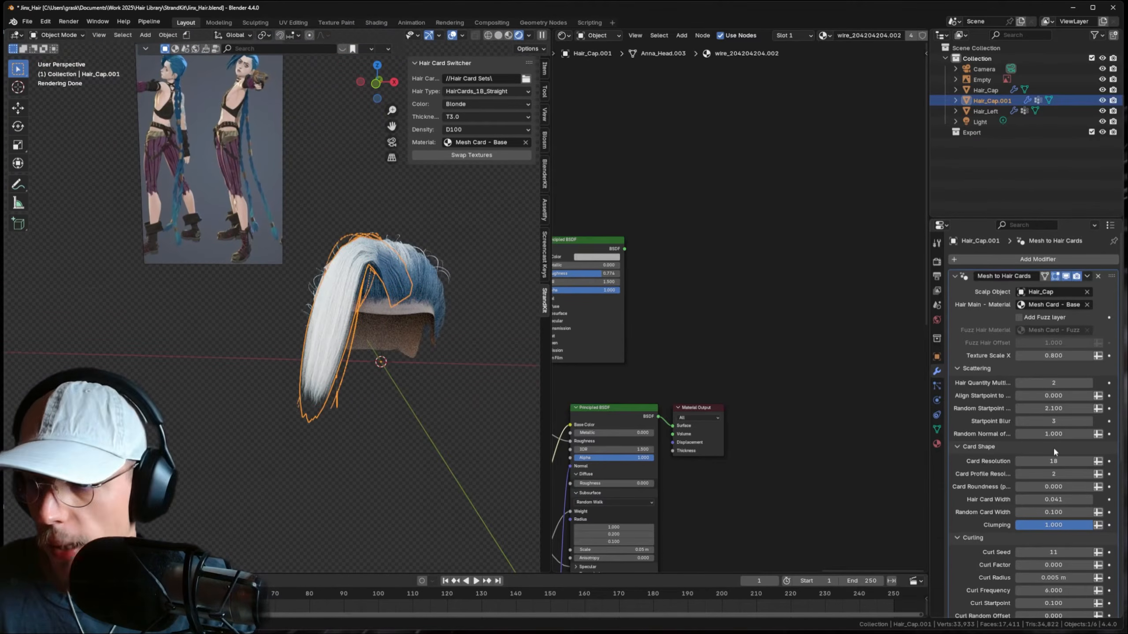
{"action": "left_click_drag", "start_coordinate": [1054, 461], "coordinate": [1078, 461]}
{"action": "middle_click_drag", "start_coordinate": [422, 276], "coordinate": [421, 312]}
- Rotate the bang strand around the Z axis in Edit Mode
{"action": "key", "text": "Tab"}
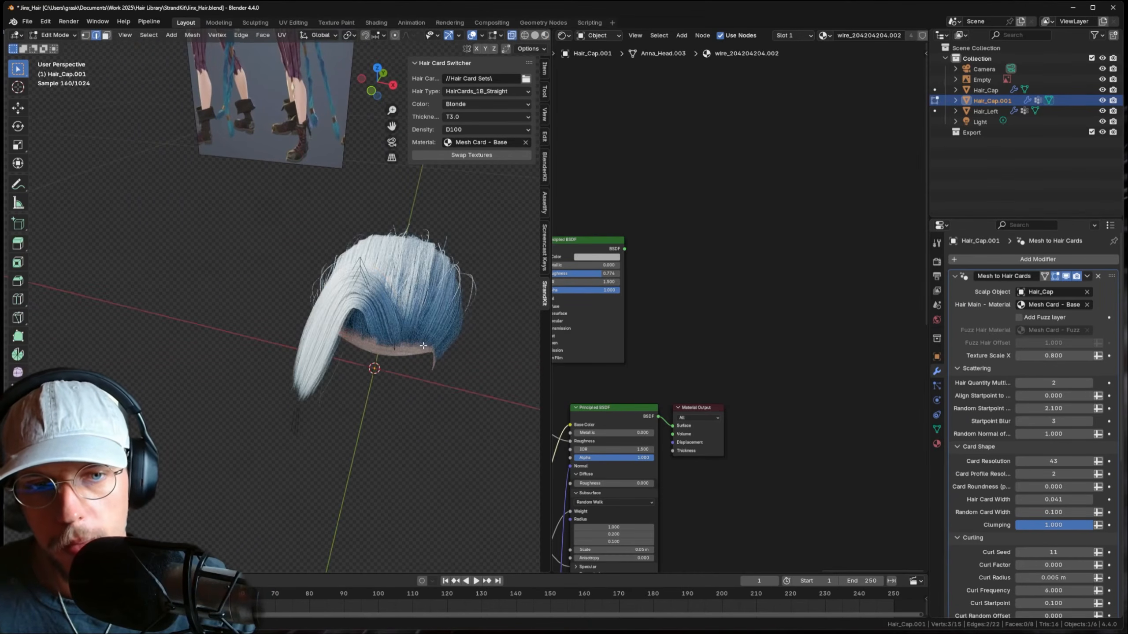
{"action": "key", "text": "g"}
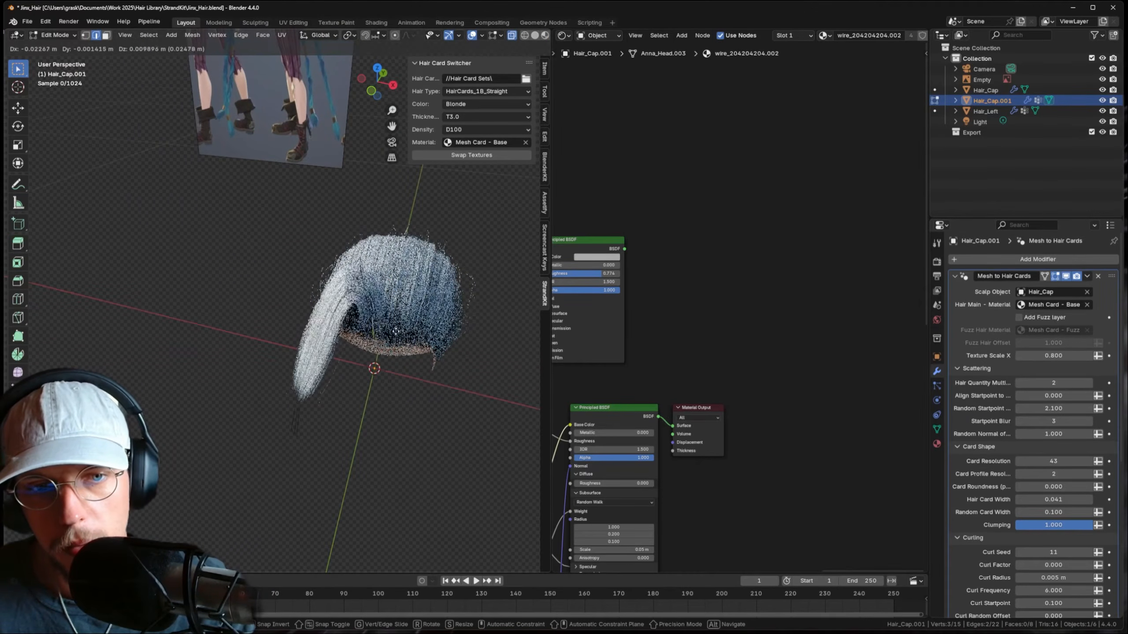
{"action": "key", "text": "r"}
{"action": "key", "text": "z"}
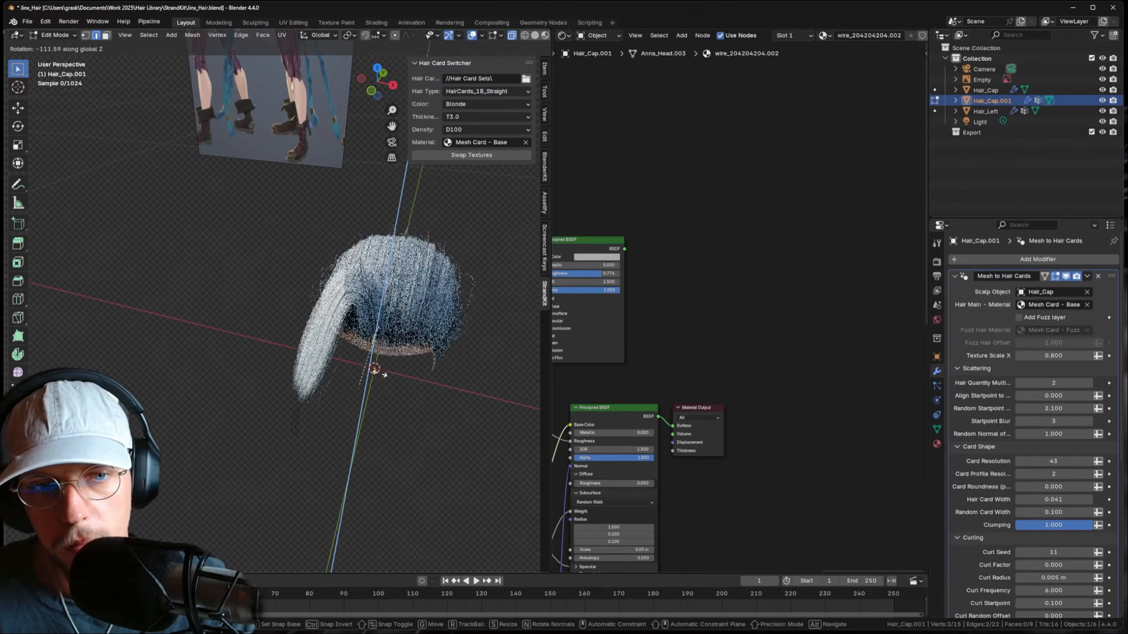
{"action": "left_click", "coordinate": [405, 344]}
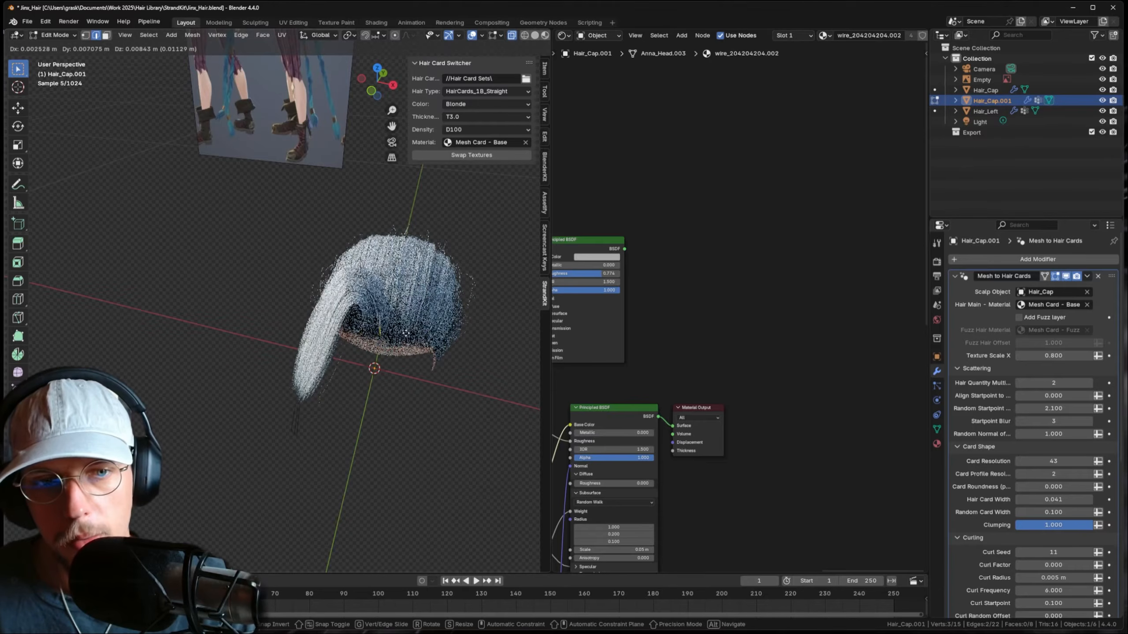
- Reposition individual upper vertices of the bang strand so it drapes forward
{"action": "key", "text": "1"}
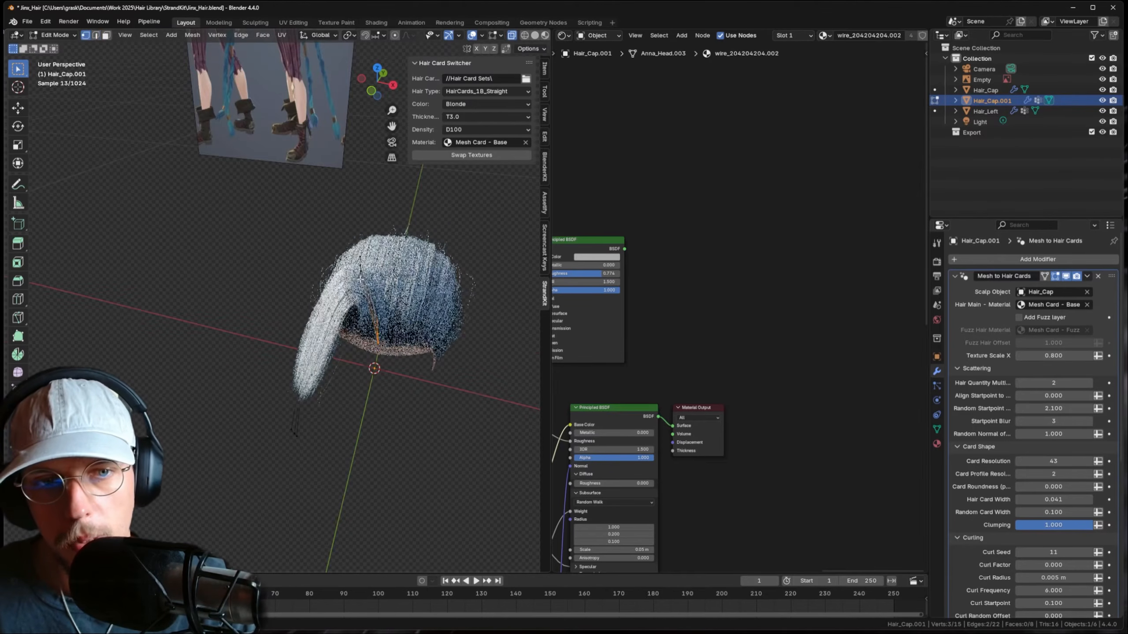
{"action": "middle_click_drag", "start_coordinate": [357, 309], "coordinate": [386, 307]}
{"action": "left_click", "coordinate": [391, 277]}
{"action": "key", "text": "g"}
{"action": "left_click", "coordinate": [376, 250]}
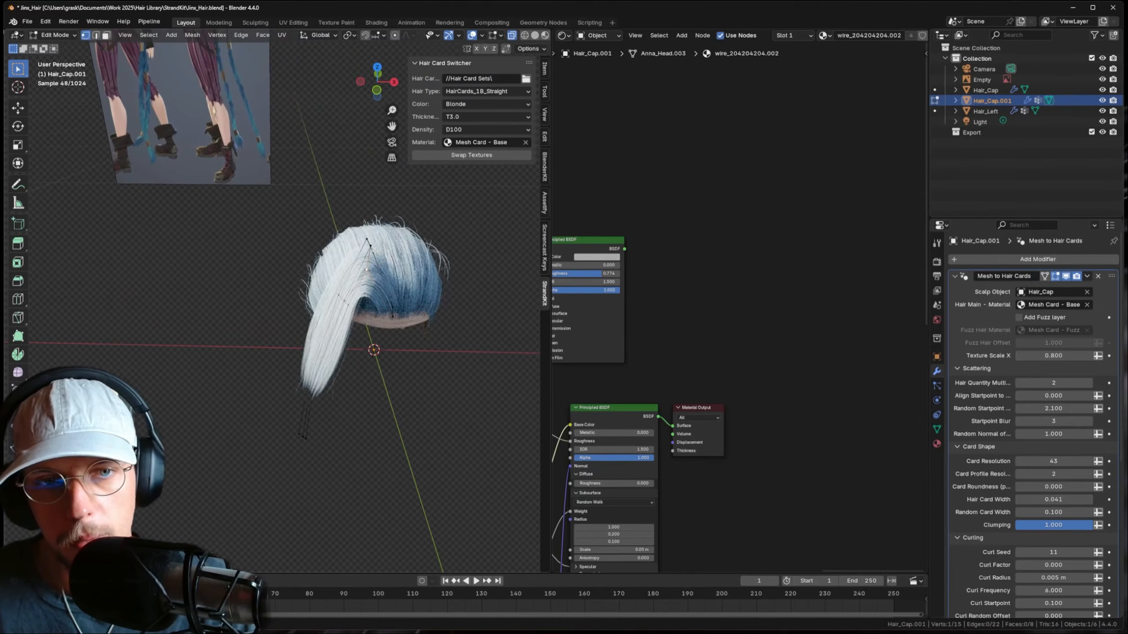
{"action": "middle_click_drag", "start_coordinate": [374, 250], "coordinate": [400, 262]}
{"action": "key", "text": "g"}
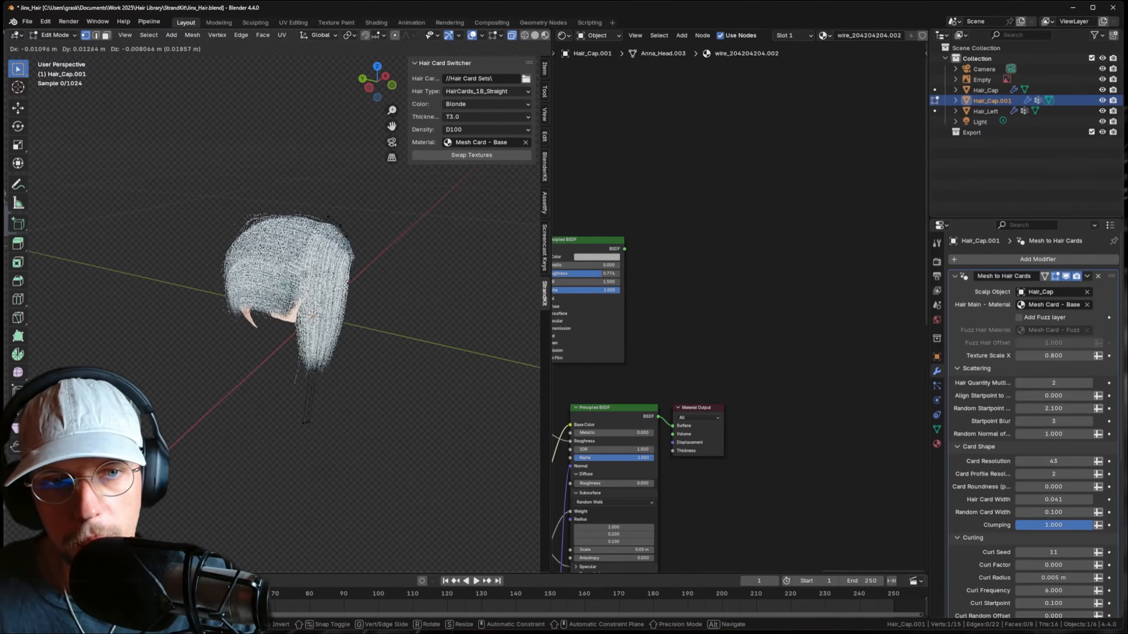
{"action": "left_click", "coordinate": [309, 326]}
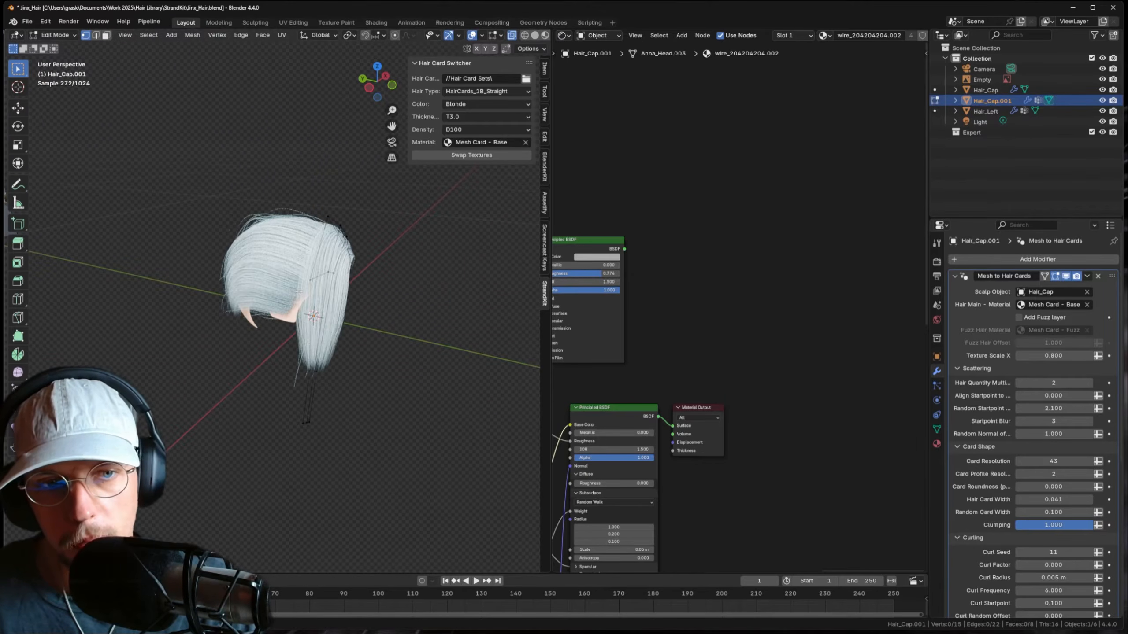
- Move the strand's lower vertices along the side of the head
{"action": "middle_click_drag", "start_coordinate": [302, 377], "coordinate": [317, 376]}
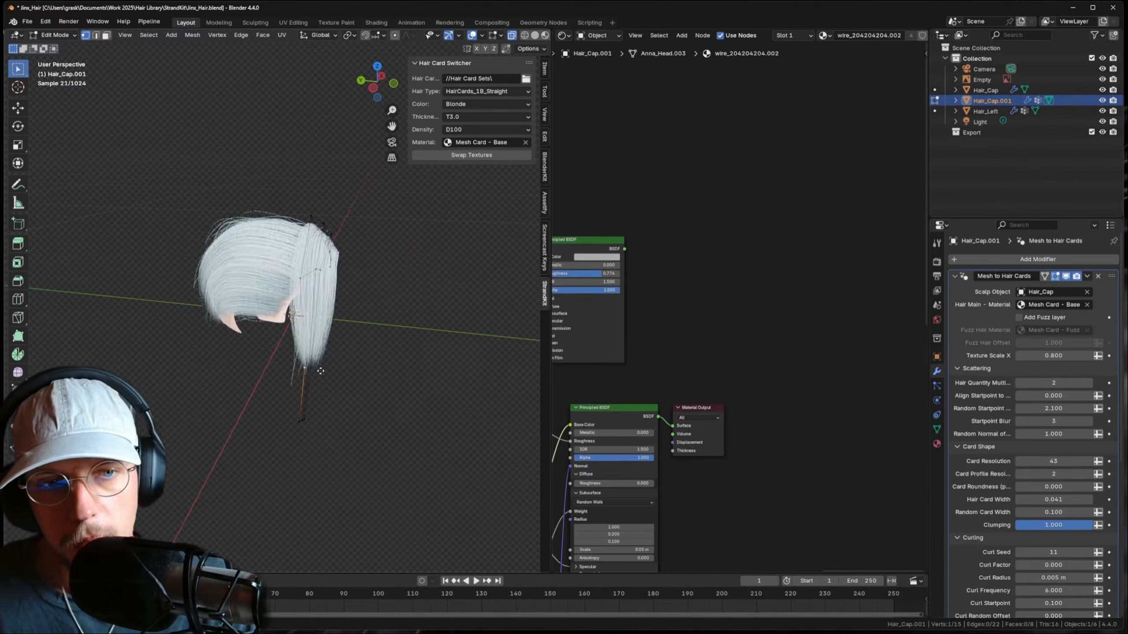
{"action": "key", "text": "g"}
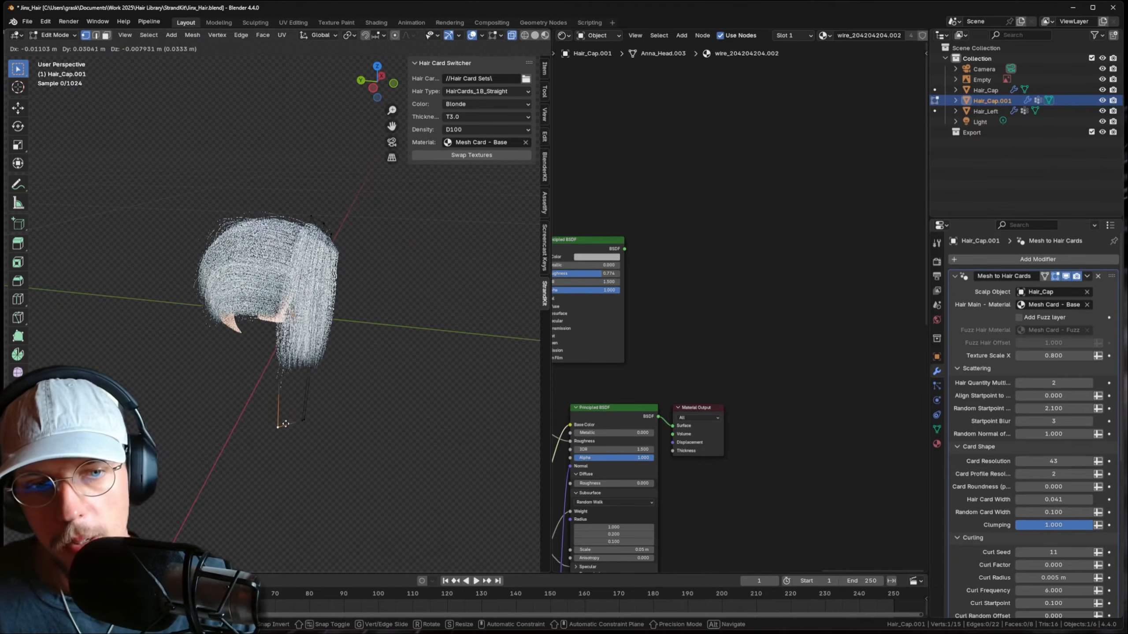
{"action": "left_click", "coordinate": [221, 413]}
{"action": "key", "text": "g"}
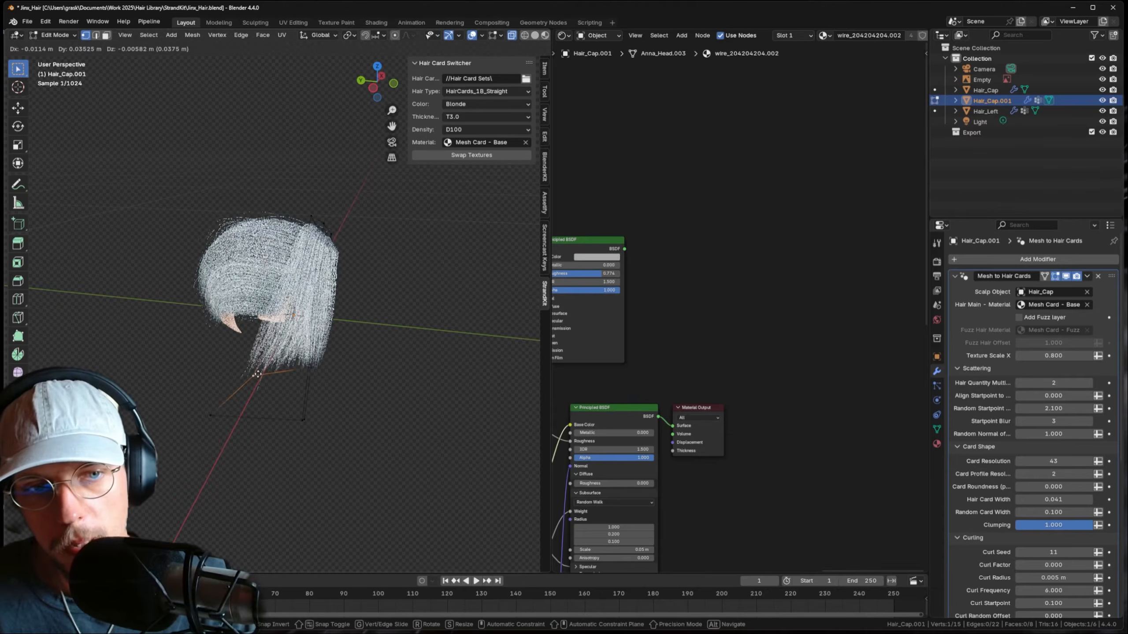
{"action": "left_click", "coordinate": [261, 374]}
{"action": "left_click", "coordinate": [307, 421]}
{"action": "key", "text": "g"}
{"action": "left_click", "coordinate": [340, 383]}
{"action": "middle_click_drag", "start_coordinate": [339, 383], "coordinate": [293, 391]}
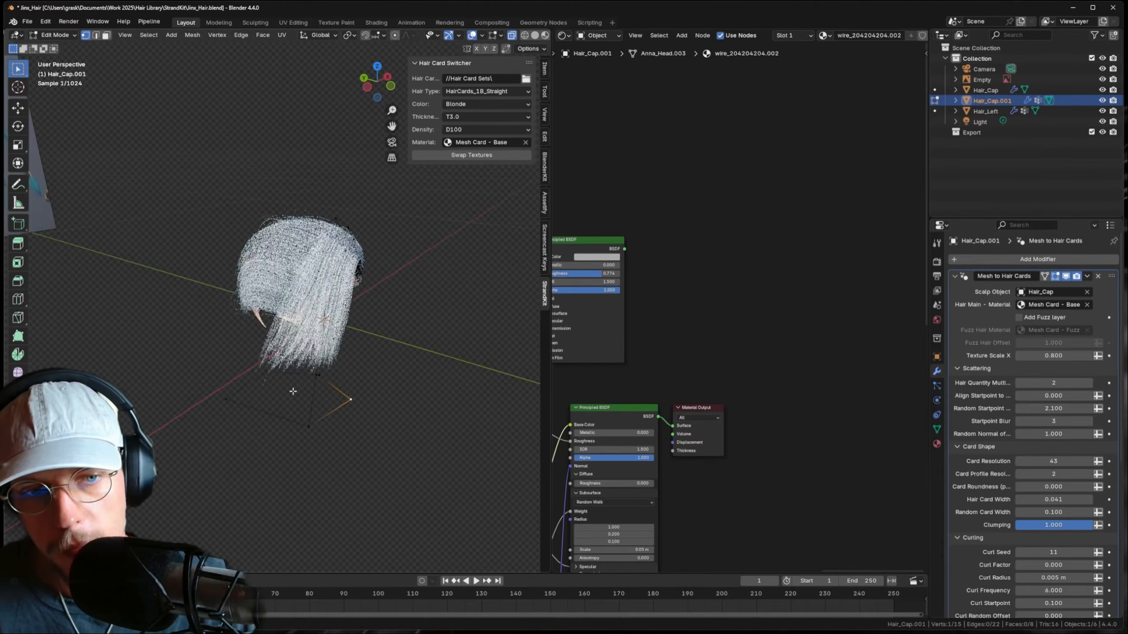
{"action": "key", "text": "g"}
{"action": "left_click", "coordinate": [348, 376]}
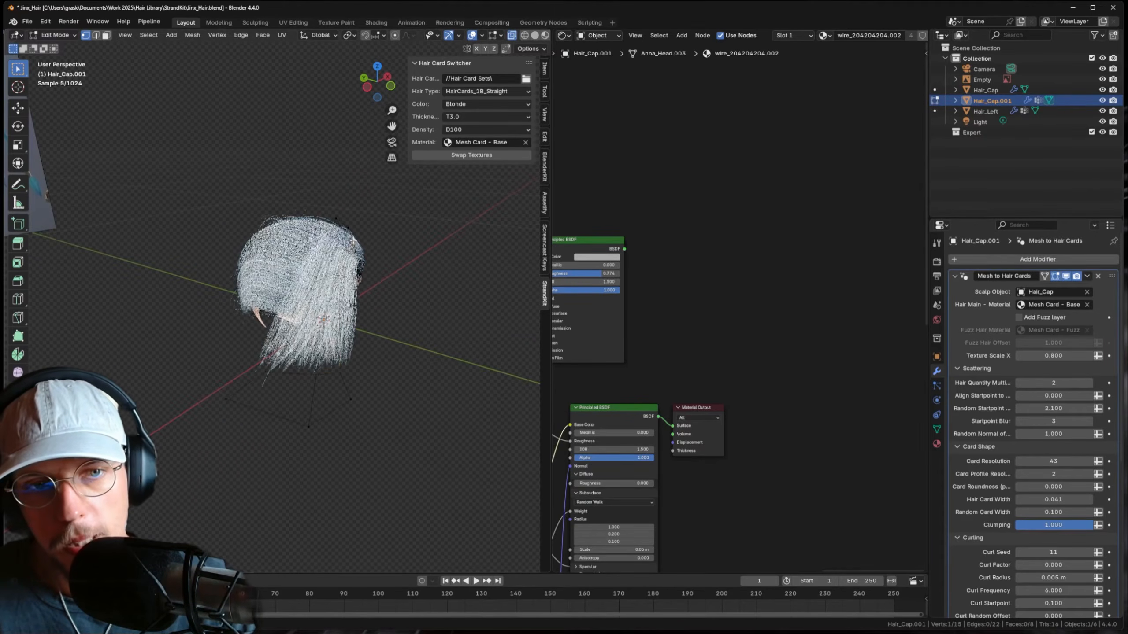
- Refine the upper vertices and return to Object Mode to see the regenerated side lock
{"action": "key", "text": "g"}
{"action": "left_click", "coordinate": [356, 240]}
{"action": "left_click", "coordinate": [348, 228]}
{"action": "key", "text": "g"}
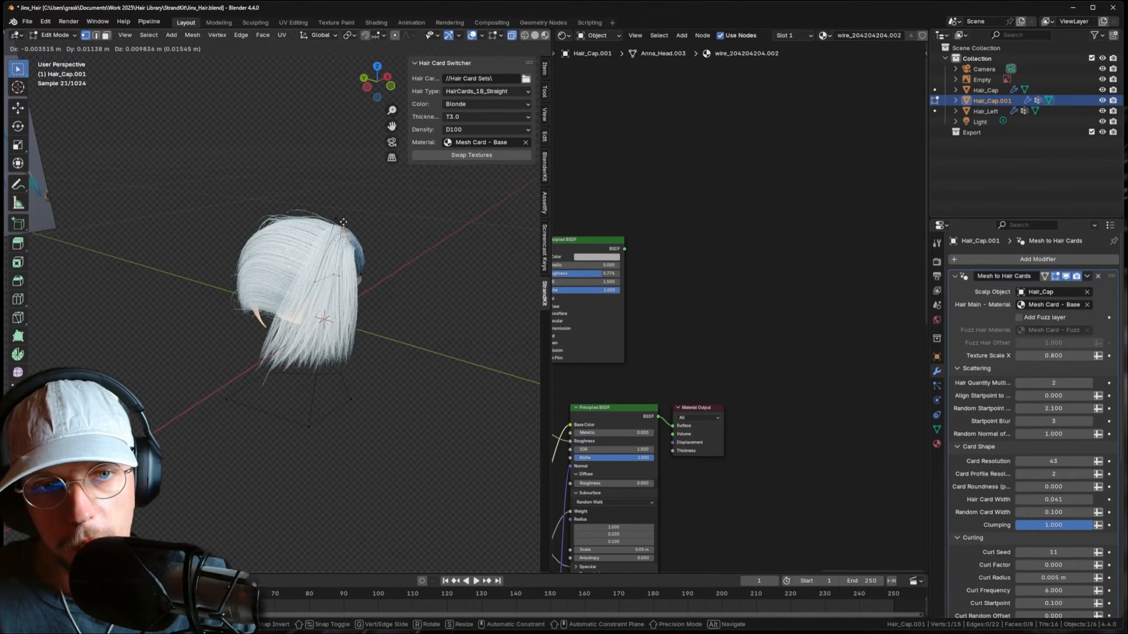
{"action": "left_click", "coordinate": [344, 227]}
{"action": "middle_click_drag", "start_coordinate": [344, 227], "coordinate": [358, 233]}
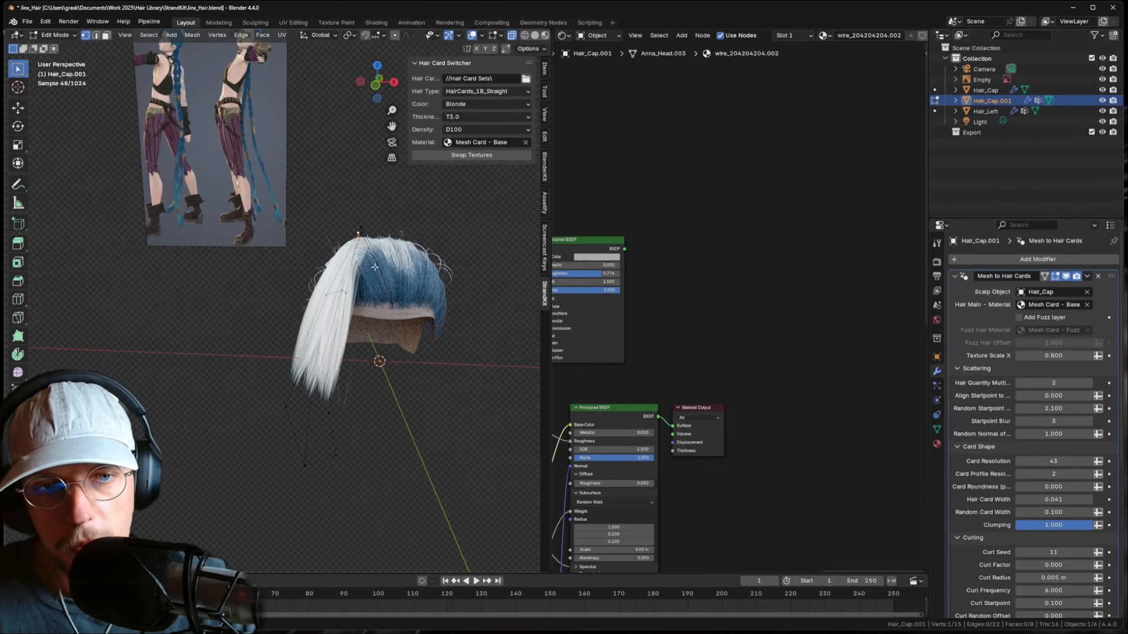
{"action": "key", "text": "g"}
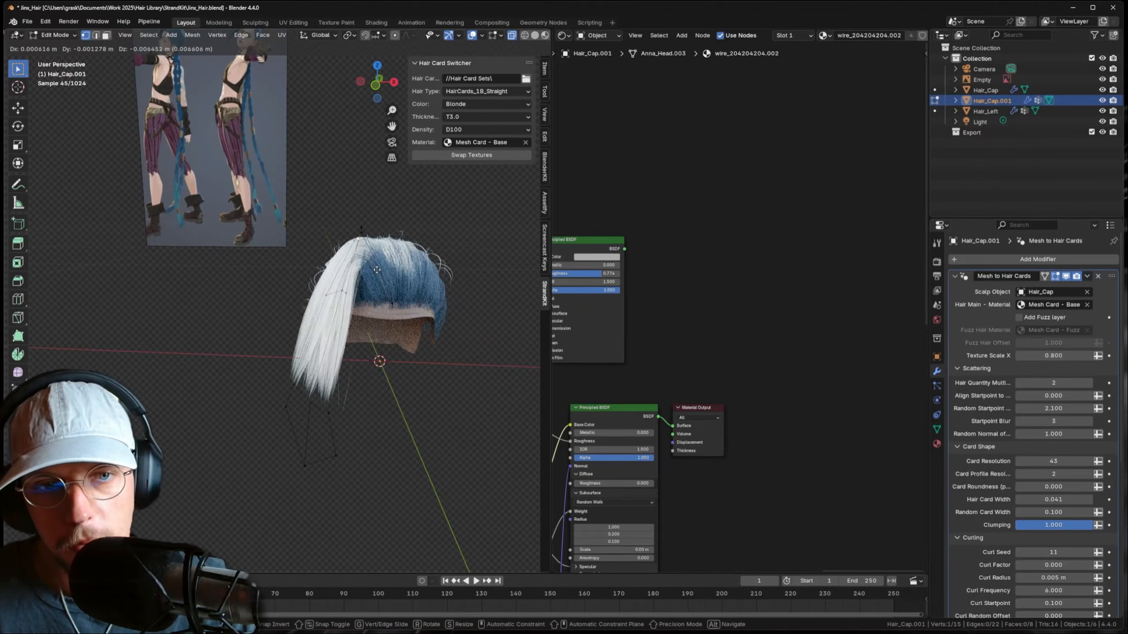
{"action": "left_click", "coordinate": [388, 271]}
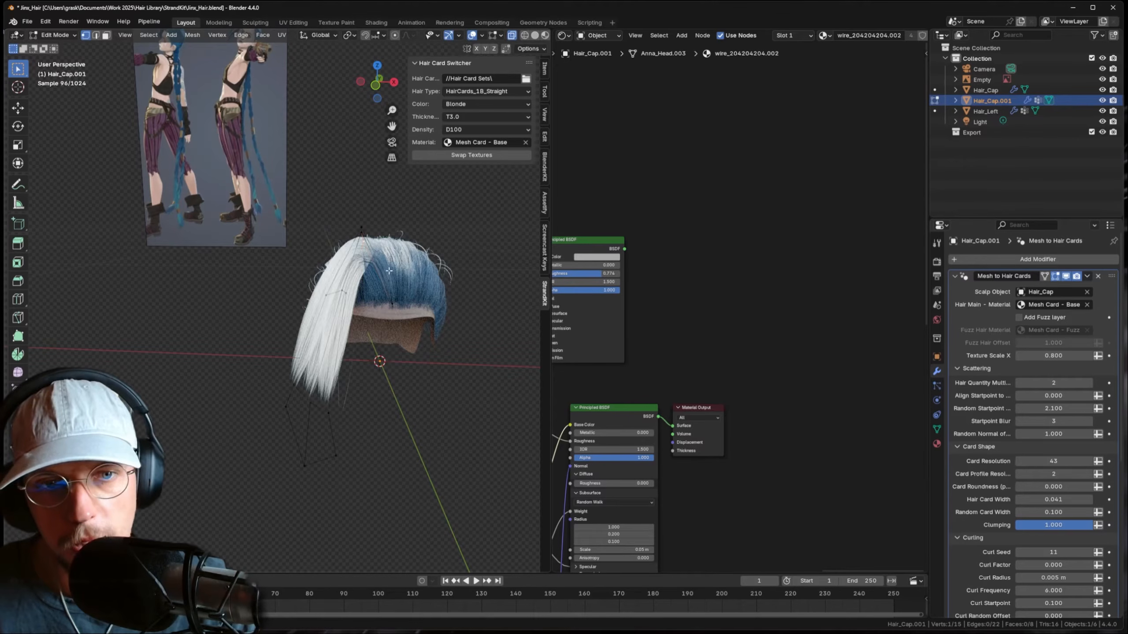
{"action": "middle_click_drag", "start_coordinate": [349, 269], "coordinate": [397, 309]}
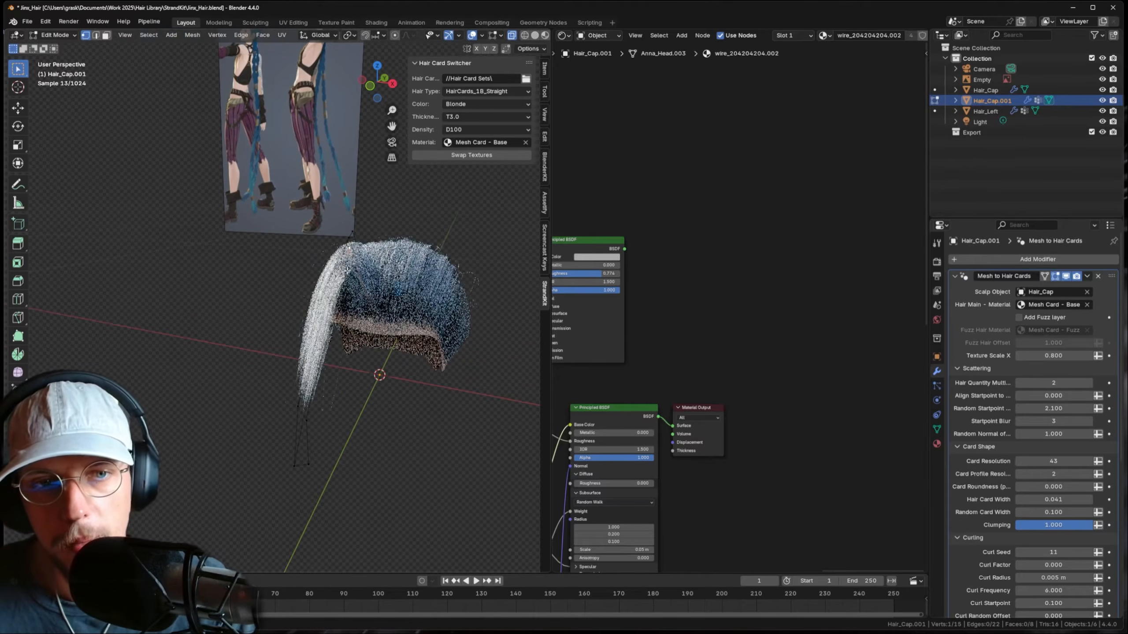
{"action": "key", "text": "g"}
{"action": "left_click", "coordinate": [391, 312]}
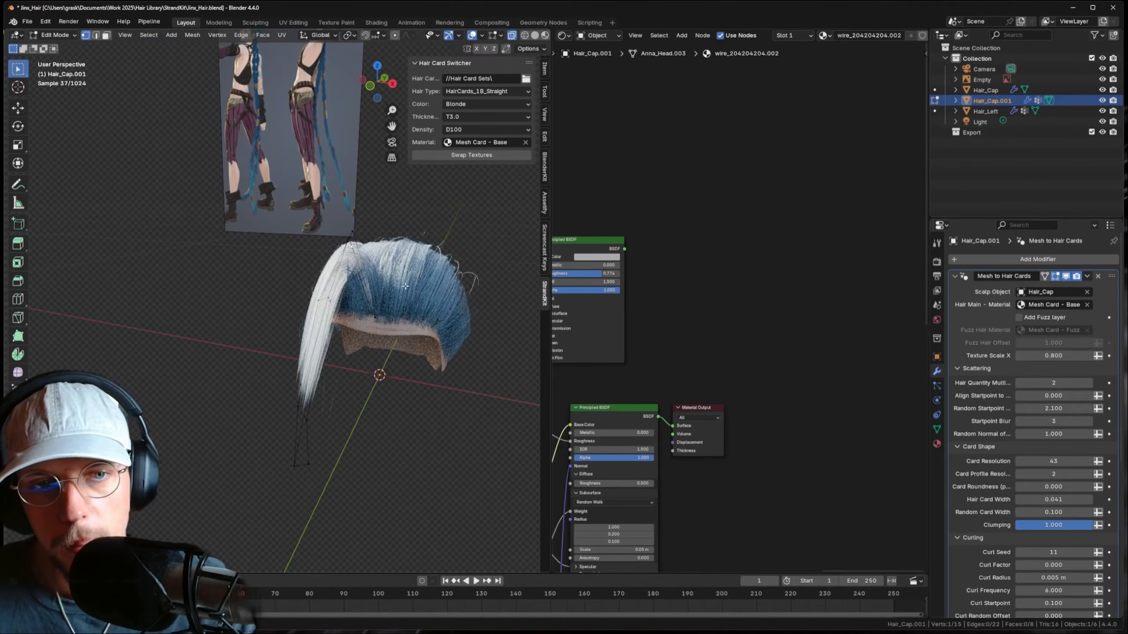
{"action": "key", "text": "Tab"}
{"action": "middle_click_drag", "start_coordinate": [299, 286], "coordinate": [367, 292]}
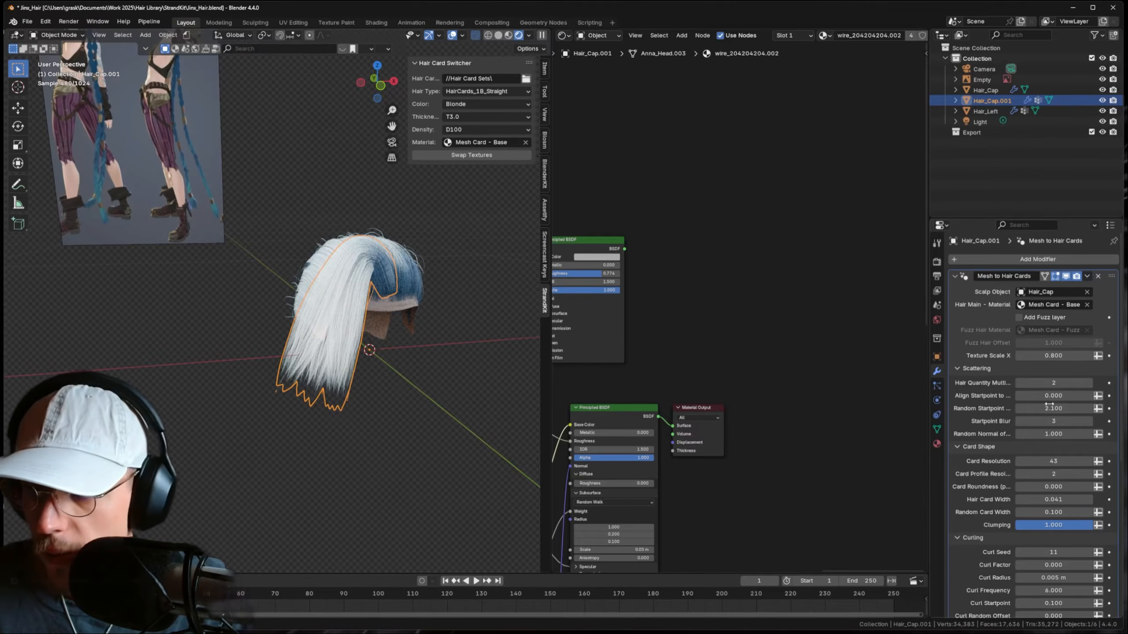
- Narrow the Hair Card Width to 0.025 and test the Clumping setting
{"action": "left_click_drag", "start_coordinate": [1053, 499], "coordinate": [1025, 499]}
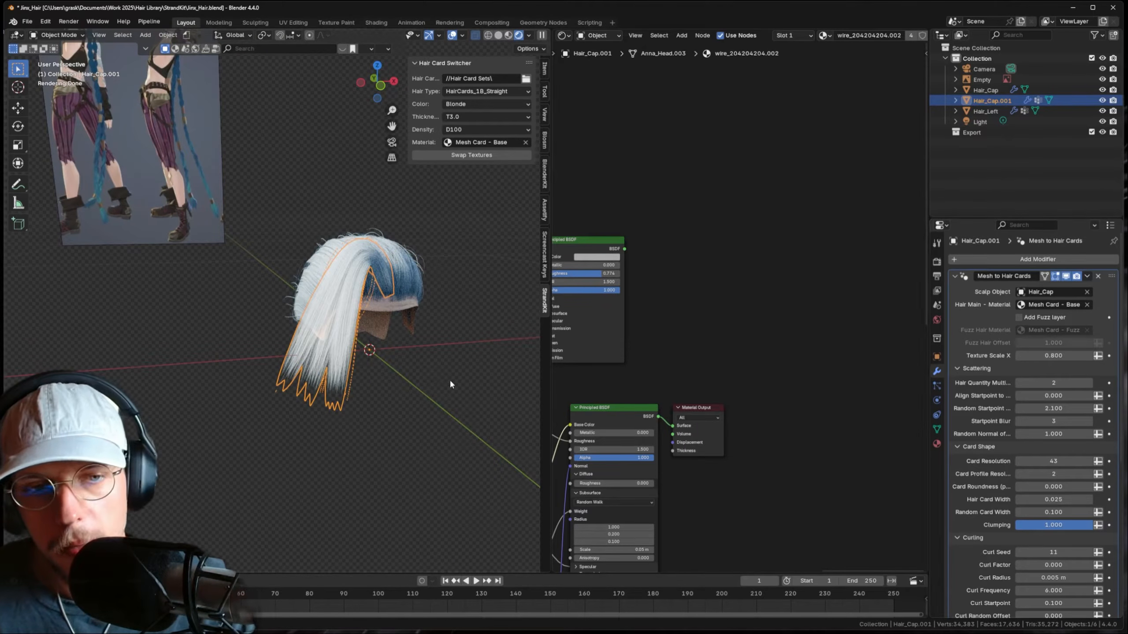
{"action": "scroll", "coordinate": [1009, 437], "scroll_direction": "down", "scroll_amount": 2}
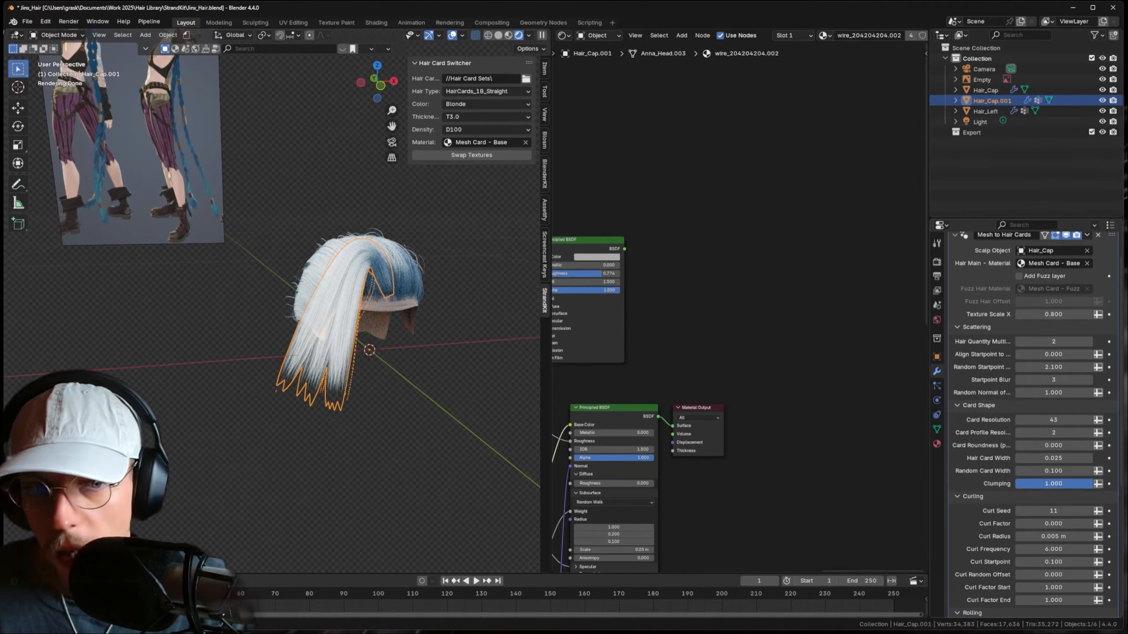
{"action": "left_click_drag", "start_coordinate": [1077, 483], "coordinate": [1006, 483]}
{"action": "scroll", "coordinate": [409, 381], "scroll_direction": "up", "scroll_amount": 3}
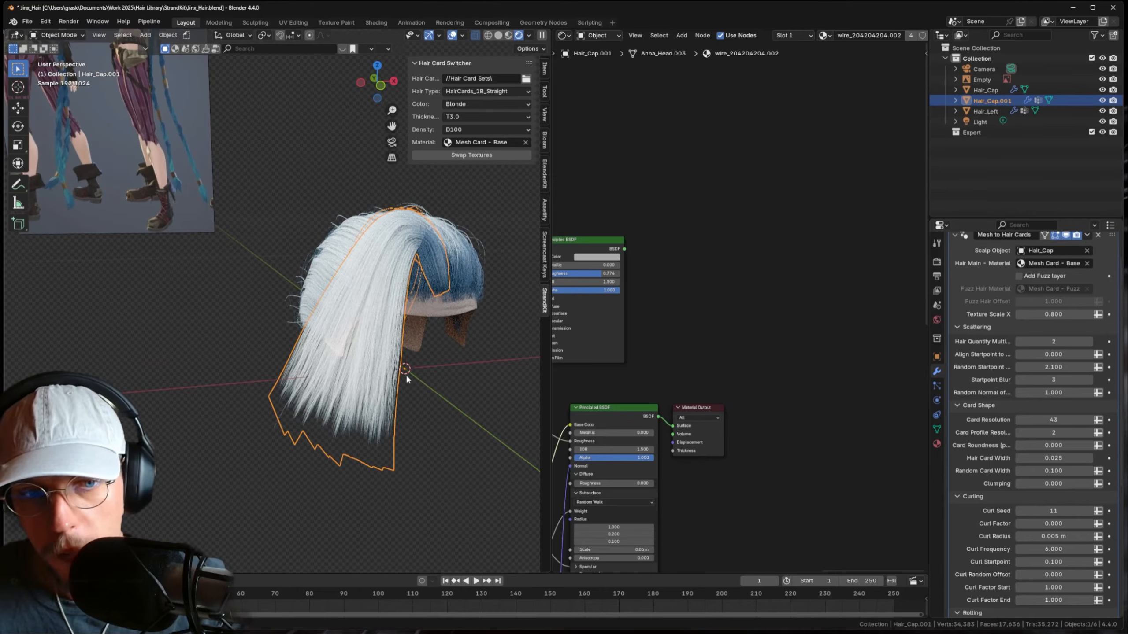
{"action": "scroll", "coordinate": [417, 348], "scroll_direction": "down", "scroll_amount": 5}
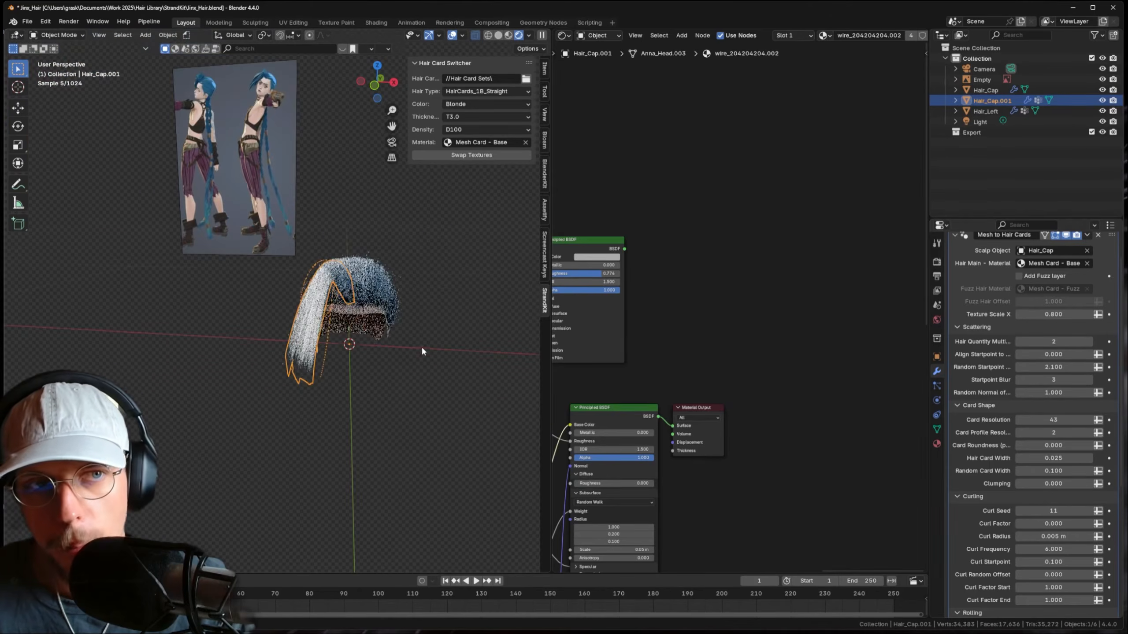
- Select the white bangs hair object and zoom in on it
{"action": "left_click", "coordinate": [406, 348]}
{"action": "middle_click_drag", "start_coordinate": [406, 351], "coordinate": [405, 326]}
{"action": "left_click", "coordinate": [323, 349]}
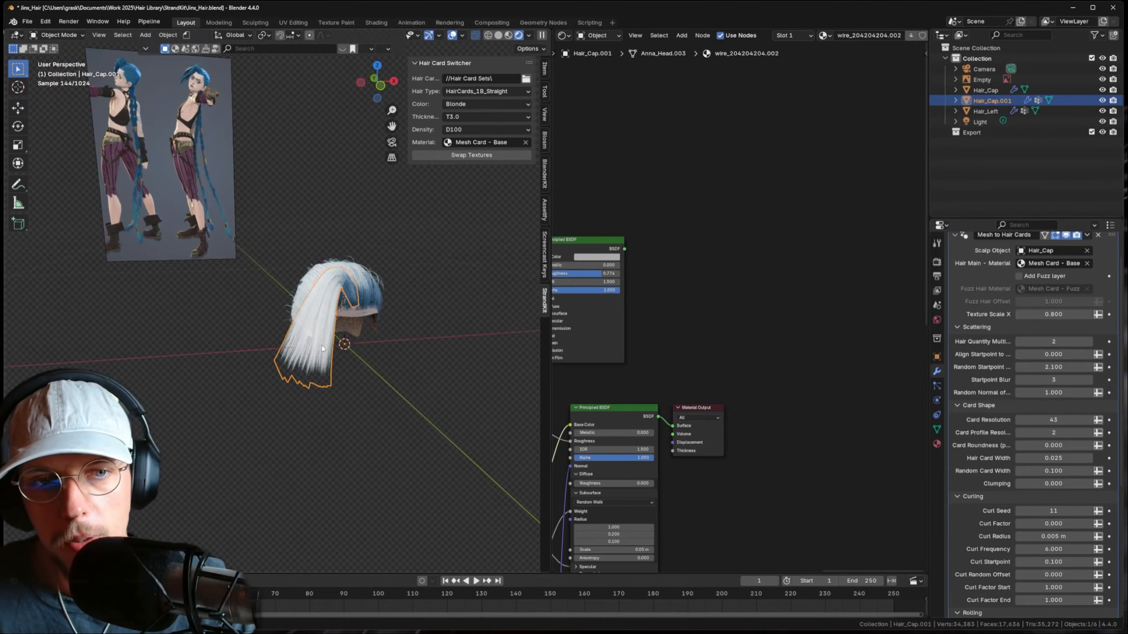
{"action": "middle_click_drag", "start_coordinate": [323, 349], "coordinate": [319, 320]}
{"action": "middle_click_drag", "start_coordinate": [318, 320], "coordinate": [449, 346], "text": "shift"}
{"action": "scroll", "coordinate": [430, 344], "scroll_direction": "up", "scroll_amount": 3}
- Try moving a card's edge loop along Y in Edit Mode, then undo the edits
{"action": "key", "text": "Tab"}
{"action": "key", "text": "2"}
{"action": "left_click", "coordinate": [451, 342], "text": "alt"}
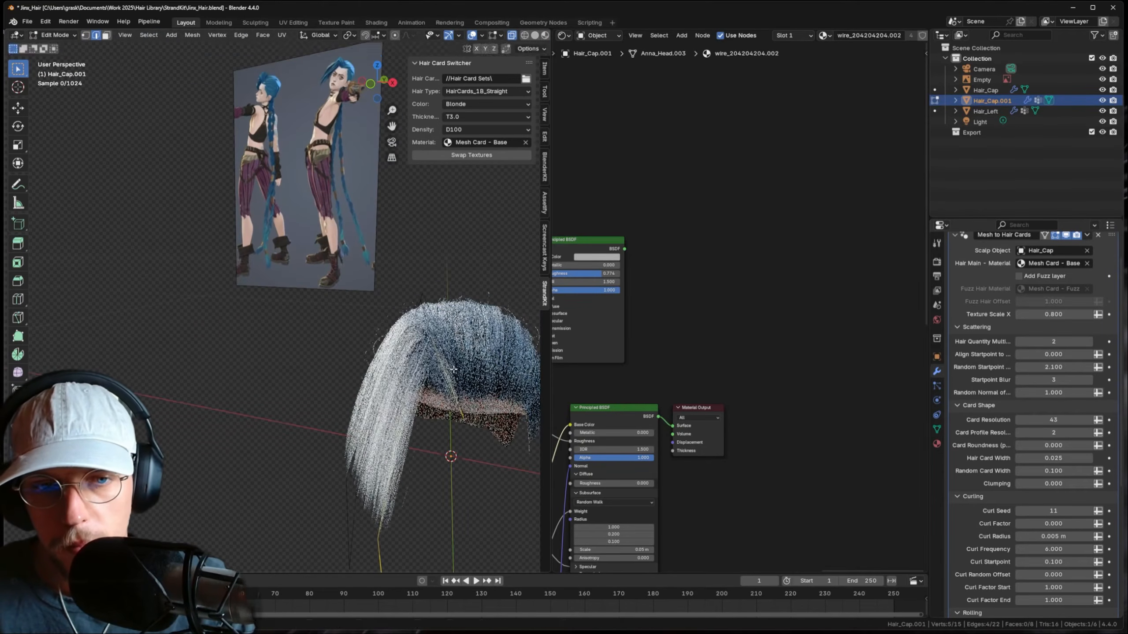
{"action": "key", "text": "g"}
{"action": "key", "text": "y"}
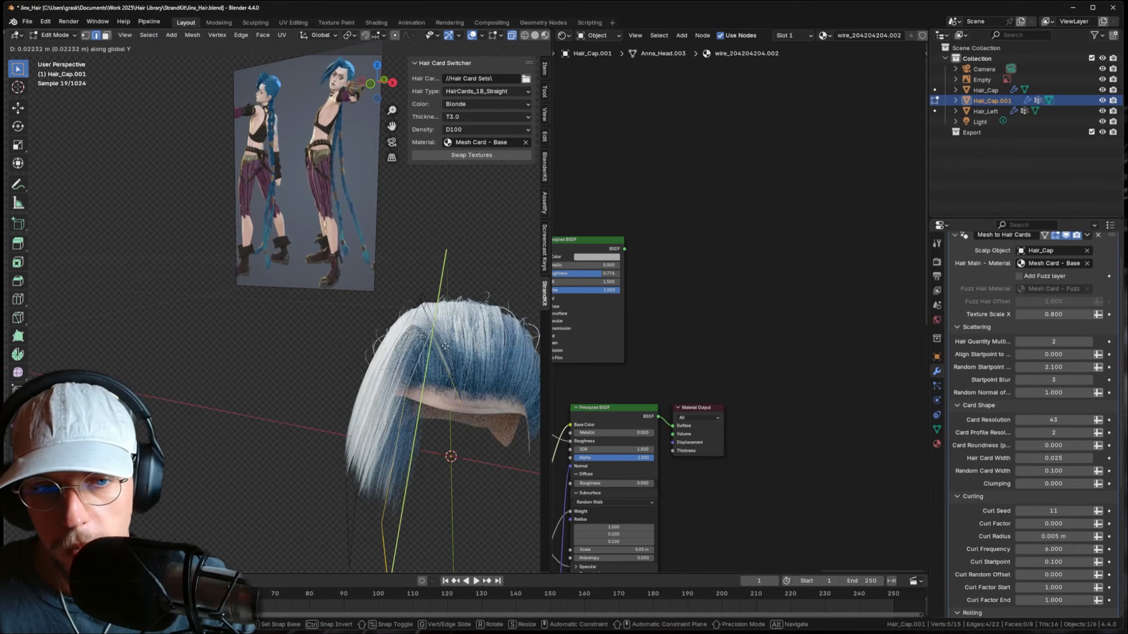
{"action": "left_click", "coordinate": [475, 367]}
{"action": "middle_click_drag", "start_coordinate": [475, 368], "coordinate": [493, 356]}
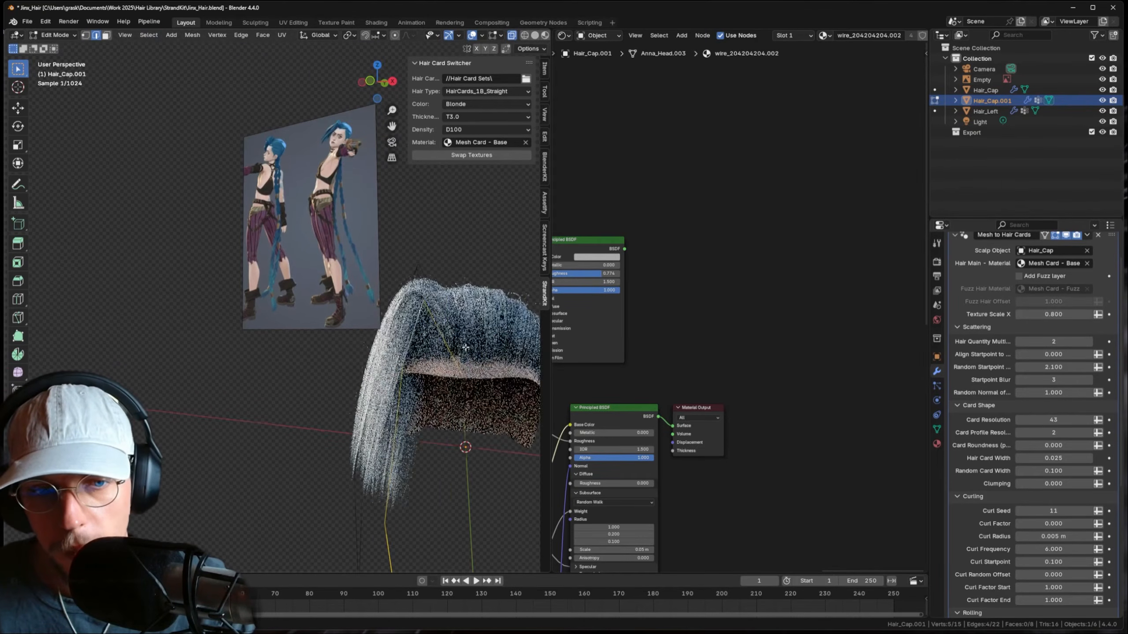
{"action": "key", "text": "s"}
{"action": "key", "text": "g"}
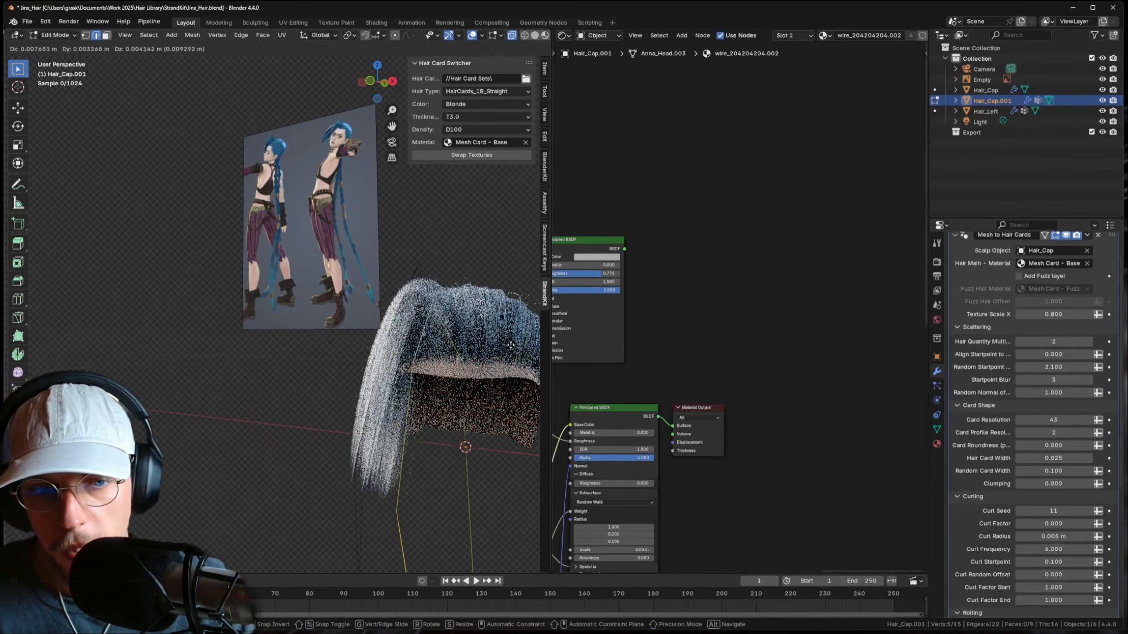
{"action": "left_click", "coordinate": [488, 345]}
{"action": "middle_click_drag", "start_coordinate": [489, 344], "coordinate": [505, 361]}
{"action": "key", "text": "ctrl+z"}
{"action": "key", "text": "ctrl+z"}
- Select one connected hair card in face mode and separate it into its own object
{"action": "left_click", "coordinate": [380, 351]}
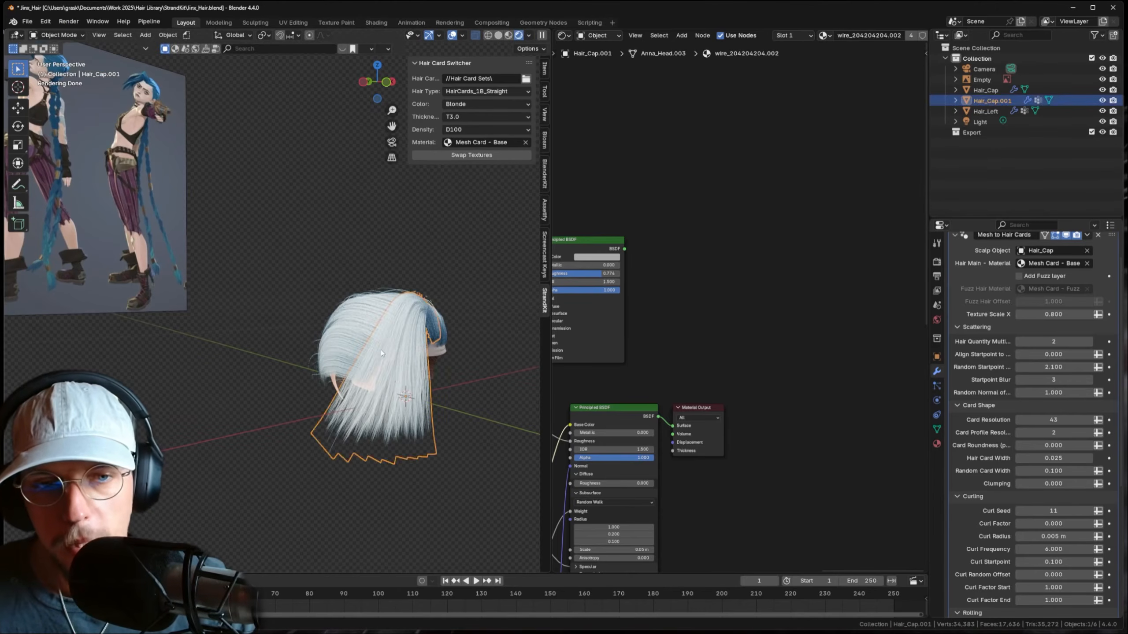
{"action": "key", "text": "Tab"}
{"action": "key", "text": "3"}
{"action": "key", "text": "l"}
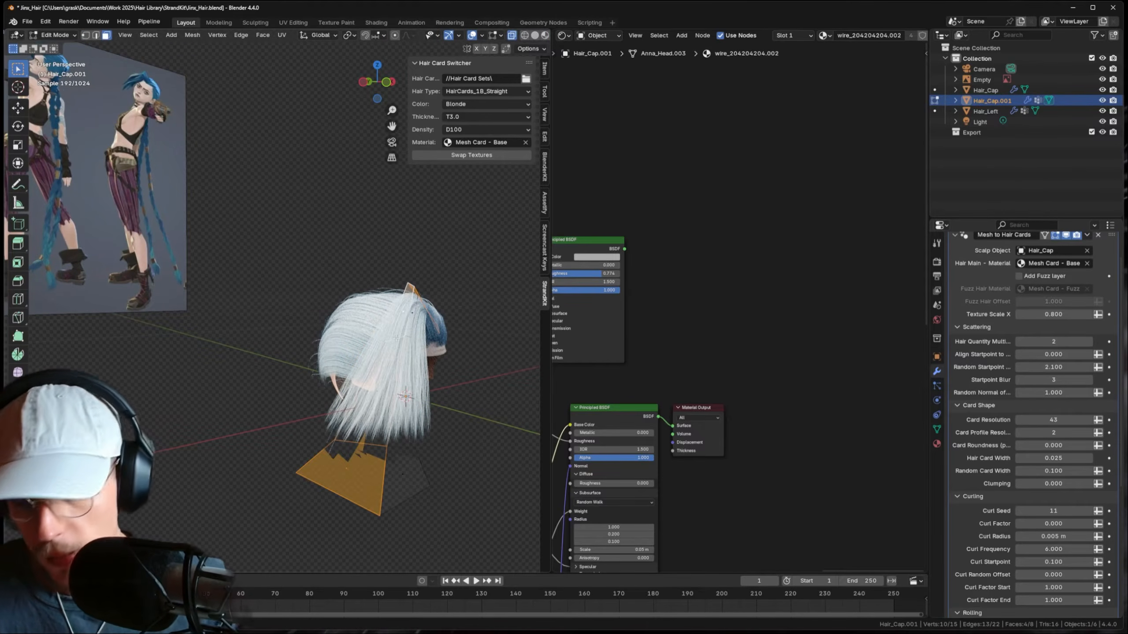
{"action": "key", "text": "p"}
{"action": "left_click", "coordinate": [396, 339]}
- Select the separated card Hair_Cap.002 and move its corner vertex to the left
{"action": "key", "text": "Tab"}
{"action": "left_click", "coordinate": [348, 450]}
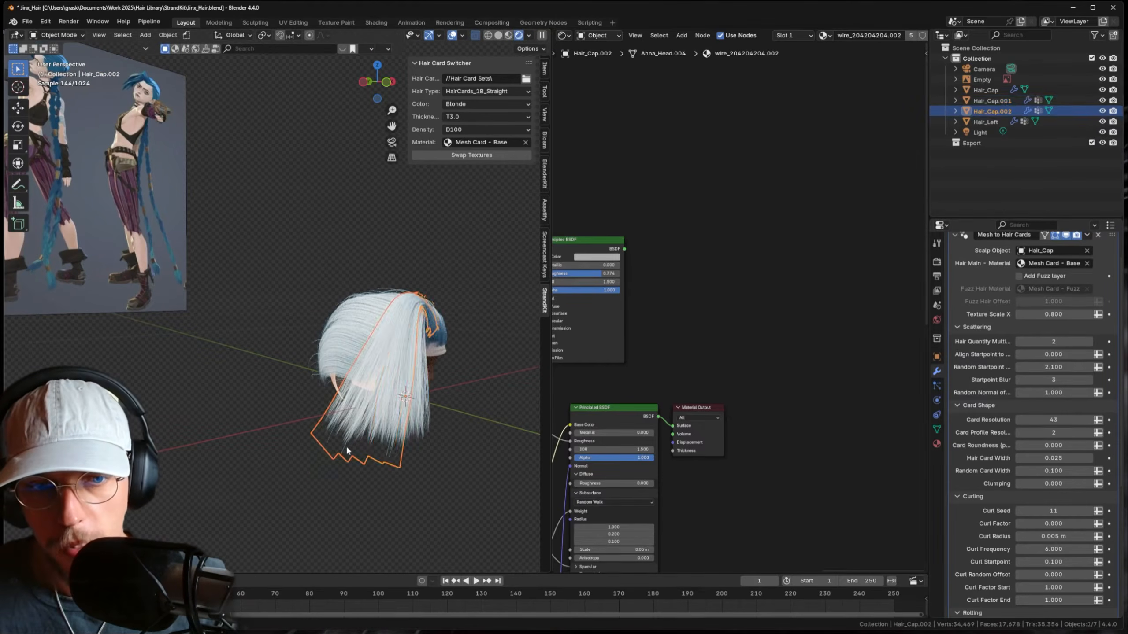
{"action": "key", "text": "Tab"}
{"action": "key", "text": "1"}
{"action": "middle_click_drag", "start_coordinate": [378, 462], "coordinate": [391, 451]}
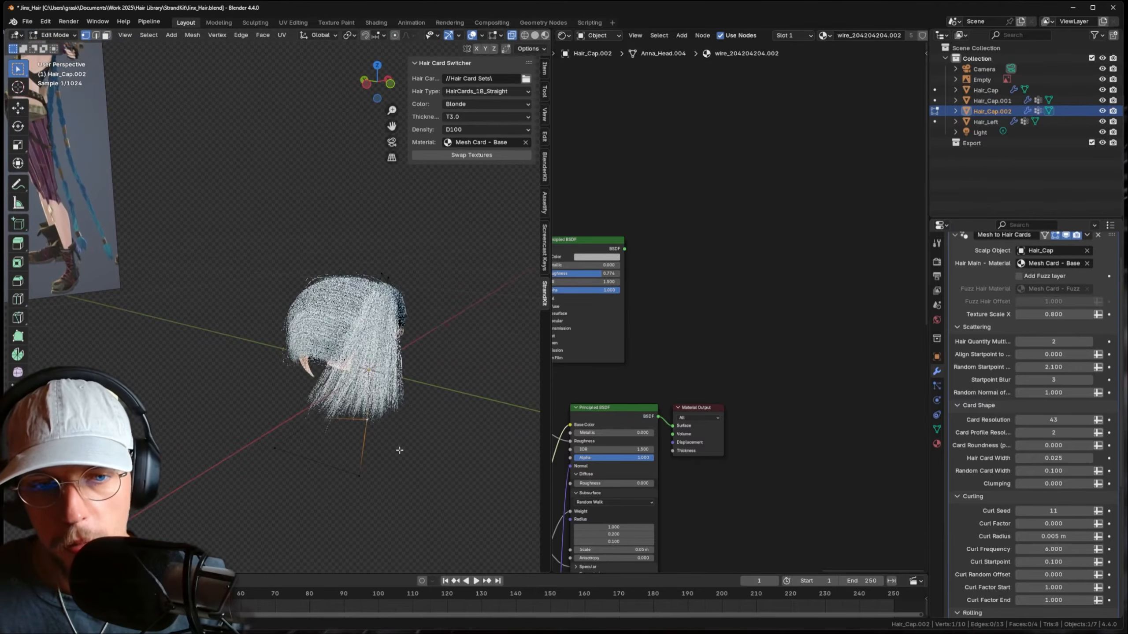
{"action": "left_click", "coordinate": [379, 470]}
{"action": "key", "text": "g"}
{"action": "left_click", "coordinate": [359, 425]}
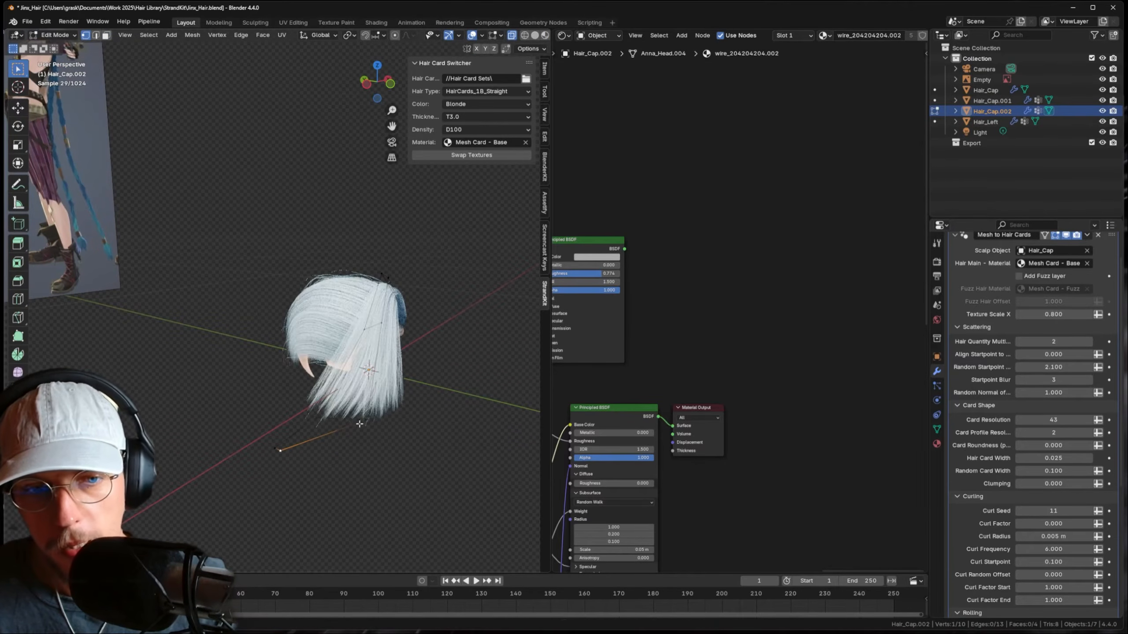
{"action": "key", "text": "g"}
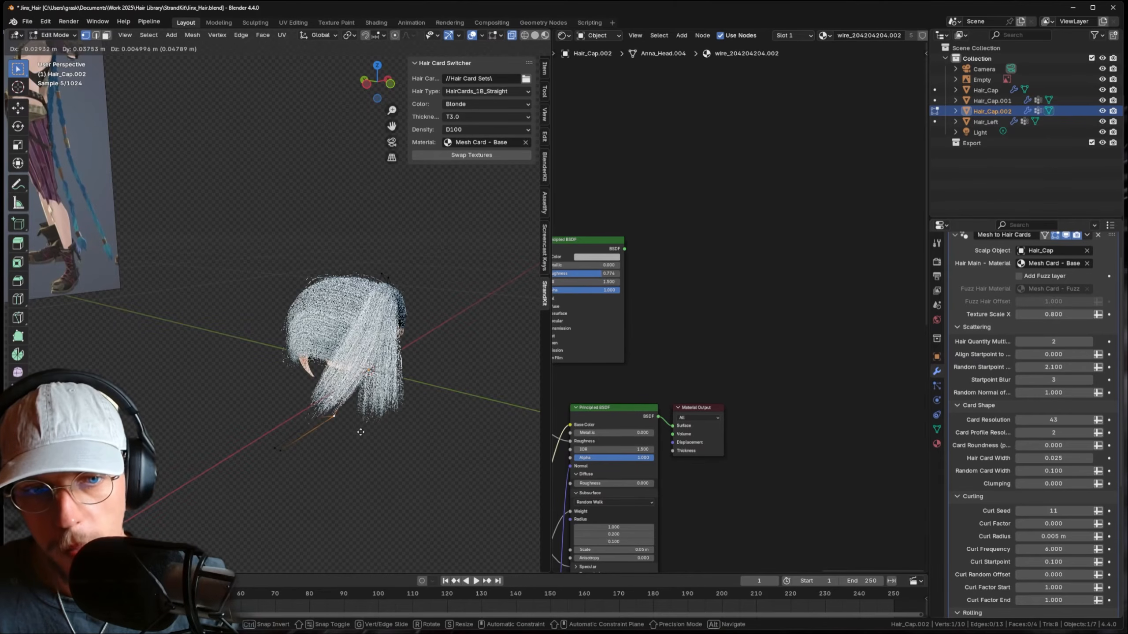
{"action": "left_click", "coordinate": [359, 432]}
{"action": "middle_click_drag", "start_coordinate": [381, 376], "coordinate": [355, 333]}
{"action": "scroll", "coordinate": [406, 356], "scroll_direction": "up", "scroll_amount": 2}
- Rotate the separated card around Z and move it to hang beside the face
{"action": "key", "text": "Tab"}
{"action": "scroll", "coordinate": [378, 351], "scroll_direction": "down", "scroll_amount": 4}
{"action": "left_click", "coordinate": [394, 393]}
{"action": "middle_click_drag", "start_coordinate": [439, 391], "coordinate": [356, 383]}
{"action": "scroll", "coordinate": [338, 325], "scroll_direction": "up", "scroll_amount": 3}
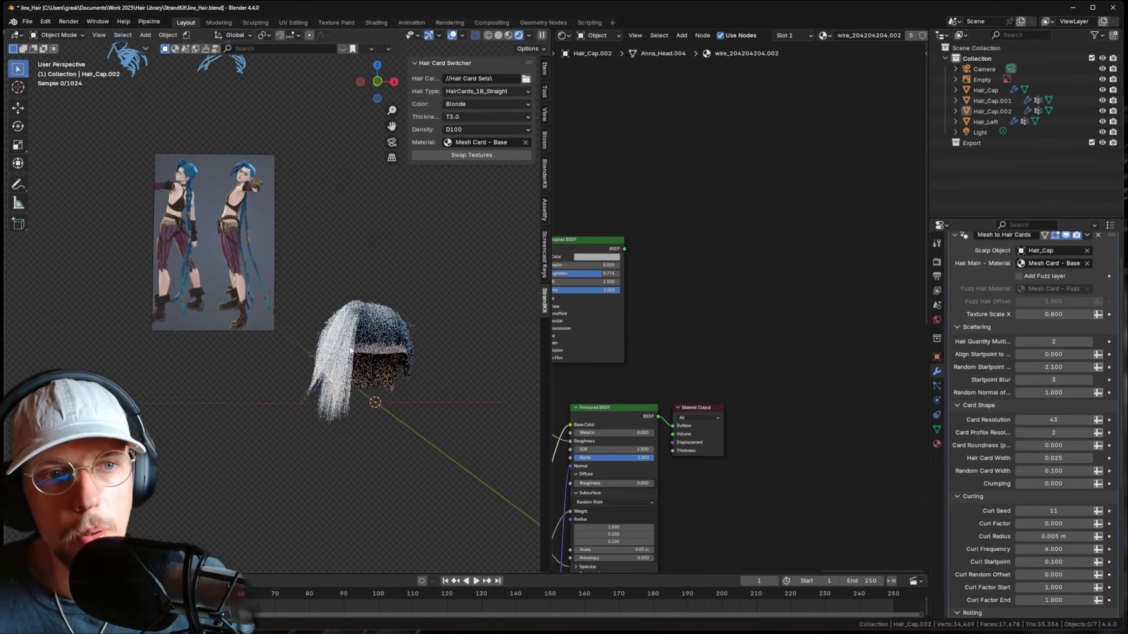
{"action": "left_click", "coordinate": [418, 340]}
{"action": "key", "text": "Tab"}
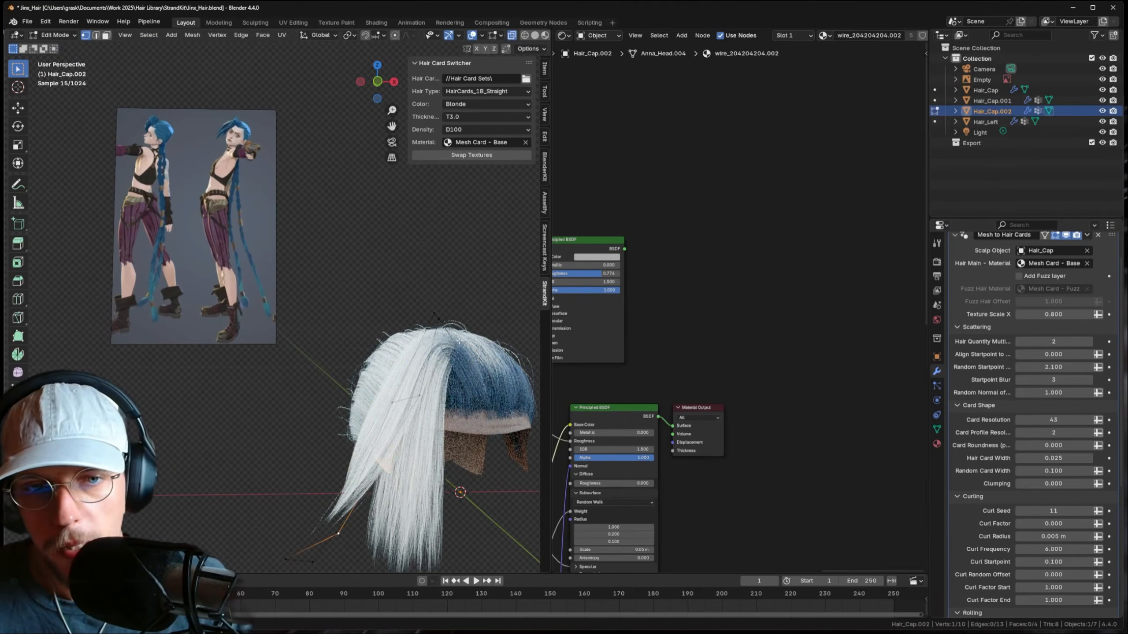
{"action": "middle_click_drag", "start_coordinate": [435, 355], "coordinate": [428, 300]}
{"action": "key", "text": "g"}
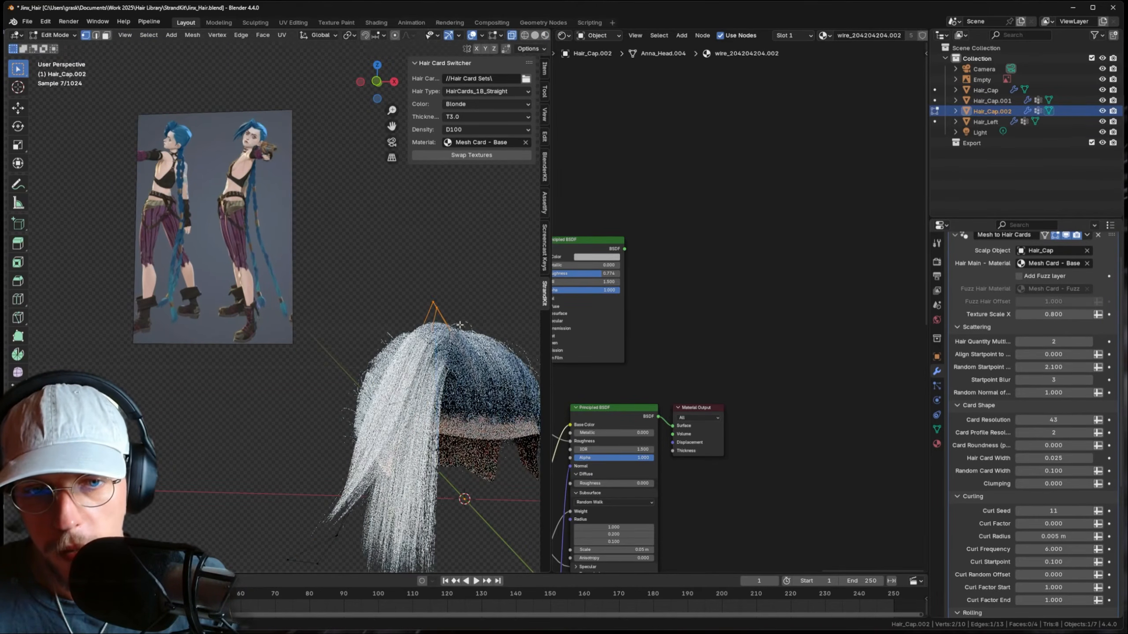
{"action": "key", "text": "r"}
{"action": "key", "text": "z"}
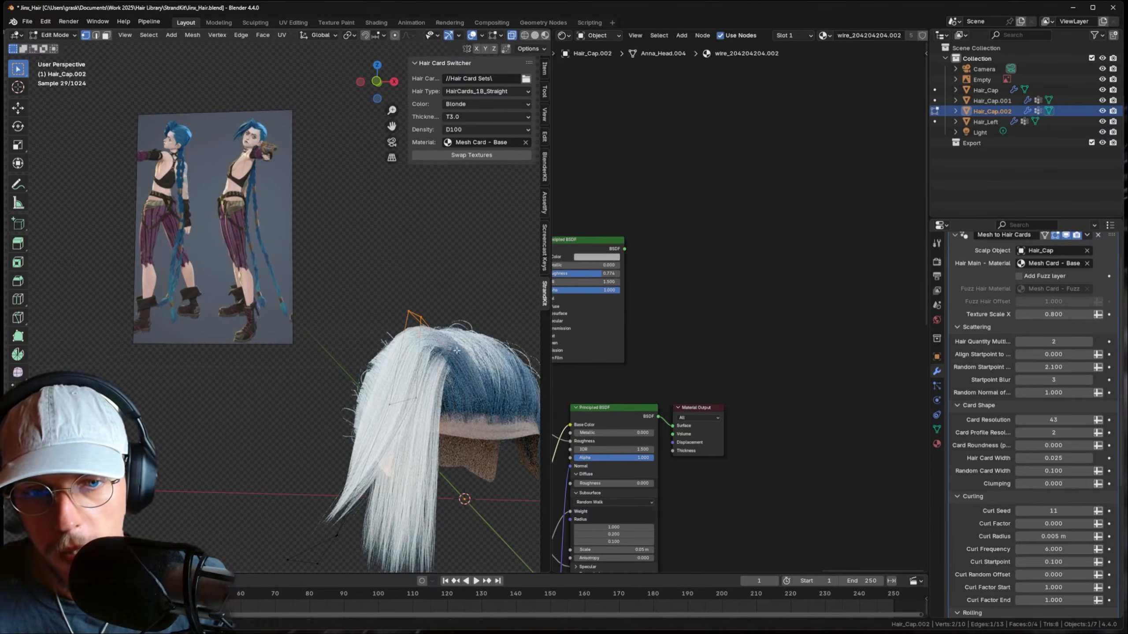
{"action": "key", "text": "g"}
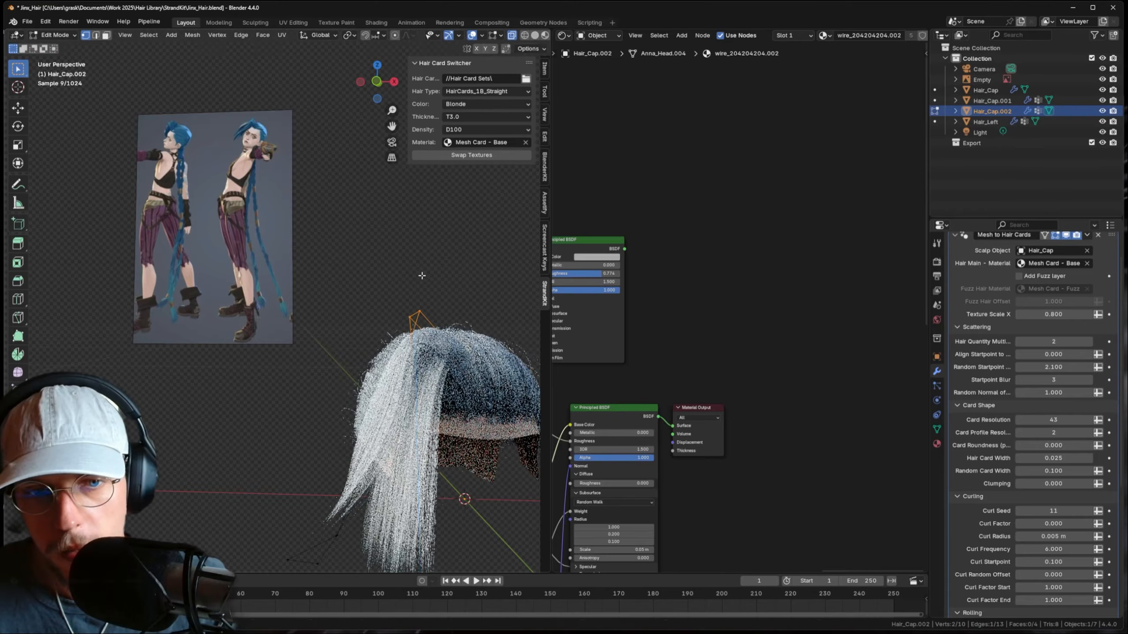
{"action": "left_click", "coordinate": [477, 312]}
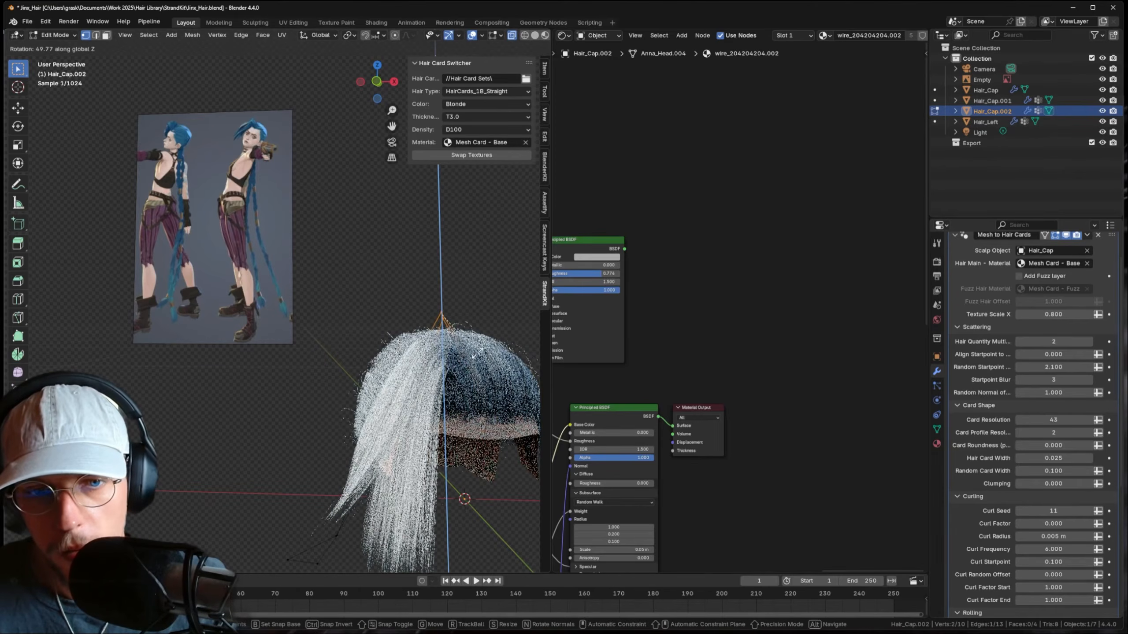
- Move two vertices of the white bangs card to refine its shape
{"action": "key", "text": "Tab"}
{"action": "left_click", "coordinate": [442, 378]}
{"action": "key", "text": "Tab"}
{"action": "left_click_drag", "start_coordinate": [420, 282], "coordinate": [472, 338]}
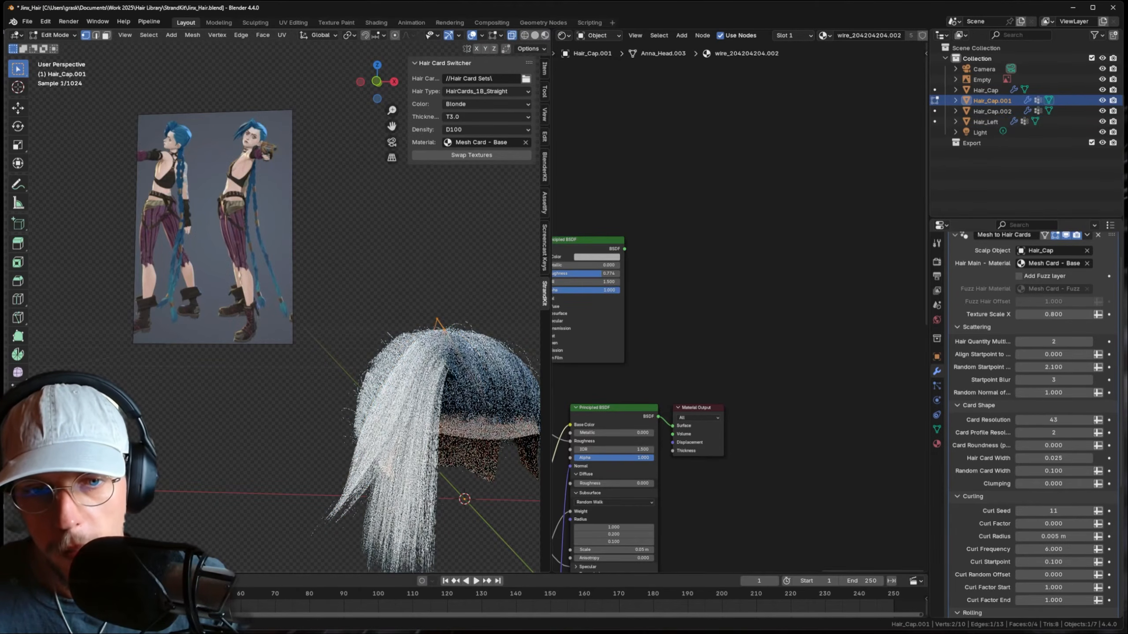
{"action": "key", "text": "g"}
{"action": "left_click", "coordinate": [478, 360]}
{"action": "middle_click_drag", "start_coordinate": [491, 371], "coordinate": [472, 379]}
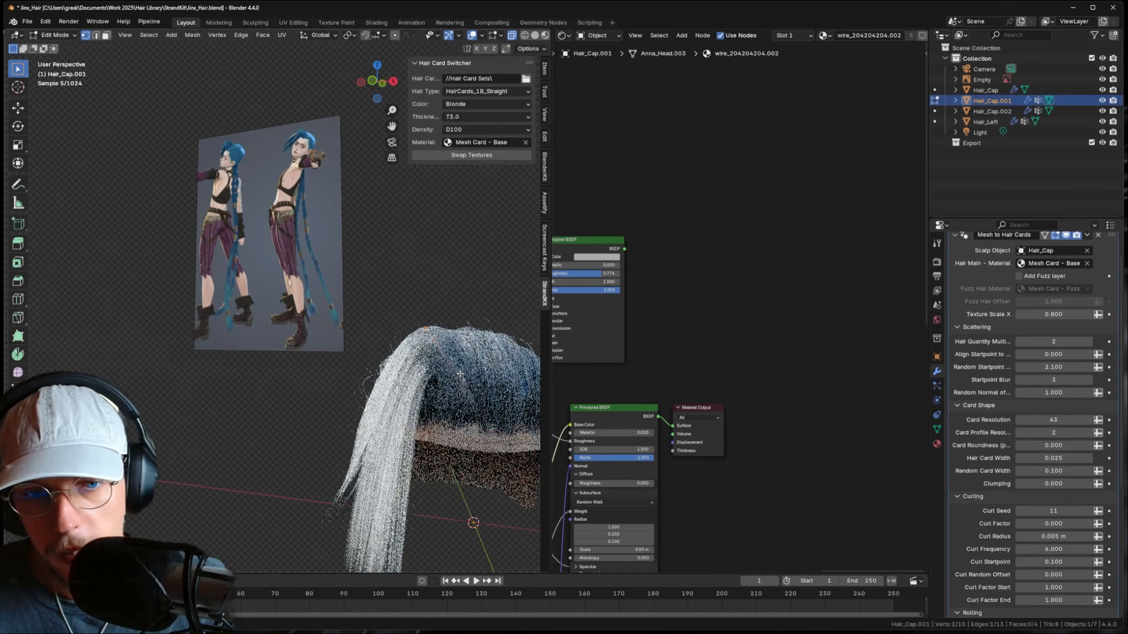
{"action": "key", "text": "Tab"}
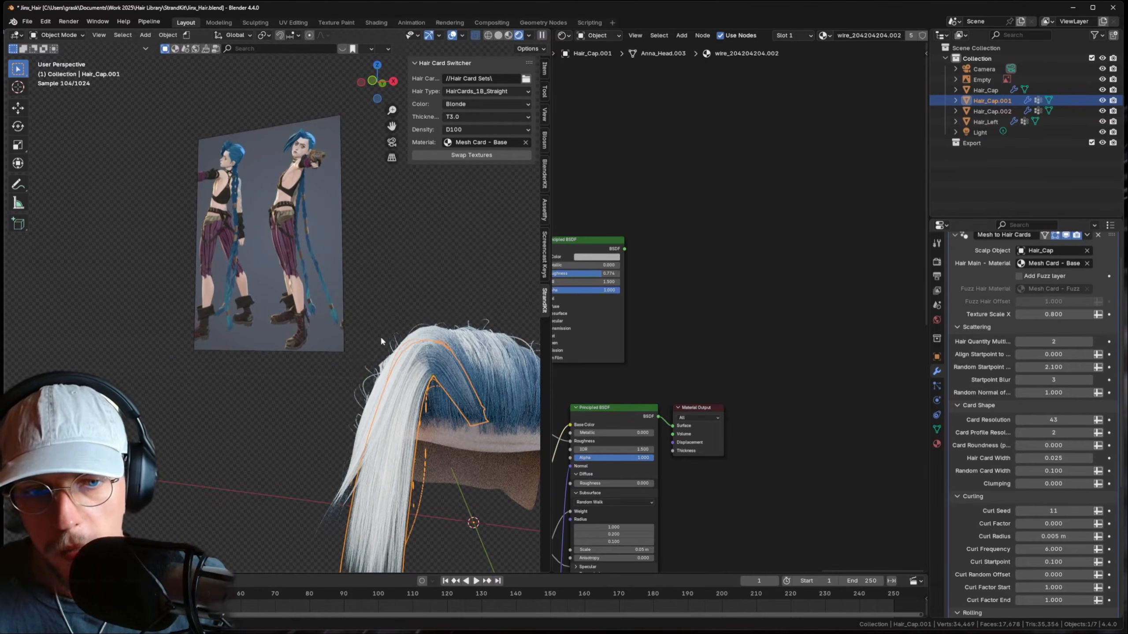
- Slide a vertex of the bangs card along its edge with Shift+V
{"action": "left_click", "coordinate": [381, 340]}
{"action": "scroll", "coordinate": [382, 340], "scroll_direction": "down", "scroll_amount": 4}
{"action": "middle_click_drag", "start_coordinate": [393, 328], "coordinate": [427, 333]}
{"action": "left_click", "coordinate": [427, 333]}
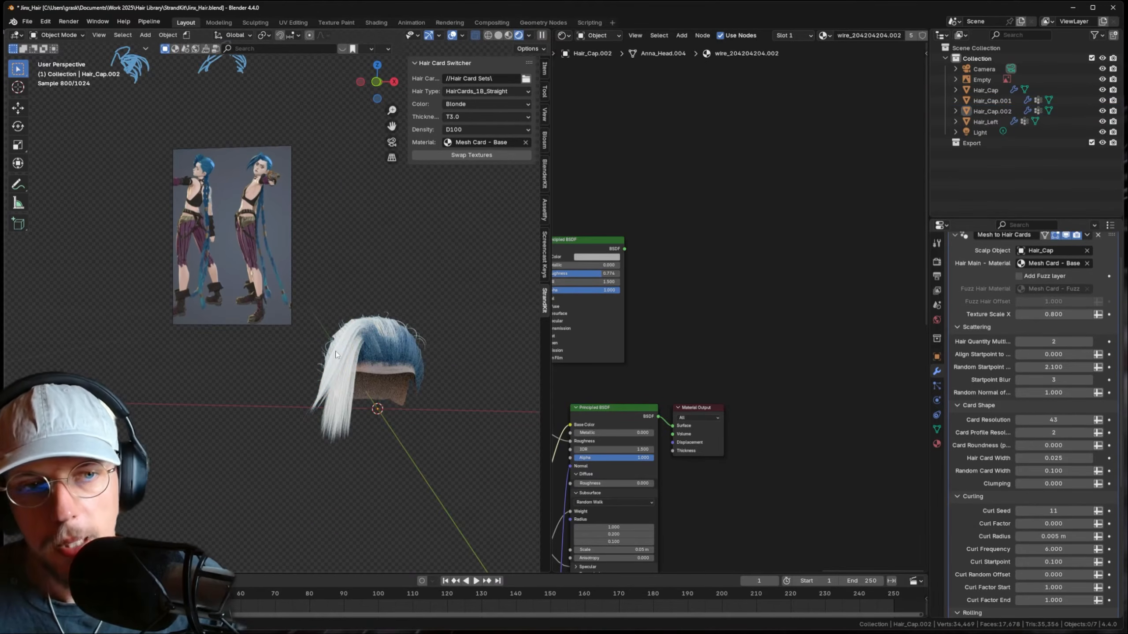
{"action": "left_click", "coordinate": [347, 408]}
{"action": "key", "text": "Tab"}
{"action": "middle_click_drag", "start_coordinate": [347, 408], "coordinate": [443, 503]}
{"action": "key", "text": "shift+v"}
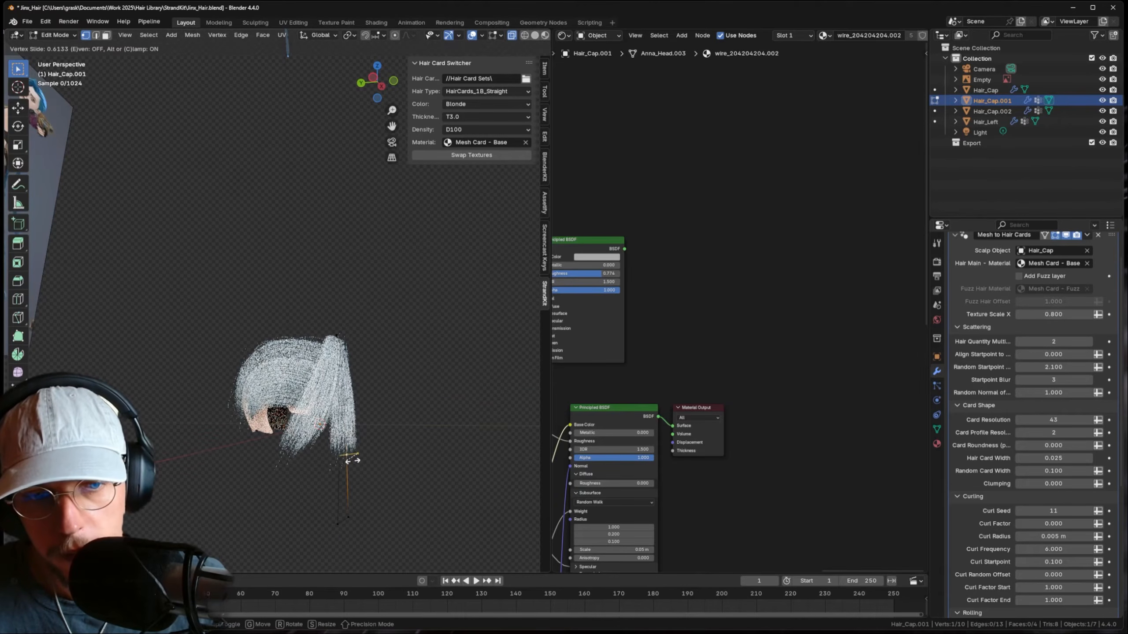
{"action": "left_click", "coordinate": [352, 461]}
{"action": "key", "text": "Tab"}
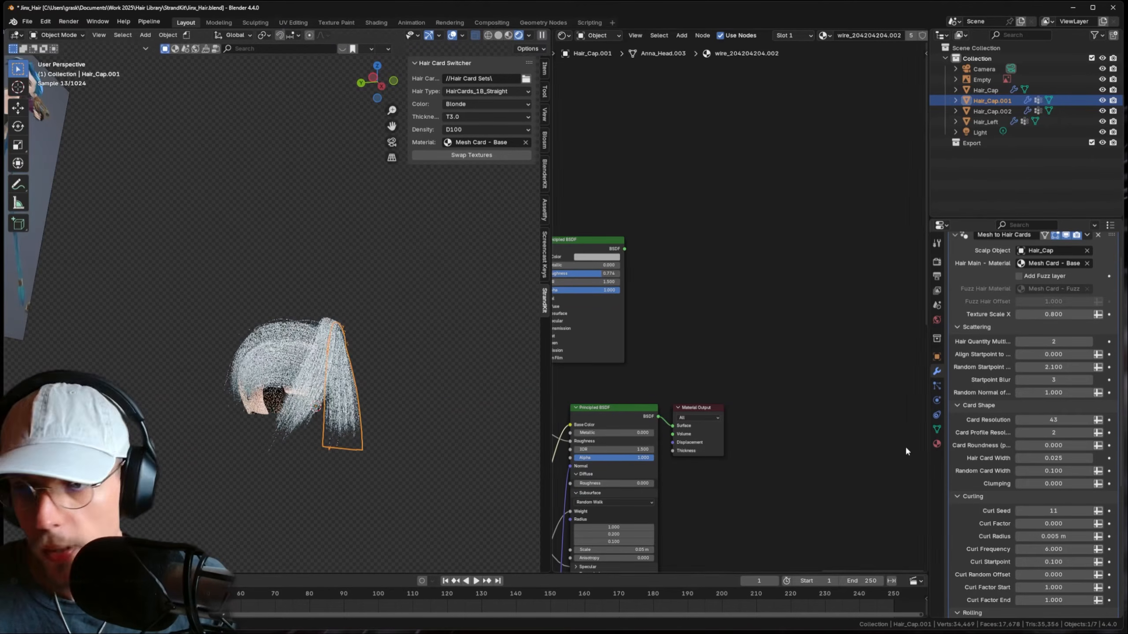
- Set the bangs' Clumping to 0.753 and select the separated long strand
{"action": "left_click_drag", "start_coordinate": [1023, 483], "coordinate": [1071, 483]}
{"action": "middle_click_drag", "start_coordinate": [424, 375], "coordinate": [422, 409]}
{"action": "left_click", "coordinate": [422, 410]}
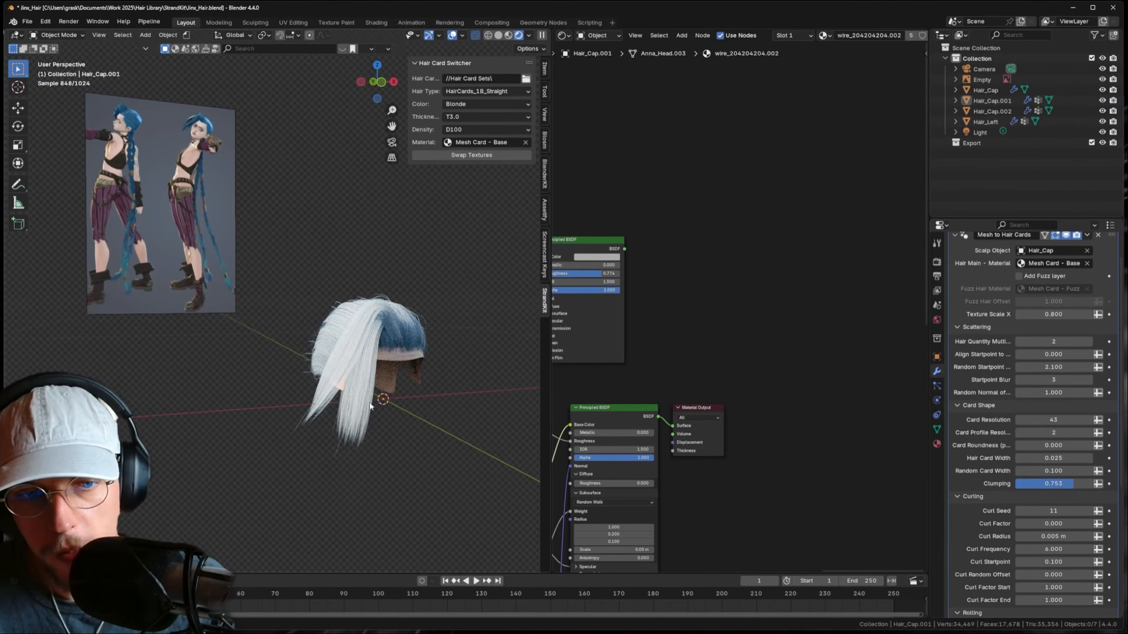
{"action": "middle_click_drag", "start_coordinate": [370, 416], "coordinate": [382, 300]}
{"action": "left_click", "coordinate": [369, 303]}
- Duplicate the long strand and move its lower vertices in Edit Mode
{"action": "key", "text": "shift+d"}
{"action": "left_click", "coordinate": [364, 303]}
{"action": "key", "text": "Tab"}
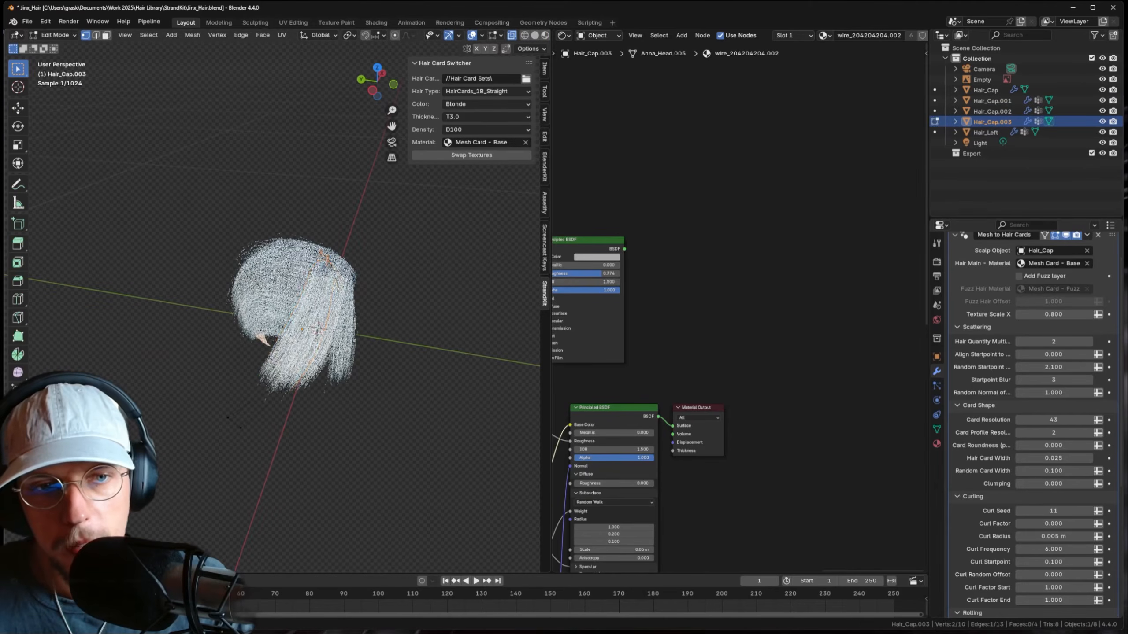
{"action": "scroll", "coordinate": [365, 303], "scroll_direction": "up", "scroll_amount": 1}
{"action": "left_click_drag", "start_coordinate": [192, 413], "coordinate": [255, 501]}
{"action": "middle_click_drag", "start_coordinate": [255, 502], "coordinate": [226, 458]}
{"action": "middle_click_drag", "start_coordinate": [362, 440], "coordinate": [294, 429]}
{"action": "key", "text": "g"}
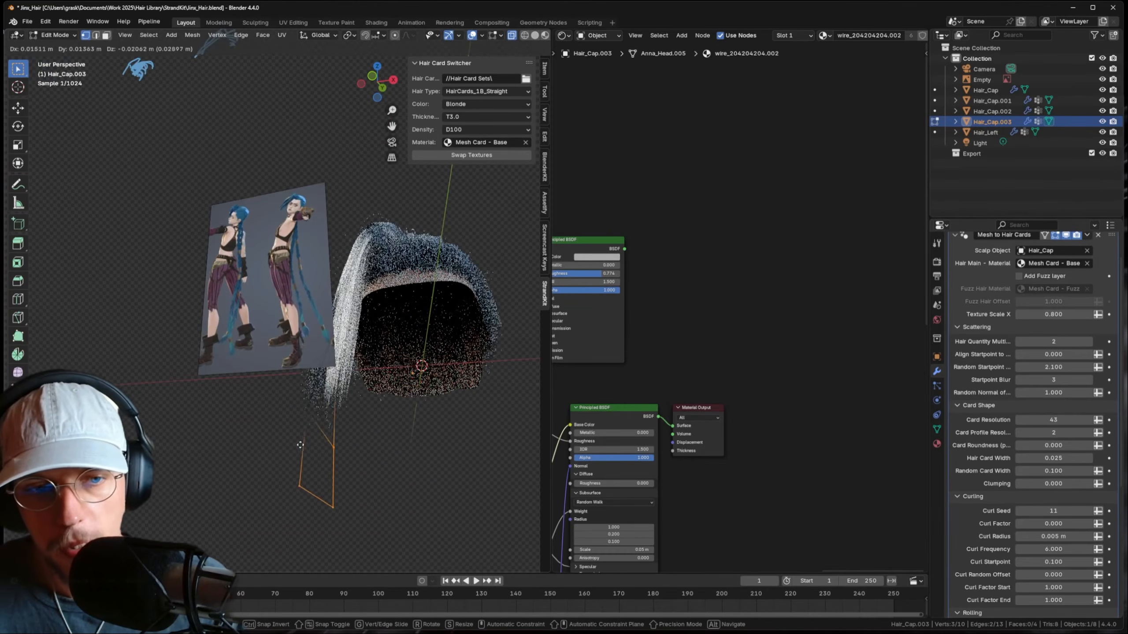
{"action": "left_click", "coordinate": [300, 444]}
- Reposition the strand's upper and lower vertex pairs to shape the bang
{"action": "left_click_drag", "start_coordinate": [270, 456], "coordinate": [358, 542]}
{"action": "key", "text": "g"}
{"action": "left_click", "coordinate": [386, 531]}
{"action": "key", "text": "g"}
{"action": "left_click_drag", "start_coordinate": [280, 402], "coordinate": [397, 556]}
{"action": "left_click", "coordinate": [379, 497]}
{"action": "key", "text": "g"}
{"action": "left_click", "coordinate": [394, 511]}
{"action": "middle_click_drag", "start_coordinate": [362, 444], "coordinate": [387, 468]}
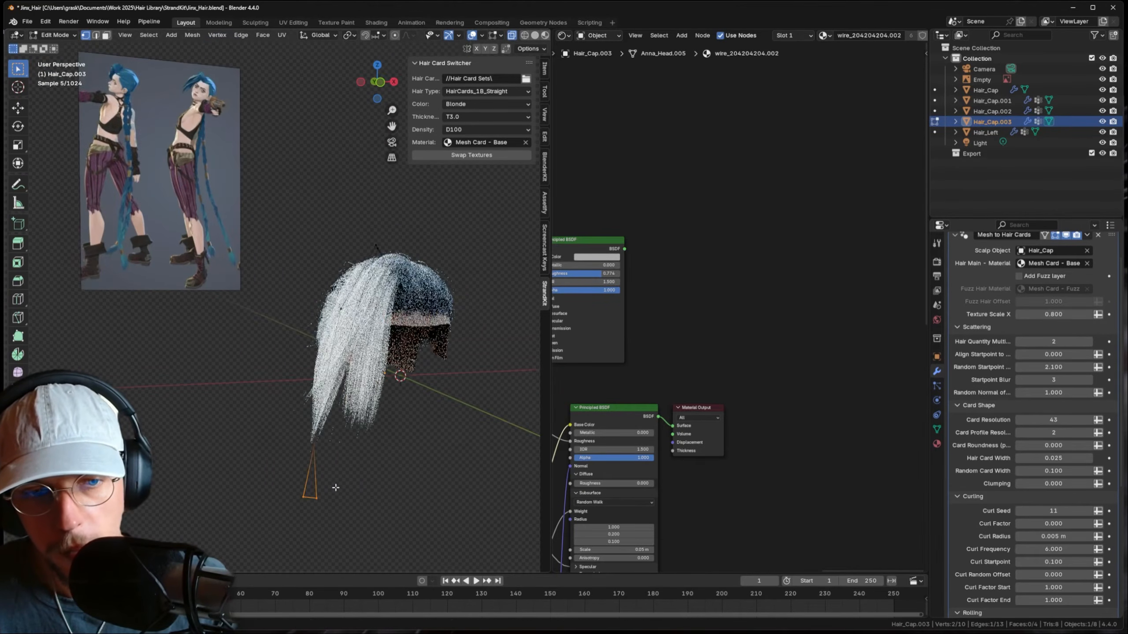
{"action": "middle_click_drag", "start_coordinate": [309, 489], "coordinate": [355, 498]}
{"action": "key", "text": "g"}
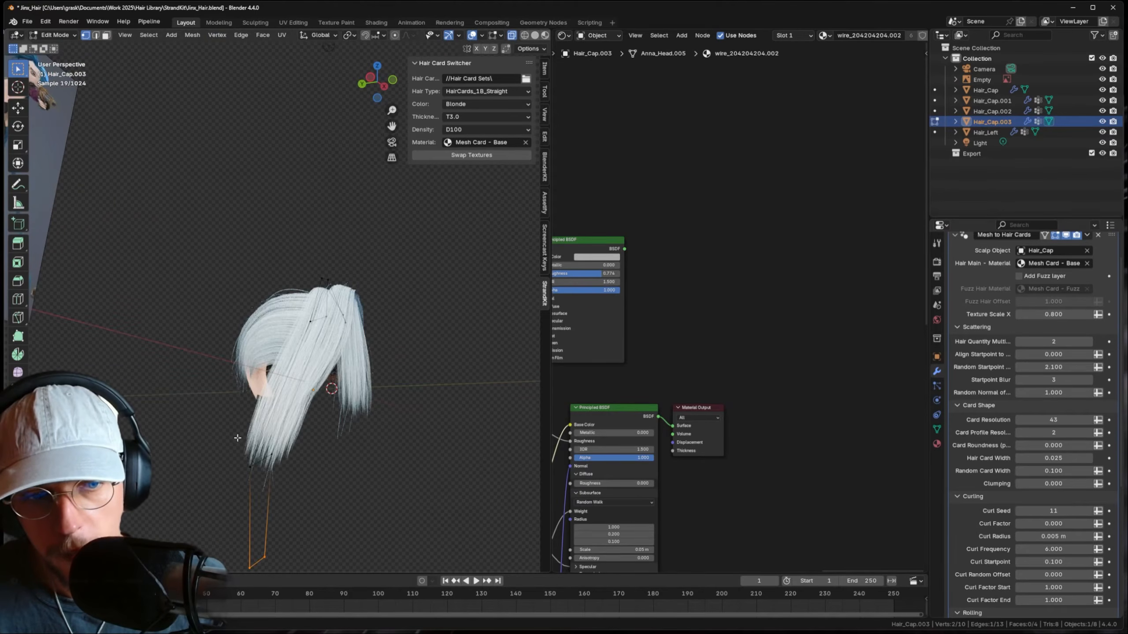
{"action": "left_click", "coordinate": [227, 522]}
{"action": "key", "text": "g"}
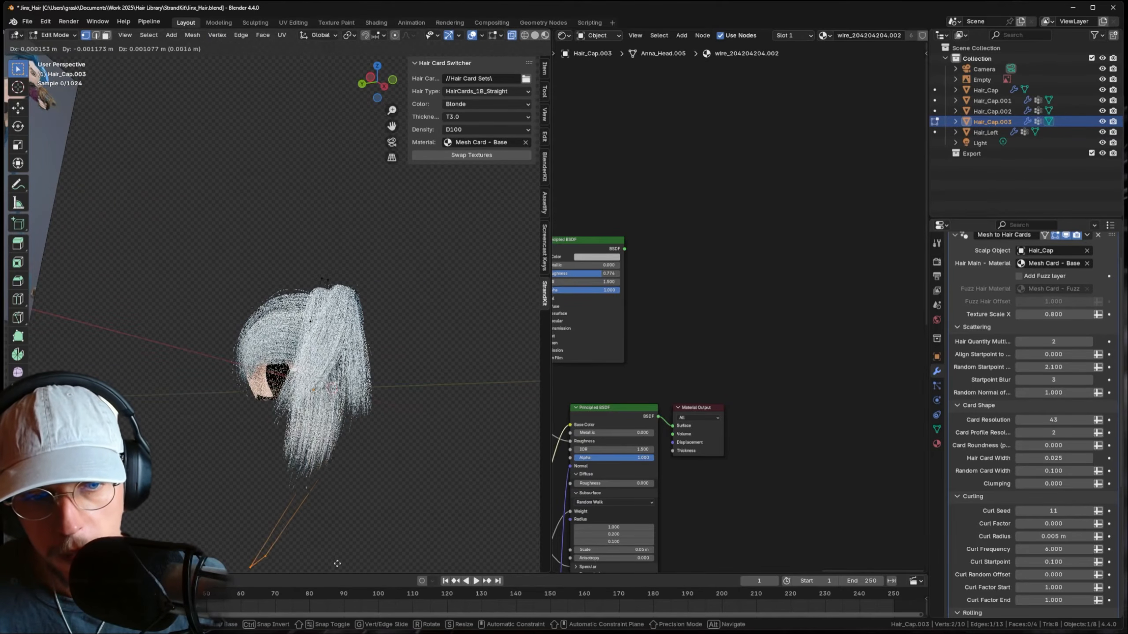
{"action": "left_click", "coordinate": [404, 572]}
- Narrow the strand's middle and bottom vertices, and set Hair Card Width to 0.009
{"action": "left_click_drag", "start_coordinate": [277, 446], "coordinate": [390, 490]}
{"action": "key", "text": "s"}
{"action": "left_click", "coordinate": [363, 490]}
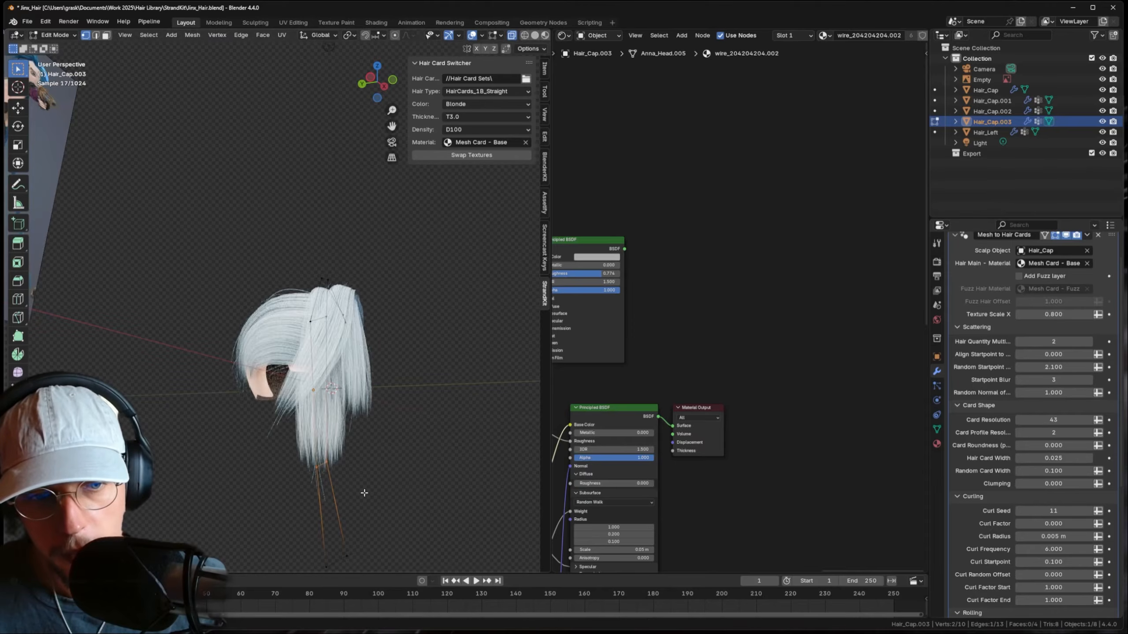
{"action": "middle_click_drag", "start_coordinate": [430, 544], "coordinate": [424, 477], "text": "shift"}
{"action": "left_click_drag", "start_coordinate": [424, 476], "coordinate": [277, 529]}
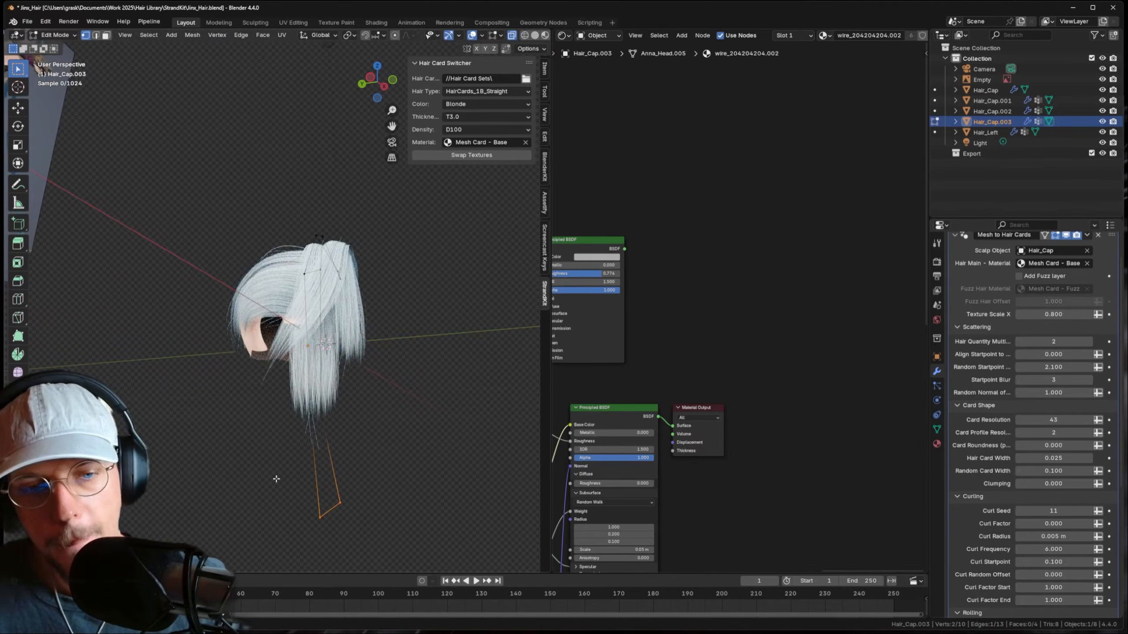
{"action": "key", "text": "s"}
{"action": "left_click", "coordinate": [364, 487]}
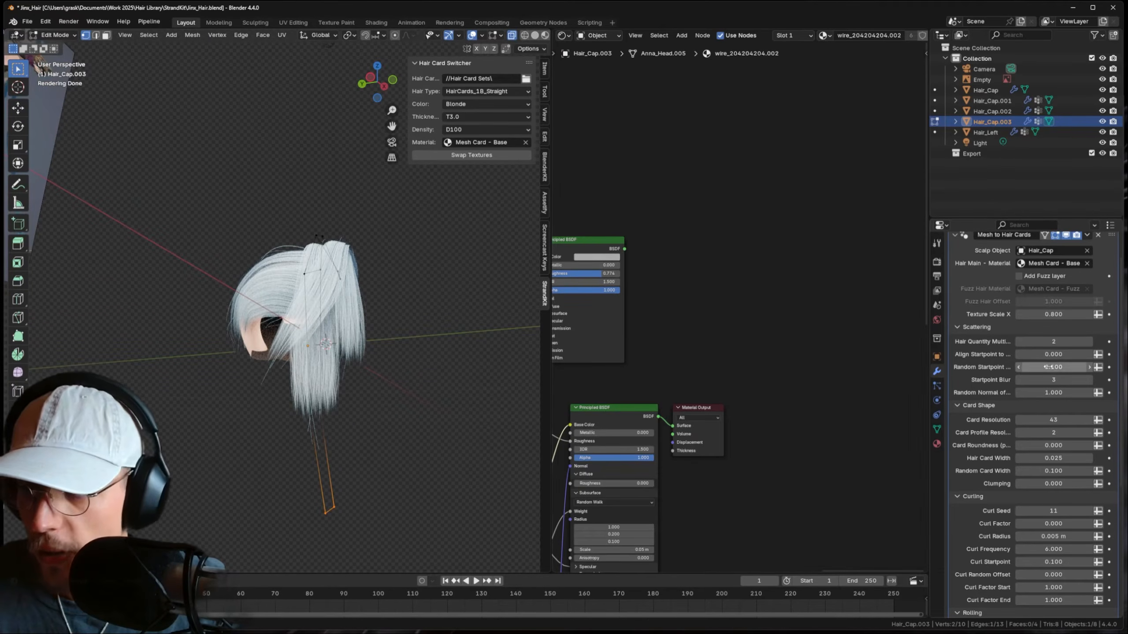
{"action": "left_click_drag", "start_coordinate": [1053, 458], "coordinate": [1042, 458]}
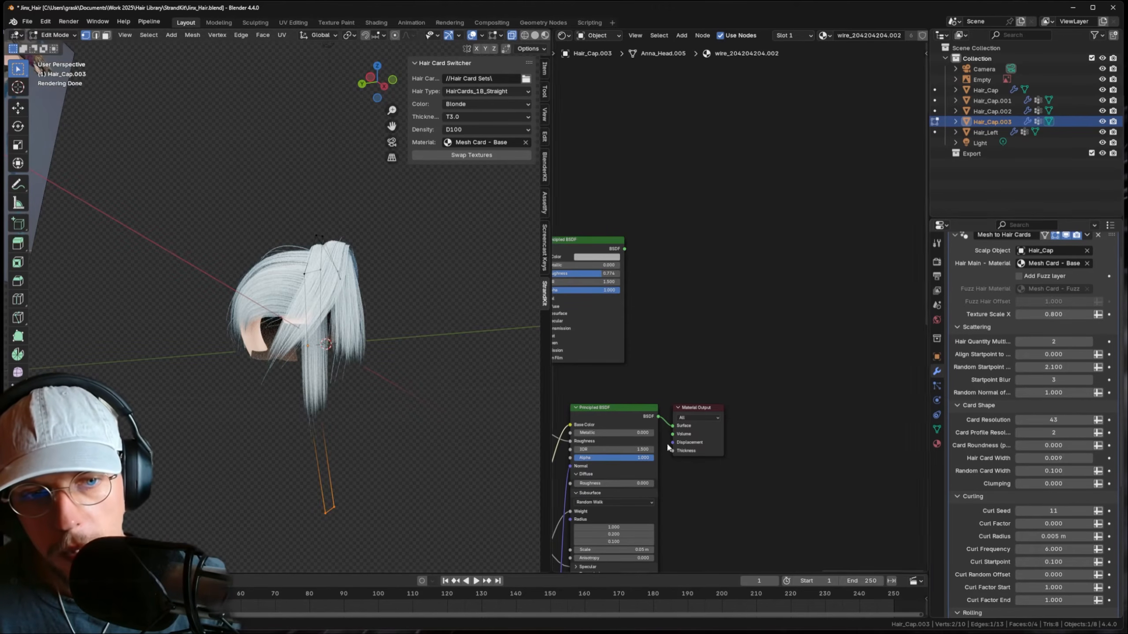
- Rotate two groups of strand vertices around the Z axis
{"action": "middle_click_drag", "start_coordinate": [363, 417], "coordinate": [410, 403]}
{"action": "key", "text": "r"}
{"action": "key", "text": "z"}
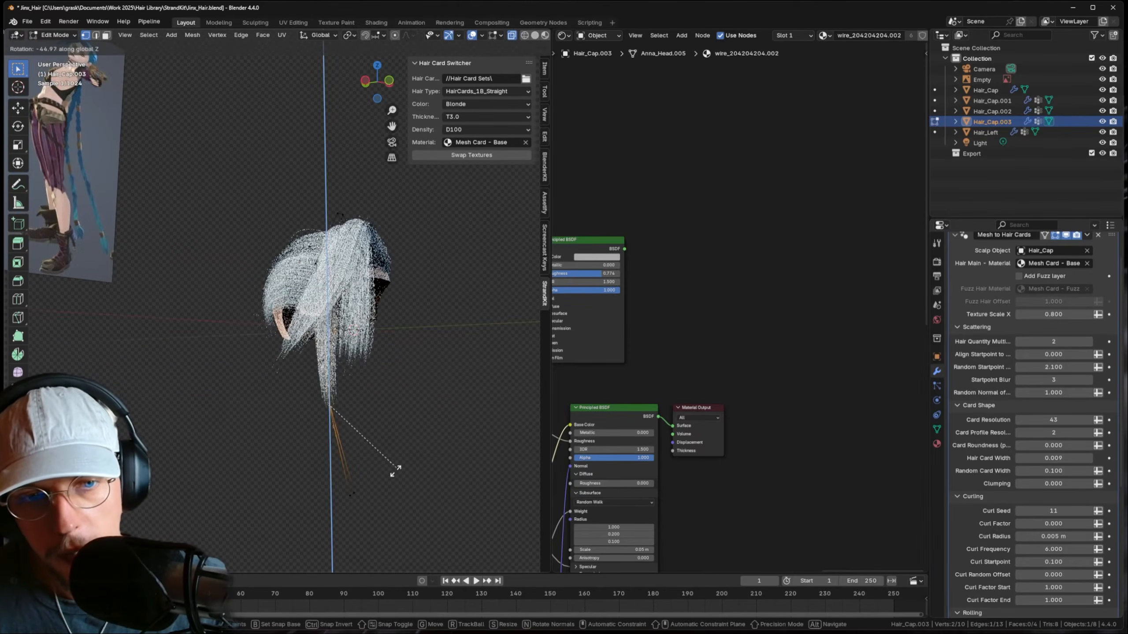
{"action": "left_click", "coordinate": [377, 360]}
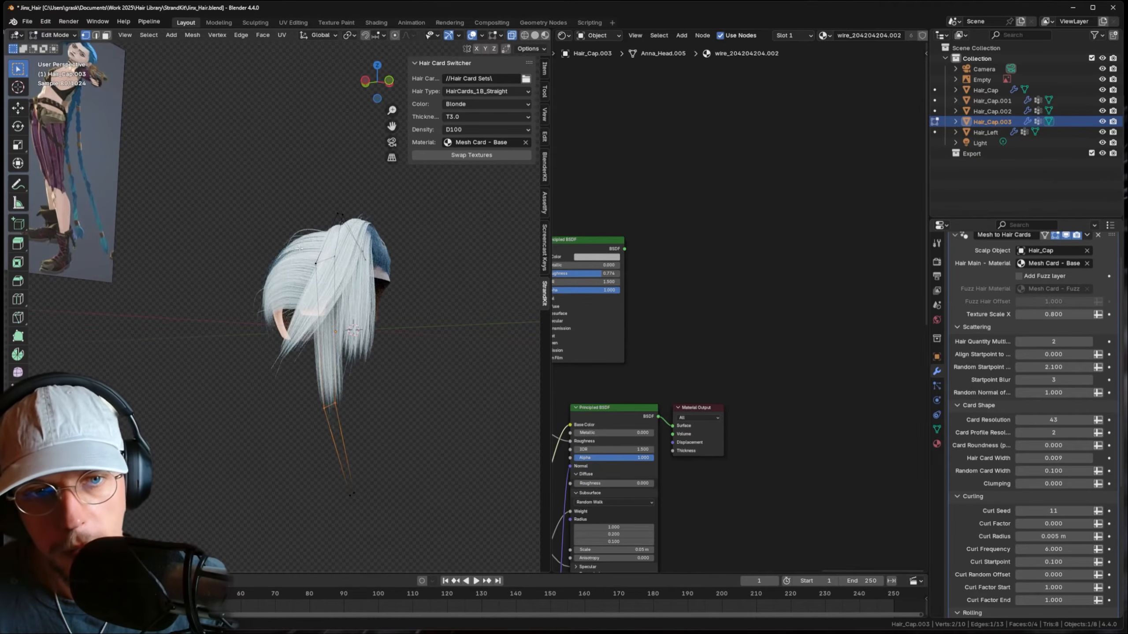
{"action": "left_click_drag", "start_coordinate": [293, 240], "coordinate": [382, 302]}
{"action": "mouse_move", "coordinate": [377, 306]}
{"action": "middle_mouse_down"}
{"action": "mouse_move", "coordinate": [424, 305]}
{"action": "mouse_move", "coordinate": [373, 320]}
{"action": "middle_mouse_up"}
{"action": "key", "text": "r"}
{"action": "key", "text": "z"}
{"action": "left_click", "coordinate": [425, 315]}
- Move the strand's lower vertices down the side and raise Clumping to 1.000
{"action": "left_click_drag", "start_coordinate": [431, 568], "coordinate": [358, 509]}
{"action": "key", "text": "g"}
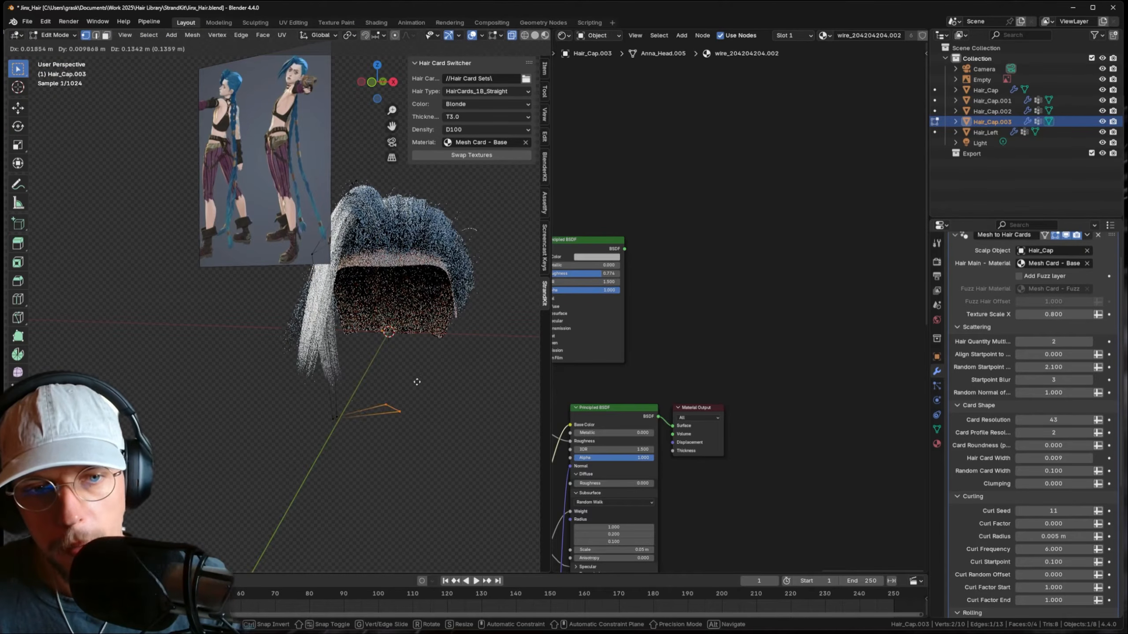
{"action": "left_click", "coordinate": [433, 419]}
{"action": "middle_click_drag", "start_coordinate": [306, 393], "coordinate": [328, 397]}
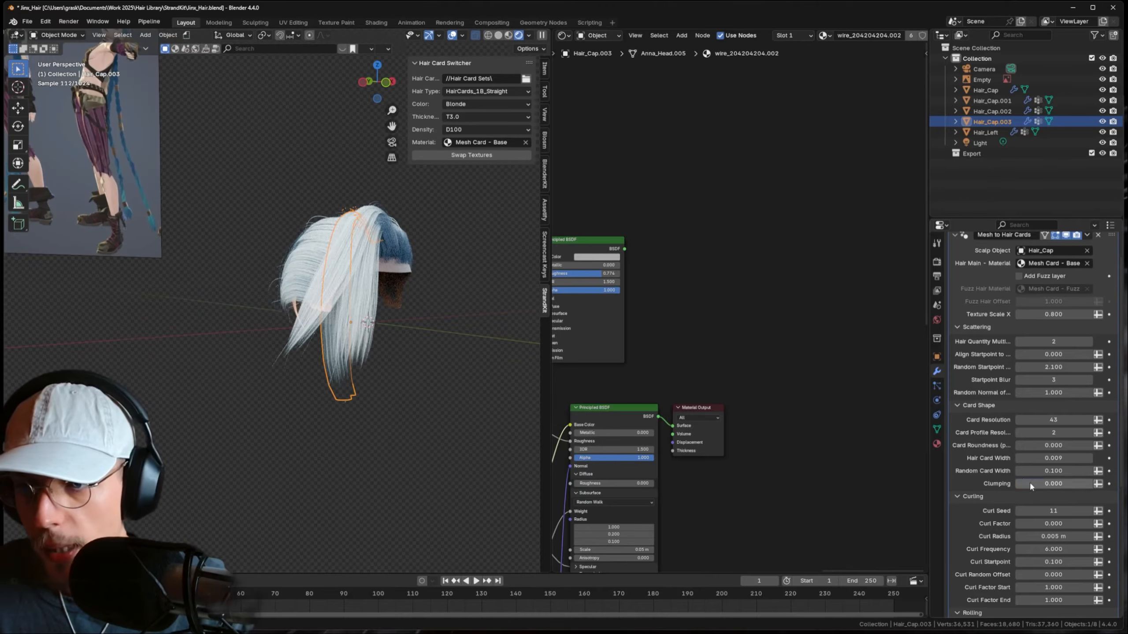
{"action": "left_click_drag", "start_coordinate": [1030, 483], "coordinate": [1092, 483]}
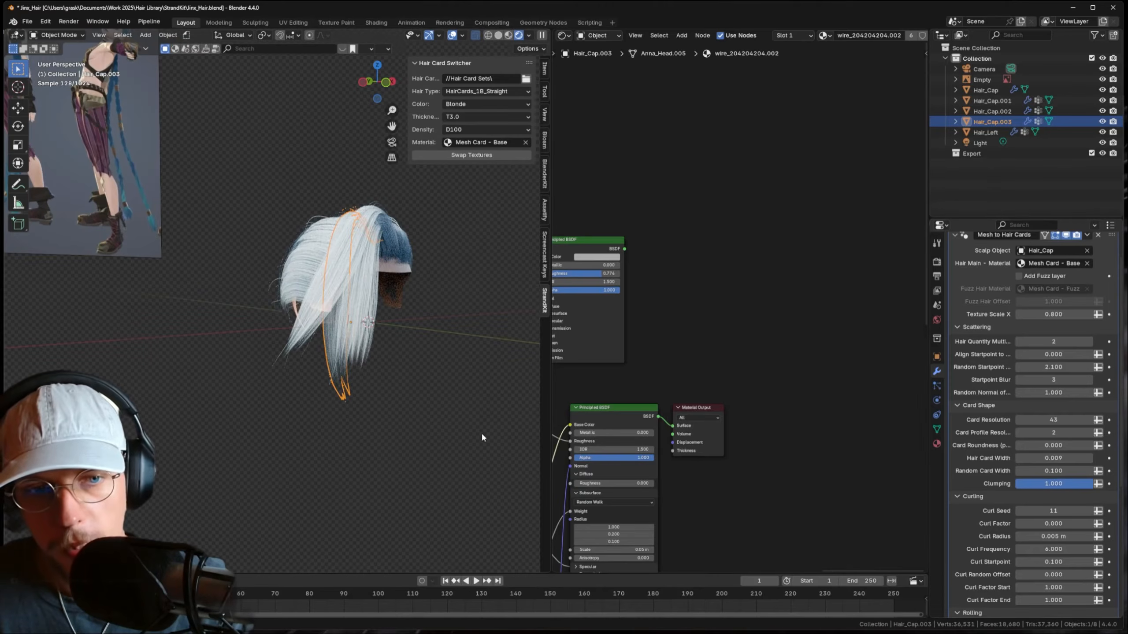
- Deselect everything and return to editing the Hair_Cap.003 guide mesh
{"action": "middle_click_drag", "start_coordinate": [354, 402], "coordinate": [393, 397]}
{"action": "left_click", "coordinate": [393, 397]}
{"action": "middle_click_drag", "start_coordinate": [323, 363], "coordinate": [371, 376]}
{"action": "key", "text": "Tab"}
{"action": "scroll", "coordinate": [350, 369], "scroll_direction": "down", "scroll_amount": 3}
- Leave Edit Mode and frame the hair in front orthographic view
{"action": "key", "text": "KP_1"}
{"action": "key", "text": "Tab"}
{"action": "left_click", "coordinate": [364, 349]}
{"action": "mouse_move", "coordinate": [358, 321]}
{"action": "middle_mouse_down", "text": "shift"}
{"action": "mouse_move", "coordinate": [387, 430]}
{"action": "mouse_move", "coordinate": [374, 330]}
{"action": "middle_mouse_up", "text": "shift"}
{"action": "scroll", "coordinate": [391, 394], "scroll_direction": "up", "scroll_amount": 3}
{"action": "middle_click_drag", "start_coordinate": [452, 463], "coordinate": [414, 384], "text": "shift"}
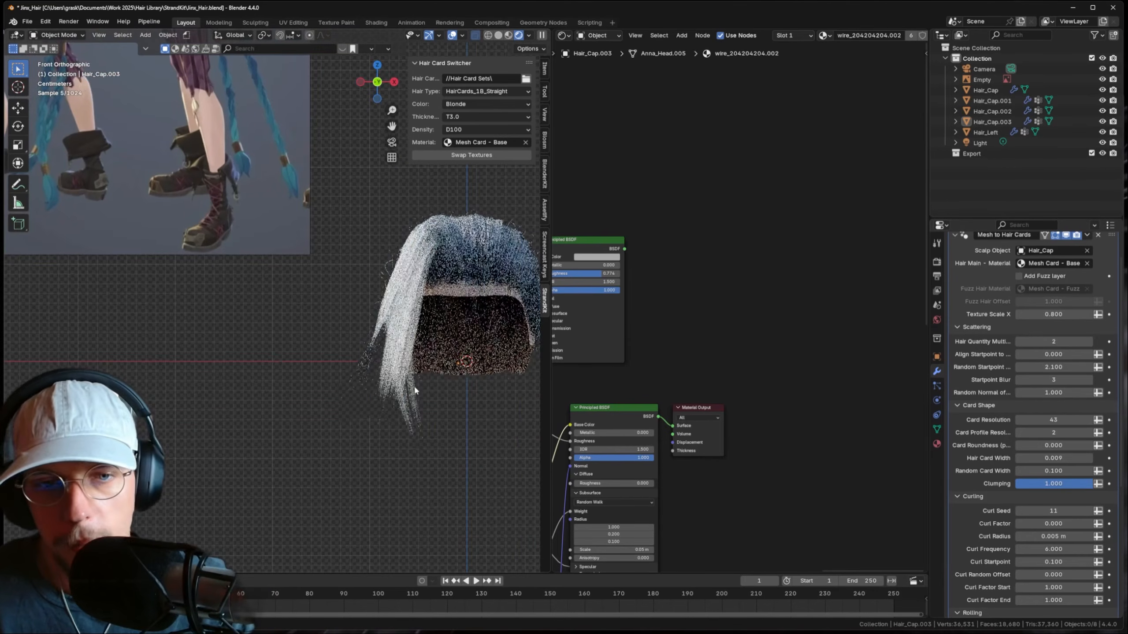
- Move Hair_Cap.001's strand tip vertices down-left and another vertex up-left
{"action": "left_click", "coordinate": [414, 384]}
{"action": "key", "text": "Tab"}
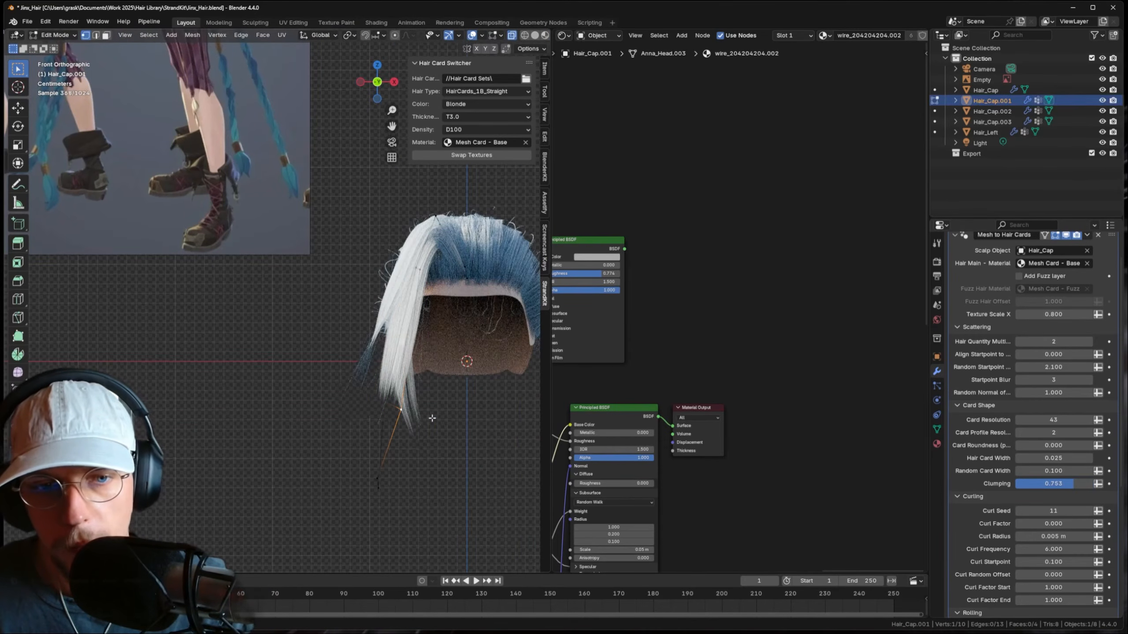
{"action": "left_click_drag", "start_coordinate": [432, 420], "coordinate": [372, 392]}
{"action": "key", "text": "g"}
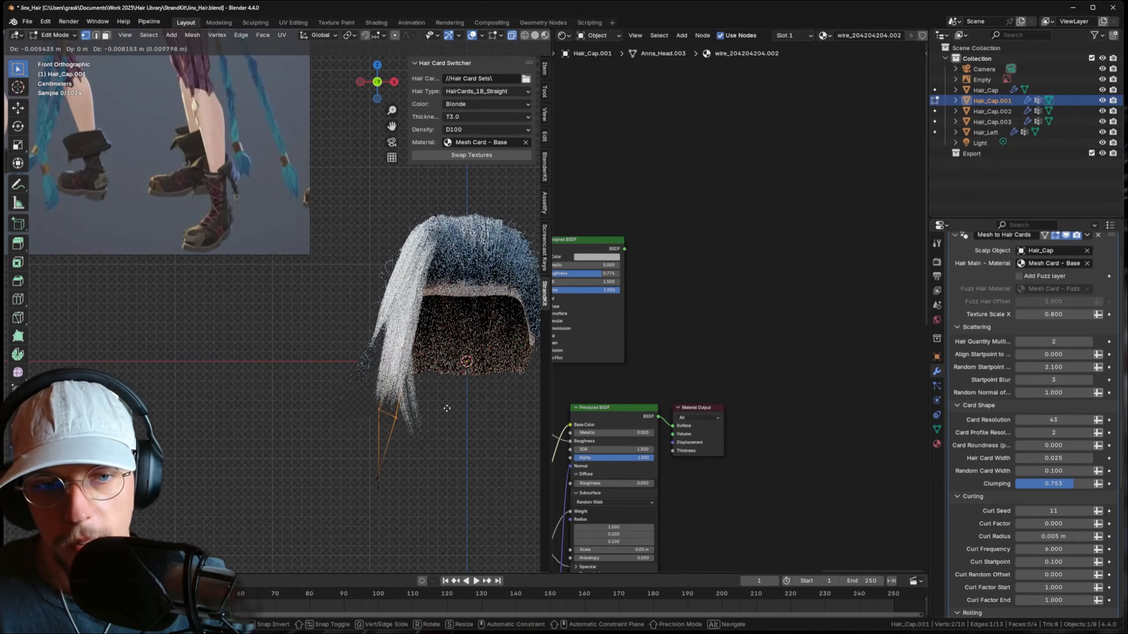
{"action": "left_click", "coordinate": [446, 409]}
{"action": "left_click", "coordinate": [404, 413]}
{"action": "key", "text": "g"}
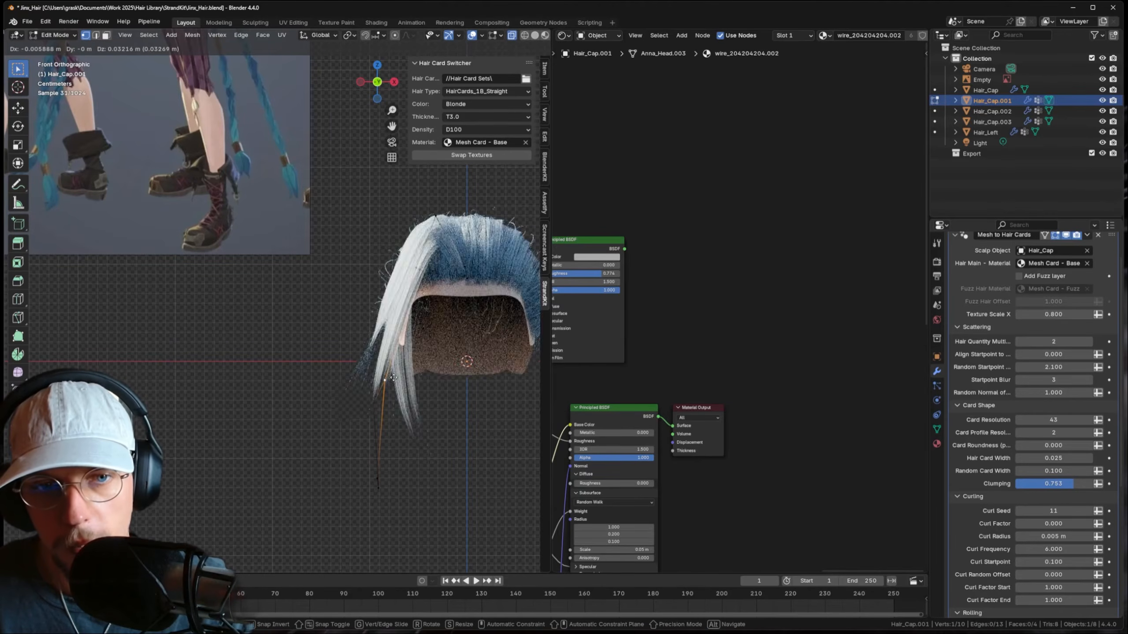
{"action": "left_click", "coordinate": [393, 386]}
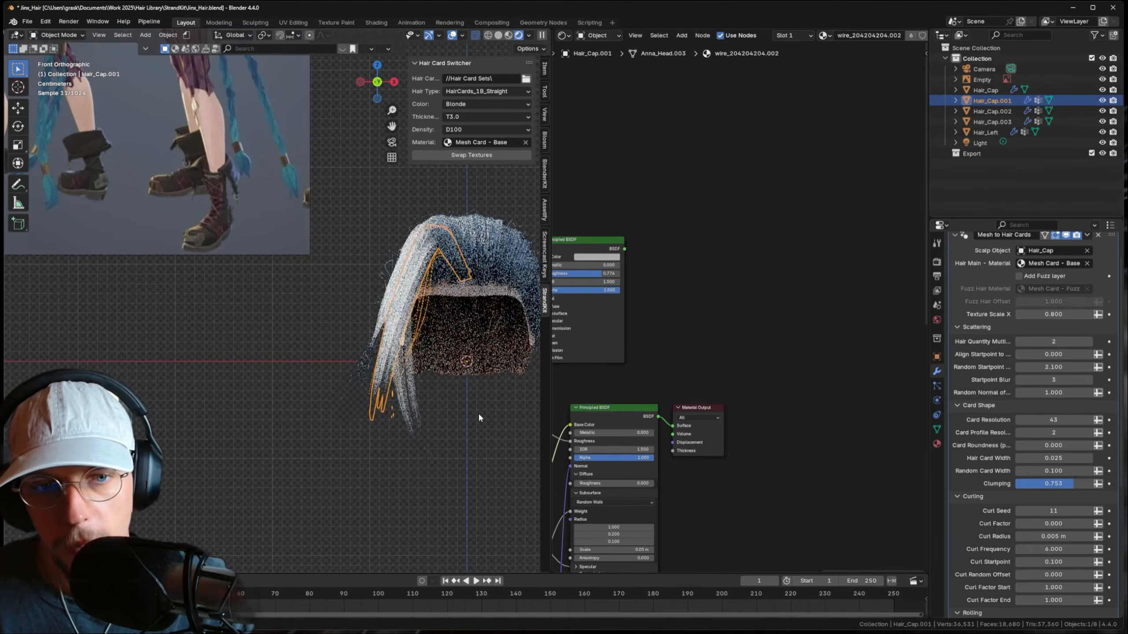
{"action": "key", "text": "Tab"}
- Shift three of Hair_Cap.003's strand vertices left and down
{"action": "scroll", "coordinate": [477, 407], "scroll_direction": "down", "scroll_amount": 5}
{"action": "middle_click_drag", "start_coordinate": [349, 334], "coordinate": [385, 340], "text": "shift"}
{"action": "scroll", "coordinate": [395, 351], "scroll_direction": "up", "scroll_amount": 3}
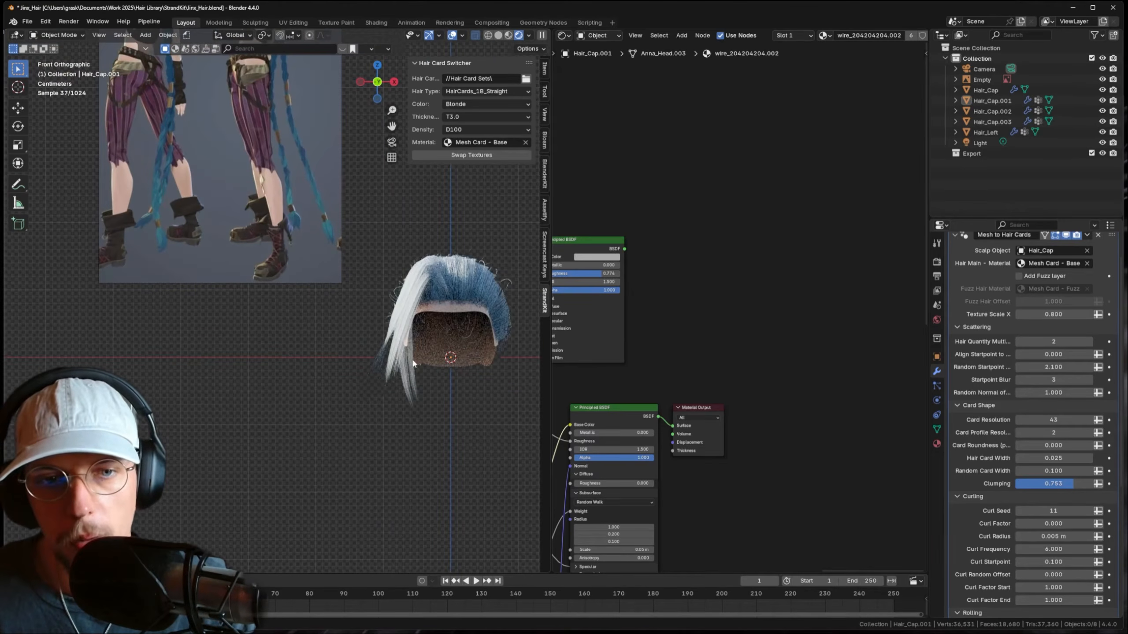
{"action": "left_click", "coordinate": [412, 361]}
{"action": "key", "text": "Tab"}
{"action": "left_click_drag", "start_coordinate": [414, 425], "coordinate": [463, 448]}
{"action": "key", "text": "g"}
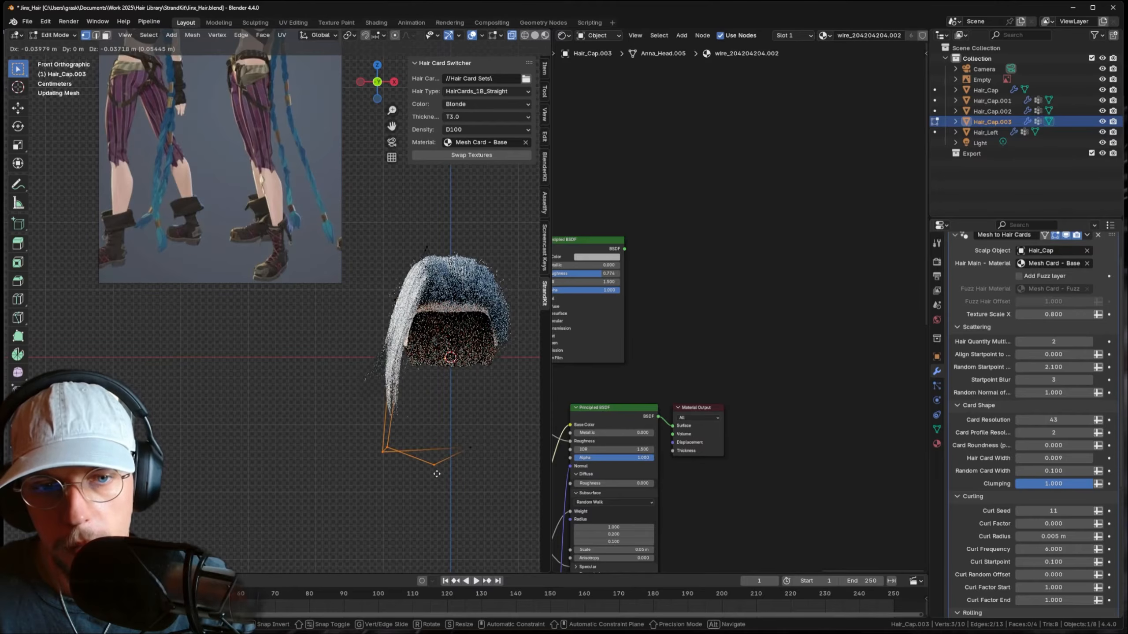
{"action": "left_click", "coordinate": [438, 460]}
{"action": "key", "text": "Tab"}
- Move two vertices on Hair_Cap.002's left side up-left
{"action": "left_click", "coordinate": [376, 359]}
{"action": "key", "text": "Tab"}
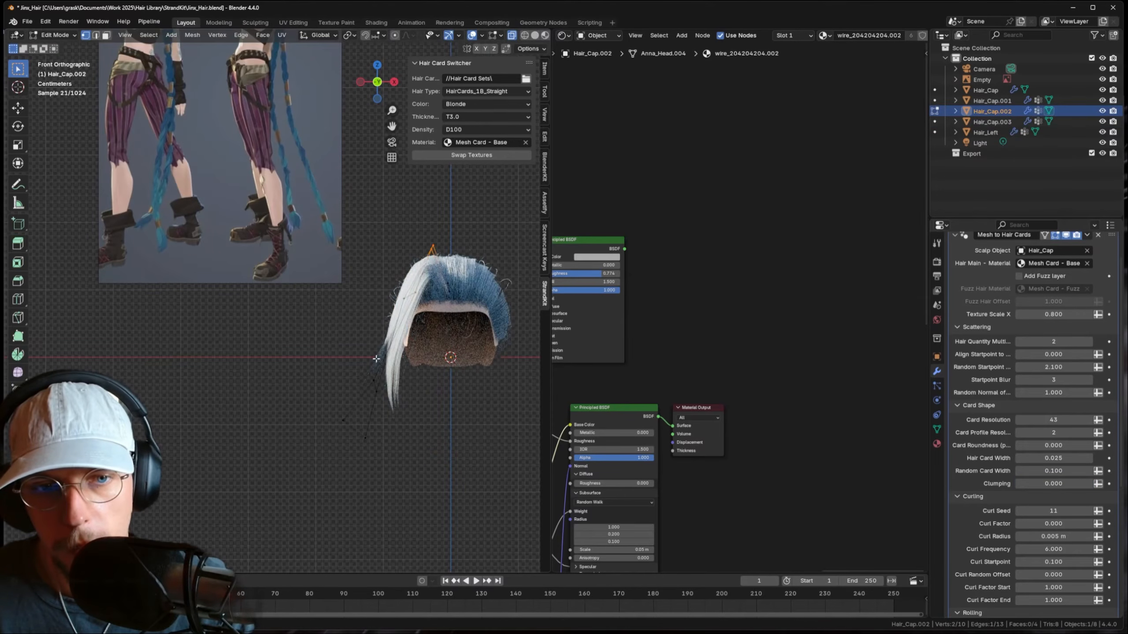
{"action": "left_click_drag", "start_coordinate": [325, 373], "coordinate": [429, 460]}
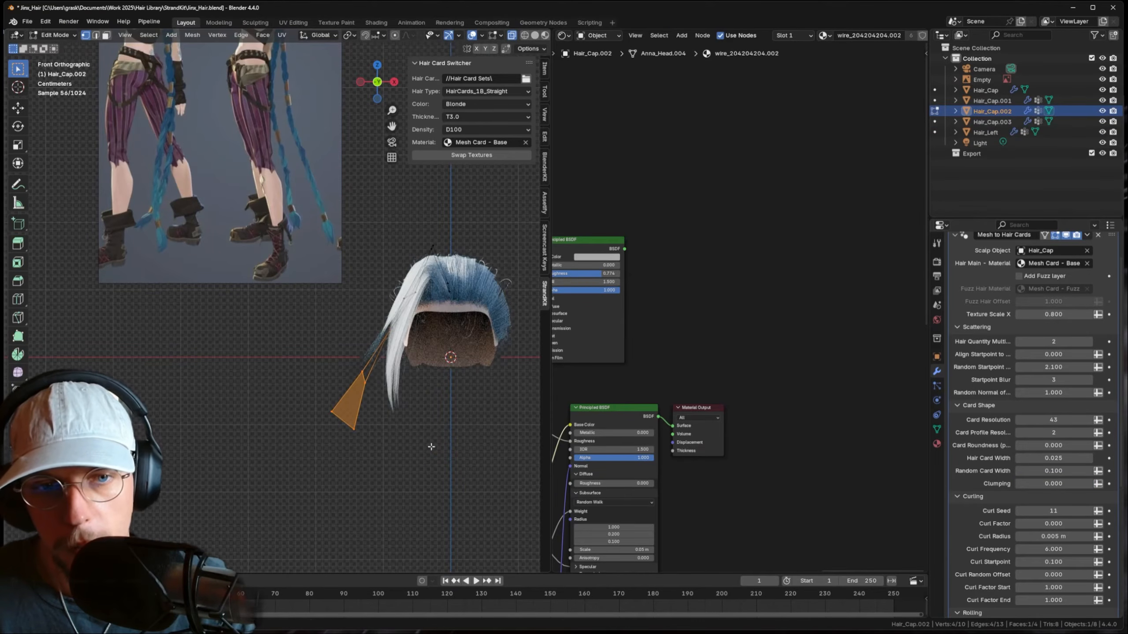
{"action": "left_click_drag", "start_coordinate": [381, 278], "coordinate": [435, 312]}
{"action": "key", "text": "g"}
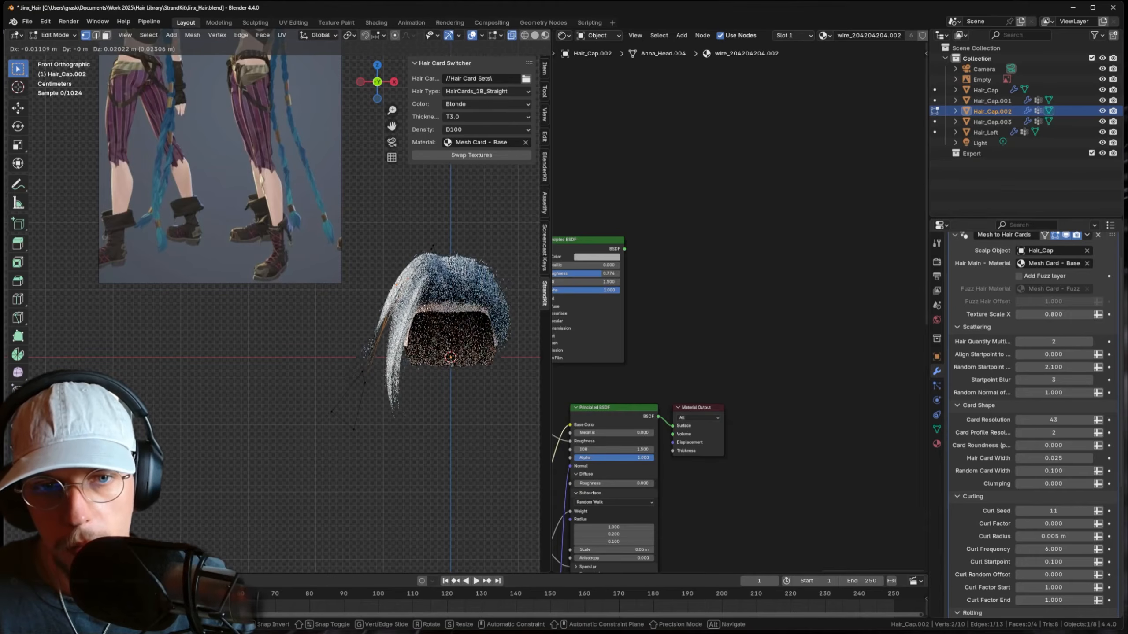
{"action": "left_click", "coordinate": [427, 299]}
{"action": "key", "text": "Tab"}
- Rotate Hair_Cap.002's lower strand vertices about Z so it hangs beside the face
{"action": "left_click", "coordinate": [498, 260]}
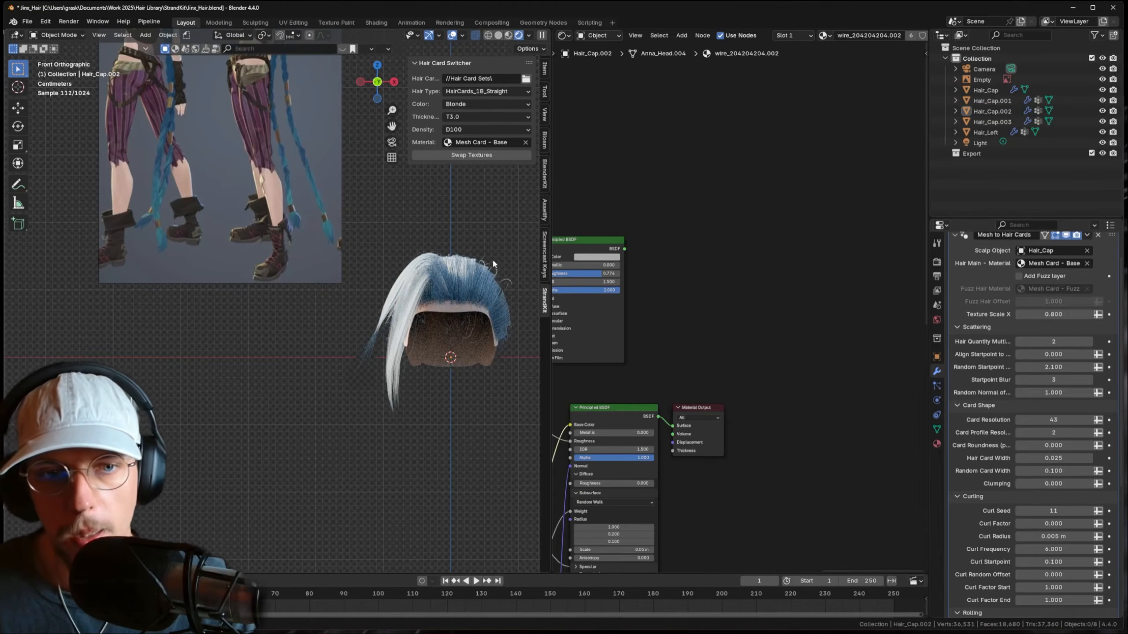
{"action": "left_click", "coordinate": [446, 295]}
{"action": "key", "text": "Tab"}
{"action": "left_click_drag", "start_coordinate": [313, 393], "coordinate": [414, 473]}
{"action": "key", "text": "r"}
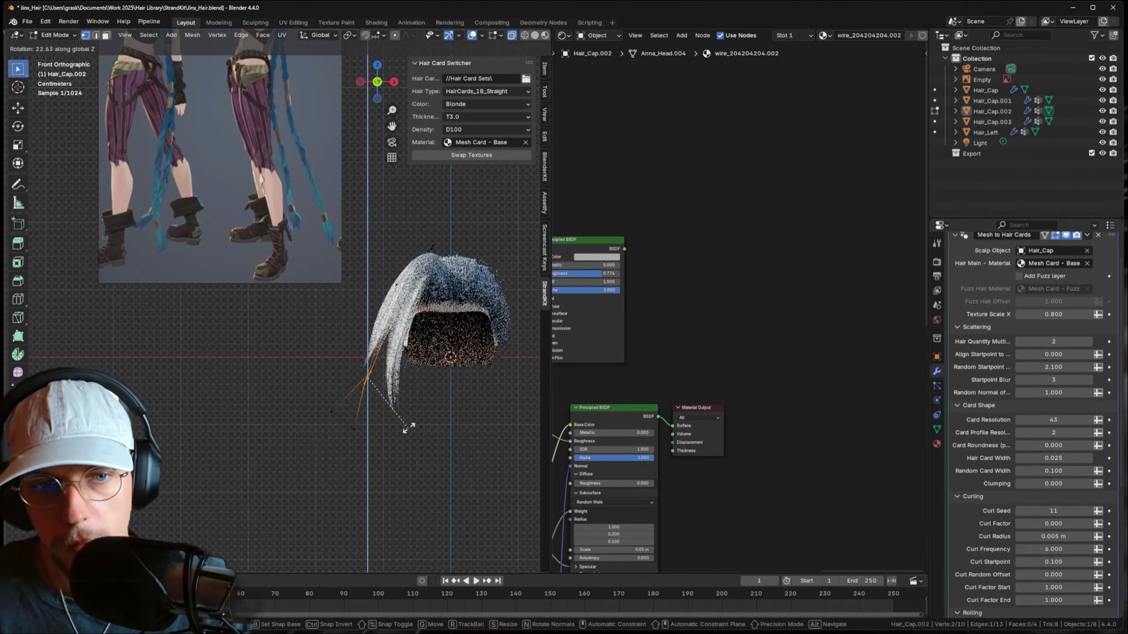
{"action": "left_click", "coordinate": [408, 433]}
{"action": "left_click_drag", "start_coordinate": [304, 394], "coordinate": [405, 463]}
{"action": "key", "text": "r"}
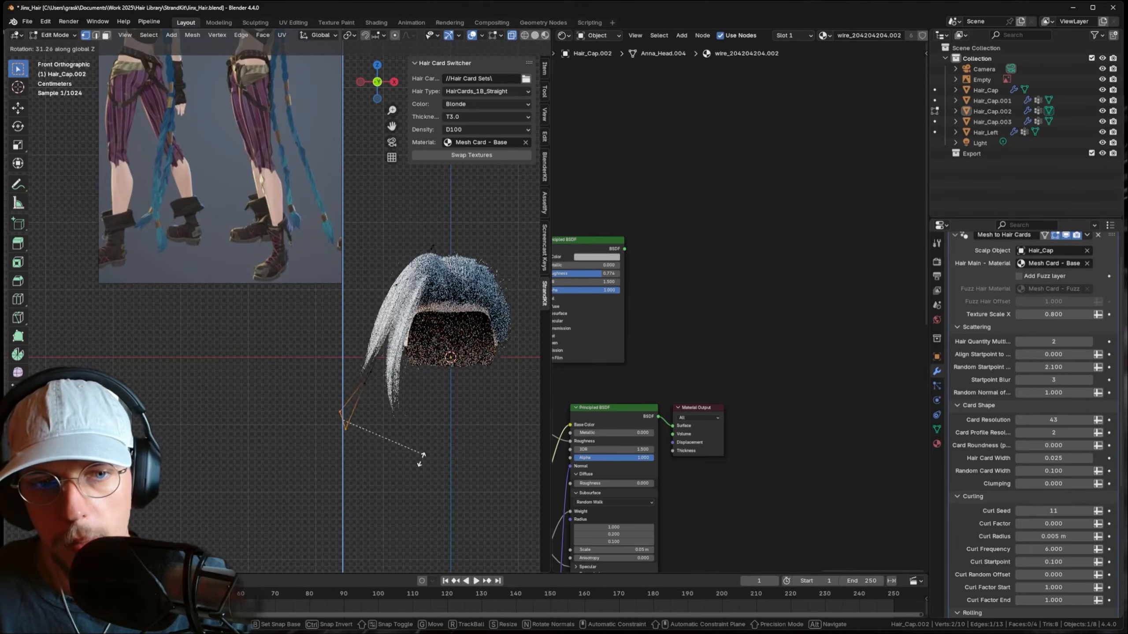
{"action": "left_click", "coordinate": [433, 480]}
{"action": "key", "text": "Tab"}
- Select the Hair_Left braid and enter Edit Mode on its mesh
{"action": "middle_click_drag", "start_coordinate": [378, 145], "coordinate": [398, 263], "text": "shift"}
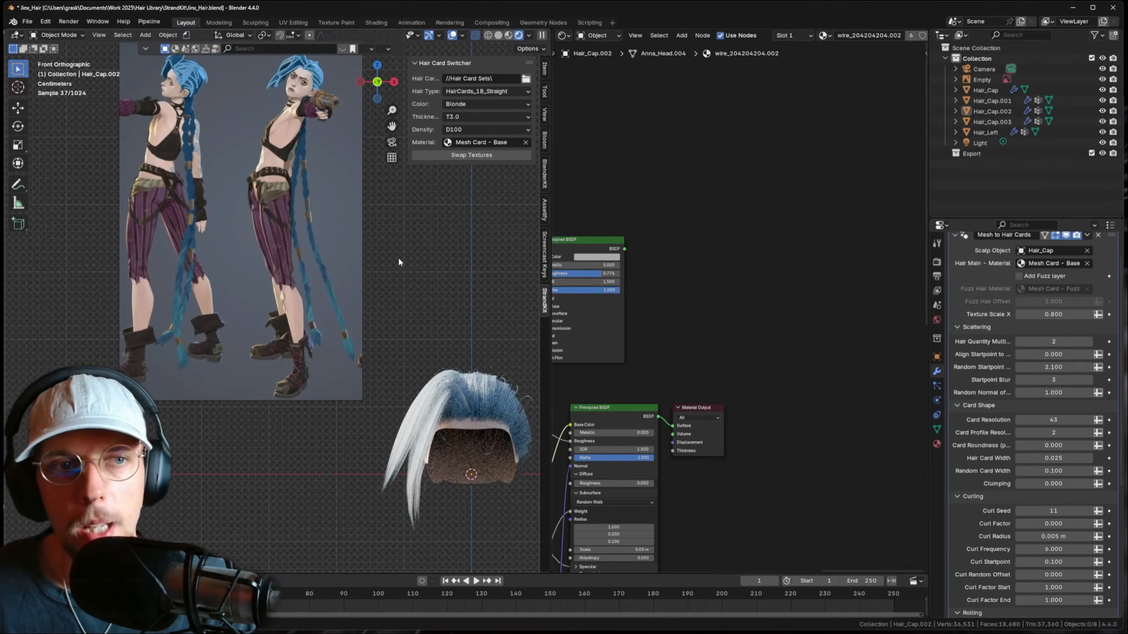
{"action": "left_click", "coordinate": [513, 409]}
{"action": "key", "text": "Tab"}
{"action": "middle_click_drag", "start_coordinate": [513, 404], "coordinate": [445, 352], "text": "shift"}
{"action": "scroll", "coordinate": [466, 352], "scroll_direction": "up", "scroll_amount": 1}
- Select Hair_Left's vertical edge loop in solid shading and scale it
{"action": "scroll", "coordinate": [399, 331], "scroll_direction": "up", "scroll_amount": 1}
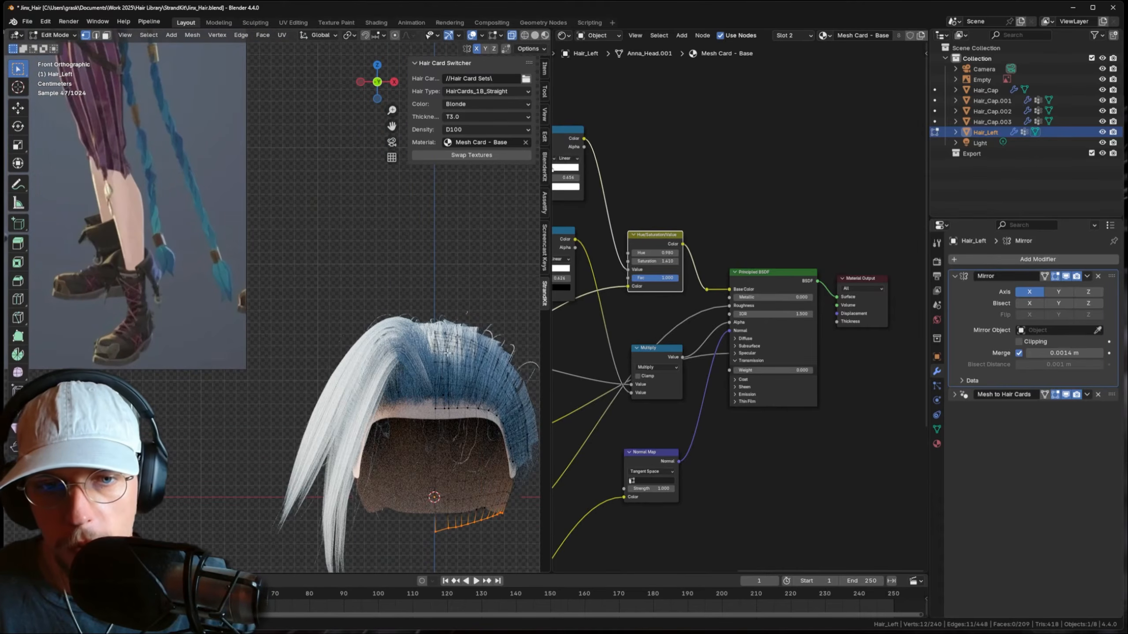
{"action": "key", "text": "2"}
{"action": "left_click", "coordinate": [446, 401], "text": "alt"}
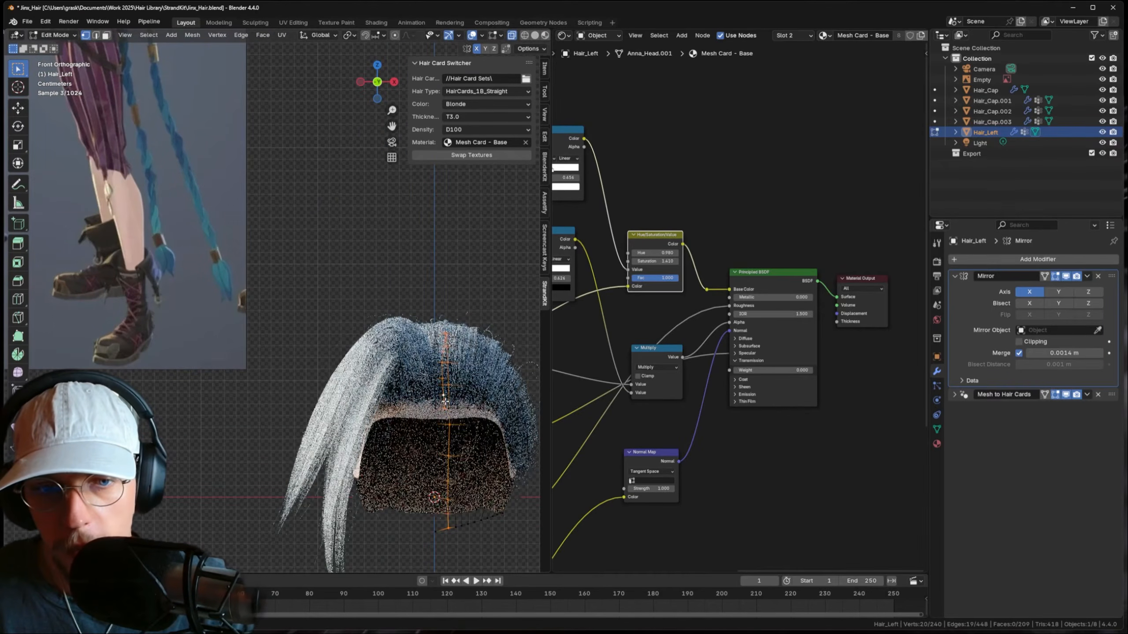
{"action": "mouse_move", "coordinate": [458, 365]}
{"action": "middle_mouse_down", "text": "shift"}
{"action": "mouse_move", "coordinate": [438, 340]}
{"action": "mouse_move", "coordinate": [334, 322]}
{"action": "middle_mouse_up", "text": "shift"}
{"action": "scroll", "coordinate": [439, 354], "scroll_direction": "up", "scroll_amount": 1}
{"action": "scroll", "coordinate": [438, 354], "scroll_direction": "up", "scroll_amount": 1}
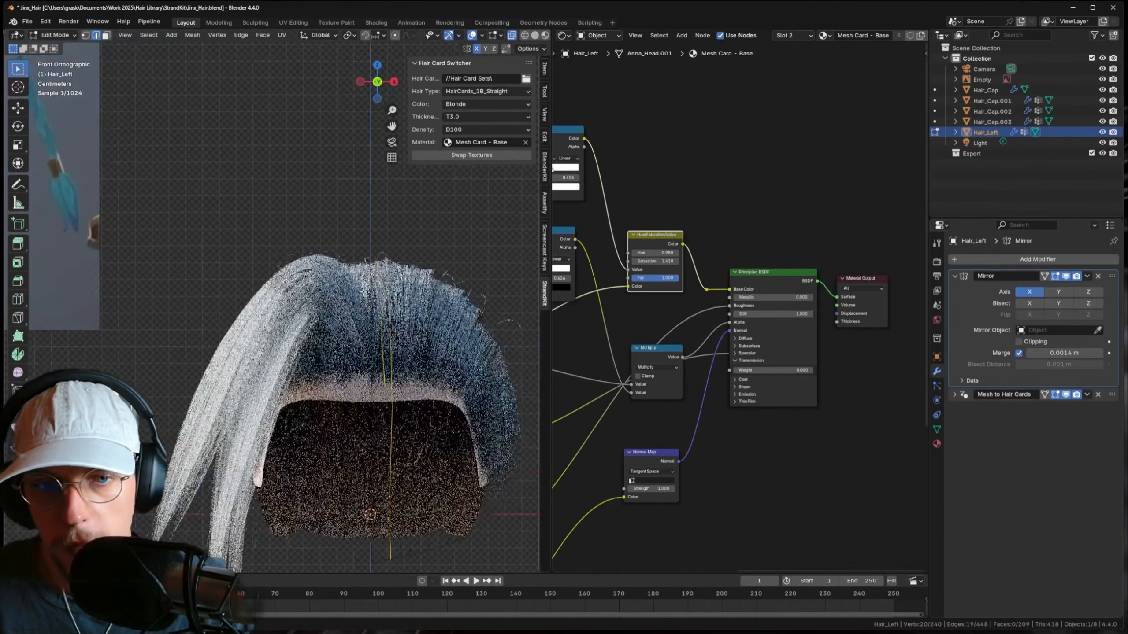
{"action": "left_click", "coordinate": [536, 36]}
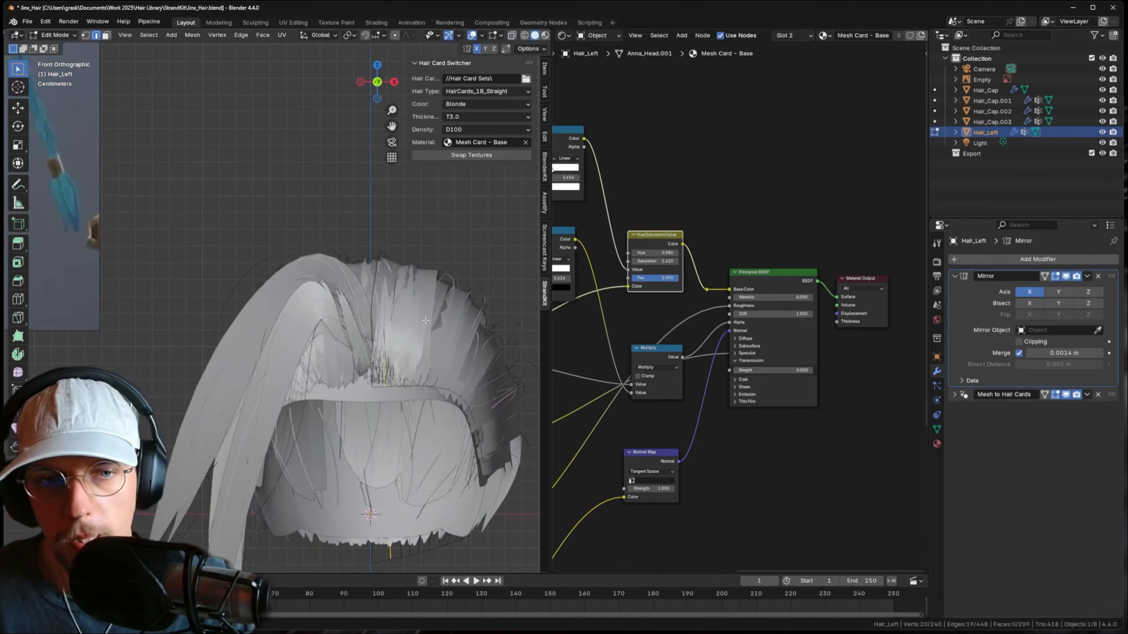
{"action": "middle_click_drag", "start_coordinate": [433, 329], "coordinate": [410, 321], "text": "shift"}
{"action": "key", "text": "s"}
{"action": "left_click", "coordinate": [417, 307]}
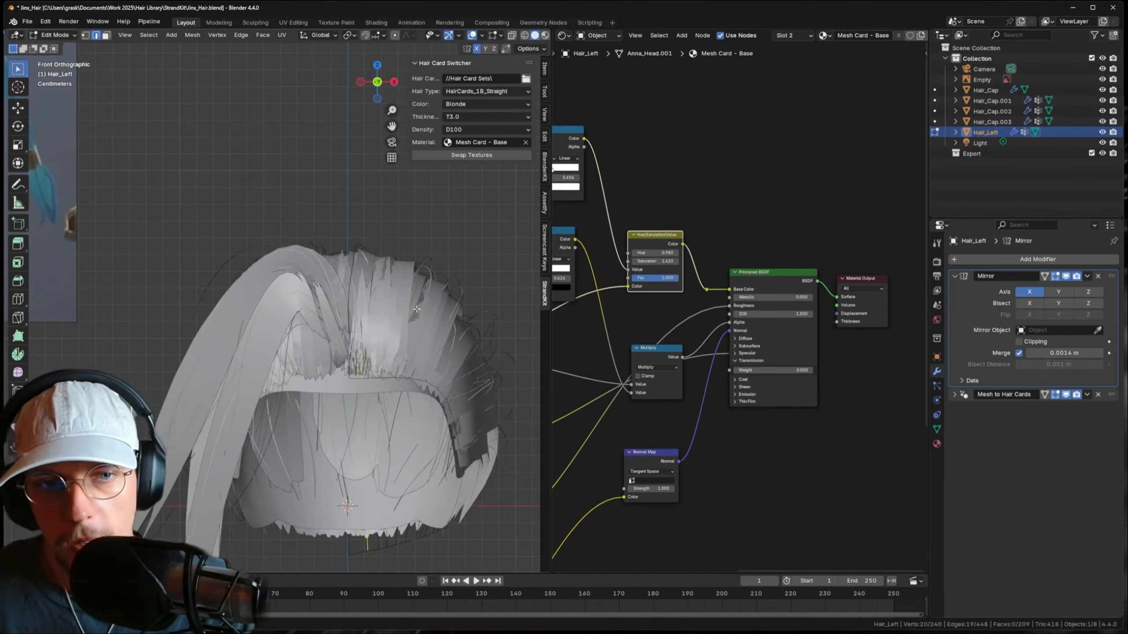
- With X-ray on, shift the edge loop up and to the right
{"action": "key", "text": "alt+z"}
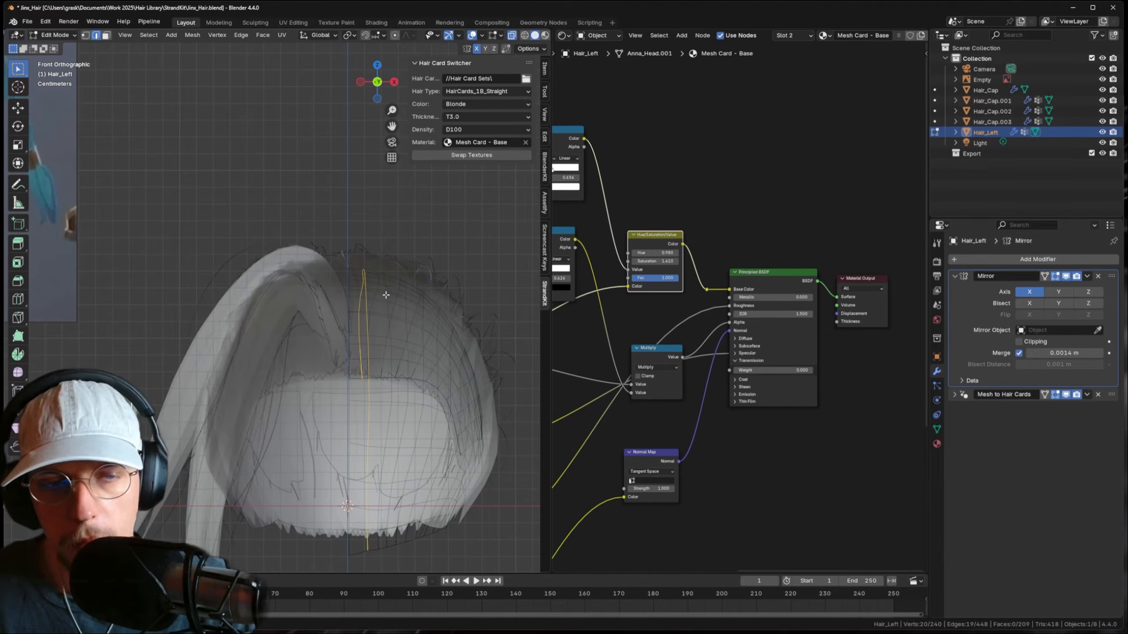
{"action": "key", "text": "g"}
{"action": "key", "text": "z"}
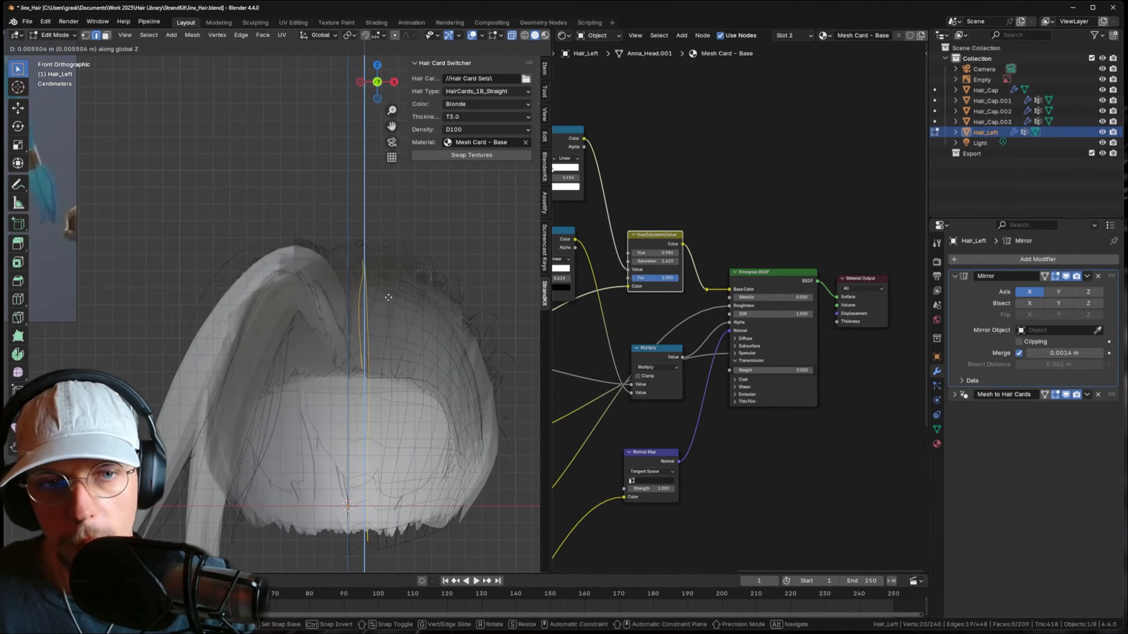
{"action": "left_click", "coordinate": [388, 294]}
{"action": "key", "text": "g"}
{"action": "left_click", "coordinate": [395, 296]}
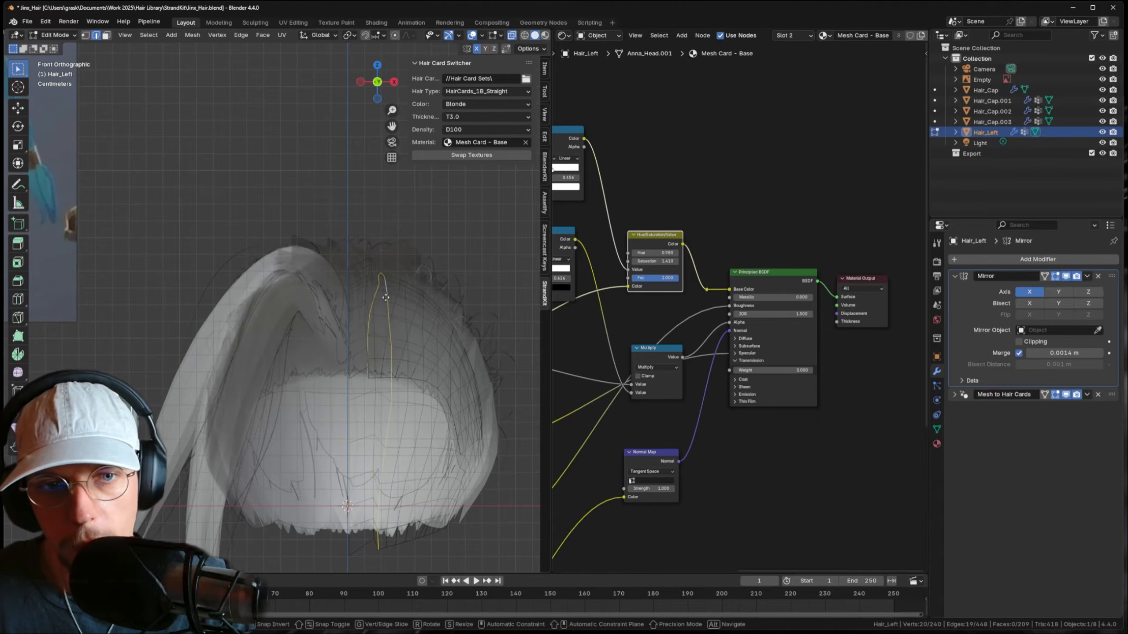
{"action": "key", "text": "g"}
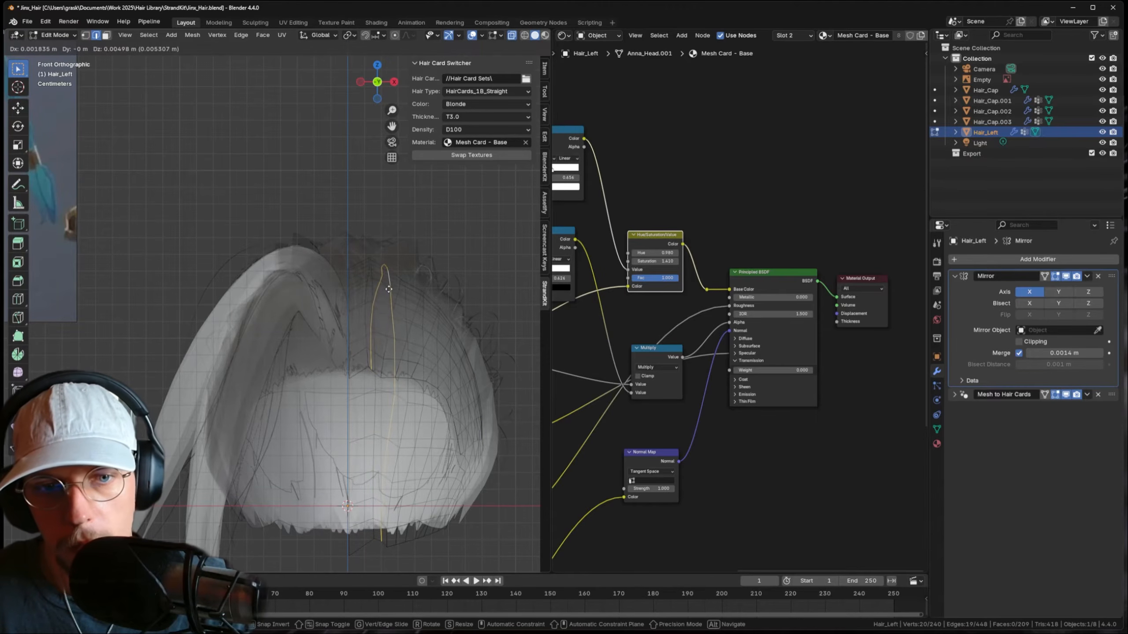
{"action": "left_click", "coordinate": [396, 290]}
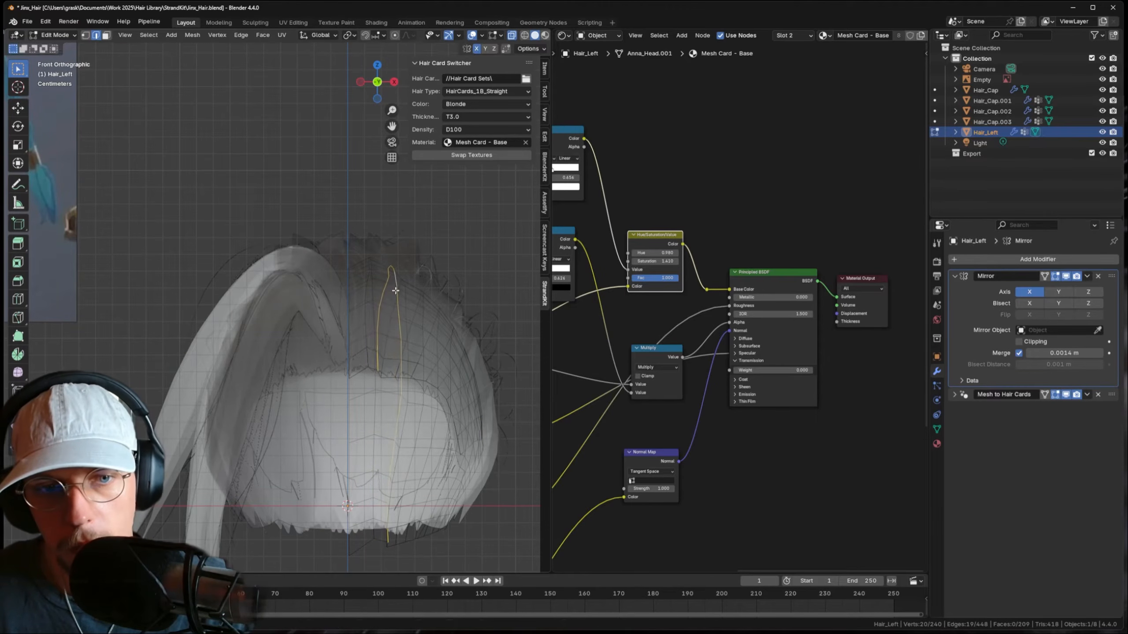
{"action": "left_click", "coordinate": [399, 334]}
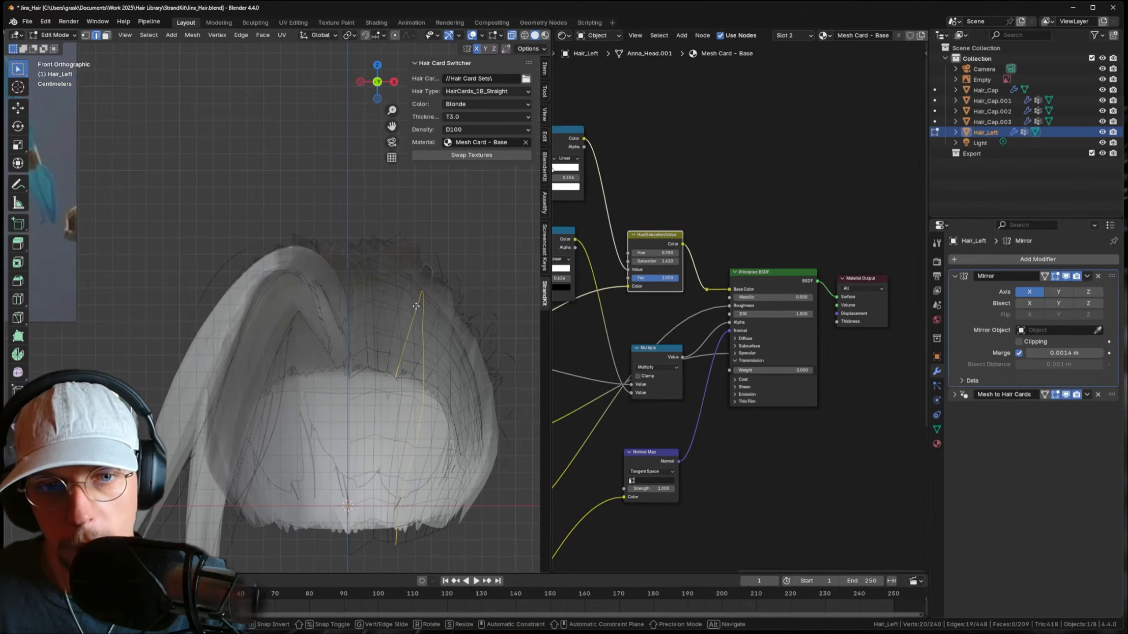
{"action": "left_click", "coordinate": [436, 307]}
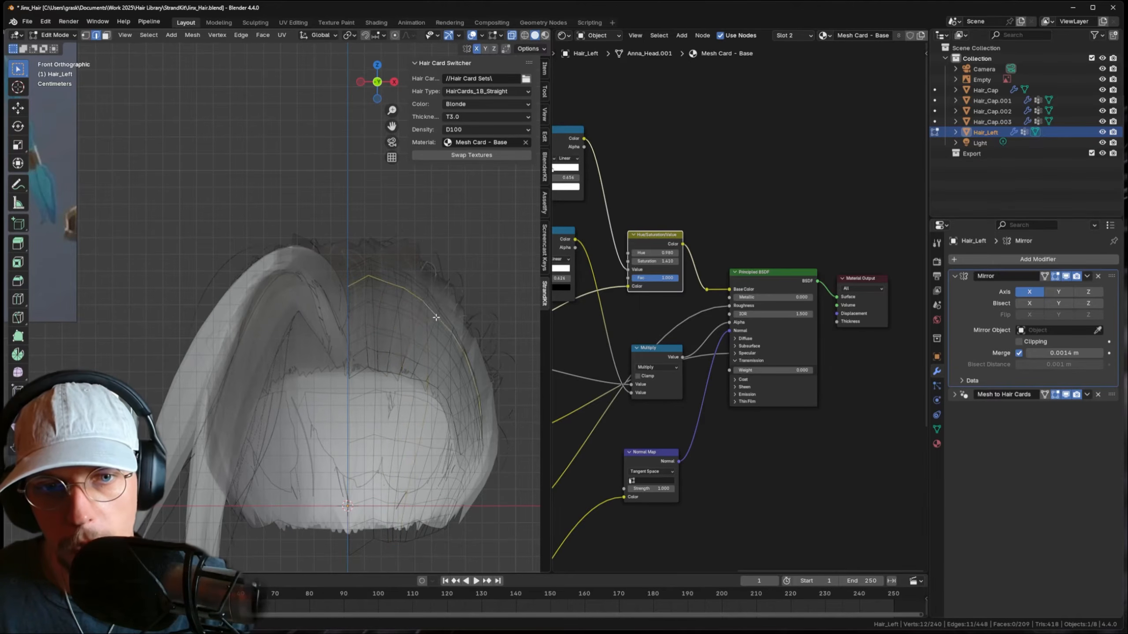
- Adjust the selected edge's position twice, then exit Edit Mode
{"action": "key", "text": "g"}
{"action": "left_click", "coordinate": [430, 315]}
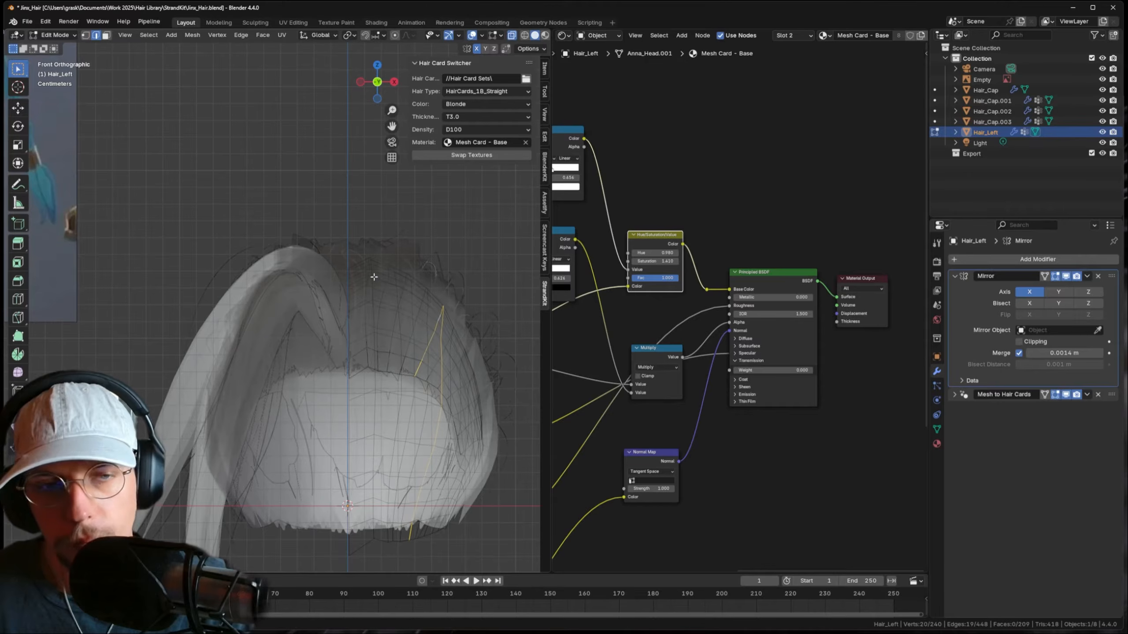
{"action": "key", "text": "g"}
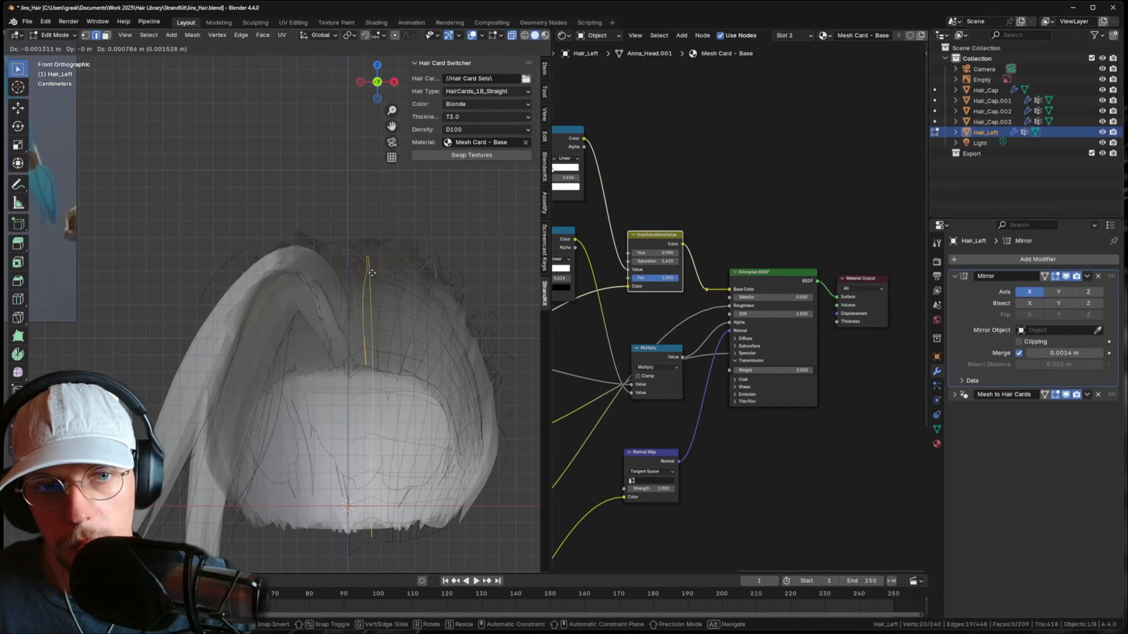
{"action": "left_click", "coordinate": [372, 273]}
{"action": "key", "text": "Tab"}
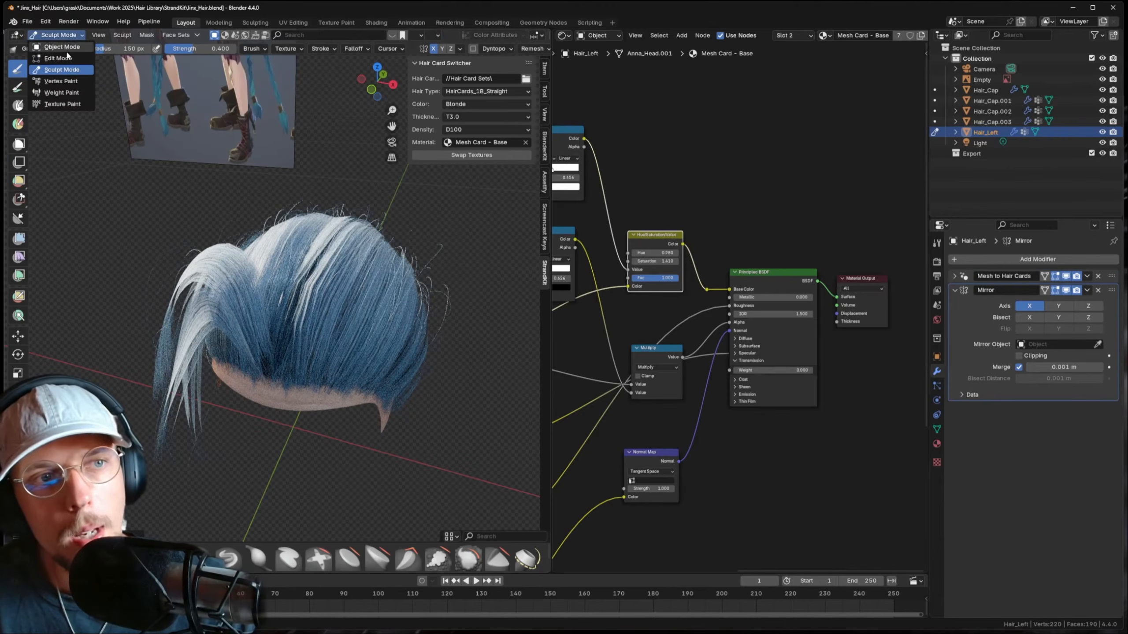
- Raise Card Resolution from 18 to about 53 and curl the cards (Curl Factor 0.340, Frequency 4.390)
{"action": "left_click", "coordinate": [62, 47]}
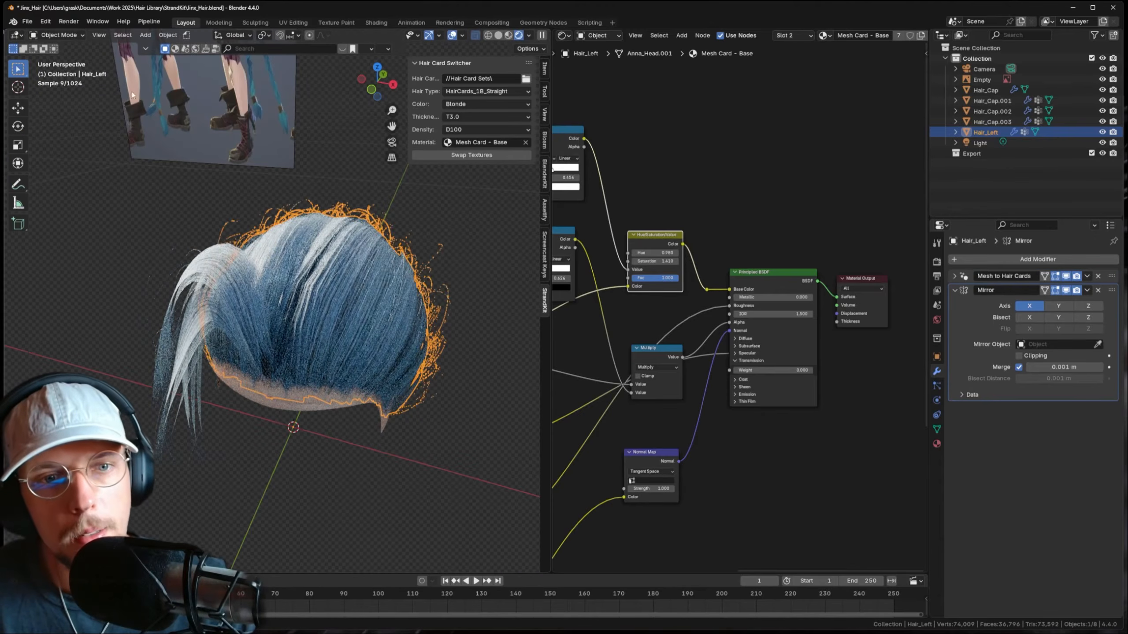
{"action": "left_click", "coordinate": [959, 276]}
{"action": "left_click_drag", "start_coordinate": [1053, 461], "coordinate": [1083, 461]}
{"action": "scroll", "coordinate": [1038, 472], "scroll_direction": "down", "scroll_amount": 2}
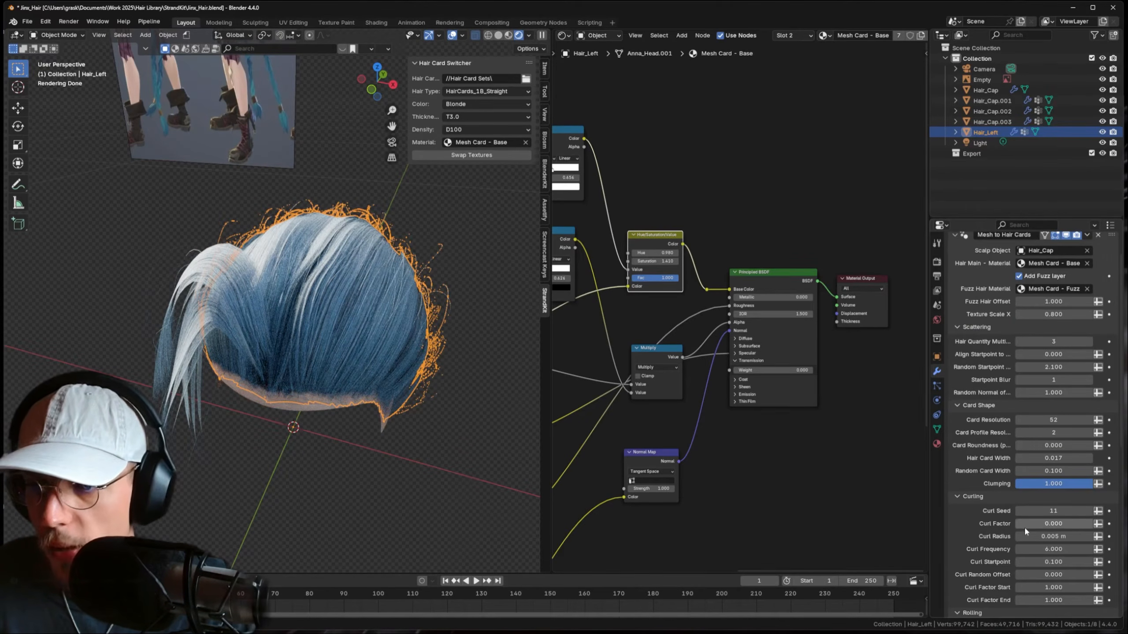
{"action": "left_click_drag", "start_coordinate": [1024, 525], "coordinate": [1037, 549]}
{"action": "middle_click_drag", "start_coordinate": [474, 391], "coordinate": [320, 383]}
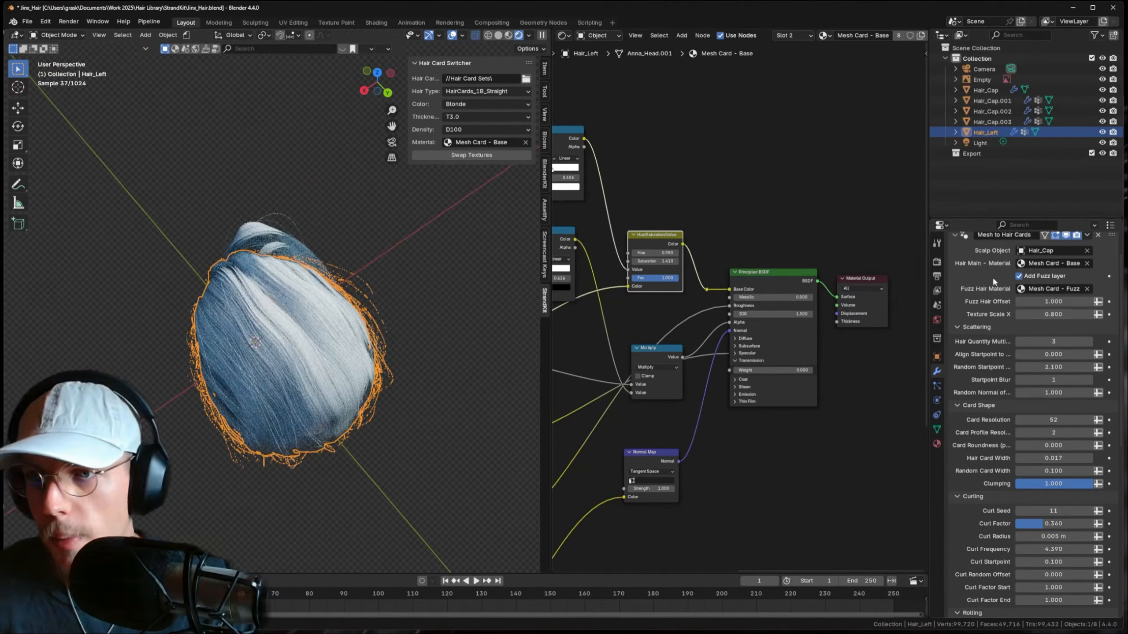
{"action": "scroll", "coordinate": [992, 277], "scroll_direction": "up", "scroll_amount": 2}
{"action": "left_click", "coordinate": [954, 276]}
{"action": "left_click", "coordinate": [954, 290]}
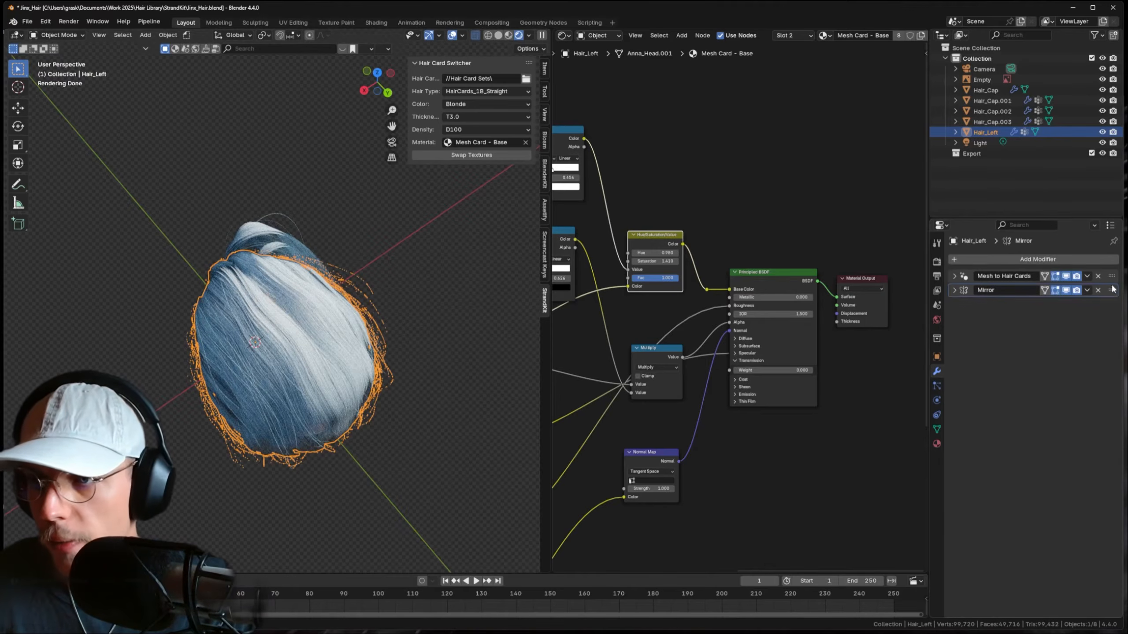
- Move the Mirror modifier above Mesh to Hair Cards in Hair_Left's modifier stack
{"action": "left_click_drag", "start_coordinate": [1112, 290], "coordinate": [1112, 275]}
{"action": "middle_click_drag", "start_coordinate": [382, 327], "coordinate": [517, 323]}
{"action": "middle_click_drag", "start_coordinate": [309, 248], "coordinate": [291, 191]}
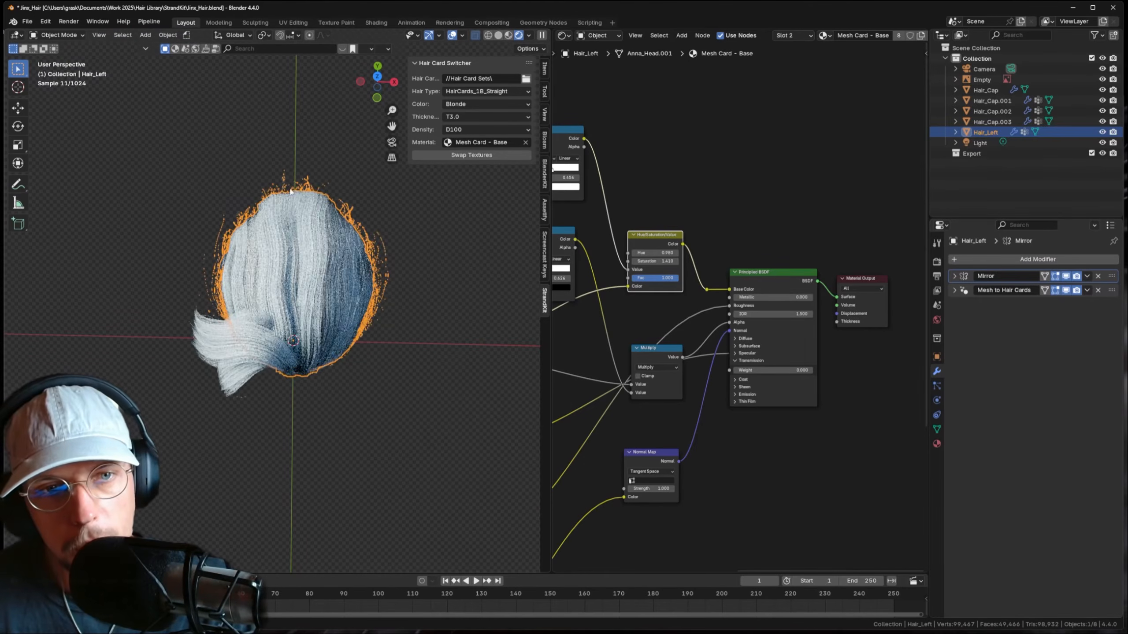
{"action": "left_click", "coordinate": [365, 335]}
{"action": "middle_click_drag", "start_coordinate": [367, 336], "coordinate": [299, 296]}
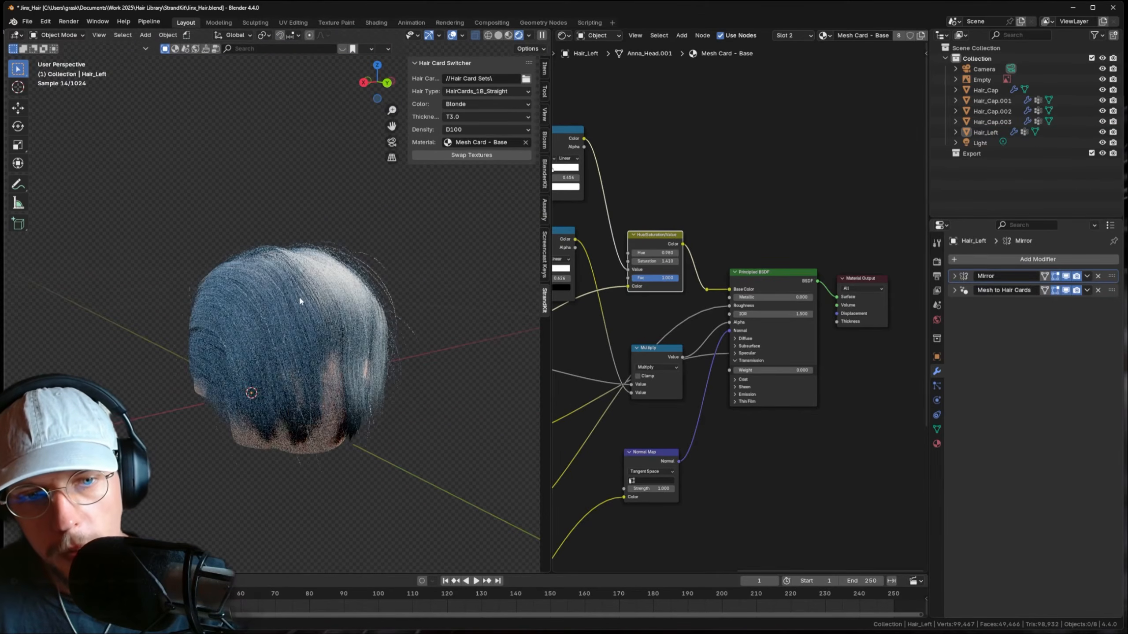
{"action": "left_click", "coordinate": [324, 325]}
- In Sculpt Mode, reshape the lower hair with a 182 px Grab brush
{"action": "left_click", "coordinate": [57, 36]}
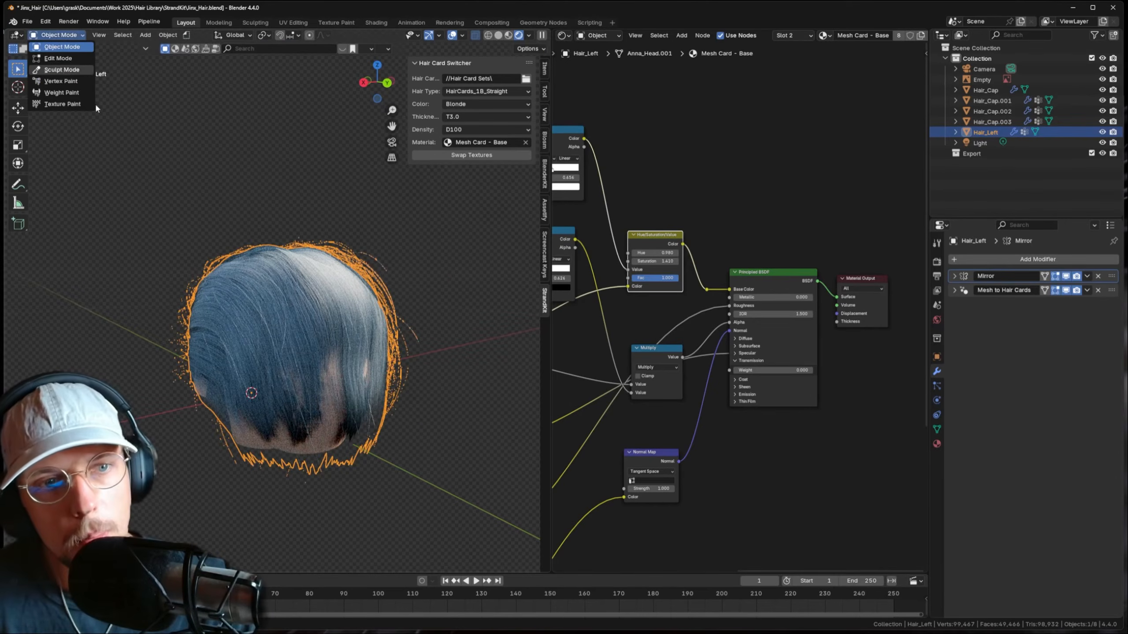
{"action": "left_click", "coordinate": [62, 69]}
{"action": "mouse_move", "coordinate": [453, 473]}
{"action": "middle_mouse_down"}
{"action": "mouse_move", "coordinate": [388, 411]}
{"action": "mouse_move", "coordinate": [320, 404]}
{"action": "middle_mouse_up"}
{"action": "key", "text": "f"}
{"action": "left_click", "coordinate": [293, 414]}
{"action": "left_click_drag", "start_coordinate": [291, 437], "coordinate": [292, 448]}
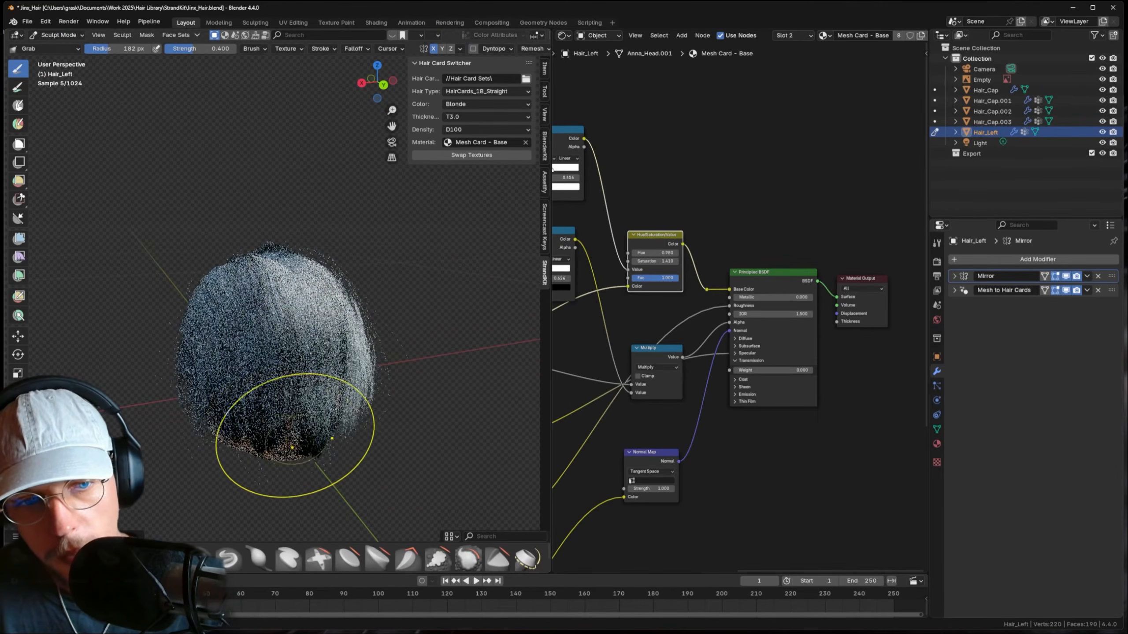
{"action": "middle_click_drag", "start_coordinate": [292, 447], "coordinate": [275, 433]}
{"action": "left_click_drag", "start_coordinate": [270, 426], "coordinate": [267, 416]}
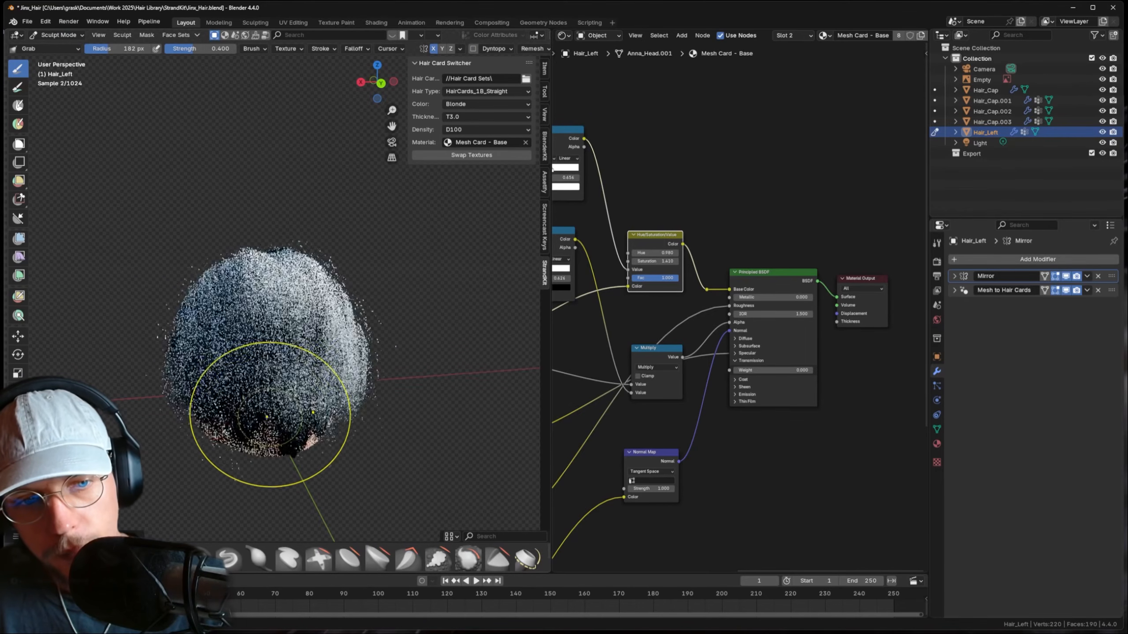
{"action": "middle_click_drag", "start_coordinate": [266, 417], "coordinate": [255, 238]}
- Return to Object Mode and view the grey hair in Solid shading
{"action": "left_click", "coordinate": [69, 36]}
{"action": "left_click", "coordinate": [73, 46]}
{"action": "scroll", "coordinate": [286, 207], "scroll_direction": "down", "scroll_amount": 2}
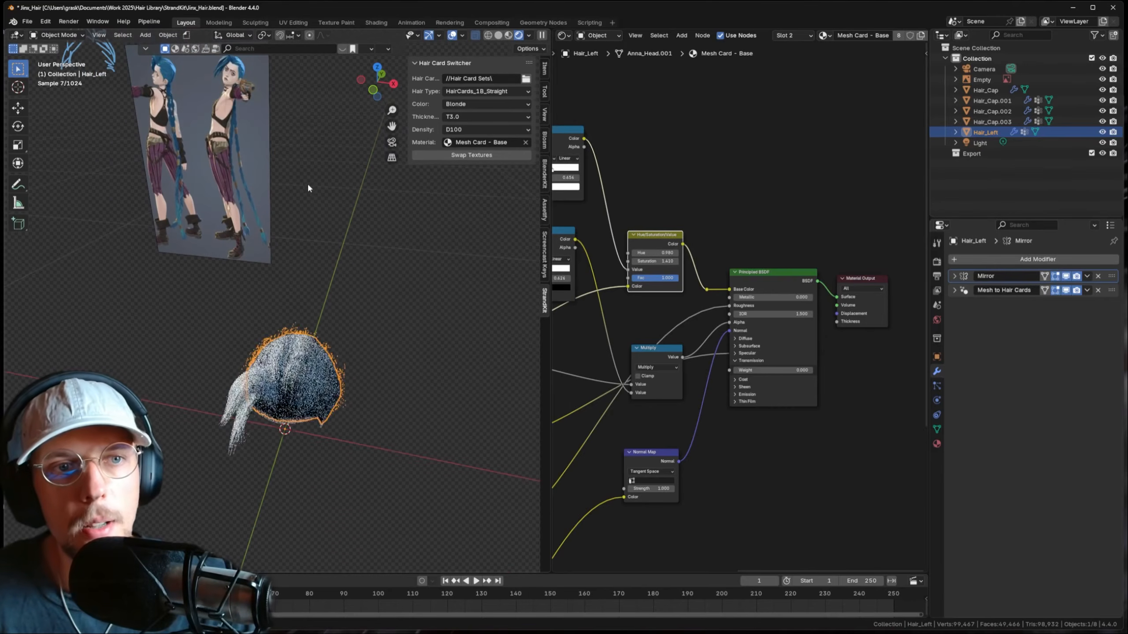
{"action": "left_click", "coordinate": [336, 191]}
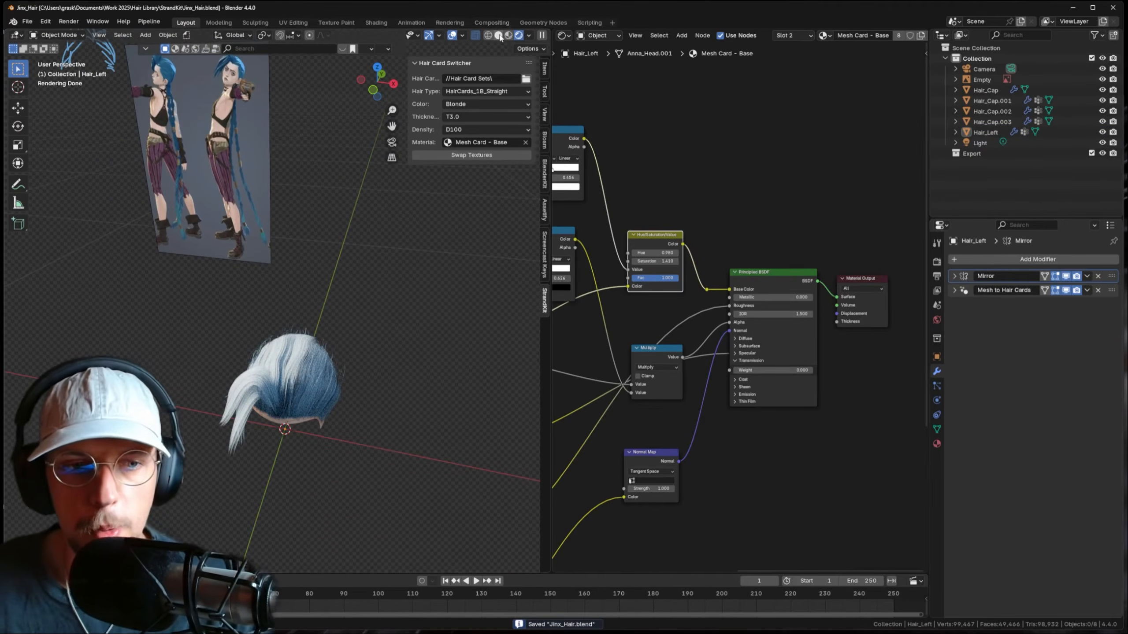
{"action": "left_click", "coordinate": [498, 36]}
{"action": "middle_click_drag", "start_coordinate": [331, 312], "coordinate": [514, 158]}
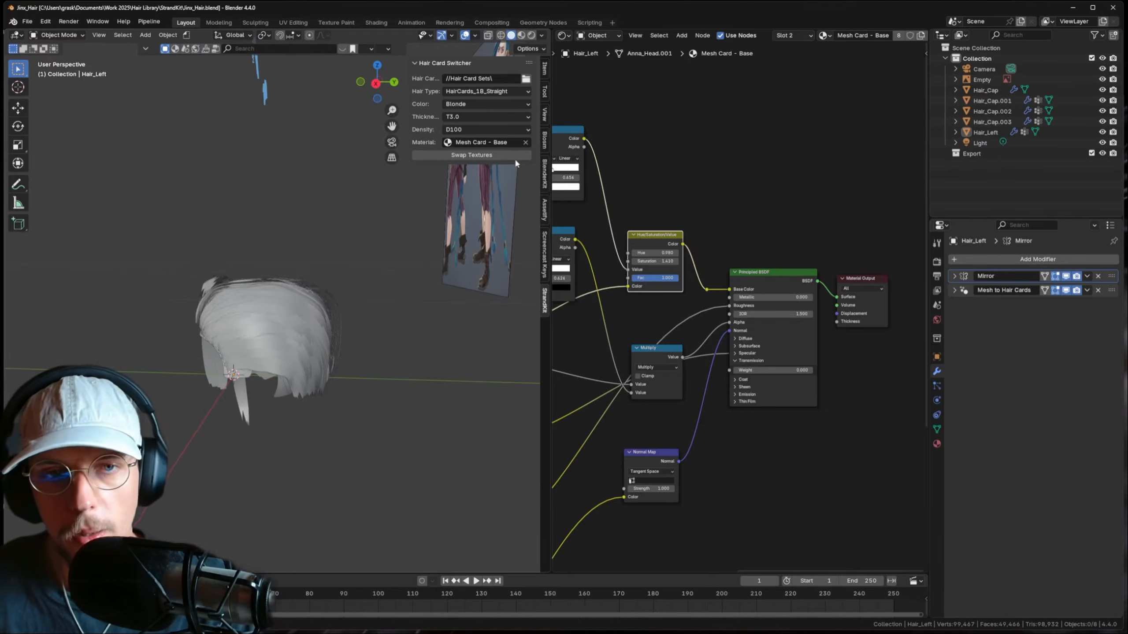
- Turn the node editor area into the Asset Browser
{"action": "left_click", "coordinate": [563, 36]}
{"action": "left_click", "coordinate": [891, 103]}
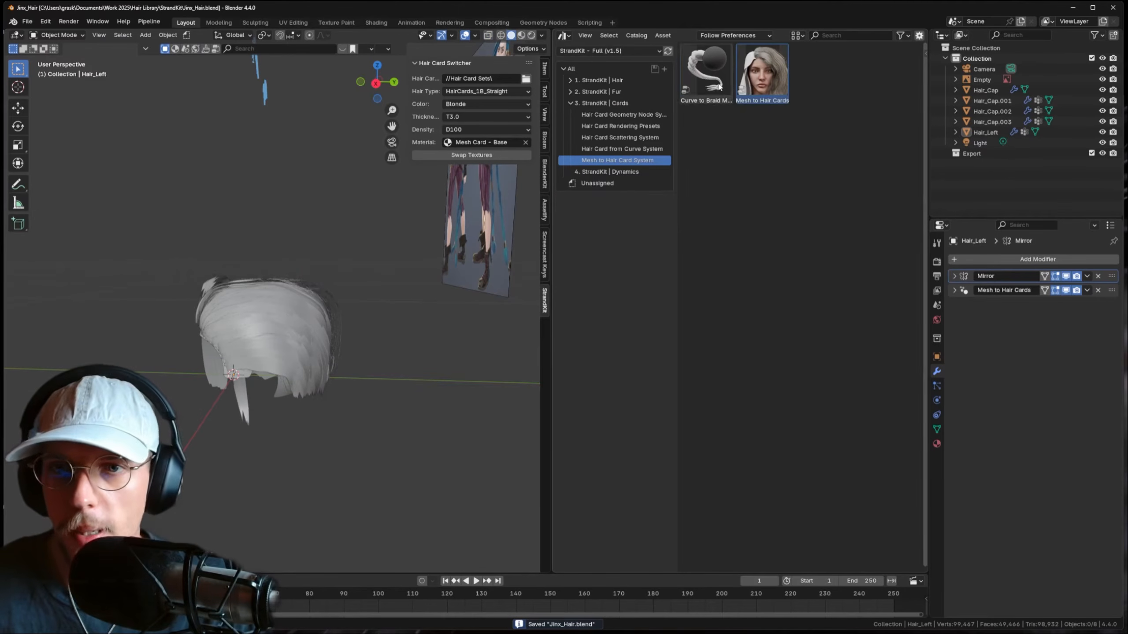
{"action": "middle_click_drag", "start_coordinate": [426, 258], "coordinate": [301, 302]}
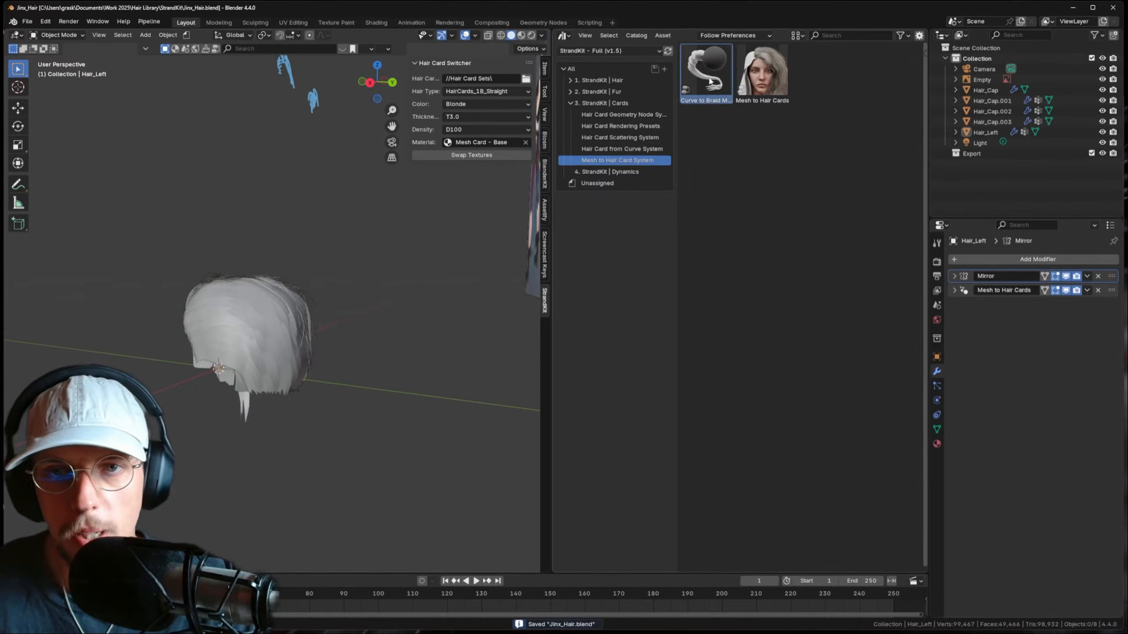
{"action": "middle_click_drag", "start_coordinate": [353, 336], "coordinate": [353, 269], "text": "shift"}
- Add a Bézier curve beside the head and scale it down
{"action": "key", "text": "shift+a"}
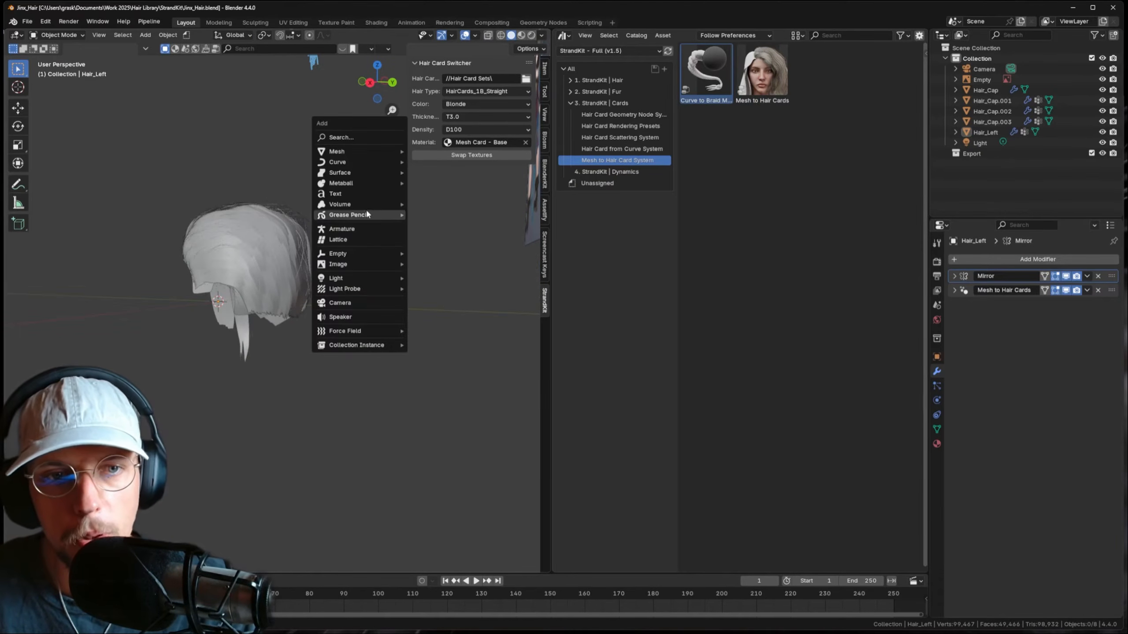
{"action": "mouse_move", "coordinate": [359, 165]}
{"action": "left_click", "coordinate": [422, 161]}
{"action": "scroll", "coordinate": [359, 313], "scroll_direction": "down", "scroll_amount": 5}
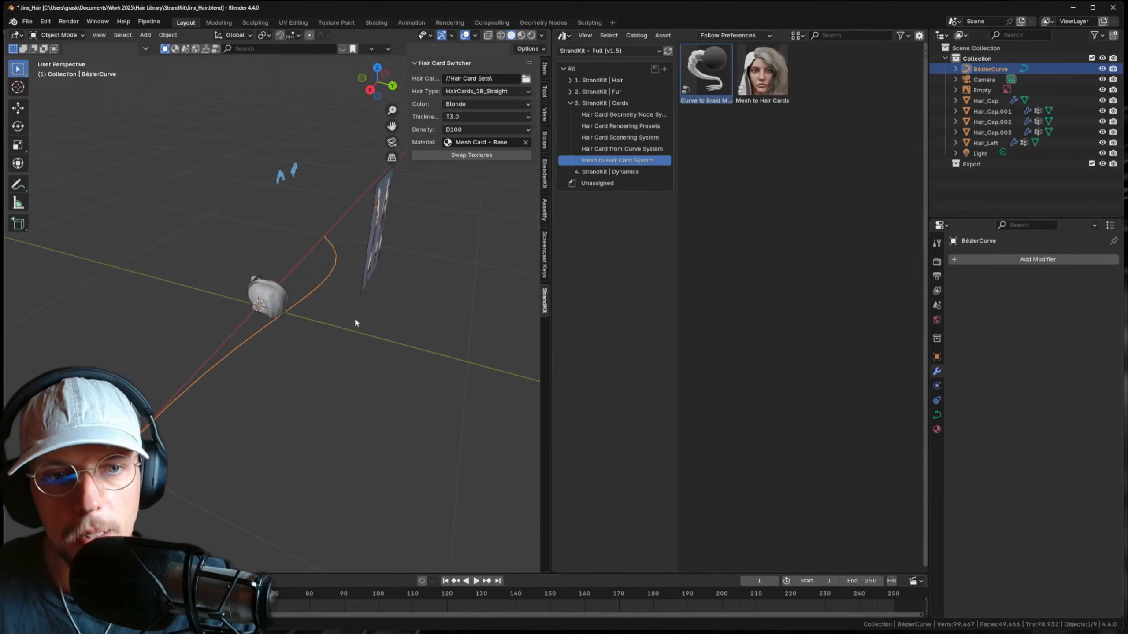
{"action": "key", "text": "s"}
{"action": "scroll", "coordinate": [306, 287], "scroll_direction": "up", "scroll_amount": 4}
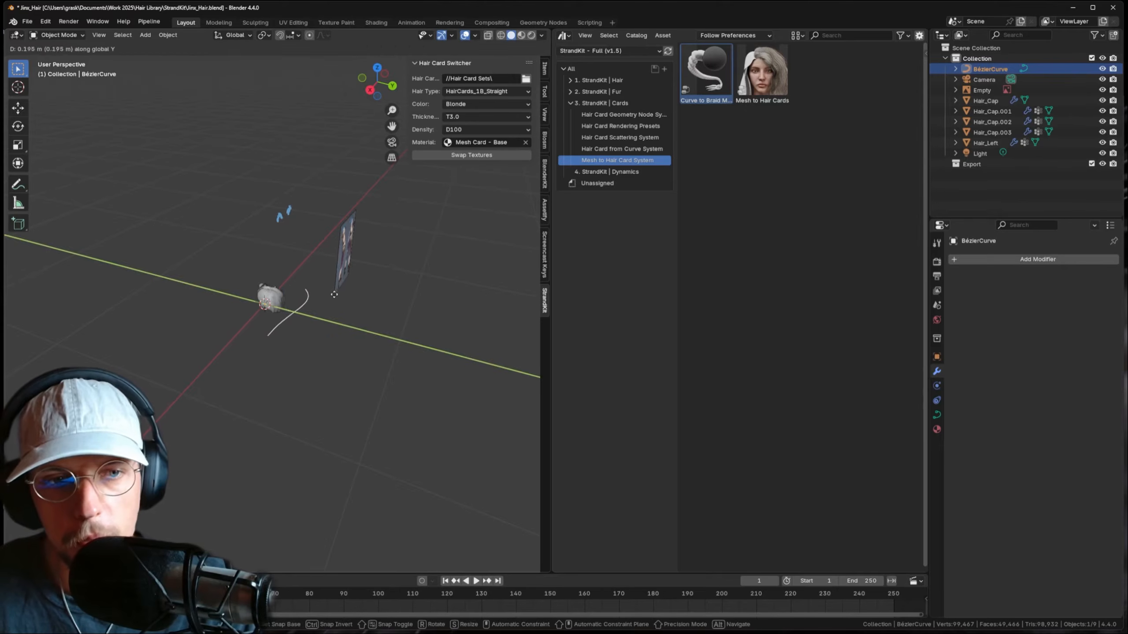
- Apply the StrandKit Curve to Braid Mesh asset to the new curve
{"action": "right_click", "coordinate": [348, 295]}
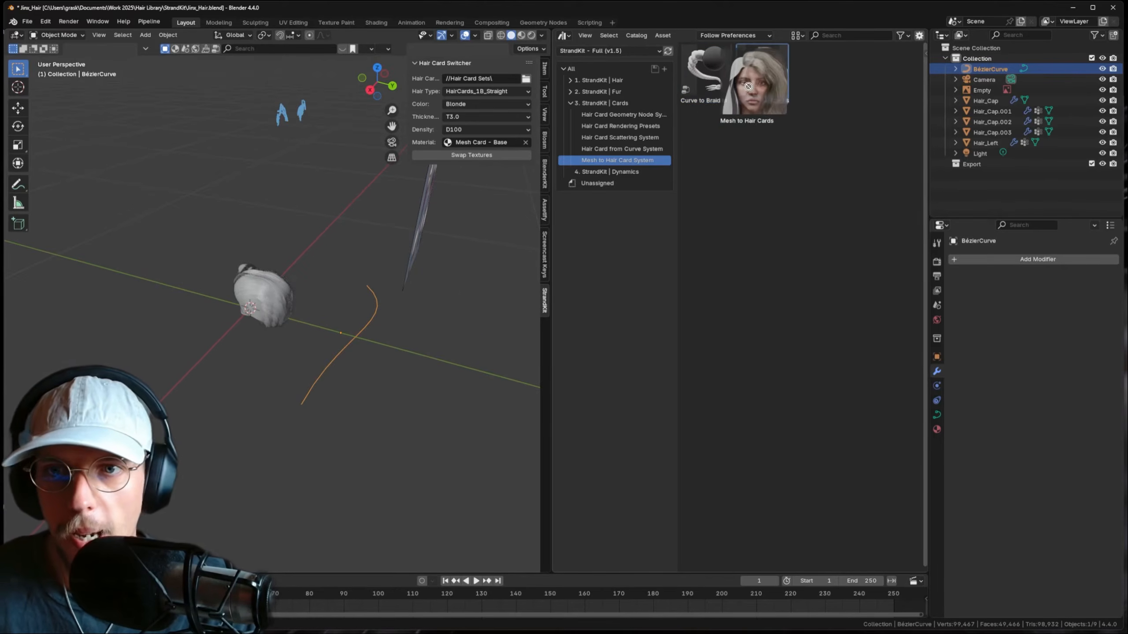
{"action": "left_click_drag", "start_coordinate": [706, 73], "coordinate": [361, 332]}
{"action": "scroll", "coordinate": [358, 351], "scroll_direction": "up", "scroll_amount": 2}
{"action": "middle_click_drag", "start_coordinate": [360, 340], "coordinate": [427, 289]}
{"action": "scroll", "coordinate": [382, 276], "scroll_direction": "up", "scroll_amount": 2}
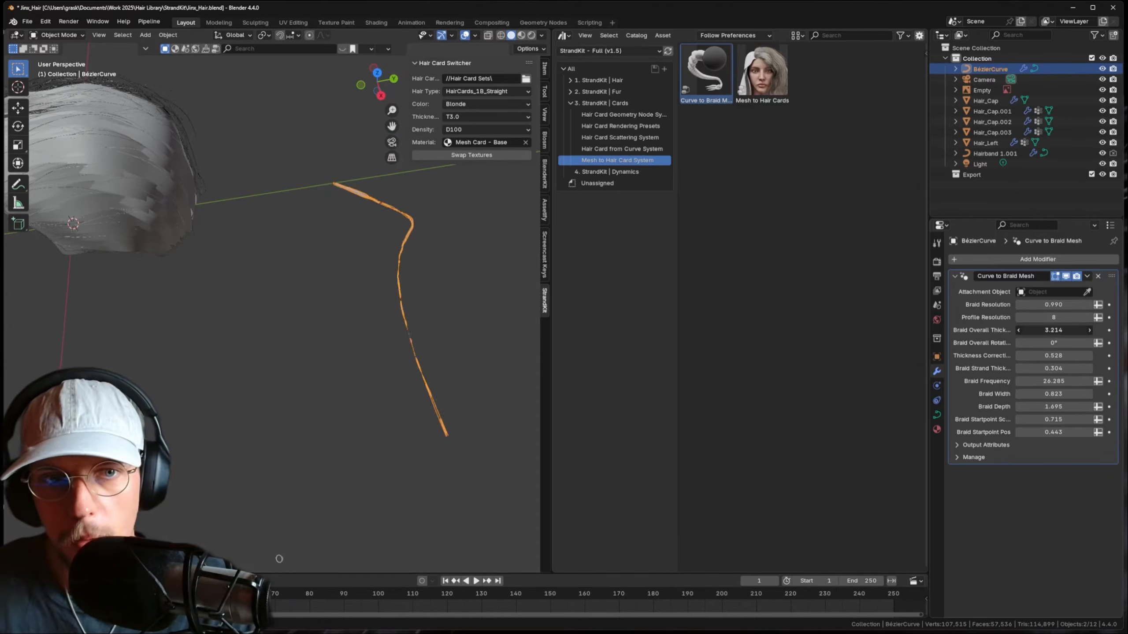
- Raise Braid Overall Thickness, set Strand Thickness to 0.314 and Startpoint Pos to 0.750
{"action": "left_click_drag", "start_coordinate": [1053, 330], "coordinate": [1086, 356]}
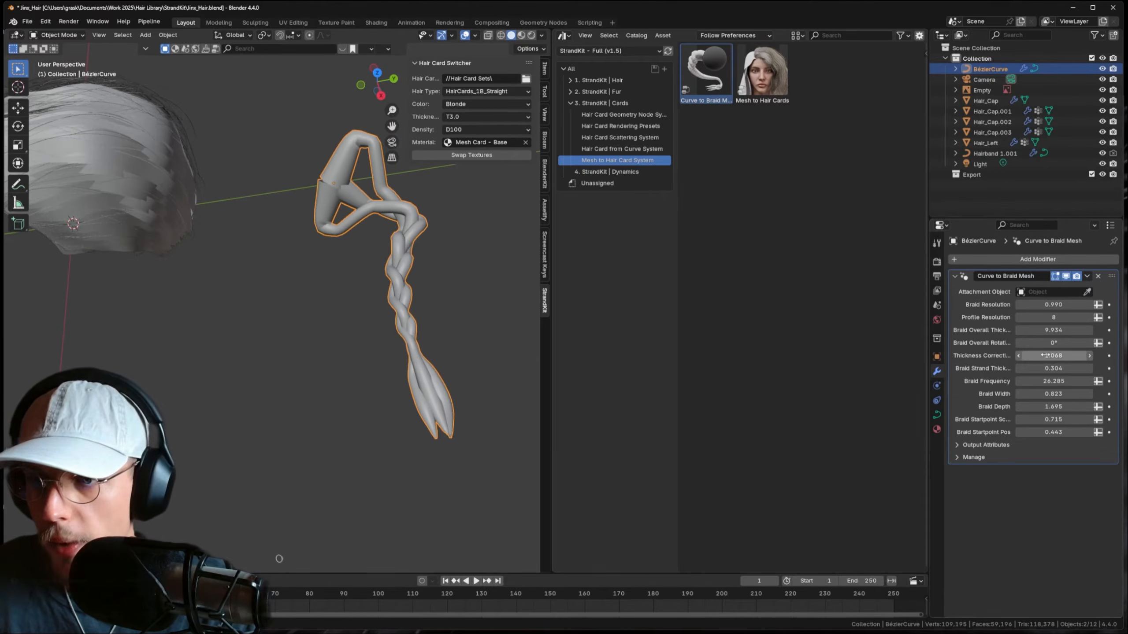
{"action": "left_click_drag", "start_coordinate": [927, 374], "coordinate": [864, 372]}
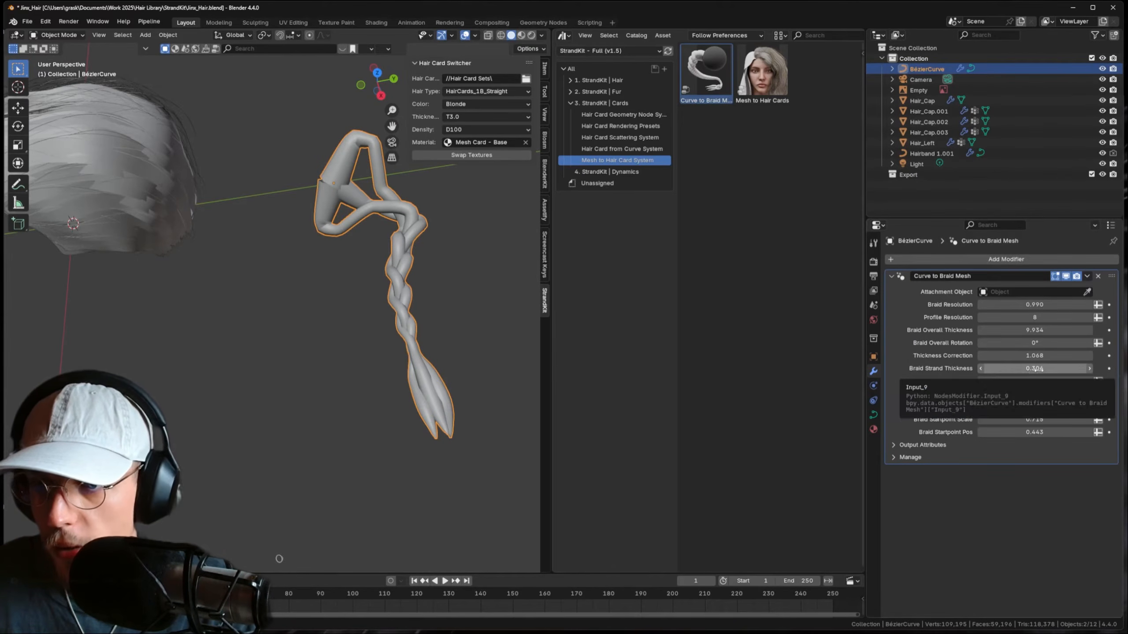
{"action": "left_click_drag", "start_coordinate": [1035, 368], "coordinate": [1038, 369]}
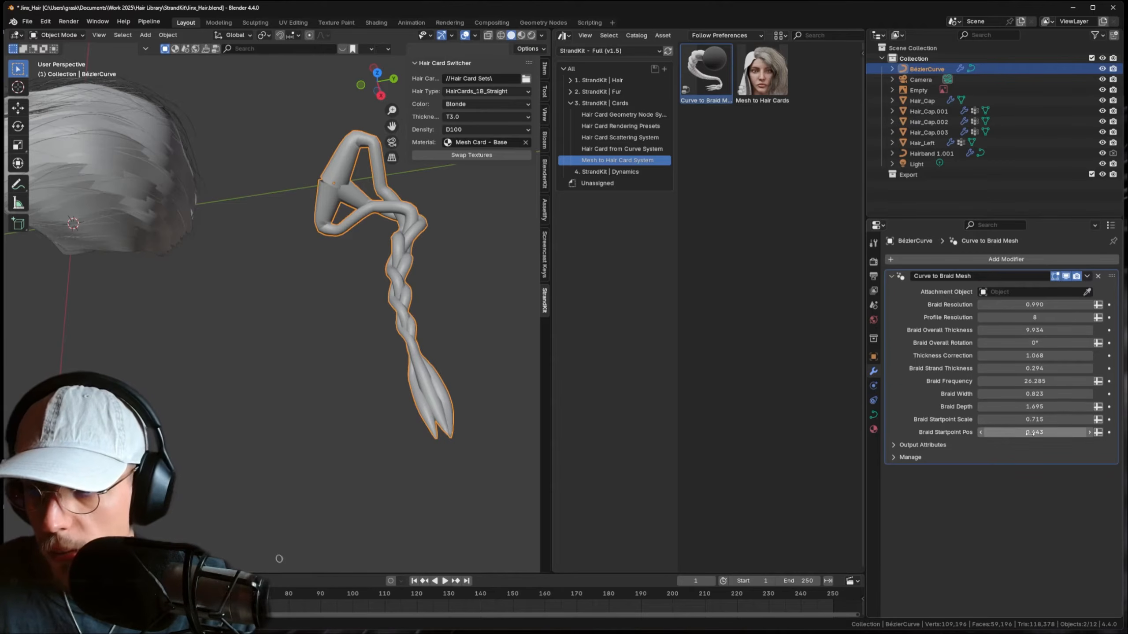
{"action": "mouse_move", "coordinate": [1034, 432]}
{"action": "left_mouse_down"}
{"action": "mouse_move", "coordinate": [1025, 432]}
{"action": "mouse_move", "coordinate": [1055, 432]}
{"action": "mouse_move", "coordinate": [1045, 420]}
{"action": "left_mouse_up"}
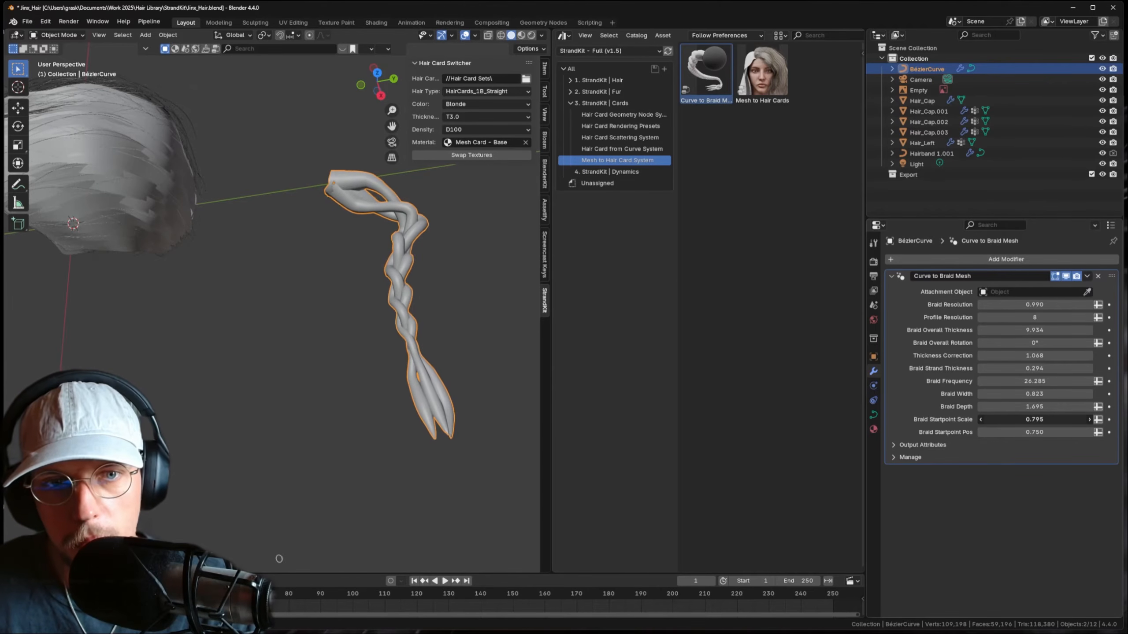
{"action": "middle_click_drag", "start_coordinate": [444, 240], "coordinate": [321, 252]}
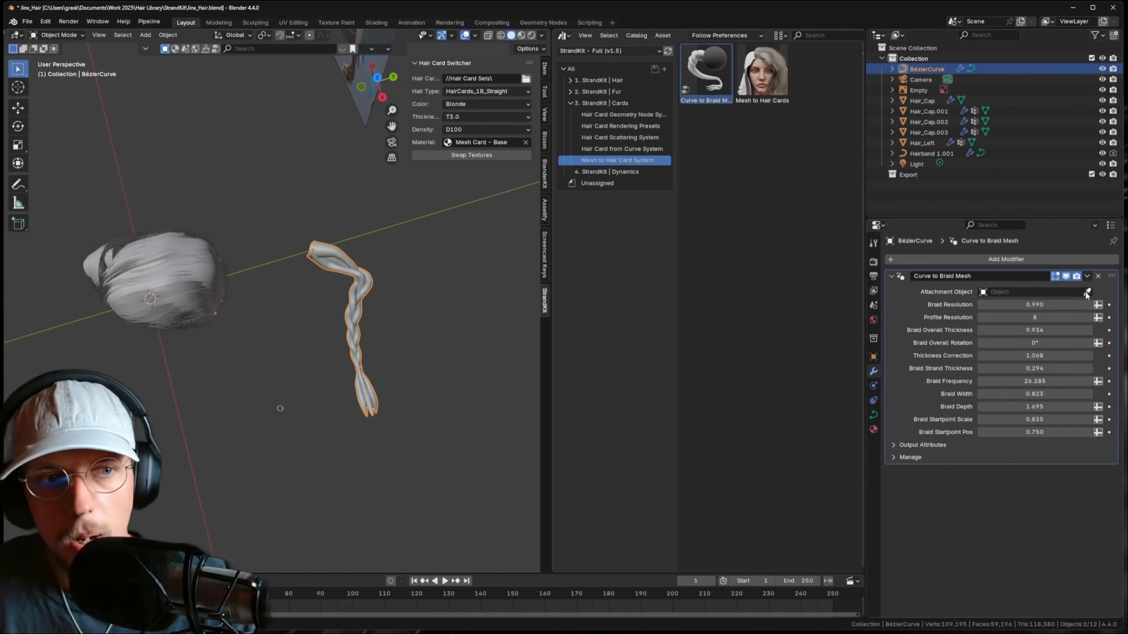
- Set the braid's Attachment Object to Hair_Cap and snap the curve's start point to the 3D cursor
{"action": "left_click", "coordinate": [927, 100]}
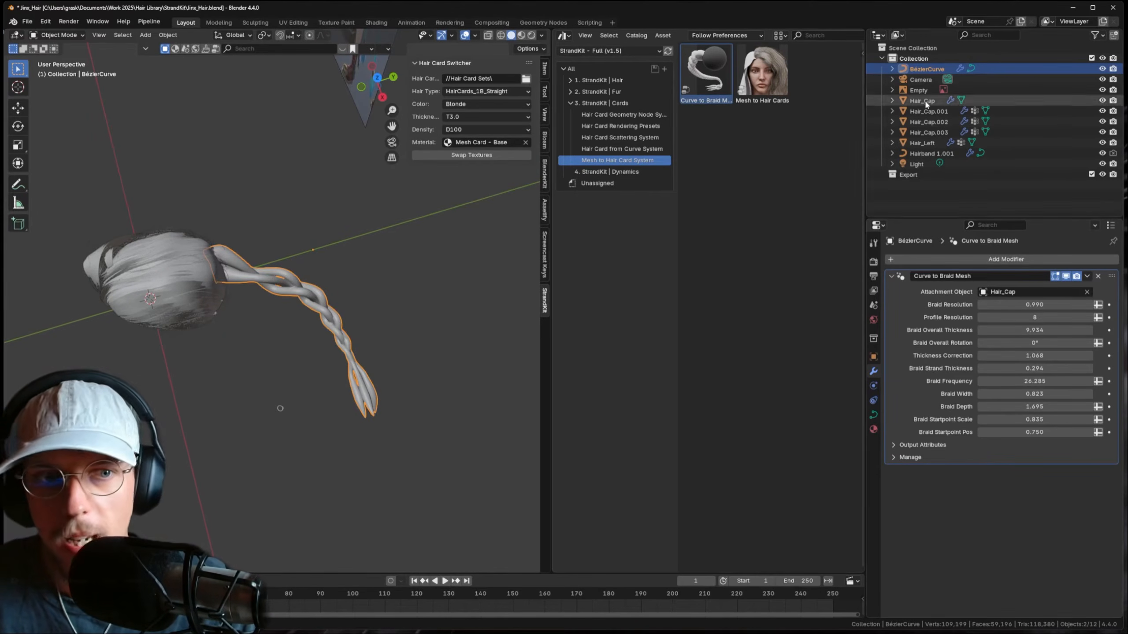
{"action": "middle_click_drag", "start_coordinate": [332, 273], "coordinate": [416, 265]}
{"action": "key", "text": "Tab"}
{"action": "scroll", "coordinate": [457, 269], "scroll_direction": "down", "scroll_amount": 3}
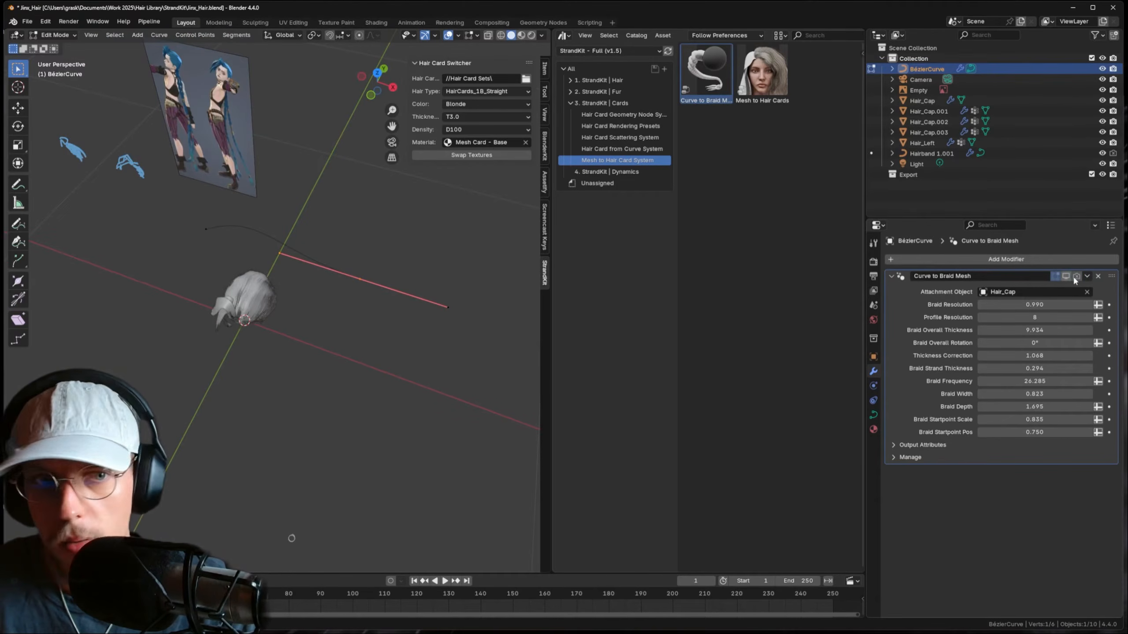
{"action": "middle_click_drag", "start_coordinate": [396, 269], "coordinate": [259, 211]}
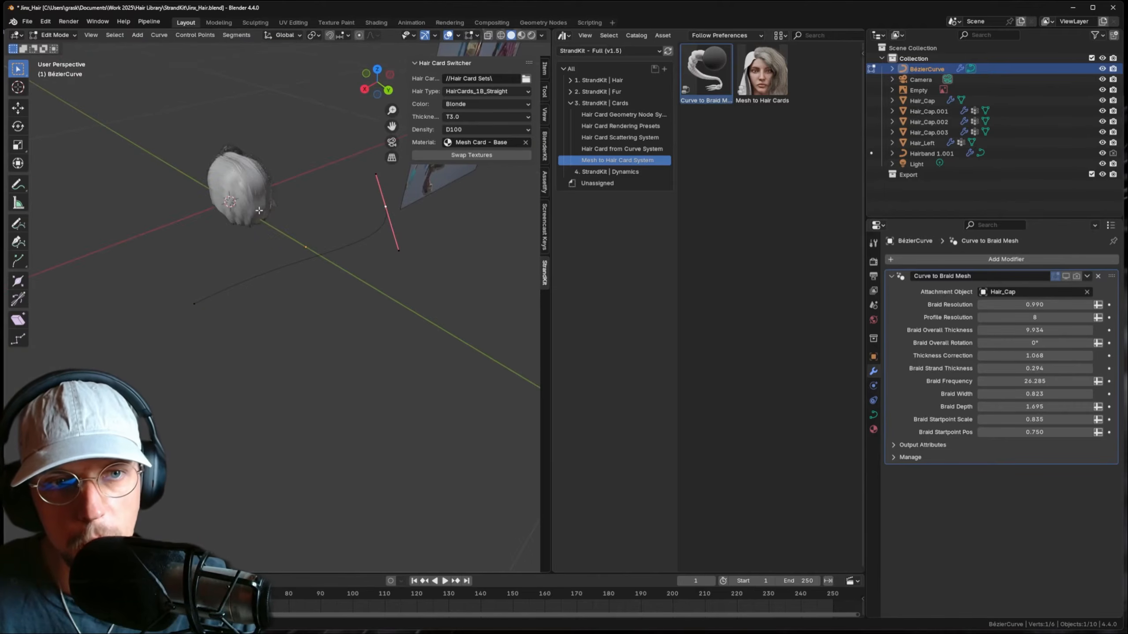
{"action": "key", "text": "shift+s"}
{"action": "left_click", "coordinate": [245, 148]}
- Move the curve's end point down and rotate its handle to point downward
{"action": "middle_click_drag", "start_coordinate": [315, 259], "coordinate": [333, 245]}
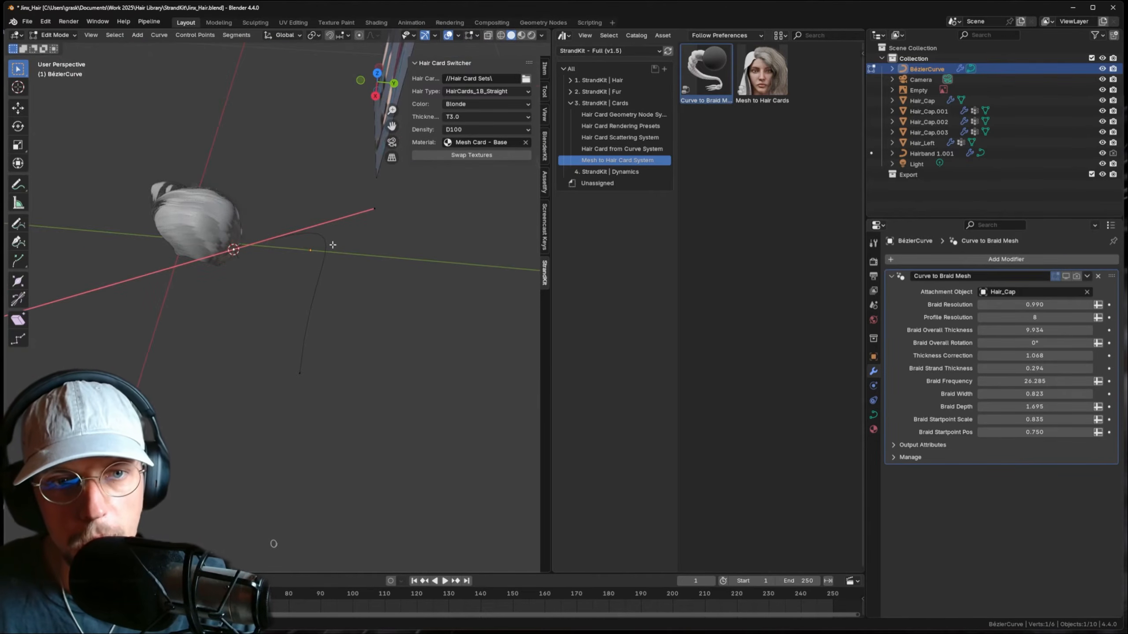
{"action": "middle_click_drag", "start_coordinate": [397, 195], "coordinate": [338, 211]}
{"action": "left_click", "coordinate": [347, 238]}
{"action": "key", "text": "g"}
{"action": "left_click", "coordinate": [323, 377]}
{"action": "middle_click_drag", "start_coordinate": [322, 377], "coordinate": [427, 366]}
{"action": "key", "text": "g"}
{"action": "key", "text": "r"}
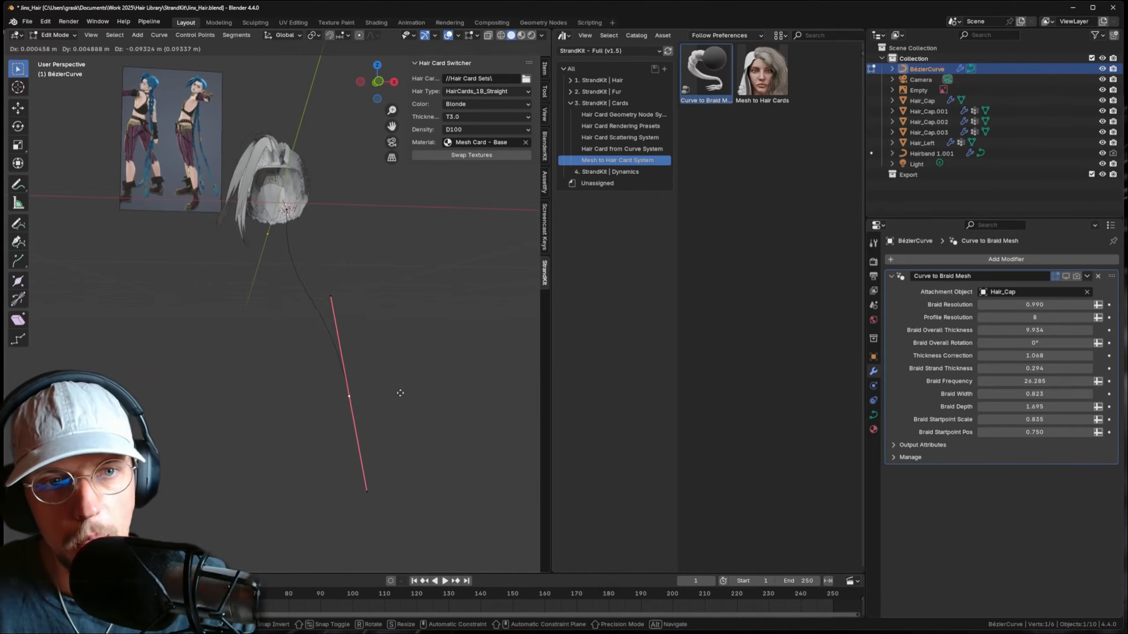
{"action": "left_click", "coordinate": [398, 461]}
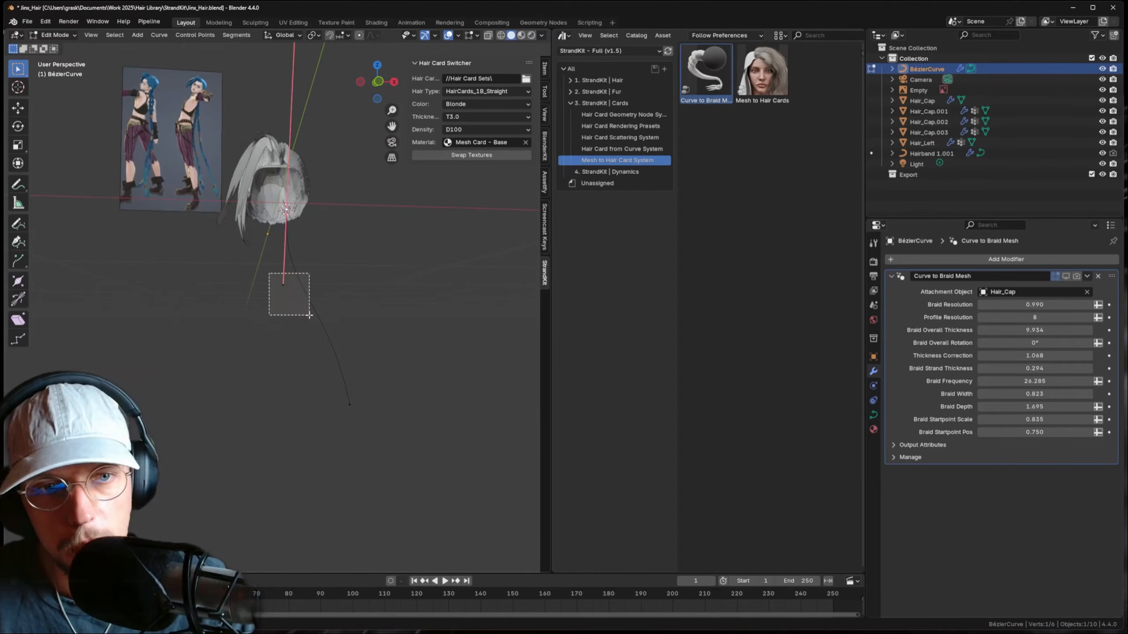
{"action": "left_click_drag", "start_coordinate": [309, 315], "coordinate": [310, 316]}
{"action": "key", "text": "g"}
{"action": "left_click", "coordinate": [311, 349]}
- Drag the lower end further down so the curve hangs below the head, then leave Edit Mode
{"action": "left_click", "coordinate": [350, 393]}
{"action": "middle_click_drag", "start_coordinate": [350, 391], "coordinate": [338, 340], "text": "shift"}
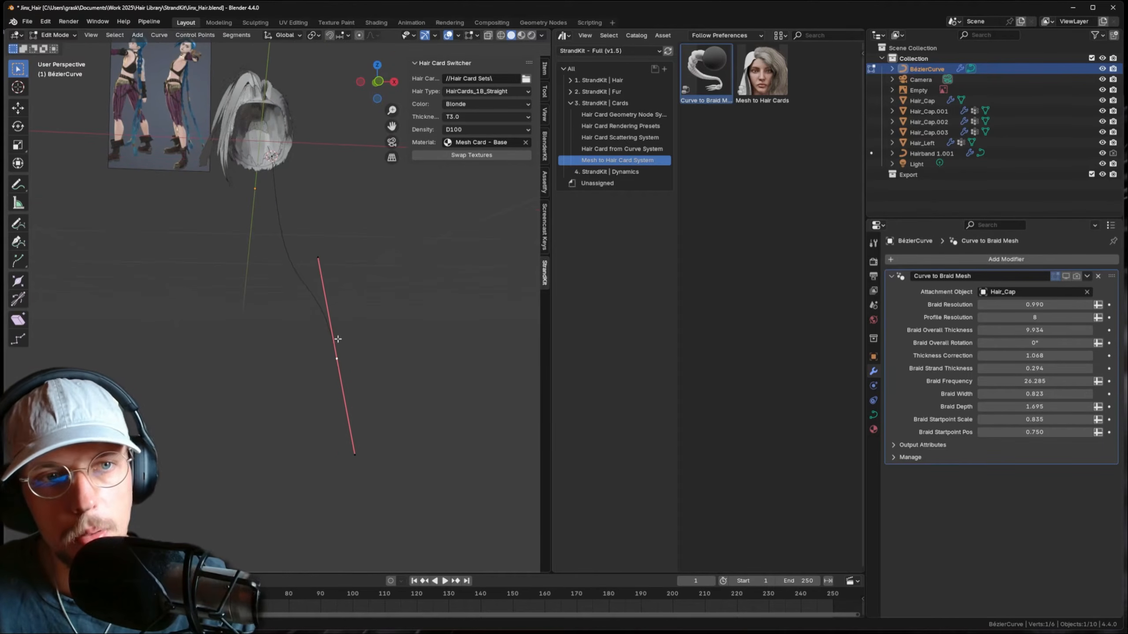
{"action": "key", "text": "g"}
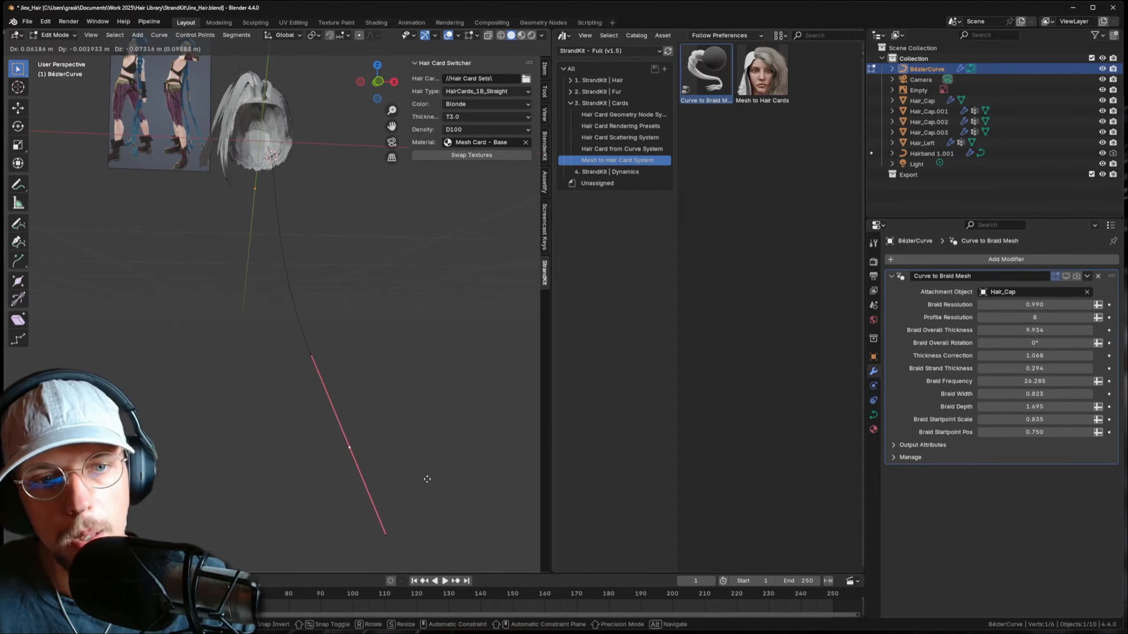
{"action": "left_click", "coordinate": [422, 495]}
{"action": "scroll", "coordinate": [398, 453], "scroll_direction": "down", "scroll_amount": 2}
{"action": "middle_click_drag", "start_coordinate": [398, 453], "coordinate": [362, 380], "text": "shift"}
{"action": "key", "text": "g"}
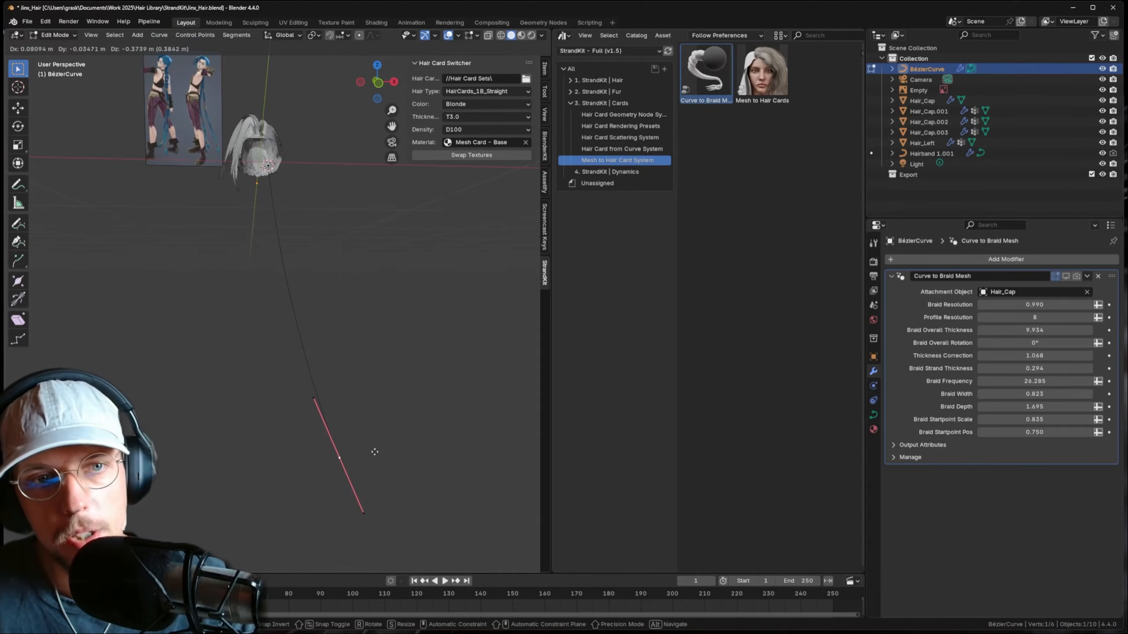
{"action": "left_click", "coordinate": [377, 442]}
{"action": "key", "text": "Tab"}
{"action": "middle_click_drag", "start_coordinate": [328, 330], "coordinate": [239, 279]}
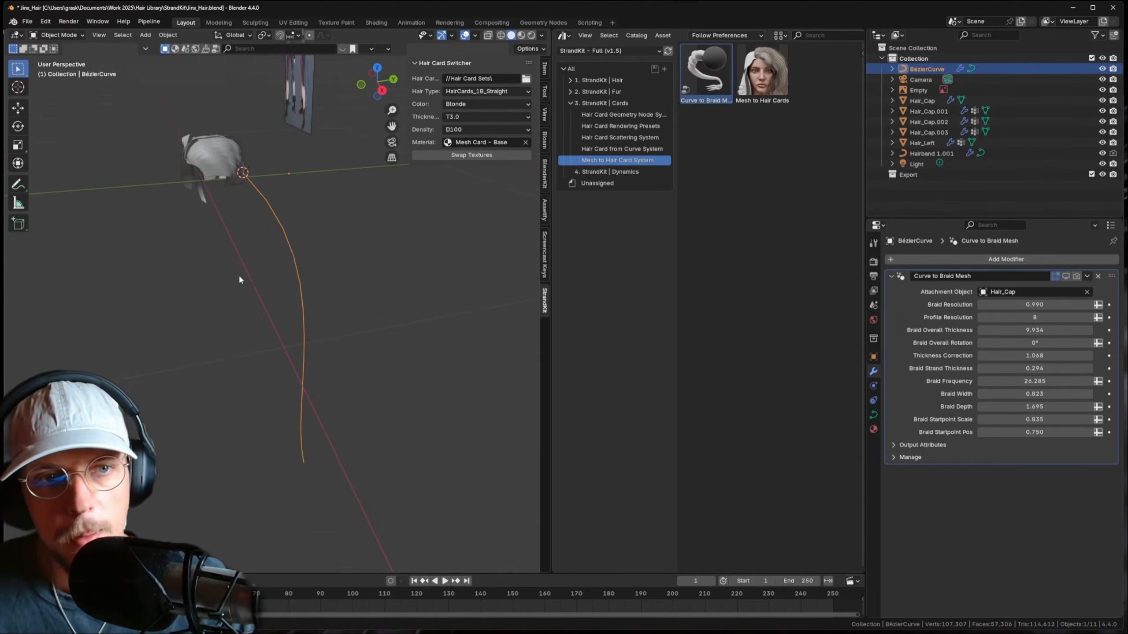
- Re-enable the braid modifier in the viewport and in renders
{"action": "left_click_drag", "start_coordinate": [1064, 278], "coordinate": [1076, 277]}
{"action": "middle_click_drag", "start_coordinate": [384, 307], "coordinate": [364, 290]}
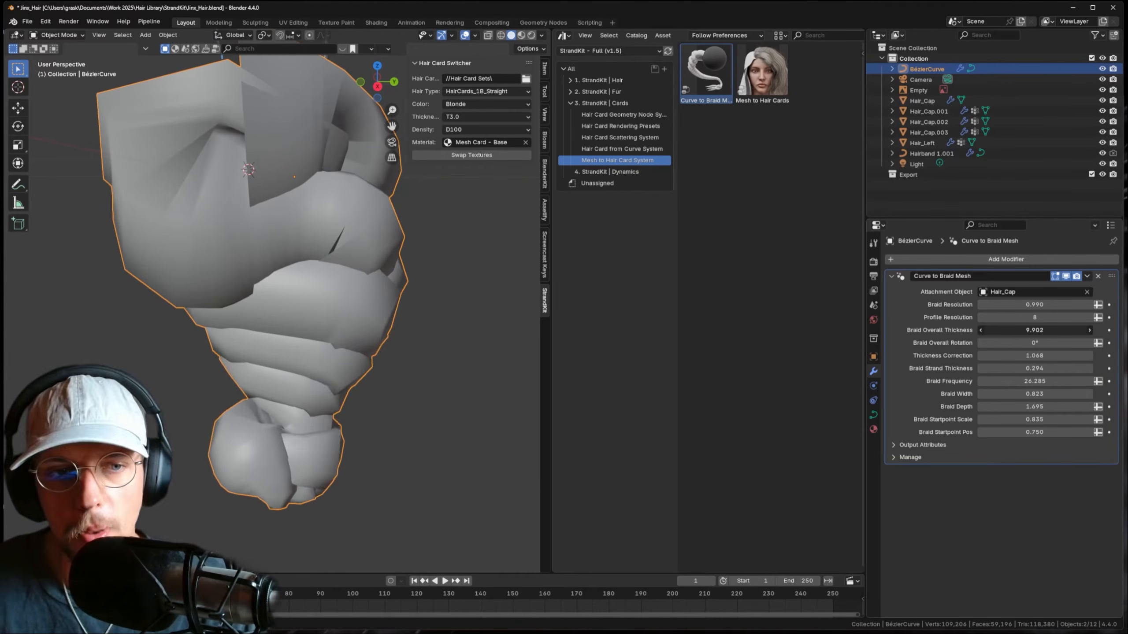
{"action": "key", "text": "Escape"}
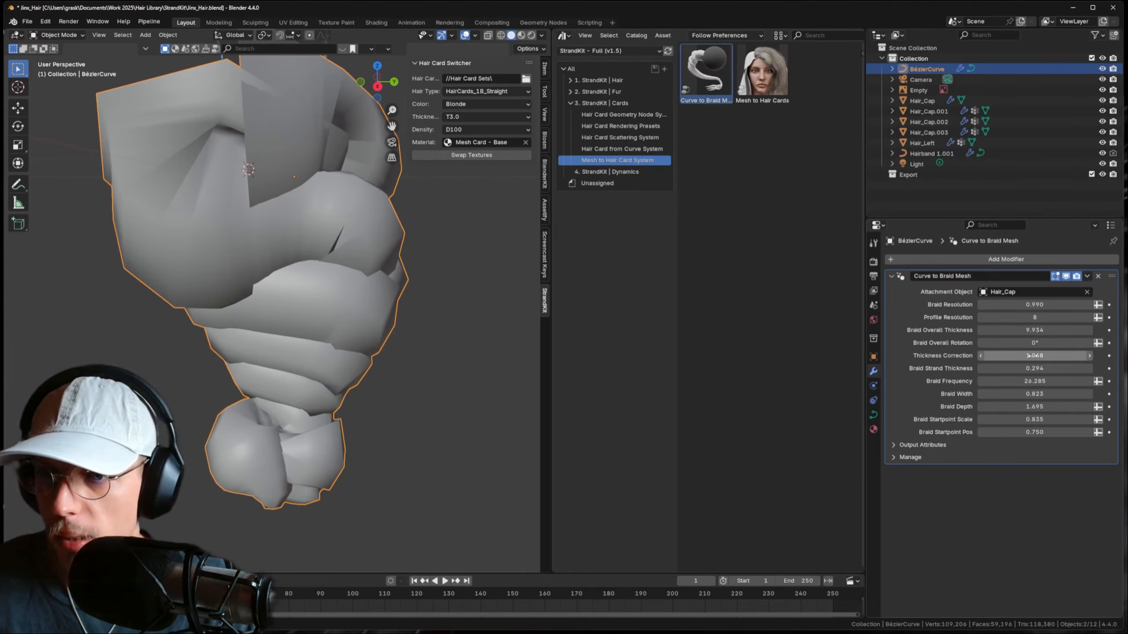
- Set Thickness Correction 0.315, Braid Frequency 99.315, Strand Thickness 0.382 and Braid Depth 0.914
{"action": "left_click_drag", "start_coordinate": [1035, 356], "coordinate": [976, 356]}
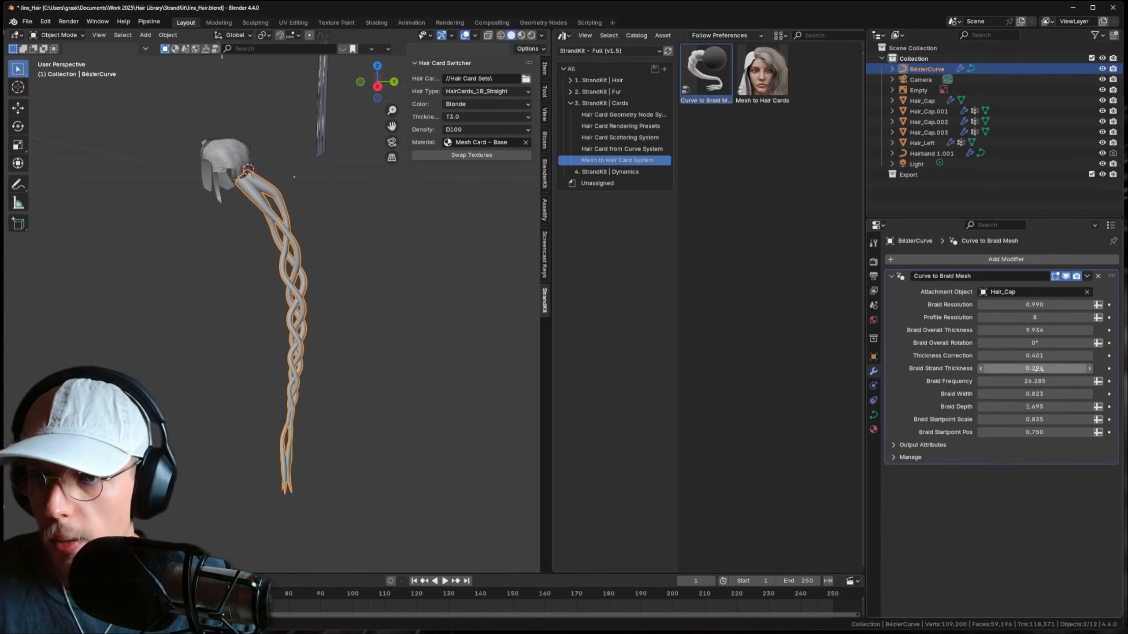
{"action": "left_click_drag", "start_coordinate": [1034, 381], "coordinate": [1089, 381]}
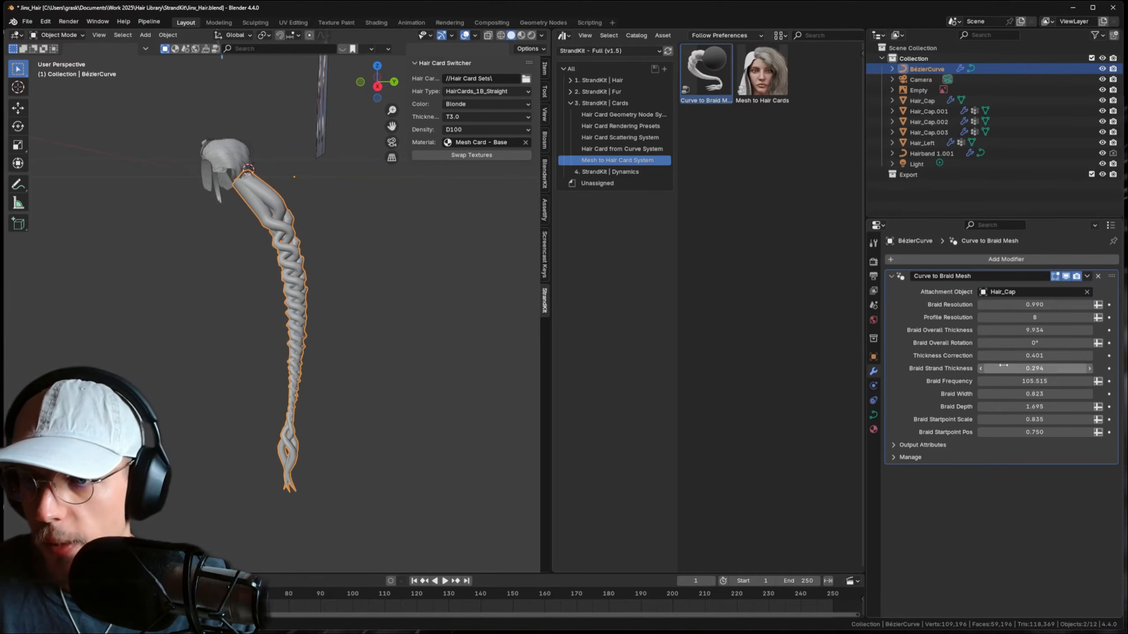
{"action": "left_click_drag", "start_coordinate": [1003, 355], "coordinate": [993, 355]}
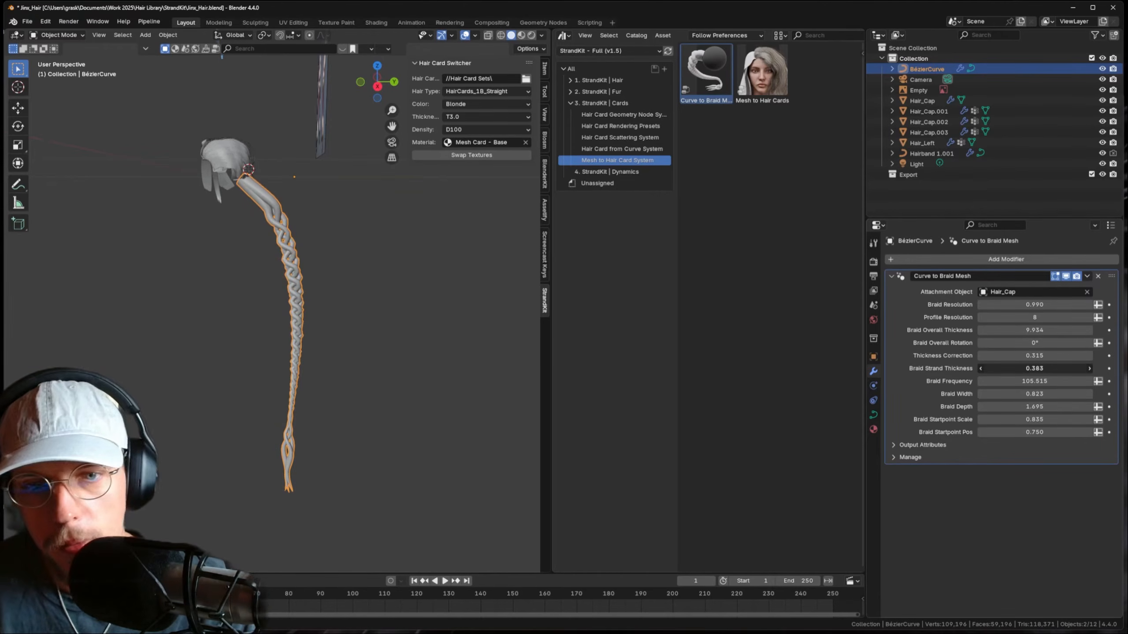
{"action": "left_click_drag", "start_coordinate": [1012, 368], "coordinate": [1011, 369]}
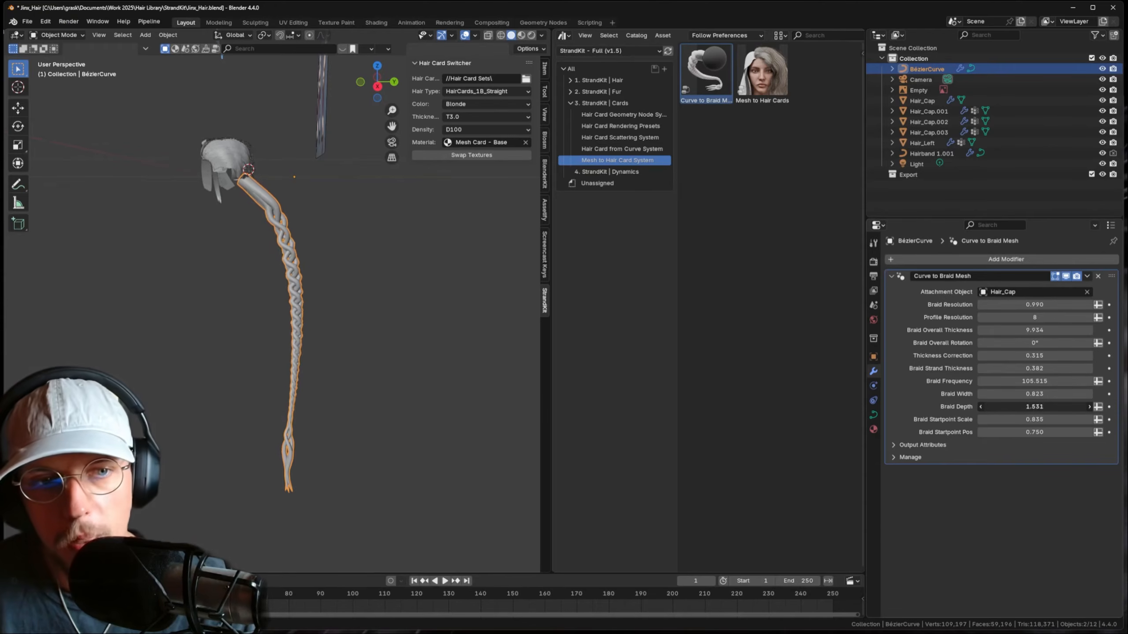
{"action": "left_click_drag", "start_coordinate": [1034, 406], "coordinate": [1016, 406]}
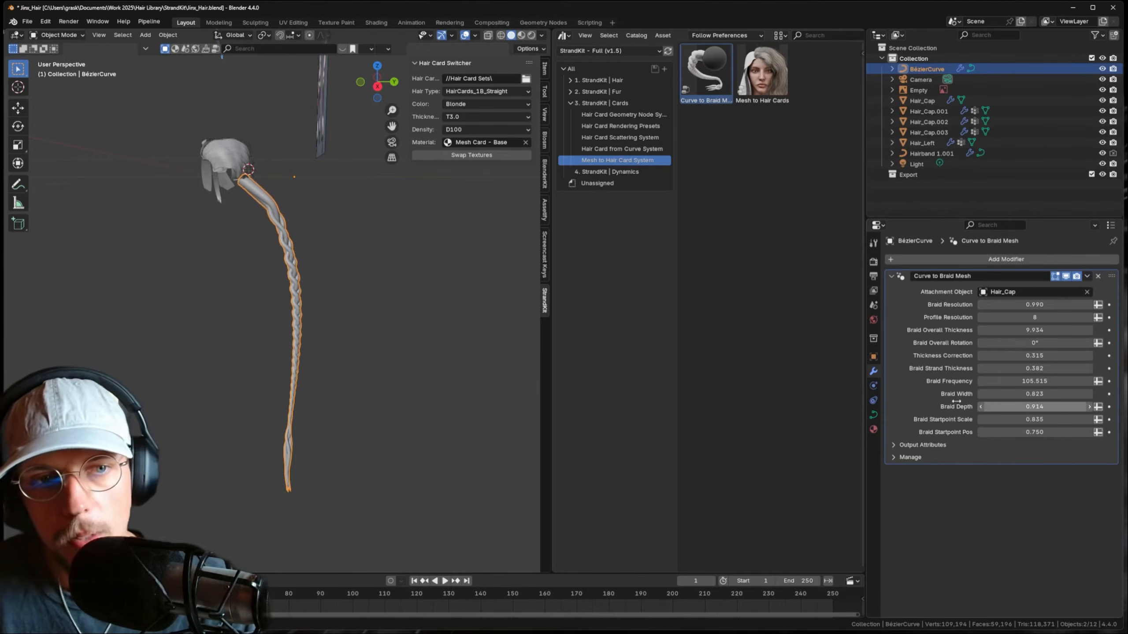
- Try moving the braid object lower, then undo to keep it on the hair cap
{"action": "middle_click_drag", "start_coordinate": [248, 249], "coordinate": [270, 234]}
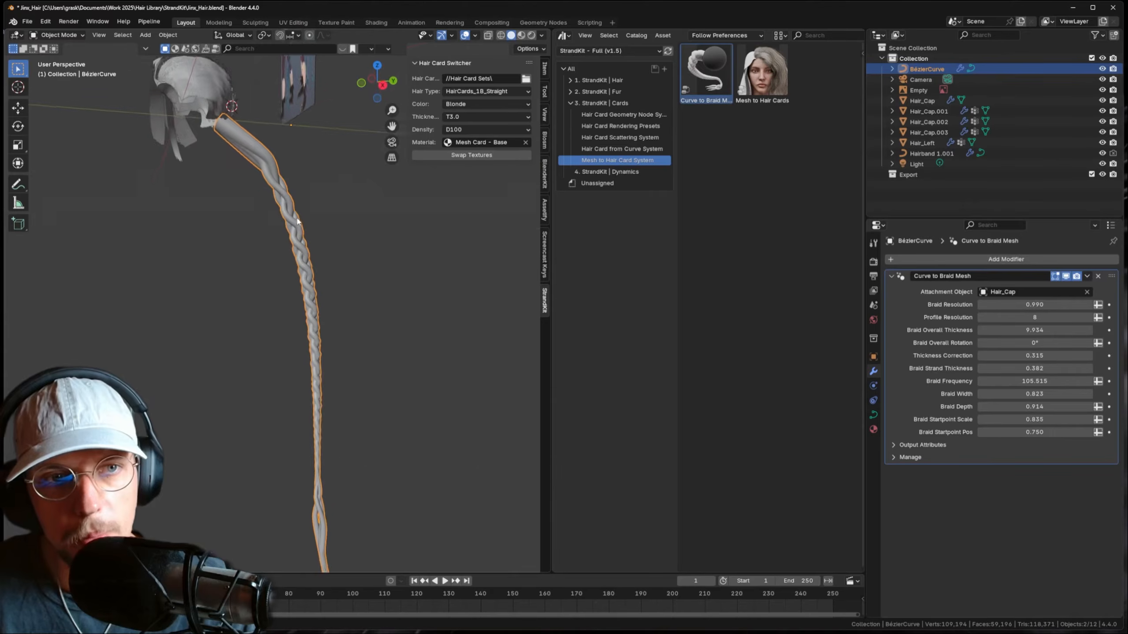
{"action": "middle_click_drag", "start_coordinate": [272, 231], "coordinate": [275, 225], "text": "alt"}
{"action": "left_click", "coordinate": [303, 211]}
{"action": "left_click", "coordinate": [287, 217]}
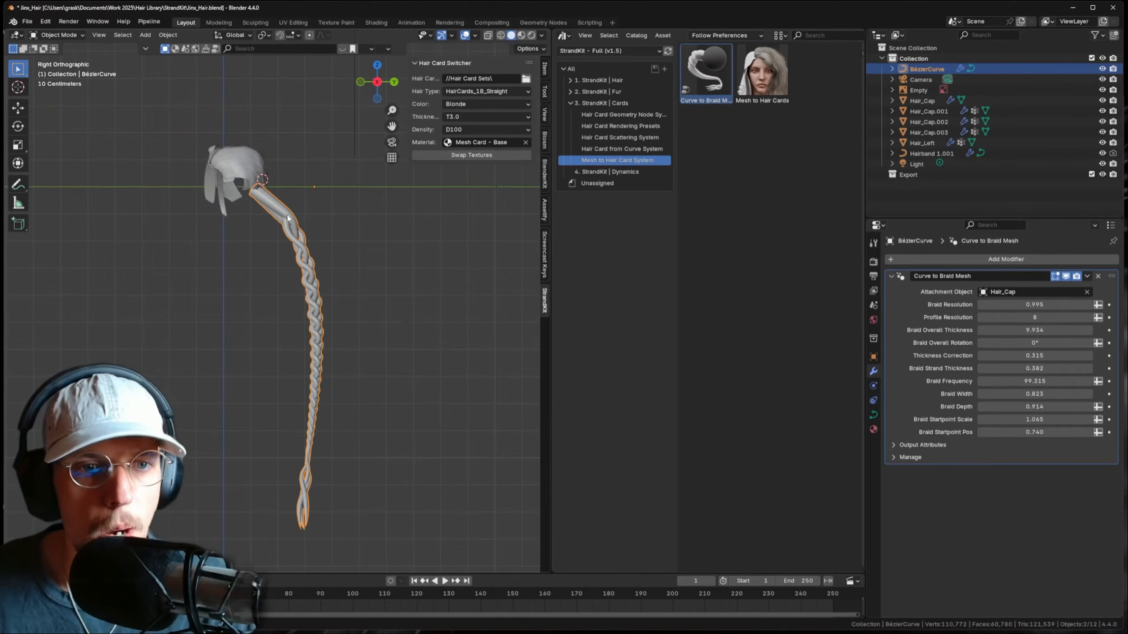
{"action": "scroll", "coordinate": [328, 190], "scroll_direction": "up", "scroll_amount": 5}
{"action": "key", "text": "g"}
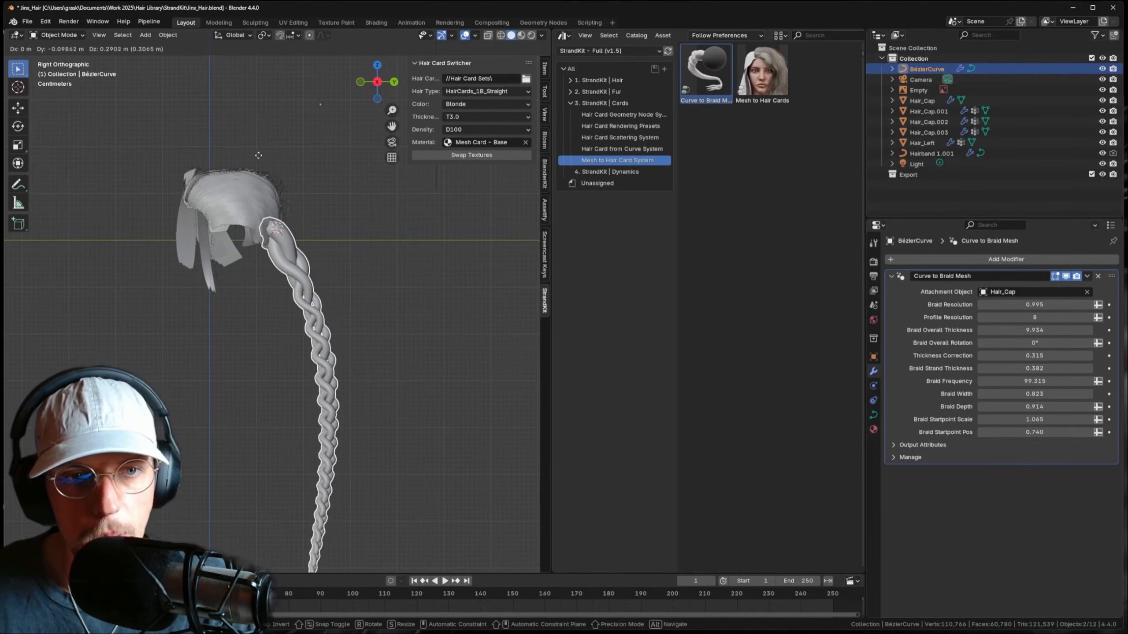
{"action": "left_click", "coordinate": [267, 174]}
{"action": "scroll", "coordinate": [271, 182], "scroll_direction": "down", "scroll_amount": 5}
{"action": "middle_click_drag", "start_coordinate": [306, 259], "coordinate": [322, 451], "text": "shift"}
{"action": "scroll", "coordinate": [289, 315], "scroll_direction": "down", "scroll_amount": 5}
{"action": "middle_click_drag", "start_coordinate": [288, 314], "coordinate": [297, 223], "text": "shift"}
{"action": "scroll", "coordinate": [313, 348], "scroll_direction": "up", "scroll_amount": 4}
{"action": "middle_click_drag", "start_coordinate": [334, 325], "coordinate": [320, 268], "text": "shift"}
{"action": "key", "text": "ctrl+z"}
- Inspect the braid from the right side view and enter Edit Mode on its curve
{"action": "scroll", "coordinate": [331, 258], "scroll_direction": "up", "scroll_amount": 3}
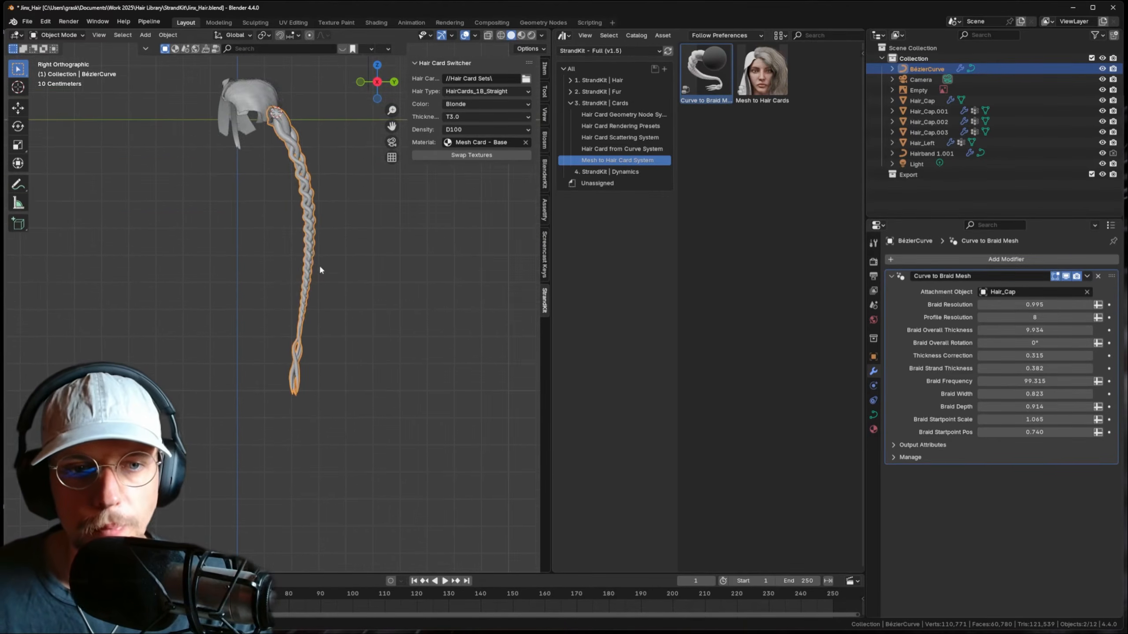
{"action": "scroll", "coordinate": [314, 275], "scroll_direction": "up", "scroll_amount": 2}
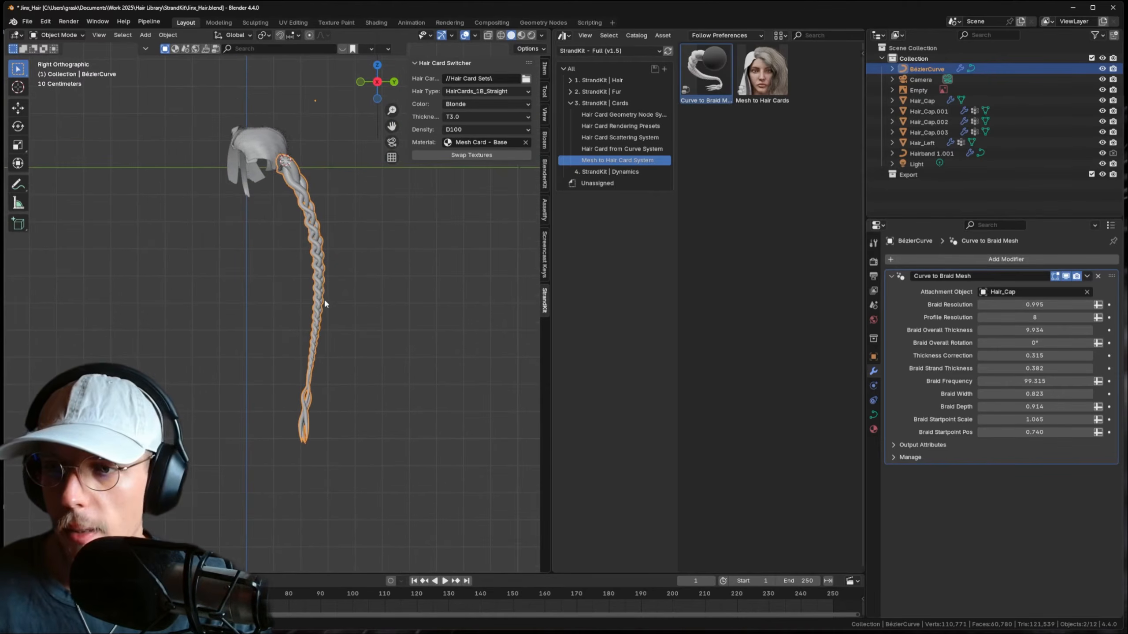
{"action": "middle_click_drag", "start_coordinate": [329, 199], "coordinate": [329, 240], "text": "shift"}
{"action": "scroll", "coordinate": [319, 249], "scroll_direction": "up", "scroll_amount": 2}
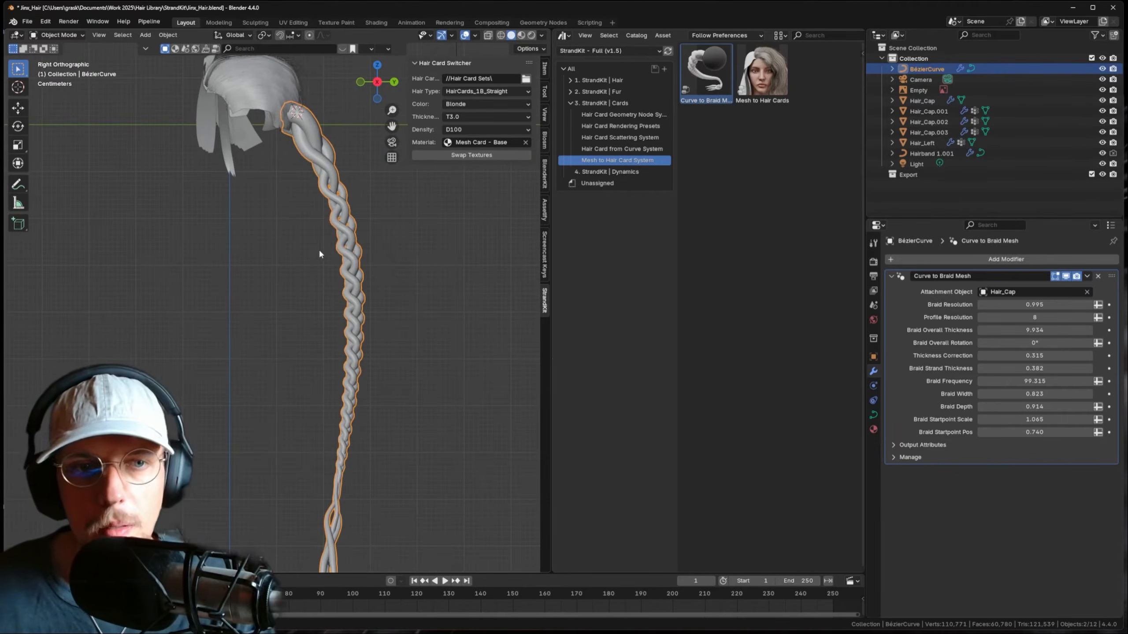
{"action": "middle_click_drag", "start_coordinate": [329, 164], "coordinate": [312, 208]}
{"action": "scroll", "coordinate": [321, 246], "scroll_direction": "down", "scroll_amount": 2}
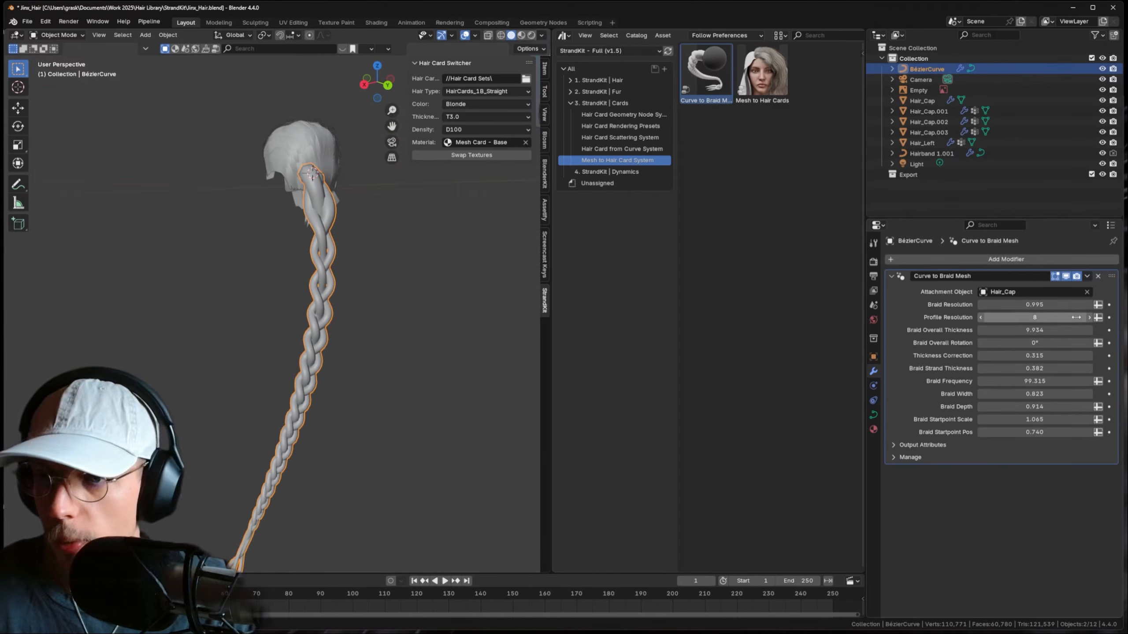
{"action": "middle_click_drag", "start_coordinate": [370, 275], "coordinate": [378, 233]}
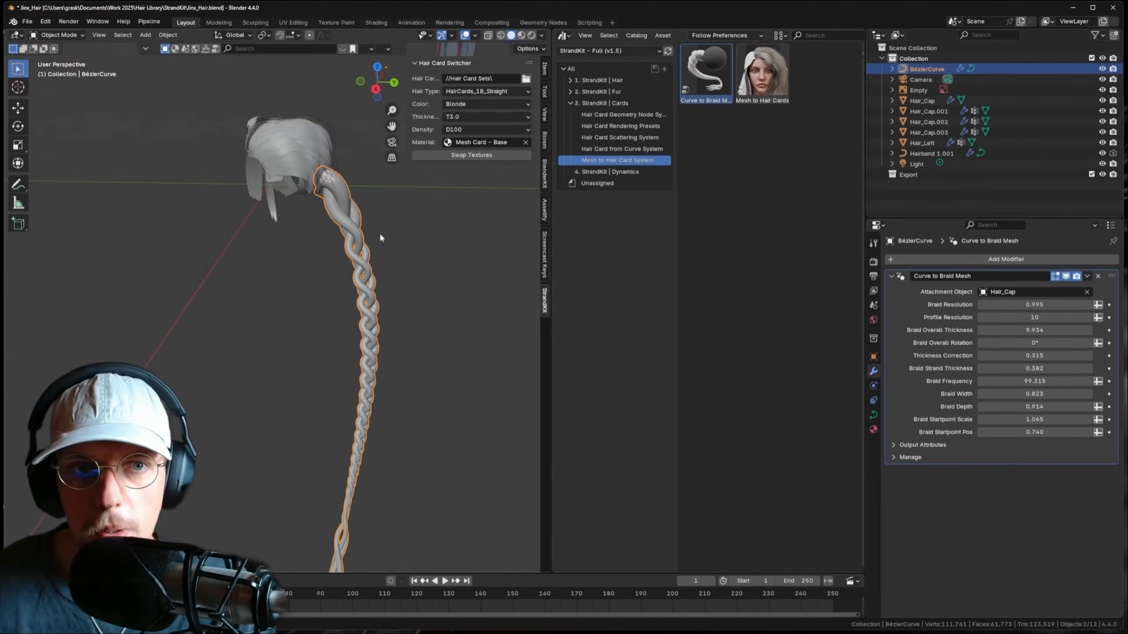
{"action": "key", "text": "KP_3"}
{"action": "scroll", "coordinate": [373, 276], "scroll_direction": "down", "scroll_amount": 3}
{"action": "key", "text": "Tab"}
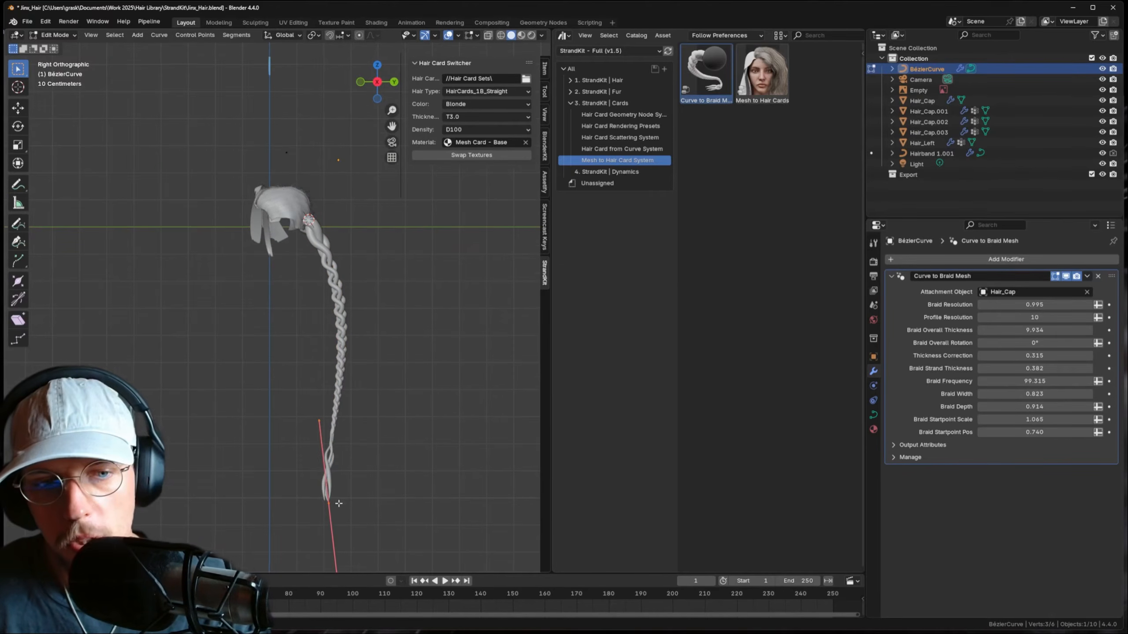
- Rotate the end point's handles so the braid tip bends left
{"action": "middle_click_drag", "start_coordinate": [338, 503], "coordinate": [345, 414], "text": "shift"}
{"action": "key", "text": "g"}
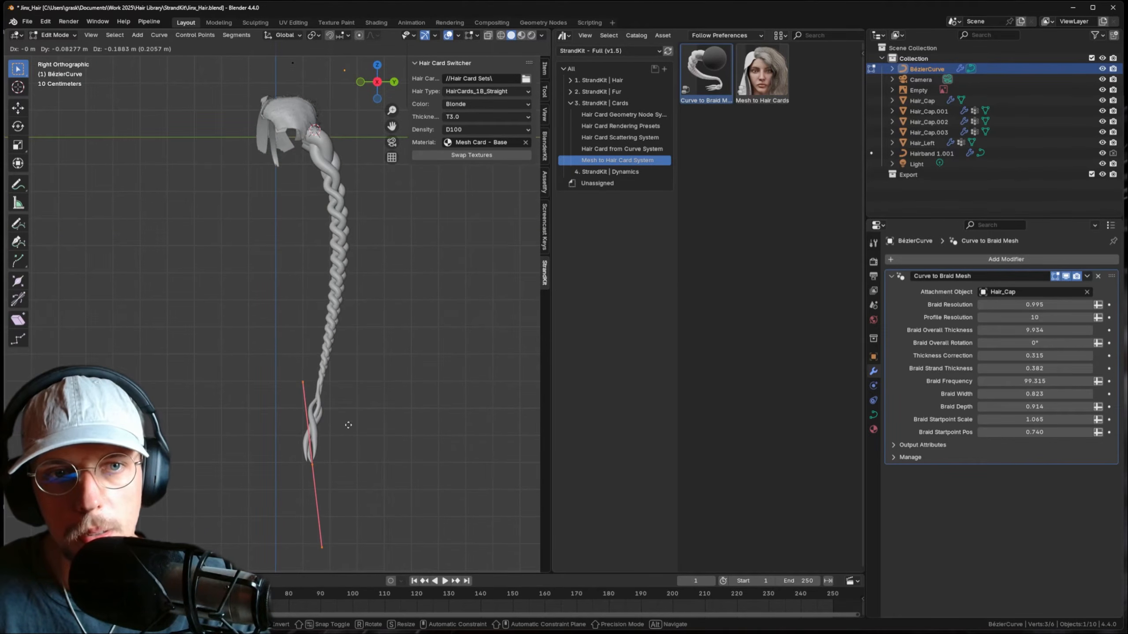
{"action": "left_click", "coordinate": [352, 406]}
{"action": "key", "text": "r"}
{"action": "left_click", "coordinate": [356, 427]}
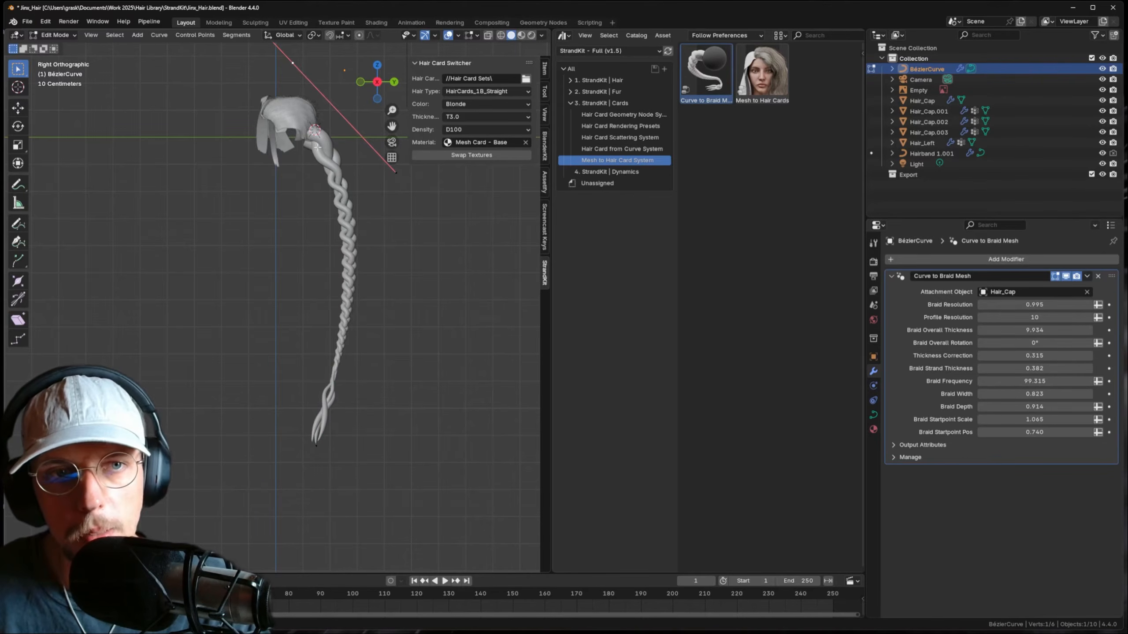
- Subdivide the curve, then move the new middle point down-left and rotate its handles
{"action": "right_click", "coordinate": [326, 443]}
{"action": "left_click", "coordinate": [296, 342]}
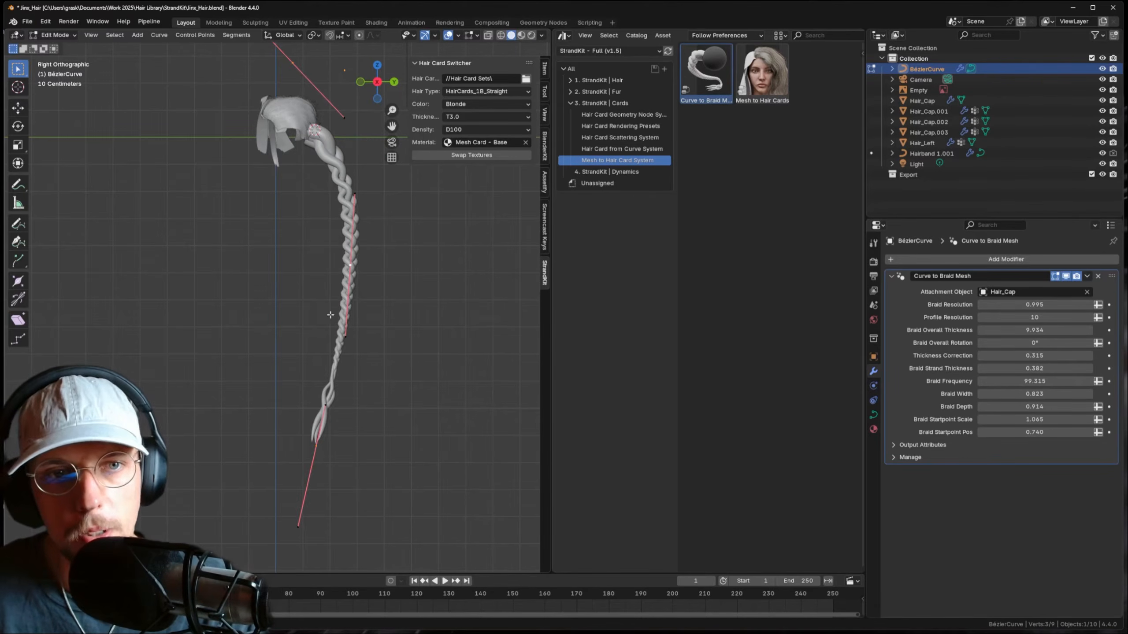
{"action": "left_click_drag", "start_coordinate": [333, 216], "coordinate": [382, 316]}
{"action": "key", "text": "g"}
{"action": "left_click", "coordinate": [376, 291]}
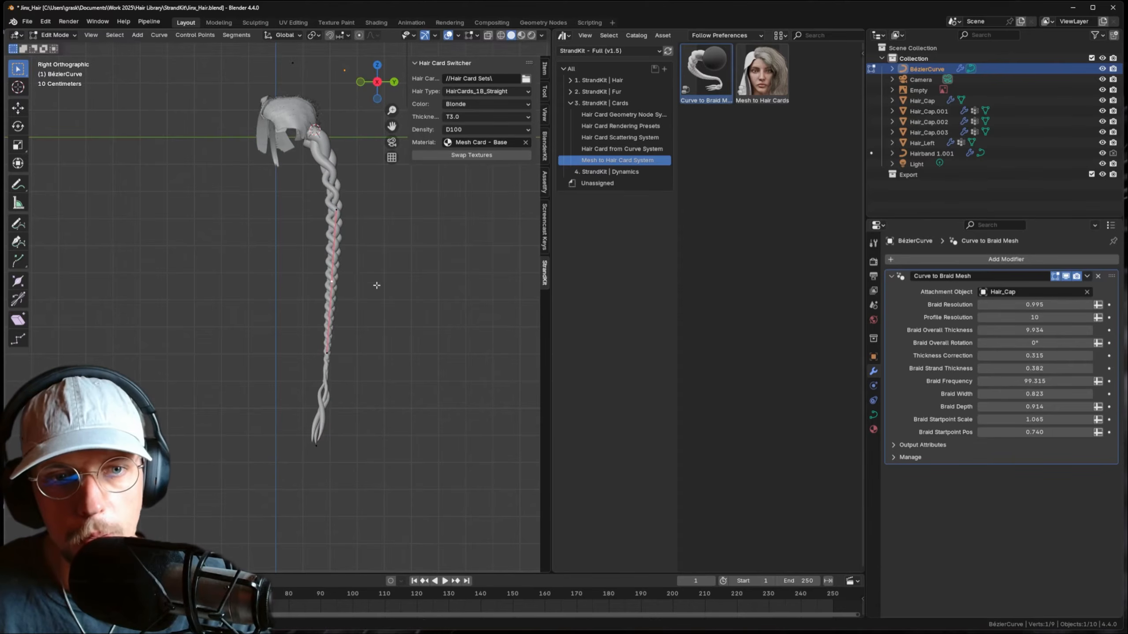
{"action": "key", "text": "g"}
{"action": "left_click", "coordinate": [385, 300]}
{"action": "key", "text": "r"}
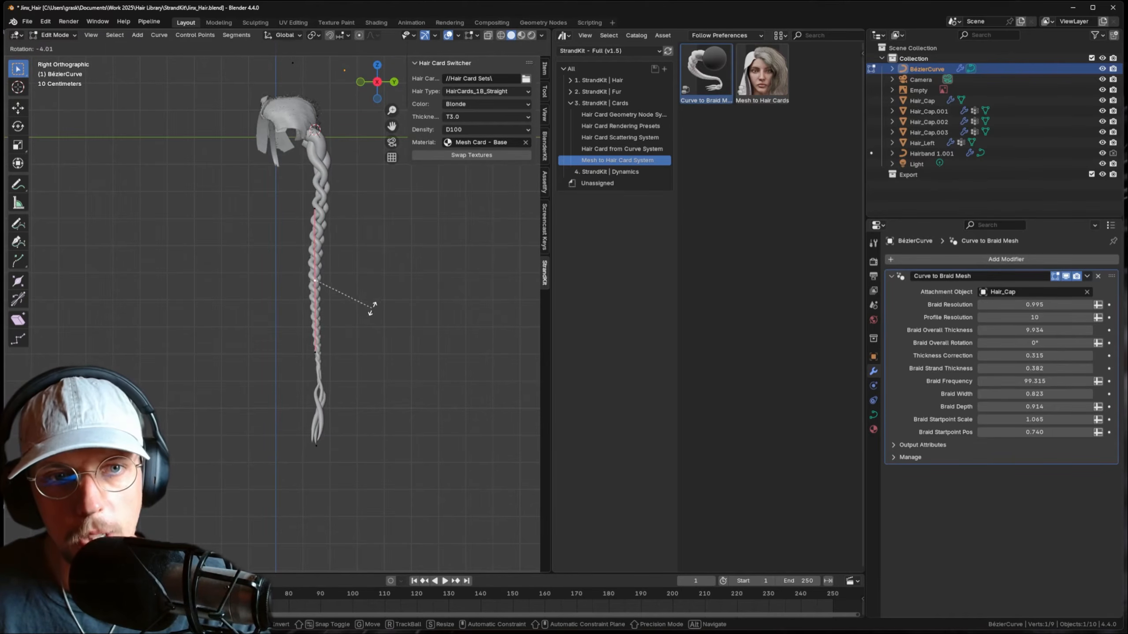
{"action": "left_click", "coordinate": [371, 312]}
- Reposition the braid's end point and return to Object Mode
{"action": "left_click", "coordinate": [282, 409]}
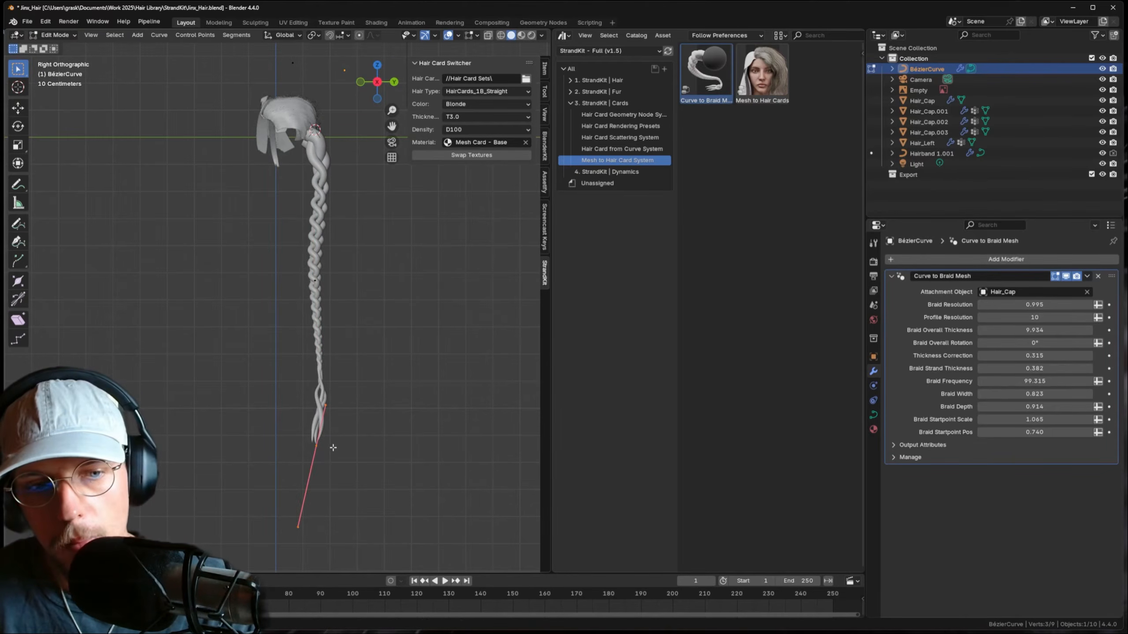
{"action": "key", "text": "g"}
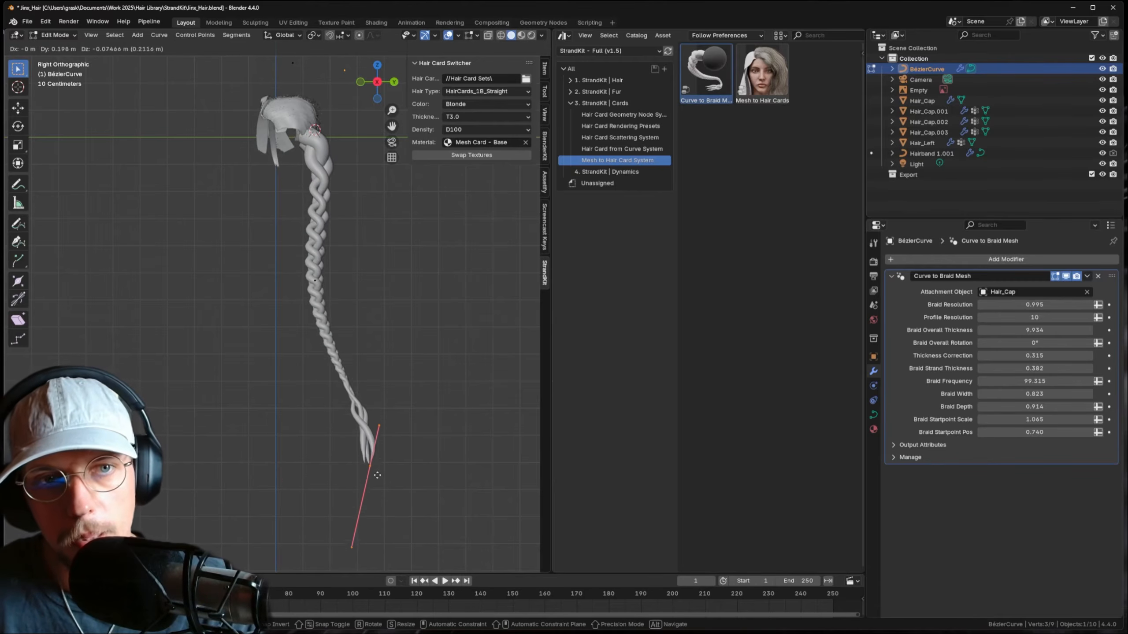
{"action": "left_click", "coordinate": [375, 482]}
{"action": "key", "text": "Tab"}
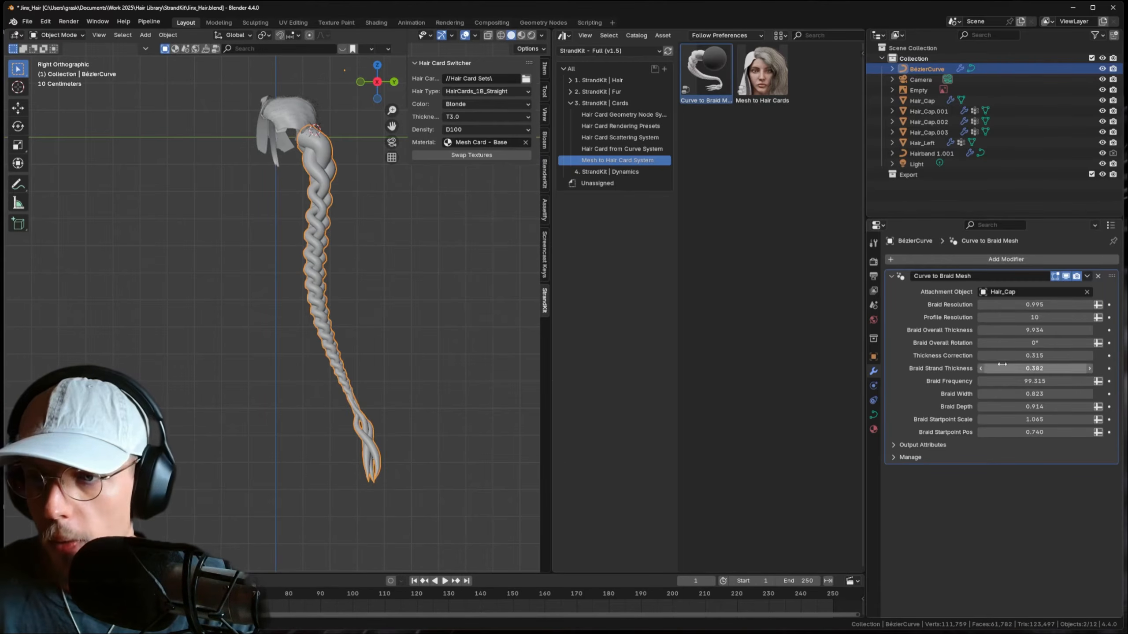
- Reduce Braid Overall Thickness to 5.596
{"action": "left_click_drag", "start_coordinate": [1034, 330], "coordinate": [980, 330]}
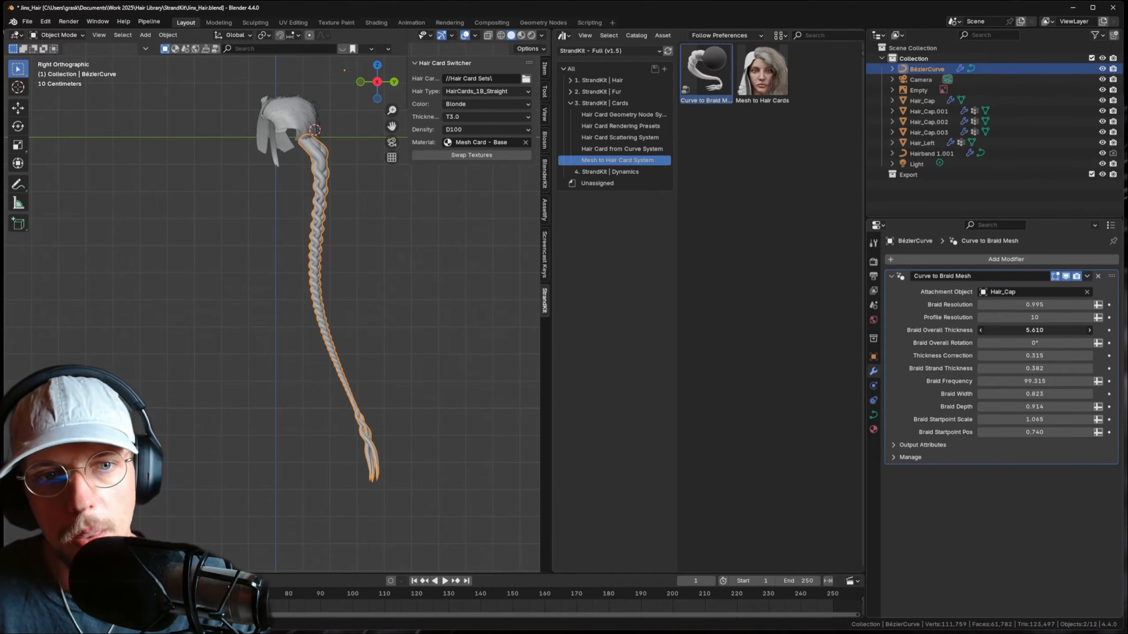
{"action": "middle_click_drag", "start_coordinate": [390, 151], "coordinate": [297, 213]}
{"action": "key", "text": "Tab"}
{"action": "key", "text": "g"}
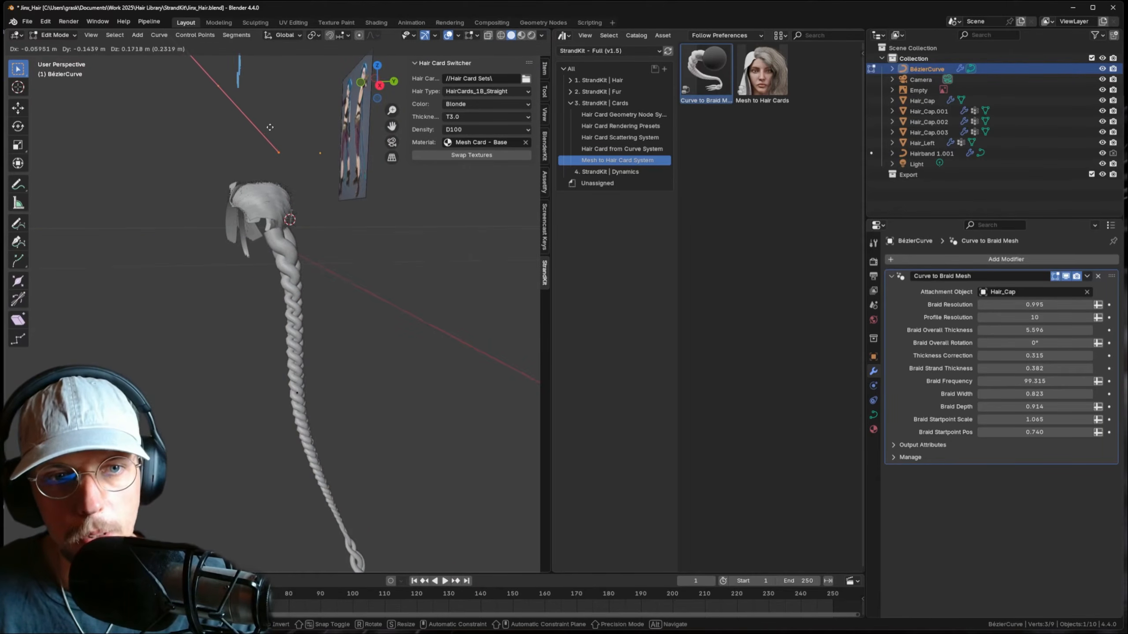
{"action": "right_click", "coordinate": [318, 108]}
{"action": "key", "text": "Tab"}
- Move the braid object so its start tucks against the hair cap's side
{"action": "key", "text": "g"}
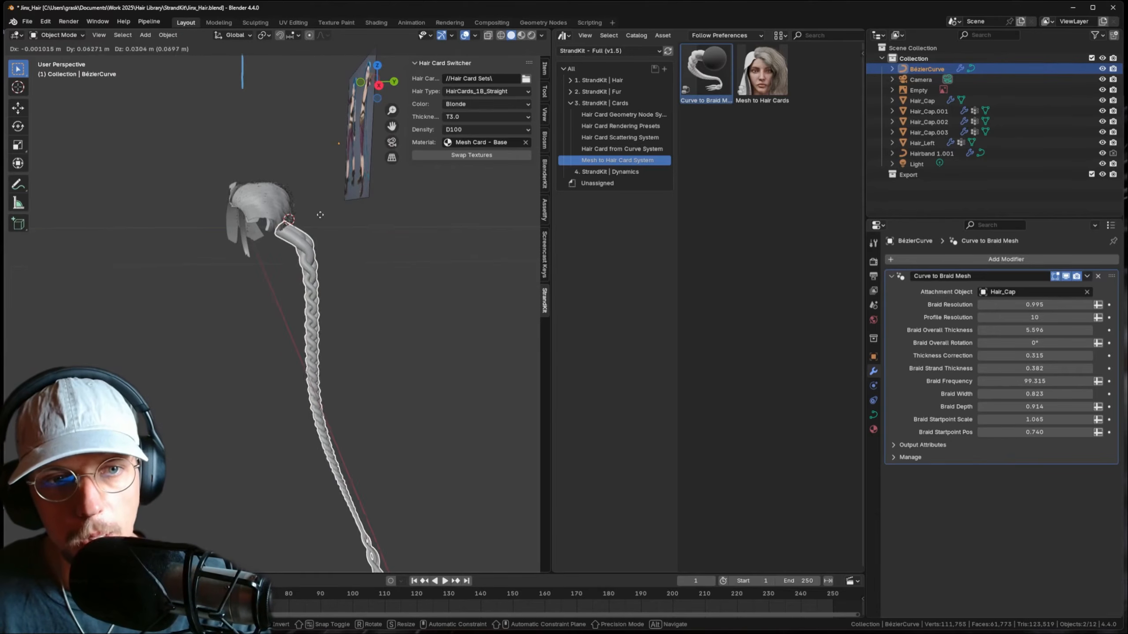
{"action": "left_click", "coordinate": [322, 182]}
{"action": "middle_click_drag", "start_coordinate": [323, 181], "coordinate": [291, 197]}
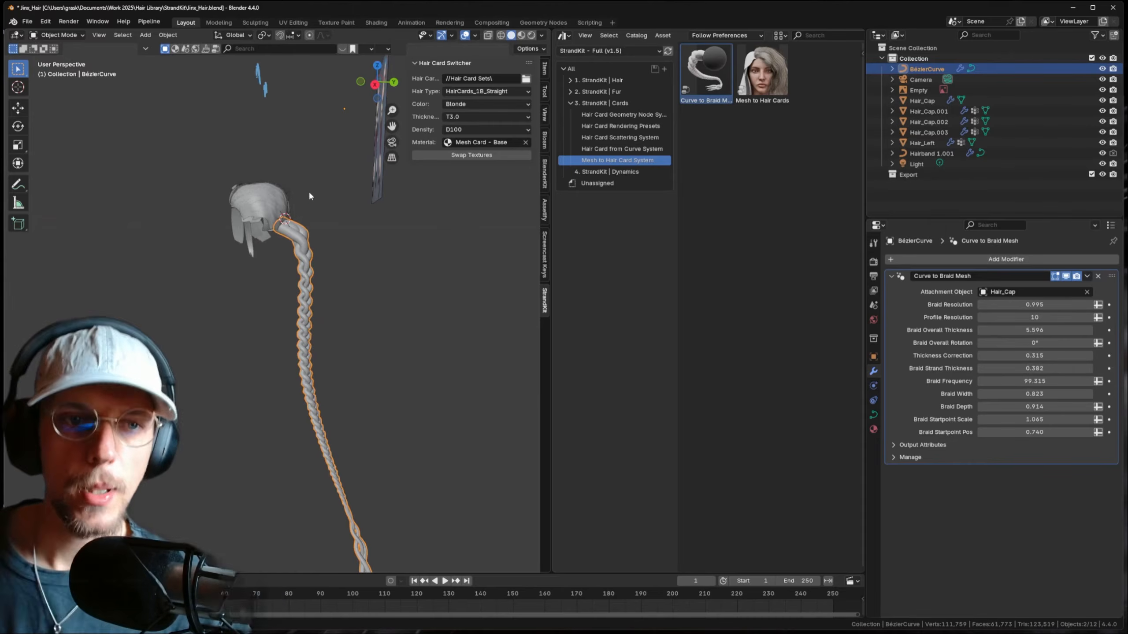
{"action": "left_click", "coordinate": [168, 35]}
- Convert the braid into a regular mesh and view it from the right side
{"action": "mouse_move", "coordinate": [203, 339]}
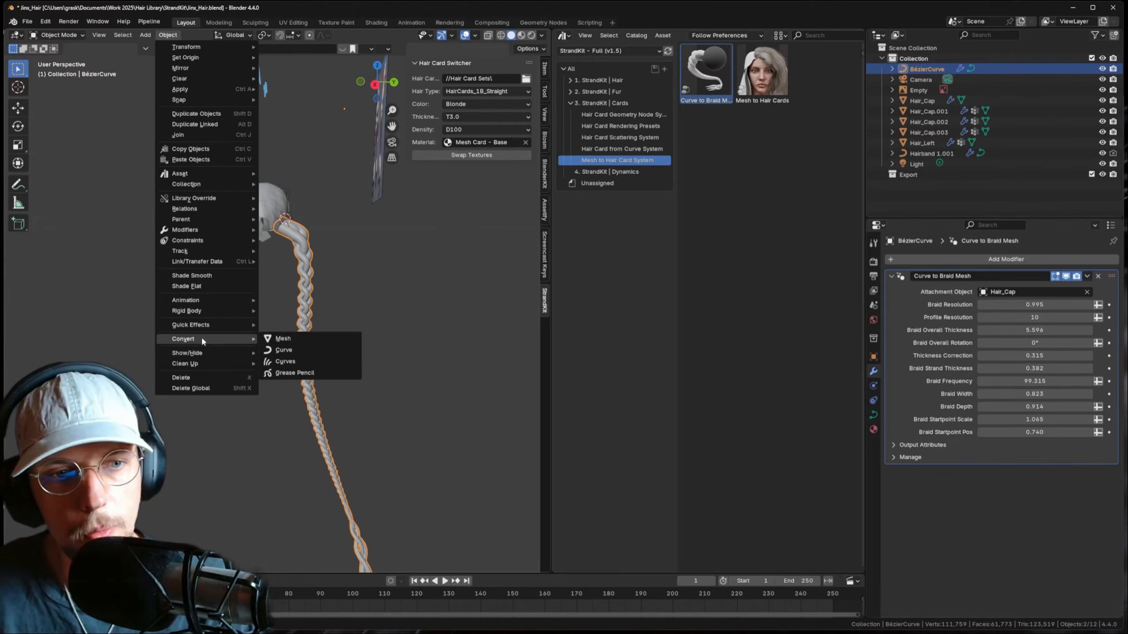
{"action": "left_click", "coordinate": [283, 339]}
{"action": "key", "text": "Tab"}
{"action": "scroll", "coordinate": [332, 249], "scroll_direction": "up", "scroll_amount": 4}
{"action": "key", "text": "Tab"}
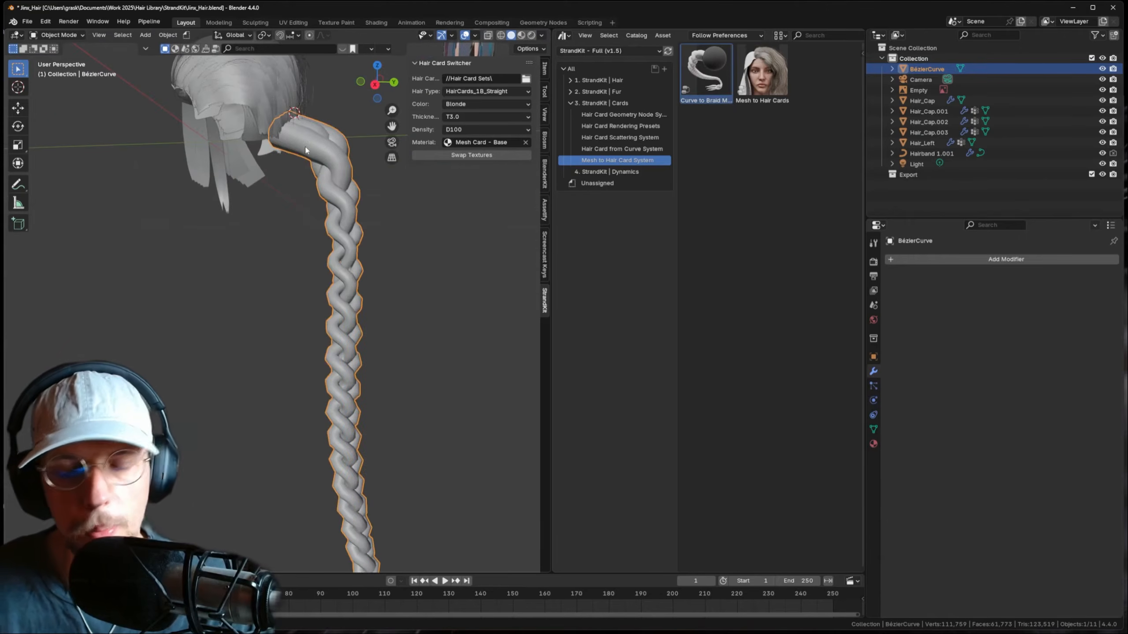
{"action": "key", "text": "KP_3"}
- In Sculpt Mode, grab the braid's top end up toward the head with an enlarged brush
{"action": "left_click", "coordinate": [58, 34]}
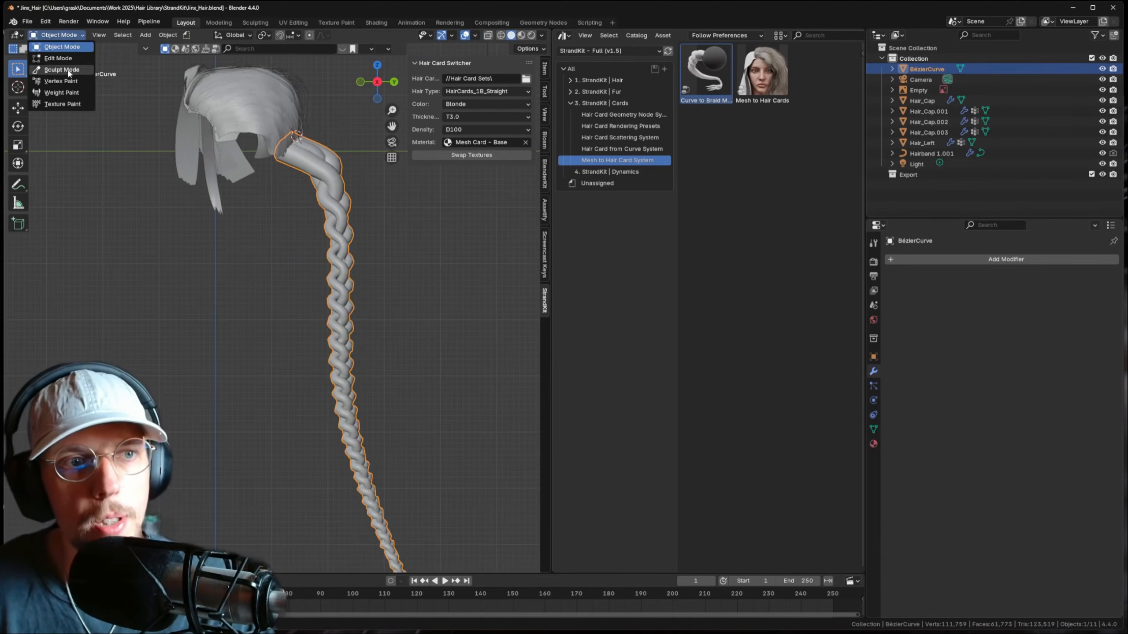
{"action": "left_click", "coordinate": [57, 71]}
{"action": "left_click_drag", "start_coordinate": [298, 111], "coordinate": [311, 97]}
{"action": "middle_click_drag", "start_coordinate": [311, 98], "coordinate": [242, 144]}
{"action": "left_click_drag", "start_coordinate": [256, 165], "coordinate": [244, 119]}
{"action": "key", "text": "f"}
{"action": "left_click", "coordinate": [337, 141]}
{"action": "scroll", "coordinate": [278, 190], "scroll_direction": "down", "scroll_amount": 3}
{"action": "middle_click_drag", "start_coordinate": [278, 190], "coordinate": [235, 282]}
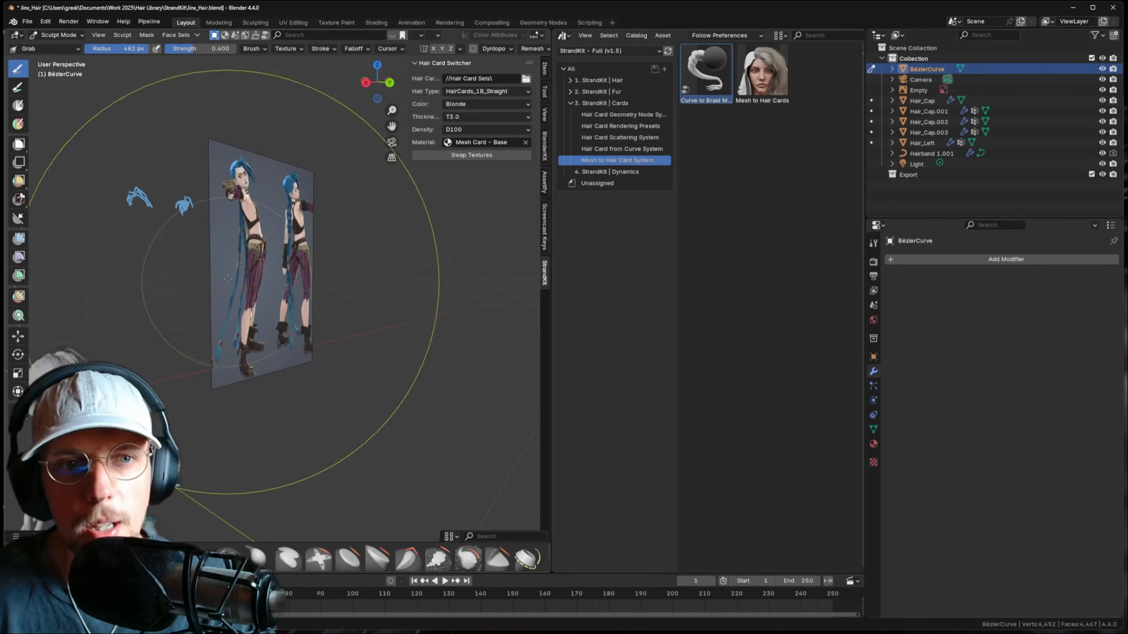
{"action": "key", "text": "KP_3"}
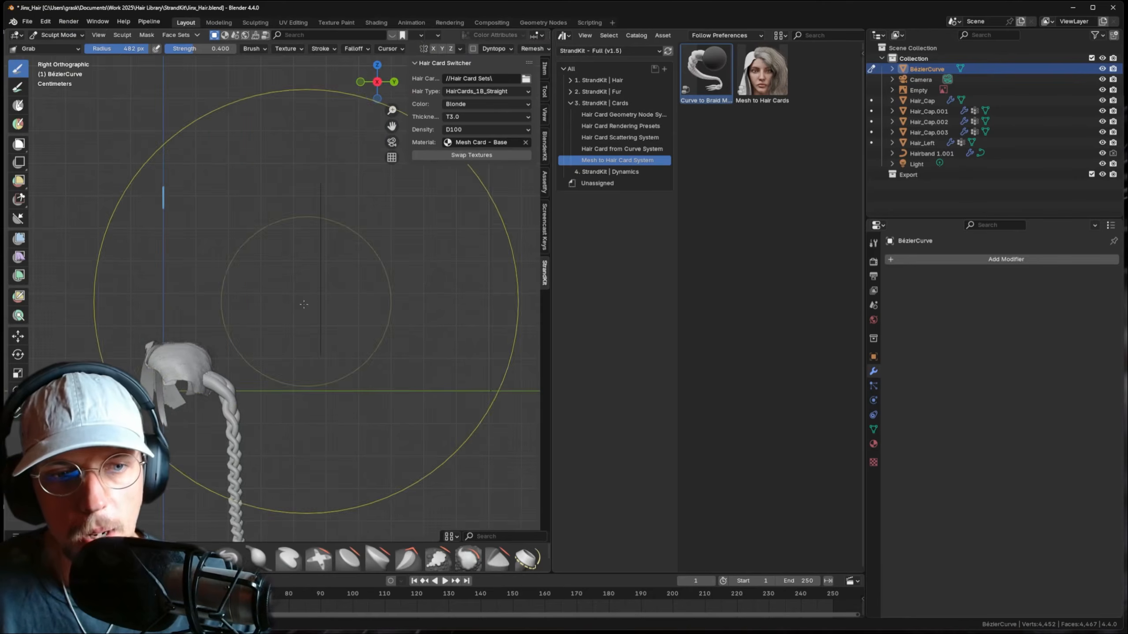
{"action": "middle_click_drag", "start_coordinate": [304, 303], "coordinate": [383, 121], "text": "shift"}
- Shrink the Grab brush and pull the braid's top down and to the left
{"action": "key", "text": "f"}
{"action": "left_click", "coordinate": [313, 214]}
{"action": "scroll", "coordinate": [341, 214], "scroll_direction": "up", "scroll_amount": 1}
{"action": "key", "text": "f"}
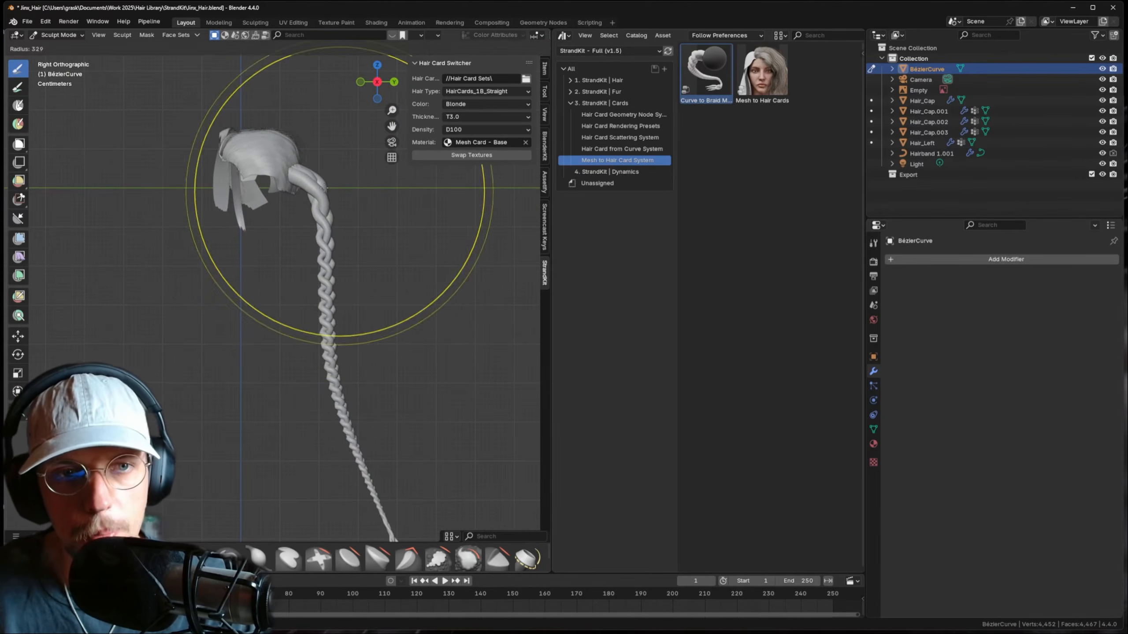
{"action": "left_click", "coordinate": [299, 187]}
{"action": "mouse_move", "coordinate": [305, 182]}
{"action": "left_mouse_down"}
{"action": "mouse_move", "coordinate": [296, 214]}
{"action": "mouse_move", "coordinate": [283, 178]}
{"action": "mouse_move", "coordinate": [299, 153]}
{"action": "mouse_move", "coordinate": [300, 204]}
{"action": "left_mouse_up"}
{"action": "key", "text": "f"}
{"action": "left_click", "coordinate": [278, 197]}
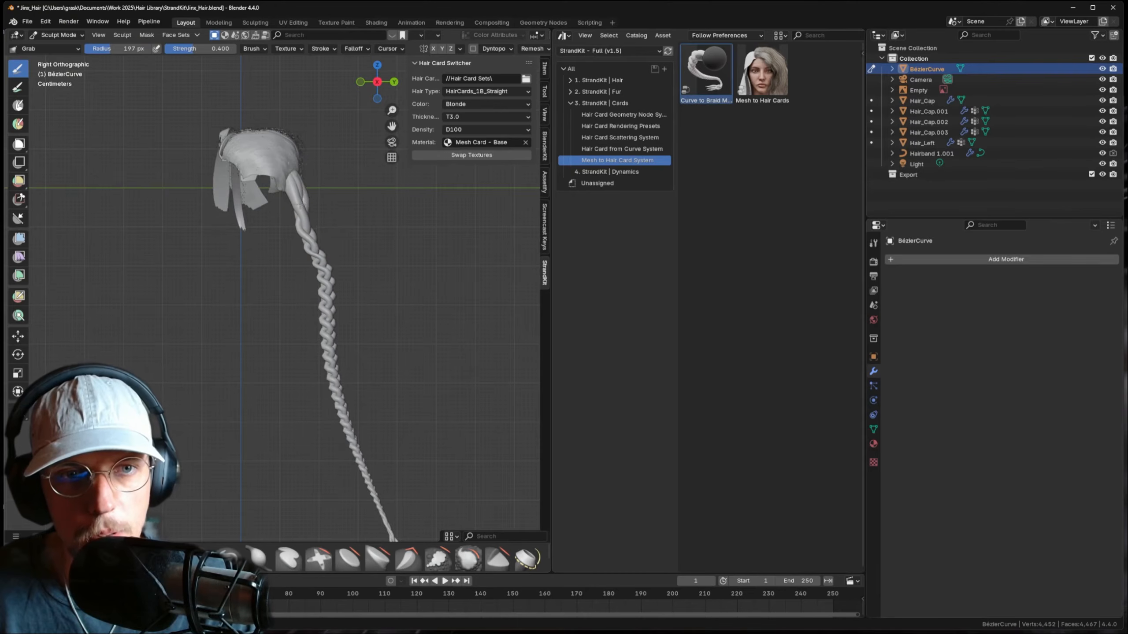
{"action": "key", "text": "f"}
{"action": "left_click", "coordinate": [331, 228]}
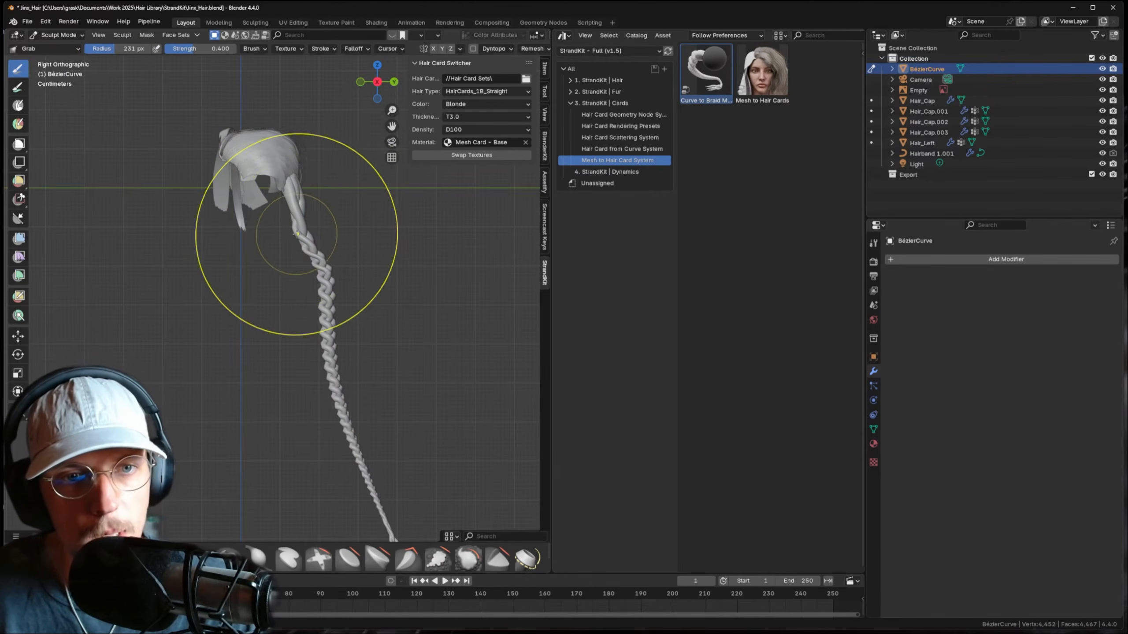
{"action": "key", "text": "f"}
{"action": "left_click", "coordinate": [275, 221]}
- Push the upper braid into the head, nudge its middle left, then isolate the braid
{"action": "left_click_drag", "start_coordinate": [301, 234], "coordinate": [311, 197]}
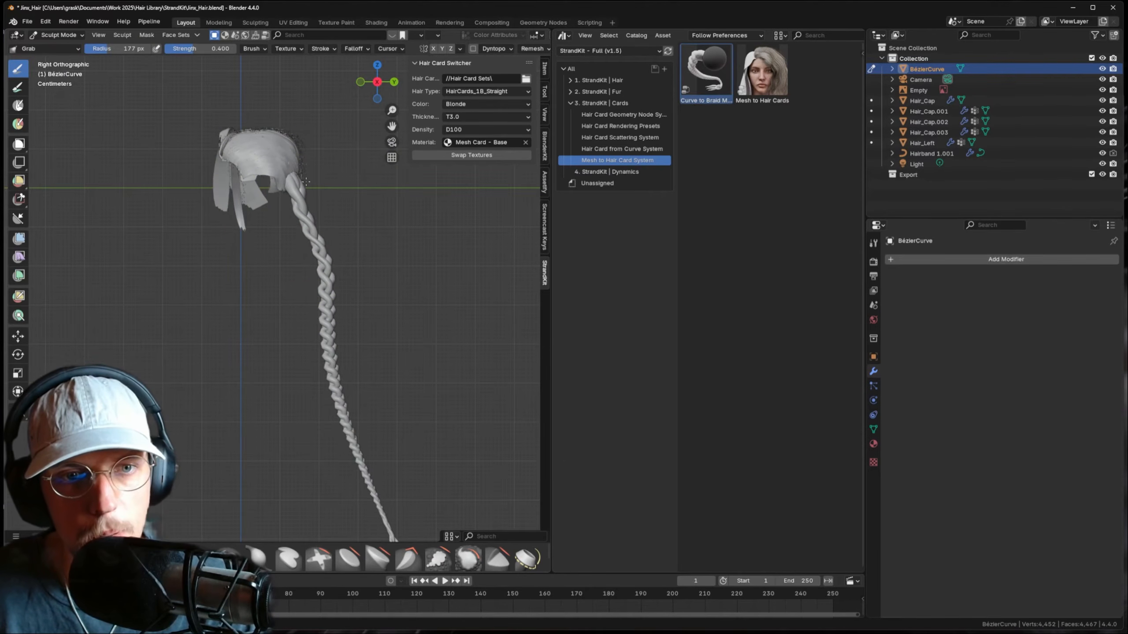
{"action": "left_click_drag", "start_coordinate": [337, 283], "coordinate": [319, 267]}
{"action": "middle_click_drag", "start_coordinate": [352, 339], "coordinate": [347, 271], "text": "shift"}
{"action": "key", "text": "f"}
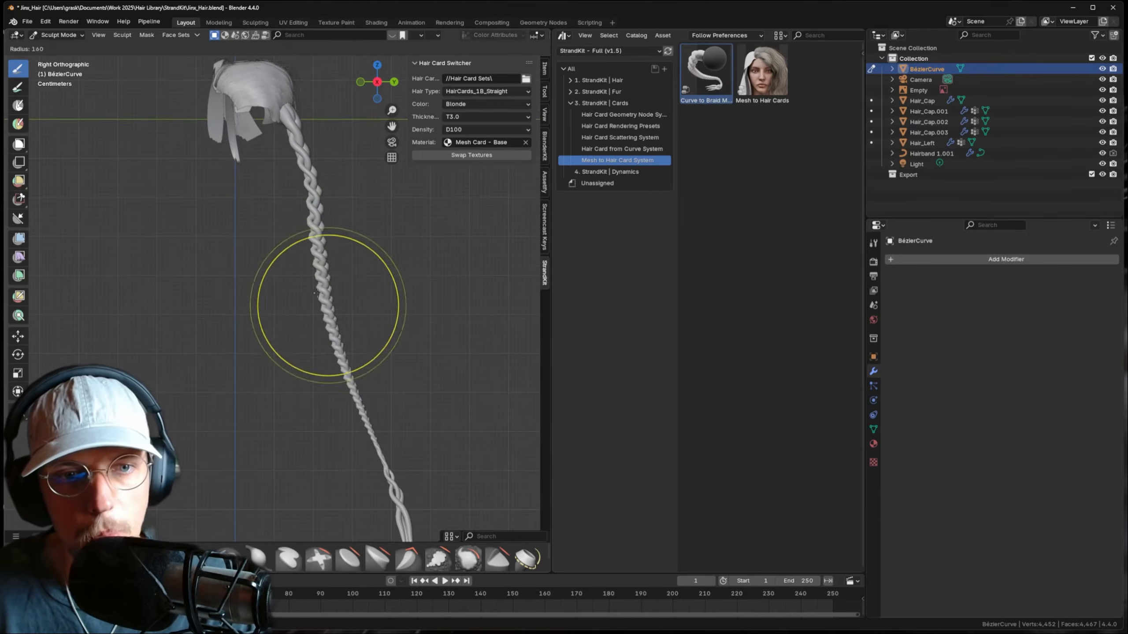
{"action": "left_click", "coordinate": [384, 308]}
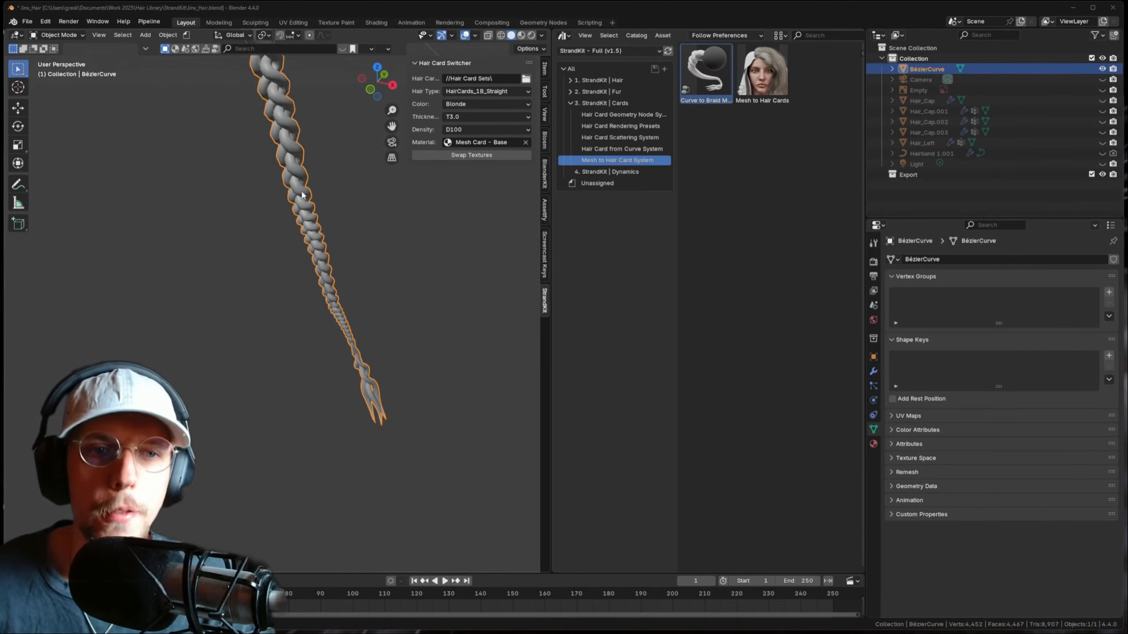
{"action": "mouse_move", "coordinate": [284, 240]}
{"action": "middle_mouse_down"}
{"action": "mouse_move", "coordinate": [301, 254]}
{"action": "mouse_move", "coordinate": [310, 242]}
{"action": "middle_mouse_up"}
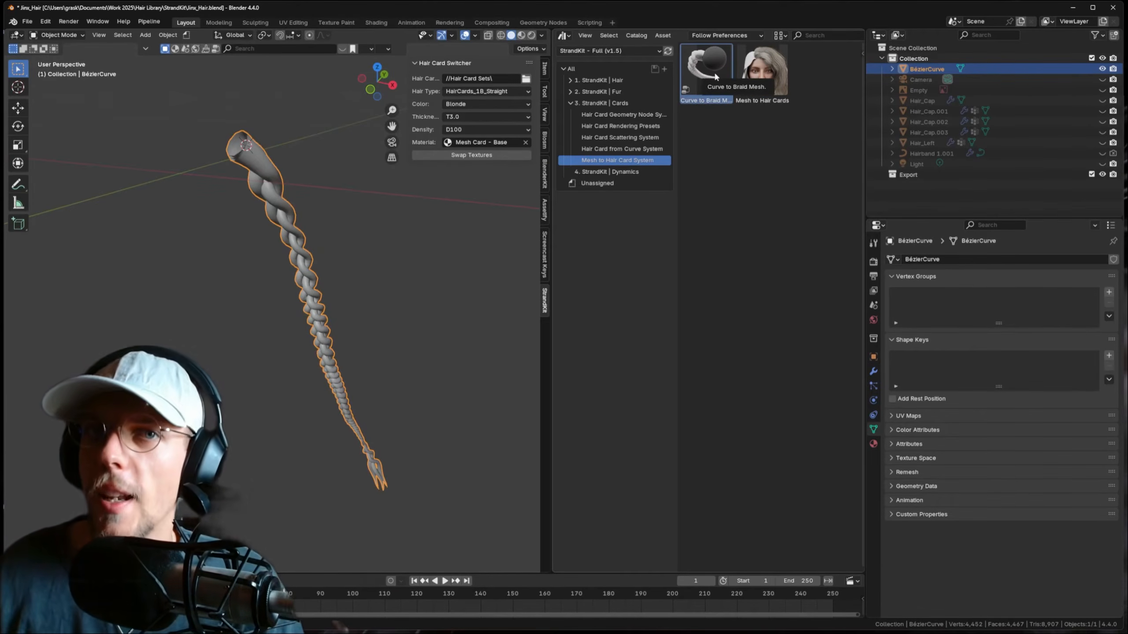
- Apply the Mesh to Hair Cards asset to the braid with Hair_Cap as Scalp Object
{"action": "middle_click_drag", "start_coordinate": [355, 196], "coordinate": [284, 208]}
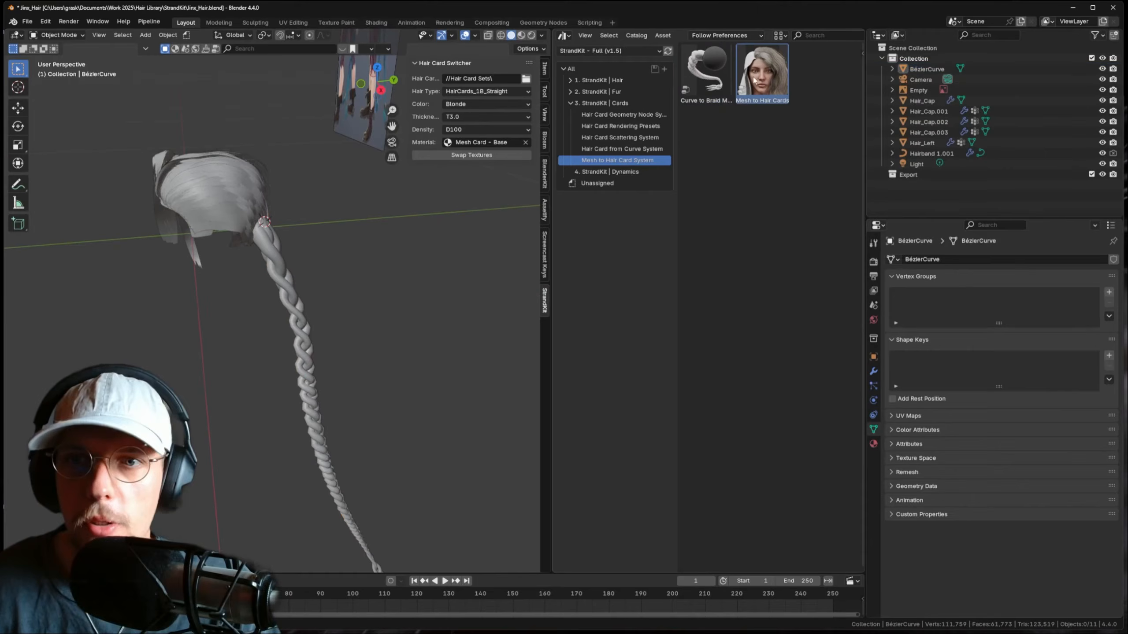
{"action": "left_click_drag", "start_coordinate": [757, 75], "coordinate": [279, 266]}
{"action": "middle_click_drag", "start_coordinate": [279, 267], "coordinate": [329, 270]}
{"action": "left_click", "coordinate": [873, 372]}
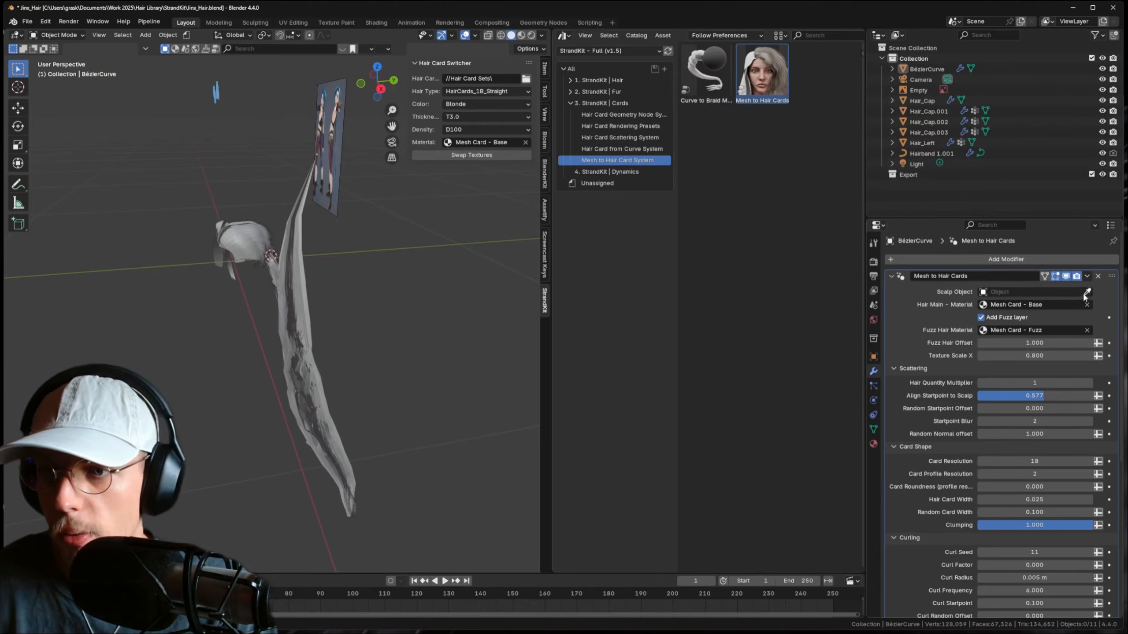
{"action": "left_click", "coordinate": [928, 96]}
{"action": "middle_click_drag", "start_coordinate": [301, 226], "coordinate": [339, 259]}
- Set Card Resolution 151 and Hair Card Width 0.002, then save Jinx_Hair.blend
{"action": "scroll", "coordinate": [888, 394], "scroll_direction": "down", "scroll_amount": 1}
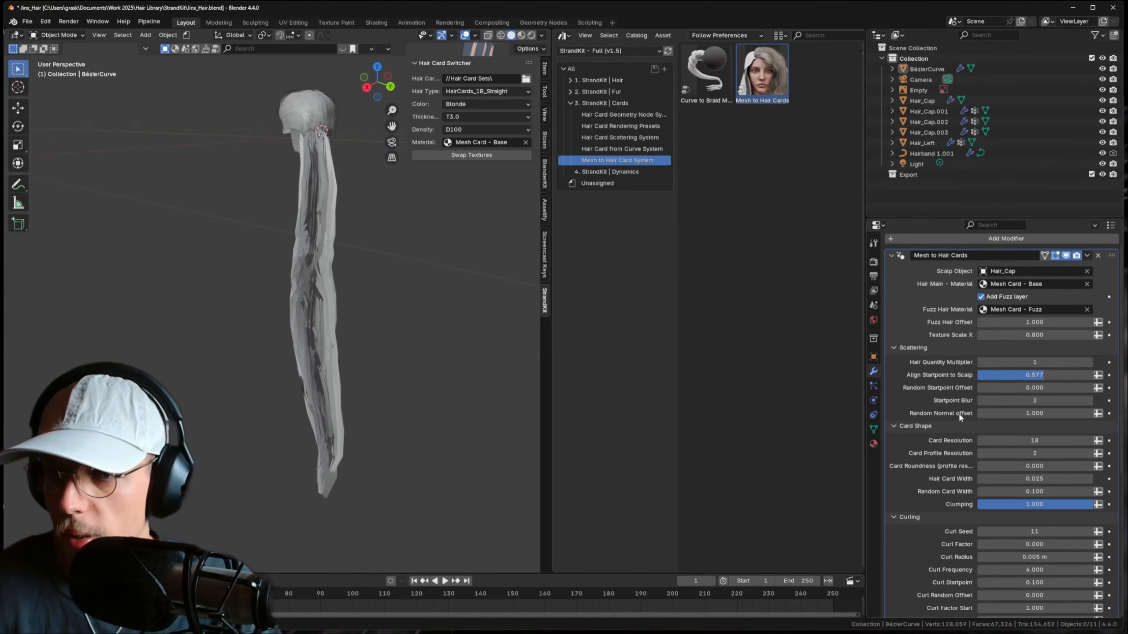
{"action": "scroll", "coordinate": [953, 409], "scroll_direction": "down", "scroll_amount": 2}
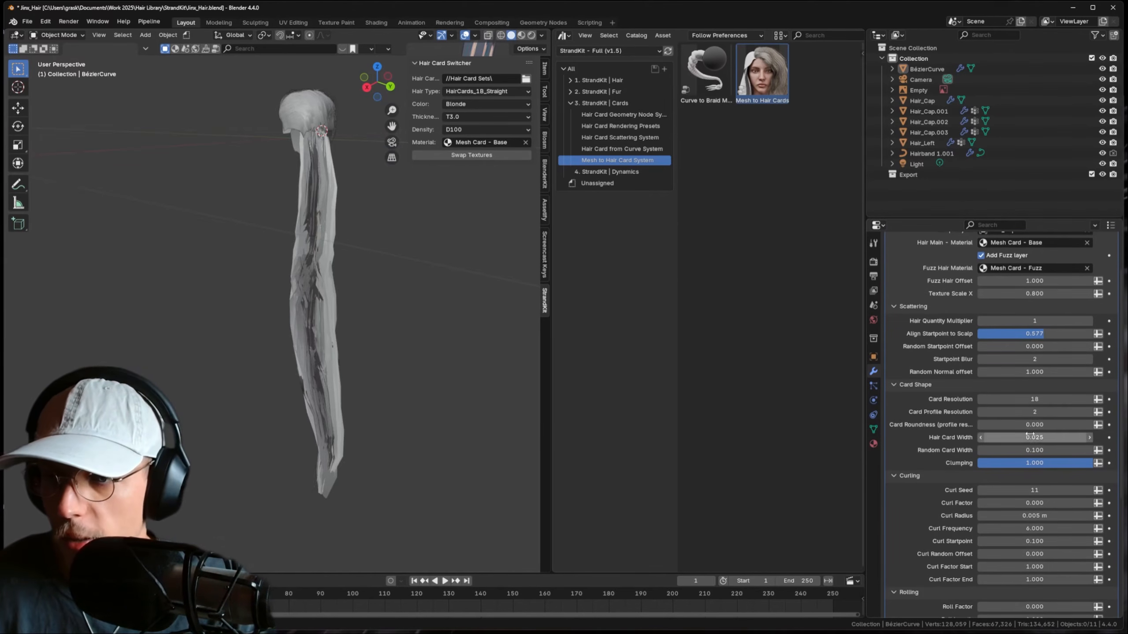
{"action": "left_click_drag", "start_coordinate": [1025, 437], "coordinate": [1004, 436]}
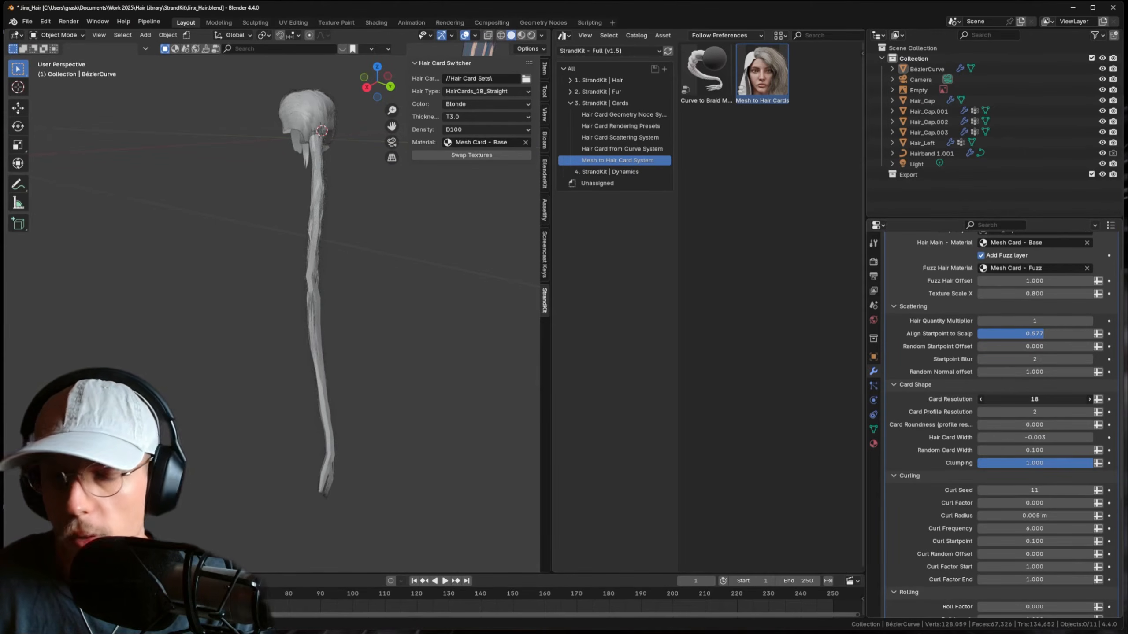
{"action": "left_click_drag", "start_coordinate": [1025, 399], "coordinate": [1066, 399]}
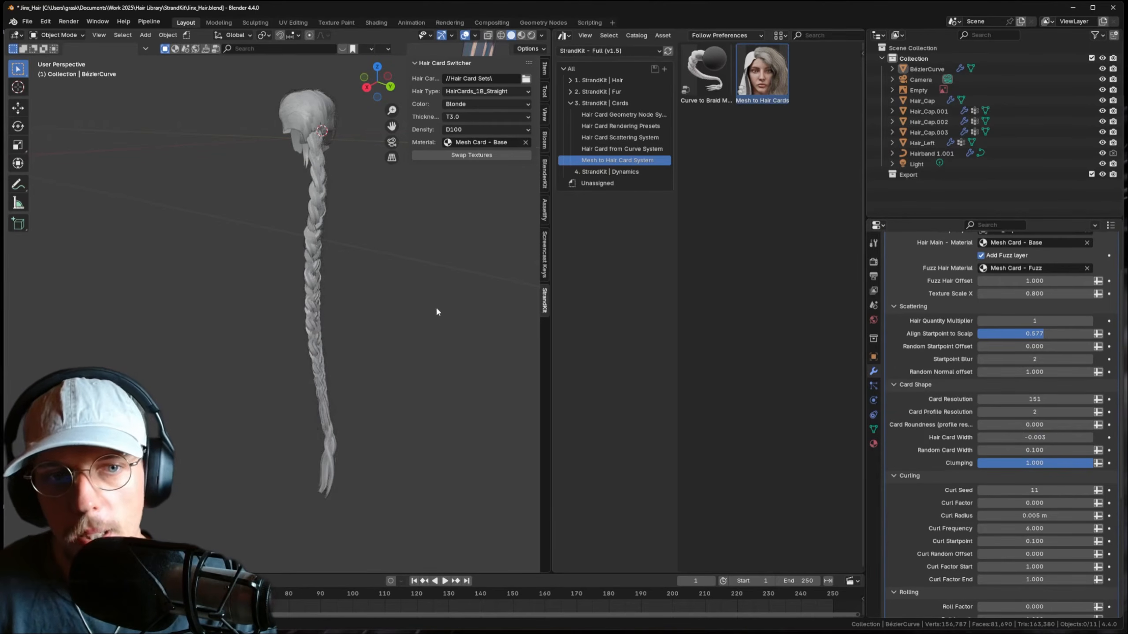
{"action": "middle_click_drag", "start_coordinate": [436, 311], "coordinate": [369, 310]}
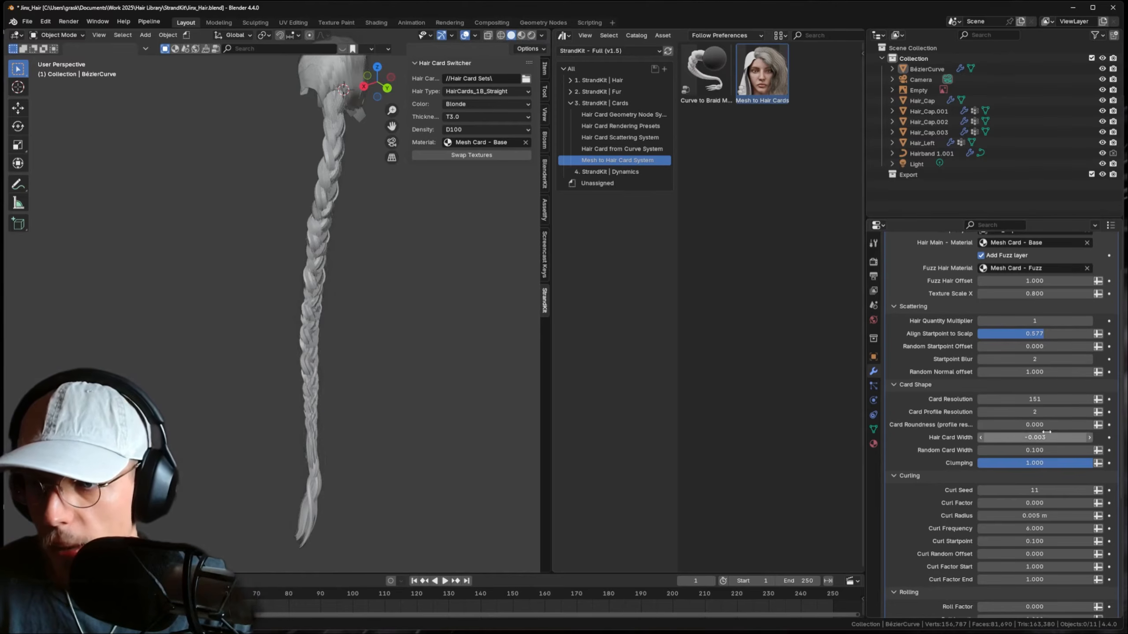
{"action": "mouse_move", "coordinate": [1035, 437]}
{"action": "left_mouse_down"}
{"action": "mouse_move", "coordinate": [1053, 438]}
{"action": "mouse_move", "coordinate": [1041, 438]}
{"action": "left_mouse_up"}
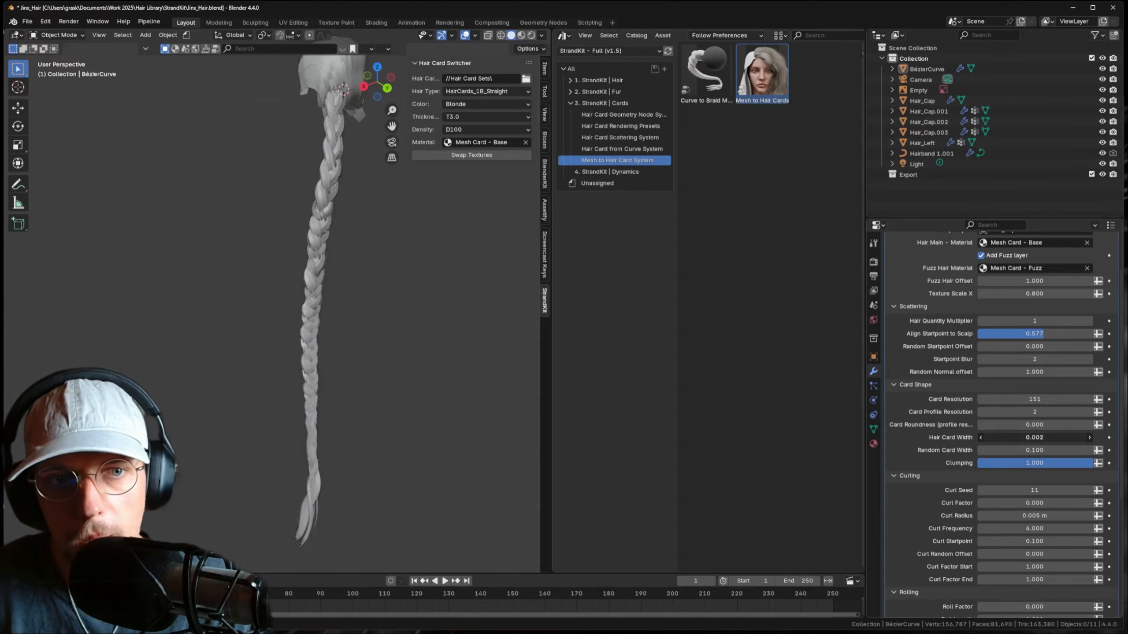
{"action": "middle_click_drag", "start_coordinate": [376, 289], "coordinate": [391, 240]}
{"action": "key", "text": "ctrl+s"}
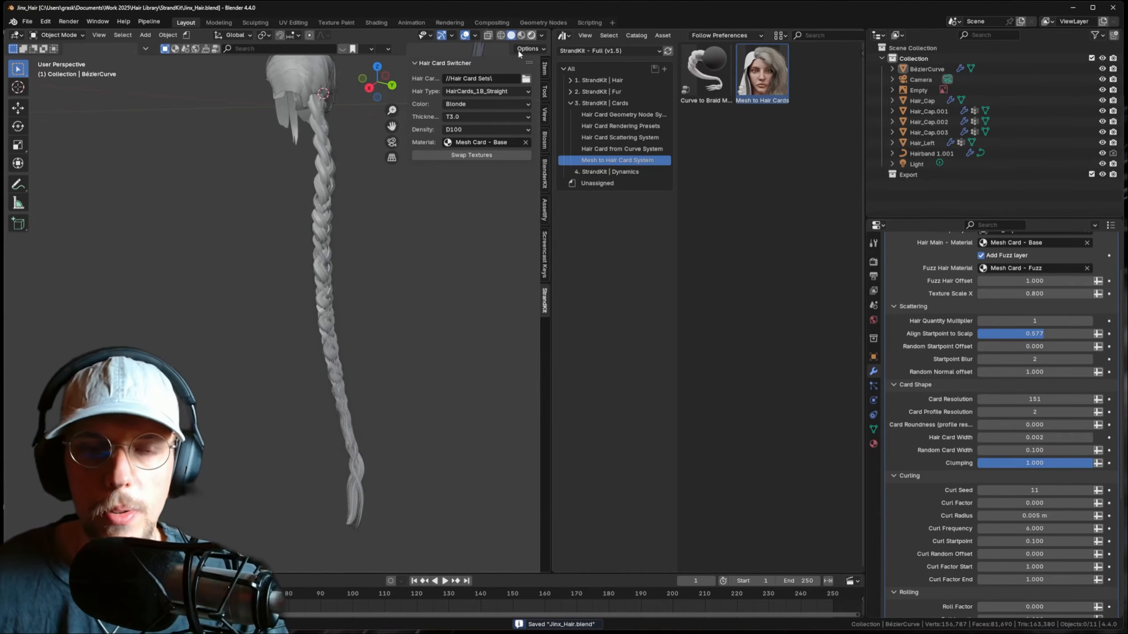
- Preview the braid in Rendered shading, set Hair Card Width 0.001, and save
{"action": "left_click", "coordinate": [531, 36]}
{"action": "mouse_move", "coordinate": [335, 179]}
{"action": "middle_mouse_down"}
{"action": "mouse_move", "coordinate": [351, 216]}
{"action": "mouse_move", "coordinate": [321, 209]}
{"action": "middle_mouse_up"}
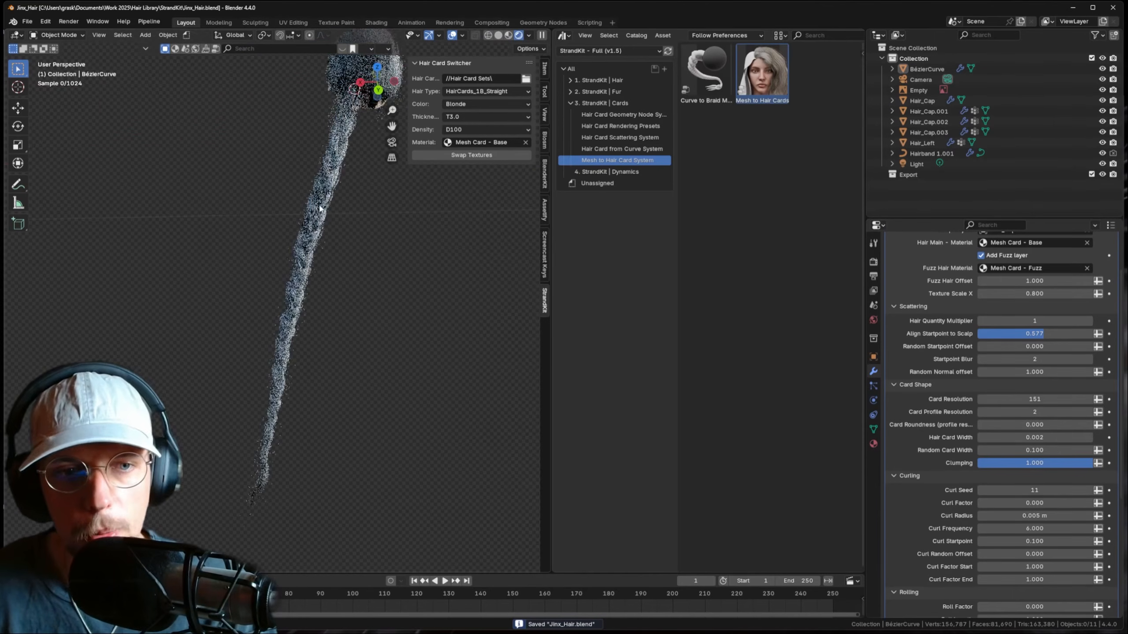
{"action": "scroll", "coordinate": [339, 267], "scroll_direction": "up", "scroll_amount": 4}
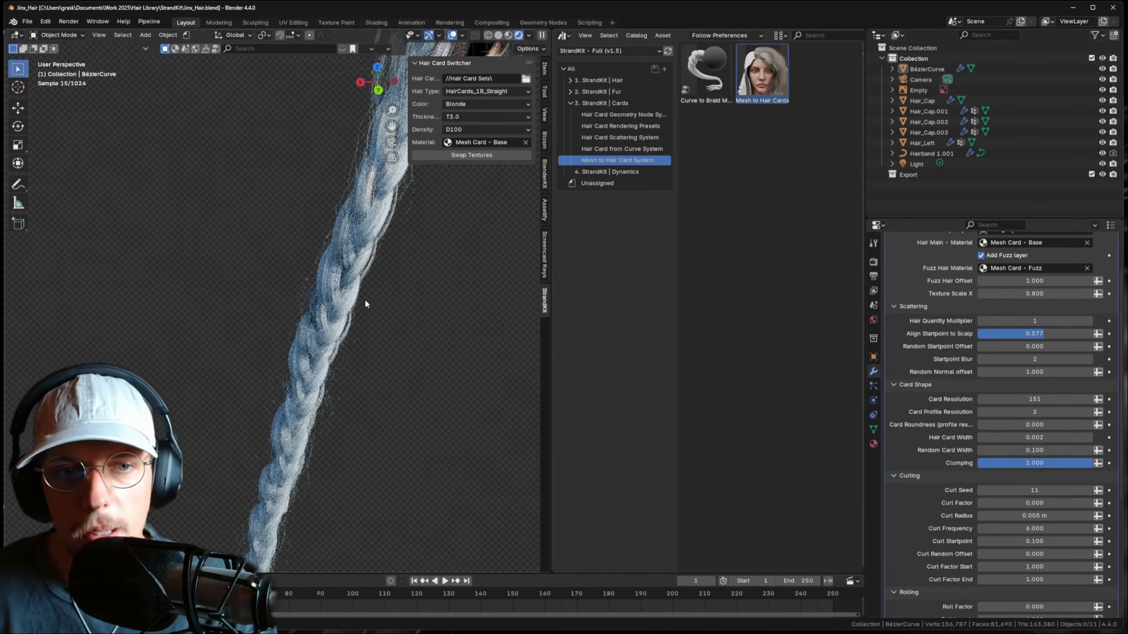
{"action": "middle_click_drag", "start_coordinate": [391, 287], "coordinate": [382, 199], "text": "shift"}
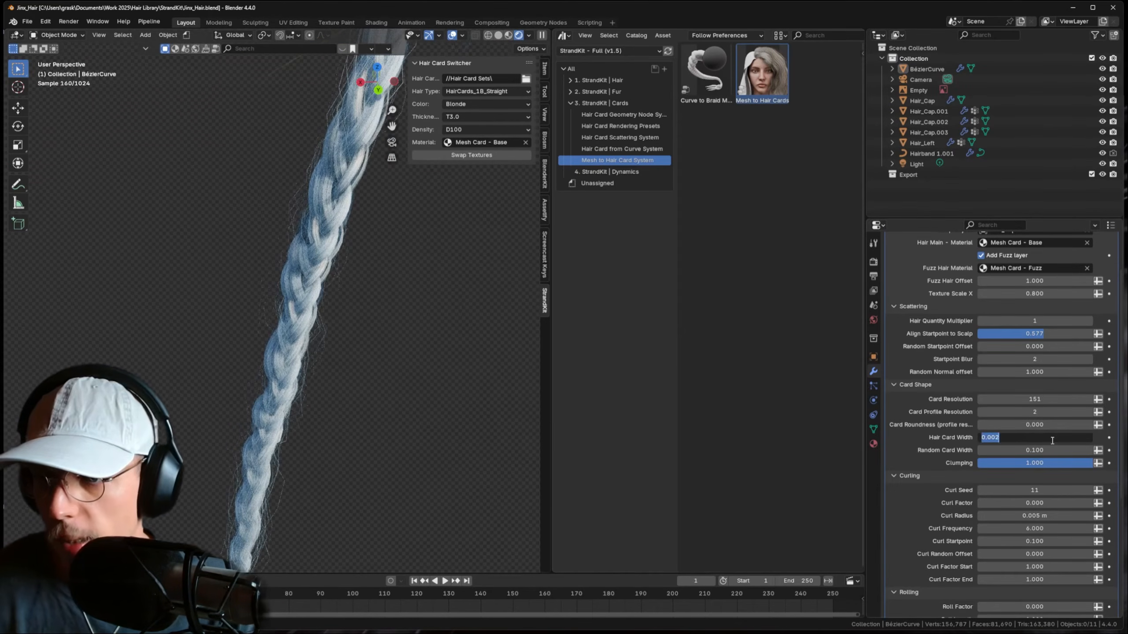
{"action": "key", "text": "Return"}
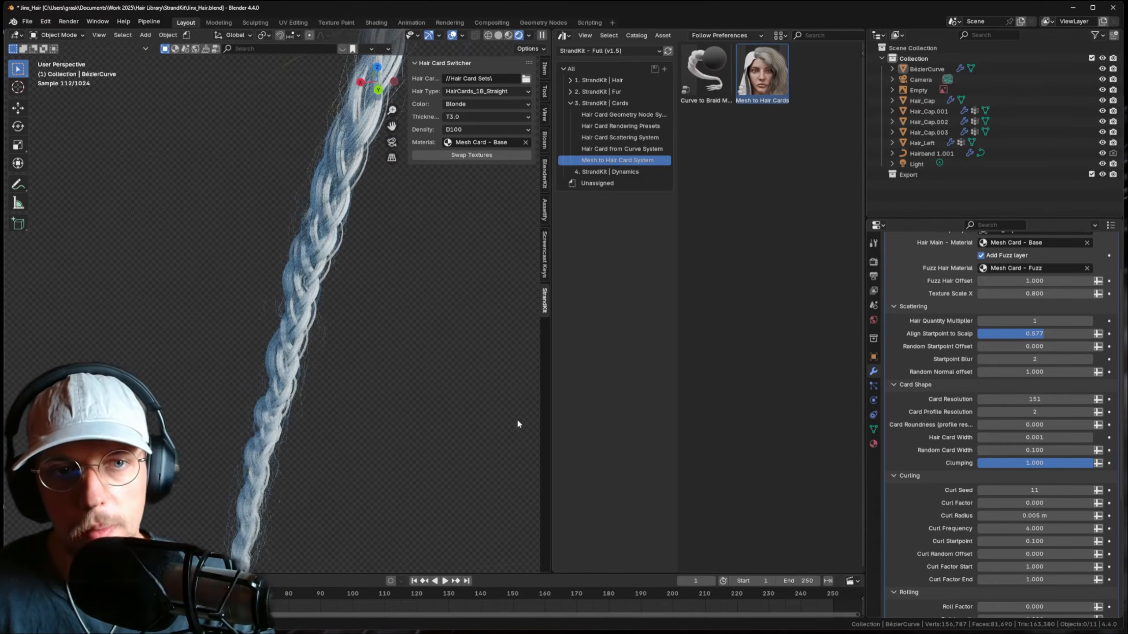
{"action": "scroll", "coordinate": [517, 424], "scroll_direction": "down", "scroll_amount": 4}
{"action": "key", "text": "ctrl+s"}
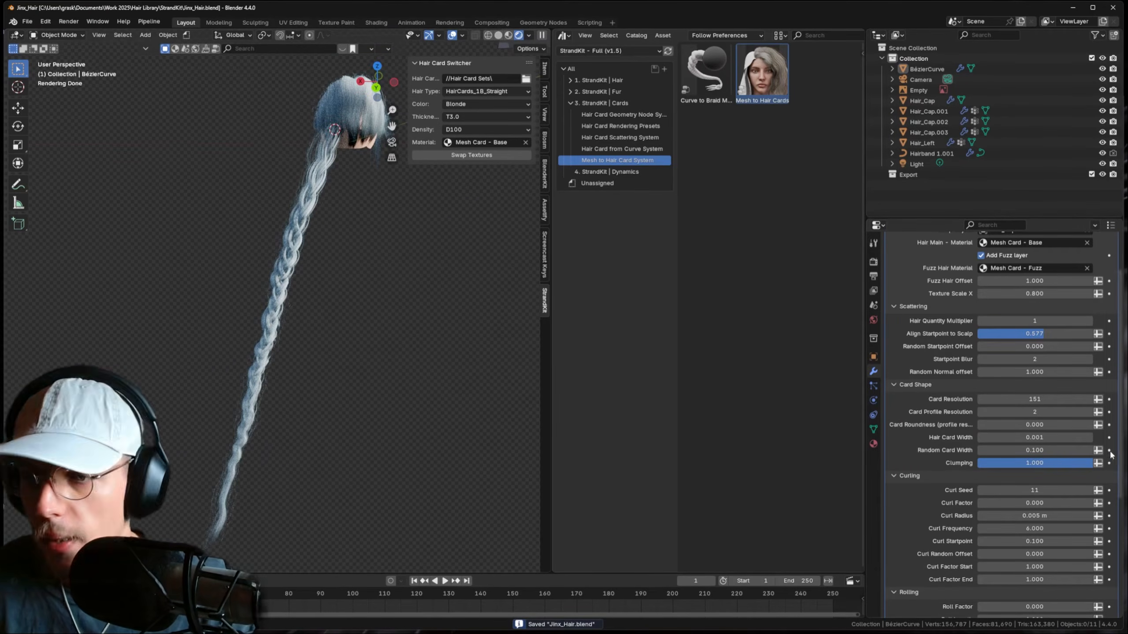
- Raise Card Profile Resolution to 3 and try Card Roundness values 0.050 and 0.015
{"action": "left_click", "coordinate": [1090, 412]}
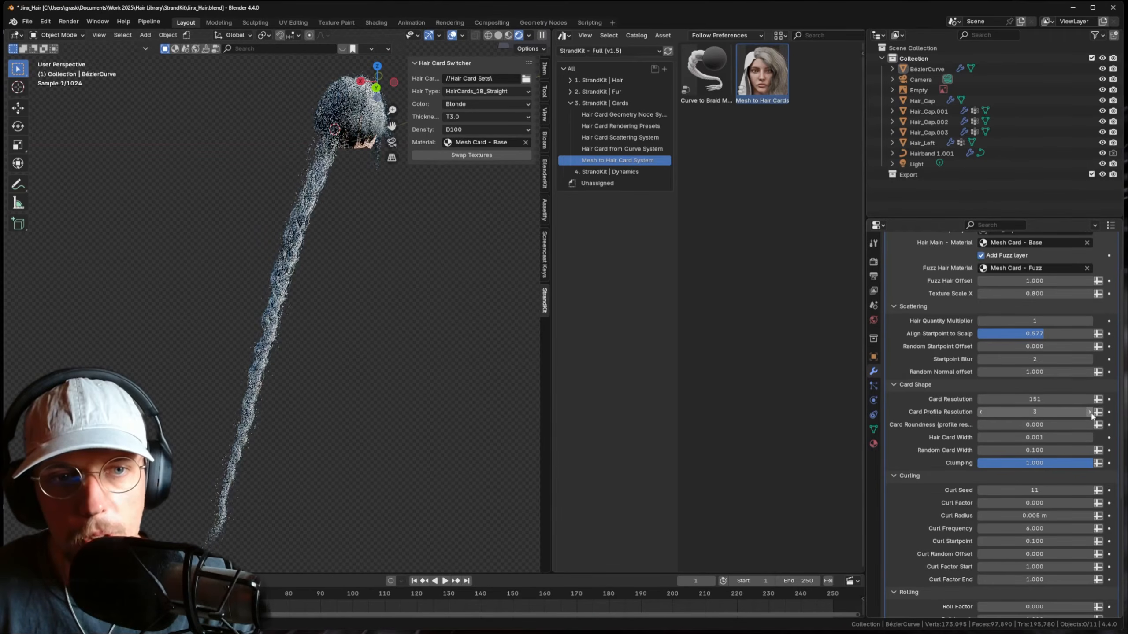
{"action": "left_click", "coordinate": [1069, 424]}
{"action": "type", "text": ".05"}
{"action": "key", "text": "Return"}
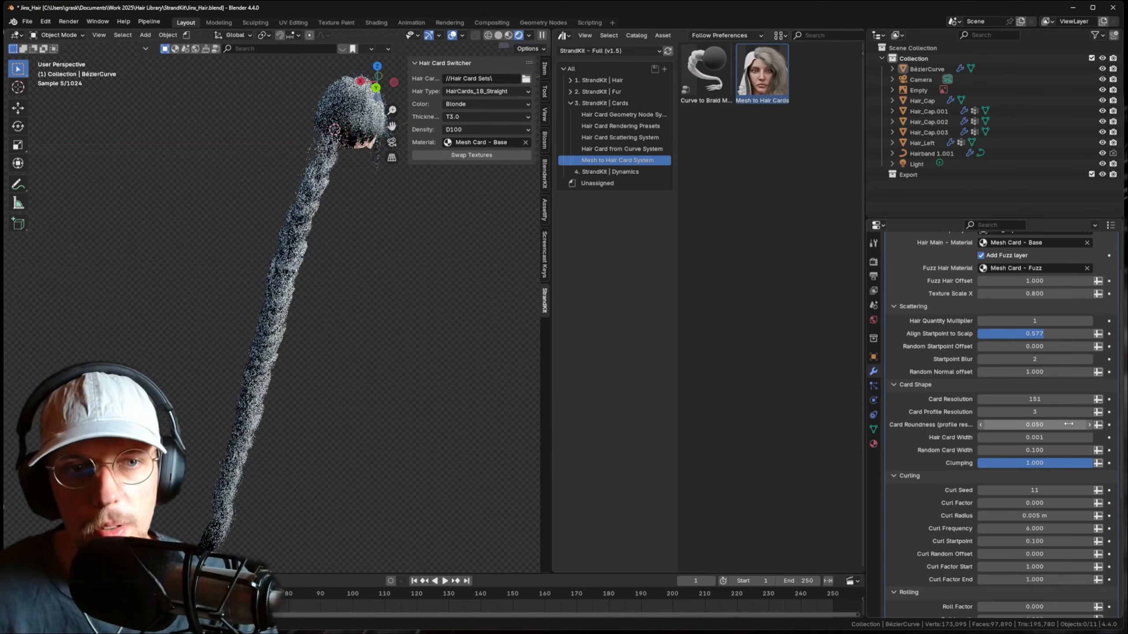
{"action": "type", "text": "15"}
{"action": "key", "text": "Return"}
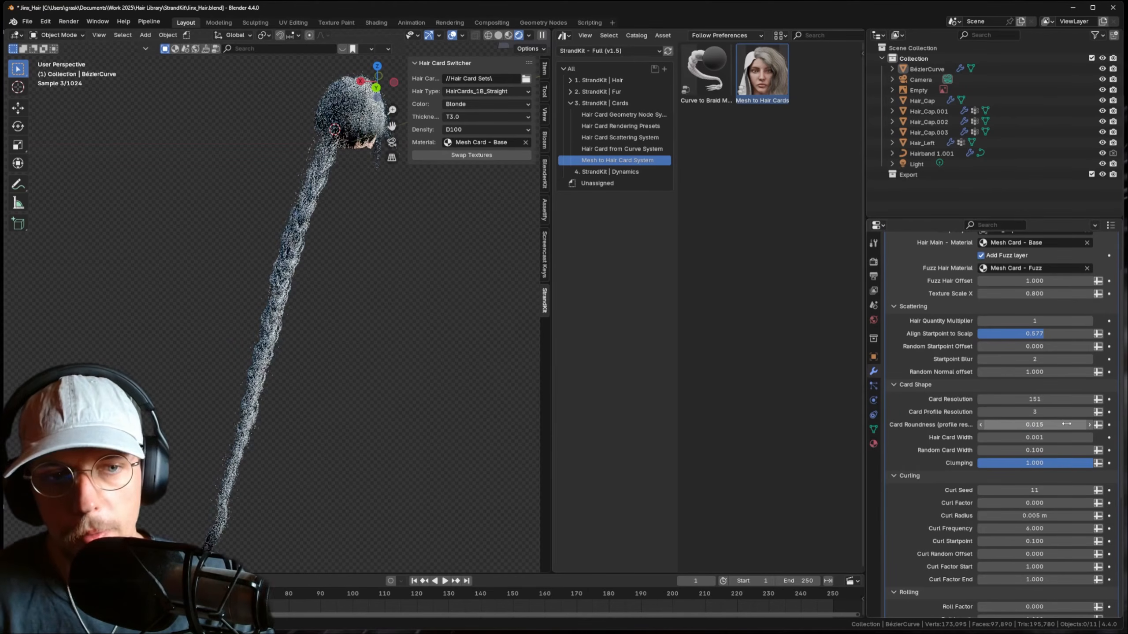
{"action": "scroll", "coordinate": [337, 240], "scroll_direction": "up", "scroll_amount": 5}
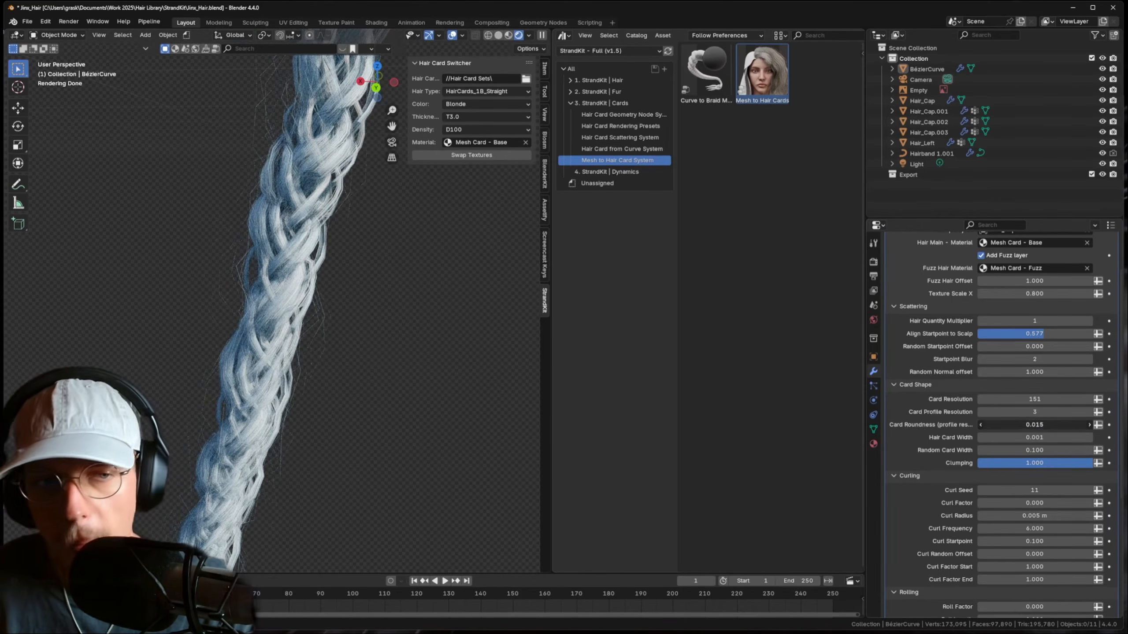
{"action": "left_click_drag", "start_coordinate": [1034, 425], "coordinate": [1034, 425]}
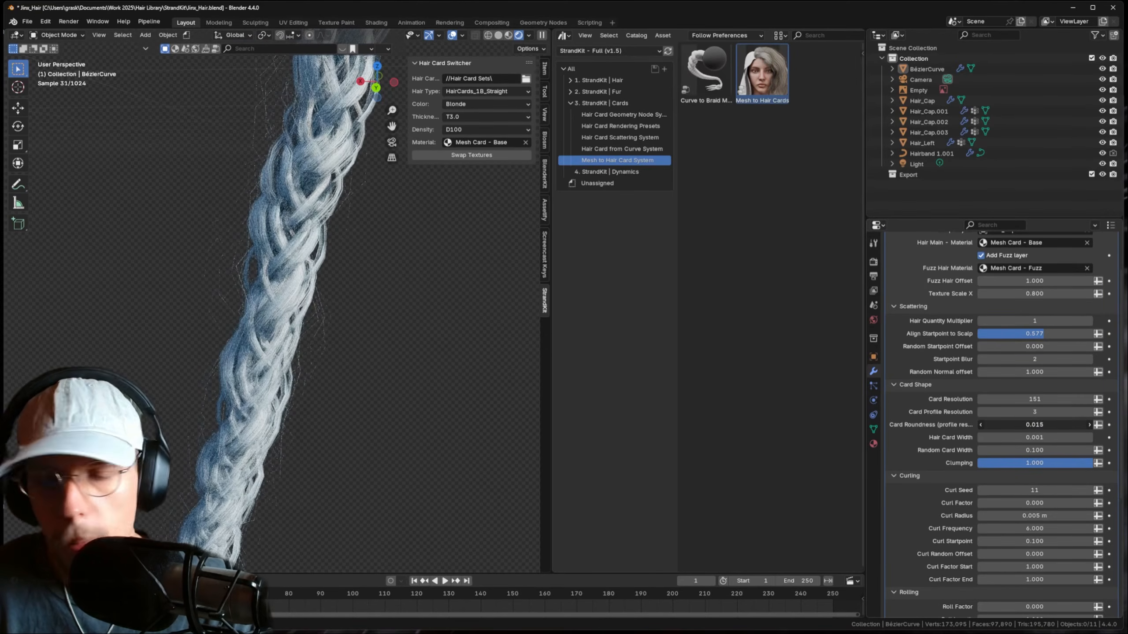
{"action": "mouse_move", "coordinate": [1034, 437]}
{"action": "left_mouse_down"}
{"action": "mouse_move", "coordinate": [1044, 437]}
{"action": "mouse_move", "coordinate": [1033, 438]}
{"action": "left_mouse_up"}
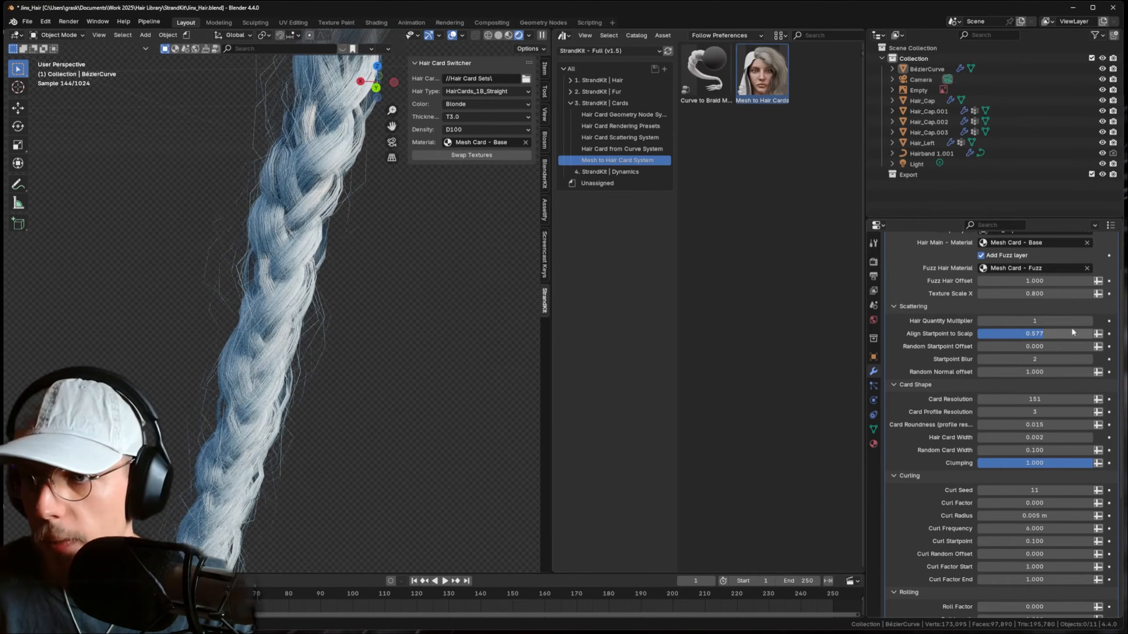
- Test Hair Quantity Multiplier values 2 and 0, settle on 1, and save
{"action": "left_click", "coordinate": [1090, 321]}
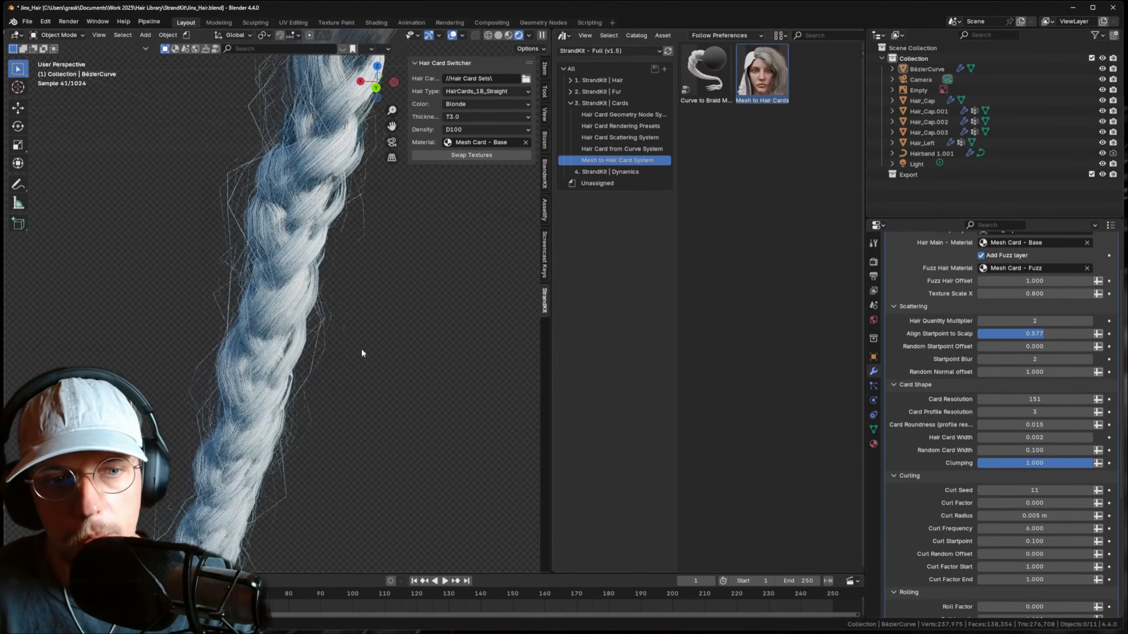
{"action": "scroll", "coordinate": [361, 347], "scroll_direction": "down", "scroll_amount": 5}
{"action": "scroll", "coordinate": [368, 348], "scroll_direction": "up", "scroll_amount": 3}
{"action": "left_click", "coordinate": [980, 321]}
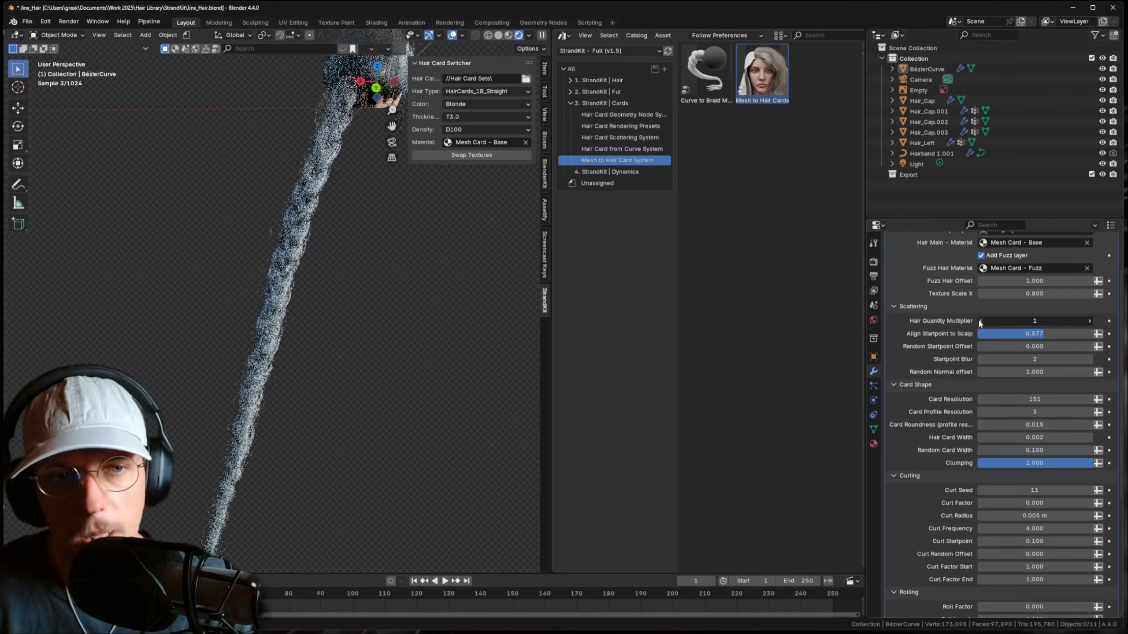
{"action": "left_click", "coordinate": [980, 321]}
{"action": "left_click", "coordinate": [1090, 321]}
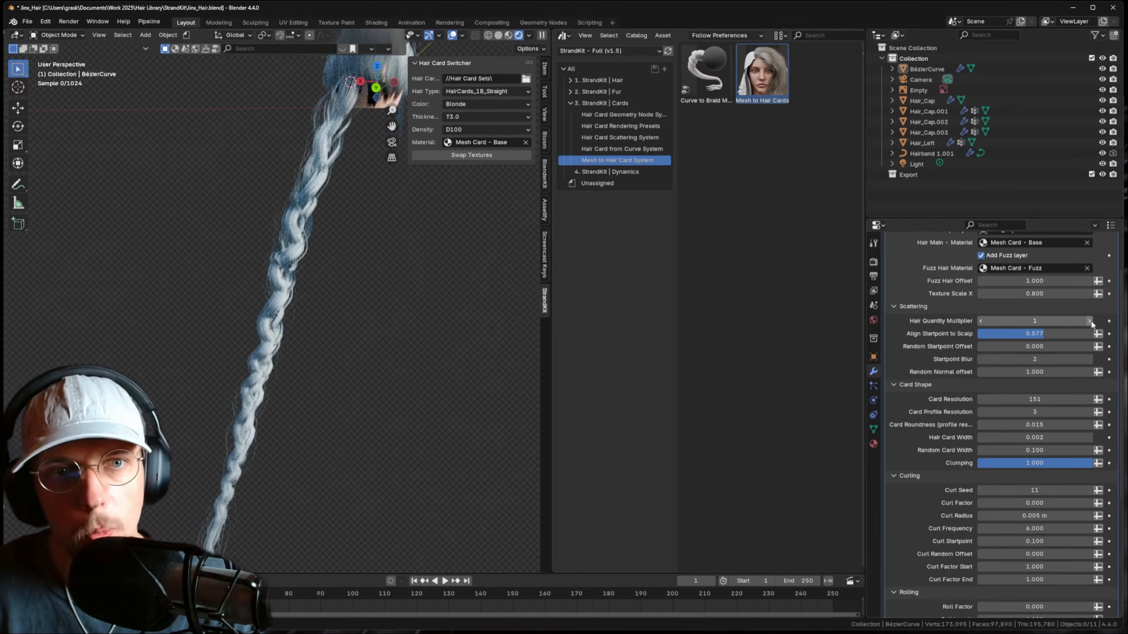
{"action": "key", "text": "ctrl+s"}
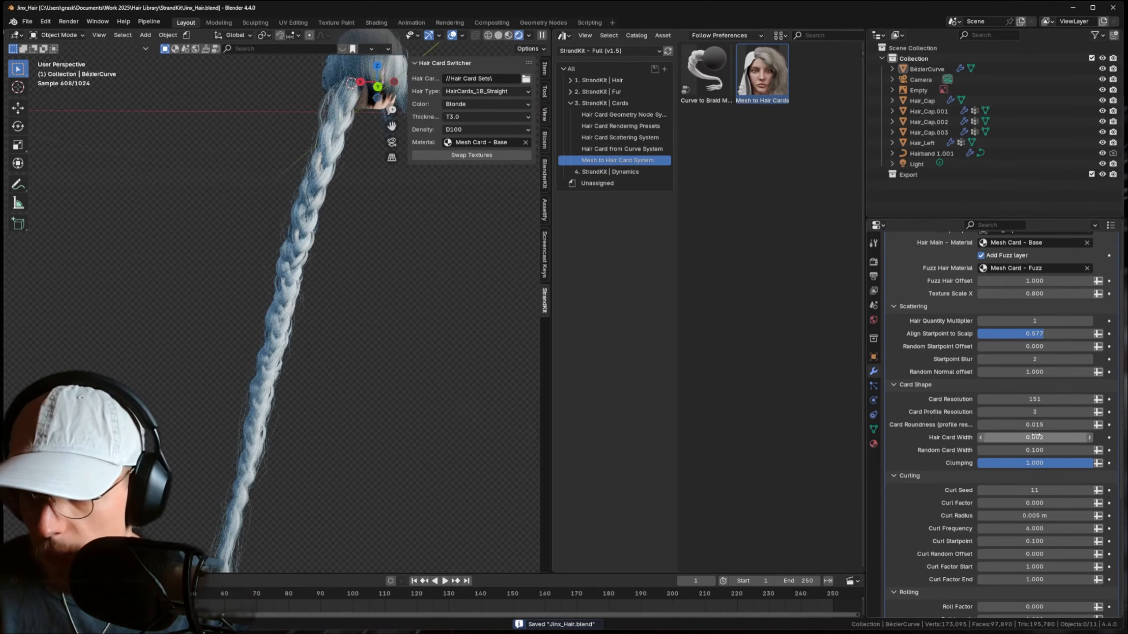
- Set Card Roundness to -0.024 and check the braid from front, side and back
{"action": "left_click_drag", "start_coordinate": [1034, 425], "coordinate": [1003, 424]}
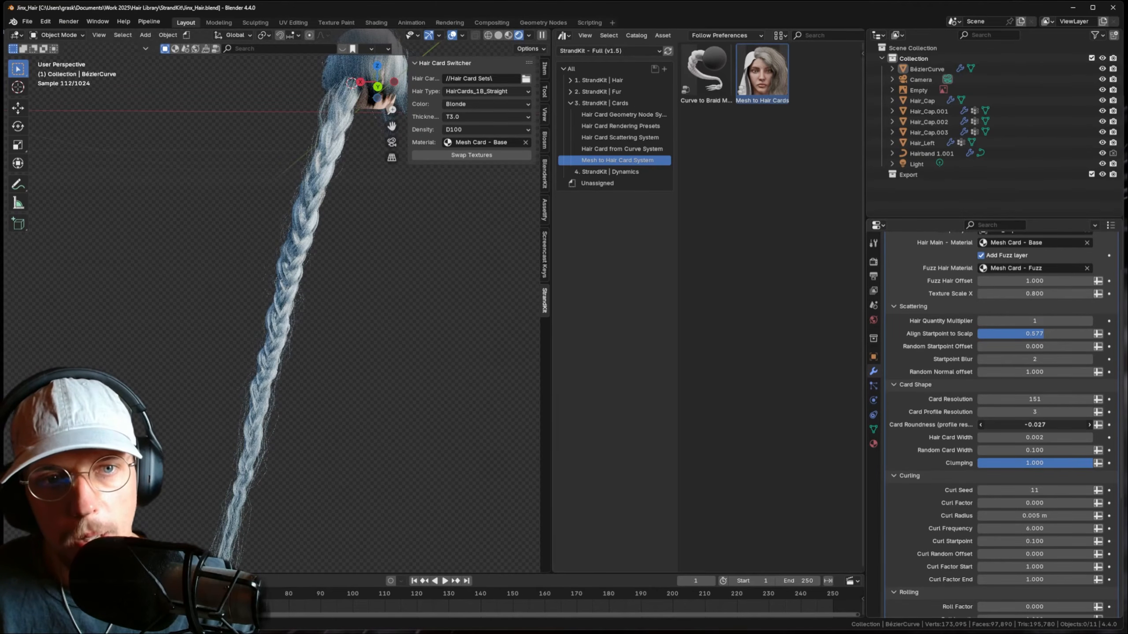
{"action": "left_click_drag", "start_coordinate": [1003, 425], "coordinate": [1004, 424]}
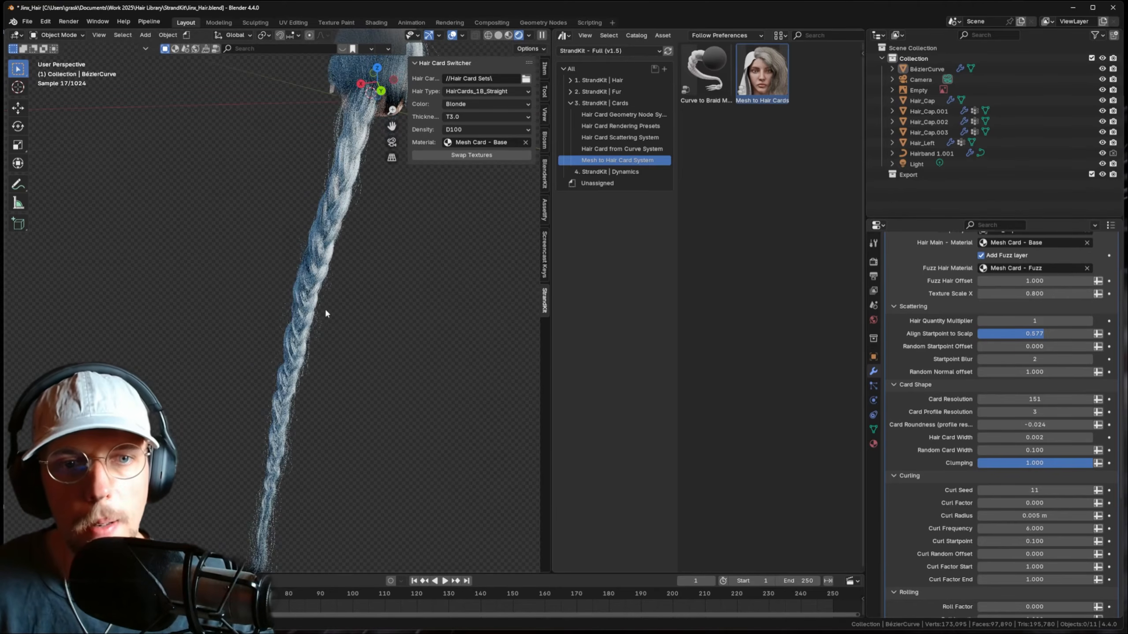
{"action": "key", "text": "KP_1"}
{"action": "key", "text": "KP_3"}
{"action": "key", "text": "ctrl+KP_1"}
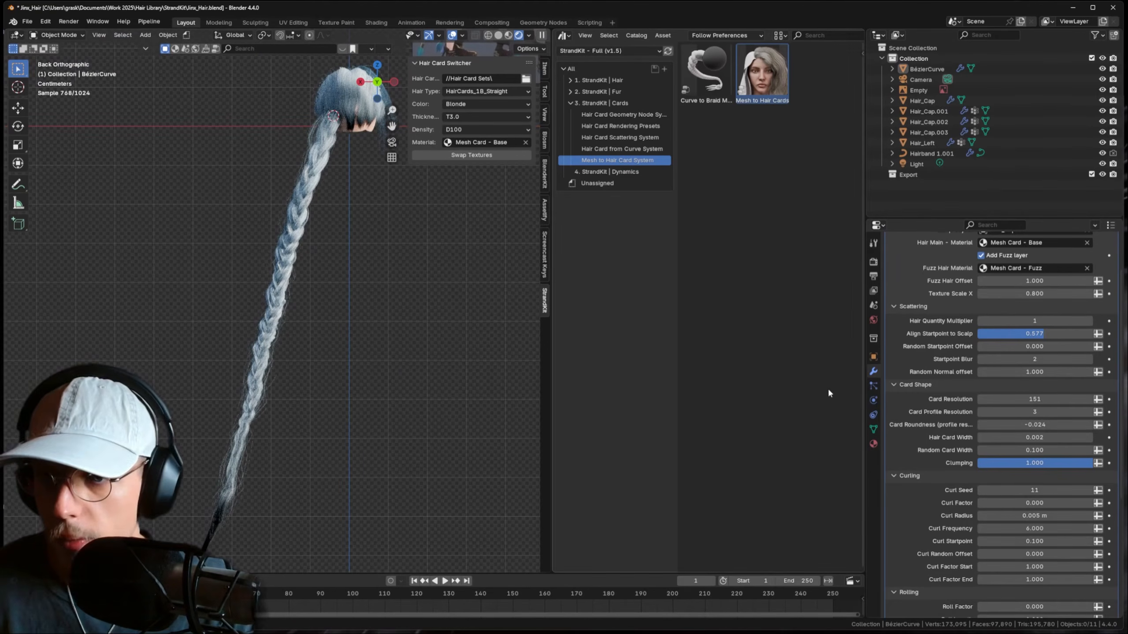
{"action": "left_click", "coordinate": [874, 262]}
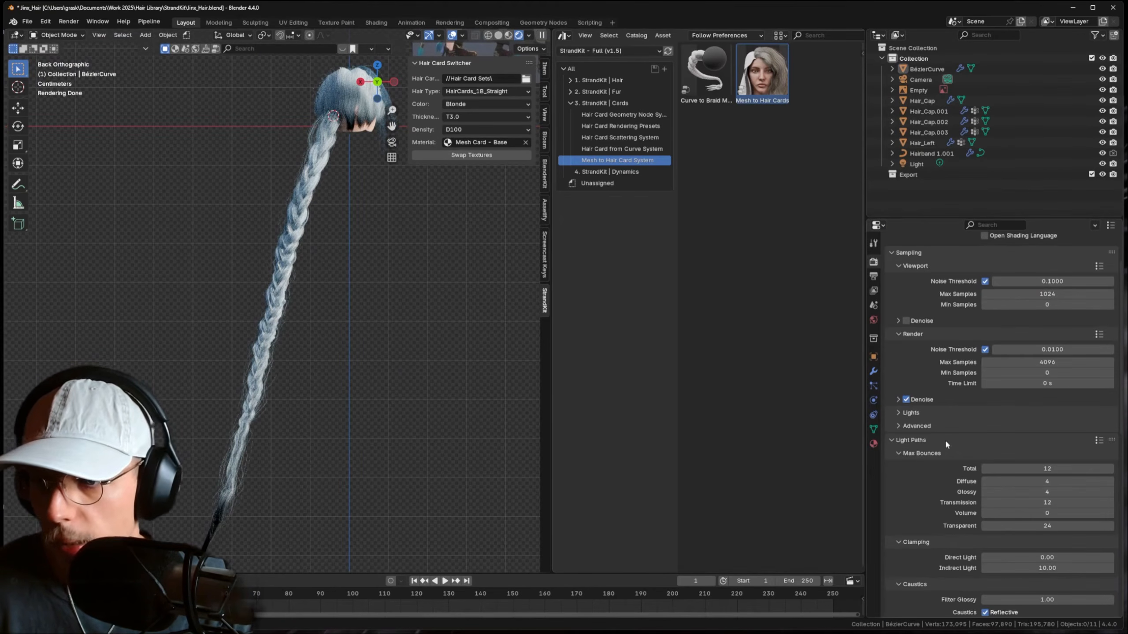
- Set transparent light bounces to 32 and put the braid curve into Sculpt Mode
{"action": "key", "text": "Return"}
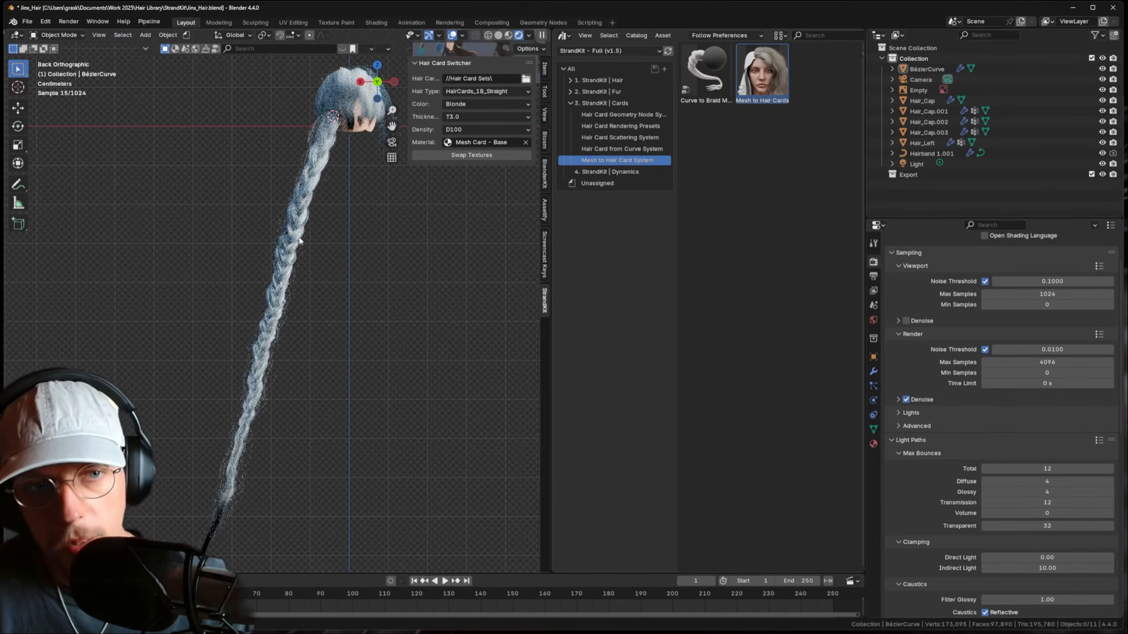
{"action": "key", "text": "KP_Decimal"}
{"action": "left_click", "coordinate": [276, 237]}
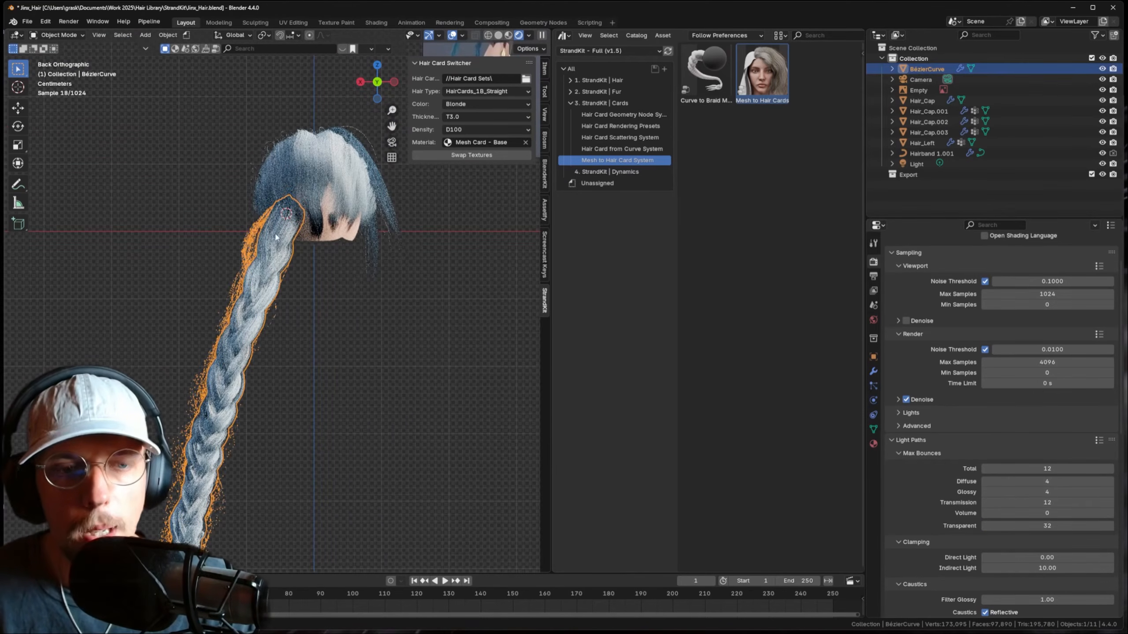
{"action": "left_click", "coordinate": [63, 35]}
{"action": "left_click", "coordinate": [54, 72]}
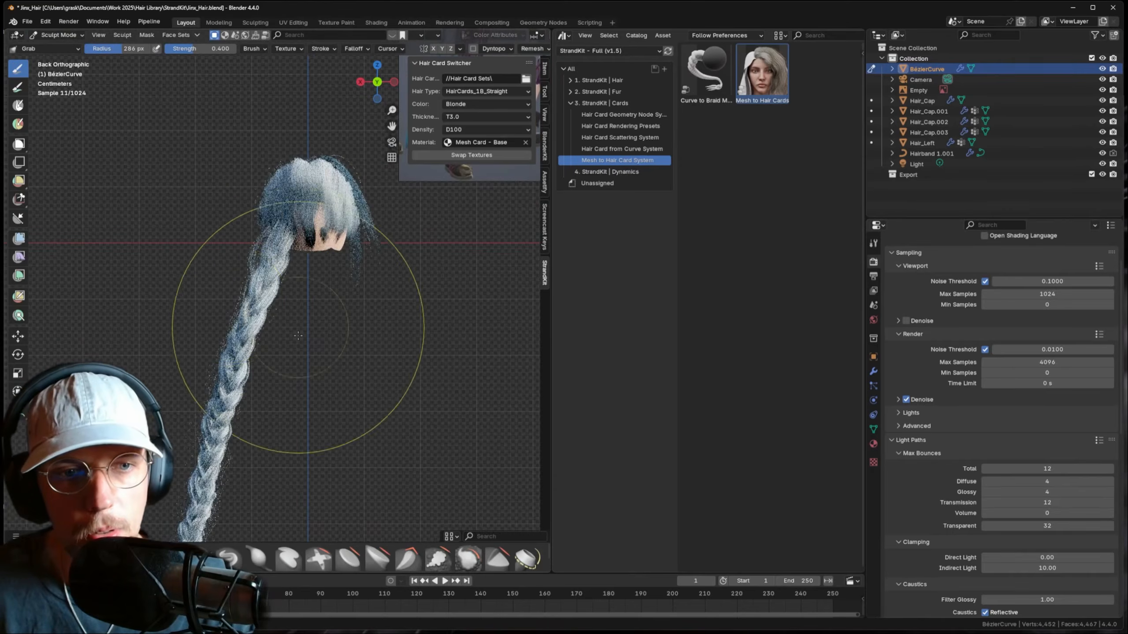
- Grab-sculpt the braid's upper and middle sections to the right, then the upper part left
{"action": "key", "text": "f"}
{"action": "left_click", "coordinate": [355, 306]}
{"action": "left_click_drag", "start_coordinate": [265, 310], "coordinate": [299, 317]}
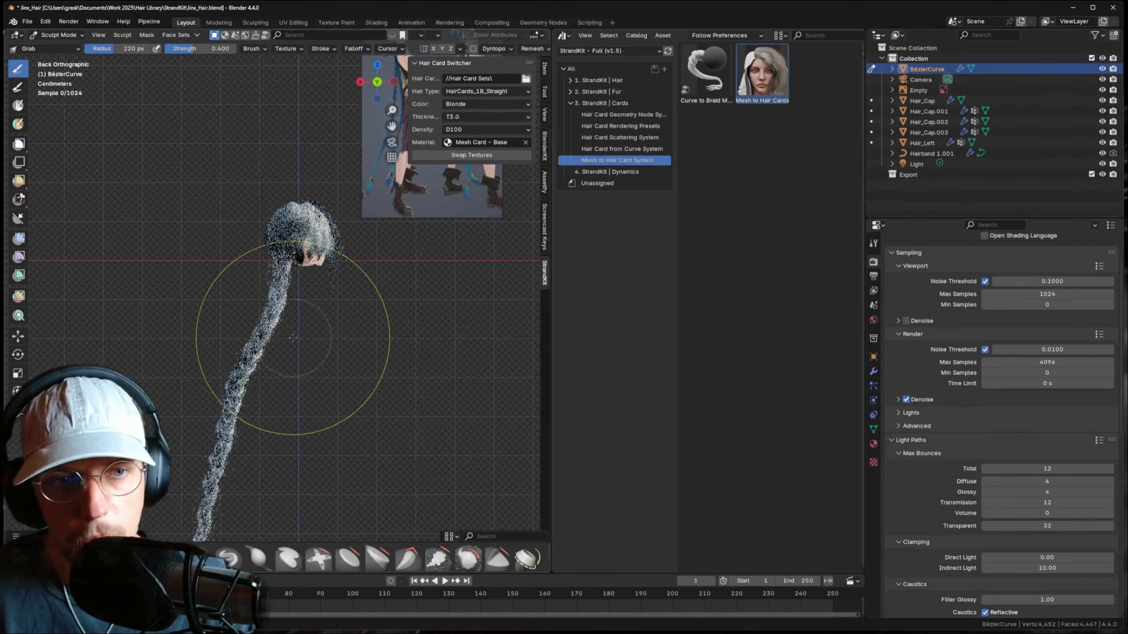
{"action": "scroll", "coordinate": [265, 355], "scroll_direction": "down", "scroll_amount": 1}
{"action": "key", "text": "f"}
{"action": "left_click", "coordinate": [301, 357]}
{"action": "left_click_drag", "start_coordinate": [235, 342], "coordinate": [265, 353]}
{"action": "left_click_drag", "start_coordinate": [251, 394], "coordinate": [275, 403]}
{"action": "middle_click_drag", "start_coordinate": [289, 355], "coordinate": [285, 324], "text": "shift"}
{"action": "key", "text": "f"}
{"action": "left_click", "coordinate": [288, 277]}
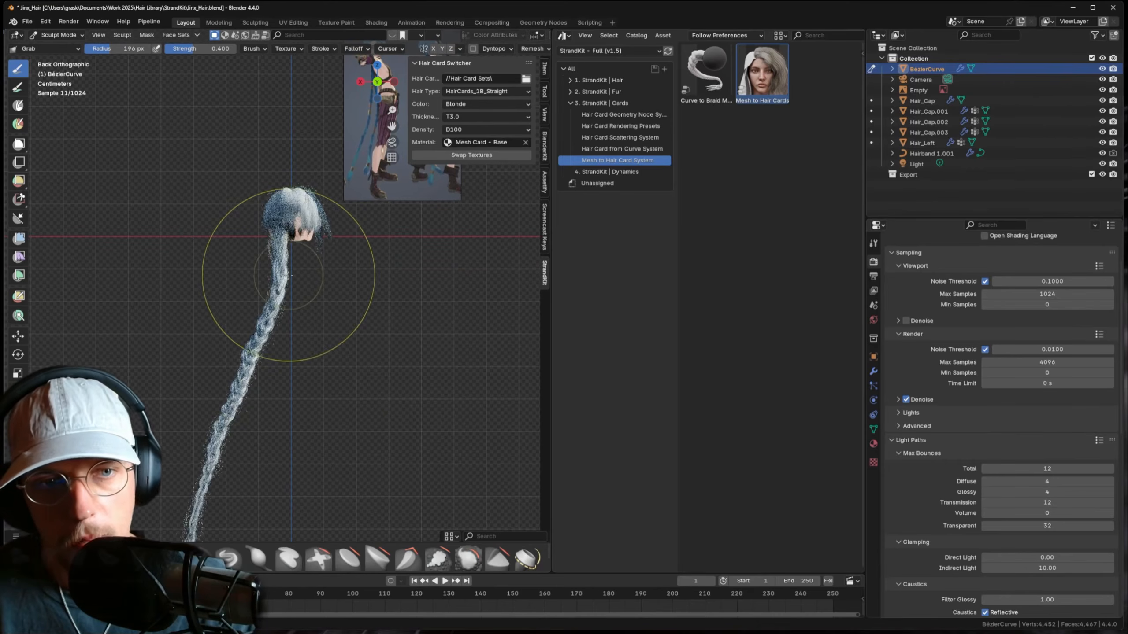
{"action": "left_click_drag", "start_coordinate": [284, 272], "coordinate": [277, 277]}
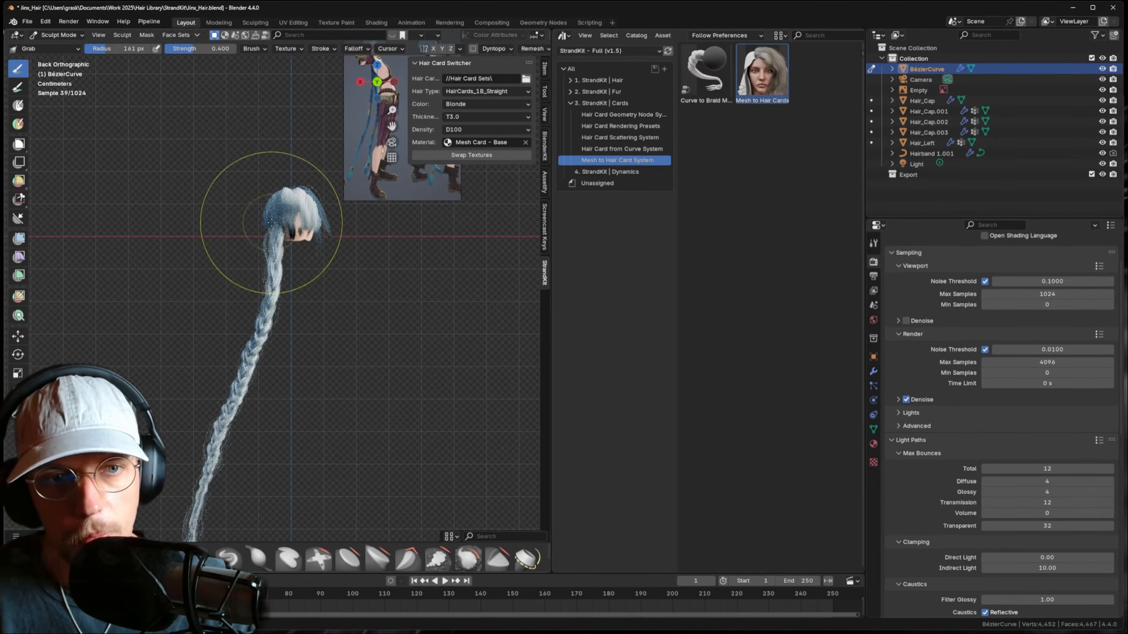
- Shrink the brush to a 161 px radius and frame the whole braid down to its tip
{"action": "scroll", "coordinate": [286, 216], "scroll_direction": "up", "scroll_amount": 3}
{"action": "key", "text": "f"}
{"action": "left_click", "coordinate": [302, 186]}
{"action": "middle_click_drag", "start_coordinate": [303, 186], "coordinate": [306, 267], "text": "shift"}
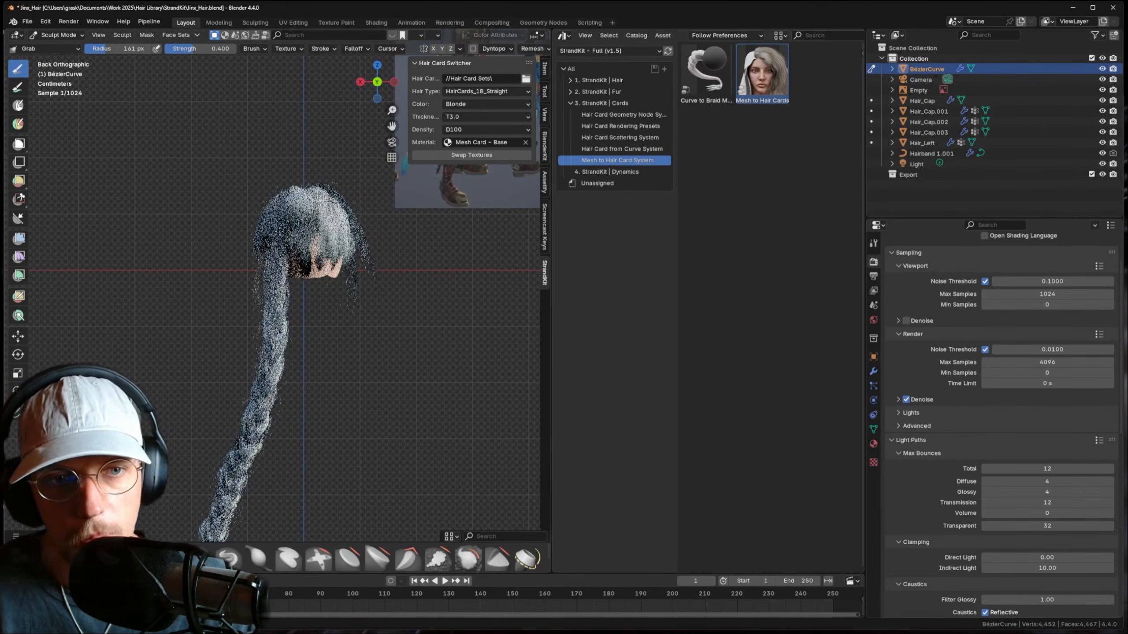
{"action": "scroll", "coordinate": [285, 292], "scroll_direction": "down", "scroll_amount": 2}
{"action": "middle_click_drag", "start_coordinate": [286, 385], "coordinate": [345, 231], "text": "shift"}
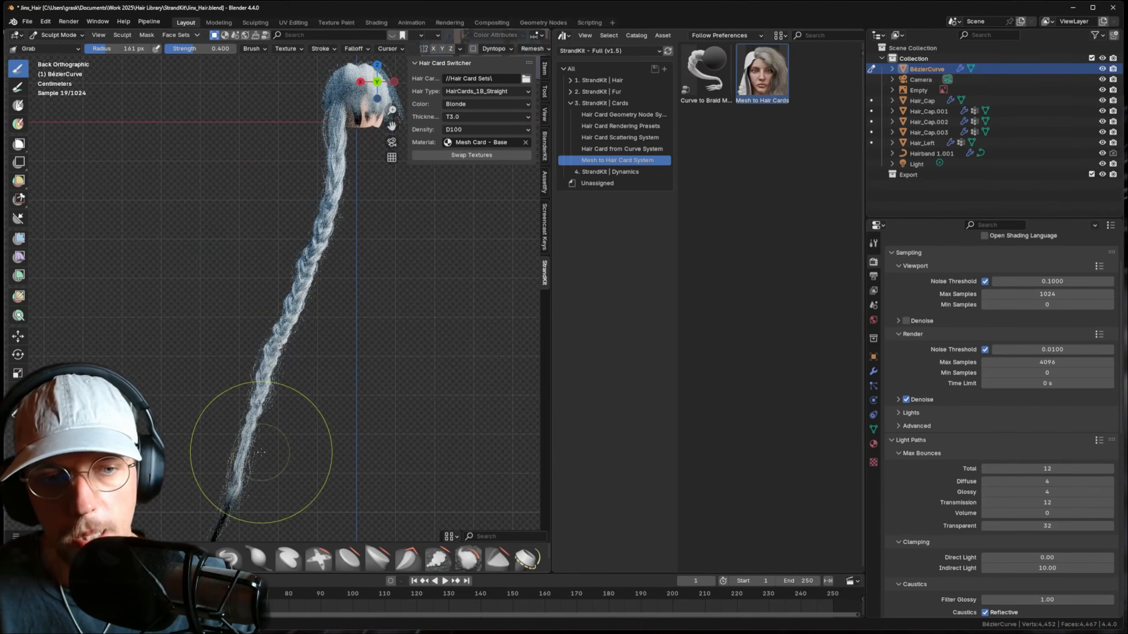
{"action": "middle_click_drag", "start_coordinate": [260, 452], "coordinate": [273, 350], "text": "shift"}
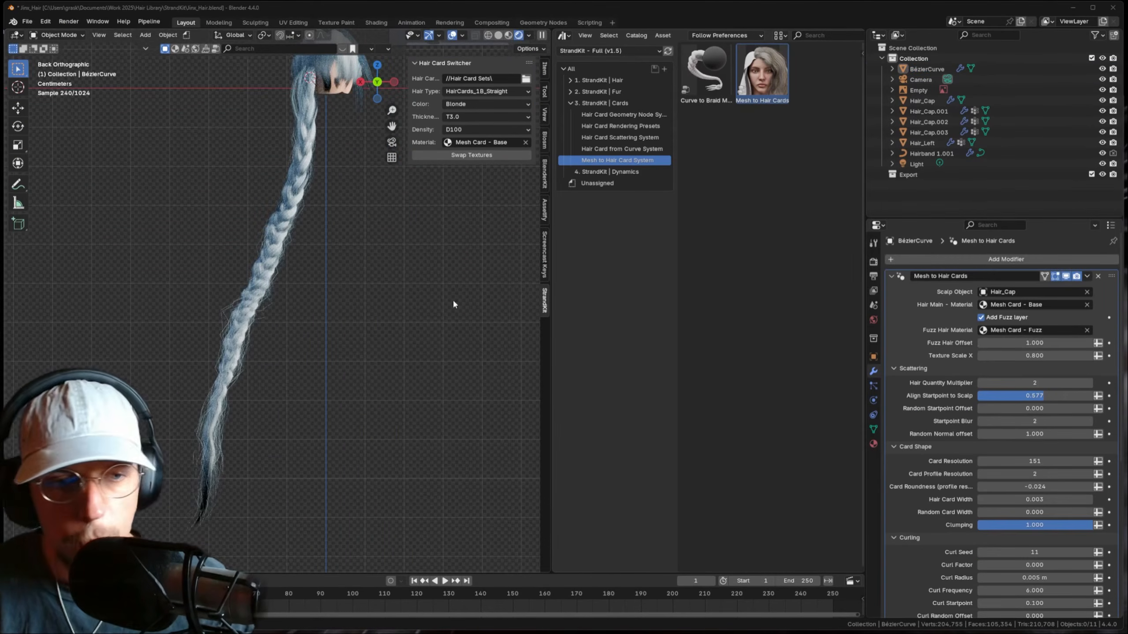
- Reset Hair Quantity Multiplier to 1, save, and review the render sampling settings
{"action": "left_click", "coordinate": [981, 383]}
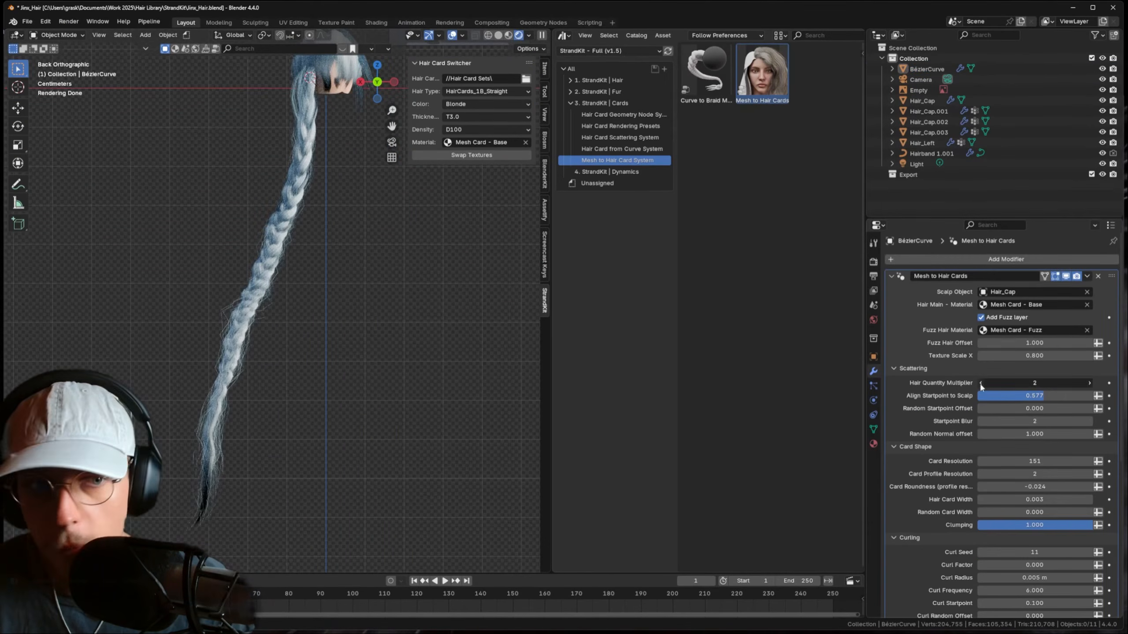
{"action": "key", "text": "ctrl+s"}
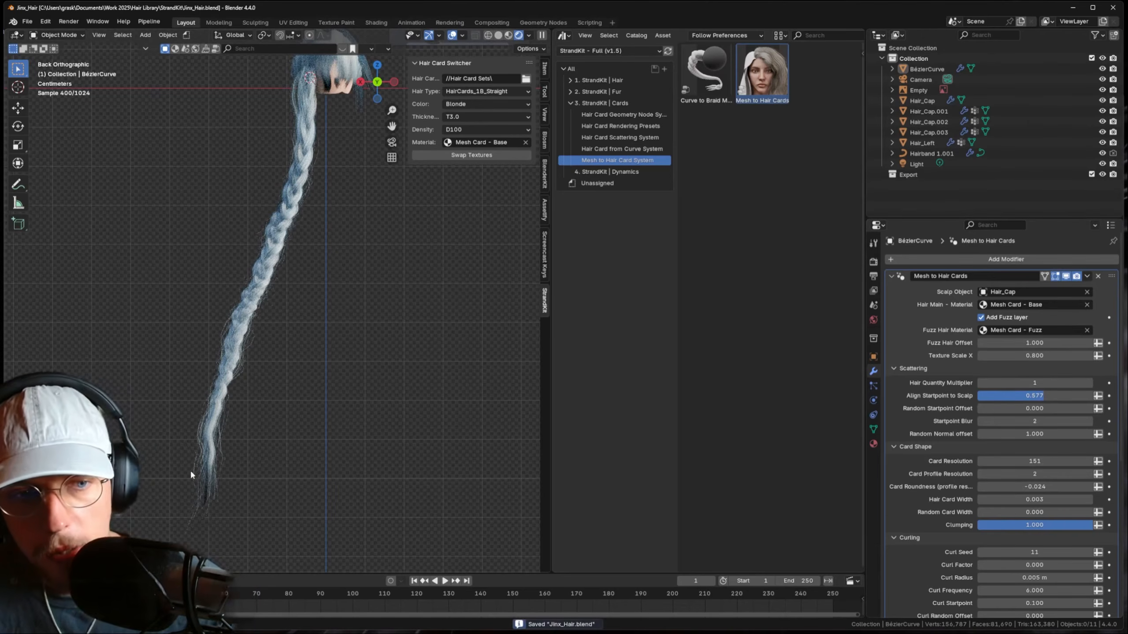
{"action": "left_click", "coordinate": [872, 261]}
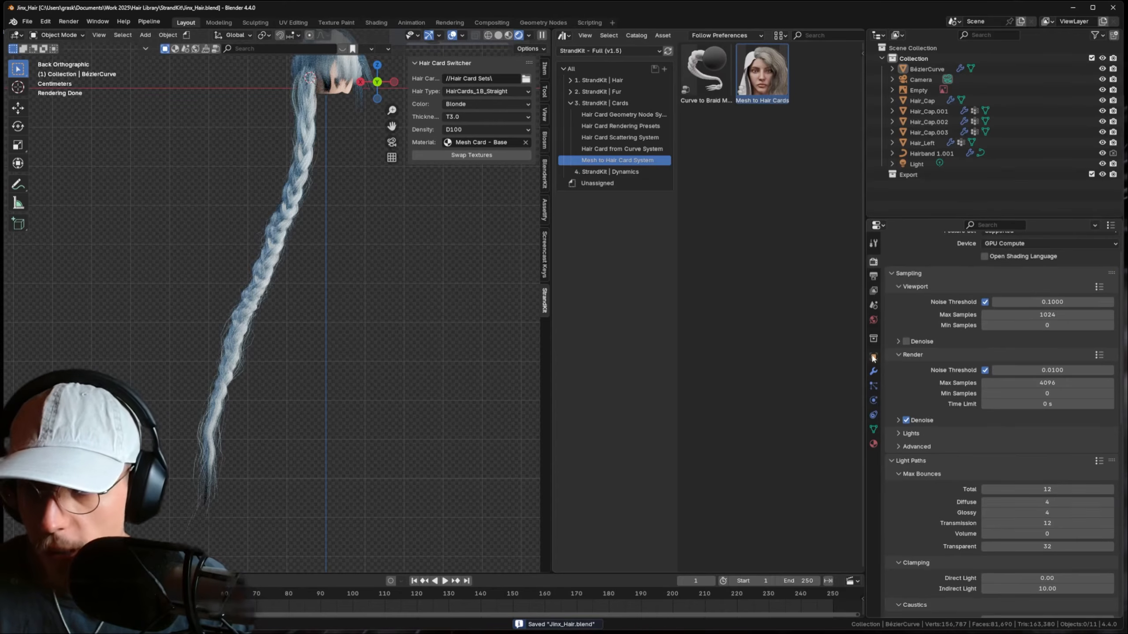
{"action": "left_click", "coordinate": [873, 371]}
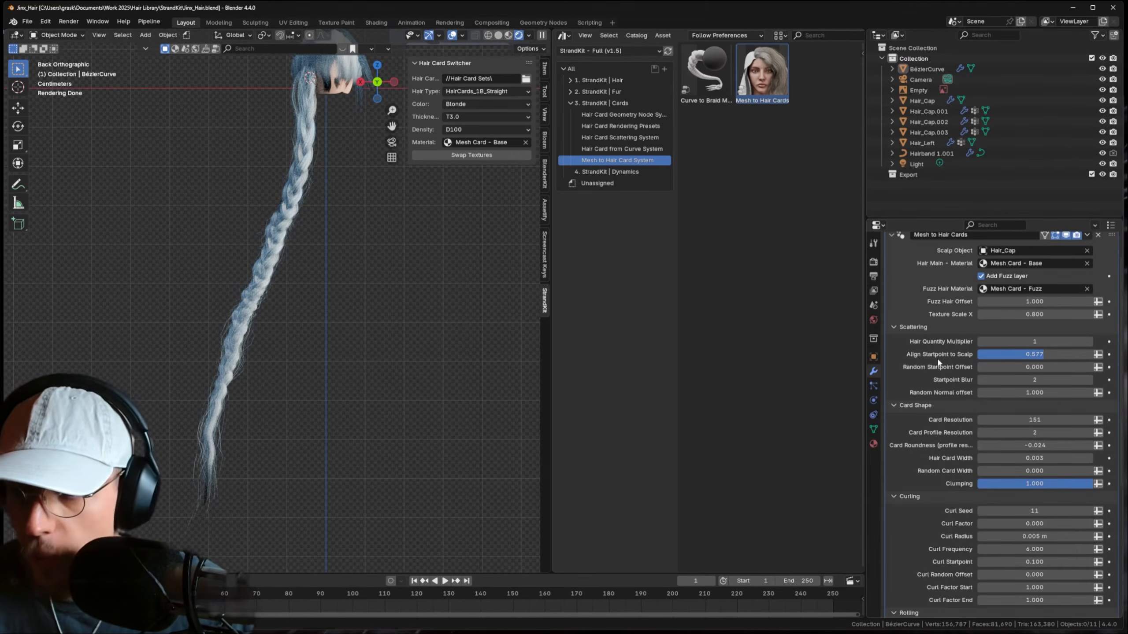
- Set the loose hairs' Strand Resolution to 64 and judge the braid deselected
{"action": "scroll", "coordinate": [285, 283], "scroll_direction": "up", "scroll_amount": 4}
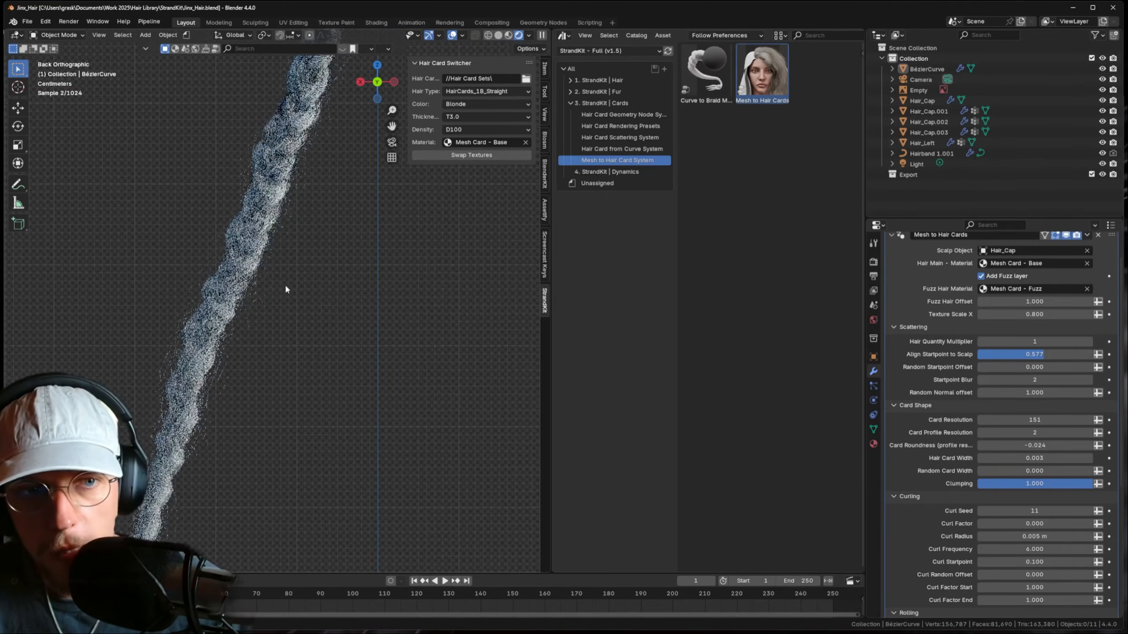
{"action": "left_click", "coordinate": [281, 204]}
{"action": "scroll", "coordinate": [1027, 444], "scroll_direction": "down", "scroll_amount": 10}
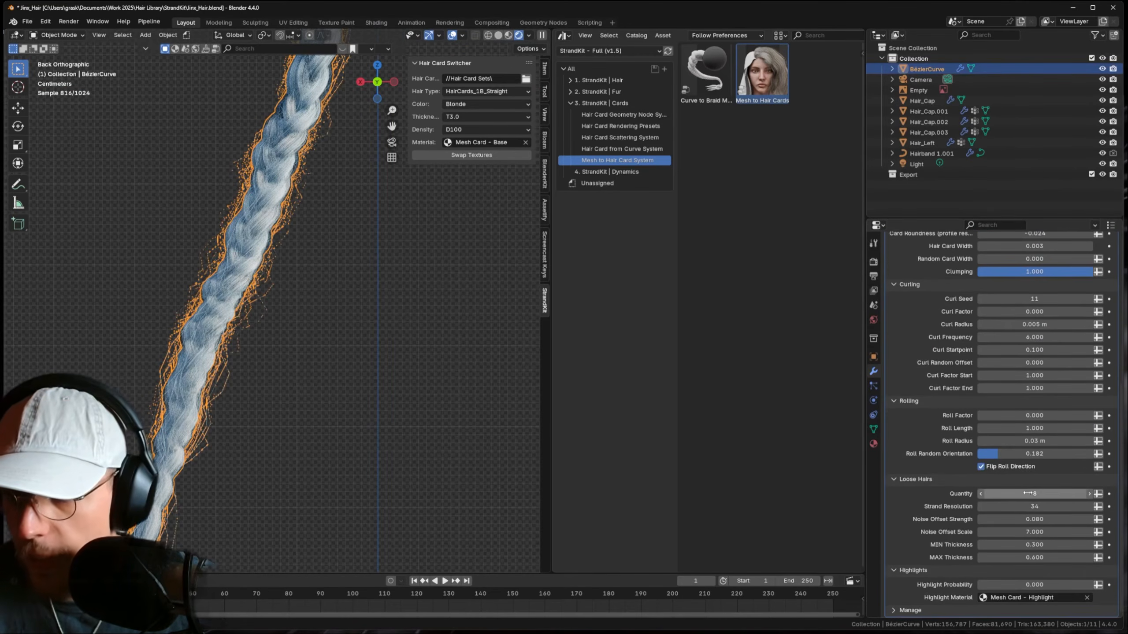
{"action": "left_click", "coordinate": [1054, 507]}
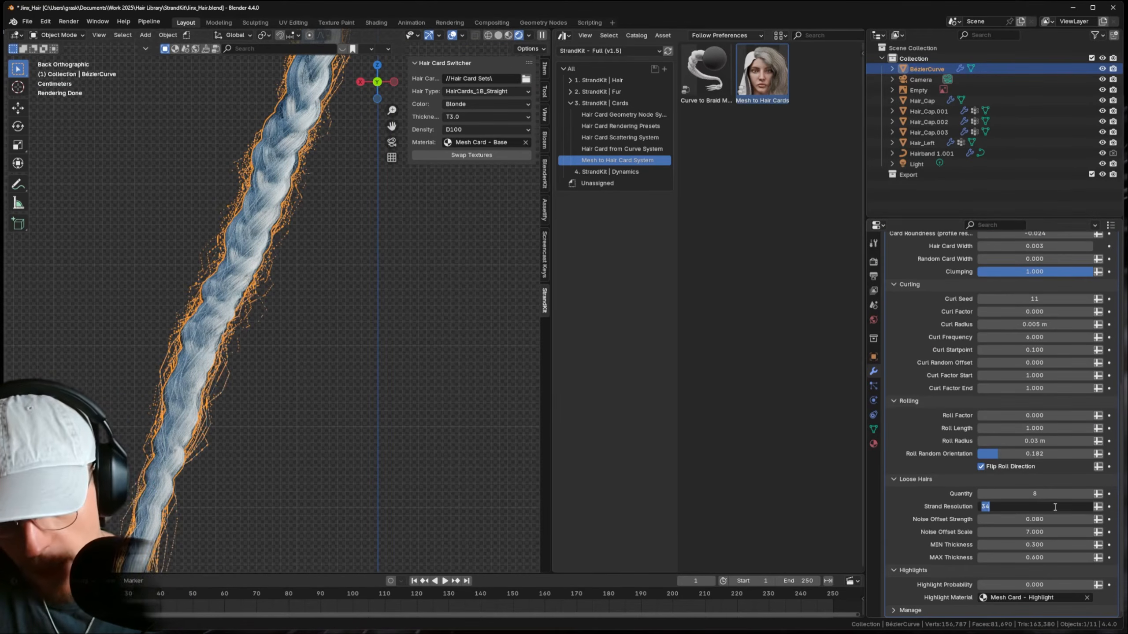
{"action": "type", "text": "64"}
{"action": "key", "text": "Return"}
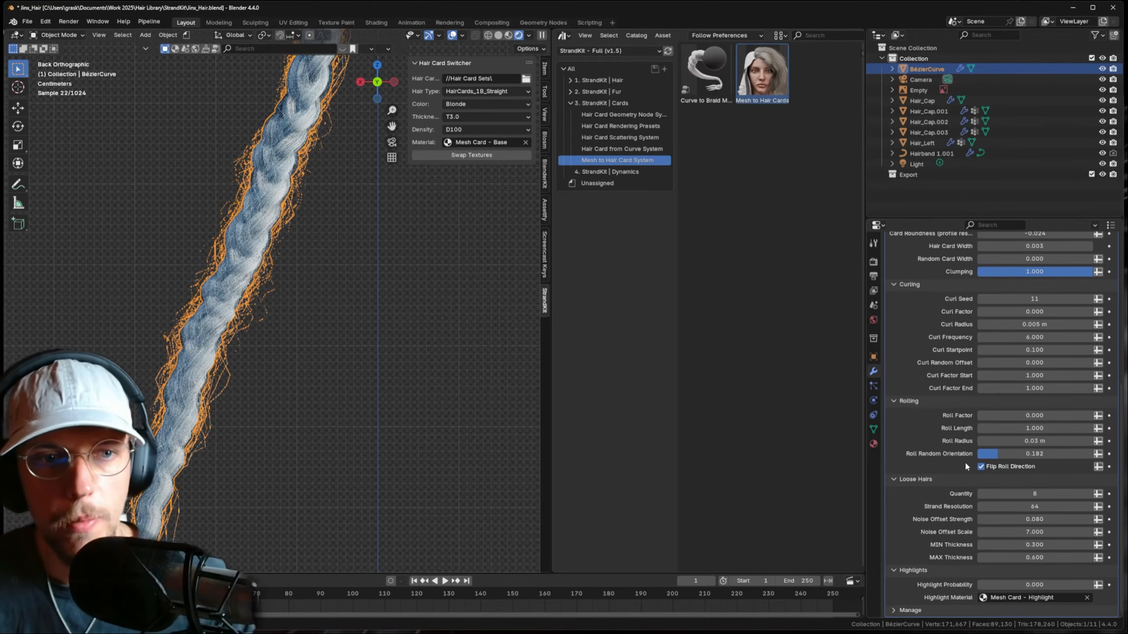
{"action": "left_click", "coordinate": [373, 405]}
{"action": "scroll", "coordinate": [296, 291], "scroll_direction": "down", "scroll_amount": 5}
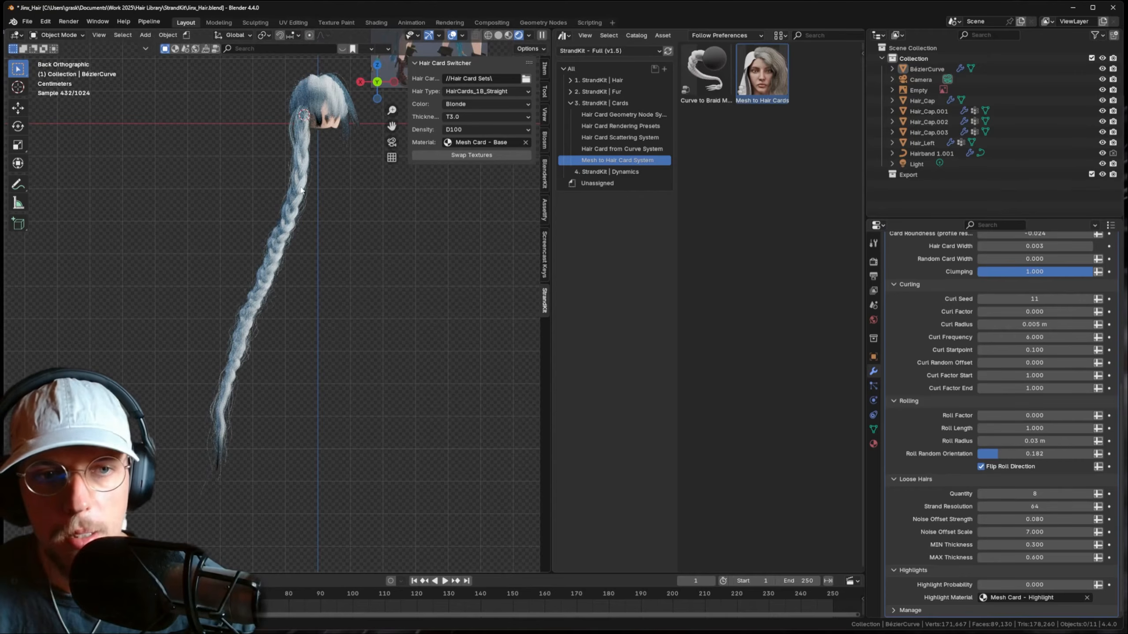
{"action": "scroll", "coordinate": [278, 209], "scroll_direction": "up", "scroll_amount": 3}
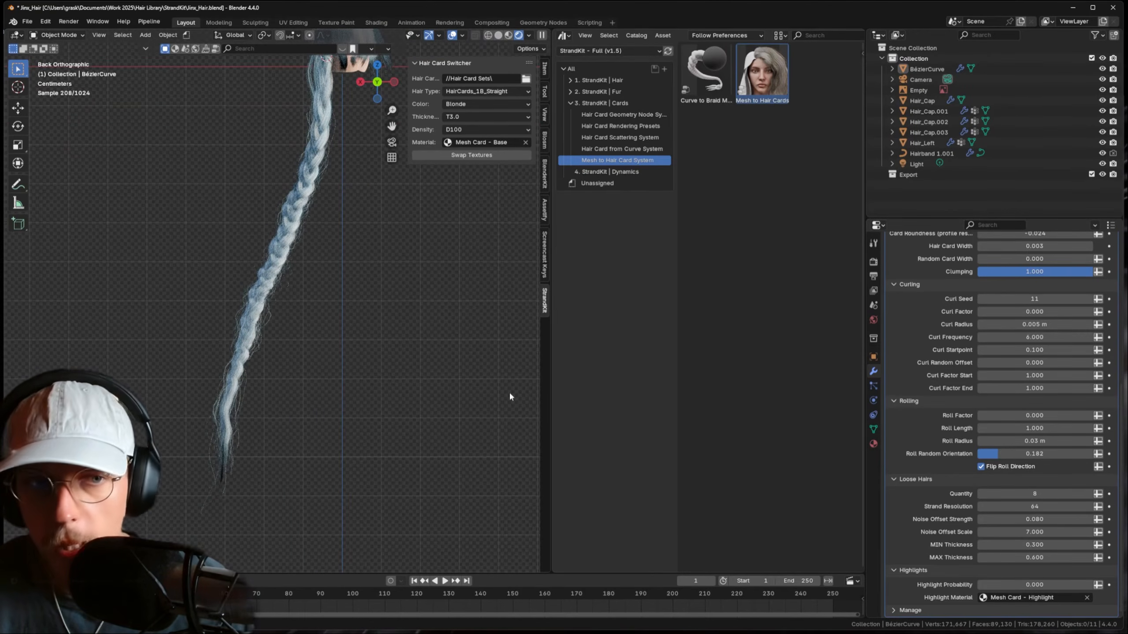
{"action": "scroll", "coordinate": [318, 406], "scroll_direction": "up", "scroll_amount": 1}
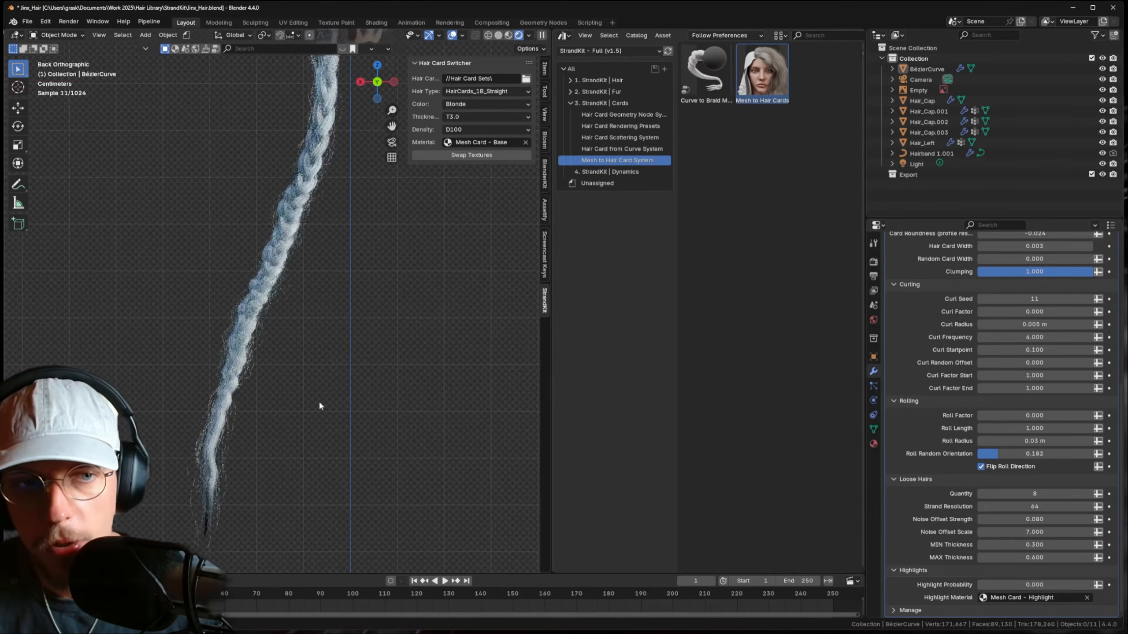
{"action": "scroll", "coordinate": [319, 406], "scroll_direction": "up", "scroll_amount": 1}
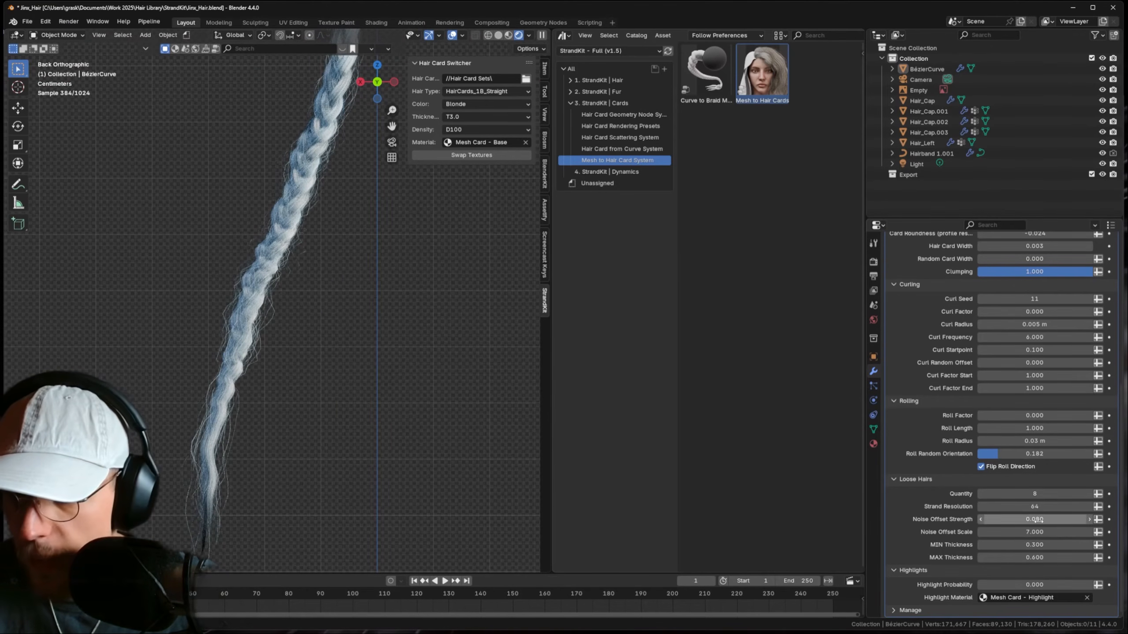
- Set loose hair Quantity to 24, lower Noise Offset Strength to 0.044, and save
{"action": "left_click_drag", "start_coordinate": [1034, 518], "coordinate": [1014, 519]}
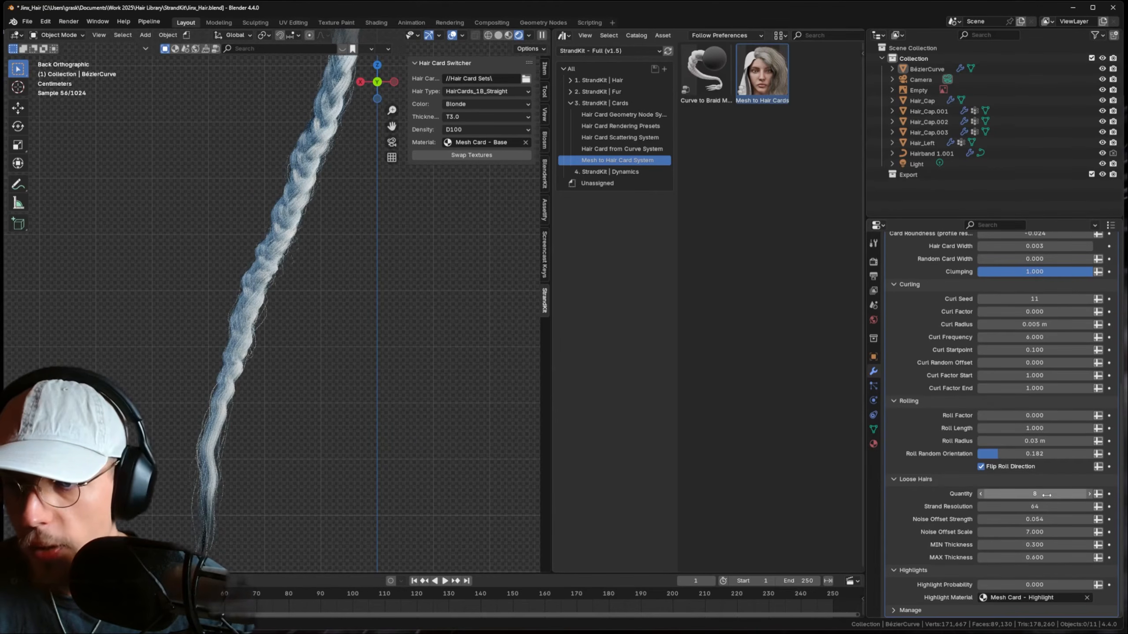
{"action": "left_click", "coordinate": [1051, 495]}
{"action": "type", "text": "15"}
{"action": "key", "text": "Return"}
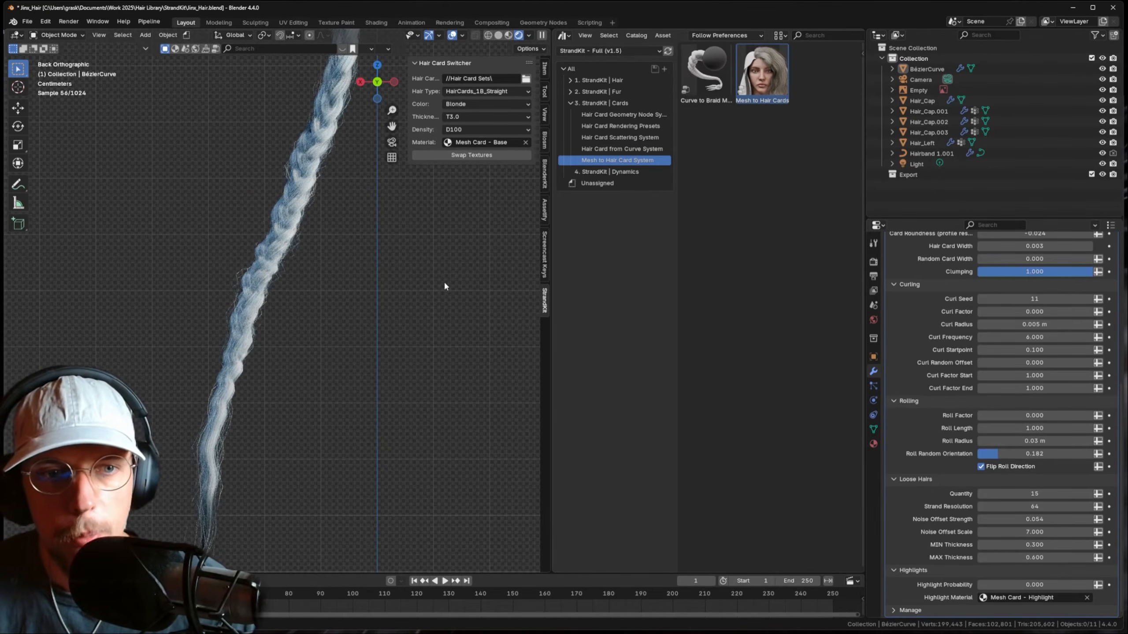
{"action": "middle_click_drag", "start_coordinate": [347, 212], "coordinate": [348, 322], "text": "shift"}
{"action": "scroll", "coordinate": [368, 246], "scroll_direction": "up", "scroll_amount": 1}
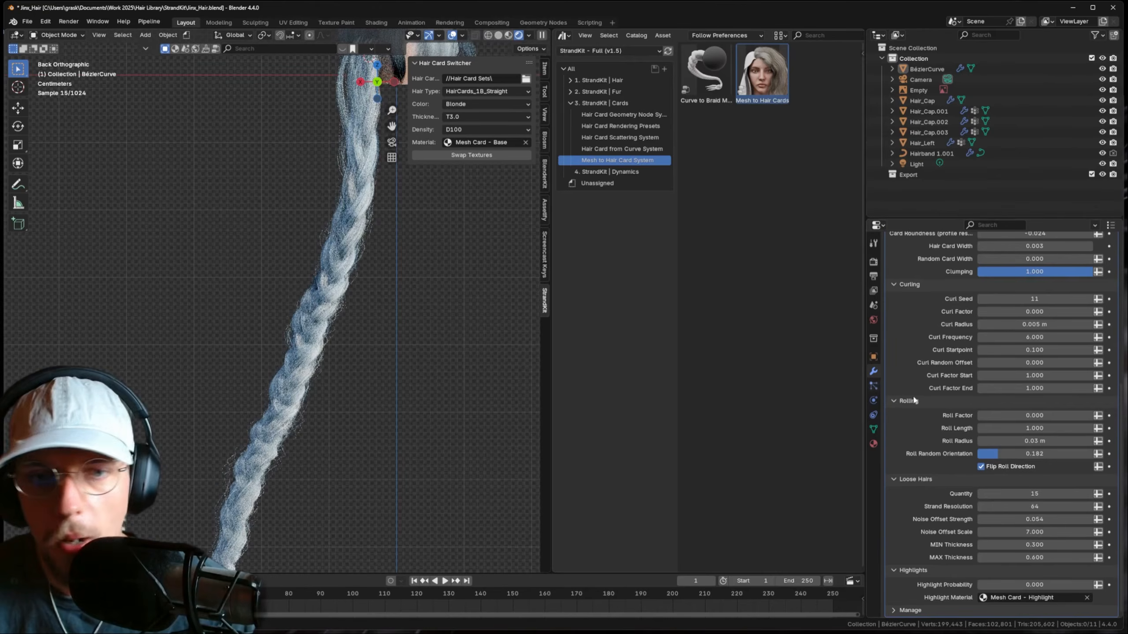
{"action": "key", "text": "Return"}
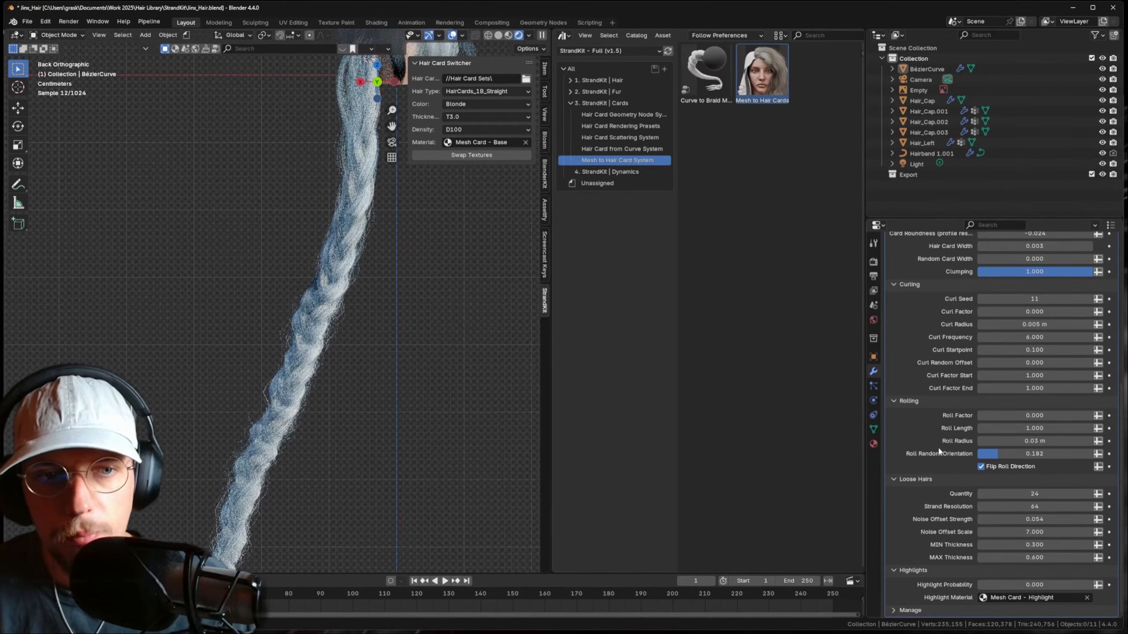
{"action": "scroll", "coordinate": [409, 342], "scroll_direction": "down", "scroll_amount": 2}
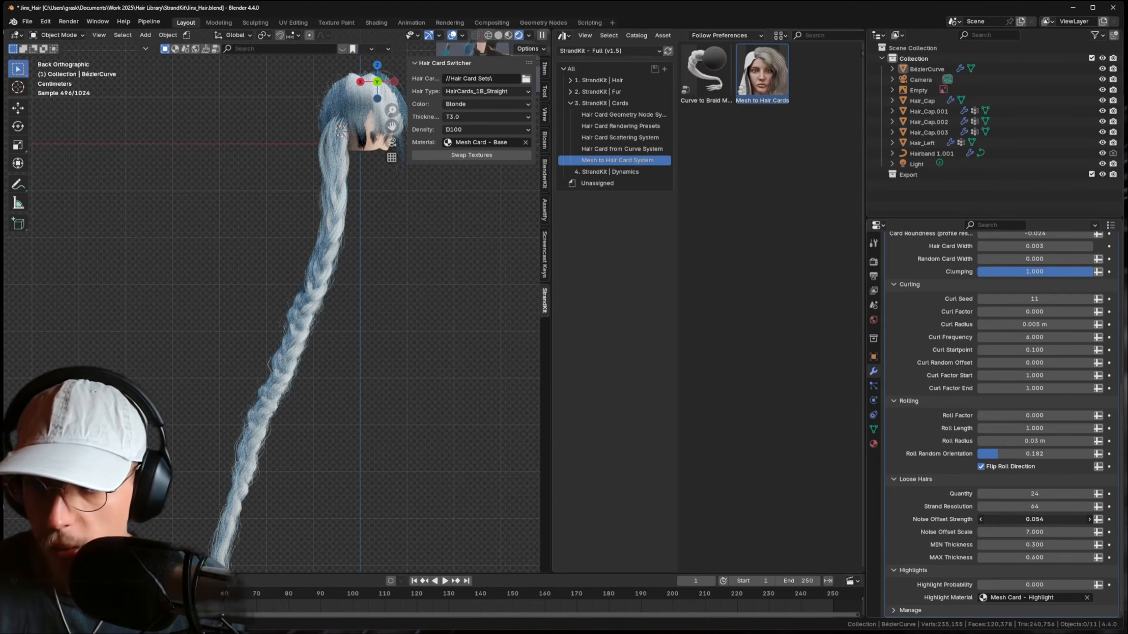
{"action": "mouse_move", "coordinate": [1034, 520]}
{"action": "left_mouse_down"}
{"action": "mouse_move", "coordinate": [1010, 519]}
{"action": "mouse_move", "coordinate": [1054, 519]}
{"action": "mouse_move", "coordinate": [1018, 519]}
{"action": "left_mouse_up"}
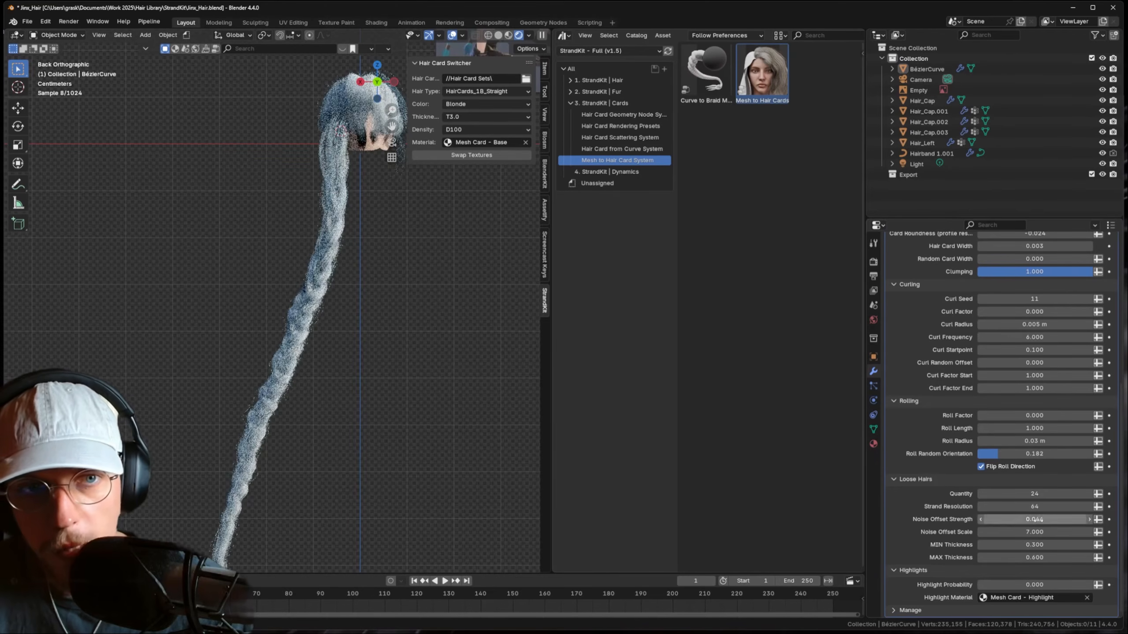
{"action": "key", "text": "ctrl+s"}
{"action": "scroll", "coordinate": [288, 273], "scroll_direction": "down", "scroll_amount": 2}
- In front view, add a Mirror modifier to the braid curve
{"action": "middle_click_drag", "start_coordinate": [288, 273], "coordinate": [309, 309]}
{"action": "key", "text": "KP_1"}
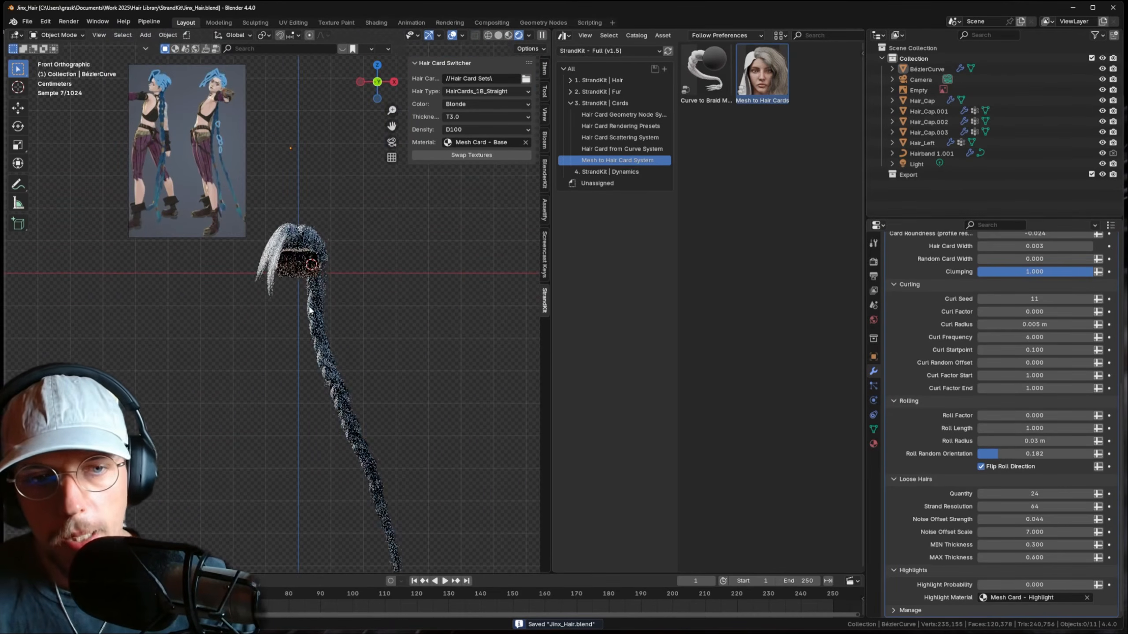
{"action": "left_click", "coordinate": [327, 352]}
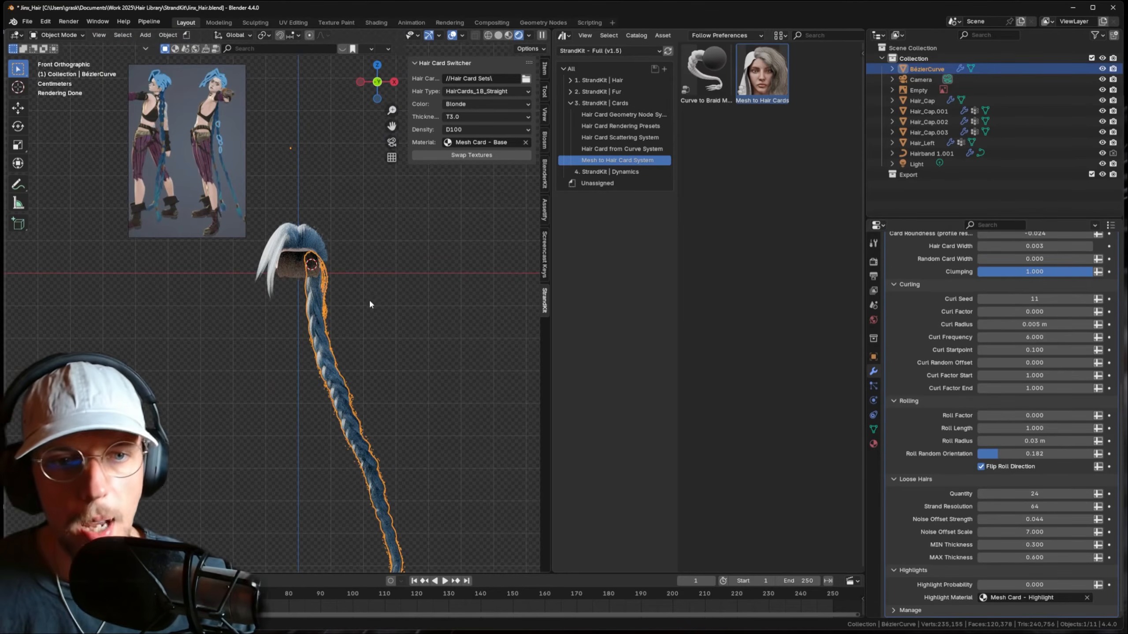
{"action": "scroll", "coordinate": [976, 269], "scroll_direction": "up", "scroll_amount": 10}
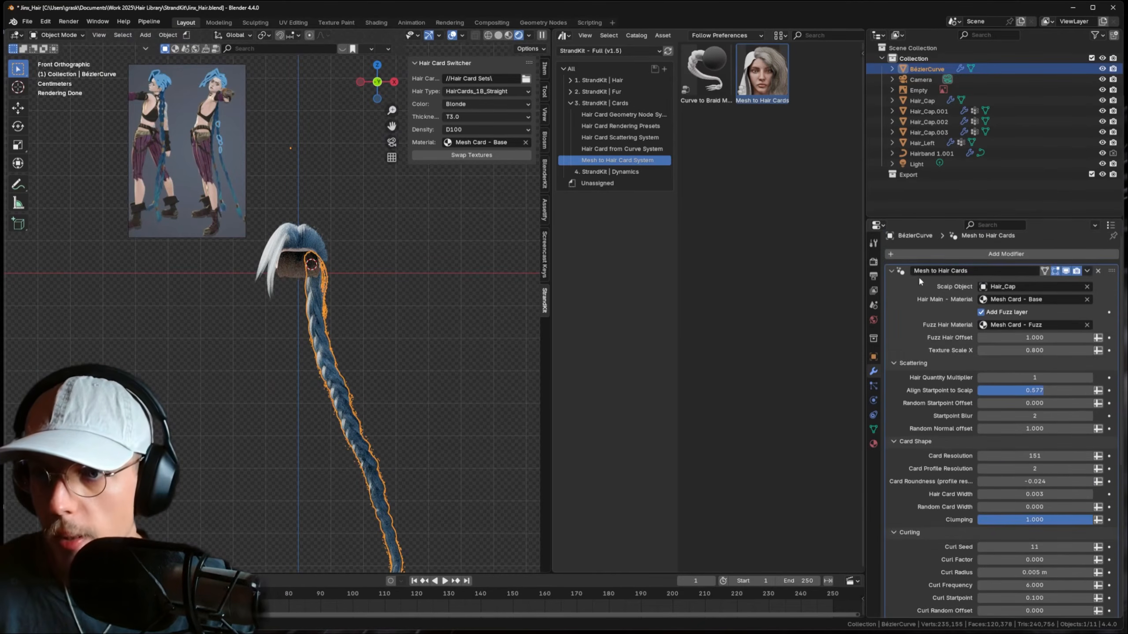
{"action": "left_click", "coordinate": [891, 276]}
{"action": "left_click", "coordinate": [933, 262]}
{"action": "left_click", "coordinate": [933, 262]}
{"action": "type", "text": "mi"}
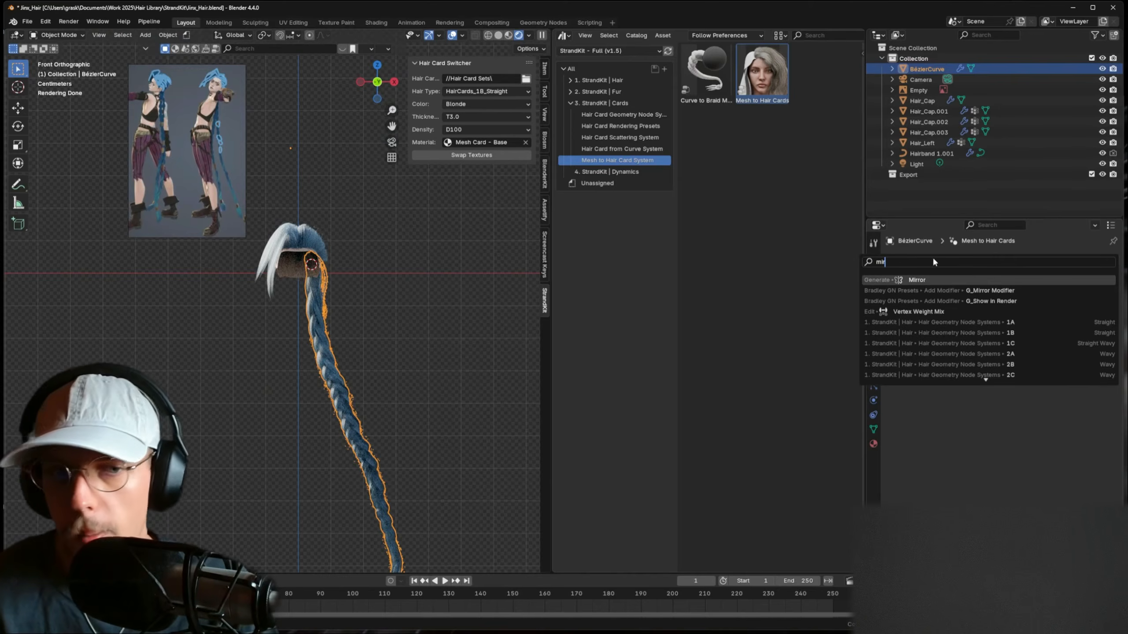
{"action": "key", "text": "Return"}
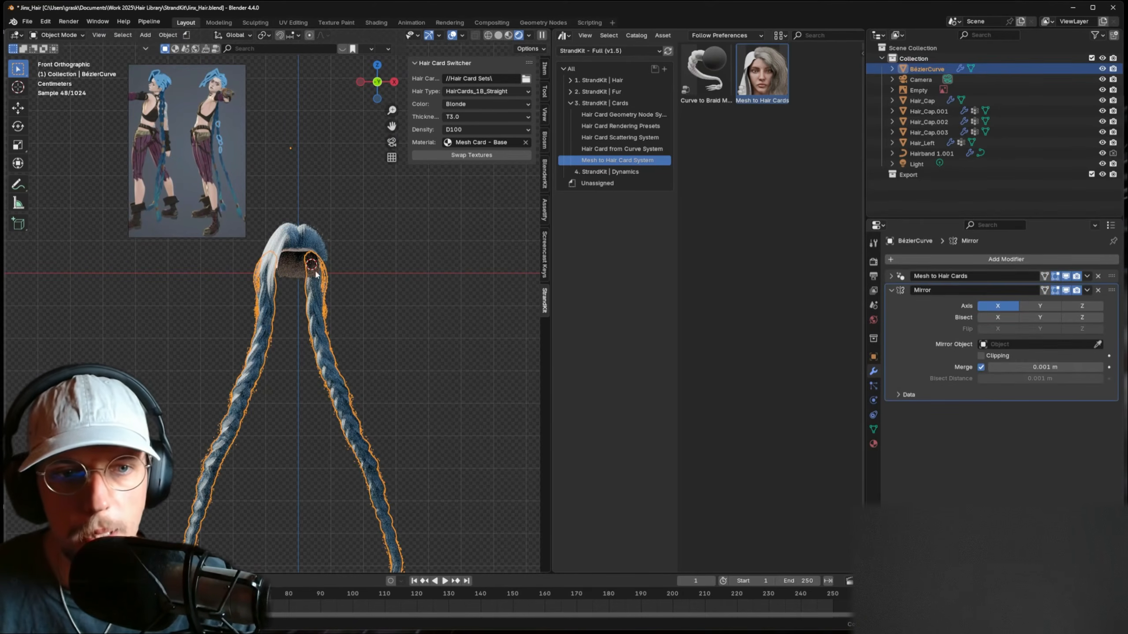
- Move the braid's origin to Hair_Left's origin so the mirror centres on the cap
{"action": "left_click", "coordinate": [300, 250]}
{"action": "key", "text": "shift+s"}
{"action": "left_click", "coordinate": [320, 317]}
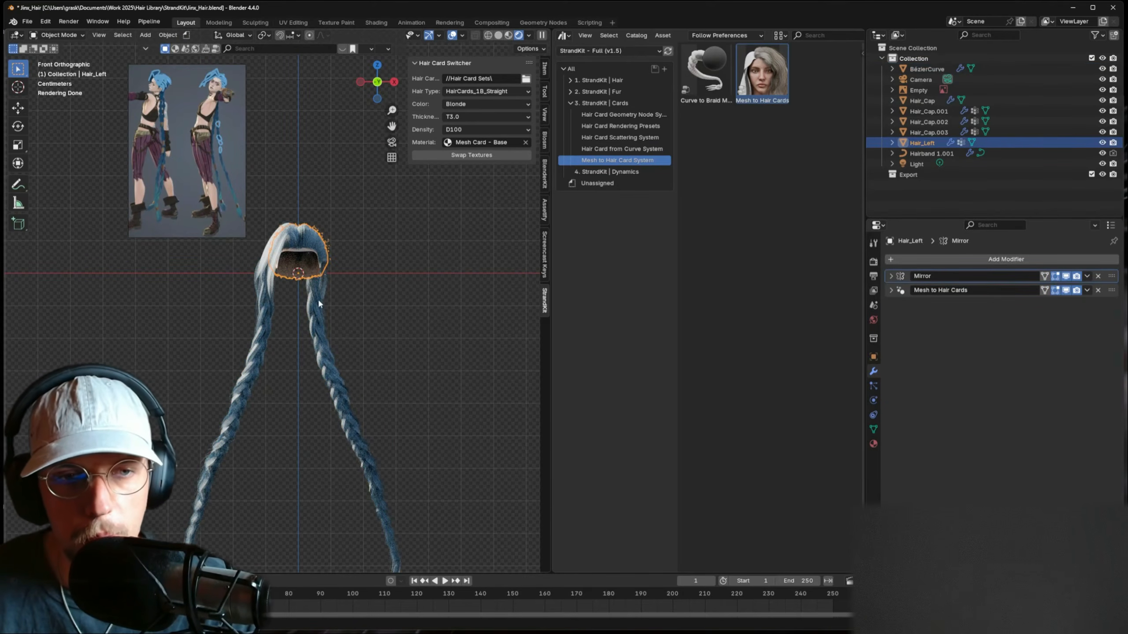
{"action": "left_click", "coordinate": [319, 304]}
{"action": "right_click", "coordinate": [335, 298]}
{"action": "mouse_move", "coordinate": [293, 345]}
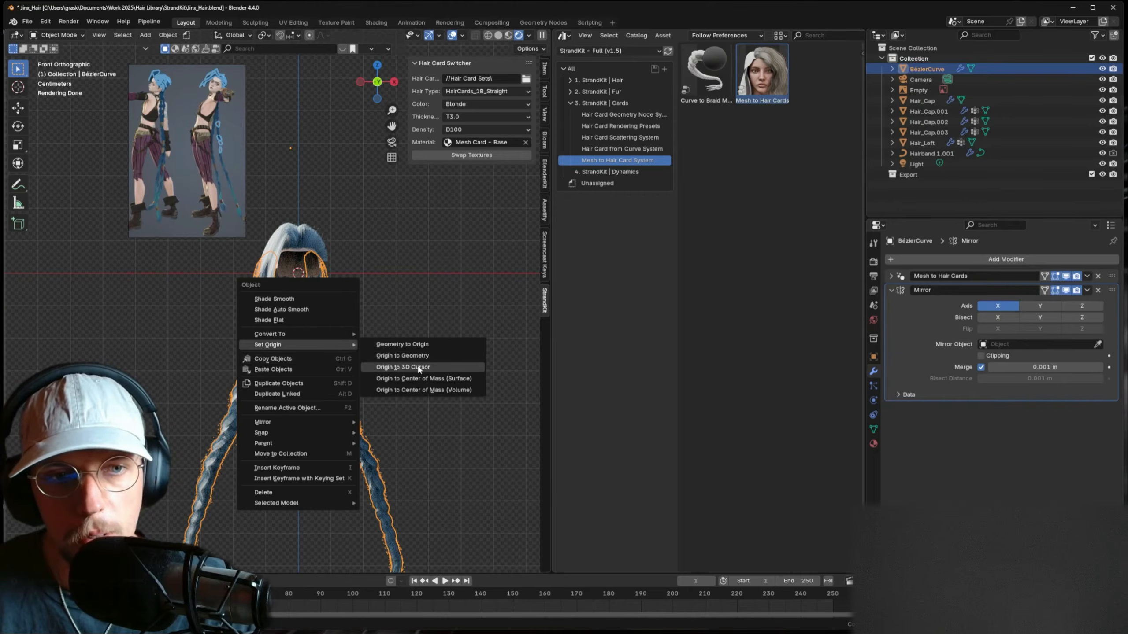
{"action": "left_click", "coordinate": [418, 368]}
{"action": "left_click", "coordinate": [453, 338]}
{"action": "scroll", "coordinate": [321, 297], "scroll_direction": "down", "scroll_amount": 1}
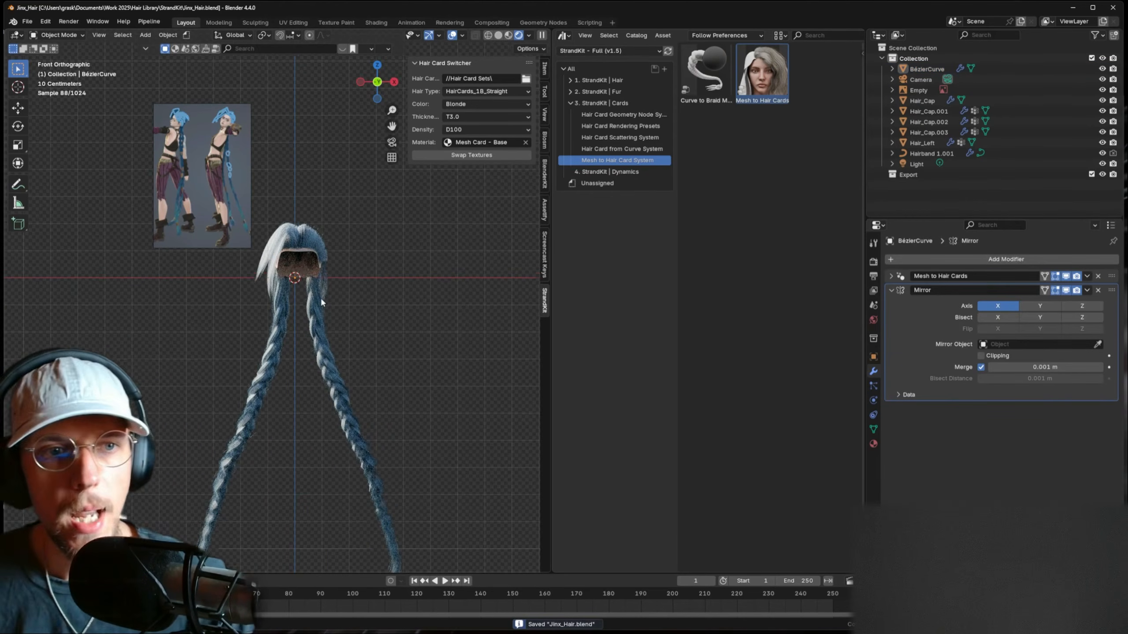
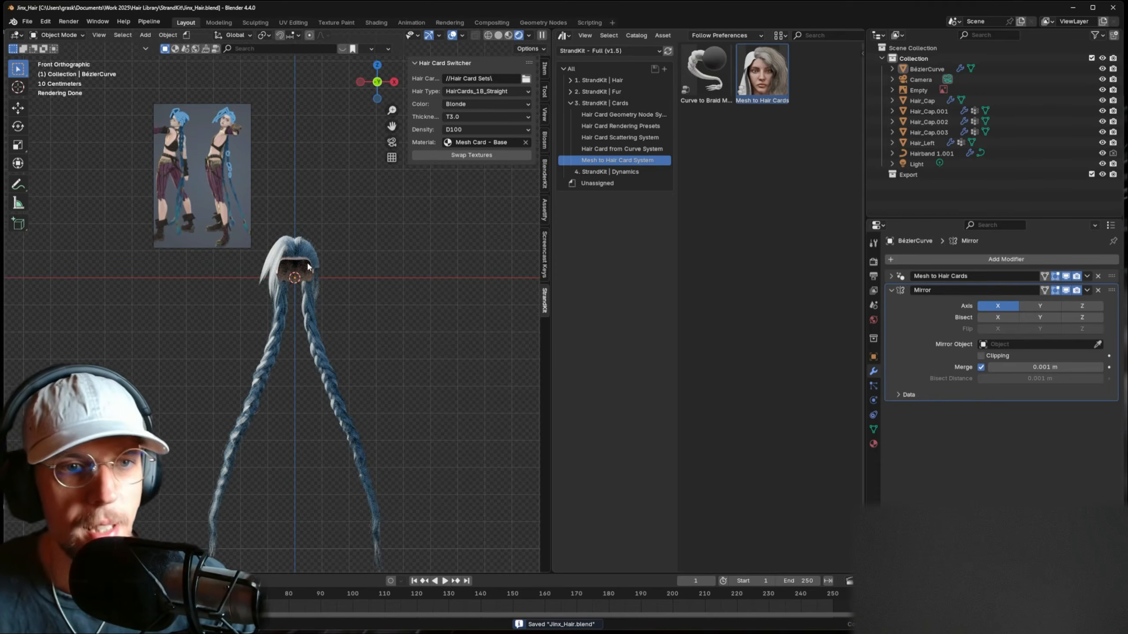
- Select Hair_Left from a side angle and frame it up close in Solid shading
{"action": "mouse_move", "coordinate": [306, 260]}
{"action": "middle_mouse_down"}
{"action": "mouse_move", "coordinate": [276, 240]}
{"action": "mouse_move", "coordinate": [248, 244]}
{"action": "mouse_move", "coordinate": [313, 243]}
{"action": "mouse_move", "coordinate": [299, 199]}
{"action": "mouse_move", "coordinate": [345, 205]}
{"action": "mouse_move", "coordinate": [319, 155]}
{"action": "mouse_move", "coordinate": [249, 152]}
{"action": "mouse_move", "coordinate": [296, 154]}
{"action": "mouse_move", "coordinate": [310, 184]}
{"action": "mouse_move", "coordinate": [263, 225]}
{"action": "mouse_move", "coordinate": [212, 97]}
{"action": "middle_mouse_up"}
{"action": "left_click", "coordinate": [299, 199]}
{"action": "left_click", "coordinate": [498, 35]}
{"action": "key", "text": "Tab"}
{"action": "key", "text": "Tab"}
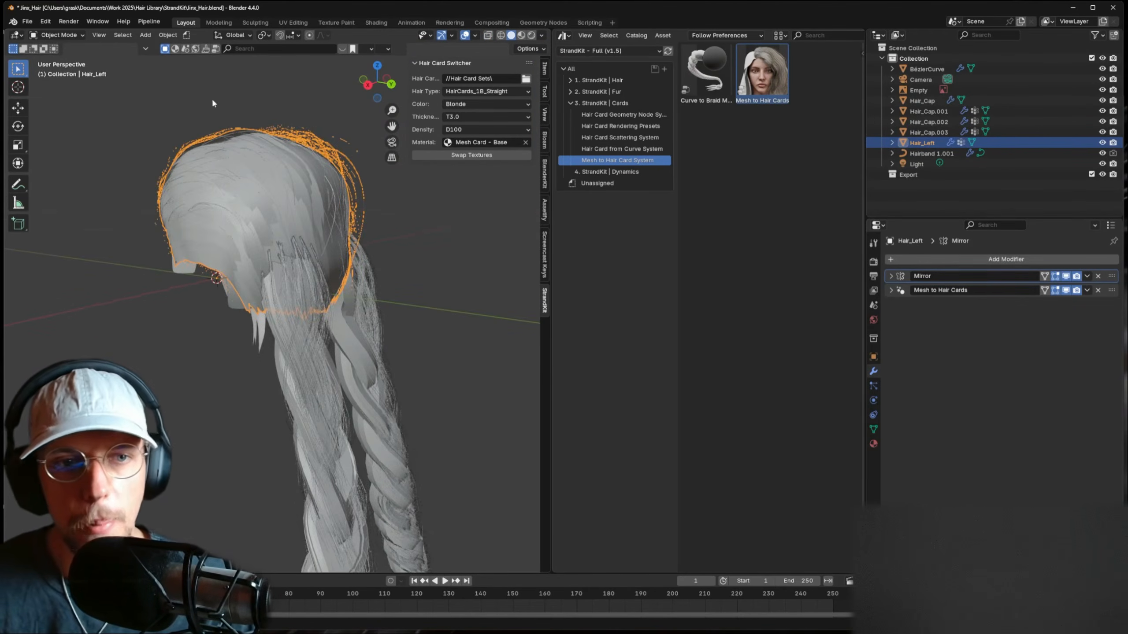
- In Sculpt Mode, grab Hair_Left's back and lower rim over the braid bases
{"action": "left_click", "coordinate": [74, 36]}
{"action": "left_click", "coordinate": [62, 70]}
{"action": "middle_click_drag", "start_coordinate": [272, 222], "coordinate": [302, 224]}
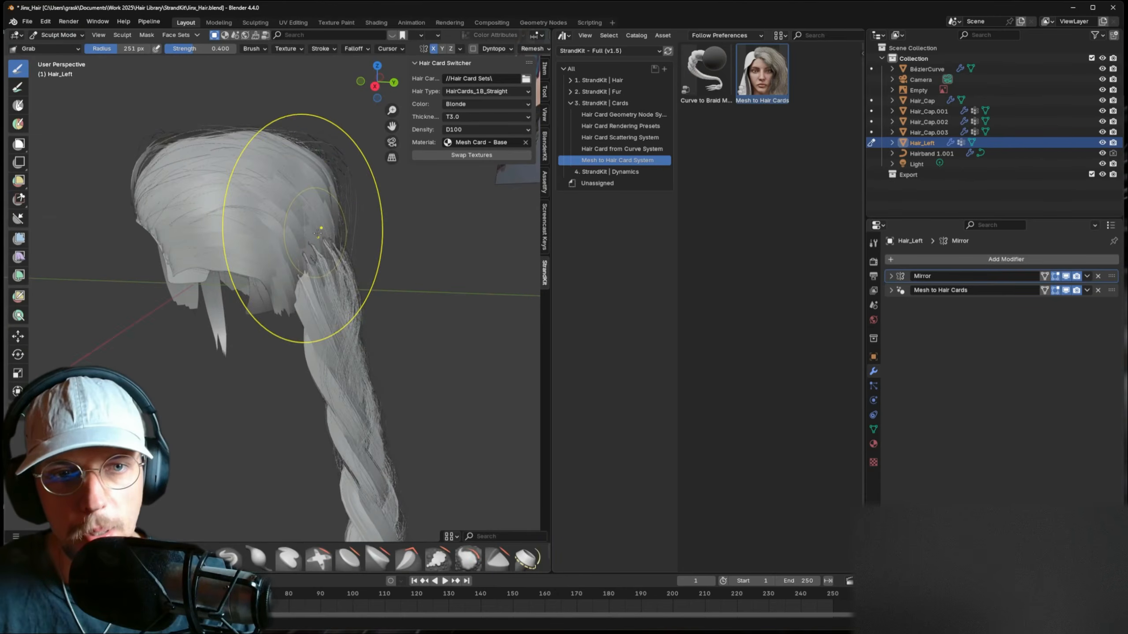
{"action": "left_click_drag", "start_coordinate": [318, 233], "coordinate": [342, 233]}
{"action": "mouse_move", "coordinate": [303, 291]}
{"action": "left_mouse_down"}
{"action": "mouse_move", "coordinate": [382, 306]}
{"action": "mouse_move", "coordinate": [369, 317]}
{"action": "left_mouse_up"}
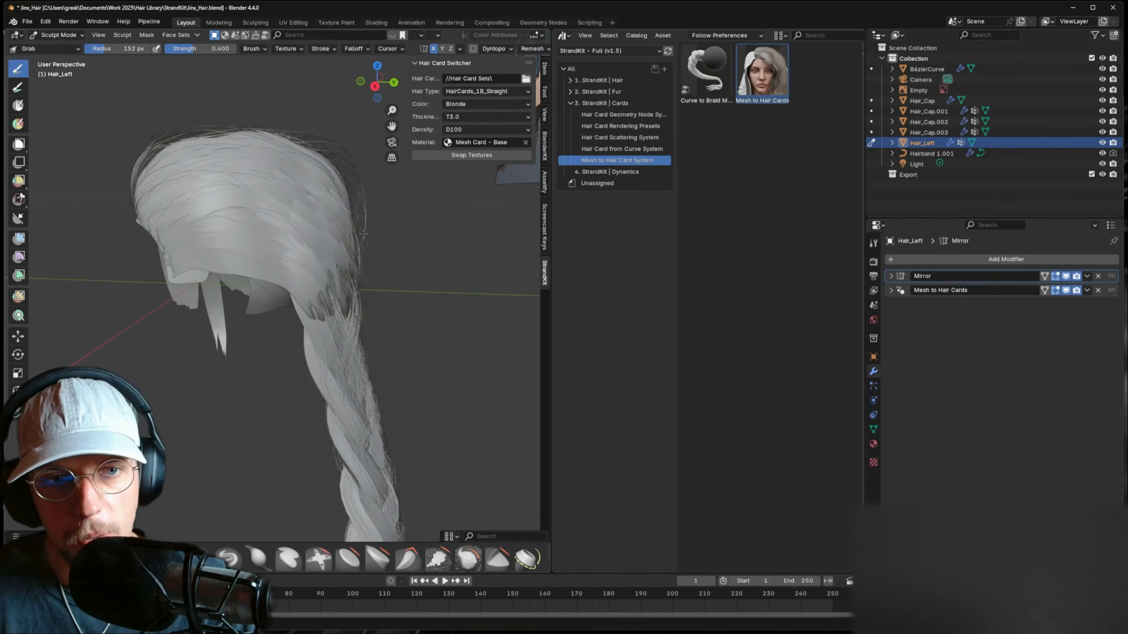
{"action": "mouse_move", "coordinate": [363, 232]}
{"action": "middle_mouse_down"}
{"action": "mouse_move", "coordinate": [352, 297]}
{"action": "mouse_move", "coordinate": [299, 275]}
{"action": "mouse_move", "coordinate": [378, 291]}
{"action": "middle_mouse_up"}
{"action": "left_click_drag", "start_coordinate": [253, 297], "coordinate": [239, 345]}
{"action": "mouse_move", "coordinate": [278, 300]}
{"action": "middle_mouse_down"}
{"action": "mouse_move", "coordinate": [327, 290]}
{"action": "mouse_move", "coordinate": [228, 264]}
{"action": "middle_mouse_up"}
- Preview the reshaped hair in Rendered shading and browse the sculpt brushes
{"action": "scroll", "coordinate": [528, 34], "scroll_direction": "down", "scroll_amount": 4}
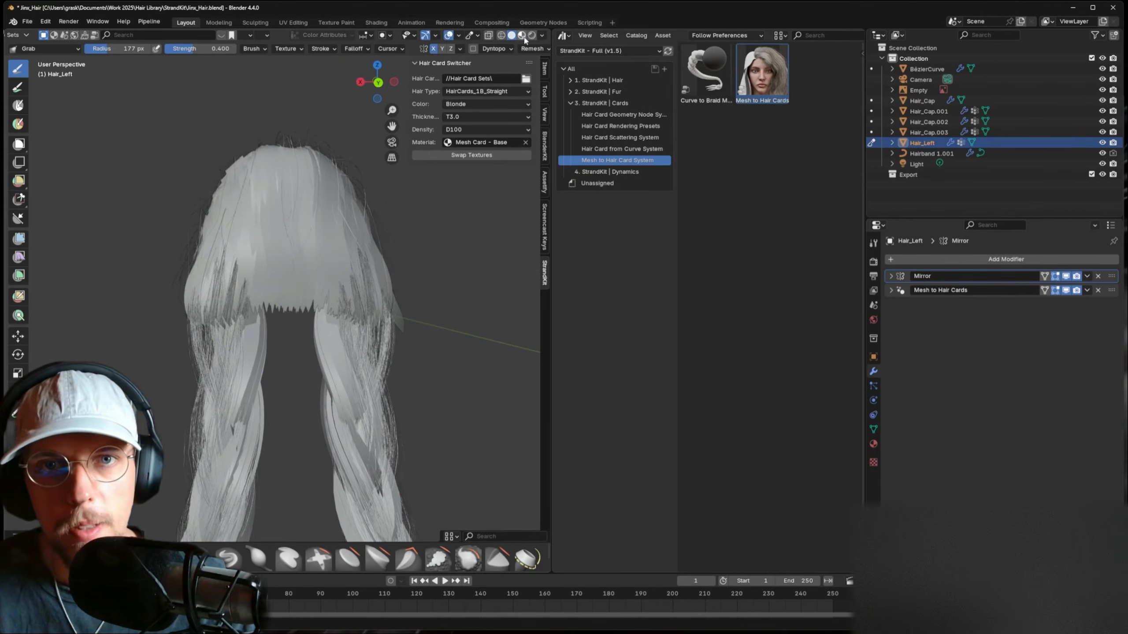
{"action": "left_click", "coordinate": [532, 36]}
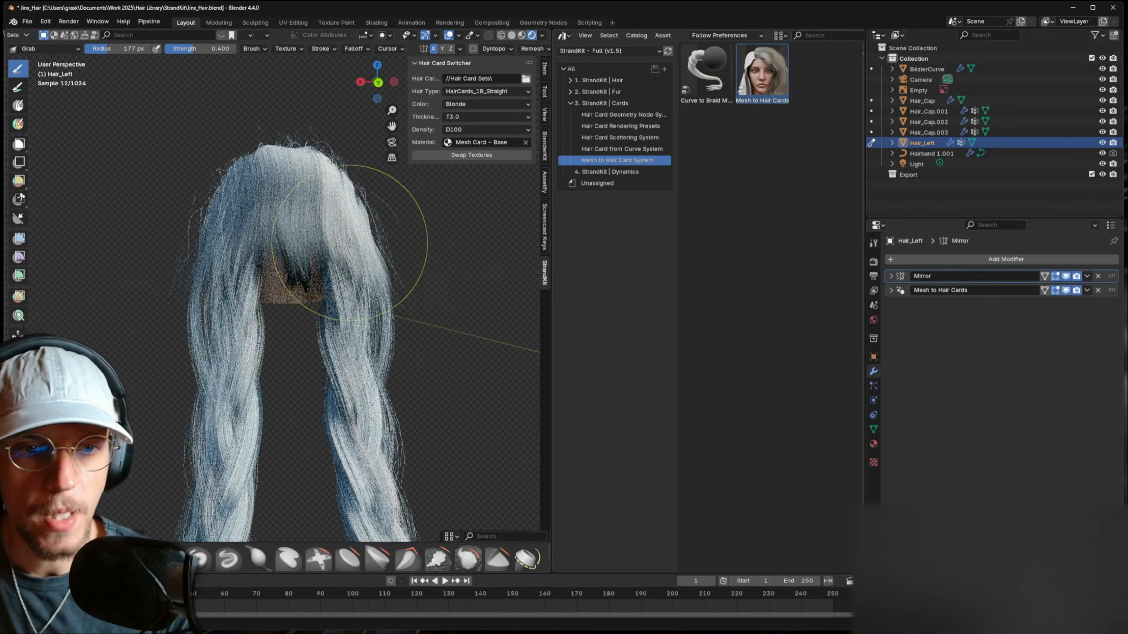
{"action": "left_click", "coordinate": [55, 47]}
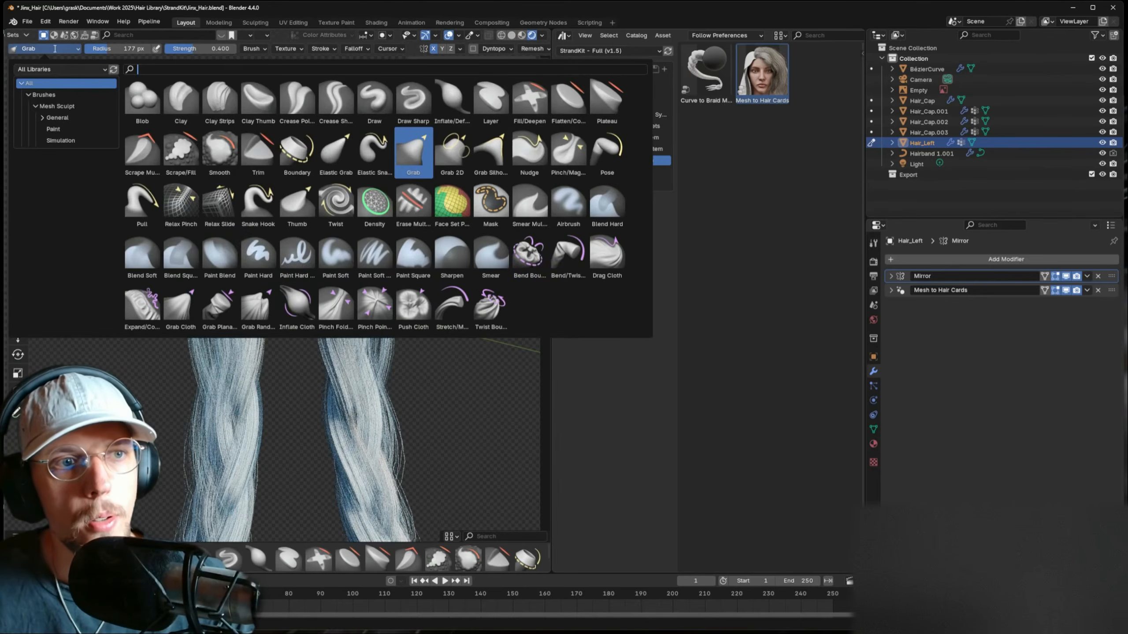
{"action": "scroll", "coordinate": [43, 40], "scroll_direction": "up", "scroll_amount": 4}
- Back in Object Mode with Solid shading, hide Hair_Left to expose the cap
{"action": "left_click", "coordinate": [44, 40]}
{"action": "left_click", "coordinate": [53, 47]}
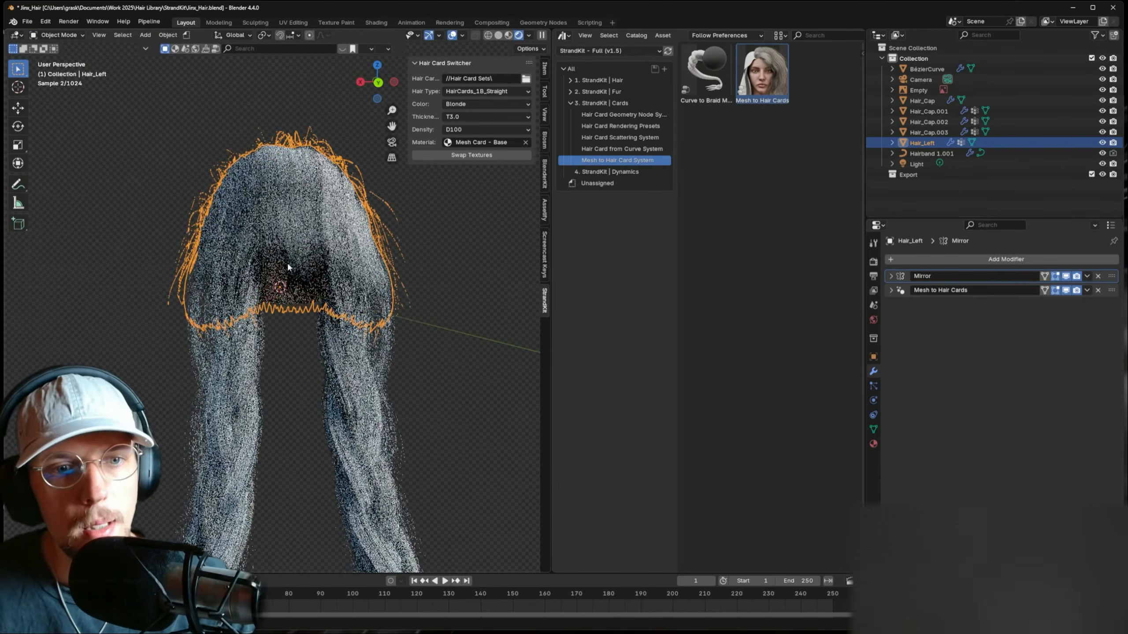
{"action": "left_click", "coordinate": [300, 251]}
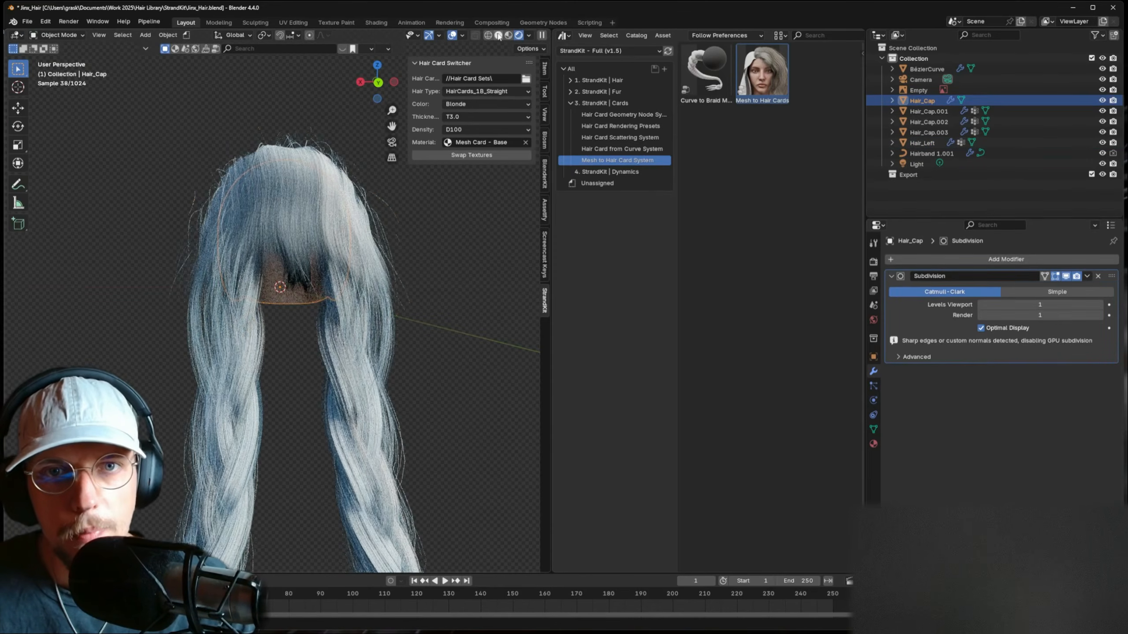
{"action": "left_click", "coordinate": [499, 36]}
{"action": "left_click", "coordinate": [307, 264]}
{"action": "key", "text": "h"}
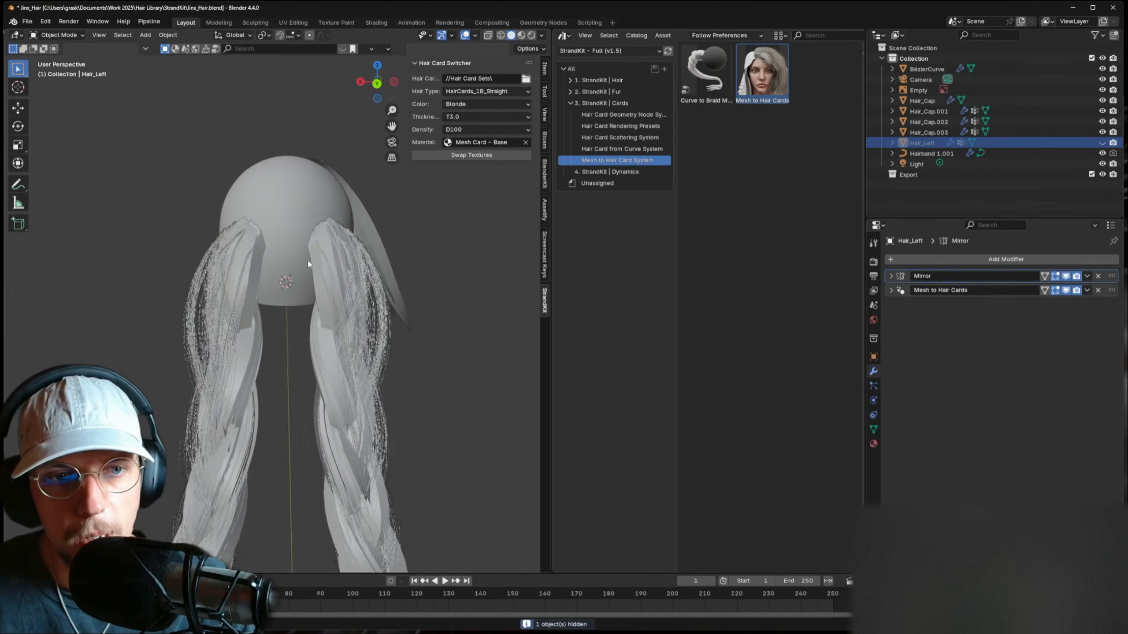
- Separate the cap's selected lower band into a new Hair_Cap.004 object and edit it
{"action": "left_click", "coordinate": [307, 263]}
{"action": "key", "text": "Tab"}
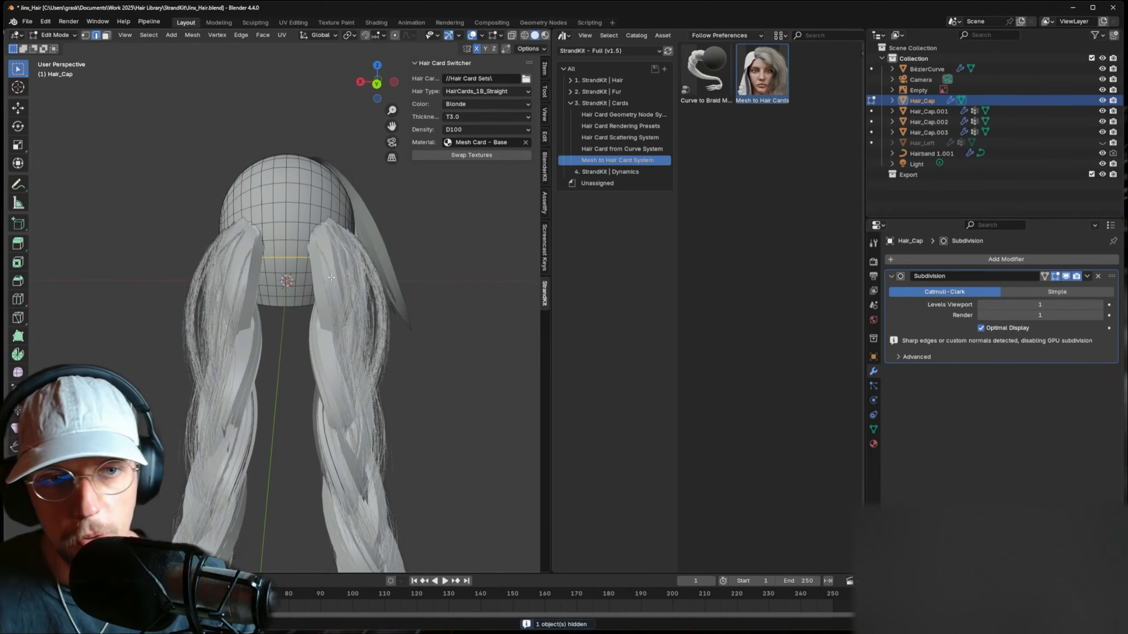
{"action": "key", "text": "p"}
{"action": "left_click", "coordinate": [326, 264]}
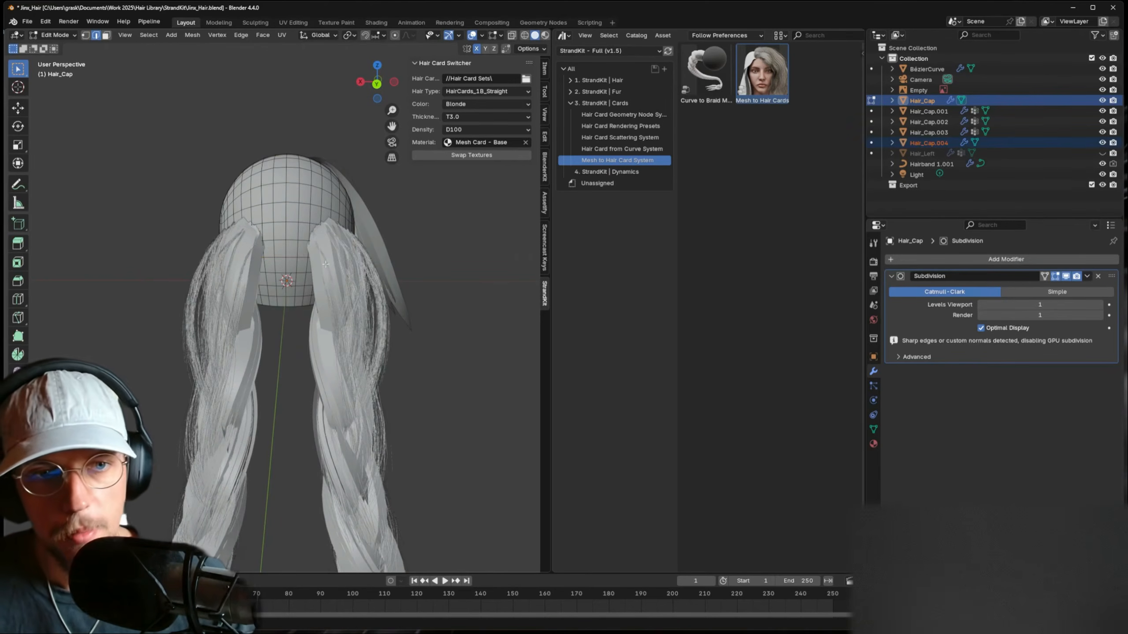
{"action": "key", "text": "Tab"}
{"action": "left_click", "coordinate": [298, 257]}
{"action": "key", "text": "Tab"}
- Lower the separated band along Z
{"action": "middle_click_drag", "start_coordinate": [338, 253], "coordinate": [333, 284]}
{"action": "key", "text": "g"}
{"action": "key", "text": "z"}
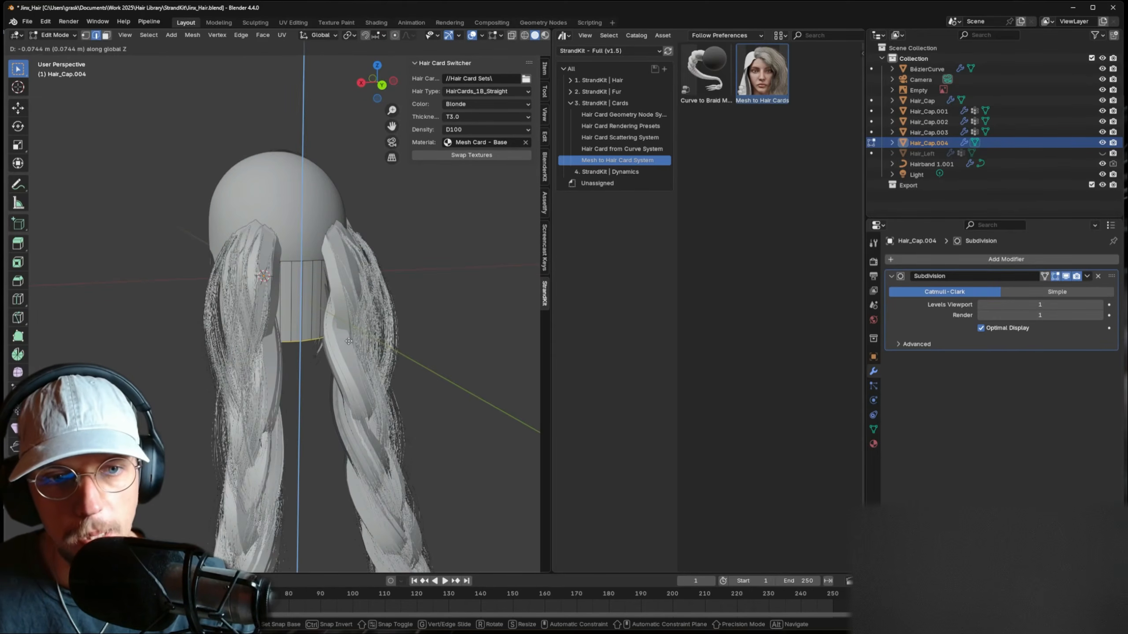
{"action": "left_click", "coordinate": [349, 341]}
- Add two loop cuts to the band, pushing each new loop outward along Y
{"action": "middle_click_drag", "start_coordinate": [349, 341], "coordinate": [379, 334]}
{"action": "key", "text": "ctrl+r"}
{"action": "left_click", "coordinate": [339, 275]}
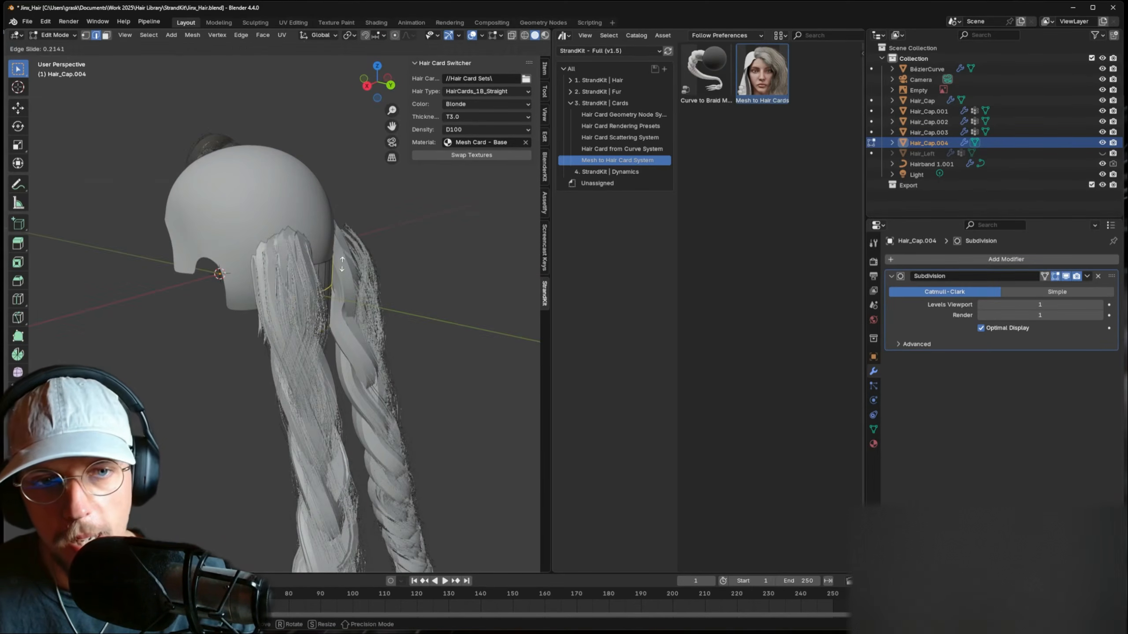
{"action": "left_click", "coordinate": [341, 262]}
{"action": "key", "text": "g"}
{"action": "key", "text": "y"}
{"action": "left_click", "coordinate": [346, 267]}
{"action": "middle_click_drag", "start_coordinate": [358, 284], "coordinate": [325, 286]}
{"action": "key", "text": "ctrl+r"}
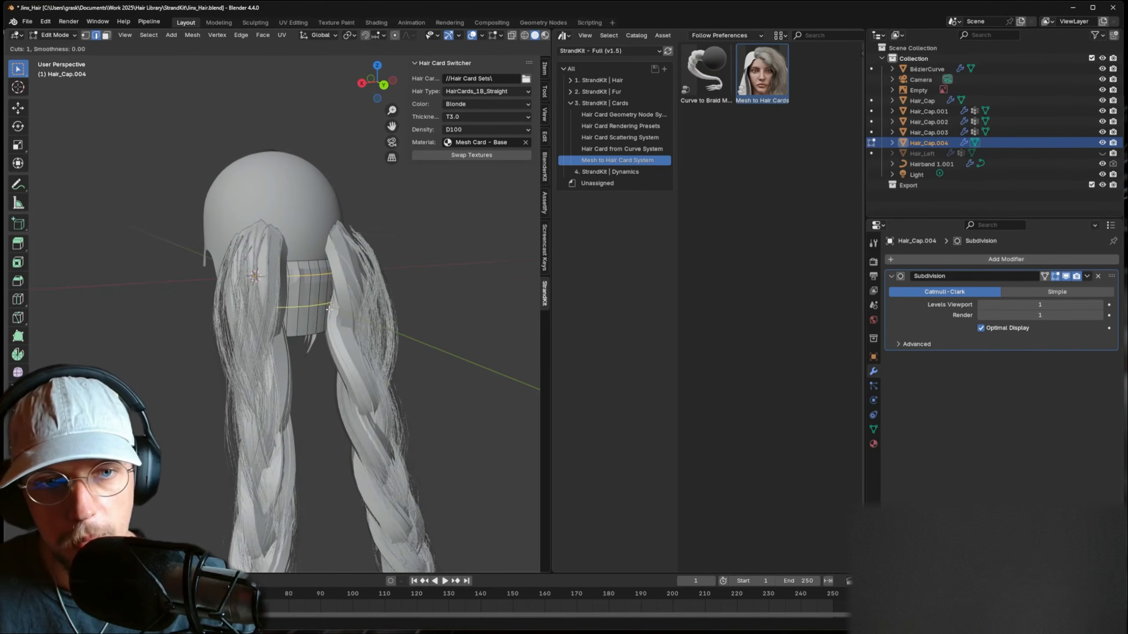
{"action": "double_click", "coordinate": [329, 310]}
{"action": "key", "text": "g"}
{"action": "key", "text": "y"}
{"action": "left_click", "coordinate": [346, 301]}
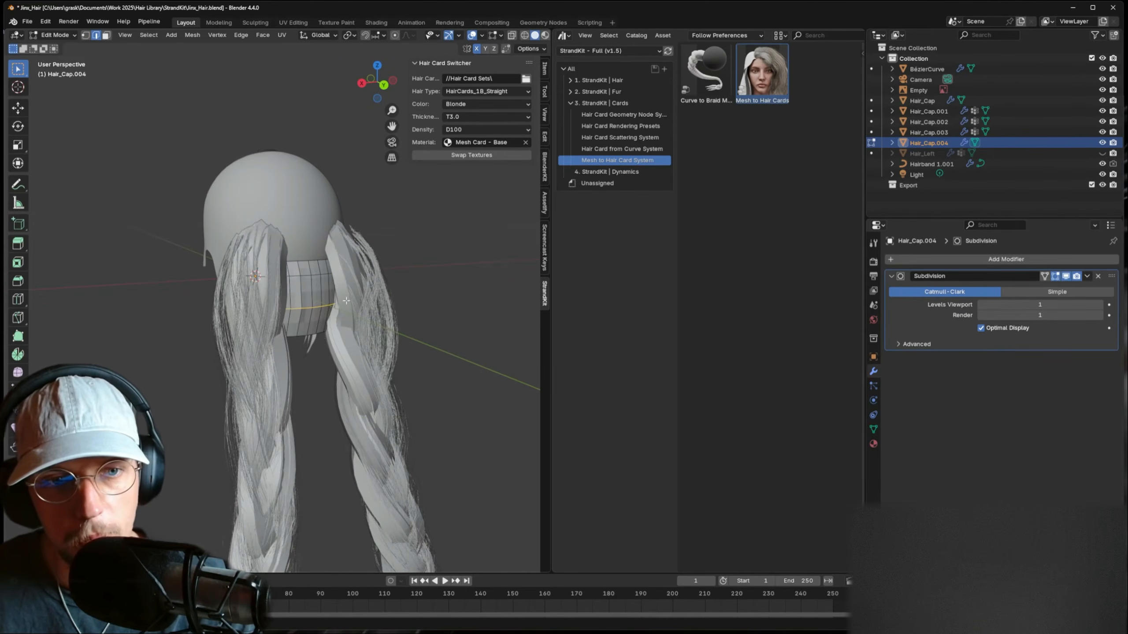
- In right-side view with X-ray, scale the bottom edge loop slightly wider
{"action": "middle_click_drag", "start_coordinate": [303, 338], "coordinate": [379, 326]}
{"action": "key", "text": "KP_3"}
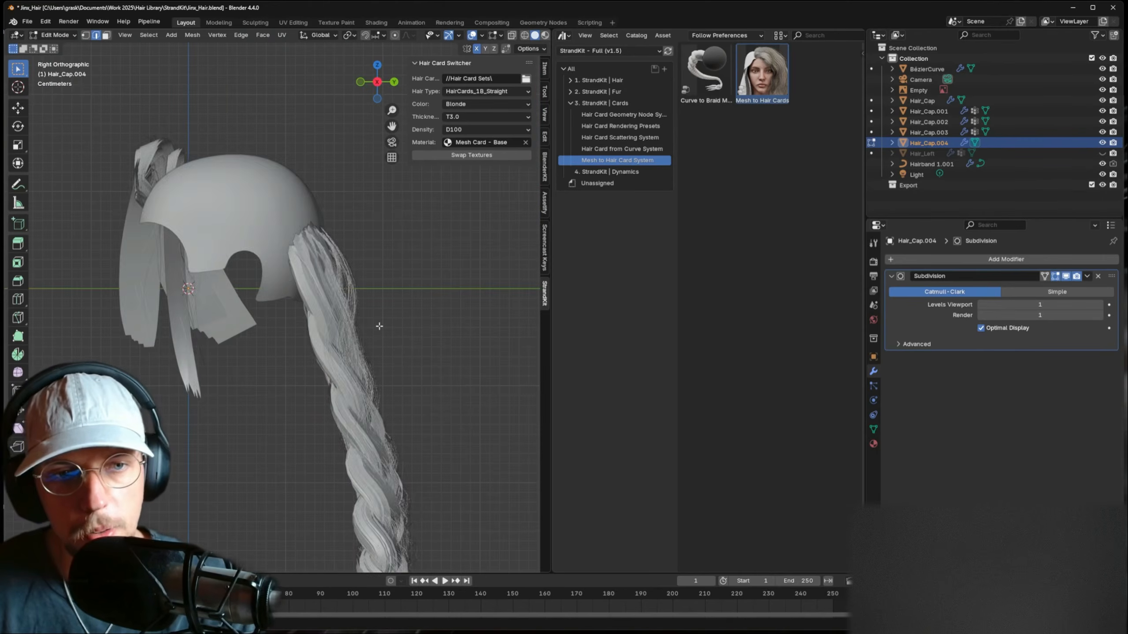
{"action": "key", "text": "alt+z"}
{"action": "middle_click_drag", "start_coordinate": [387, 327], "coordinate": [284, 335]}
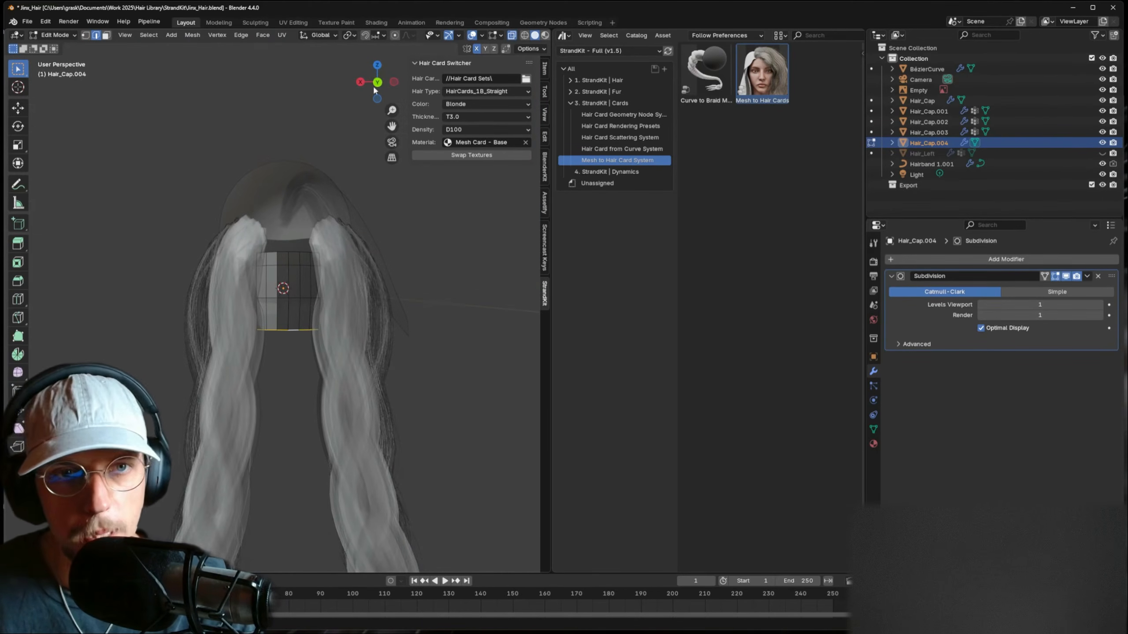
{"action": "key", "text": "s"}
{"action": "left_click", "coordinate": [376, 293]}
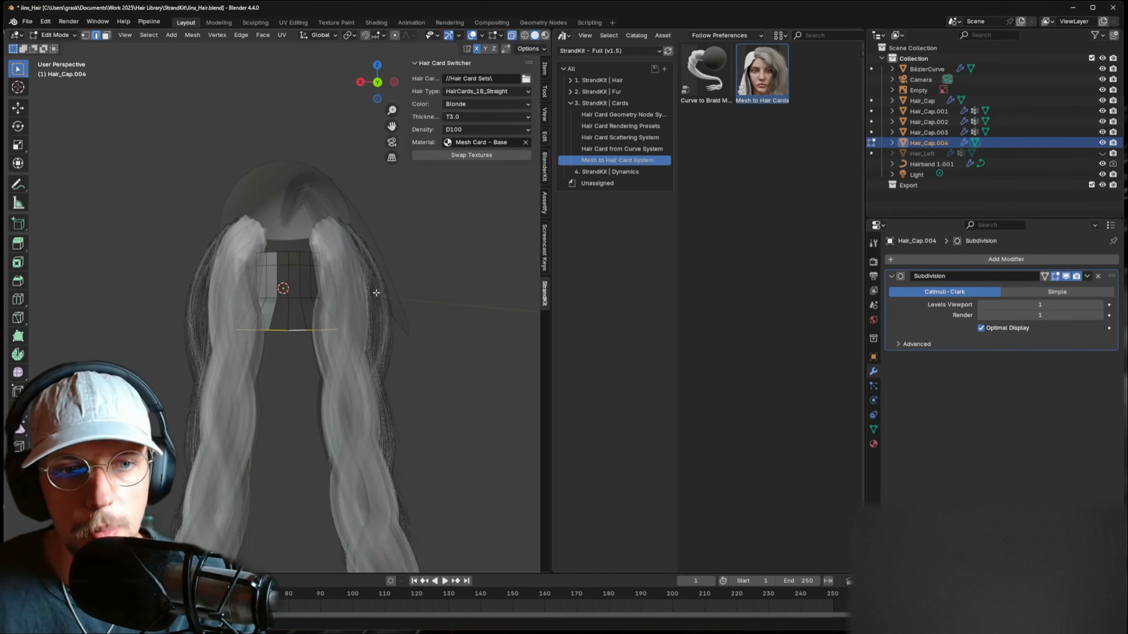
{"action": "key", "text": "s"}
{"action": "left_click", "coordinate": [307, 299]}
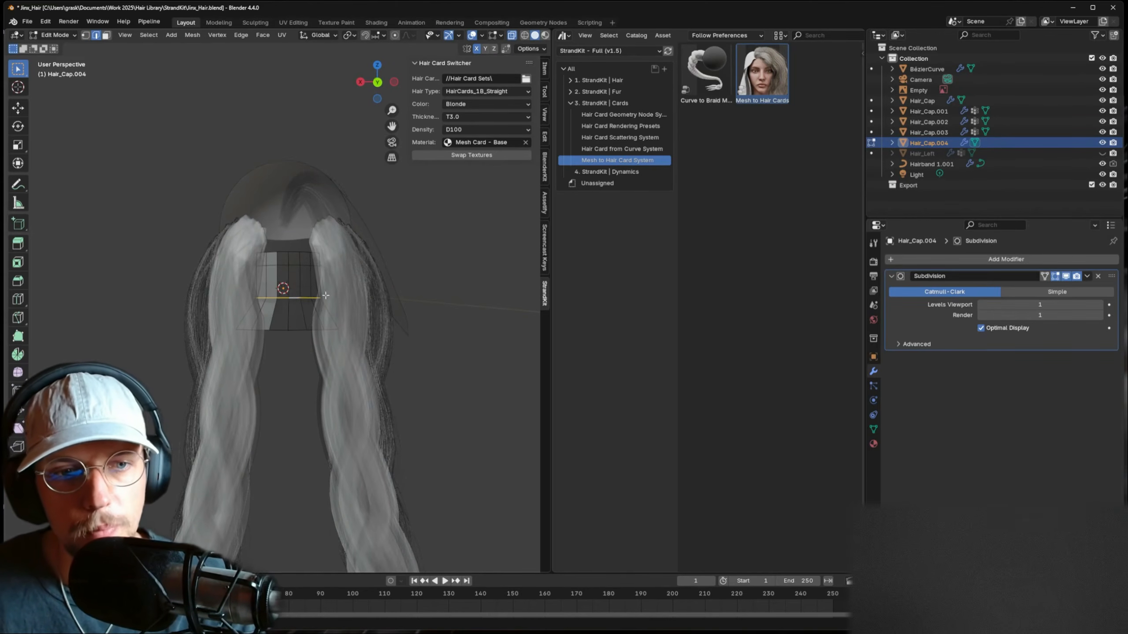
{"action": "key", "text": "s"}
{"action": "key", "text": "Escape"}
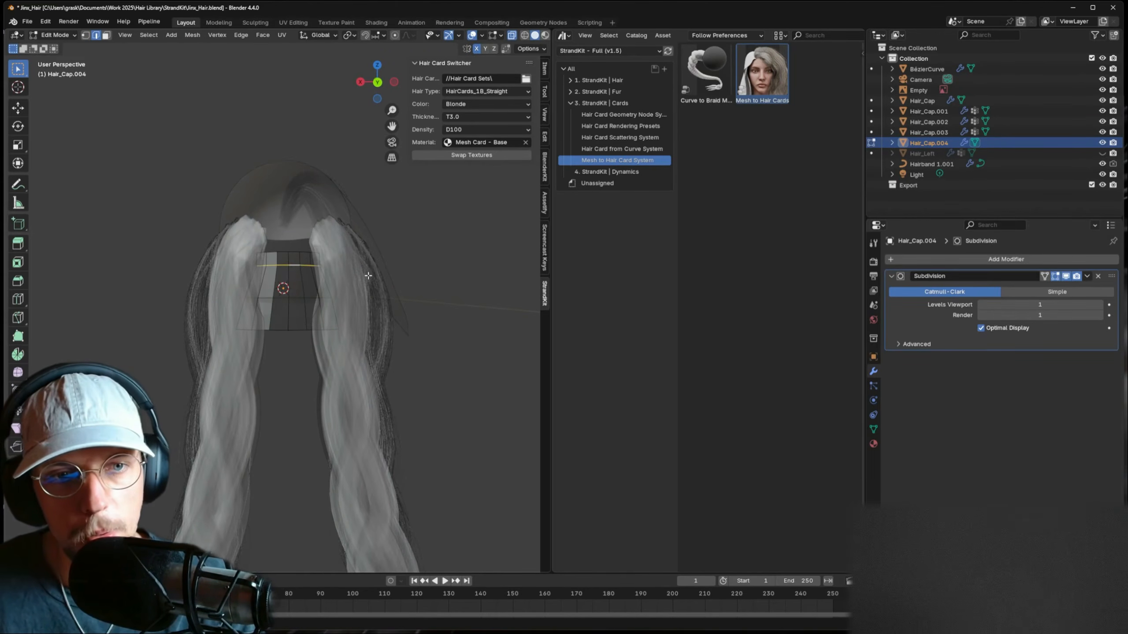
{"action": "key", "text": "s"}
{"action": "left_click", "coordinate": [373, 275]}
- Turn off X-ray and add a new vertex group to the band in Object Data properties
{"action": "key", "text": "Tab"}
{"action": "key", "text": "alt+z"}
{"action": "key", "text": "Tab"}
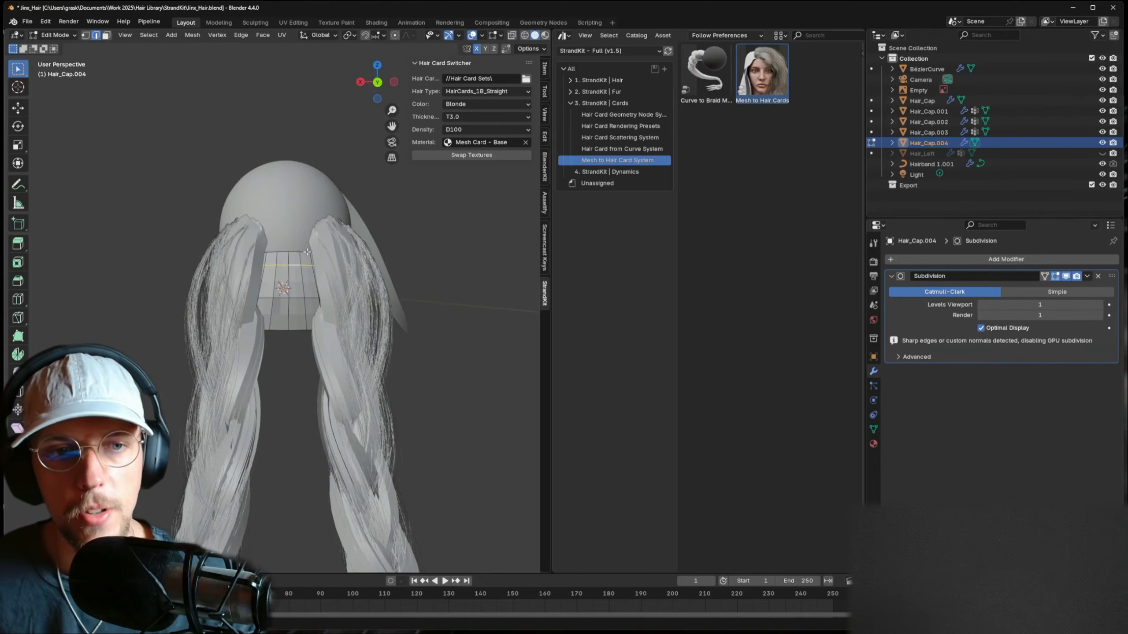
{"action": "left_click", "coordinate": [872, 428]}
{"action": "left_click", "coordinate": [1108, 292]}
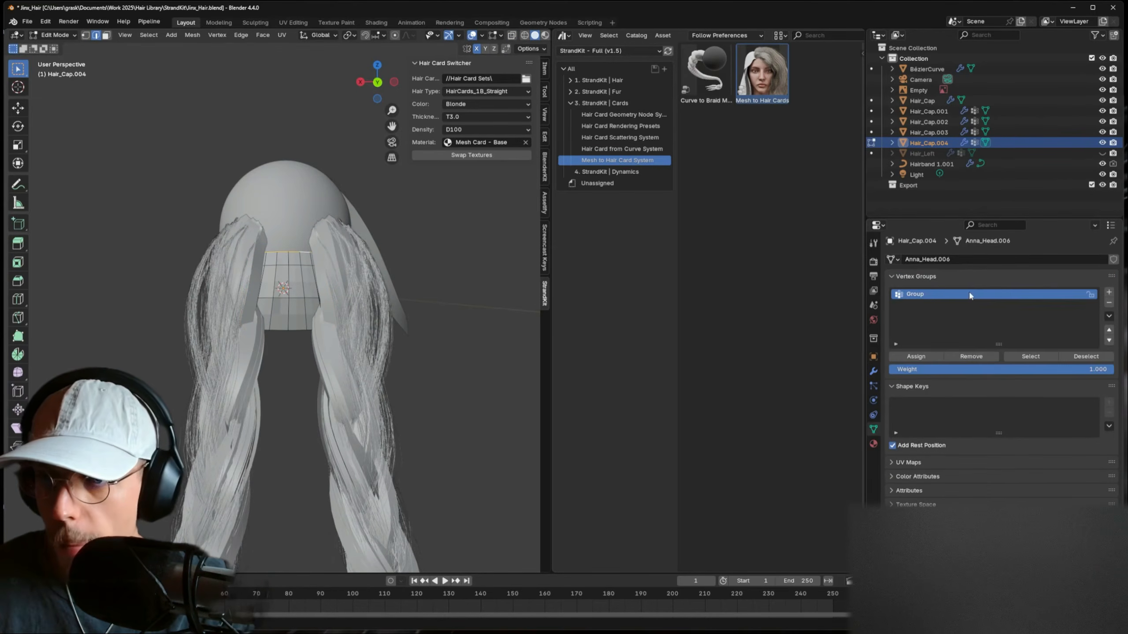
- Add a second vertex group, unhide Hair_Left, and remove the band's Mirror modifier
{"action": "left_click", "coordinate": [1108, 292]}
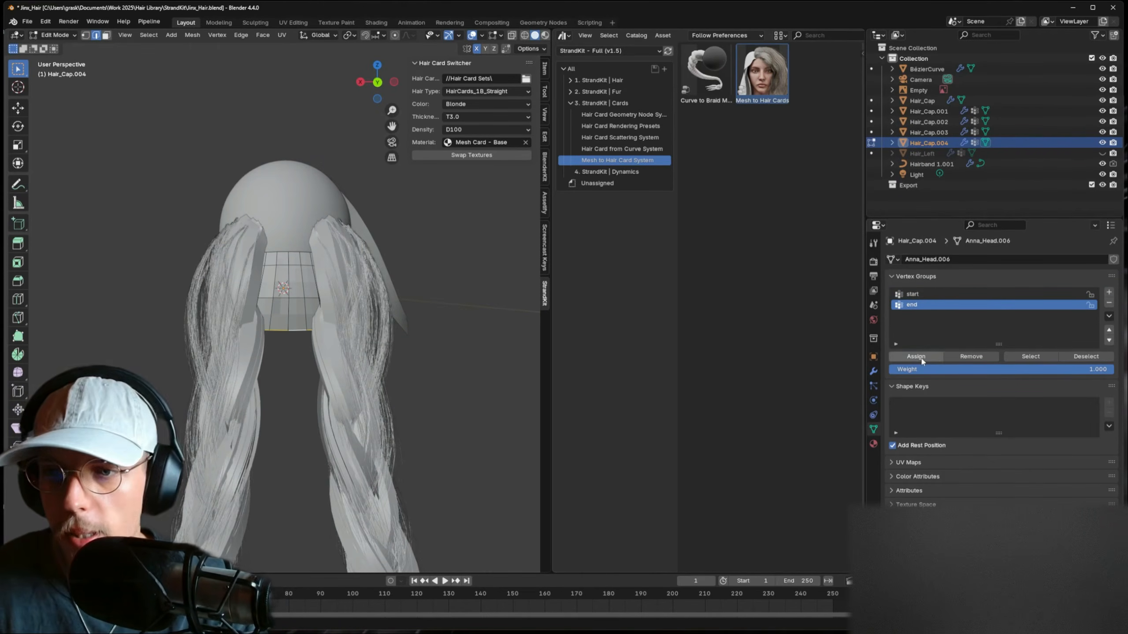
{"action": "key", "text": "Tab"}
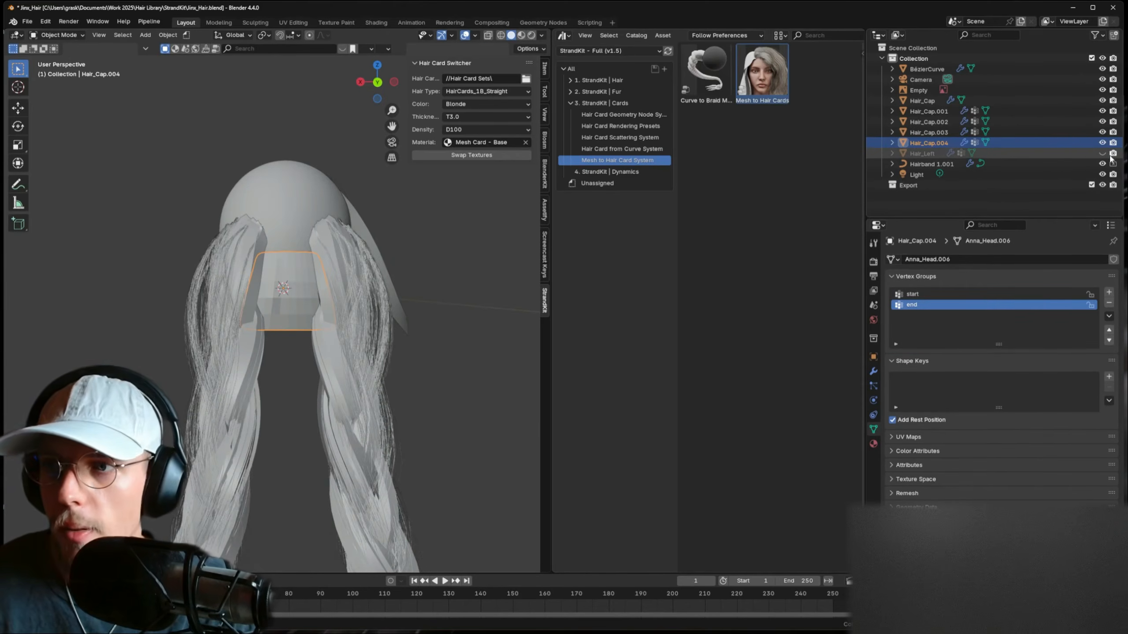
{"action": "left_click", "coordinate": [1104, 154]}
{"action": "left_click", "coordinate": [322, 206], "text": "shift"}
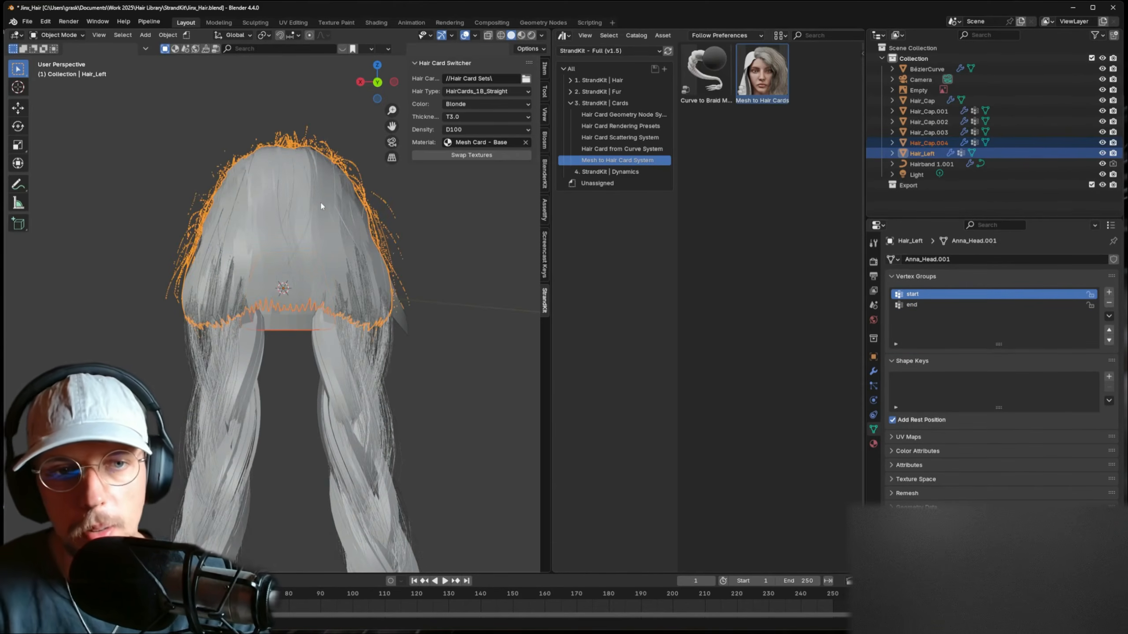
{"action": "right_click", "coordinate": [320, 201]}
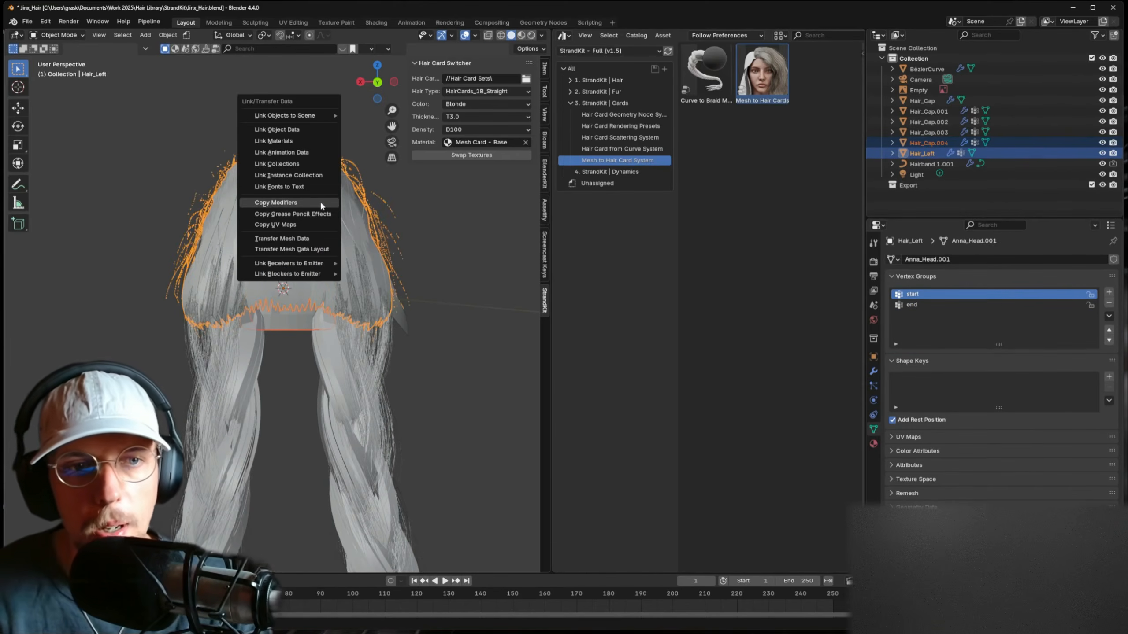
{"action": "left_click", "coordinate": [283, 307]}
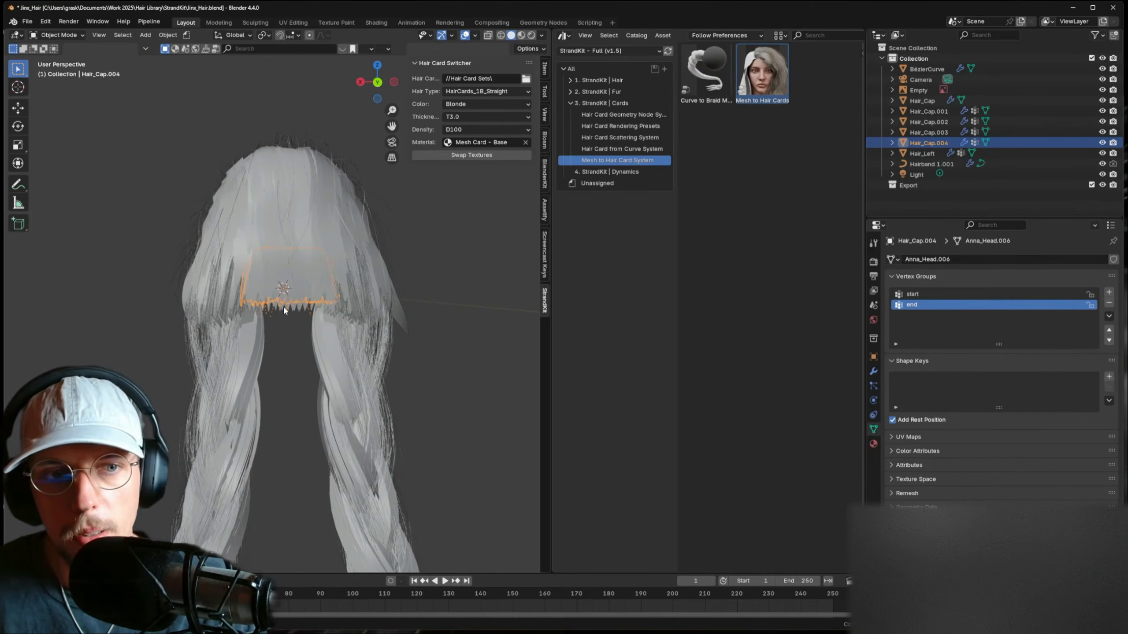
{"action": "left_click", "coordinate": [872, 371]}
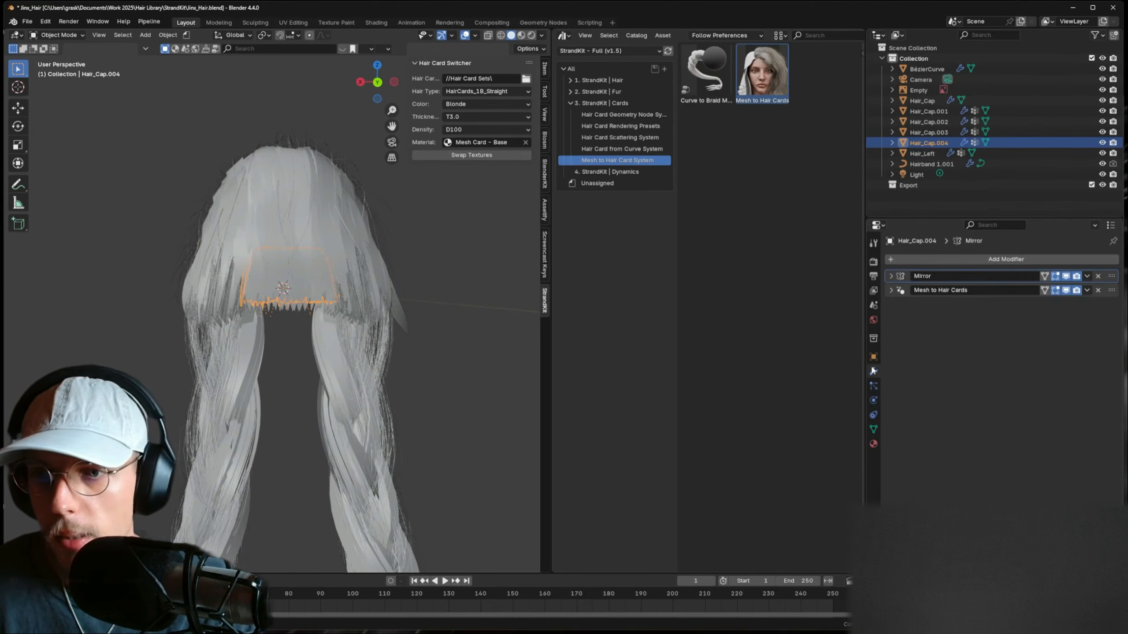
{"action": "left_click", "coordinate": [1097, 276]}
- Check the regenerated hair cards, then lower the cap's bottom edge along Z with X-ray on
{"action": "key", "text": "Tab"}
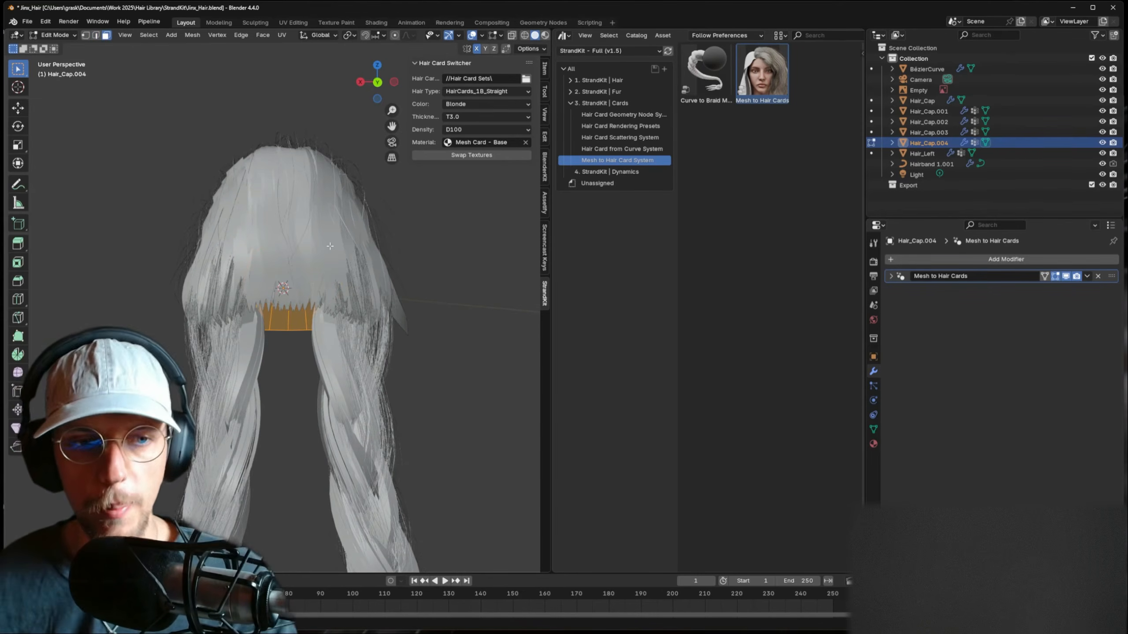
{"action": "key", "text": "Tab"}
{"action": "key", "text": "Tab"}
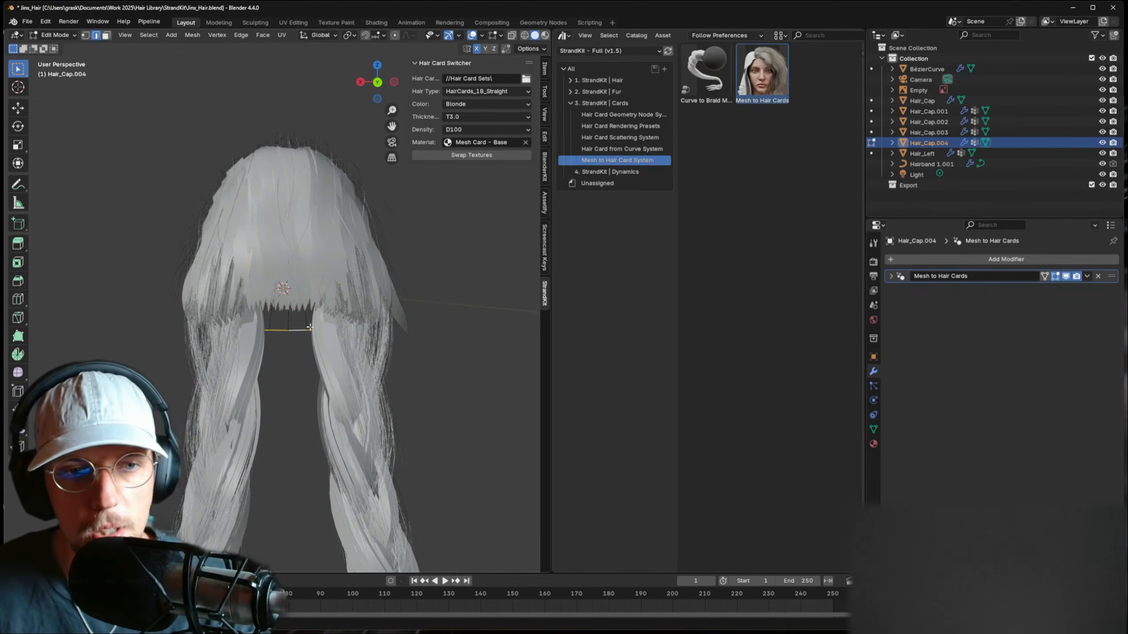
{"action": "key", "text": "g"}
{"action": "key", "text": "z"}
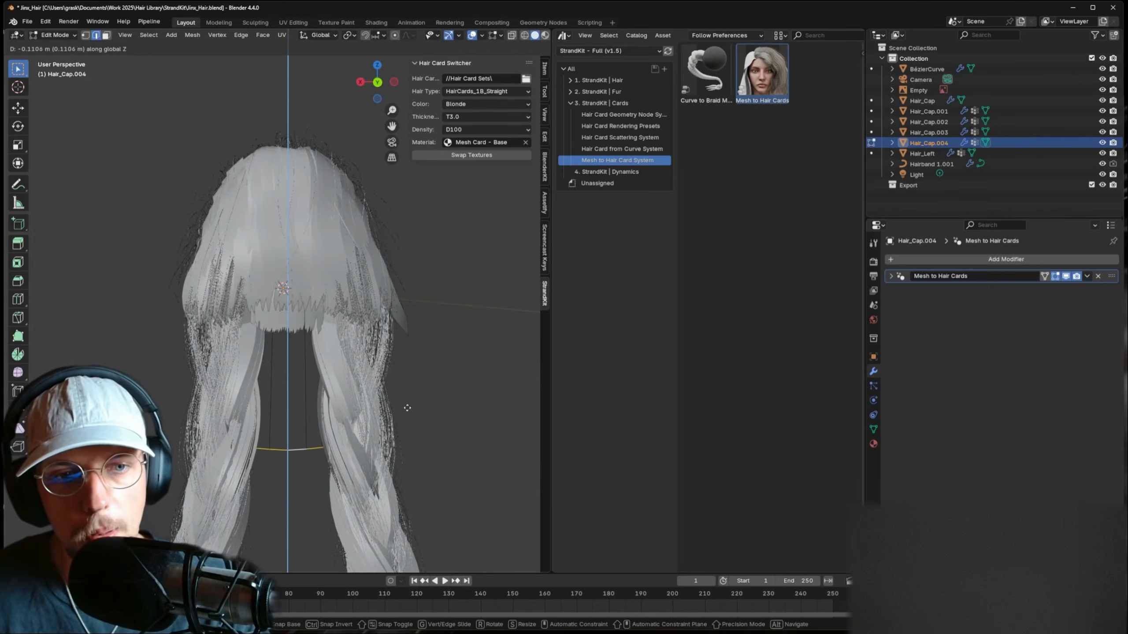
{"action": "left_click", "coordinate": [395, 373]}
{"action": "key", "text": "alt+z"}
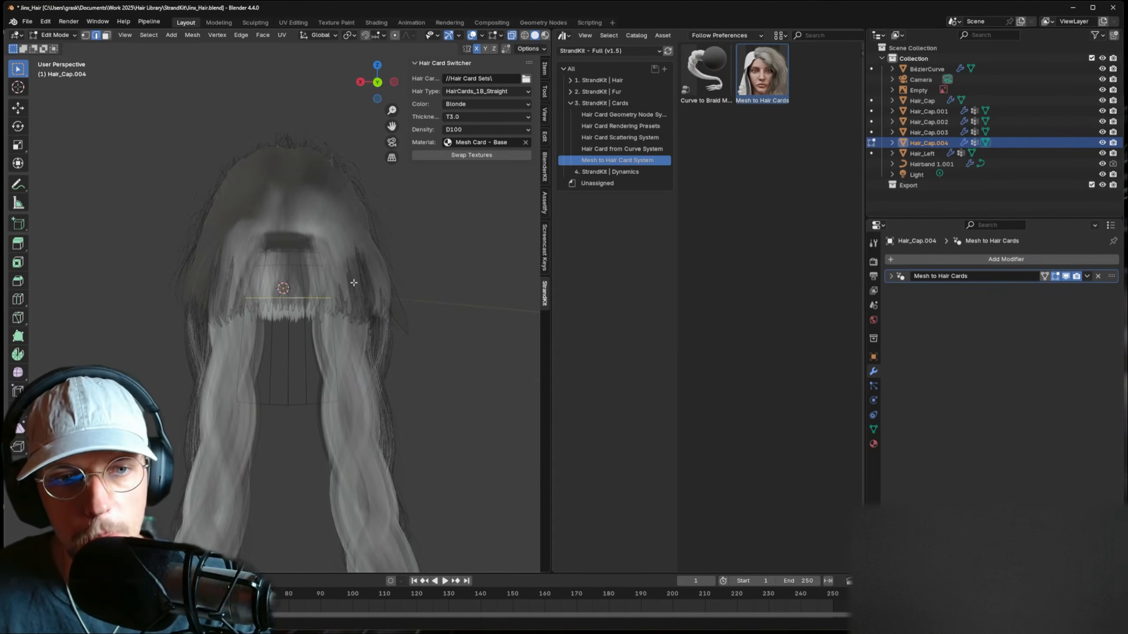
- Fine-tune the bottom edge's height along Z, then return to Object Mode to regenerate cards
{"action": "key", "text": "g"}
{"action": "key", "text": "z"}
{"action": "left_click", "coordinate": [364, 345]}
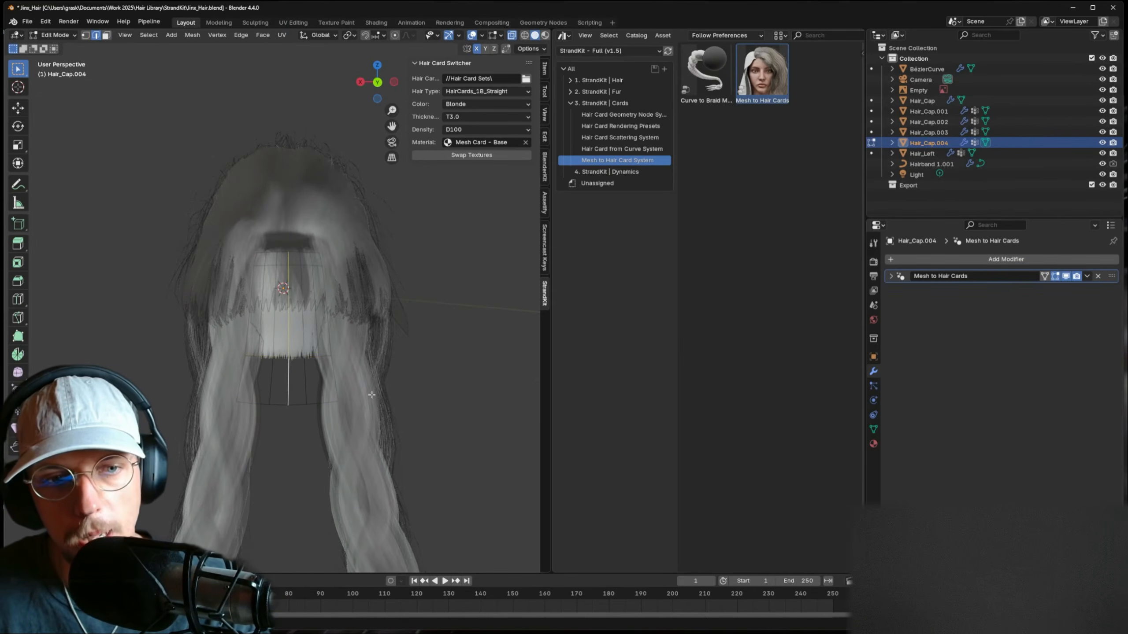
{"action": "key", "text": "g"}
{"action": "key", "text": "z"}
{"action": "left_click", "coordinate": [320, 390]}
{"action": "key", "text": "g"}
{"action": "key", "text": "z"}
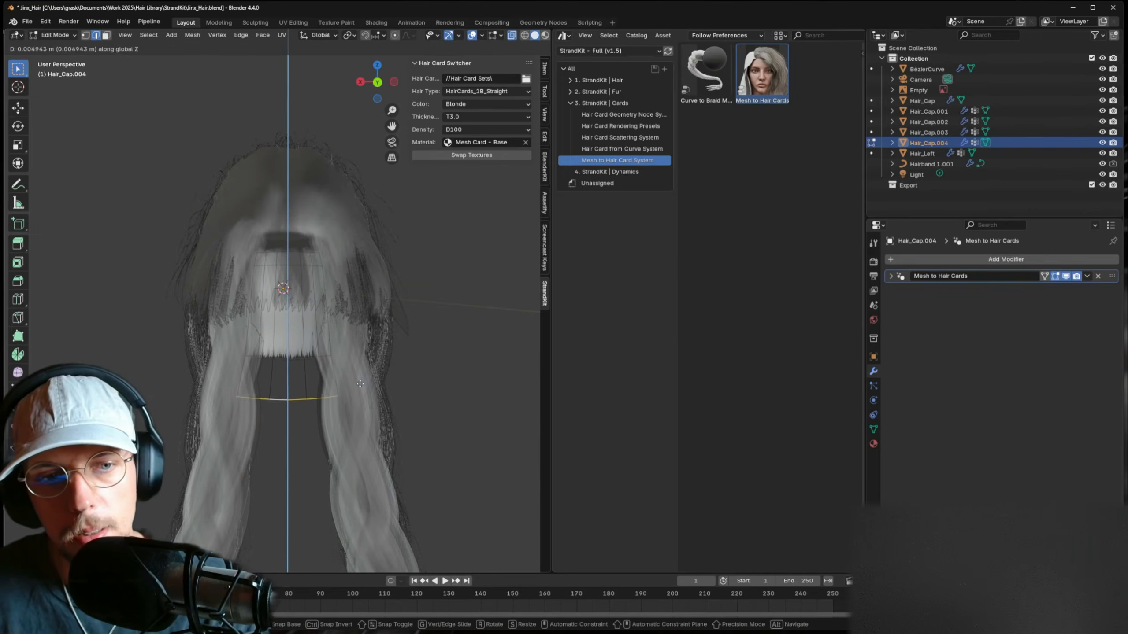
{"action": "left_click", "coordinate": [338, 382]}
{"action": "key", "text": "Tab"}
{"action": "middle_click_drag", "start_coordinate": [344, 349], "coordinate": [346, 355]}
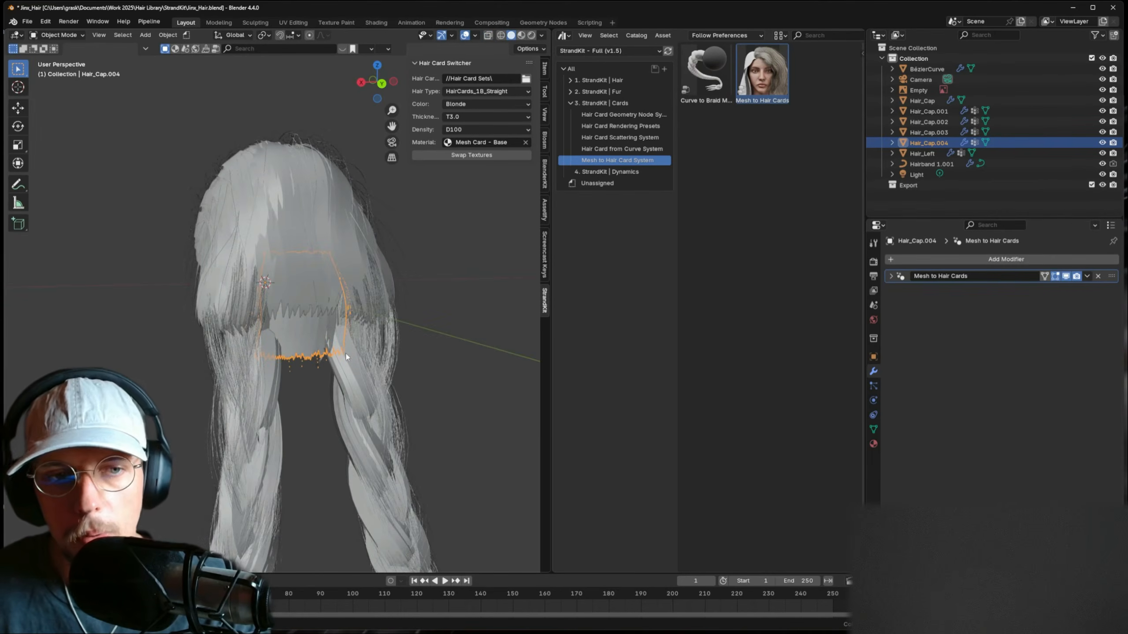
- In Rendered view, set Hair_Cap.004's Mesh to Hair Cards multiplier to 2 and card width to 0.098
{"action": "middle_click_drag", "start_coordinate": [273, 324], "coordinate": [281, 328]}
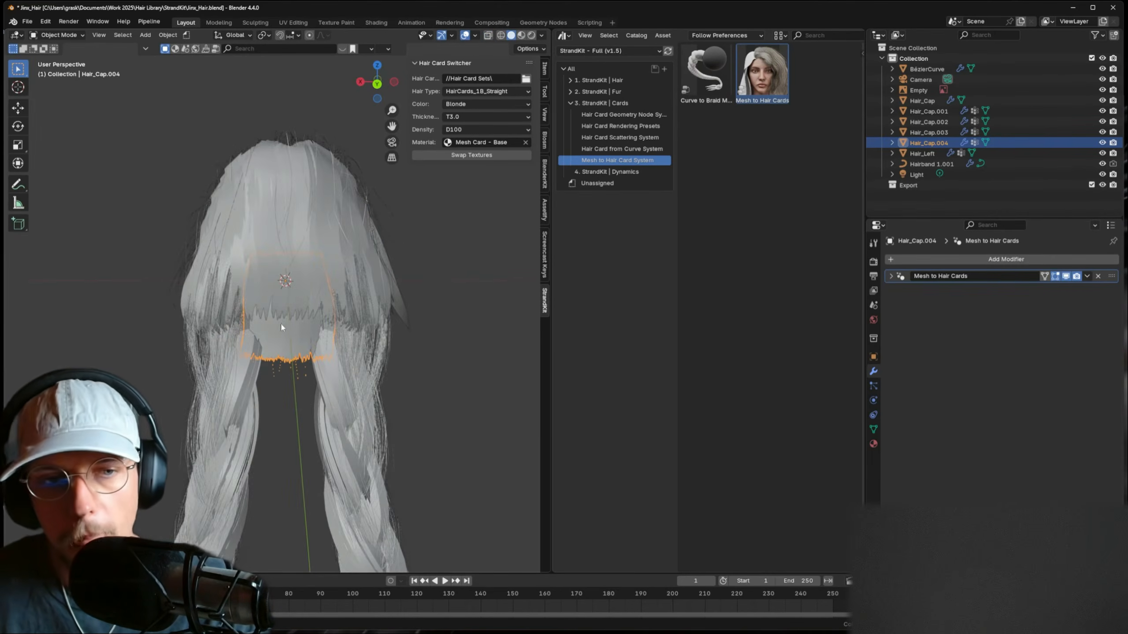
{"action": "left_click", "coordinate": [532, 35]}
{"action": "middle_click_drag", "start_coordinate": [366, 294], "coordinate": [374, 300]}
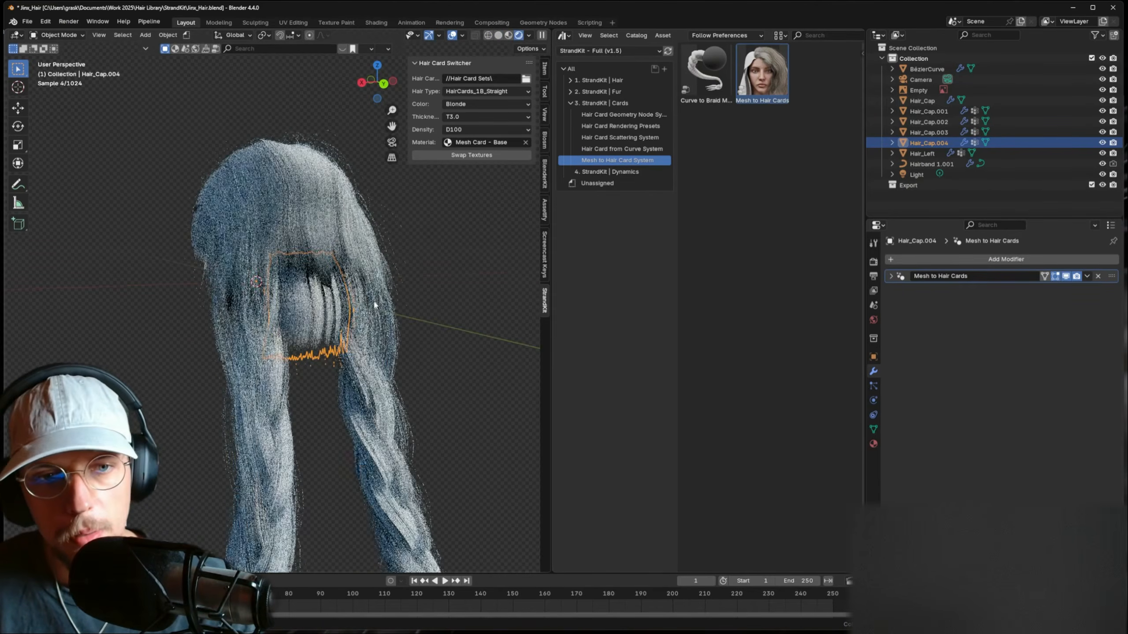
{"action": "left_click", "coordinate": [891, 276]}
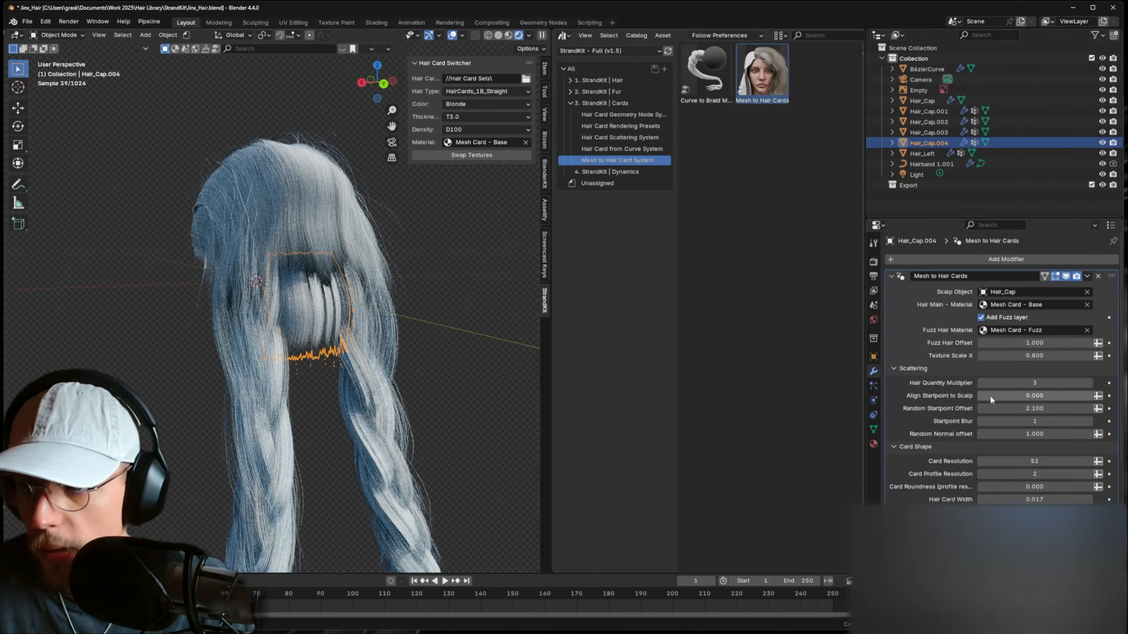
{"action": "left_click", "coordinate": [981, 382]}
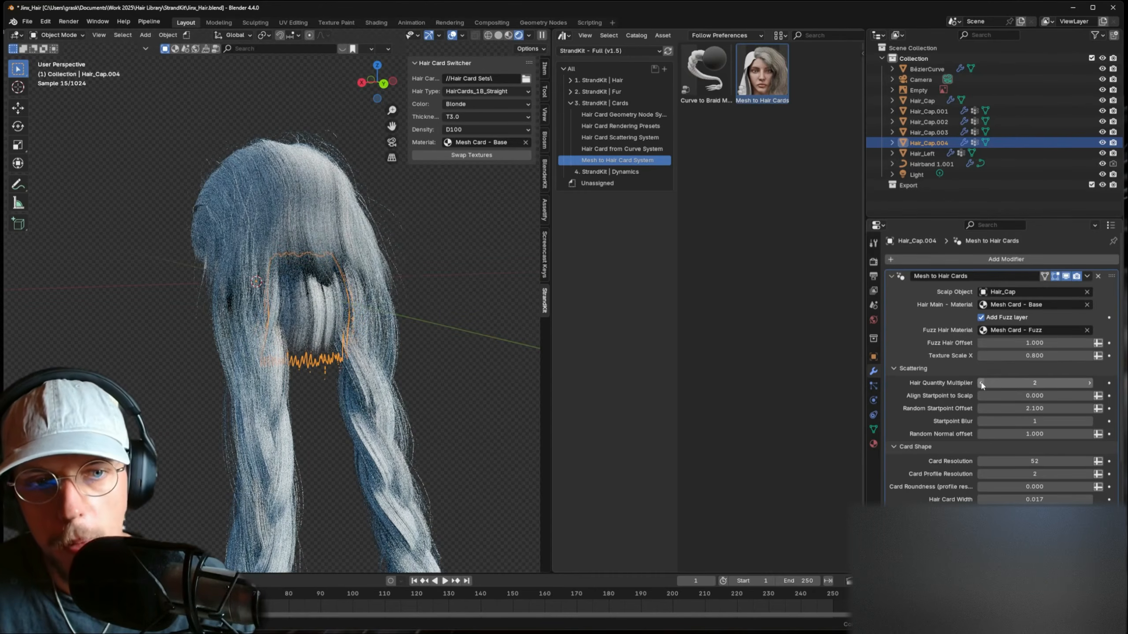
{"action": "left_click_drag", "start_coordinate": [1021, 499], "coordinate": [1081, 499]}
{"action": "scroll", "coordinate": [320, 339], "scroll_direction": "up", "scroll_amount": 5}
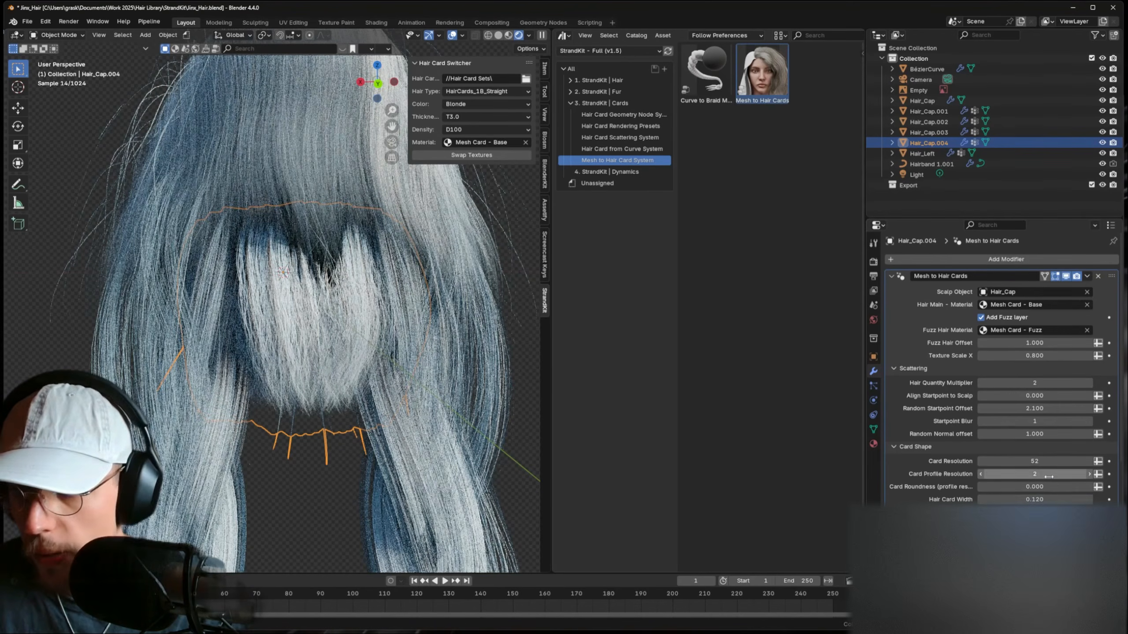
{"action": "left_click_drag", "start_coordinate": [1041, 499], "coordinate": [1030, 499]}
{"action": "left_click", "coordinate": [58, 35]}
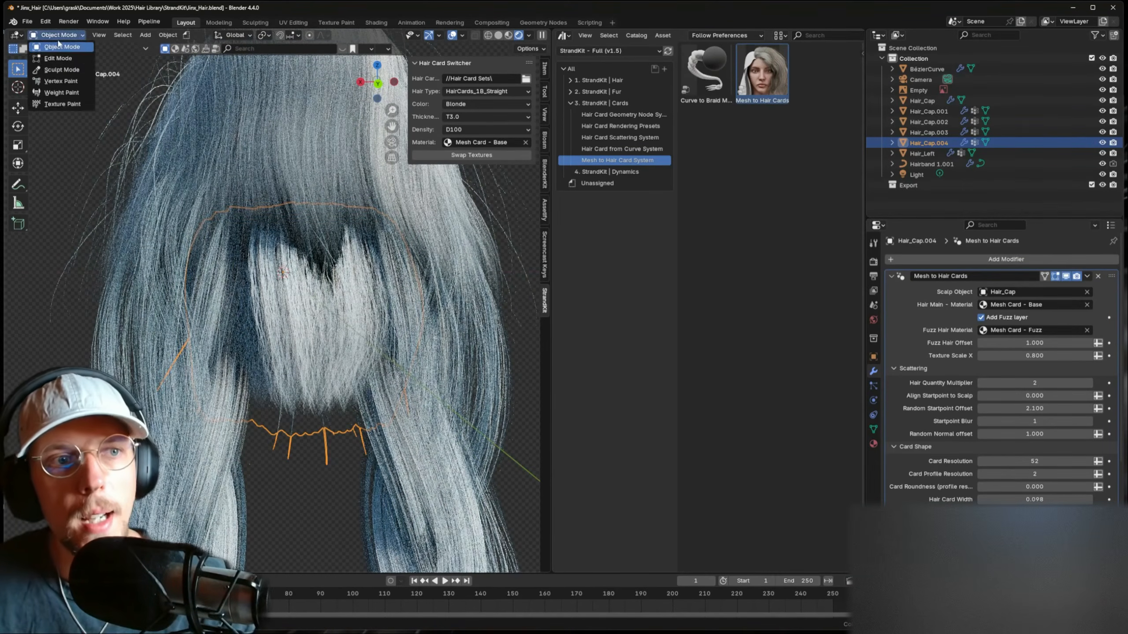
- Sculpt Hair_Cap.004's strands into shape with the Grab brush at 204 px radius
{"action": "left_click", "coordinate": [59, 71]}
{"action": "mouse_move", "coordinate": [266, 236]}
{"action": "middle_mouse_down"}
{"action": "mouse_move", "coordinate": [355, 244]}
{"action": "mouse_move", "coordinate": [355, 257]}
{"action": "mouse_move", "coordinate": [145, 276]}
{"action": "mouse_move", "coordinate": [235, 275]}
{"action": "middle_mouse_up"}
{"action": "left_click_drag", "start_coordinate": [311, 253], "coordinate": [295, 258]}
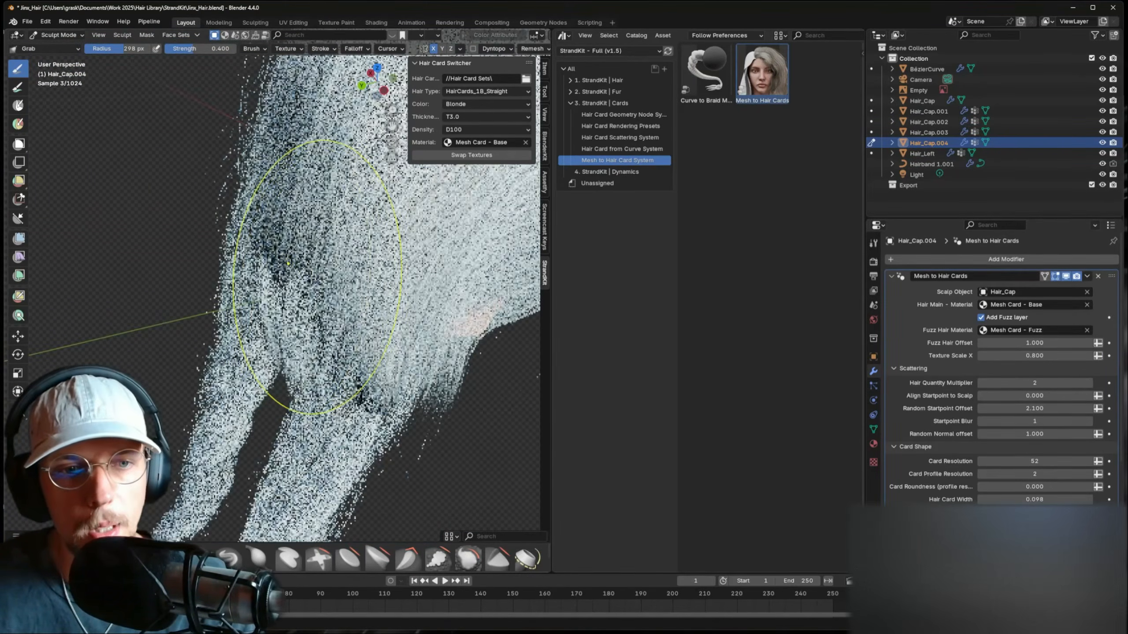
{"action": "middle_click_drag", "start_coordinate": [222, 240], "coordinate": [346, 257]}
{"action": "key", "text": "f"}
{"action": "left_click", "coordinate": [436, 257]}
{"action": "mouse_move", "coordinate": [293, 202]}
{"action": "left_mouse_down"}
{"action": "mouse_move", "coordinate": [274, 197]}
{"action": "mouse_move", "coordinate": [312, 217]}
{"action": "left_mouse_up"}
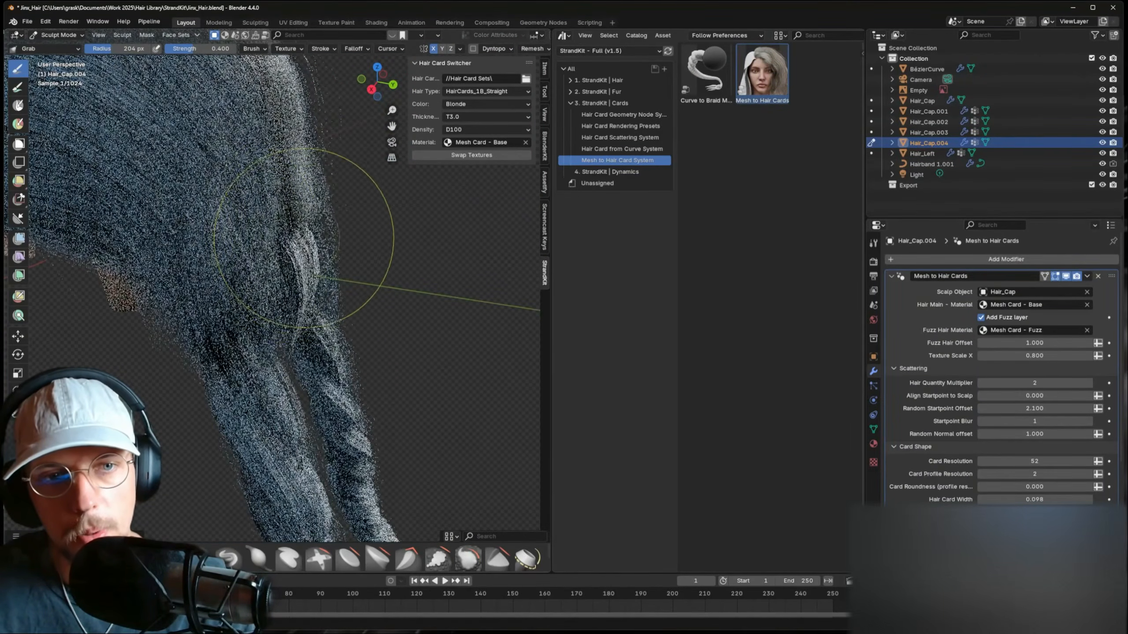
- Switch to Hair_Left in Sculpt Mode and grab its strands left with a 216 px brush
{"action": "left_click", "coordinate": [59, 35]}
{"action": "left_click", "coordinate": [62, 47]}
{"action": "left_click", "coordinate": [203, 110]}
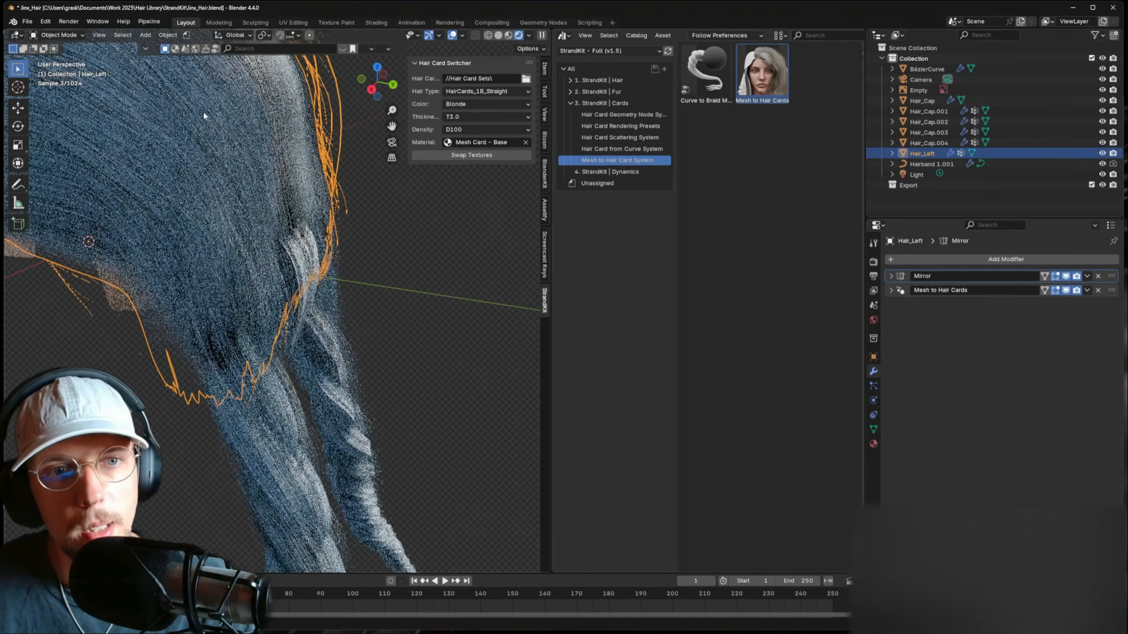
{"action": "left_click", "coordinate": [57, 35]}
{"action": "left_click", "coordinate": [62, 70]}
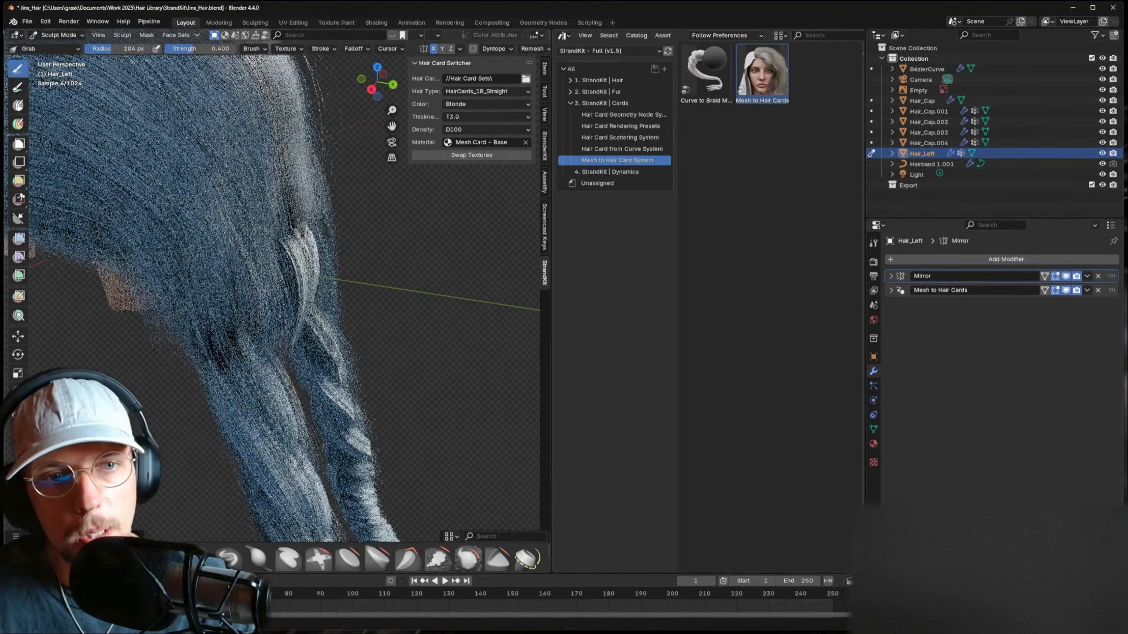
{"action": "mouse_move", "coordinate": [288, 213]}
{"action": "left_mouse_down"}
{"action": "mouse_move", "coordinate": [257, 214]}
{"action": "mouse_move", "coordinate": [244, 198]}
{"action": "mouse_move", "coordinate": [297, 202]}
{"action": "left_mouse_up"}
{"action": "key", "text": "f"}
{"action": "left_click", "coordinate": [267, 201]}
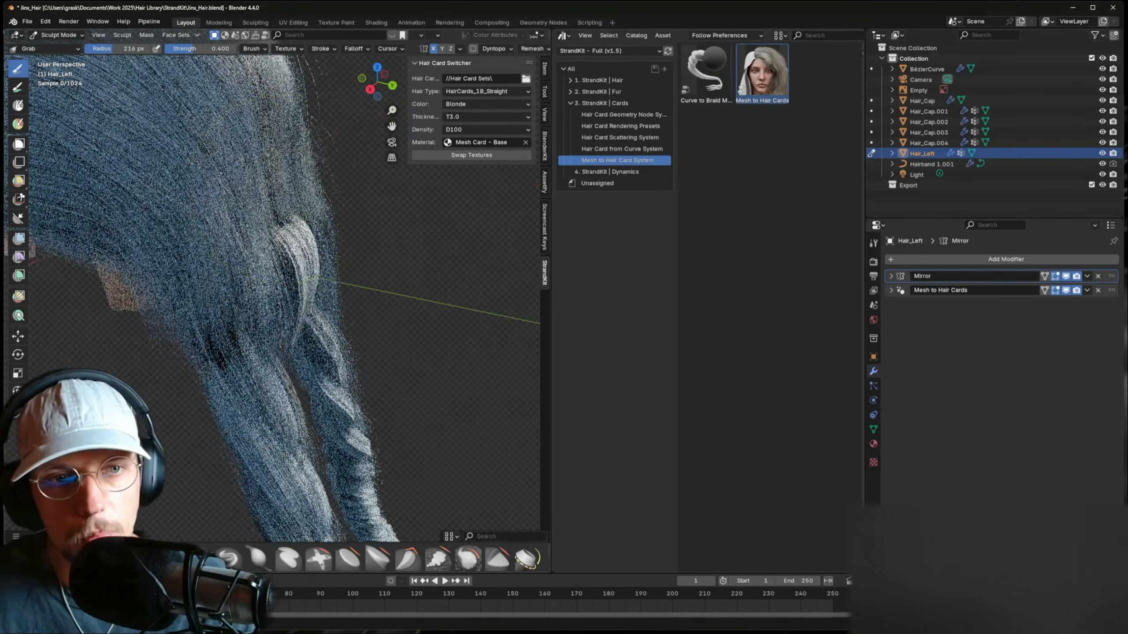
- From behind, nudge the braid strands and pull the back hair with a 175 px brush
{"action": "mouse_move", "coordinate": [306, 201]}
{"action": "middle_mouse_down"}
{"action": "mouse_move", "coordinate": [246, 202]}
{"action": "mouse_move", "coordinate": [273, 243]}
{"action": "middle_mouse_up"}
{"action": "left_click_drag", "start_coordinate": [274, 242], "coordinate": [292, 255]}
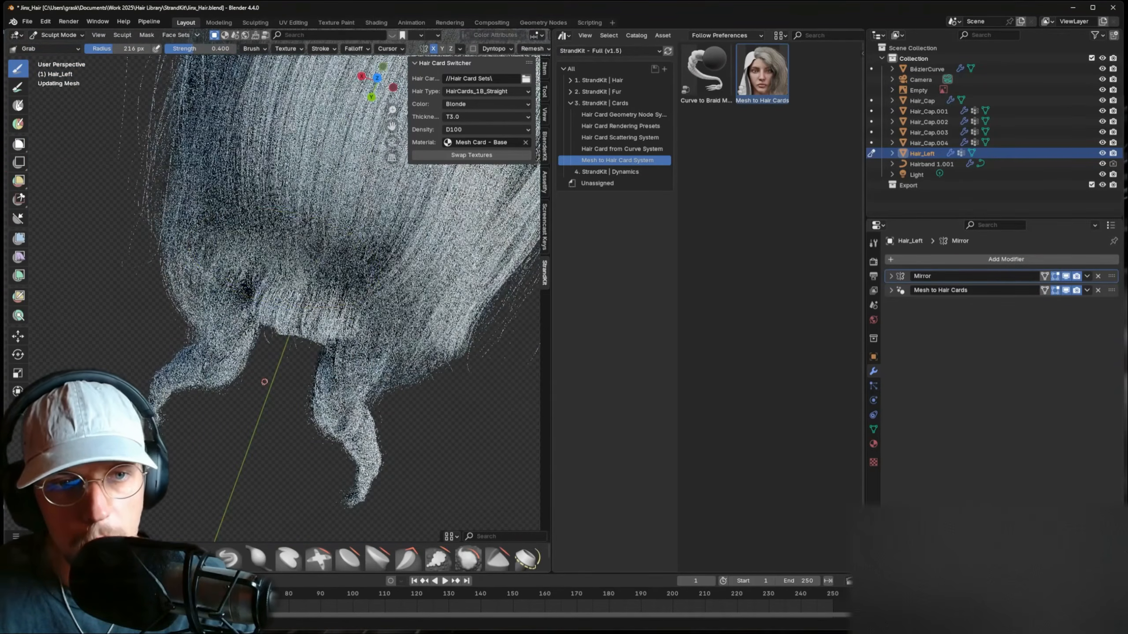
{"action": "mouse_move", "coordinate": [312, 267]}
{"action": "middle_mouse_down"}
{"action": "mouse_move", "coordinate": [315, 201]}
{"action": "mouse_move", "coordinate": [294, 252]}
{"action": "mouse_move", "coordinate": [333, 156]}
{"action": "mouse_move", "coordinate": [337, 232]}
{"action": "mouse_move", "coordinate": [391, 233]}
{"action": "middle_mouse_up"}
{"action": "key", "text": "f"}
{"action": "left_click", "coordinate": [282, 214]}
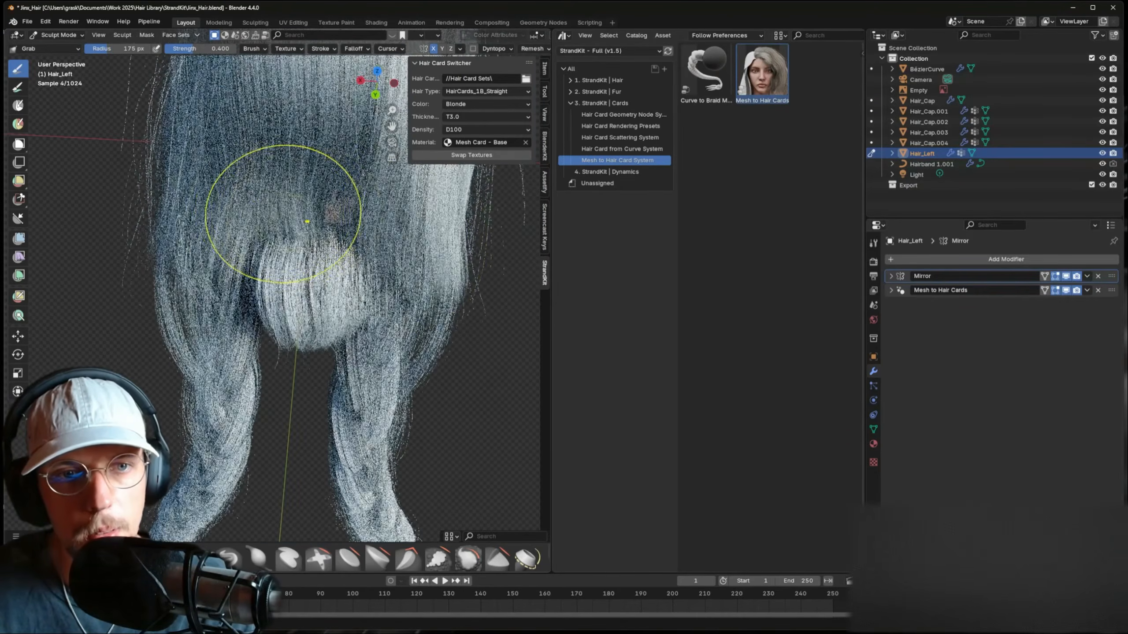
{"action": "mouse_move", "coordinate": [282, 214]}
{"action": "left_mouse_down"}
{"action": "mouse_move", "coordinate": [293, 220]}
{"action": "mouse_move", "coordinate": [276, 218]}
{"action": "mouse_move", "coordinate": [291, 242]}
{"action": "mouse_move", "coordinate": [287, 289]}
{"action": "mouse_move", "coordinate": [307, 309]}
{"action": "mouse_move", "coordinate": [278, 302]}
{"action": "mouse_move", "coordinate": [266, 316]}
{"action": "mouse_move", "coordinate": [255, 307]}
{"action": "mouse_move", "coordinate": [263, 286]}
{"action": "mouse_move", "coordinate": [217, 298]}
{"action": "left_mouse_up"}
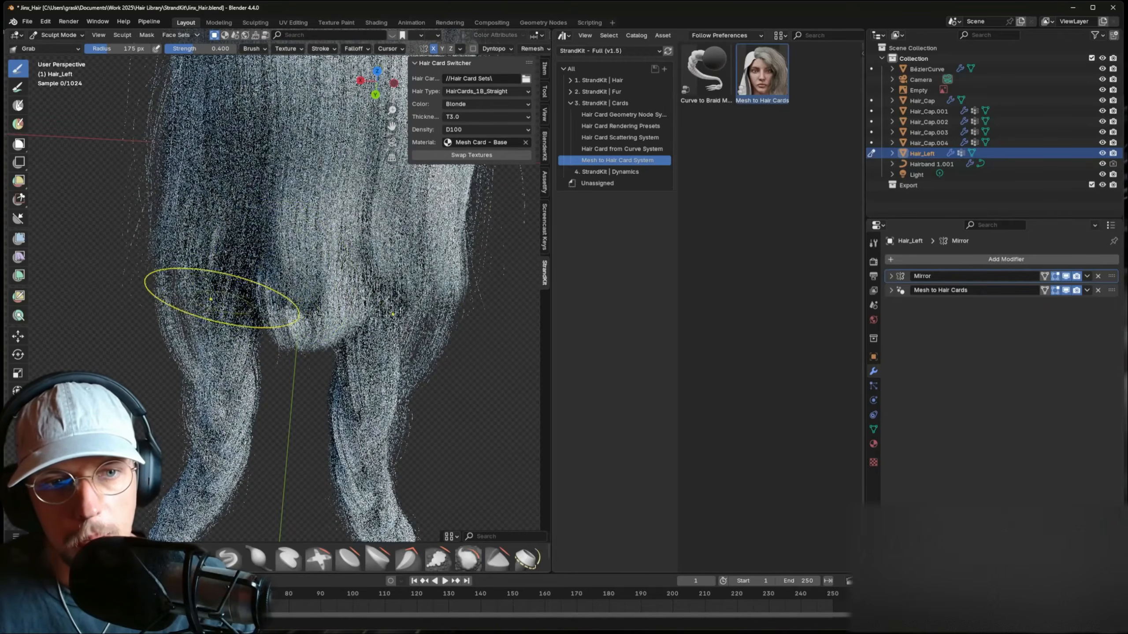
- Reshape the braid strands from new angles, then return Hair_Left to Object Mode
{"action": "mouse_move", "coordinate": [288, 307]}
{"action": "middle_mouse_down"}
{"action": "mouse_move", "coordinate": [277, 279]}
{"action": "mouse_move", "coordinate": [240, 304]}
{"action": "middle_mouse_up"}
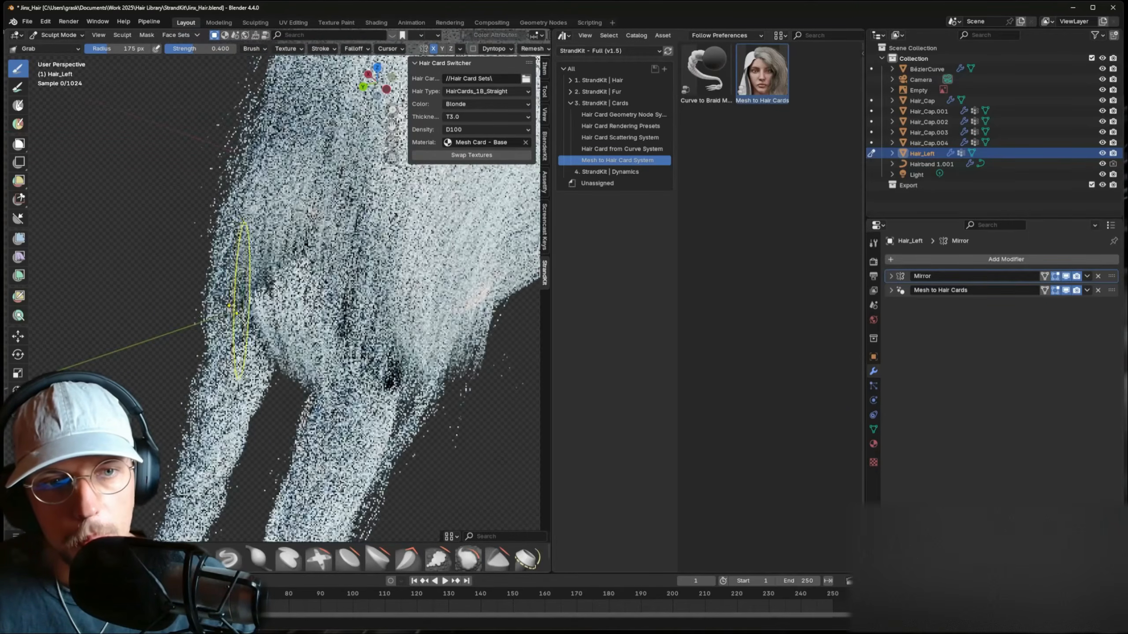
{"action": "left_click_drag", "start_coordinate": [239, 305], "coordinate": [253, 297]}
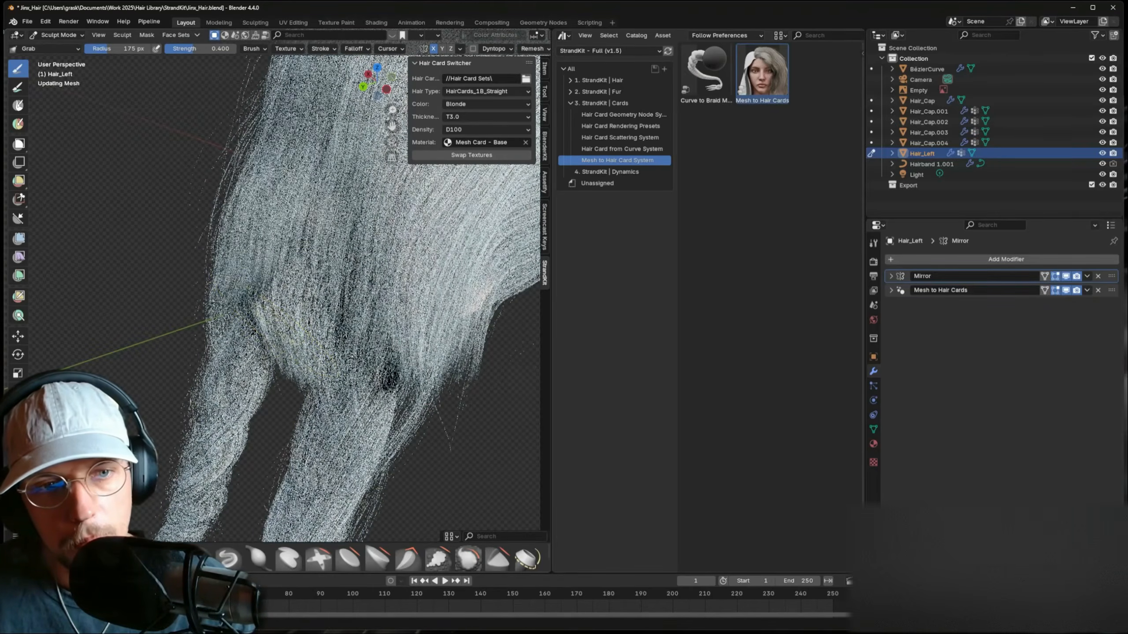
{"action": "middle_click_drag", "start_coordinate": [262, 340], "coordinate": [298, 355]}
{"action": "left_click_drag", "start_coordinate": [298, 355], "coordinate": [296, 342]}
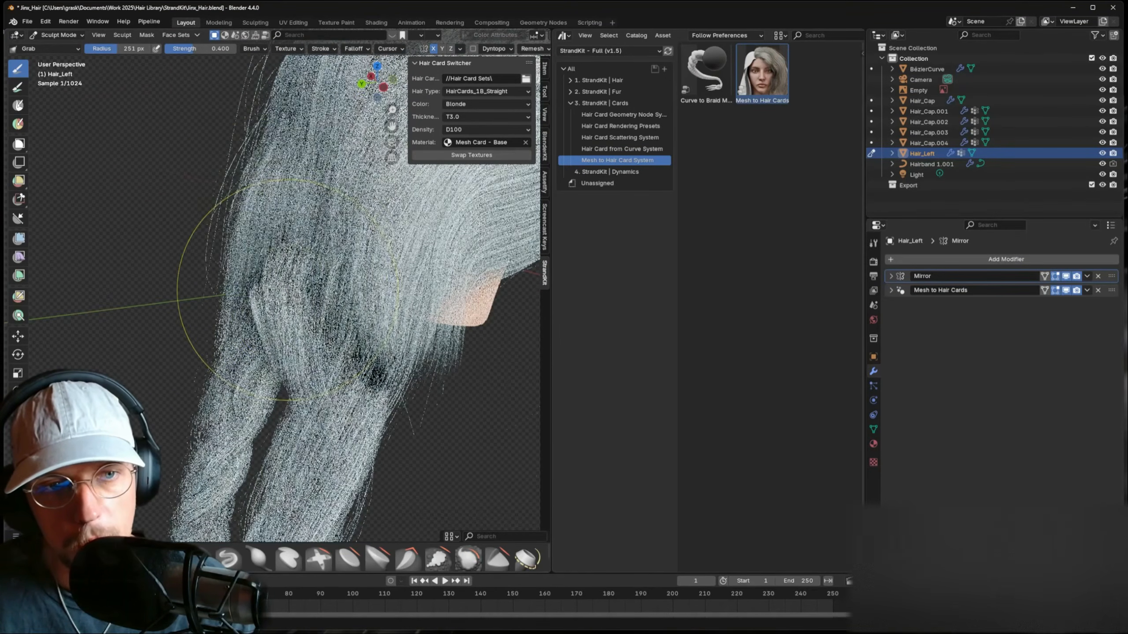
{"action": "left_click", "coordinate": [57, 35]}
{"action": "left_click", "coordinate": [65, 44]}
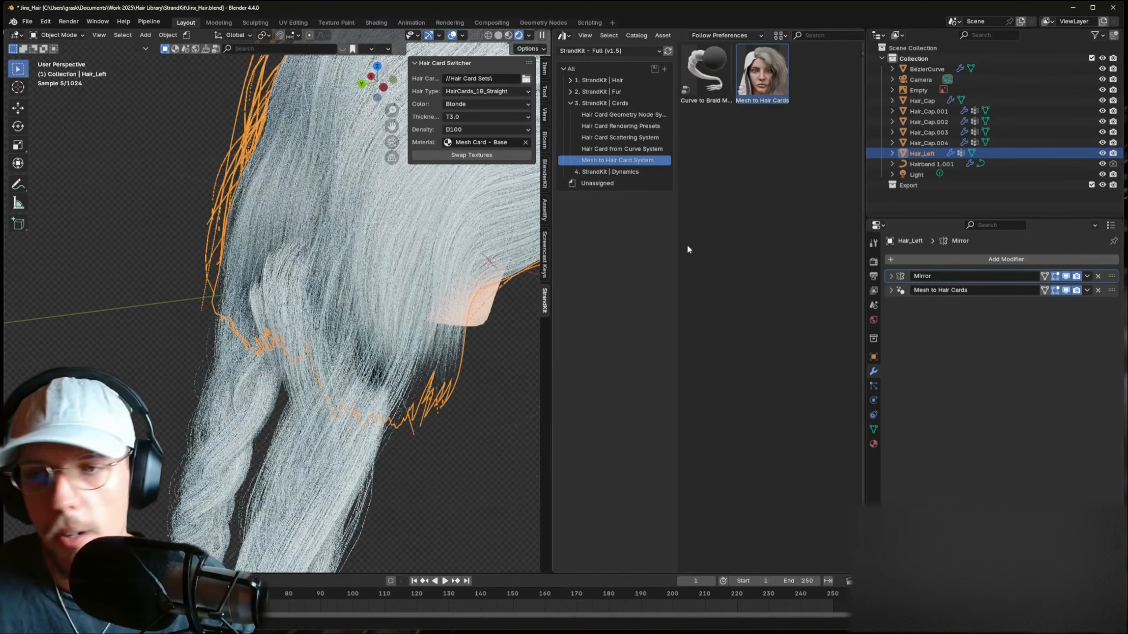
- Drop Hair_Left's Mesh to Hair Cards multiplier from 3 to 2 and inspect the braids in Sculpt Mode
{"action": "left_click", "coordinate": [891, 289]}
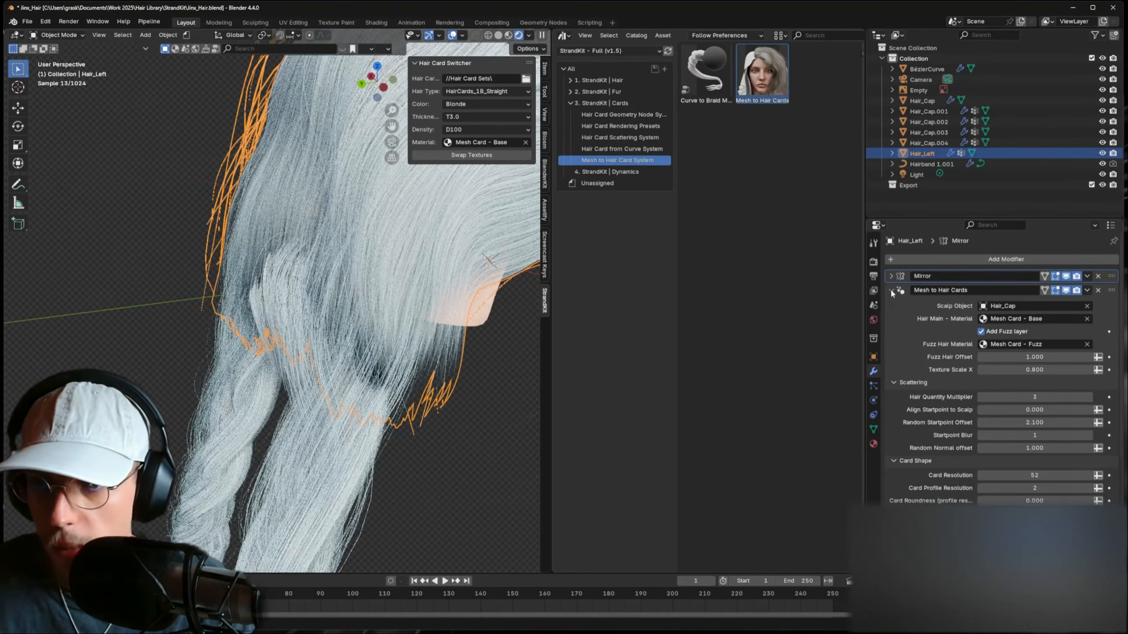
{"action": "left_click", "coordinate": [981, 398]}
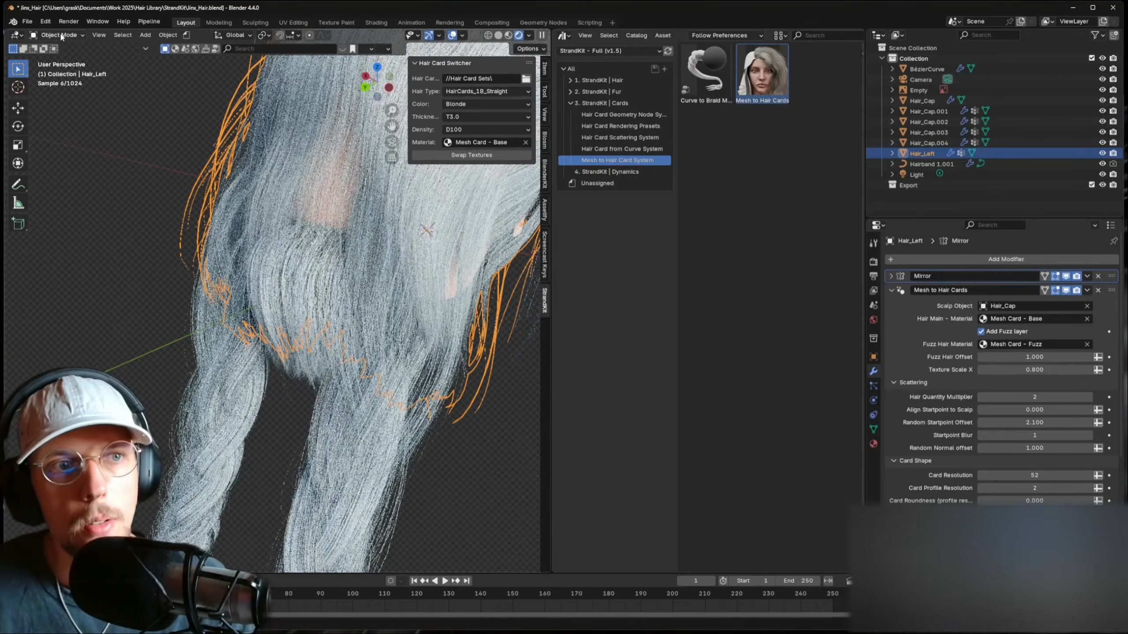
{"action": "left_click", "coordinate": [61, 36]}
{"action": "left_click", "coordinate": [62, 71]}
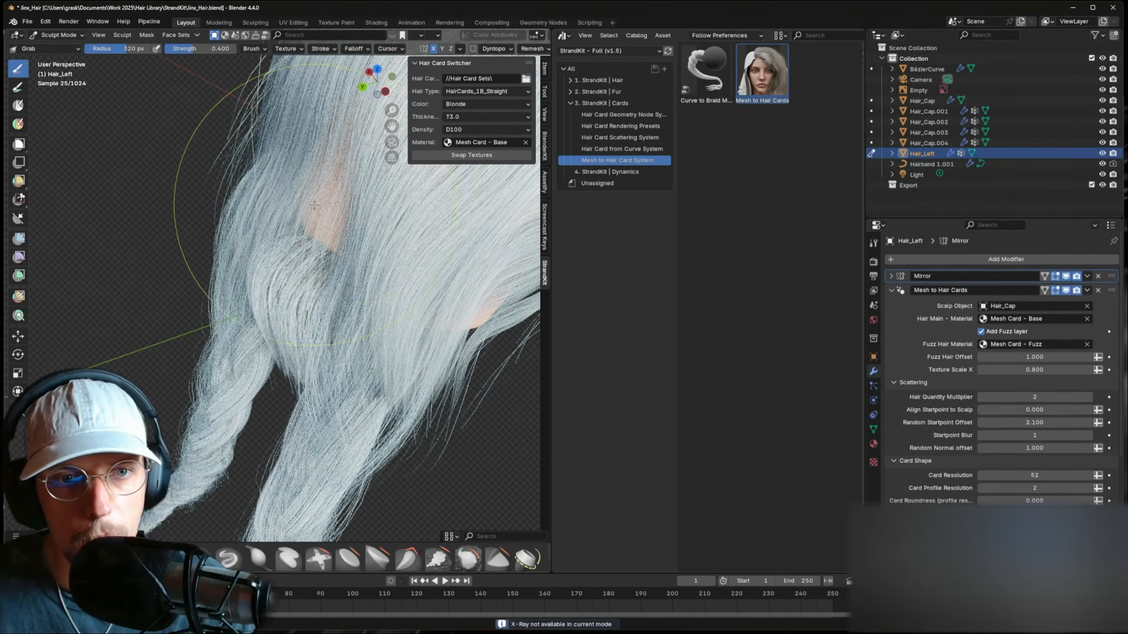
{"action": "middle_click_drag", "start_coordinate": [280, 204], "coordinate": [319, 194]}
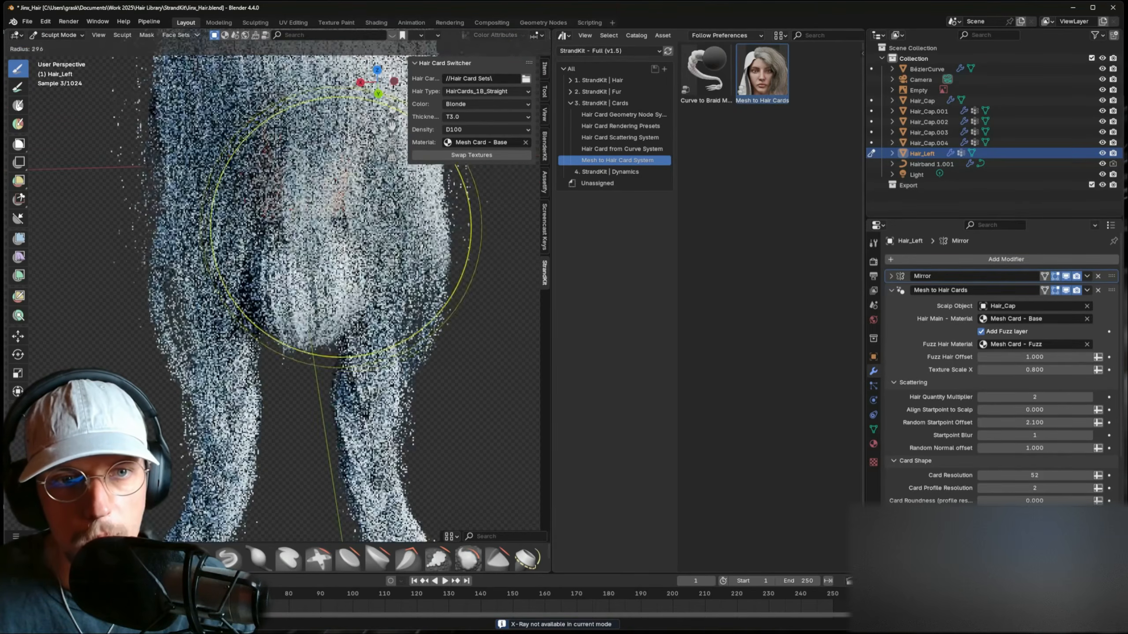
{"action": "left_click", "coordinate": [62, 47]}
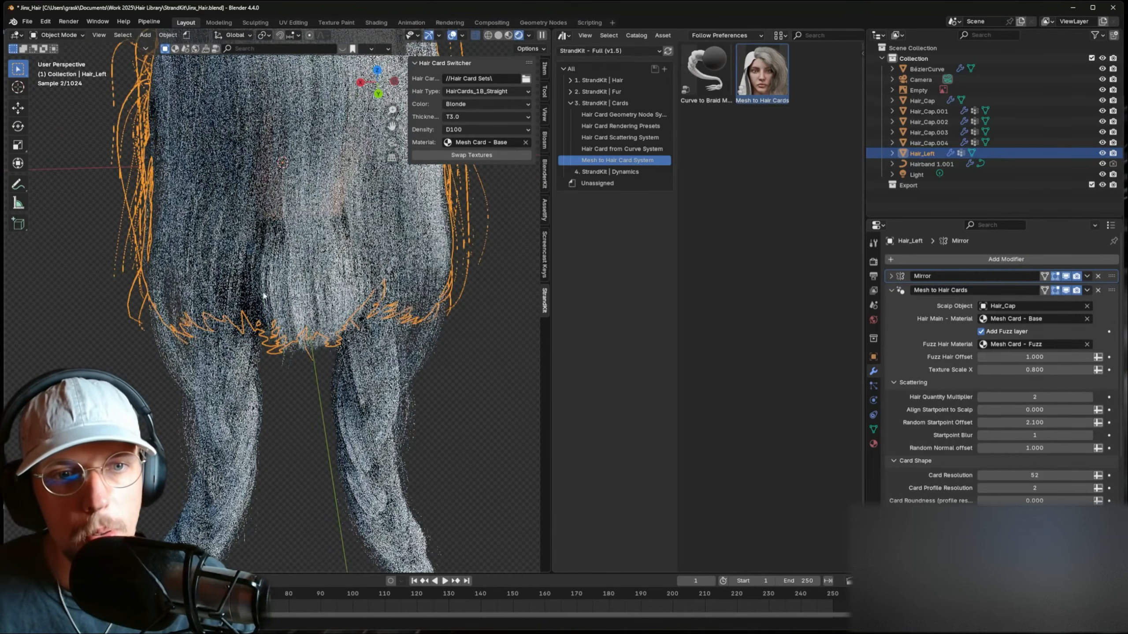
- In Edit Mode on Hair_Cap.004, raise one edge loop straight up along Z
{"action": "left_click", "coordinate": [273, 223]}
{"action": "key", "text": "Tab"}
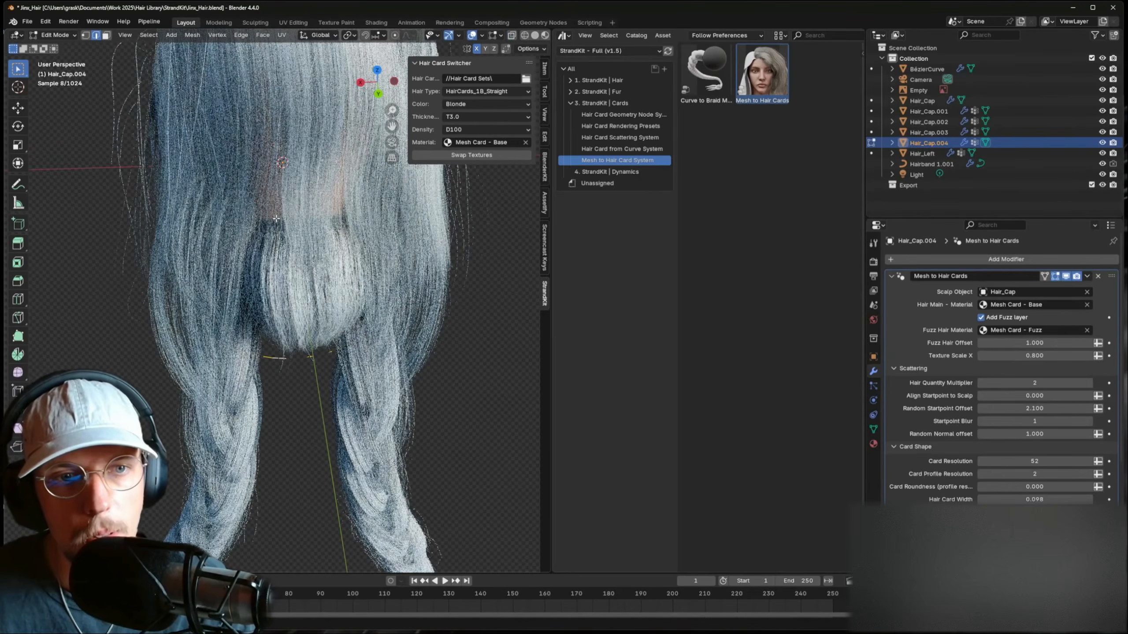
{"action": "left_click", "coordinate": [284, 239], "text": "alt"}
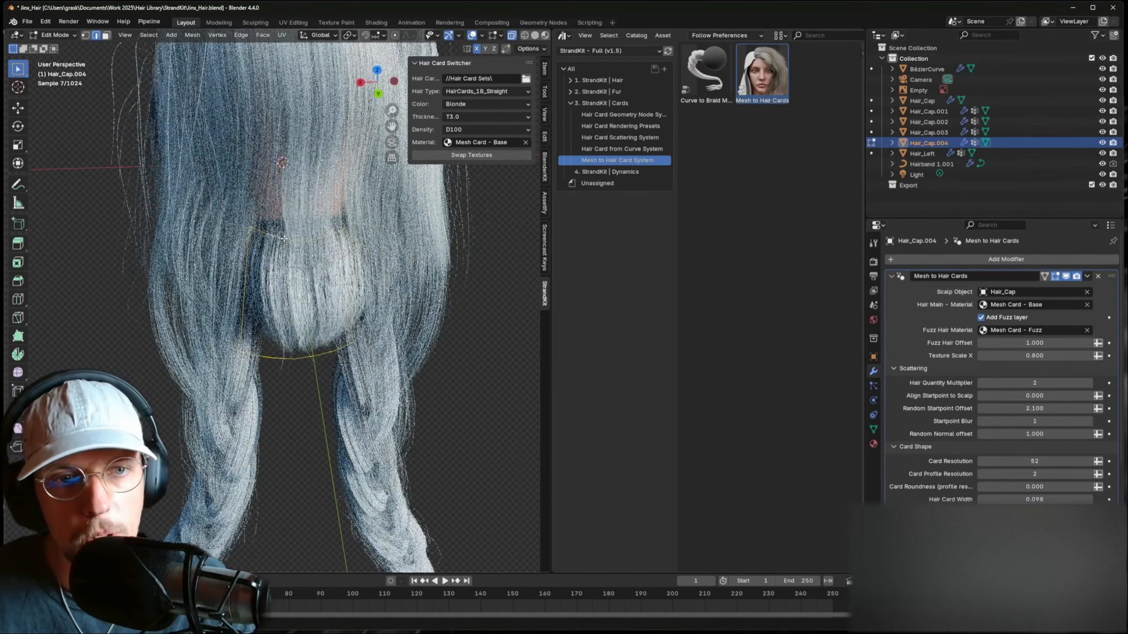
{"action": "key", "text": "g"}
{"action": "key", "text": "z"}
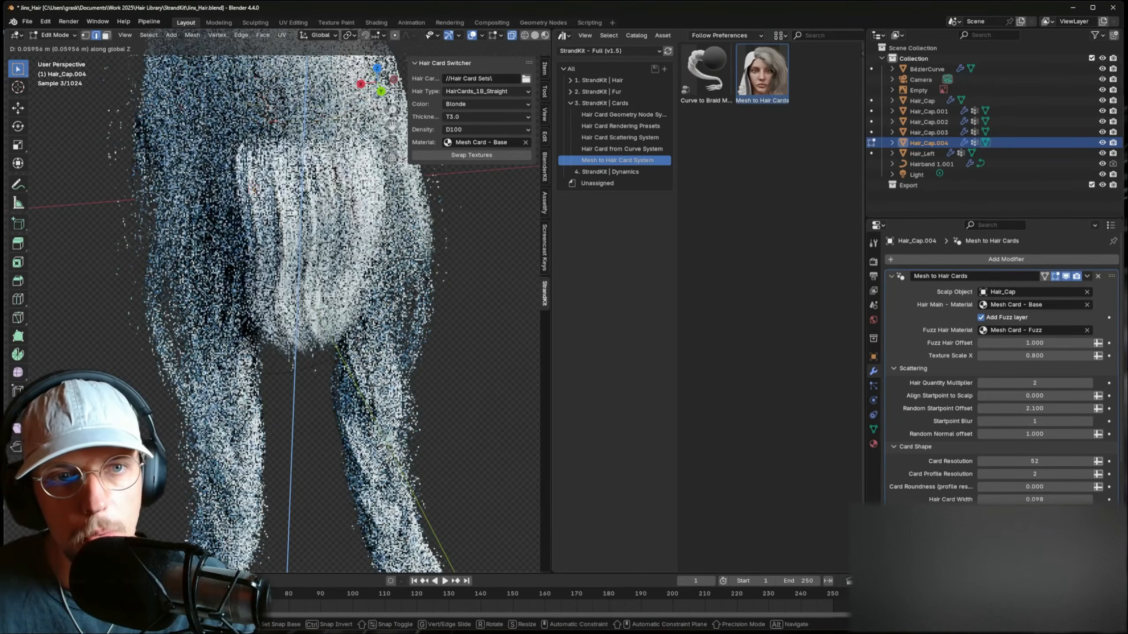
{"action": "left_click", "coordinate": [418, 217]}
- Add evenly centred loop cuts to the hair cap, including some lower on the mesh
{"action": "middle_click_drag", "start_coordinate": [279, 171], "coordinate": [326, 168]}
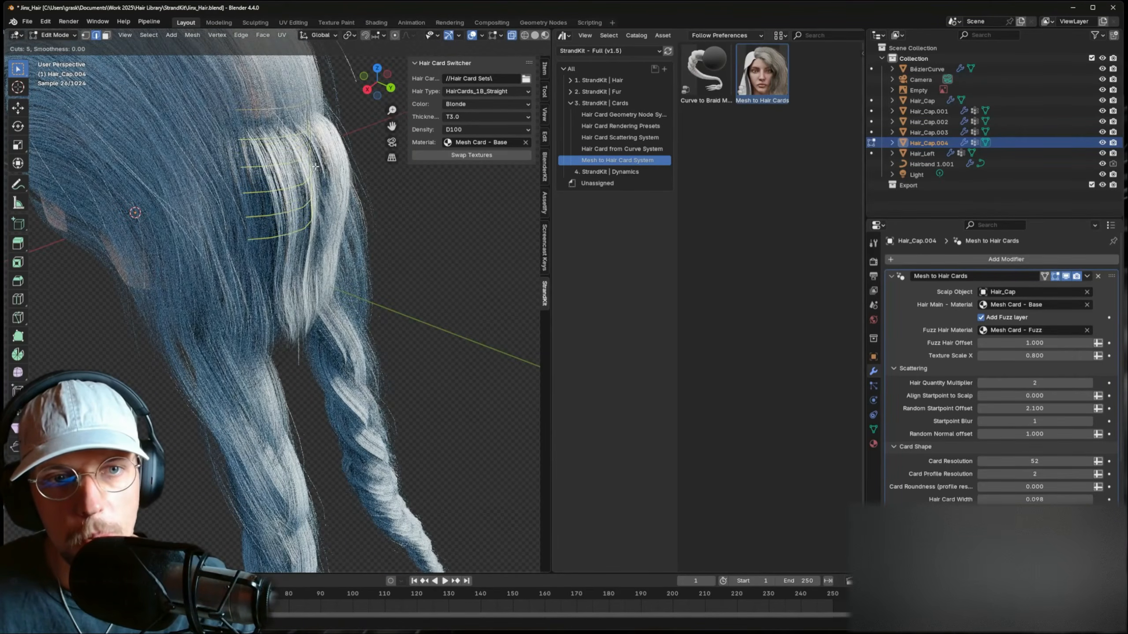
{"action": "left_click", "coordinate": [315, 165]}
{"action": "right_click", "coordinate": [315, 166]}
{"action": "key", "text": "ctrl+r"}
{"action": "scroll", "coordinate": [307, 260], "scroll_direction": "up", "scroll_amount": 2}
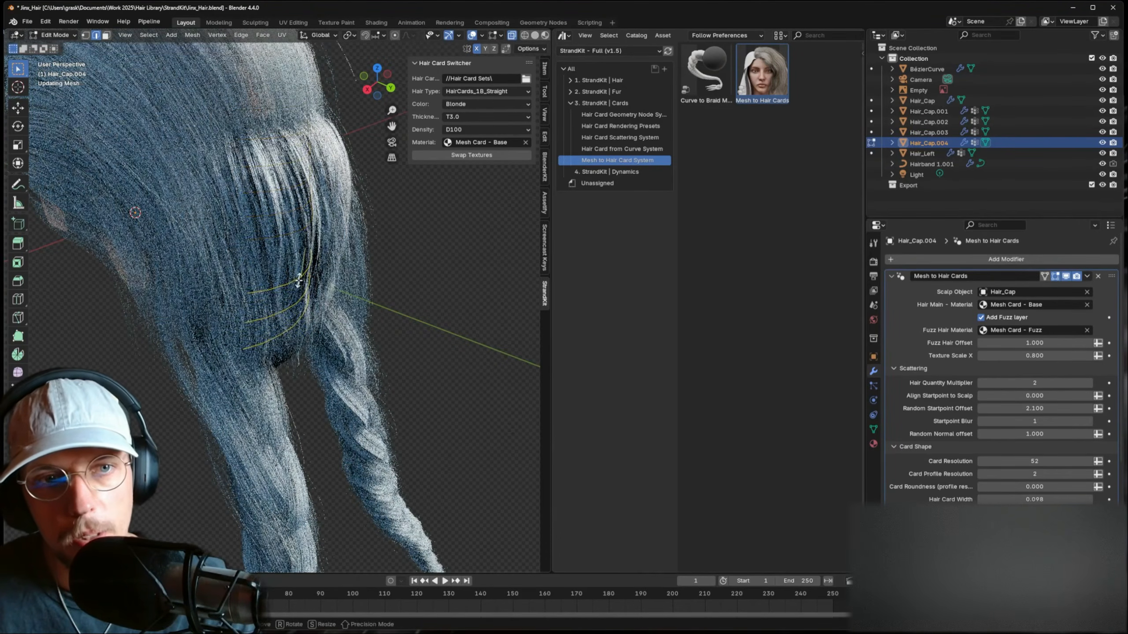
{"action": "left_click", "coordinate": [306, 258]}
{"action": "right_click", "coordinate": [305, 249]}
- Switch to Sculpt Mode and pull the hair cap strands into shape
{"action": "key", "text": "Tab"}
{"action": "left_click", "coordinate": [66, 36]}
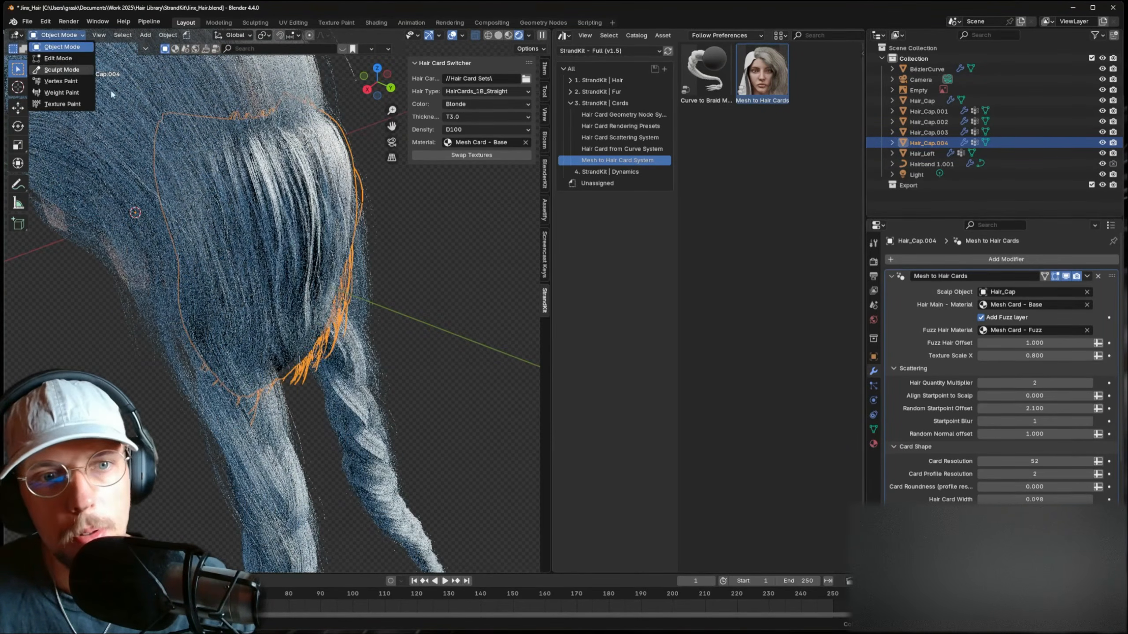
{"action": "left_click", "coordinate": [62, 69]}
{"action": "middle_click_drag", "start_coordinate": [285, 170], "coordinate": [330, 175]}
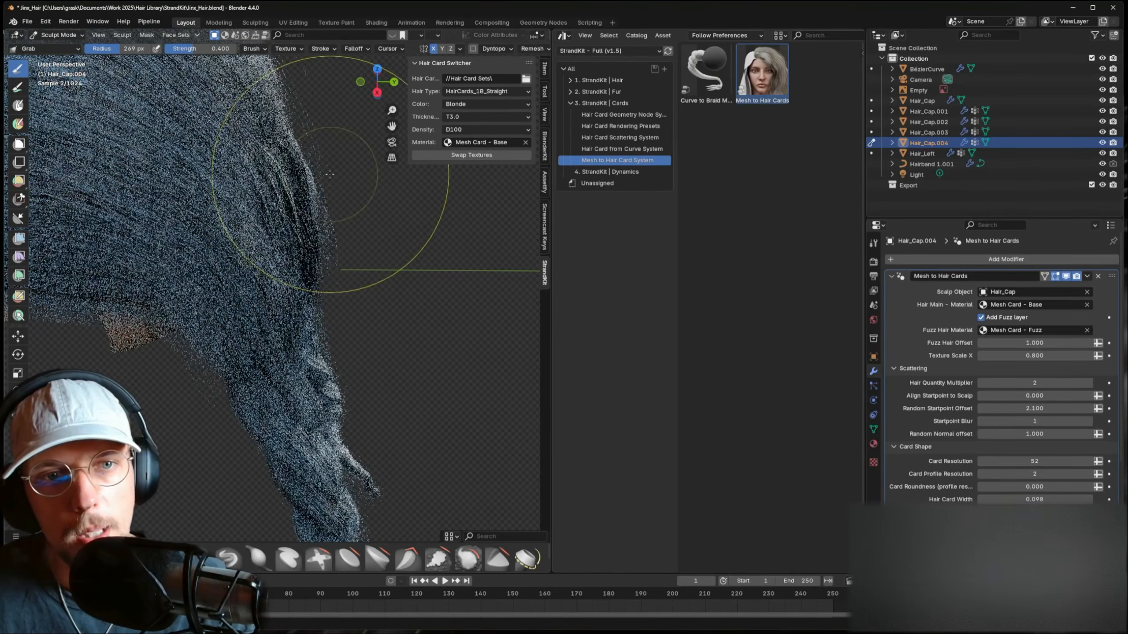
{"action": "left_click_drag", "start_coordinate": [272, 153], "coordinate": [293, 173]}
{"action": "mouse_move", "coordinate": [299, 184]}
{"action": "middle_mouse_down"}
{"action": "mouse_move", "coordinate": [235, 171]}
{"action": "mouse_move", "coordinate": [250, 176]}
{"action": "middle_mouse_up"}
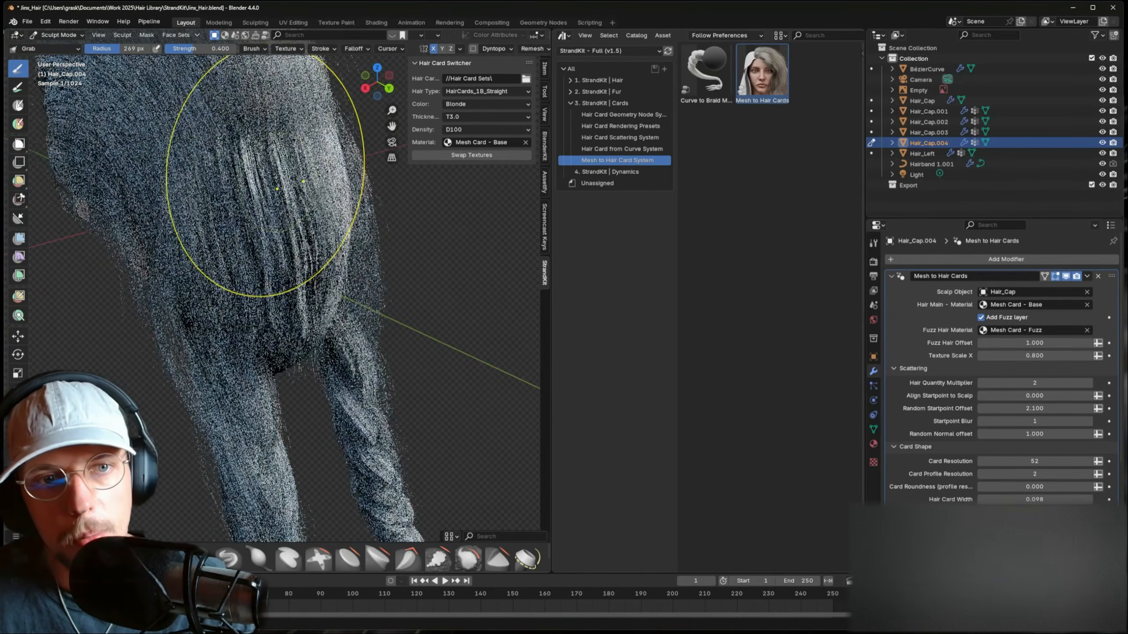
- Reassign the start vertex group from its old faces to the top boundary loop
{"action": "key", "text": "Tab"}
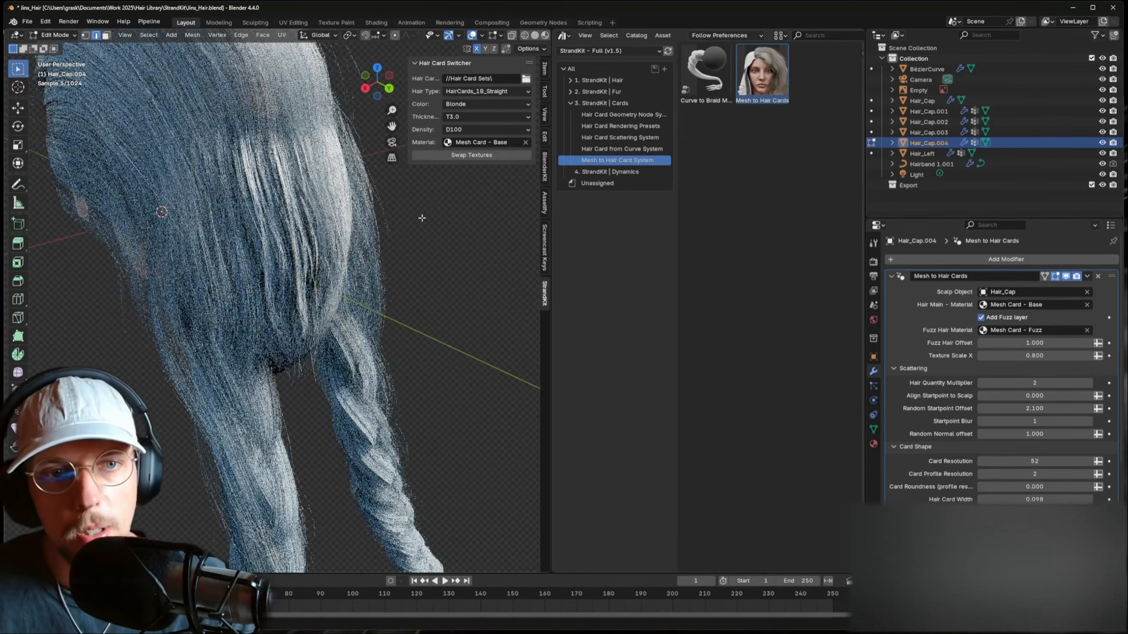
{"action": "left_click", "coordinate": [535, 35]}
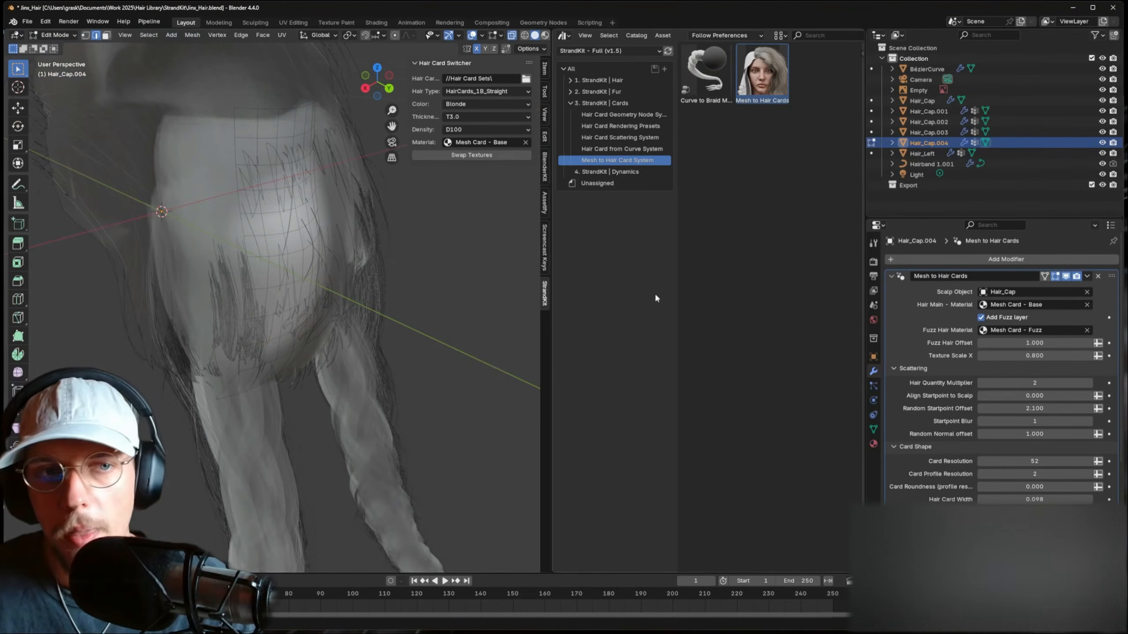
{"action": "left_click", "coordinate": [872, 429]}
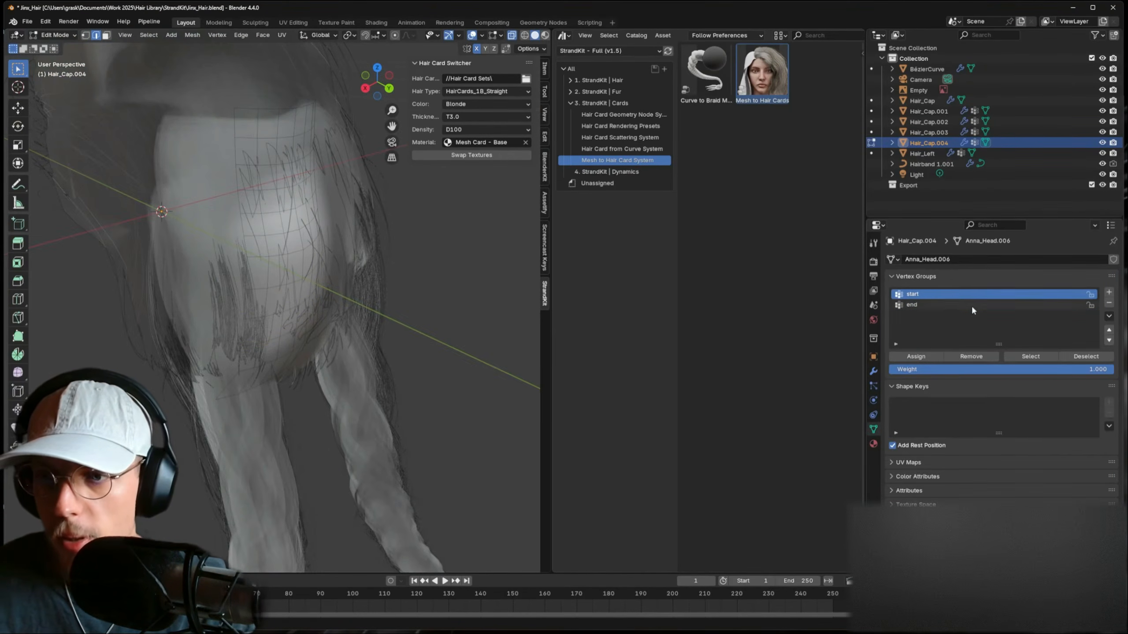
{"action": "left_click", "coordinate": [1020, 358]}
{"action": "middle_click_drag", "start_coordinate": [434, 203], "coordinate": [393, 192]}
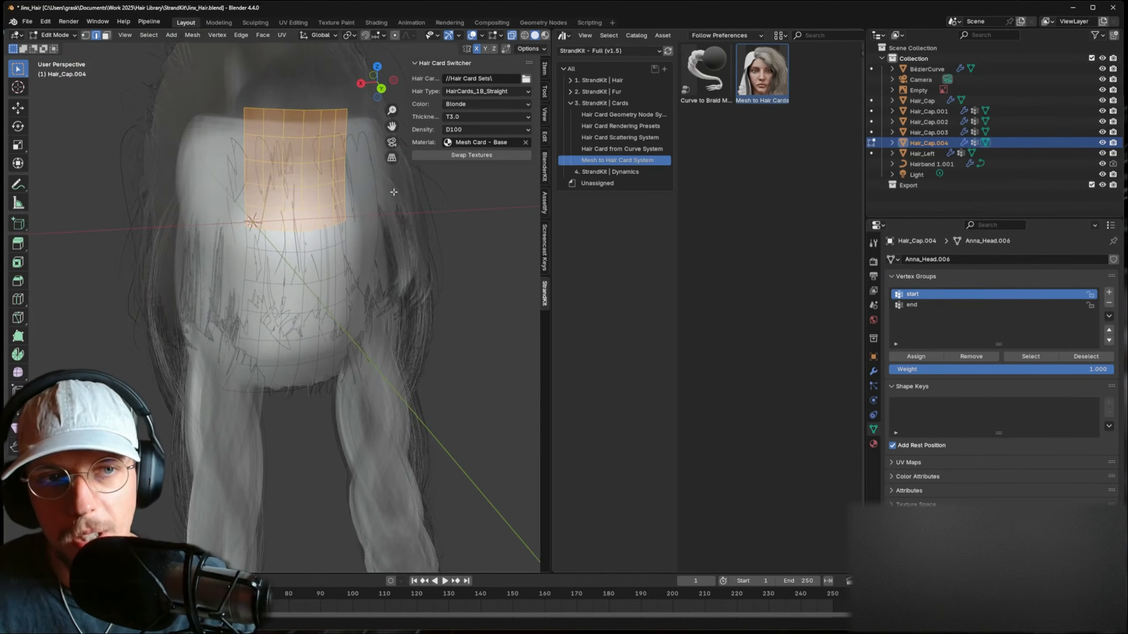
{"action": "left_click", "coordinate": [983, 359]}
{"action": "left_click", "coordinate": [313, 110], "text": "alt"}
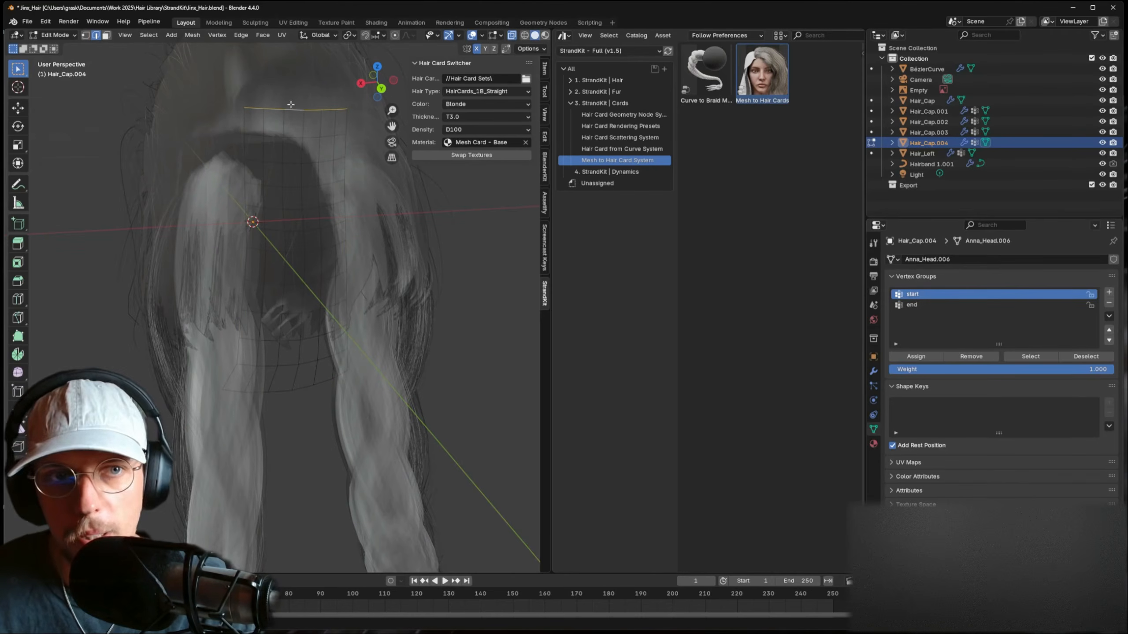
{"action": "left_click", "coordinate": [912, 356]}
{"action": "key", "text": "ctrl+Tab"}
{"action": "key", "text": "alt+z"}
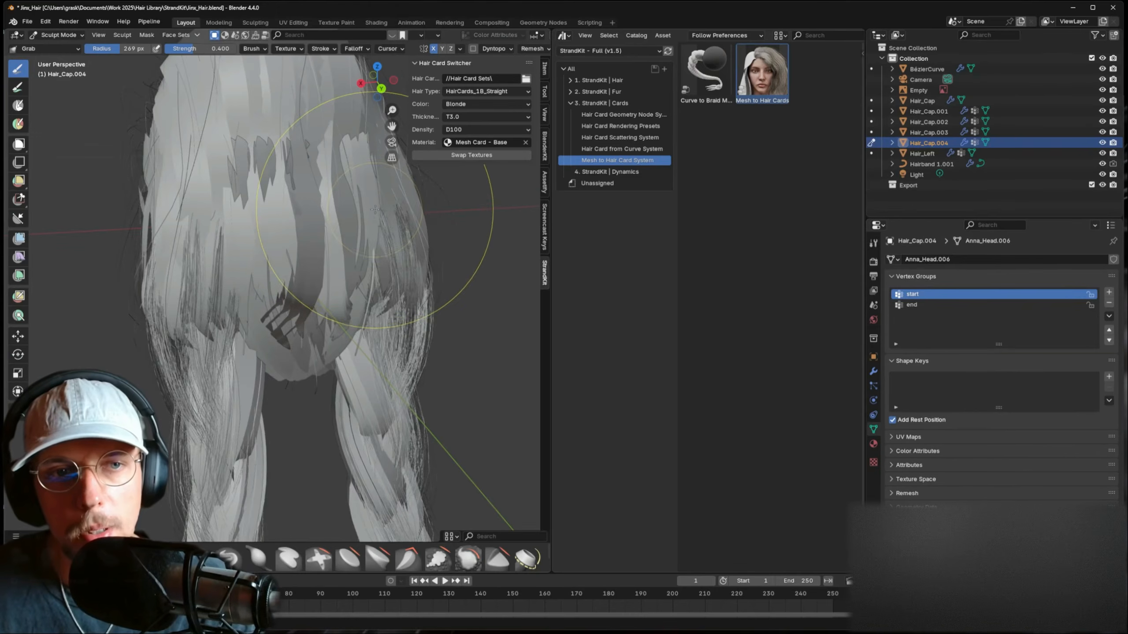
- Collapse the Mesh to Hair Cards modifier settings panel
{"action": "mouse_move", "coordinate": [263, 178]}
{"action": "middle_mouse_down"}
{"action": "mouse_move", "coordinate": [247, 177]}
{"action": "mouse_move", "coordinate": [262, 153]}
{"action": "middle_mouse_up"}
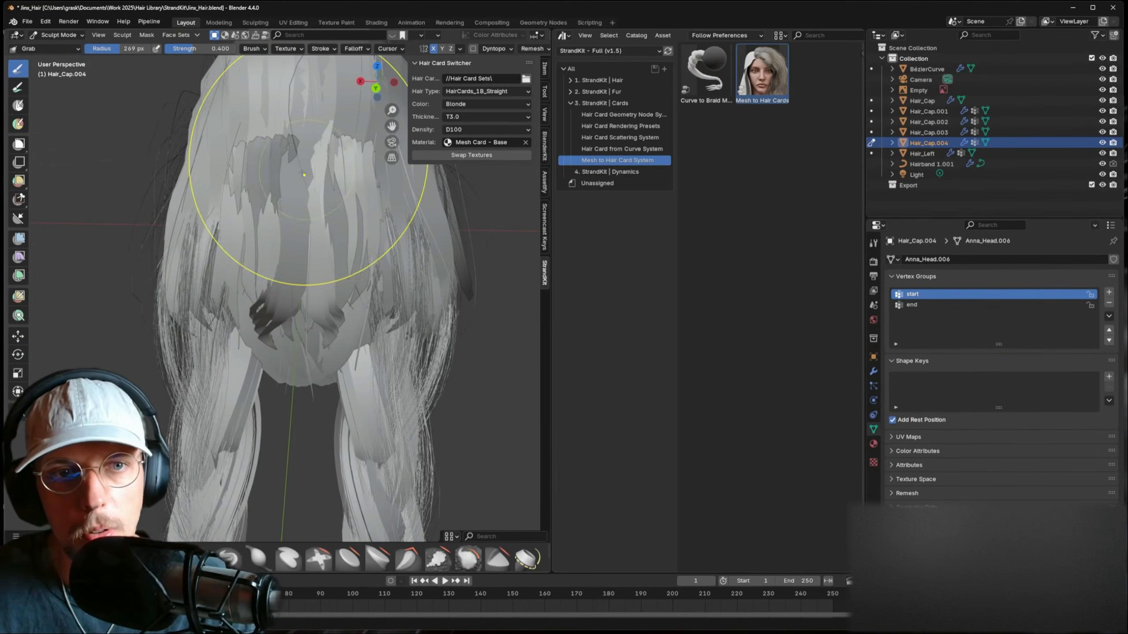
{"action": "left_click", "coordinate": [873, 372]}
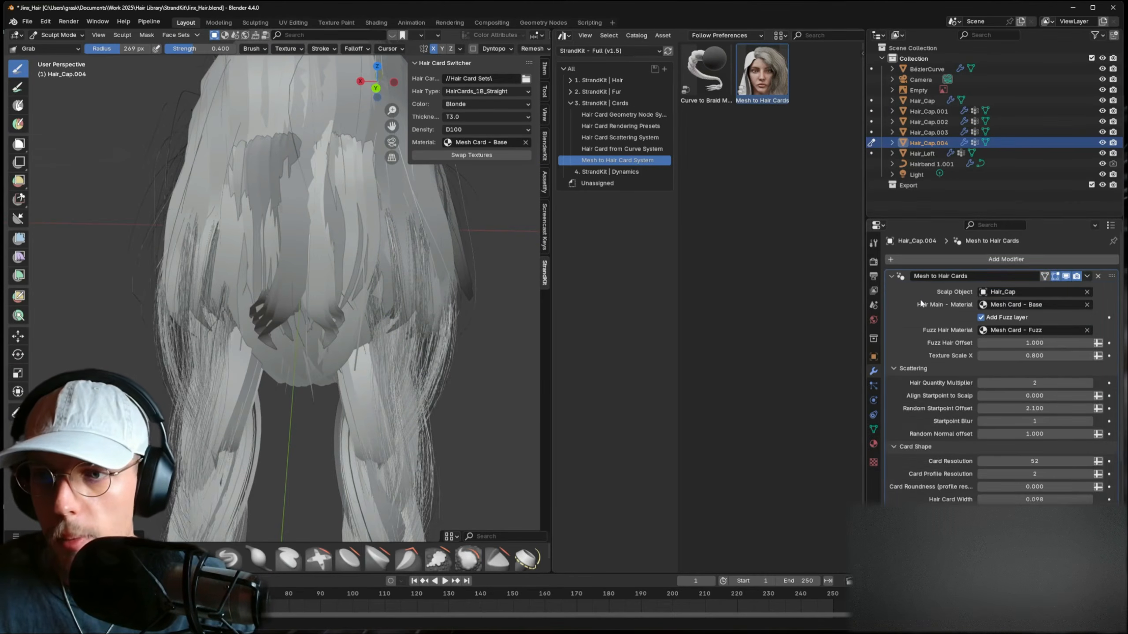
{"action": "left_click", "coordinate": [891, 276]}
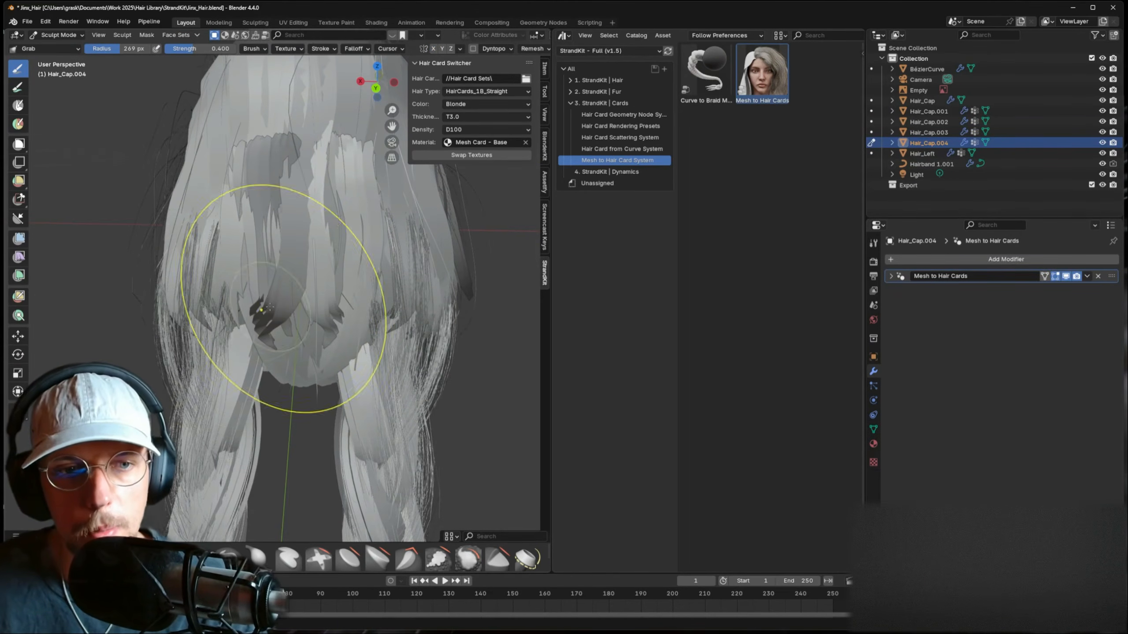
- Set the sculpt brush radius to 342 px and inspect the rendered hair from the rear
{"action": "mouse_move", "coordinate": [265, 303]}
{"action": "middle_mouse_down"}
{"action": "mouse_move", "coordinate": [289, 151]}
{"action": "mouse_move", "coordinate": [270, 154]}
{"action": "middle_mouse_up"}
{"action": "key", "text": "f"}
{"action": "left_click", "coordinate": [320, 160]}
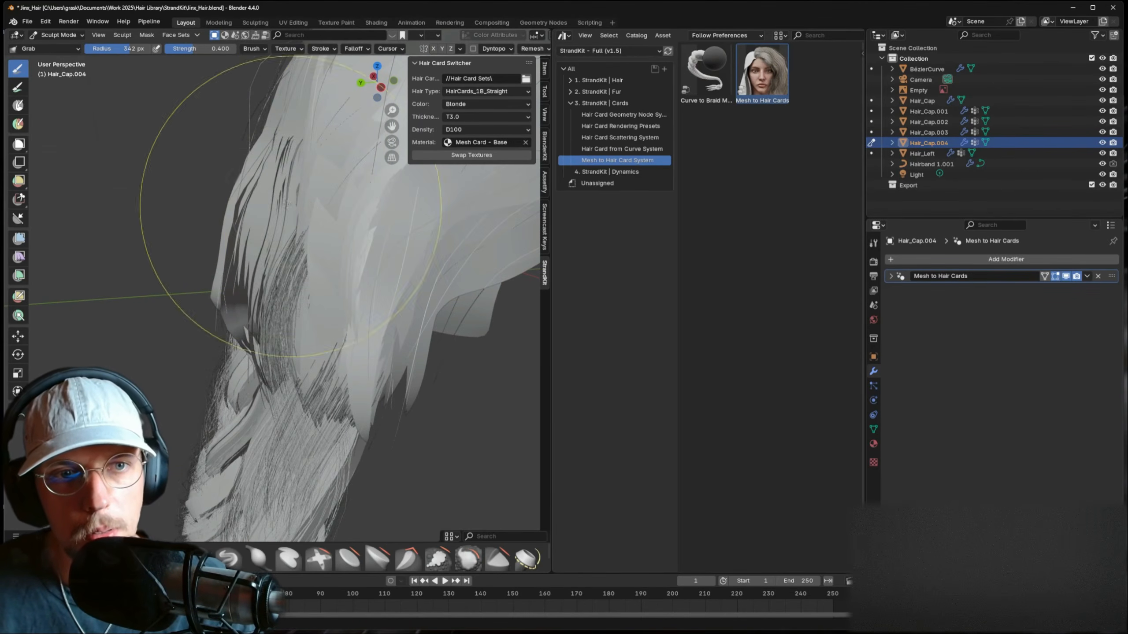
{"action": "mouse_move", "coordinate": [300, 228]}
{"action": "middle_mouse_down"}
{"action": "mouse_move", "coordinate": [283, 264]}
{"action": "mouse_move", "coordinate": [317, 237]}
{"action": "middle_mouse_up"}
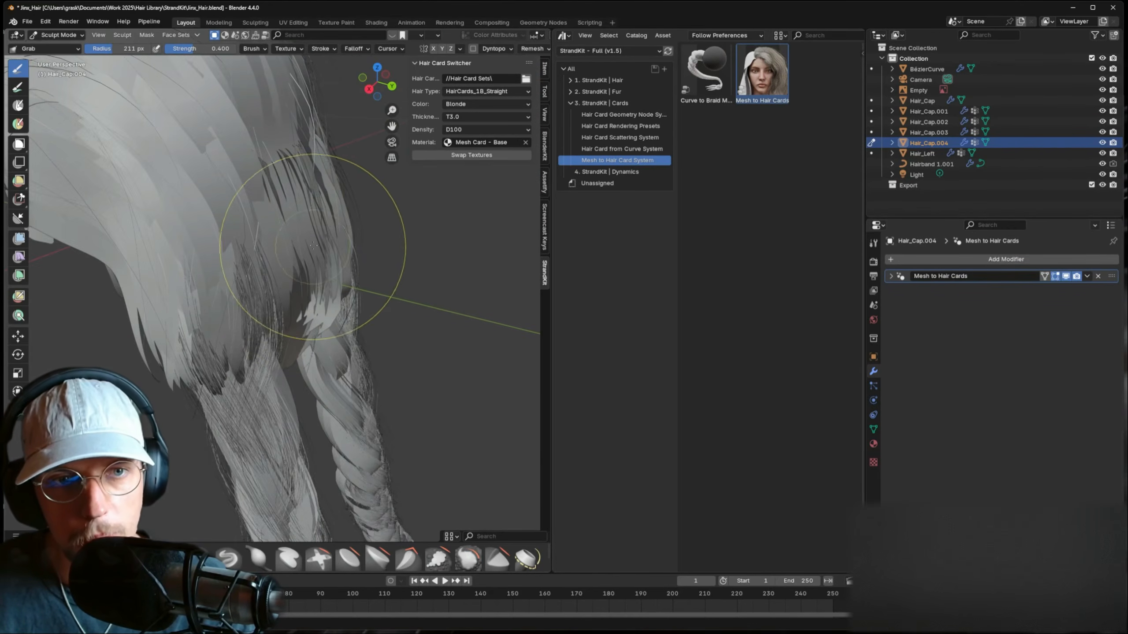
{"action": "middle_click_drag", "start_coordinate": [260, 192], "coordinate": [262, 180]}
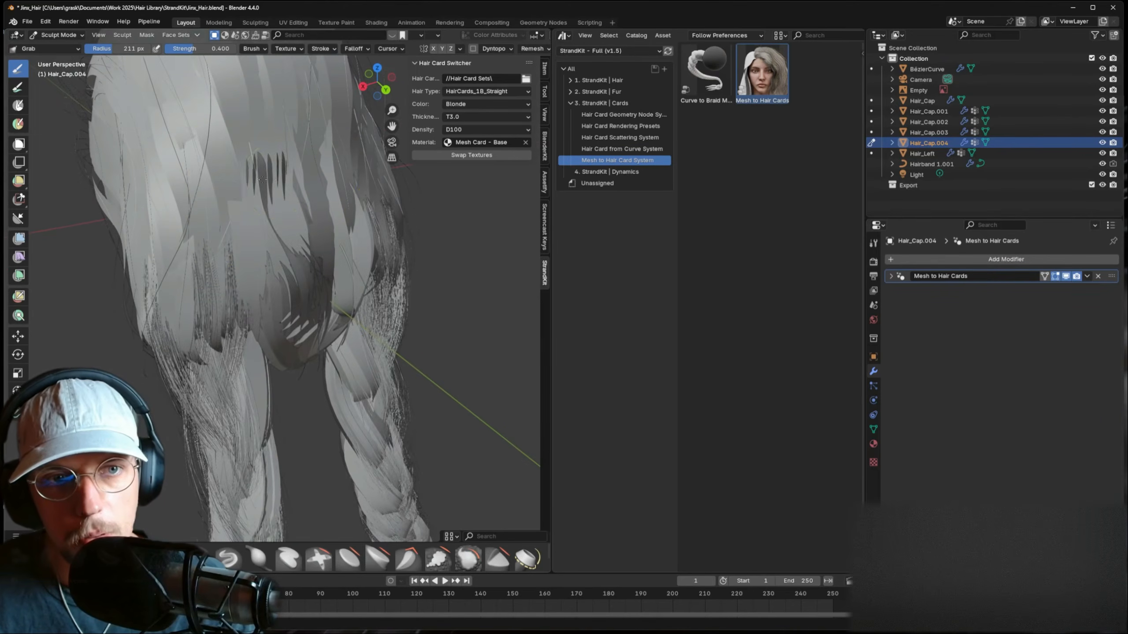
{"action": "mouse_move", "coordinate": [319, 208]}
{"action": "middle_mouse_down"}
{"action": "mouse_move", "coordinate": [277, 189]}
{"action": "mouse_move", "coordinate": [305, 301]}
{"action": "mouse_move", "coordinate": [357, 341]}
{"action": "middle_mouse_up"}
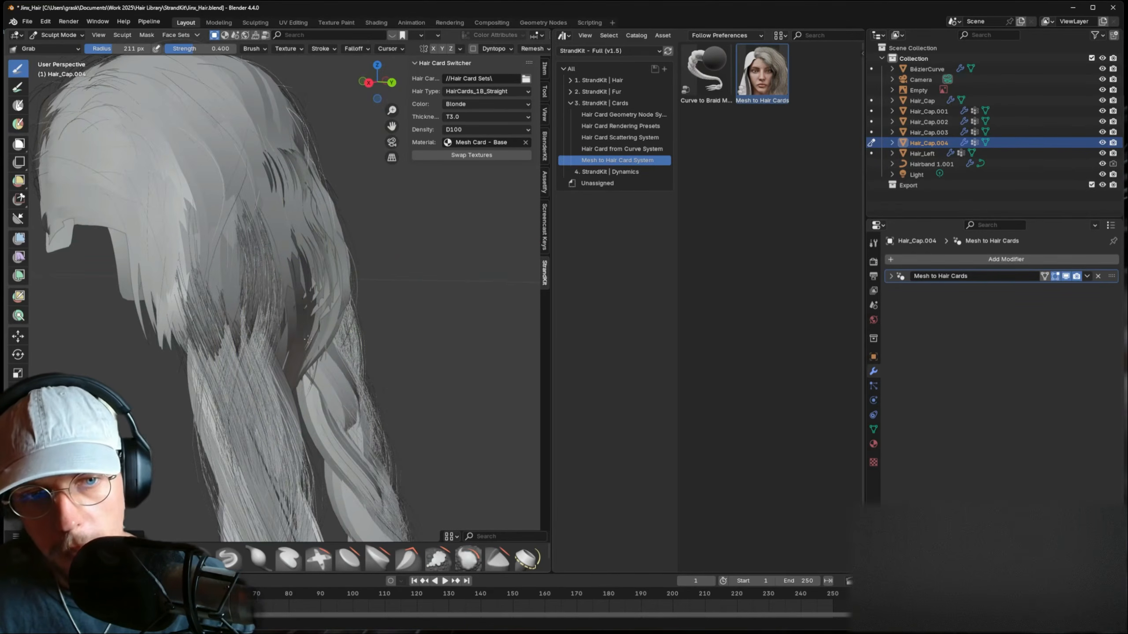
{"action": "scroll", "coordinate": [522, 36], "scroll_direction": "right", "scroll_amount": 5}
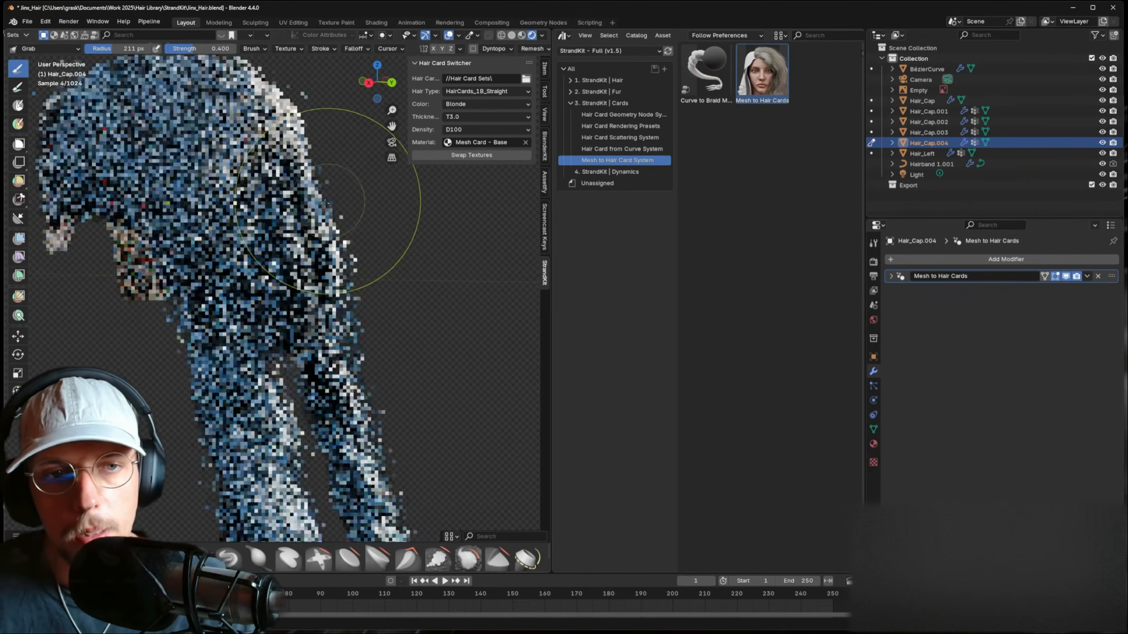
{"action": "mouse_move", "coordinate": [346, 191]}
{"action": "middle_mouse_down"}
{"action": "mouse_move", "coordinate": [279, 193]}
{"action": "mouse_move", "coordinate": [284, 180]}
{"action": "mouse_move", "coordinate": [351, 276]}
{"action": "mouse_move", "coordinate": [313, 319]}
{"action": "middle_mouse_up"}
{"action": "mouse_move", "coordinate": [267, 271]}
{"action": "middle_mouse_down"}
{"action": "mouse_move", "coordinate": [293, 249]}
{"action": "mouse_move", "coordinate": [279, 228]}
{"action": "middle_mouse_up"}
- Shrink the Grab brush to 178 px and nudge the back and lower-right hair-cap strands
{"action": "key", "text": "f"}
{"action": "left_click", "coordinate": [260, 264]}
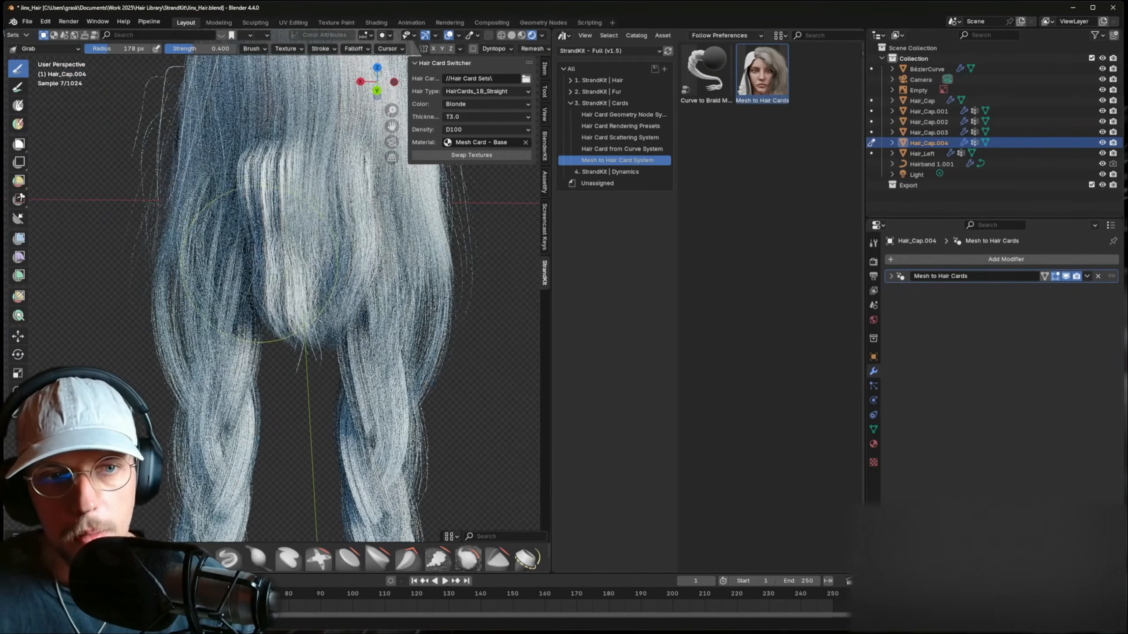
{"action": "left_click_drag", "start_coordinate": [297, 286], "coordinate": [294, 278]}
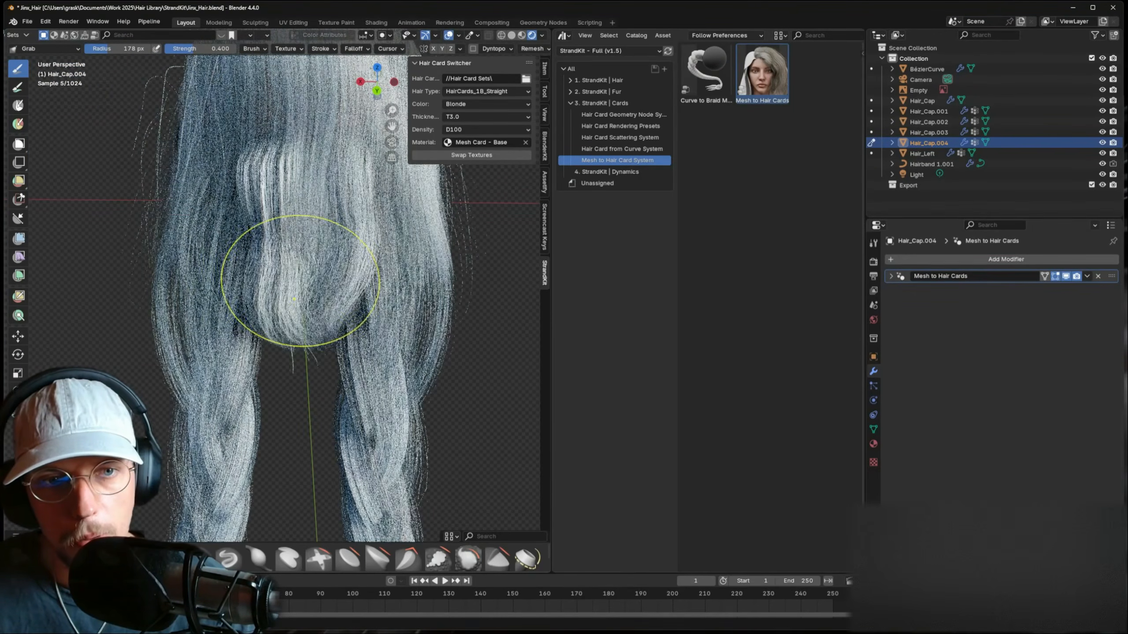
{"action": "mouse_move", "coordinate": [358, 291]}
{"action": "left_mouse_down"}
{"action": "mouse_move", "coordinate": [306, 327]}
{"action": "mouse_move", "coordinate": [268, 333]}
{"action": "mouse_move", "coordinate": [277, 346]}
{"action": "mouse_move", "coordinate": [252, 330]}
{"action": "left_mouse_up"}
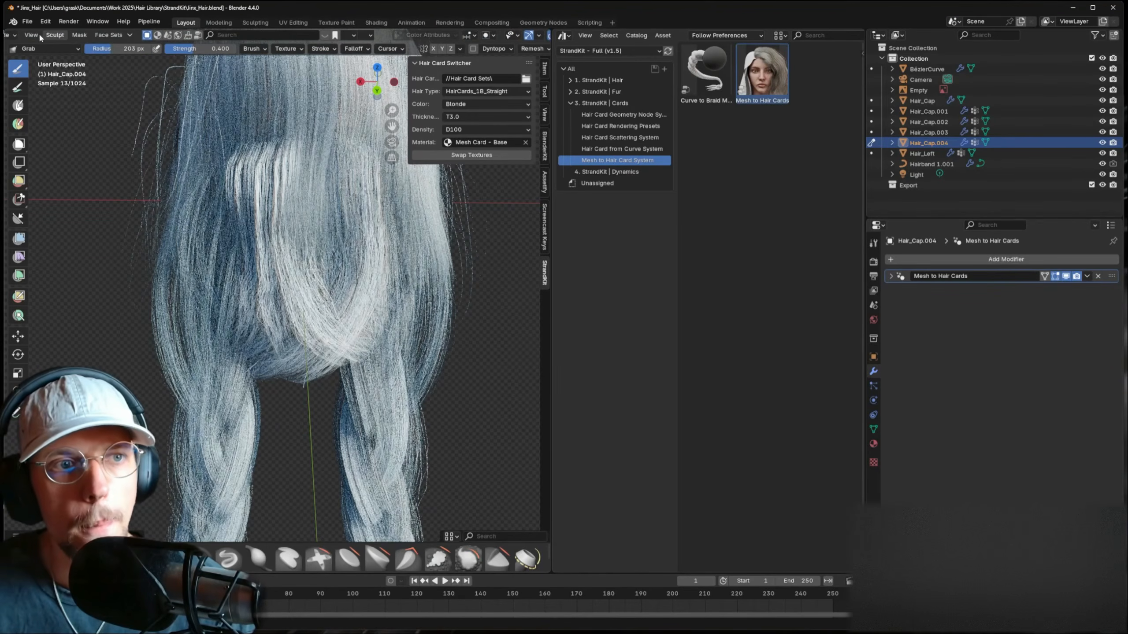
{"action": "scroll", "coordinate": [40, 38], "scroll_direction": "up", "scroll_amount": 3}
{"action": "left_click", "coordinate": [52, 36]}
- Select Hair_Left, enter Sculpt Mode, and grab its strands into shape
{"action": "left_click", "coordinate": [62, 46]}
{"action": "left_click", "coordinate": [227, 84]}
{"action": "left_click", "coordinate": [62, 36]}
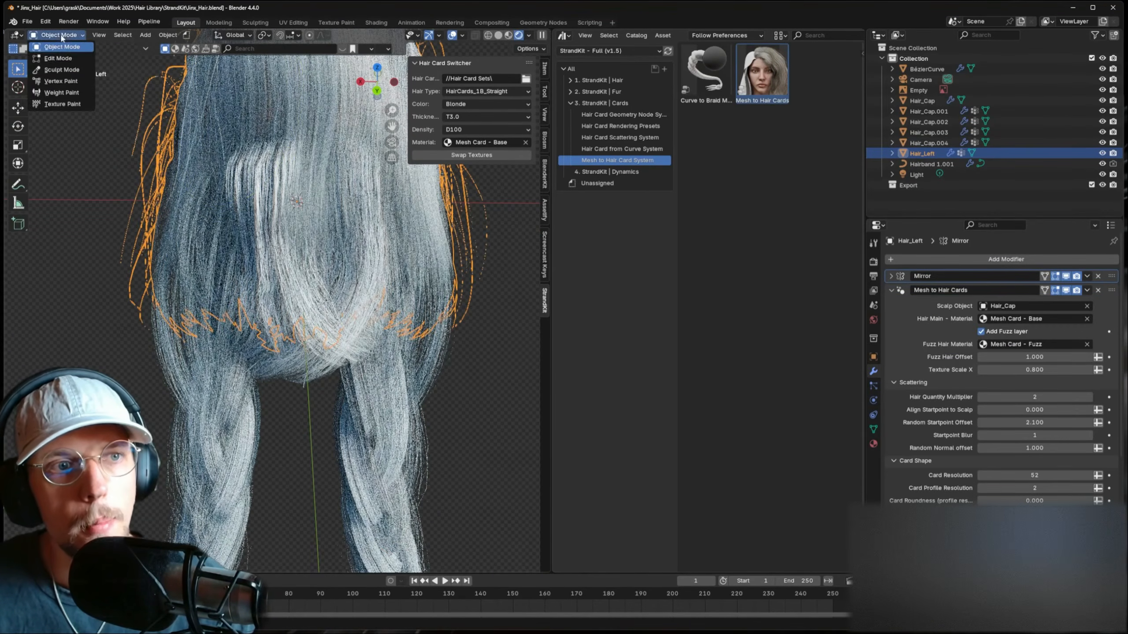
{"action": "left_click", "coordinate": [74, 71]}
{"action": "middle_click_drag", "start_coordinate": [249, 191], "coordinate": [290, 240]}
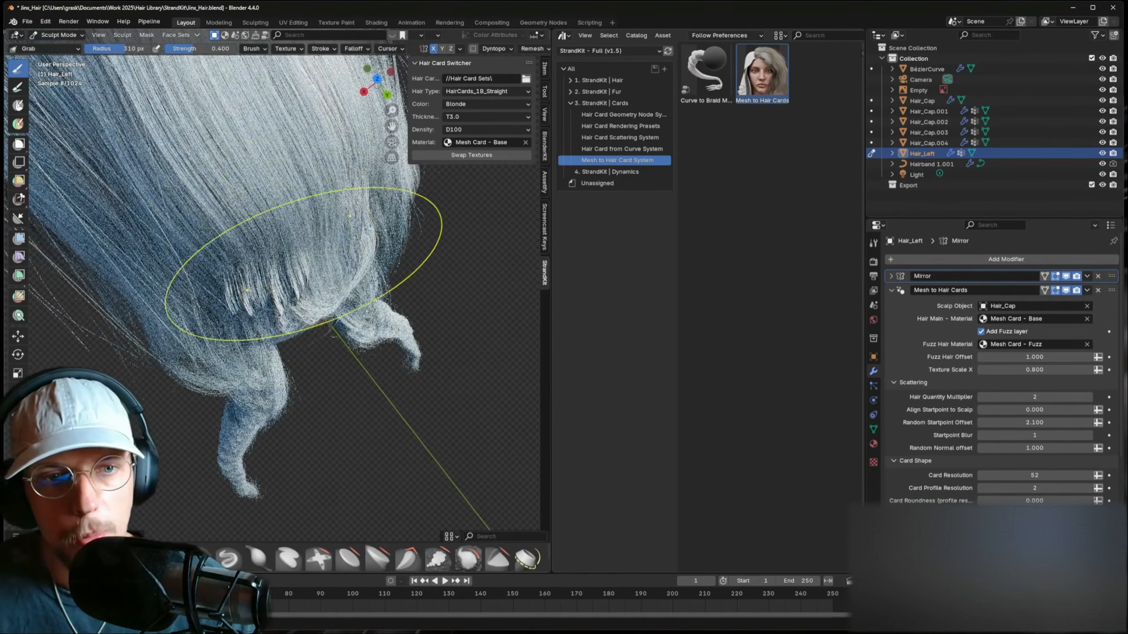
{"action": "left_click_drag", "start_coordinate": [306, 267], "coordinate": [286, 222]}
{"action": "left_click_drag", "start_coordinate": [263, 263], "coordinate": [326, 327]}
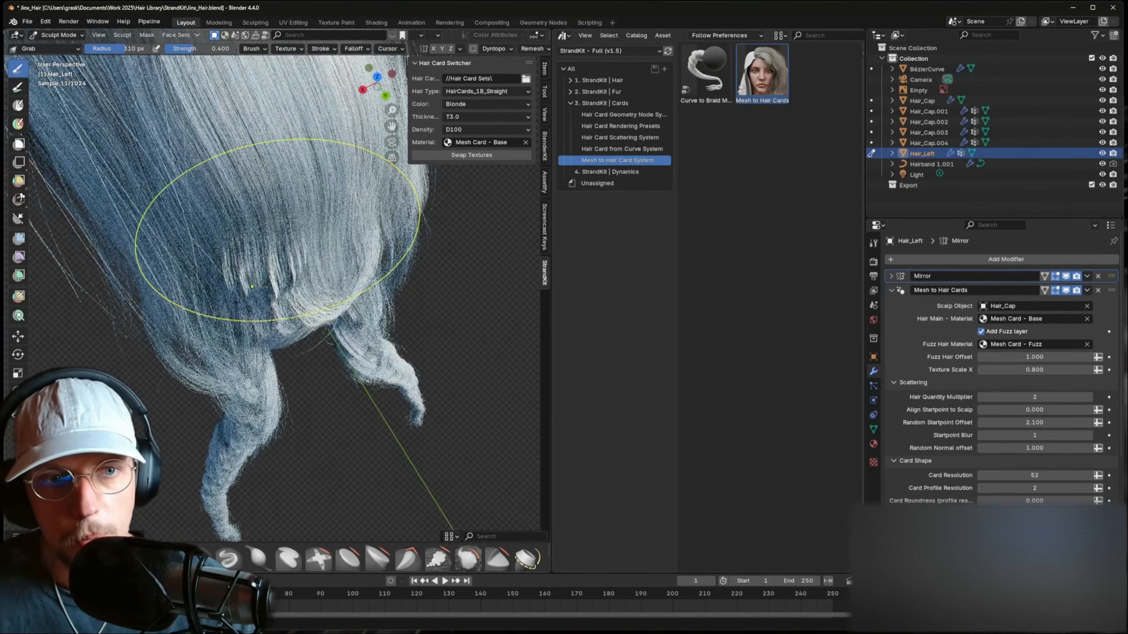
{"action": "mouse_move", "coordinate": [278, 230]}
{"action": "left_mouse_down"}
{"action": "mouse_move", "coordinate": [284, 267]}
{"action": "mouse_move", "coordinate": [271, 278]}
{"action": "left_mouse_up"}
- Shrink the Grab brush to 224 px and pull the hair's right outline outward
{"action": "key", "text": "f"}
{"action": "left_click", "coordinate": [265, 259]}
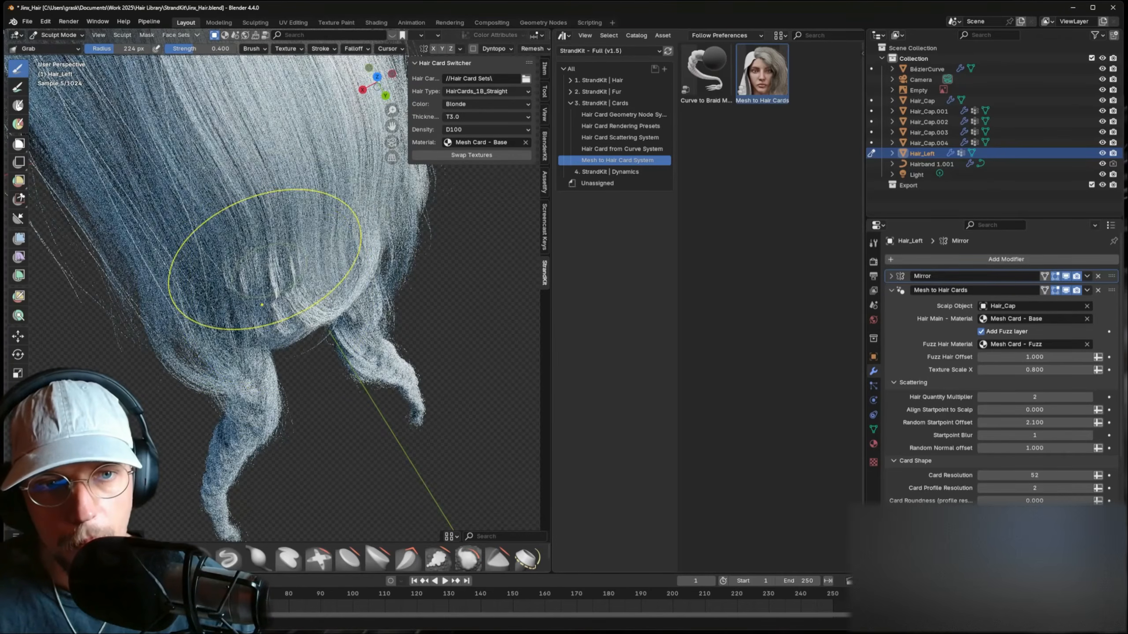
{"action": "middle_click_drag", "start_coordinate": [265, 260], "coordinate": [297, 232]}
{"action": "middle_click_drag", "start_coordinate": [303, 193], "coordinate": [329, 235]}
{"action": "middle_click_drag", "start_coordinate": [290, 168], "coordinate": [319, 214]}
{"action": "left_click_drag", "start_coordinate": [316, 211], "coordinate": [329, 206]}
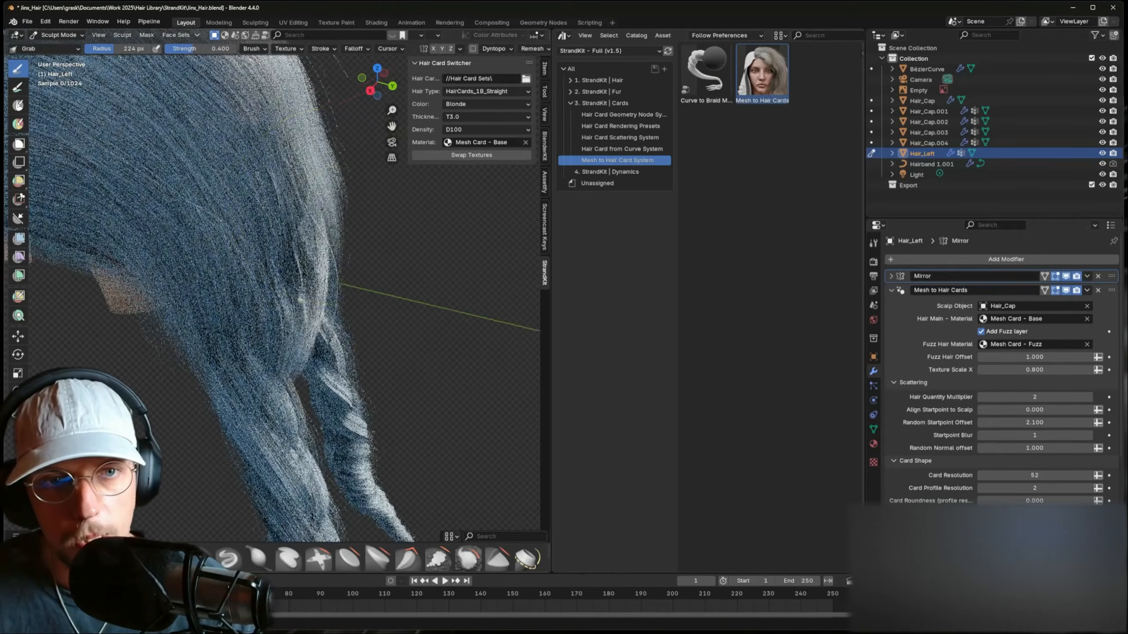
{"action": "mouse_move", "coordinate": [328, 206]}
{"action": "middle_mouse_down"}
{"action": "mouse_move", "coordinate": [271, 216]}
{"action": "mouse_move", "coordinate": [264, 200]}
{"action": "mouse_move", "coordinate": [260, 216]}
{"action": "middle_mouse_up"}
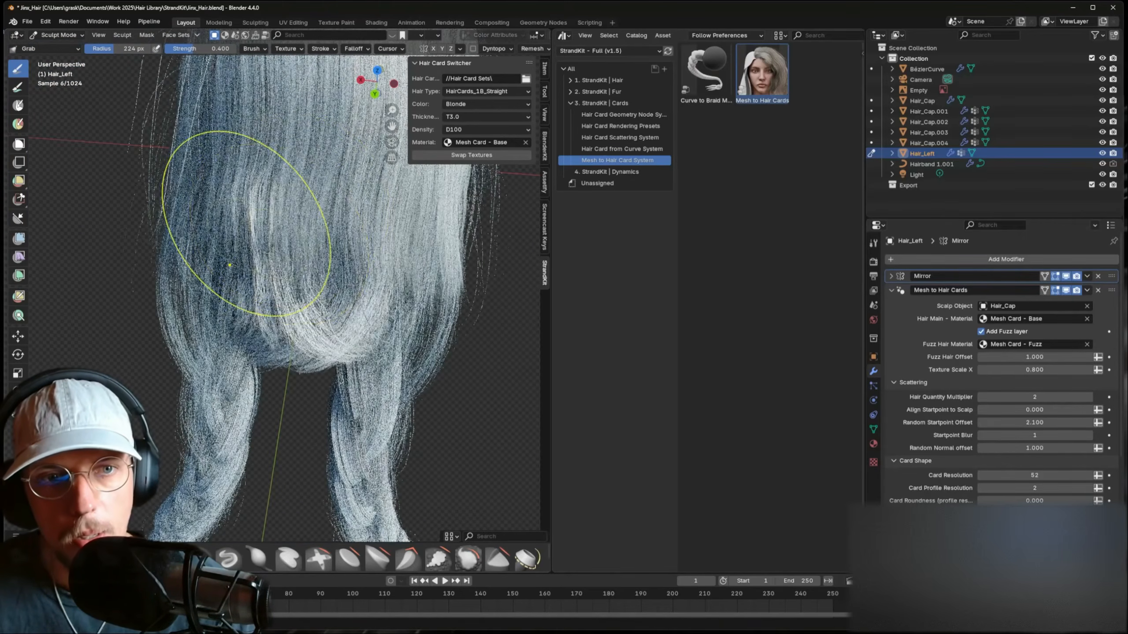
- Return to Object Mode and select Hair_Cap.004
{"action": "left_click", "coordinate": [58, 35]}
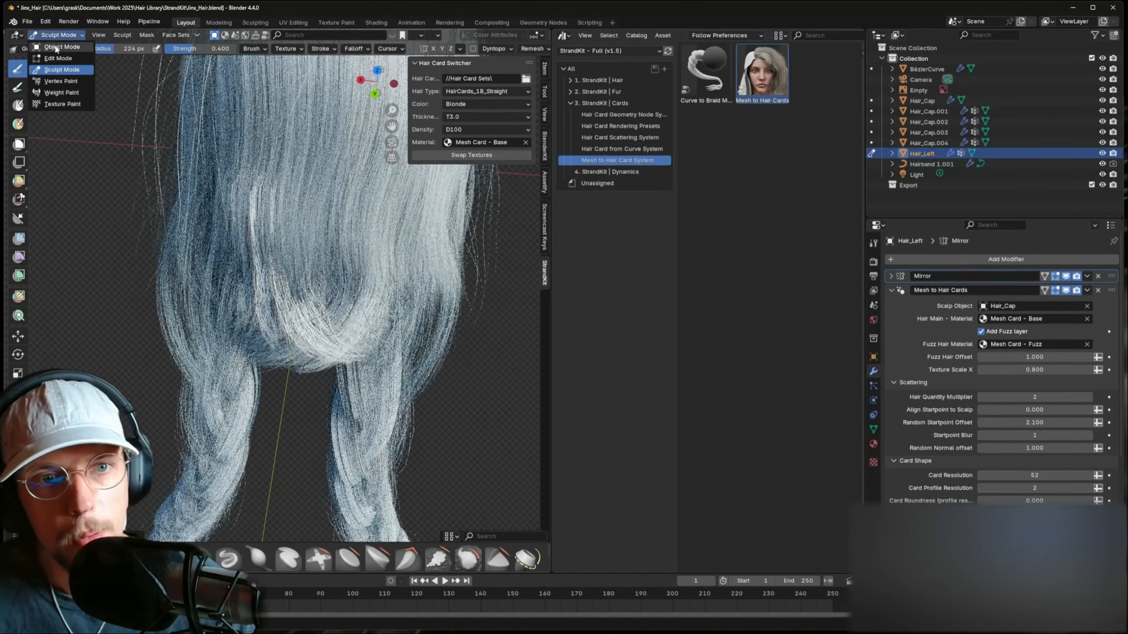
{"action": "left_click", "coordinate": [56, 47]}
{"action": "left_click", "coordinate": [303, 329]}
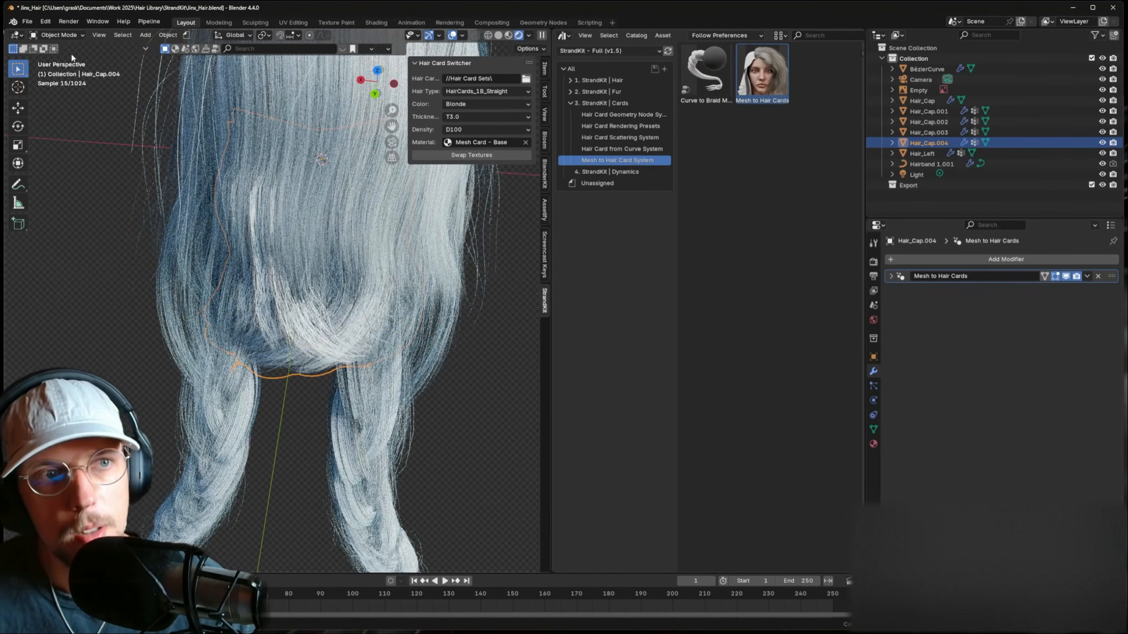
- Sculpt Hair_Cap.004's left and central bulges and lower strands with the Grab brush
{"action": "left_click", "coordinate": [58, 35]}
{"action": "left_click", "coordinate": [56, 67]}
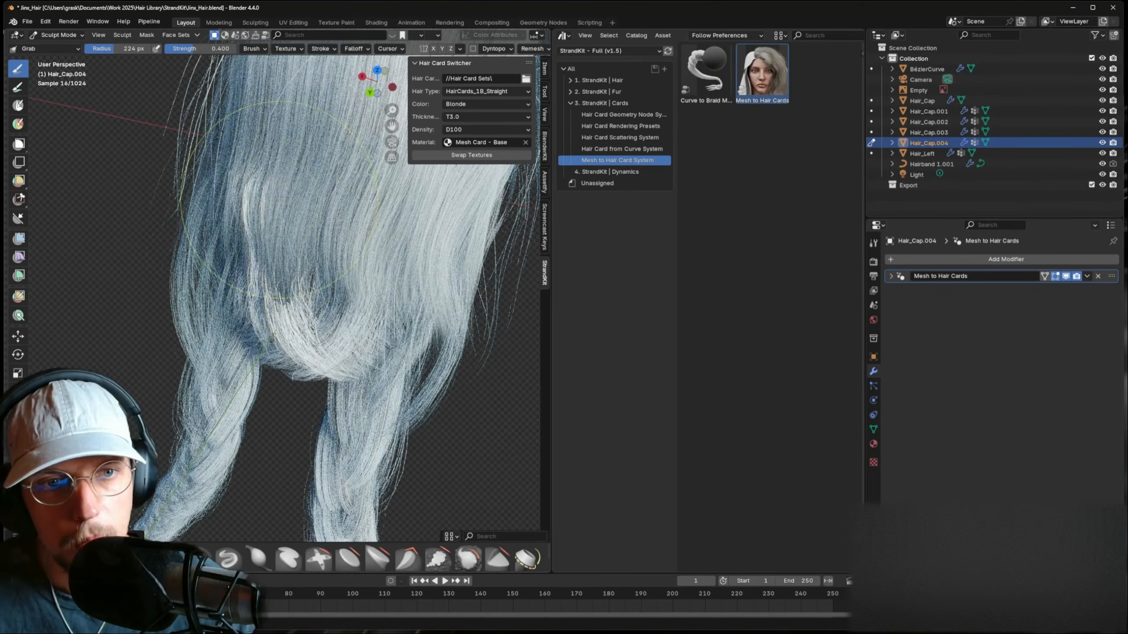
{"action": "left_click_drag", "start_coordinate": [294, 255], "coordinate": [293, 273]}
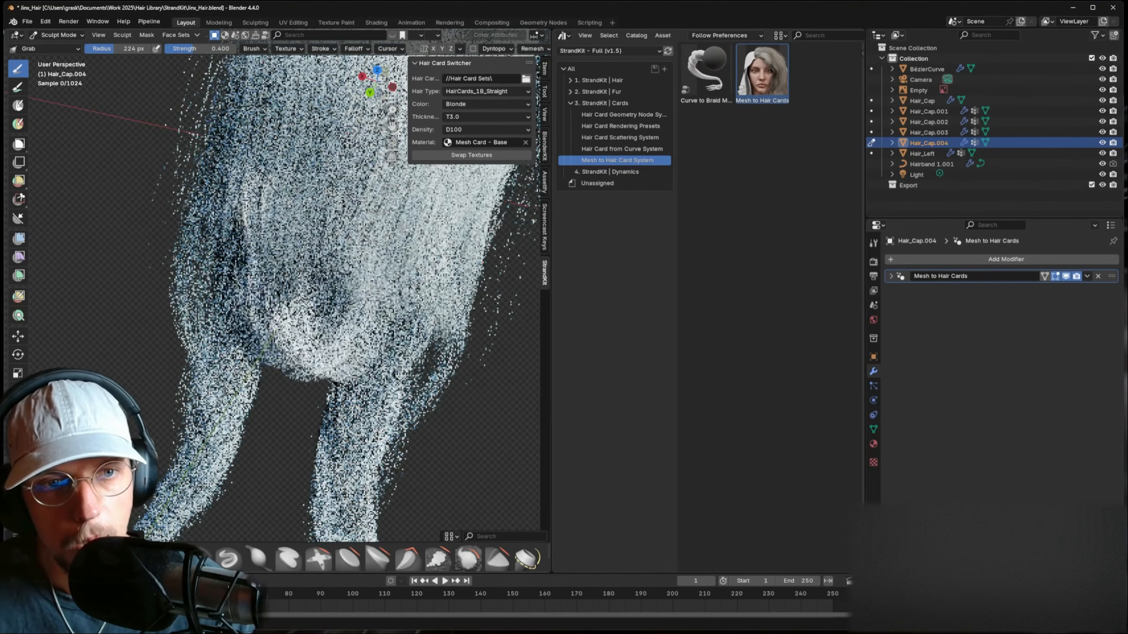
{"action": "middle_click_drag", "start_coordinate": [318, 230], "coordinate": [293, 235]}
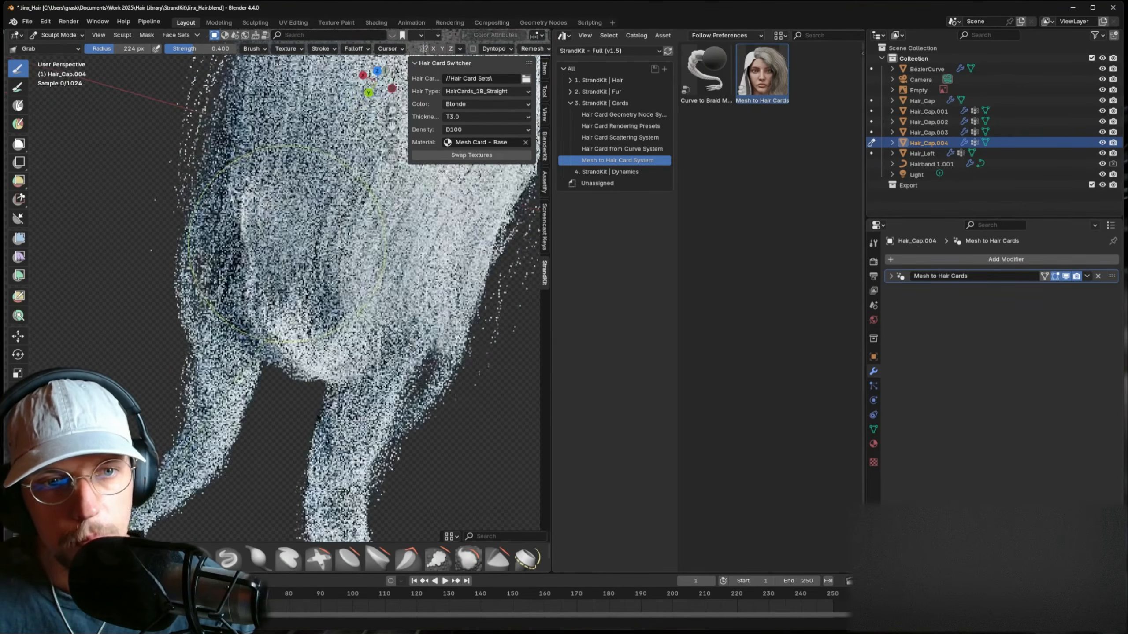
{"action": "mouse_move", "coordinate": [294, 230]}
{"action": "left_mouse_down"}
{"action": "mouse_move", "coordinate": [273, 217]}
{"action": "mouse_move", "coordinate": [327, 239]}
{"action": "mouse_move", "coordinate": [293, 224]}
{"action": "mouse_move", "coordinate": [336, 175]}
{"action": "left_mouse_up"}
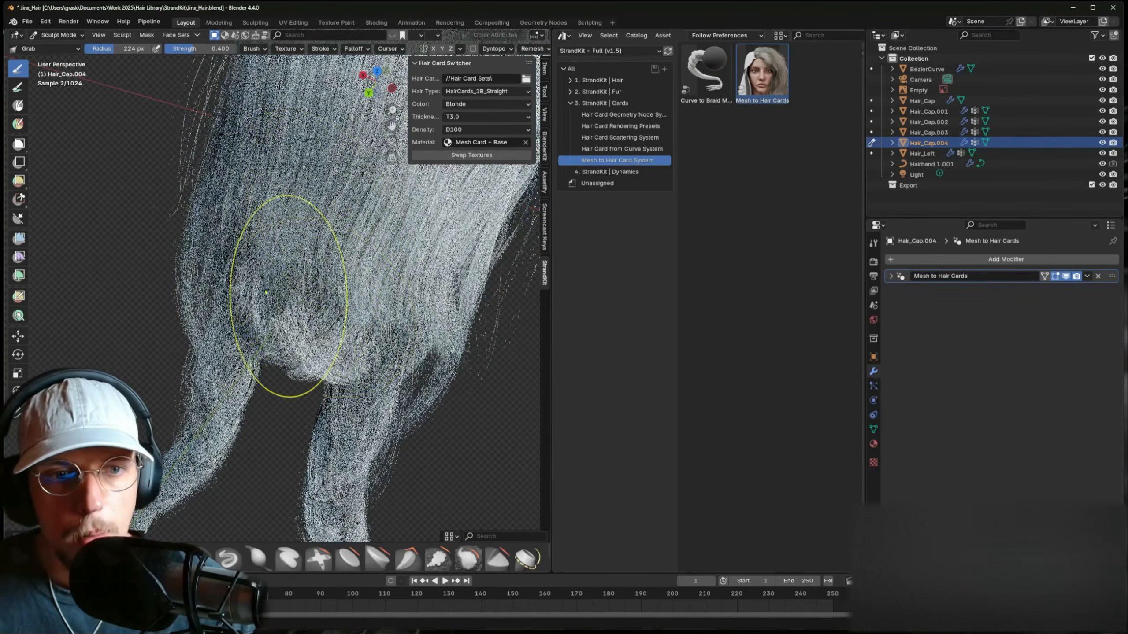
{"action": "middle_click_drag", "start_coordinate": [287, 298], "coordinate": [253, 303]}
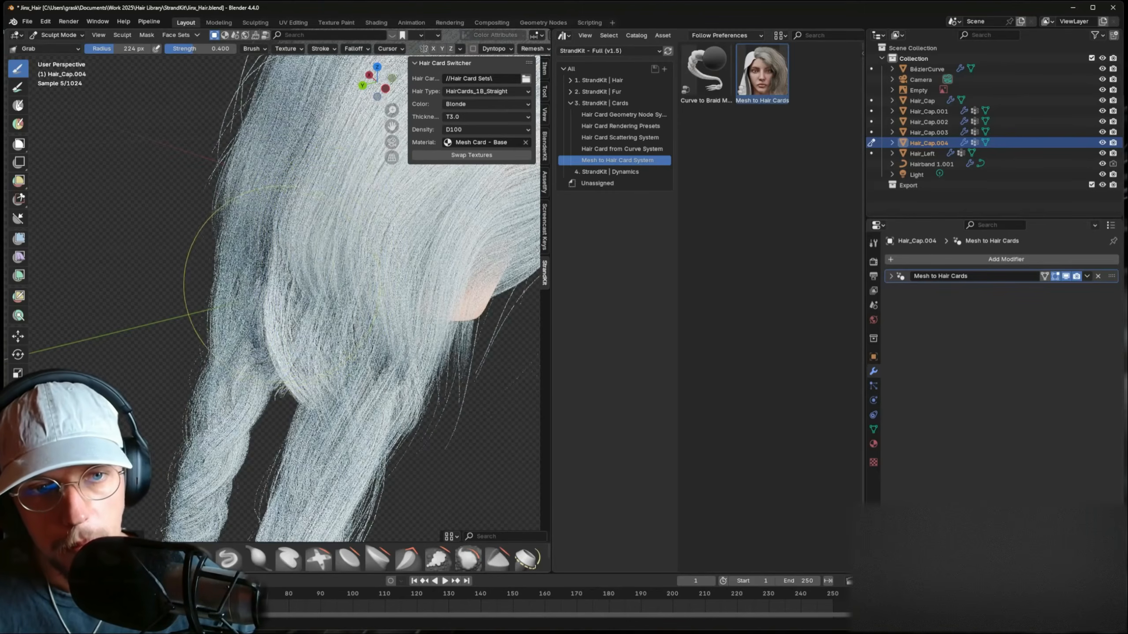
{"action": "left_click_drag", "start_coordinate": [274, 195], "coordinate": [299, 205]}
{"action": "middle_click_drag", "start_coordinate": [283, 250], "coordinate": [339, 272]}
{"action": "scroll", "coordinate": [334, 284], "scroll_direction": "down", "scroll_amount": 2}
{"action": "mouse_move", "coordinate": [301, 310]}
{"action": "left_mouse_down"}
{"action": "mouse_move", "coordinate": [315, 348]}
{"action": "mouse_move", "coordinate": [296, 377]}
{"action": "left_mouse_up"}
- With a 119 px brush, raise and narrow the central lock's tip and push its lower edge down
{"action": "key", "text": "f"}
{"action": "left_click", "coordinate": [319, 344]}
{"action": "mouse_move", "coordinate": [305, 326]}
{"action": "left_mouse_down"}
{"action": "mouse_move", "coordinate": [313, 297]}
{"action": "mouse_move", "coordinate": [316, 328]}
{"action": "left_mouse_up"}
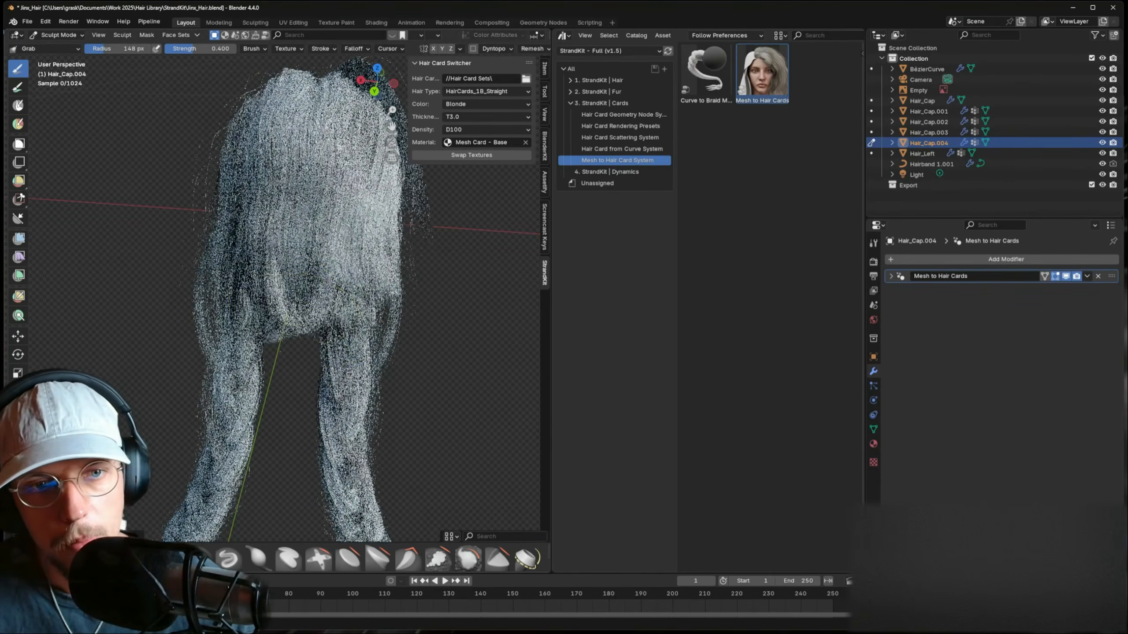
{"action": "middle_click_drag", "start_coordinate": [310, 217], "coordinate": [378, 214]}
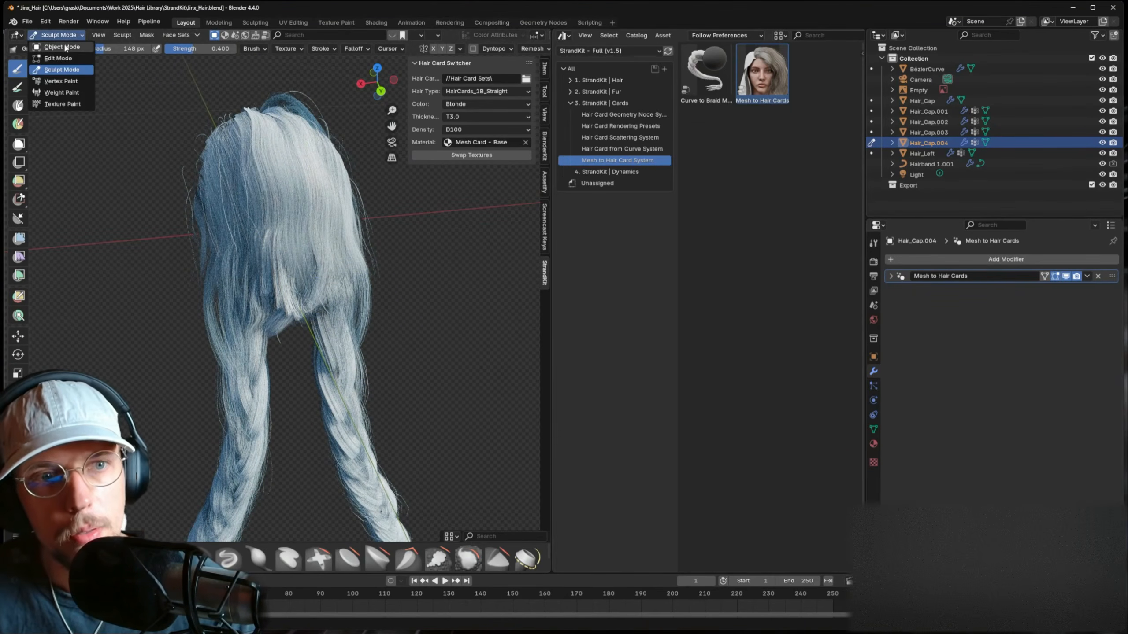
{"action": "left_click", "coordinate": [62, 47]}
- Save Jinx_Hair.blend, check the hair from front and right views, then switch to solid shading
{"action": "key", "text": "ctrl+s"}
{"action": "middle_click_drag", "start_coordinate": [276, 267], "coordinate": [259, 246]}
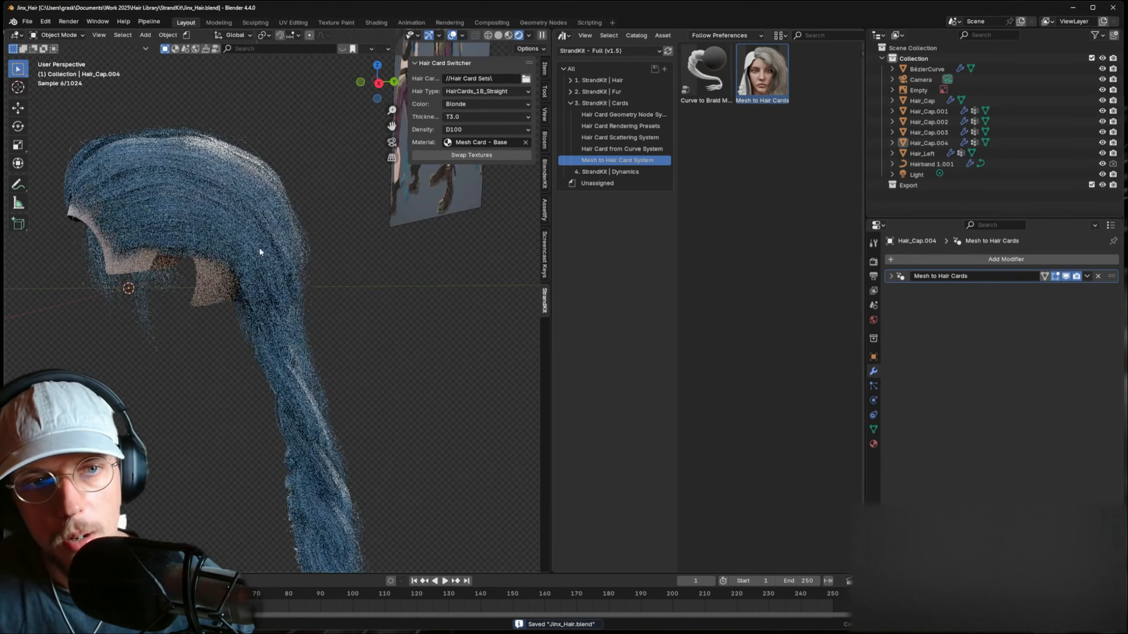
{"action": "key", "text": "KP_1"}
{"action": "key", "text": "KP_3"}
{"action": "scroll", "coordinate": [288, 297], "scroll_direction": "down", "scroll_amount": 1}
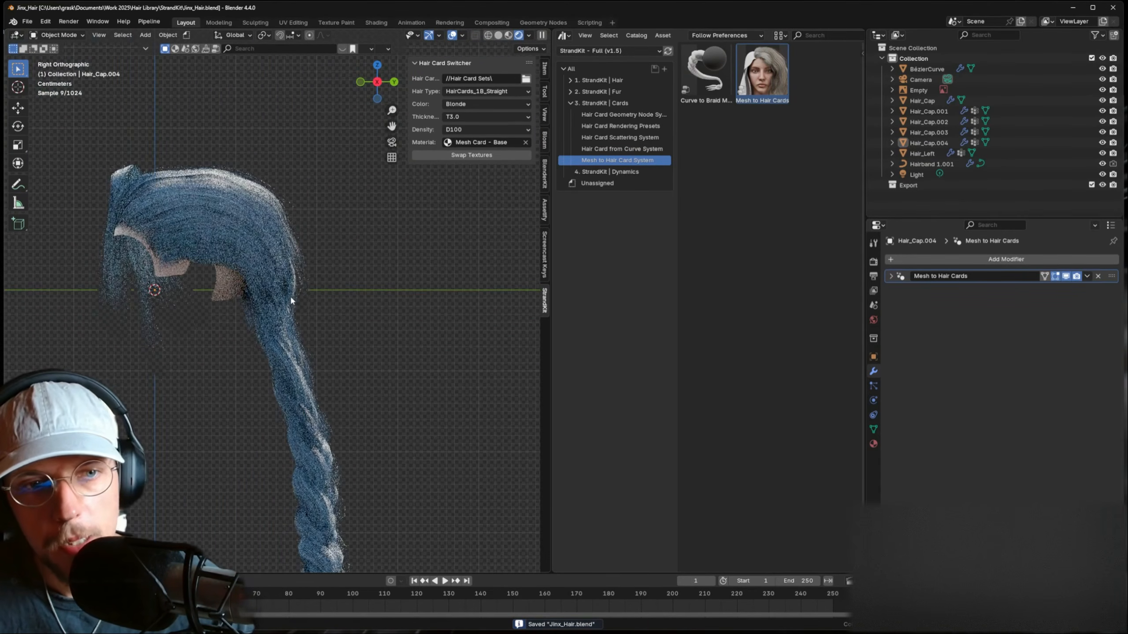
{"action": "middle_click_drag", "start_coordinate": [311, 263], "coordinate": [289, 171]}
{"action": "left_click", "coordinate": [498, 35]}
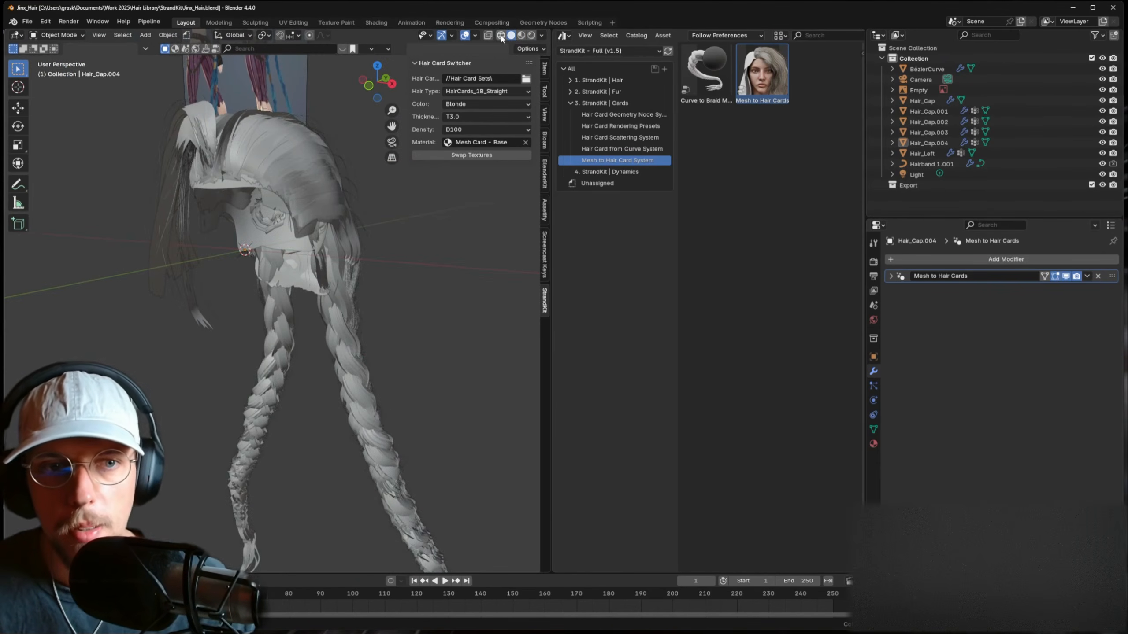
{"action": "key", "text": "shift+a"}
- Add a circle mesh and scale it down to ring size around the braid
{"action": "mouse_move", "coordinate": [358, 336]}
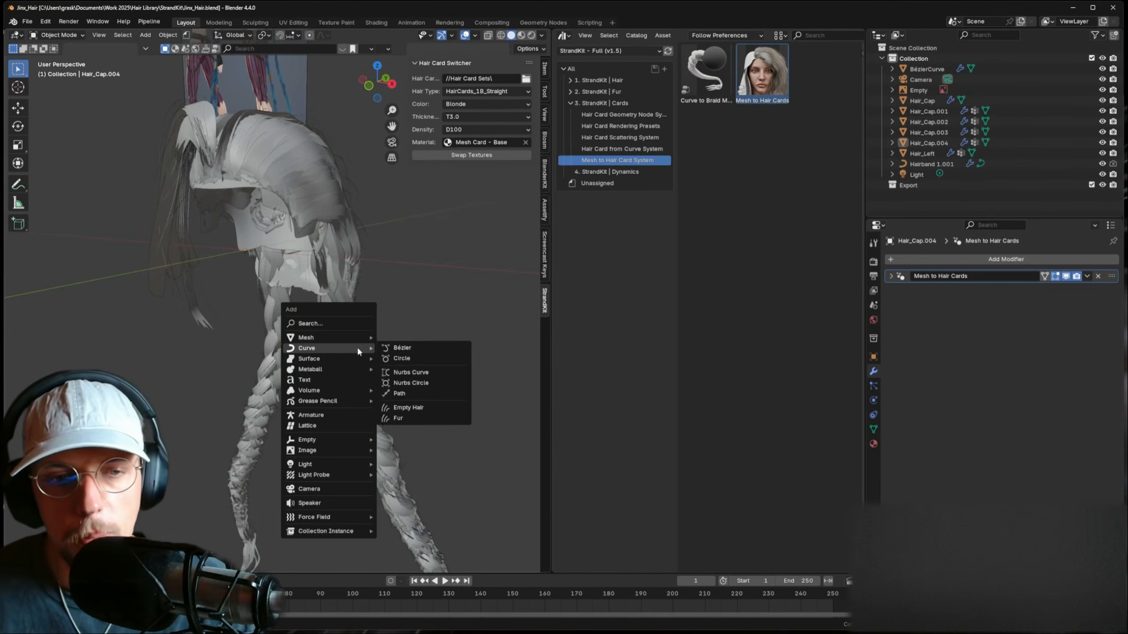
{"action": "left_click", "coordinate": [408, 359]}
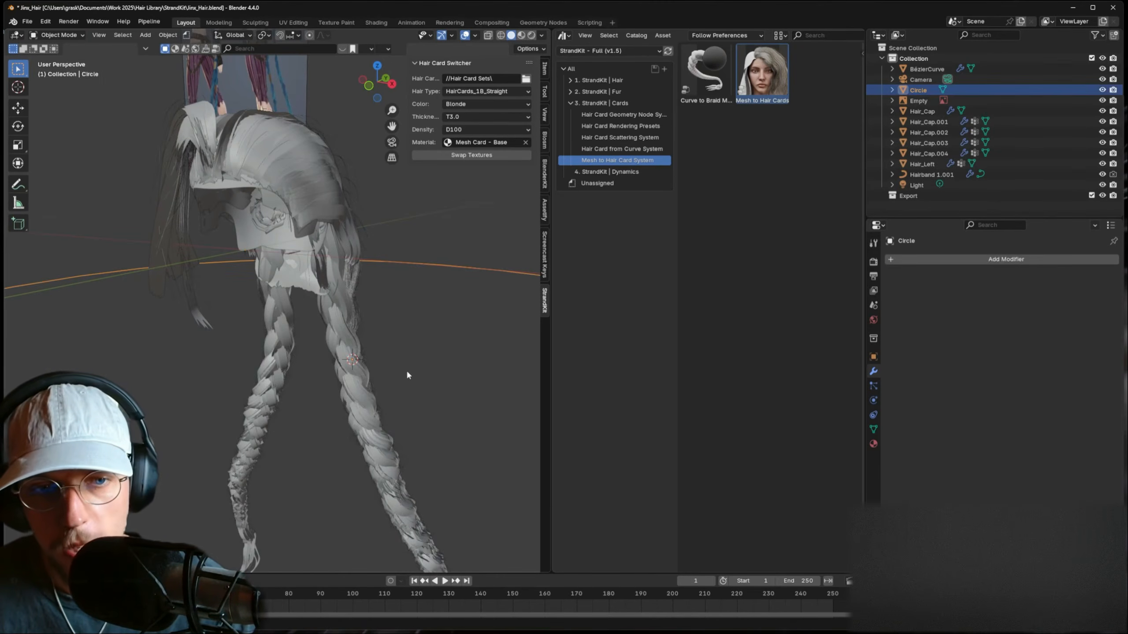
{"action": "key", "text": "s"}
{"action": "left_click", "coordinate": [365, 361]}
{"action": "key", "text": "s"}
{"action": "left_click", "coordinate": [374, 361]}
{"action": "middle_click_drag", "start_coordinate": [374, 360], "coordinate": [411, 365]}
- Extrude the ring down along Z, narrow its bottom loop, and thicken it along normals
{"action": "key", "text": "Tab"}
{"action": "key", "text": "e"}
{"action": "key", "text": "z"}
{"action": "left_click", "coordinate": [415, 349]}
{"action": "key", "text": "s"}
{"action": "left_click", "coordinate": [427, 357]}
{"action": "key", "text": "a"}
{"action": "key", "text": "e"}
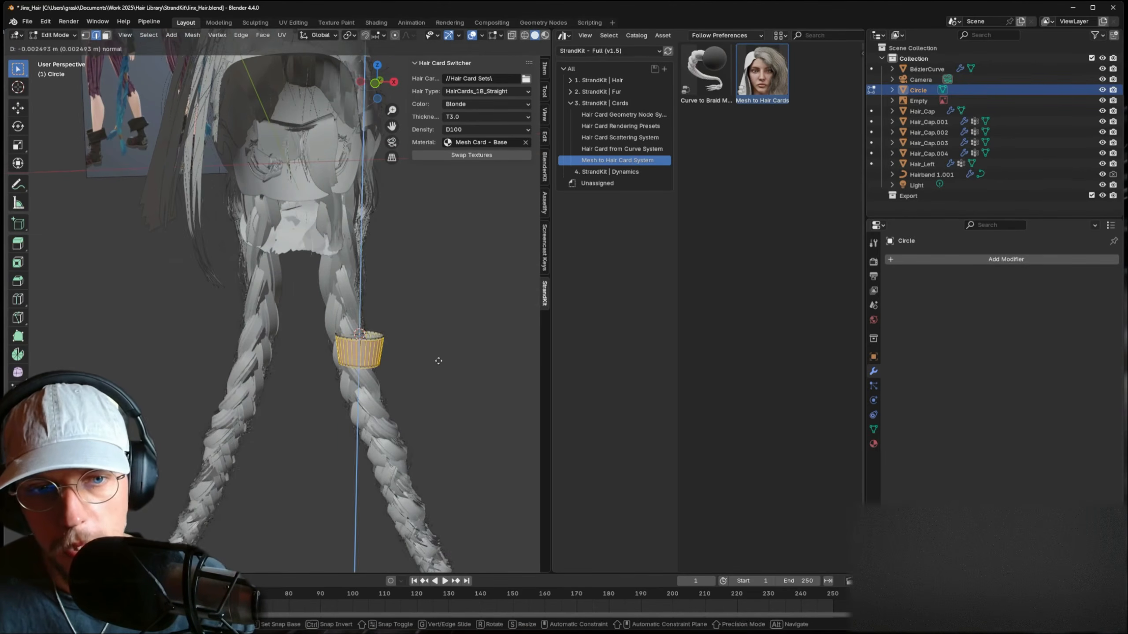
{"action": "left_click", "coordinate": [437, 344]}
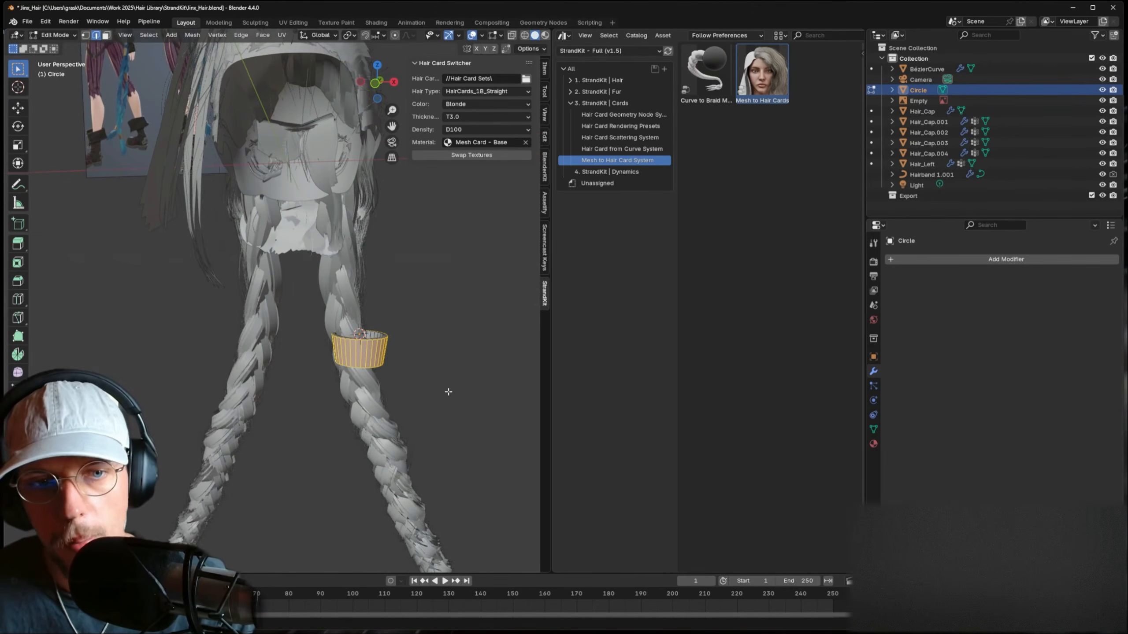
{"action": "key", "text": "Tab"}
- Tilt the ring, move it onto the braid, and shrink it to fit
{"action": "middle_click_drag", "start_coordinate": [391, 362], "coordinate": [284, 357]}
{"action": "key", "text": "r"}
{"action": "left_click", "coordinate": [400, 347]}
{"action": "key", "text": "g"}
{"action": "left_click", "coordinate": [380, 338]}
{"action": "middle_click_drag", "start_coordinate": [395, 372], "coordinate": [398, 360]}
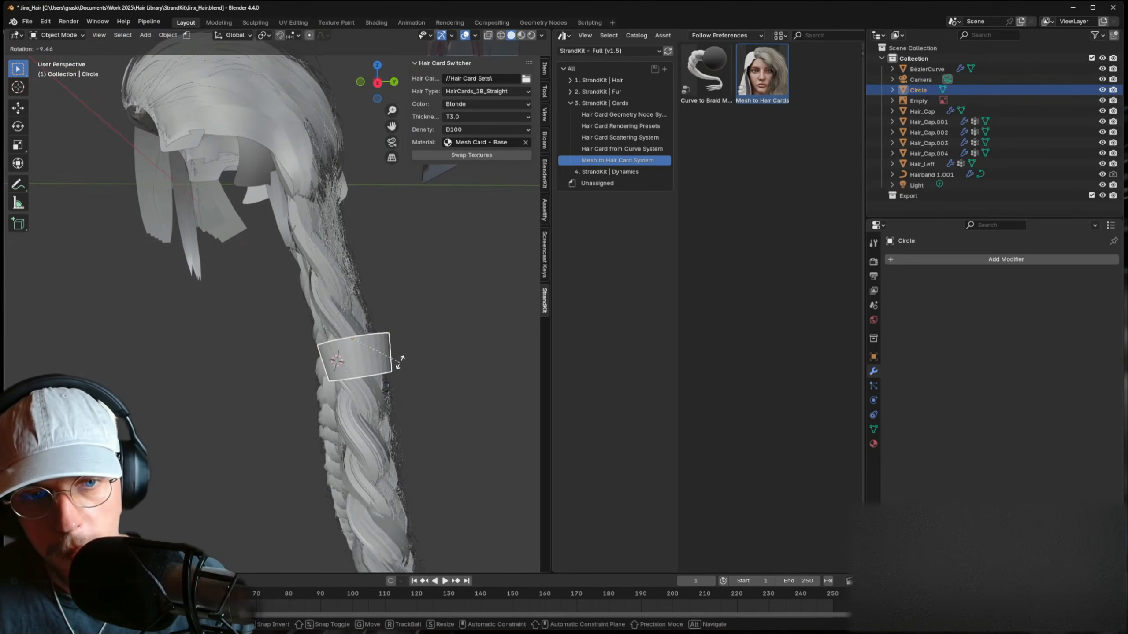
{"action": "key", "text": "g"}
{"action": "left_click", "coordinate": [405, 359]}
{"action": "key", "text": "s"}
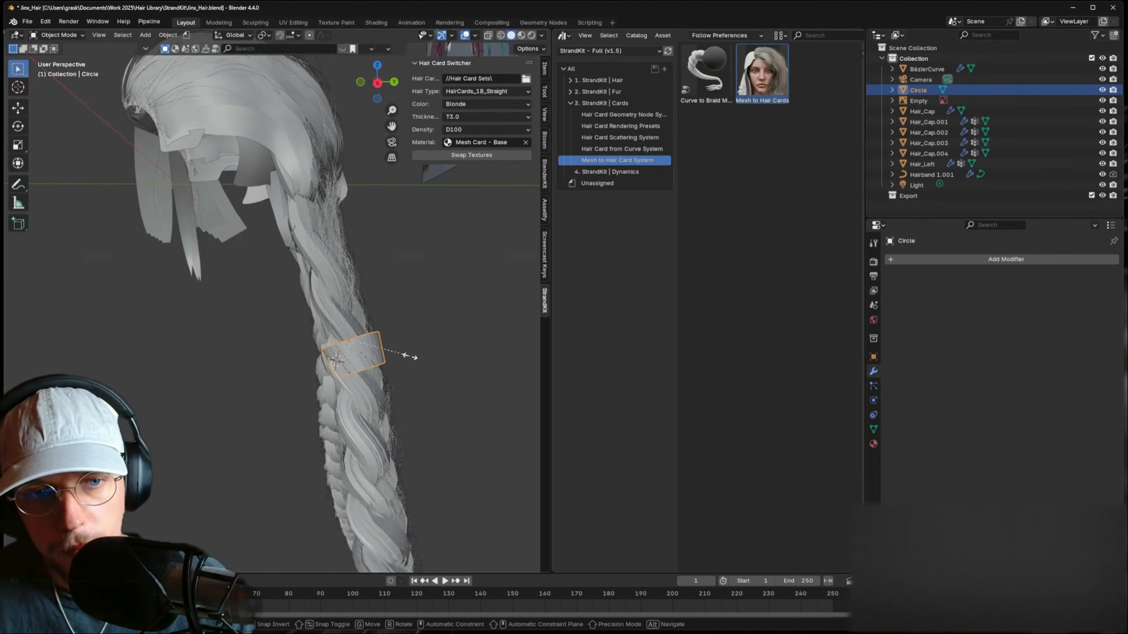
{"action": "left_click", "coordinate": [408, 355]}
- Apply Shade Auto Smooth to the ring, then rescale and re-tilt it along the braid
{"action": "key", "text": "z"}
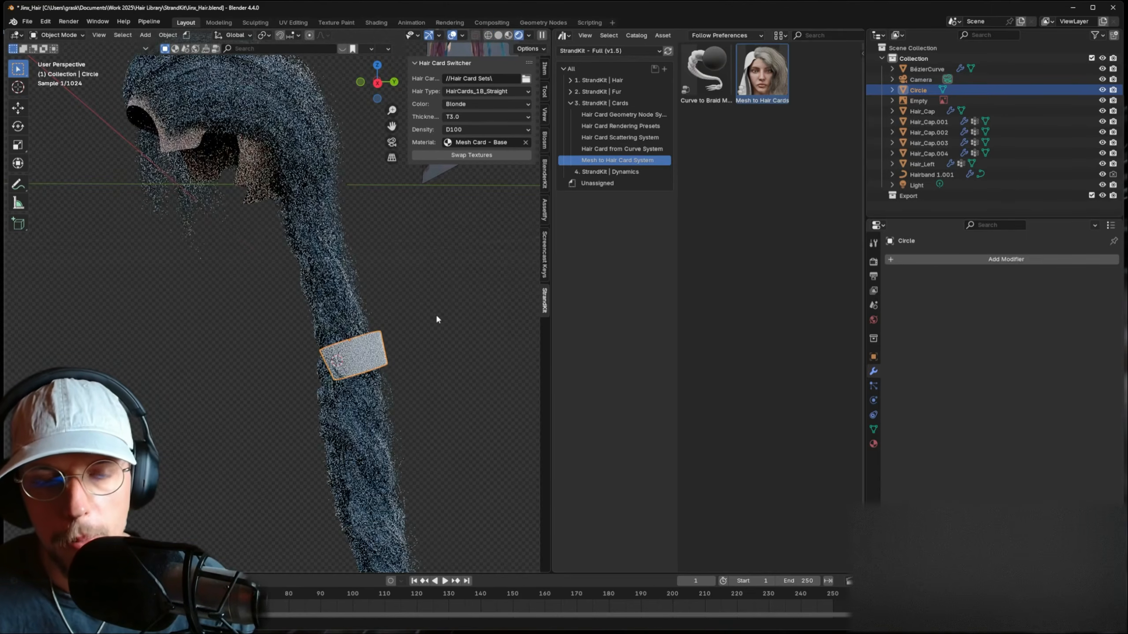
{"action": "right_click", "coordinate": [435, 321]}
{"action": "left_click", "coordinate": [427, 287]}
{"action": "middle_click_drag", "start_coordinate": [374, 364], "coordinate": [405, 363]}
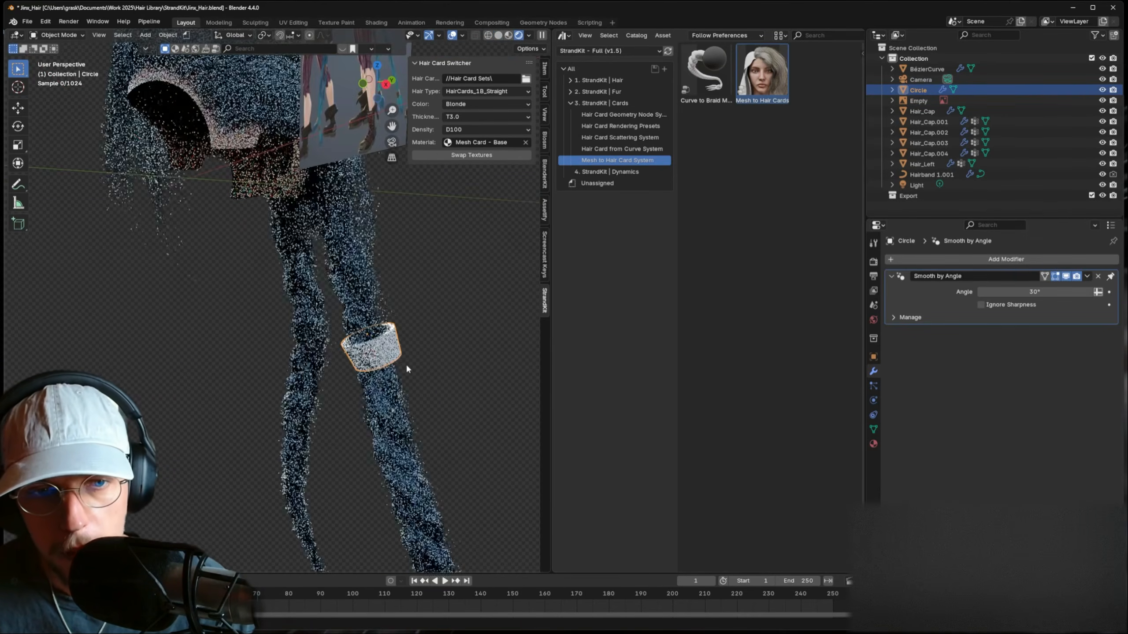
{"action": "key", "text": "s"}
{"action": "left_click", "coordinate": [419, 349]}
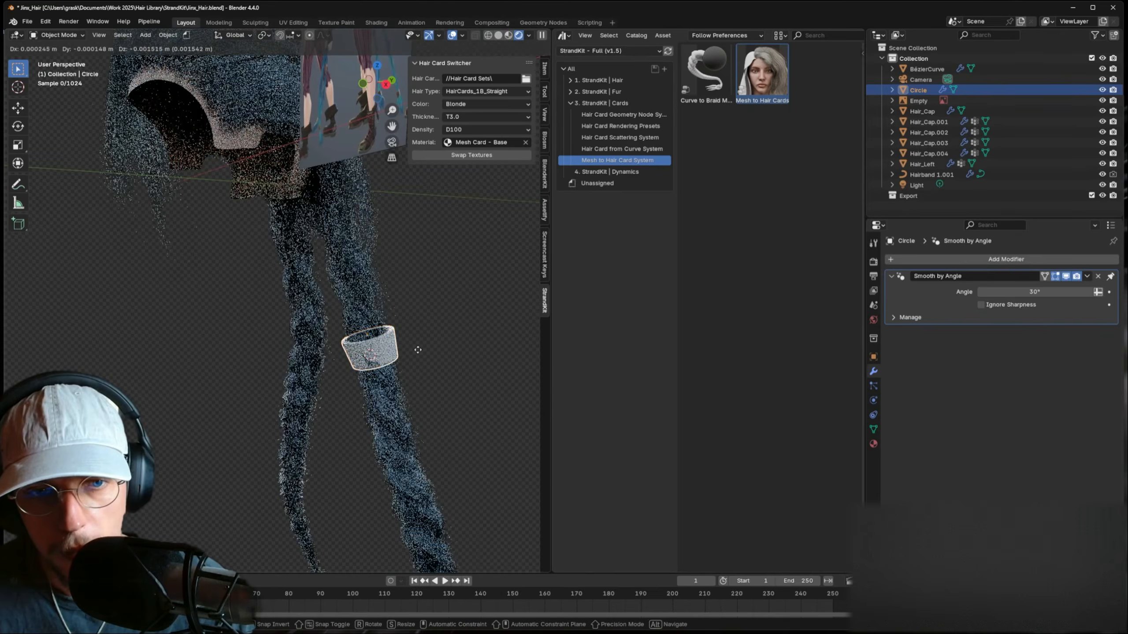
{"action": "middle_click_drag", "start_coordinate": [419, 349], "coordinate": [359, 371]}
{"action": "key", "text": "r"}
{"action": "left_click", "coordinate": [360, 373]}
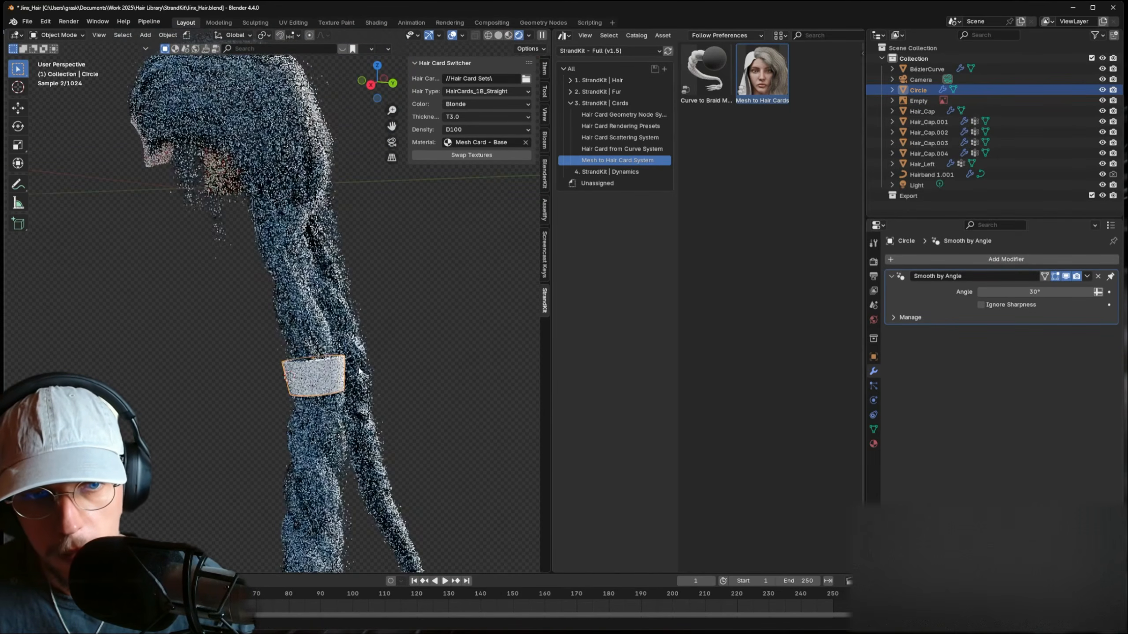
{"action": "key", "text": "r"}
{"action": "left_click", "coordinate": [359, 379]}
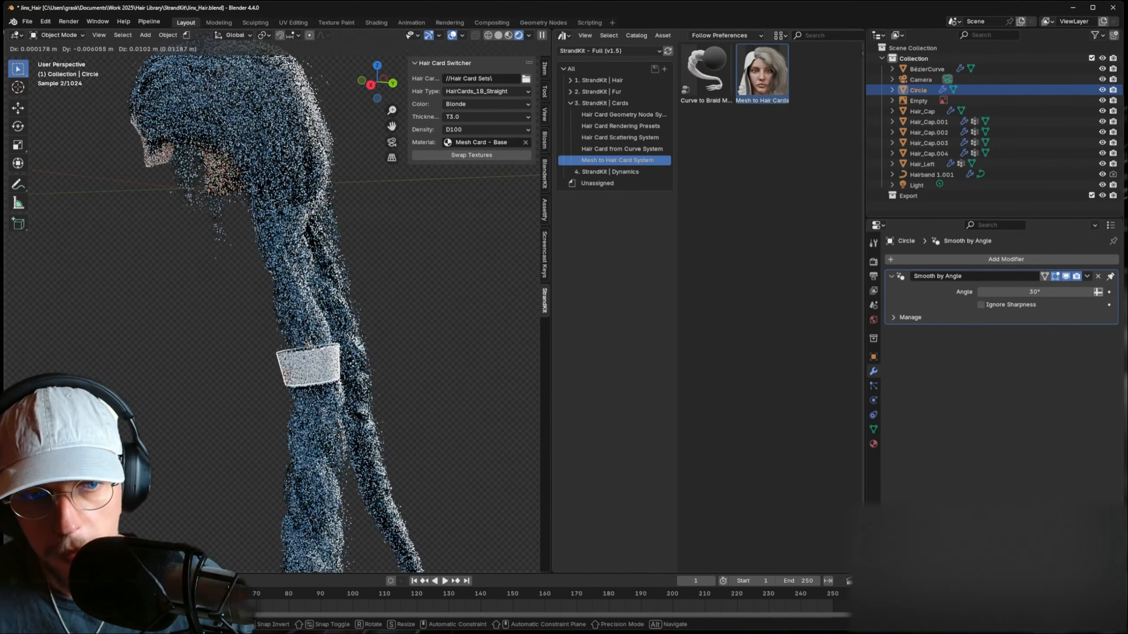
- Narrow the ring's top edge loop so the band tapers to hug the braid
{"action": "key", "text": "Tab"}
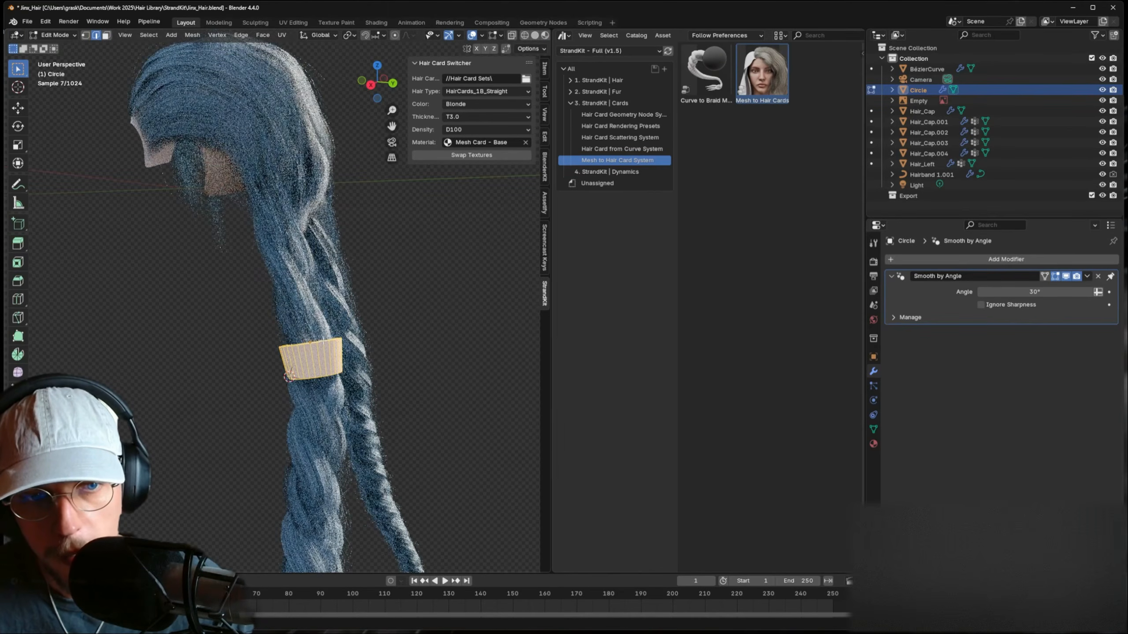
{"action": "left_click", "coordinate": [336, 341], "text": "alt"}
{"action": "middle_click_drag", "start_coordinate": [335, 340], "coordinate": [336, 348]}
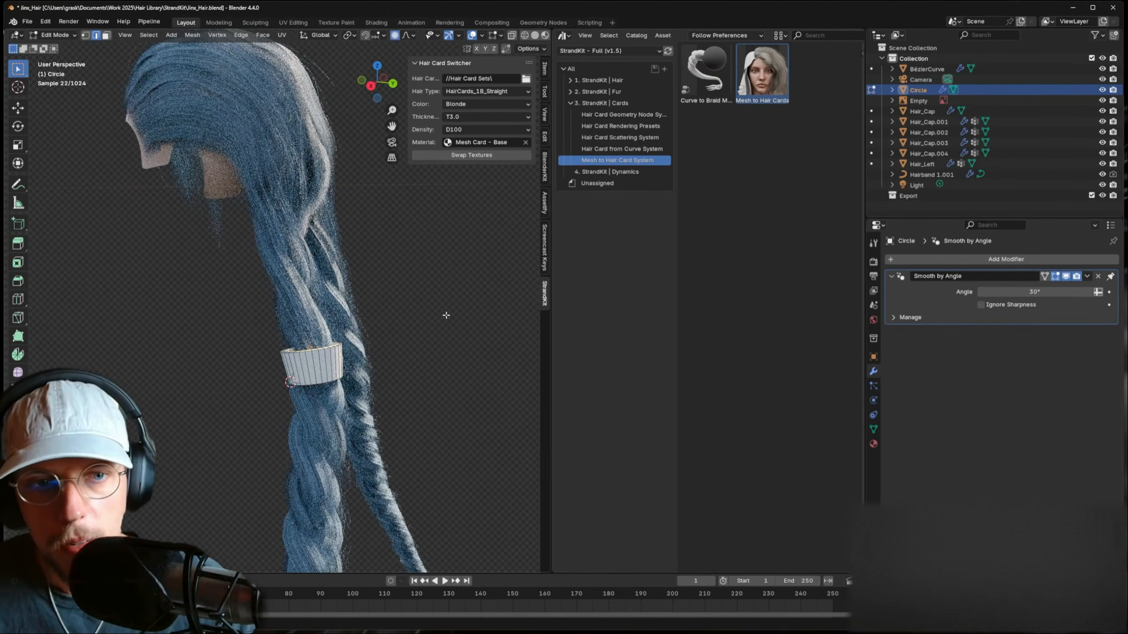
{"action": "key", "text": "s"}
{"action": "left_click", "coordinate": [433, 315]}
{"action": "key", "text": "Tab"}
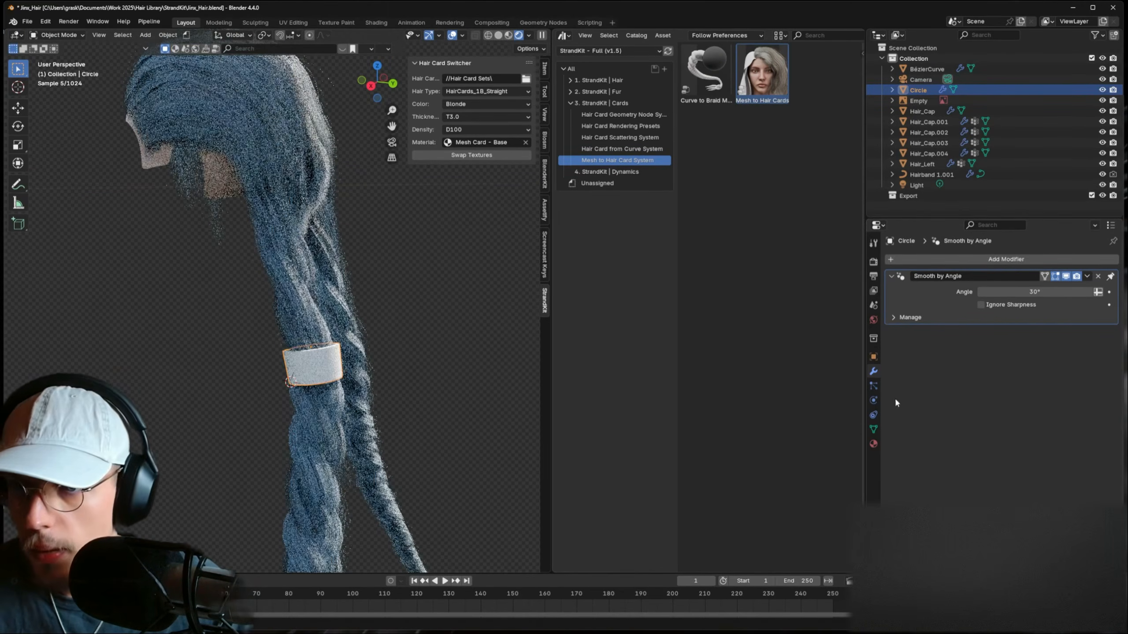
{"action": "left_click", "coordinate": [872, 443]}
- Create Material.001 for the band: gold base colour #E7C259, Metallic 1.0, Roughness 0.174
{"action": "left_click", "coordinate": [1113, 260]}
{"action": "left_click", "coordinate": [1014, 302]}
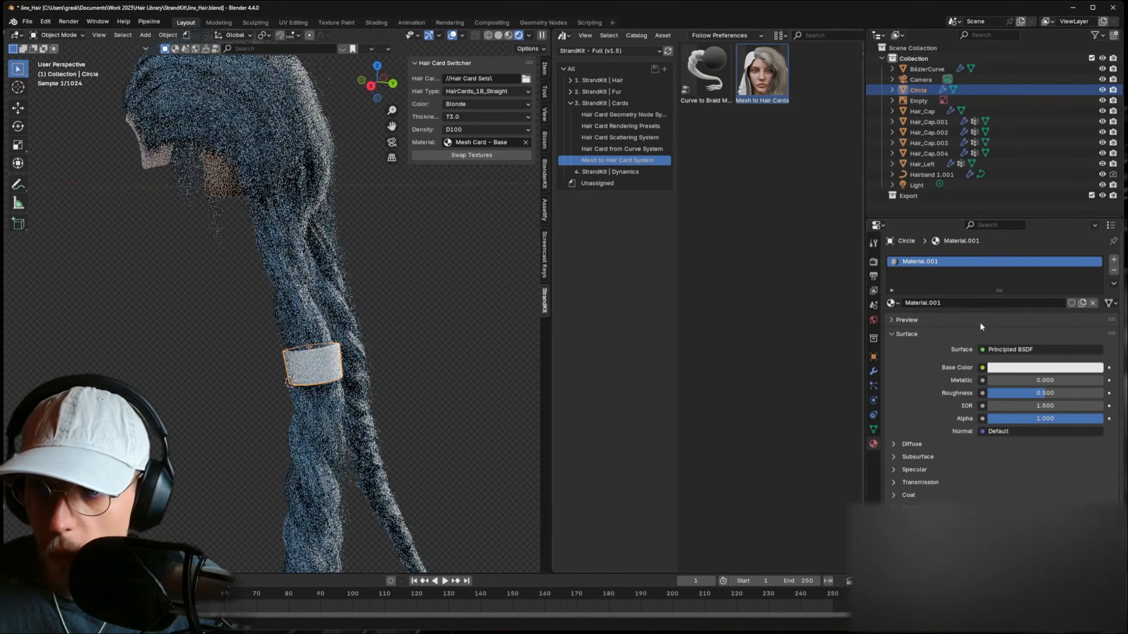
{"action": "left_click", "coordinate": [1046, 368]}
{"action": "left_click_drag", "start_coordinate": [1043, 272], "coordinate": [1029, 261]}
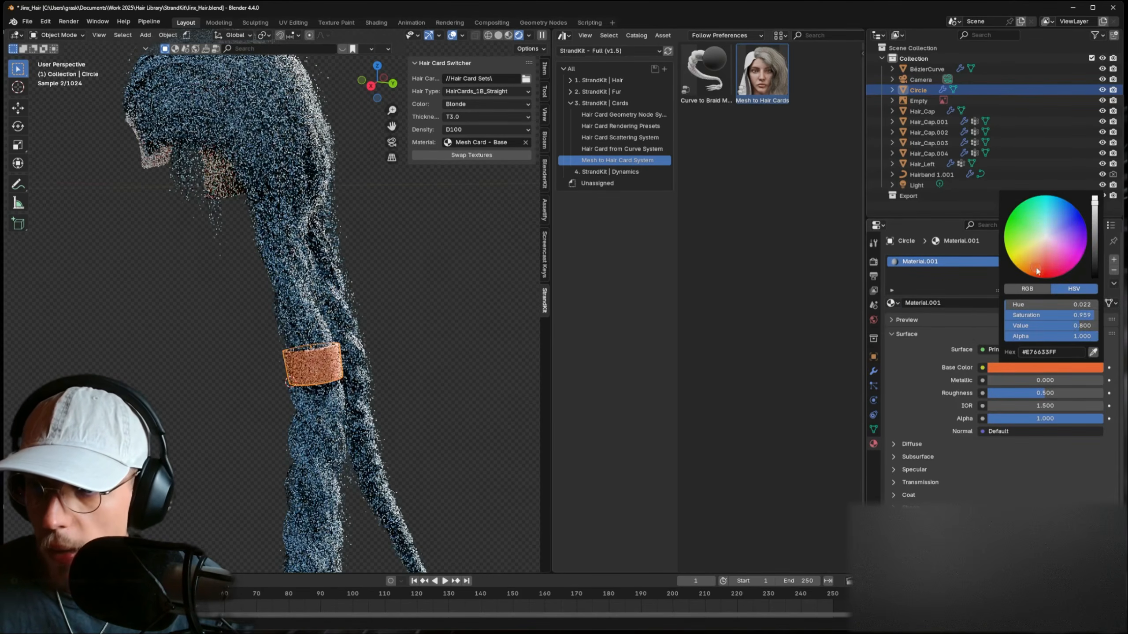
{"action": "left_click_drag", "start_coordinate": [1007, 380], "coordinate": [1015, 379]}
{"action": "left_click_drag", "start_coordinate": [1057, 394], "coordinate": [1020, 394]}
{"action": "left_click", "coordinate": [1017, 368]}
{"action": "left_click_drag", "start_coordinate": [1036, 267], "coordinate": [1027, 255]}
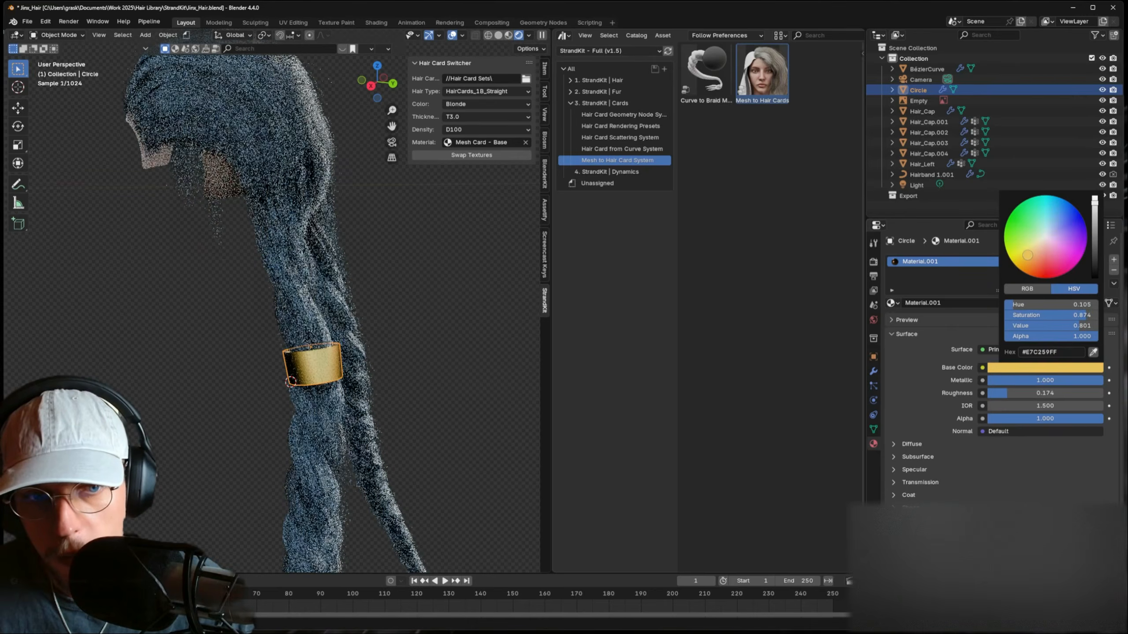
{"action": "middle_click_drag", "start_coordinate": [432, 356], "coordinate": [344, 305]}
{"action": "middle_click_drag", "start_coordinate": [308, 164], "coordinate": [315, 235], "text": "shift"}
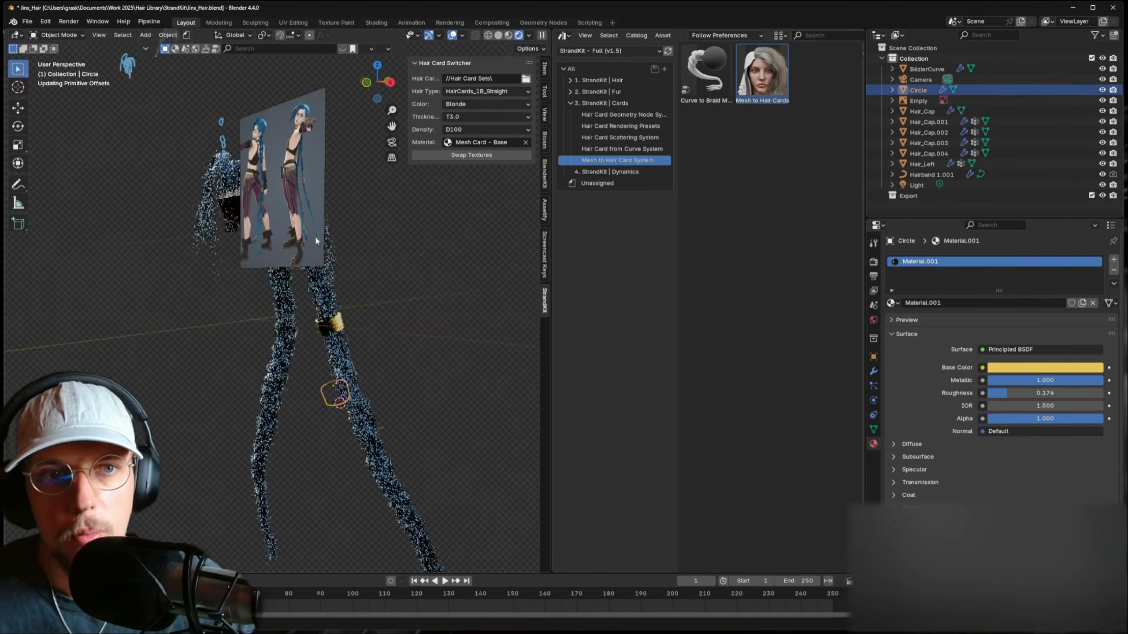
- In Edit Mode, narrow the band's bottom rim, lower it down the braid and widen it slightly
{"action": "scroll", "coordinate": [344, 138], "scroll_direction": "up", "scroll_amount": 5}
{"action": "scroll", "coordinate": [391, 337], "scroll_direction": "down", "scroll_amount": 4}
{"action": "middle_click_drag", "start_coordinate": [408, 356], "coordinate": [350, 362]}
{"action": "middle_click_drag", "start_coordinate": [351, 444], "coordinate": [378, 361], "text": "shift"}
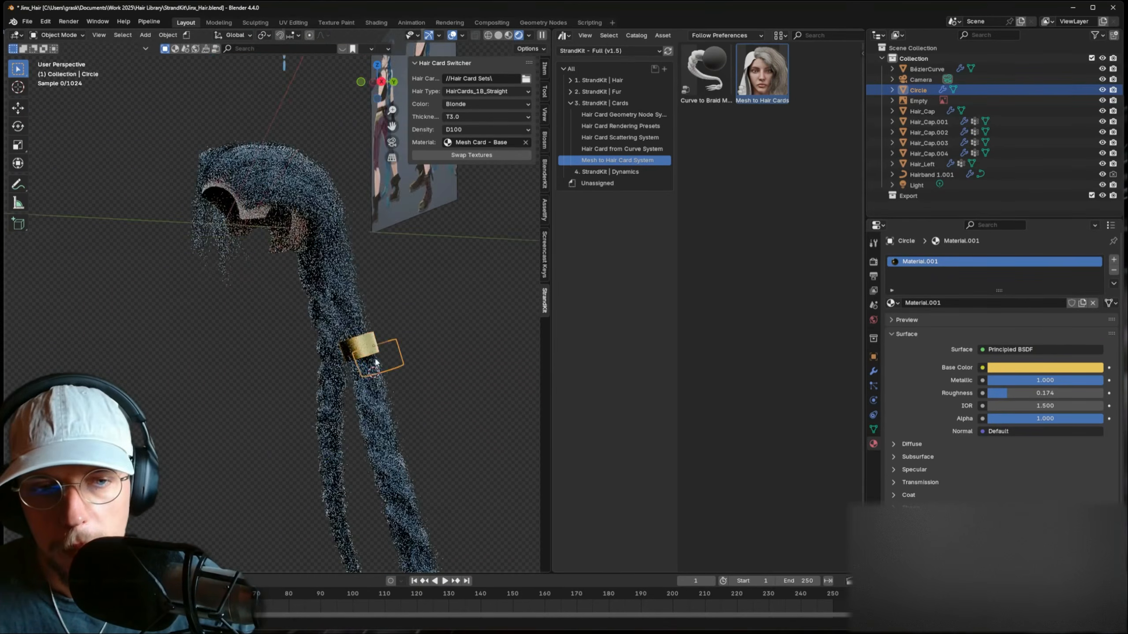
{"action": "scroll", "coordinate": [415, 390], "scroll_direction": "up", "scroll_amount": 3}
{"action": "key", "text": "Tab"}
{"action": "middle_click_drag", "start_coordinate": [444, 424], "coordinate": [455, 297]}
{"action": "key", "text": "s"}
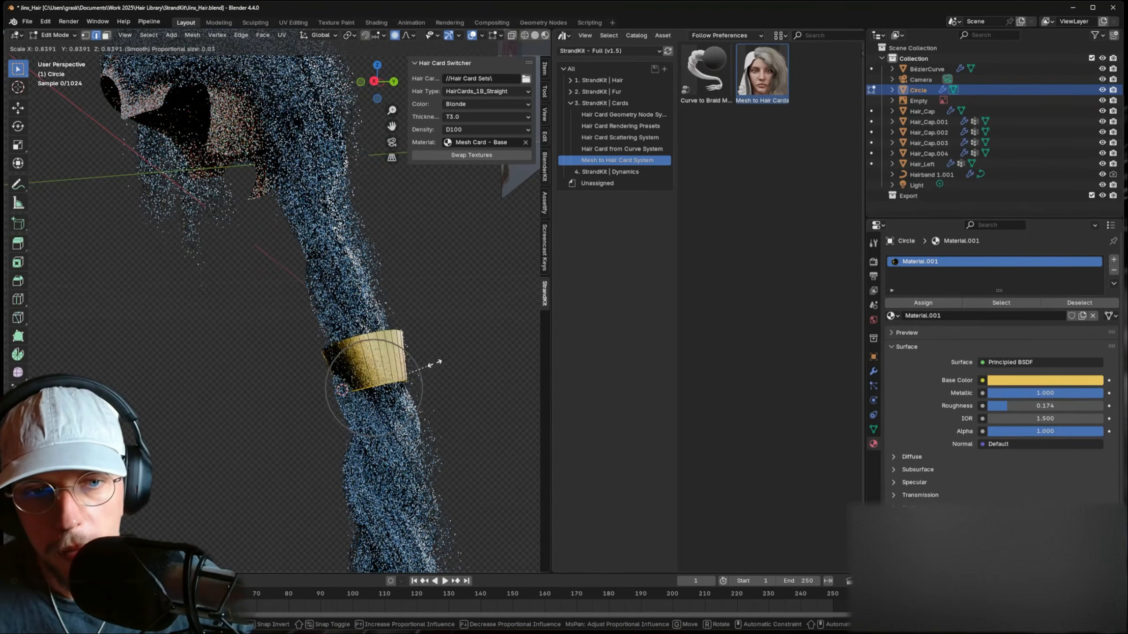
{"action": "left_click", "coordinate": [439, 363]}
{"action": "key", "text": "g"}
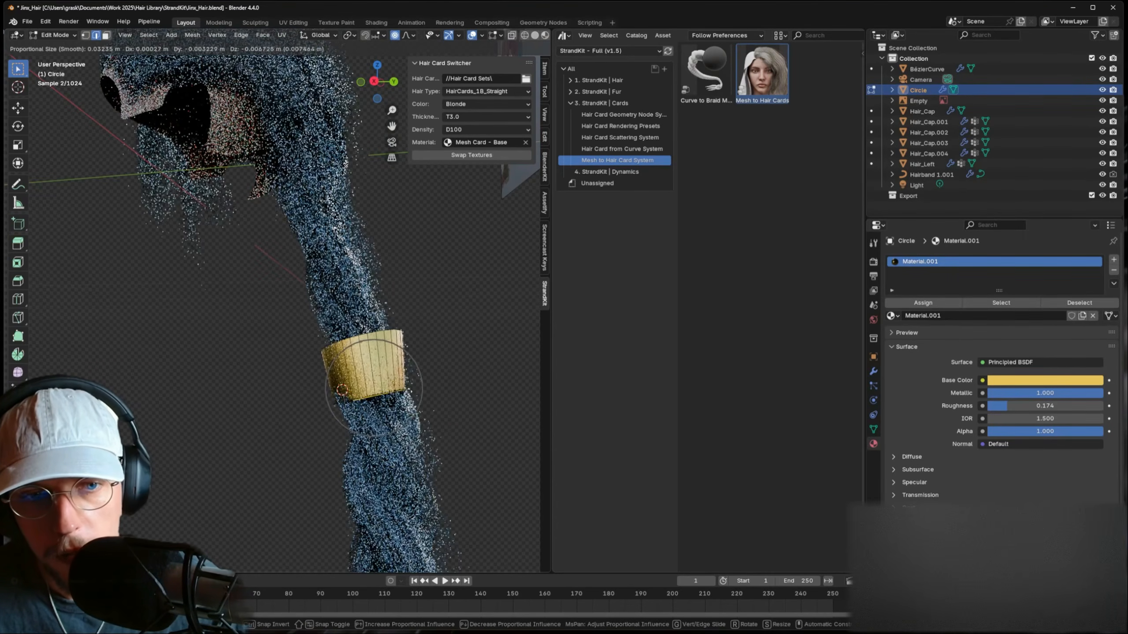
{"action": "left_click", "coordinate": [401, 378]}
{"action": "key", "text": "s"}
{"action": "left_click", "coordinate": [435, 394]}
- Move the band's top rim up the braid and rescale it, making the band taller
{"action": "left_click", "coordinate": [399, 334], "text": "alt"}
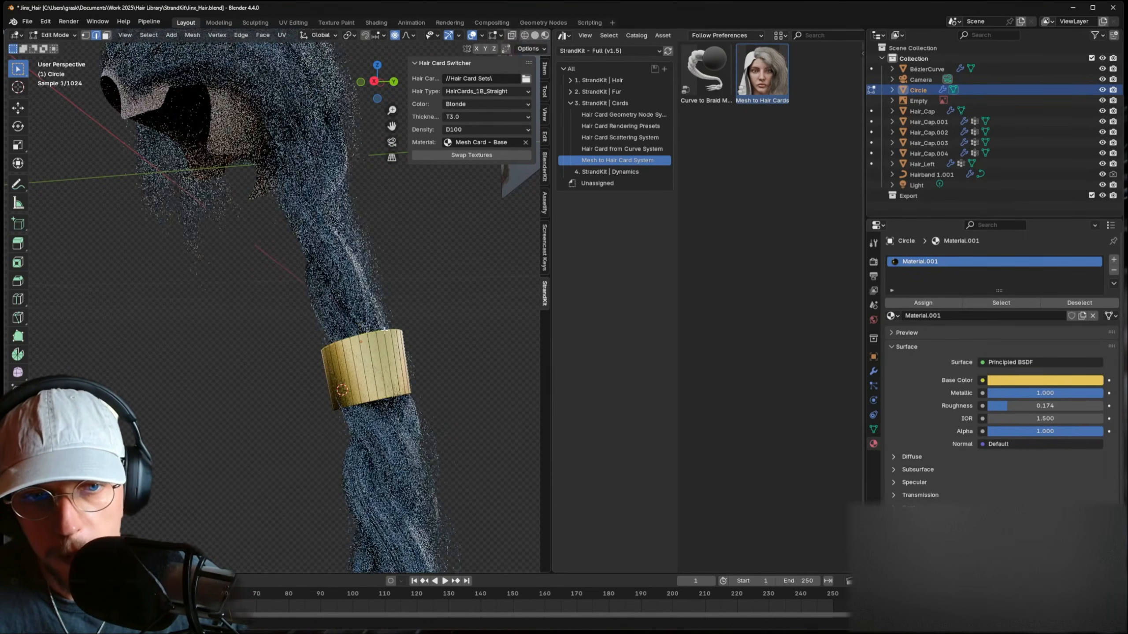
{"action": "key", "text": "g"}
{"action": "left_click", "coordinate": [395, 312]}
{"action": "key", "text": "s"}
{"action": "left_click", "coordinate": [424, 308]}
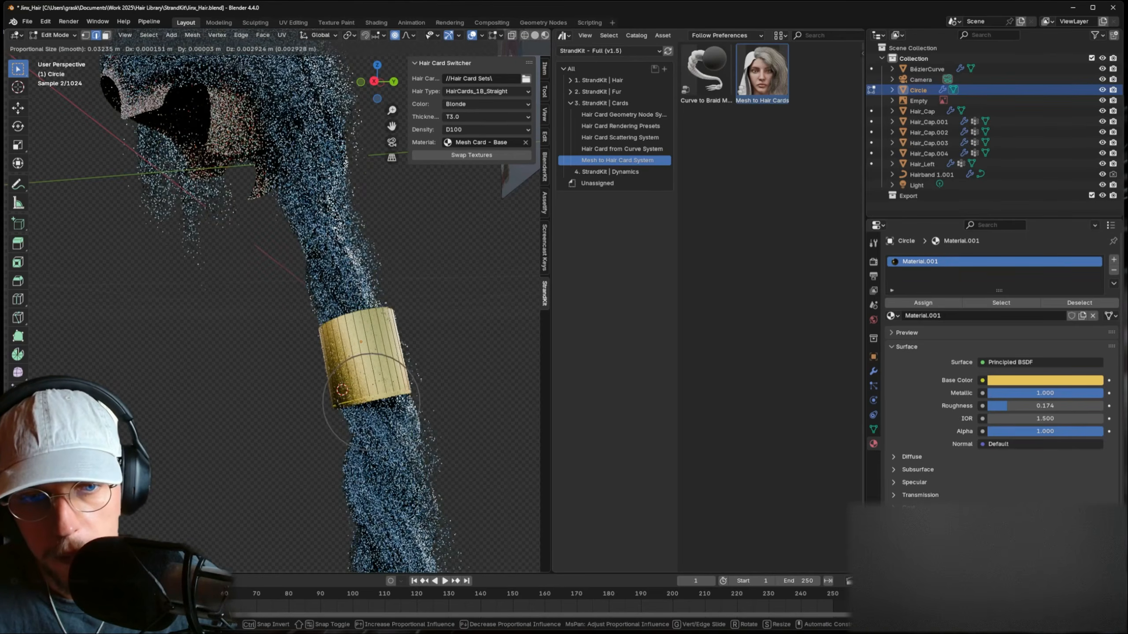
- Refine the rims with proportional-falloff moves and scaling so the cuff hugs the braid
{"action": "key", "text": "g"}
{"action": "left_click", "coordinate": [432, 373]}
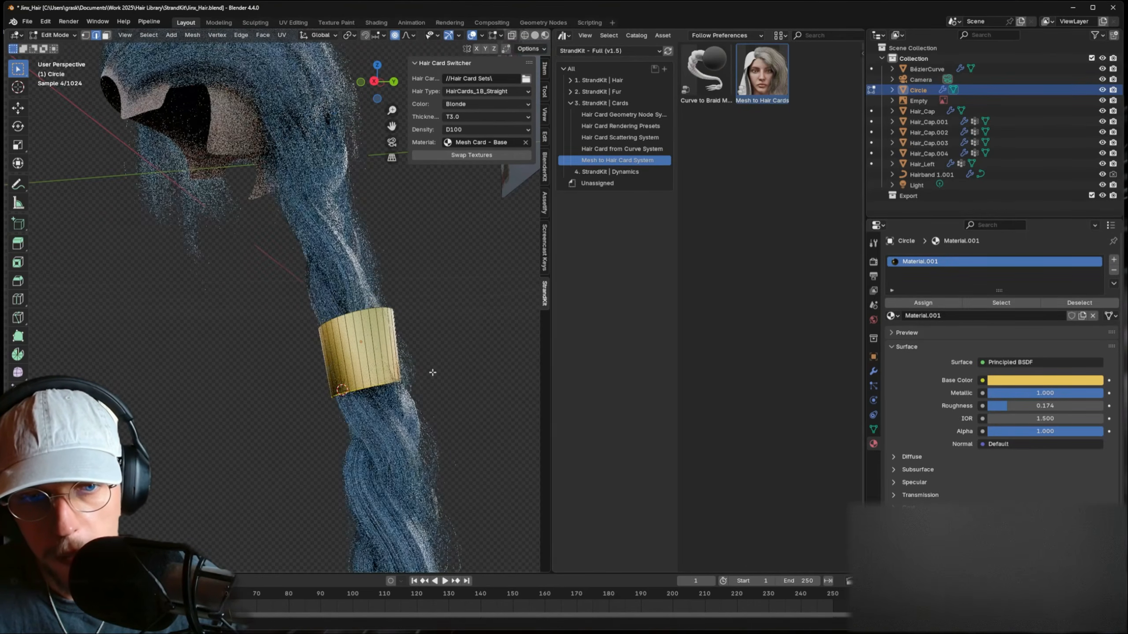
{"action": "middle_click_drag", "start_coordinate": [431, 373], "coordinate": [460, 337]}
{"action": "left_click", "coordinate": [437, 315], "text": "alt"}
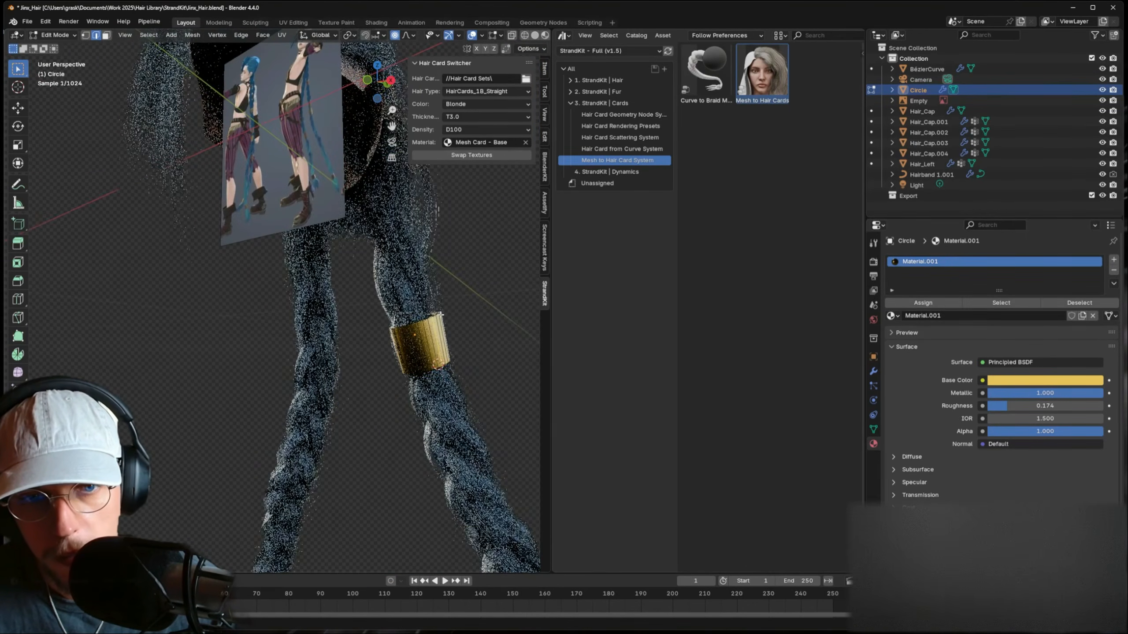
{"action": "key", "text": "s"}
{"action": "left_click", "coordinate": [430, 315]}
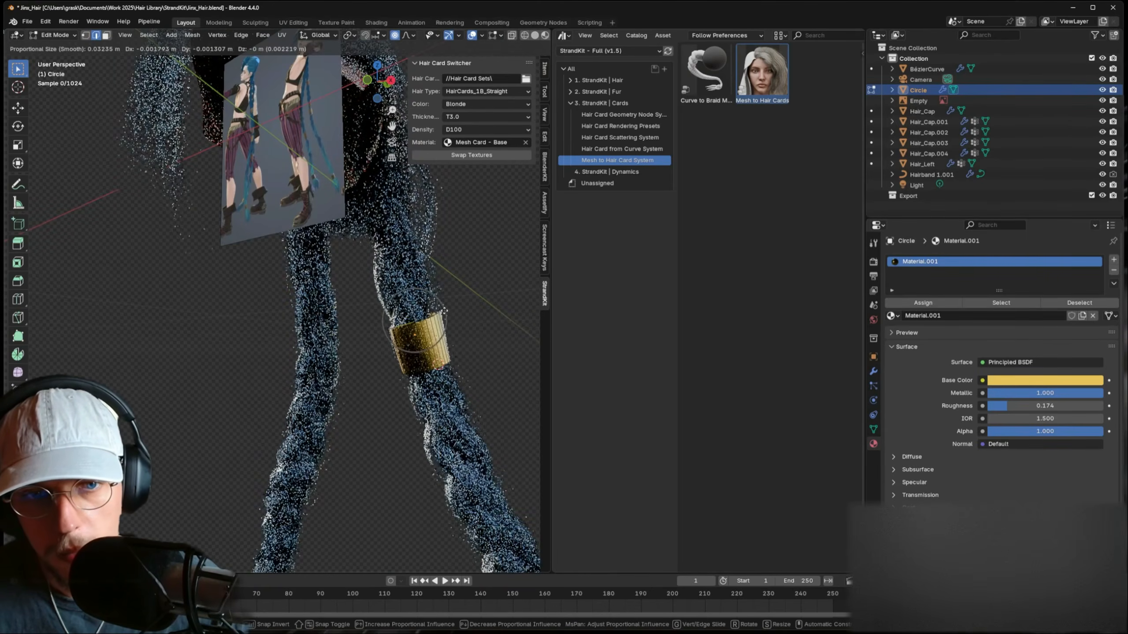
{"action": "middle_click_drag", "start_coordinate": [436, 374], "coordinate": [384, 346]}
{"action": "key", "text": "Tab"}
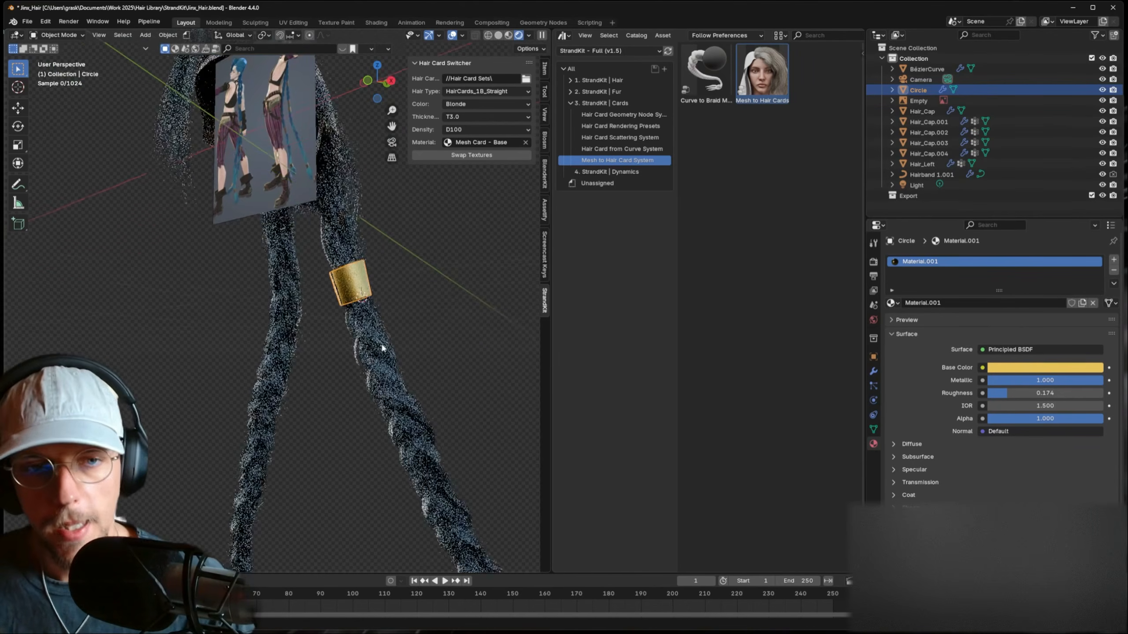
- Duplicate the gold band as Circle.001 and position it lower on the braid
{"action": "key", "text": "shift+d"}
{"action": "left_click", "coordinate": [428, 466]}
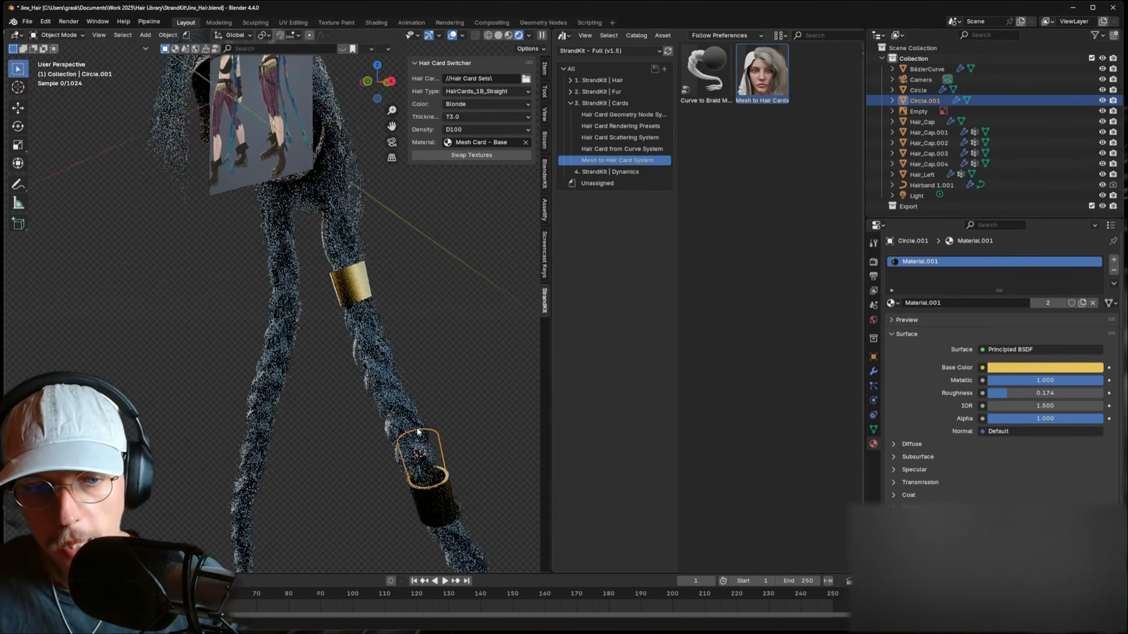
{"action": "middle_click_drag", "start_coordinate": [428, 467], "coordinate": [350, 419], "text": "shift"}
{"action": "left_click", "coordinate": [327, 414]}
{"action": "key", "text": "g"}
{"action": "left_click", "coordinate": [329, 419]}
{"action": "key", "text": "g"}
{"action": "left_click", "coordinate": [387, 395]}
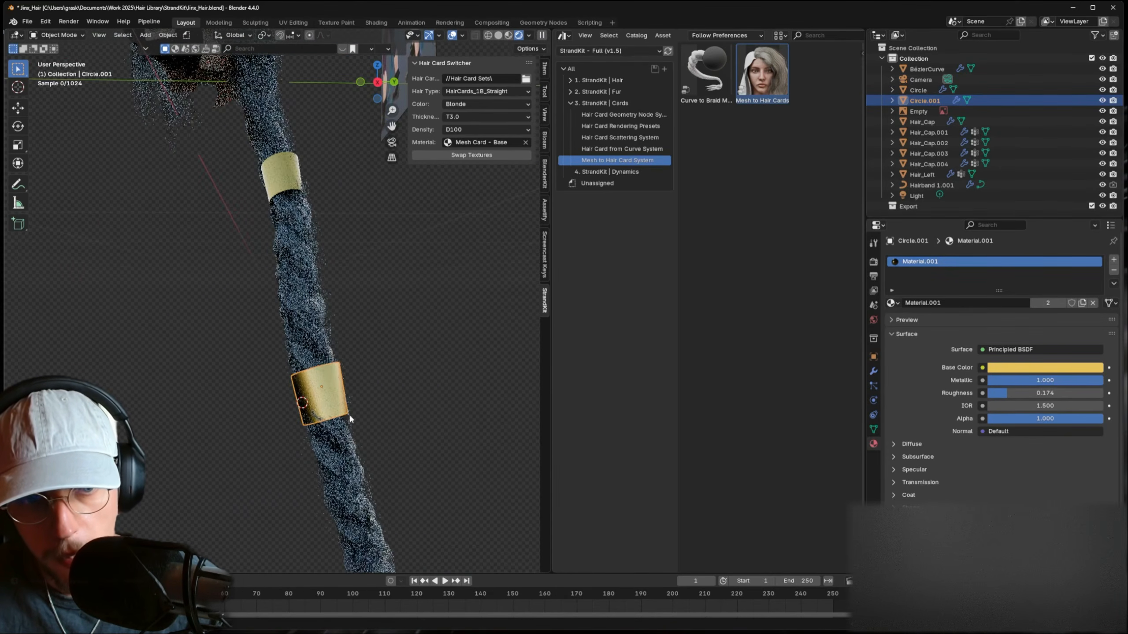
- Select the braid curve and switch it to Sculpt Mode
{"action": "left_click", "coordinate": [336, 435]}
{"action": "left_click", "coordinate": [62, 69]}
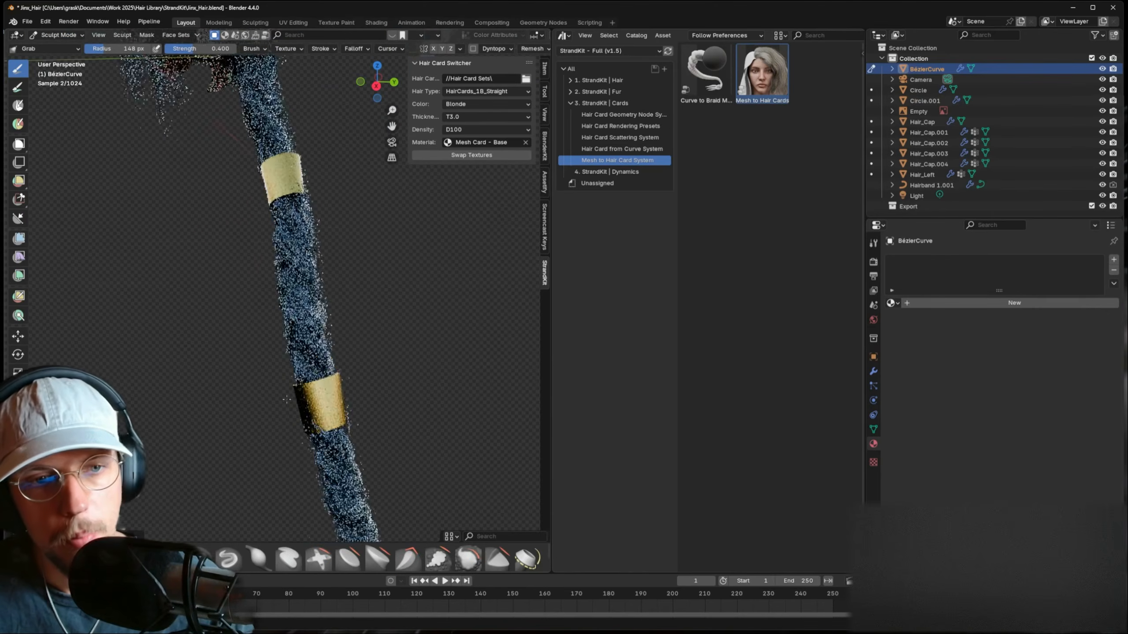
{"action": "scroll", "coordinate": [302, 382], "scroll_direction": "up", "scroll_amount": 4}
- Sculpt the braid inward beneath the lower gold band and reshape where it meets the band
{"action": "scroll", "coordinate": [274, 407], "scroll_direction": "up", "scroll_amount": 2}
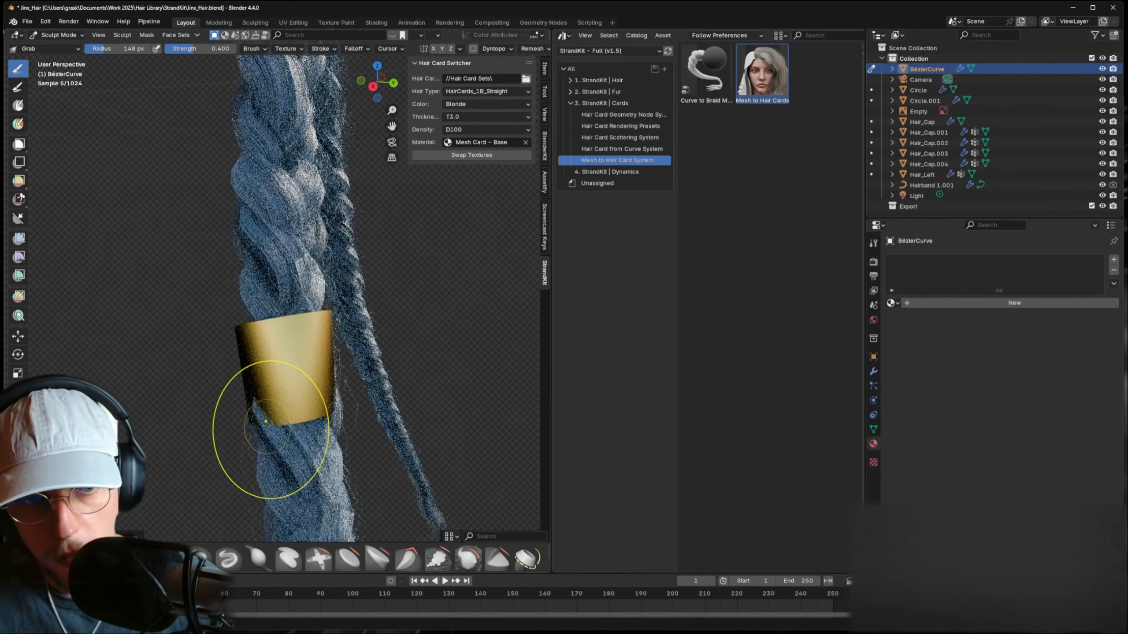
{"action": "middle_click_drag", "start_coordinate": [297, 421], "coordinate": [353, 408]}
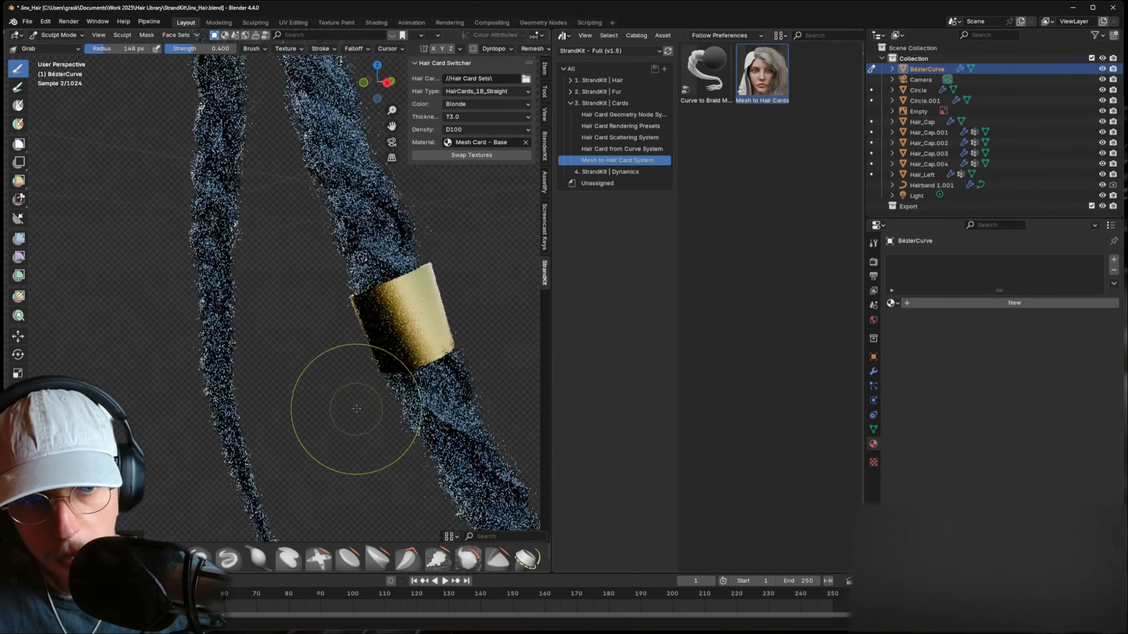
{"action": "left_click_drag", "start_coordinate": [460, 350], "coordinate": [425, 368]}
{"action": "middle_click_drag", "start_coordinate": [425, 368], "coordinate": [443, 370]}
{"action": "left_click_drag", "start_coordinate": [376, 315], "coordinate": [399, 316]}
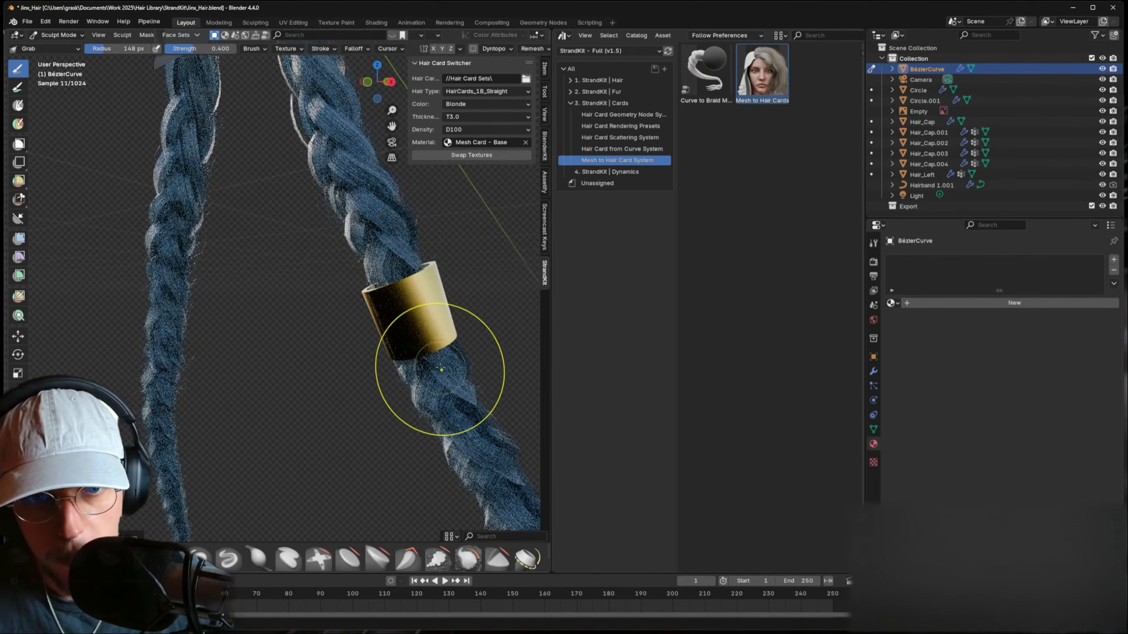
- Back in Object Mode, shrink Circle.001's rim edge loop with proportional editing so it hugs the braid
{"action": "left_click", "coordinate": [67, 47]}
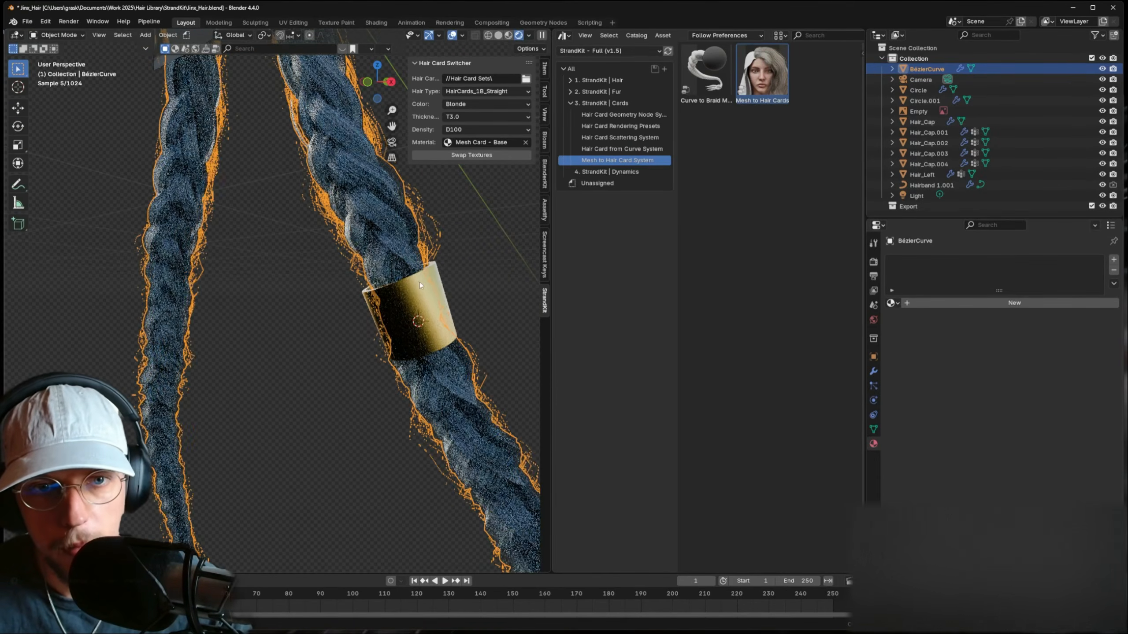
{"action": "left_click", "coordinate": [431, 298]}
{"action": "key", "text": "Tab"}
{"action": "left_click", "coordinate": [432, 267], "text": "alt"}
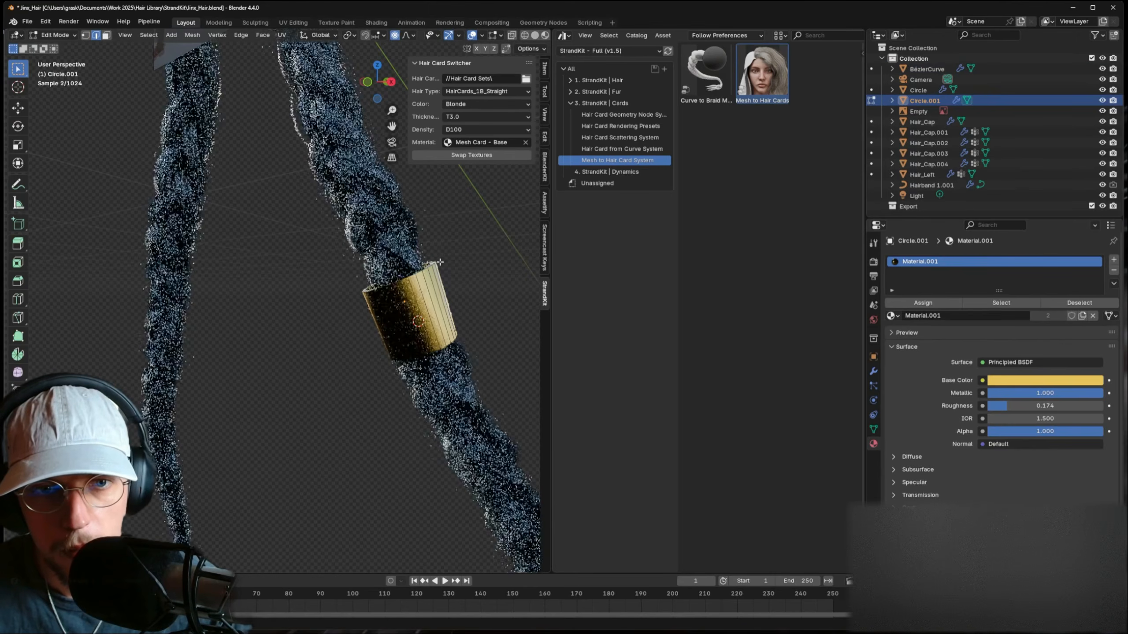
{"action": "left_click", "coordinate": [431, 268], "text": "alt"}
{"action": "left_click", "coordinate": [430, 268], "text": "alt"}
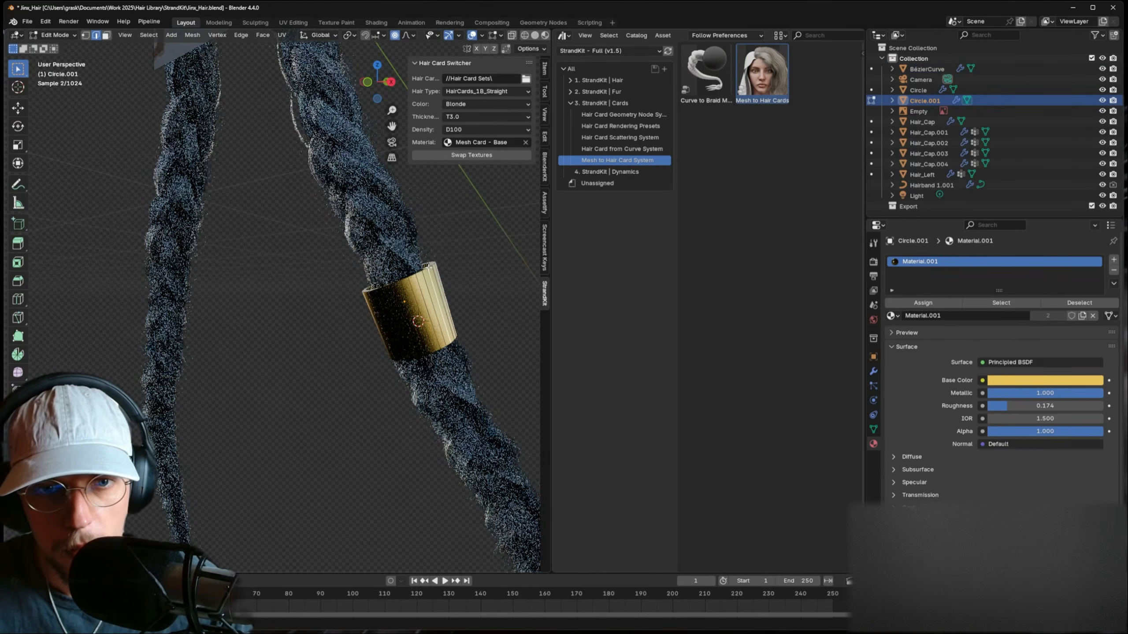
{"action": "key", "text": "s"}
{"action": "left_click", "coordinate": [453, 259]}
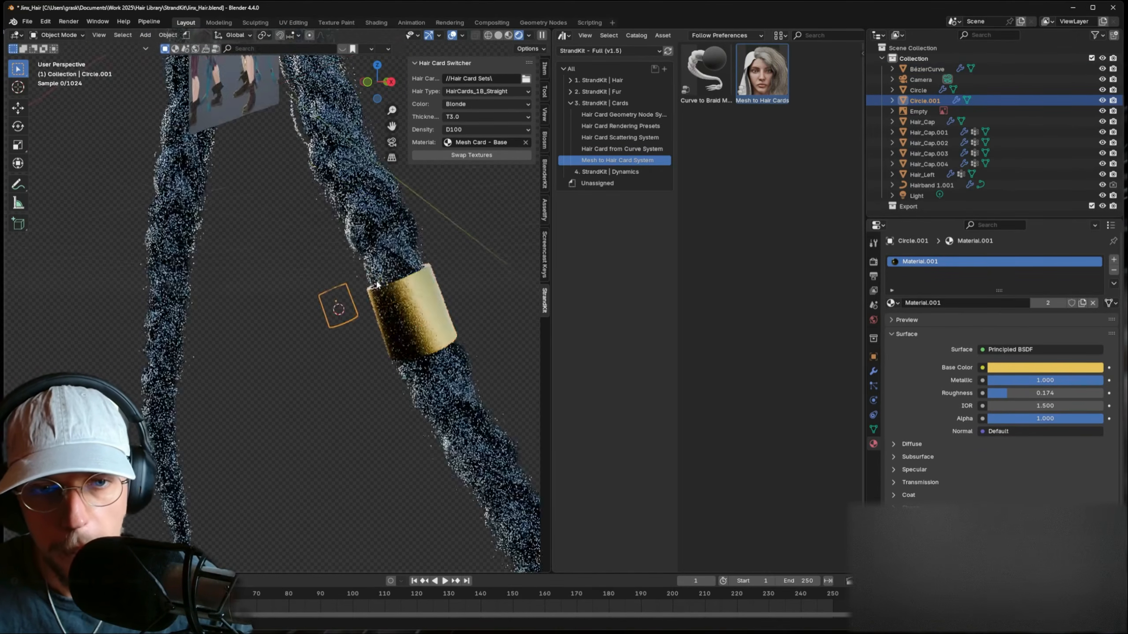
{"action": "key", "text": "Tab"}
- Duplicate the lower band as Circle.002 and place the 3D cursor near the braid tip
{"action": "scroll", "coordinate": [324, 281], "scroll_direction": "down", "scroll_amount": 5}
{"action": "scroll", "coordinate": [357, 302], "scroll_direction": "down", "scroll_amount": 2}
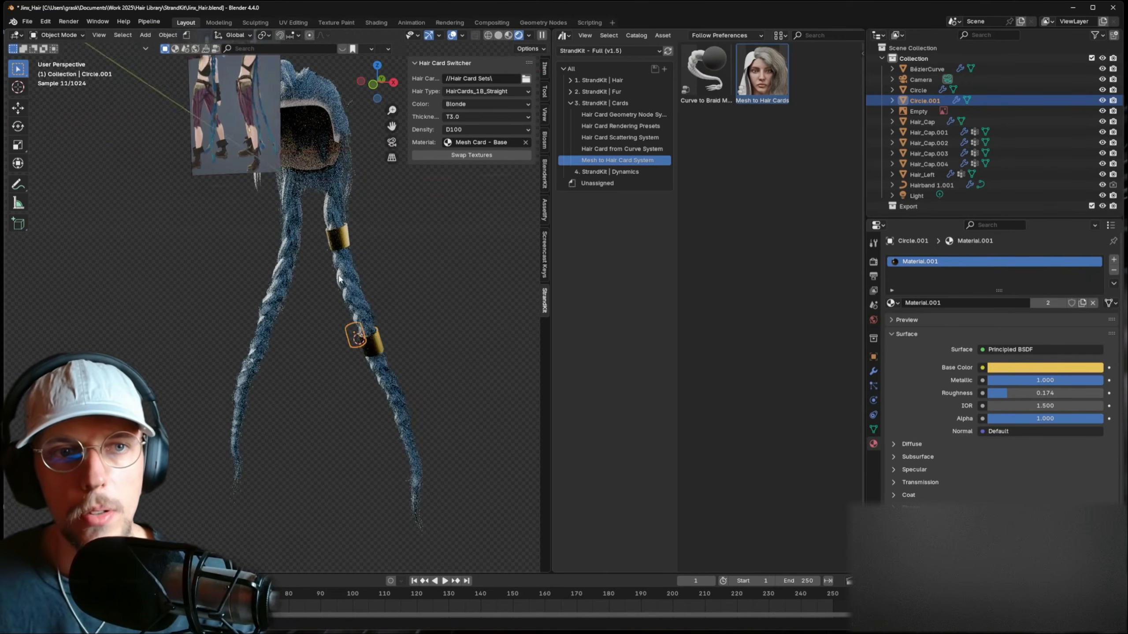
{"action": "middle_click_drag", "start_coordinate": [334, 272], "coordinate": [357, 289], "text": "shift"}
{"action": "middle_click_drag", "start_coordinate": [378, 355], "coordinate": [351, 281], "text": "shift"}
{"action": "scroll", "coordinate": [378, 320], "scroll_direction": "up", "scroll_amount": 3}
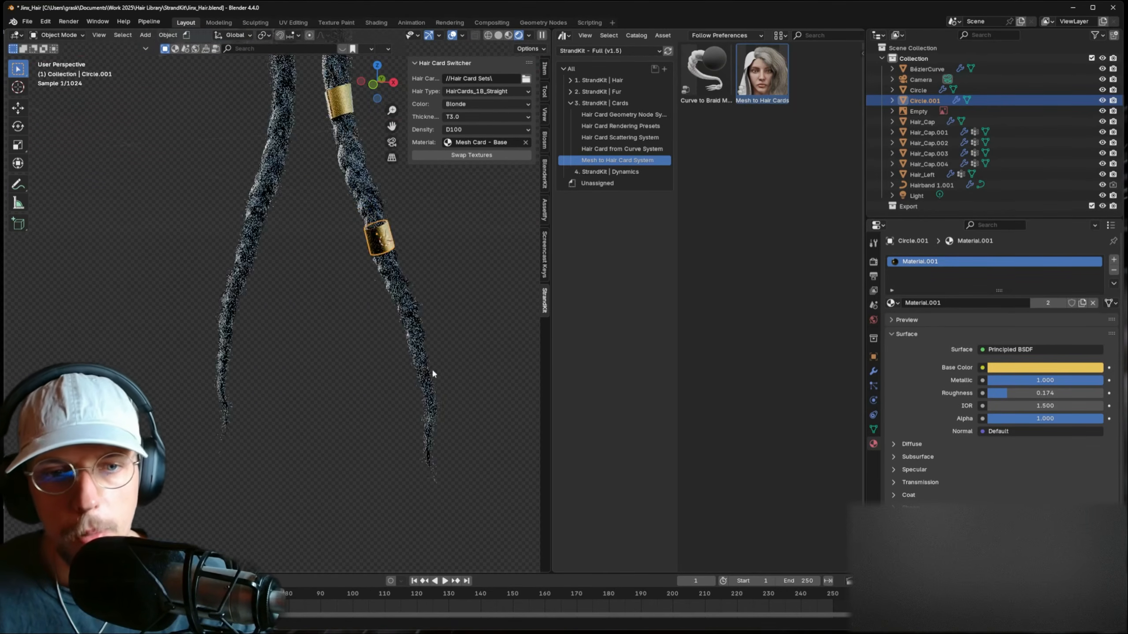
{"action": "middle_click_drag", "start_coordinate": [432, 369], "coordinate": [355, 324], "text": "shift"}
{"action": "key", "text": "shift+d"}
{"action": "right_click", "coordinate": [367, 373]}
{"action": "right_click", "coordinate": [368, 378], "text": "shift"}
- Snap Circle.002 to the 3D cursor and rotate it to match the braid's direction
{"action": "key", "text": "shift+s"}
{"action": "left_click", "coordinate": [376, 318]}
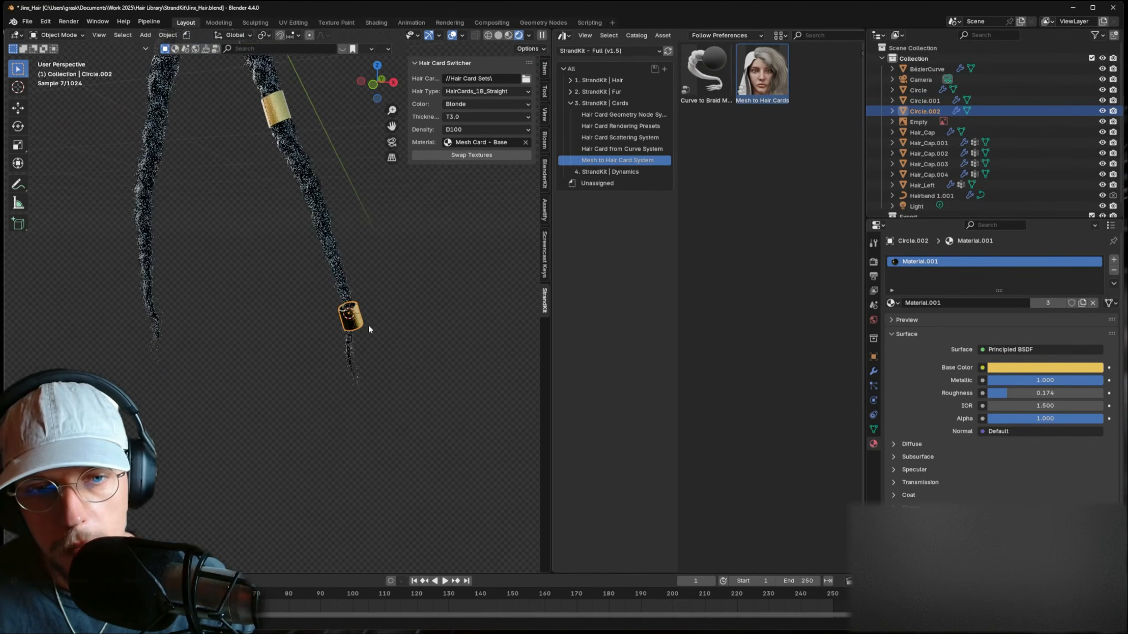
{"action": "scroll", "coordinate": [368, 323], "scroll_direction": "up", "scroll_amount": 3}
{"action": "key", "text": "r"}
{"action": "middle_click_drag", "start_coordinate": [435, 331], "coordinate": [373, 342]}
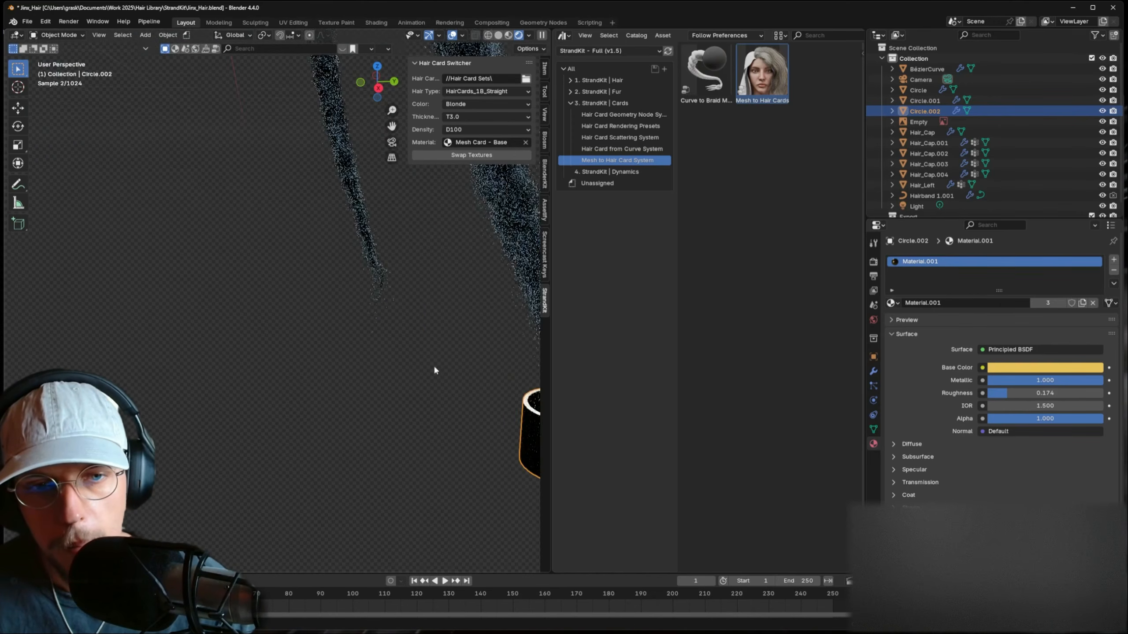
{"action": "middle_click_drag", "start_coordinate": [517, 420], "coordinate": [368, 311], "text": "shift"}
{"action": "key", "text": "r"}
{"action": "left_click", "coordinate": [430, 325]}
- Slide Circle.002 along the braid near the tip, then switch the viewport to Solid shading
{"action": "key", "text": "g"}
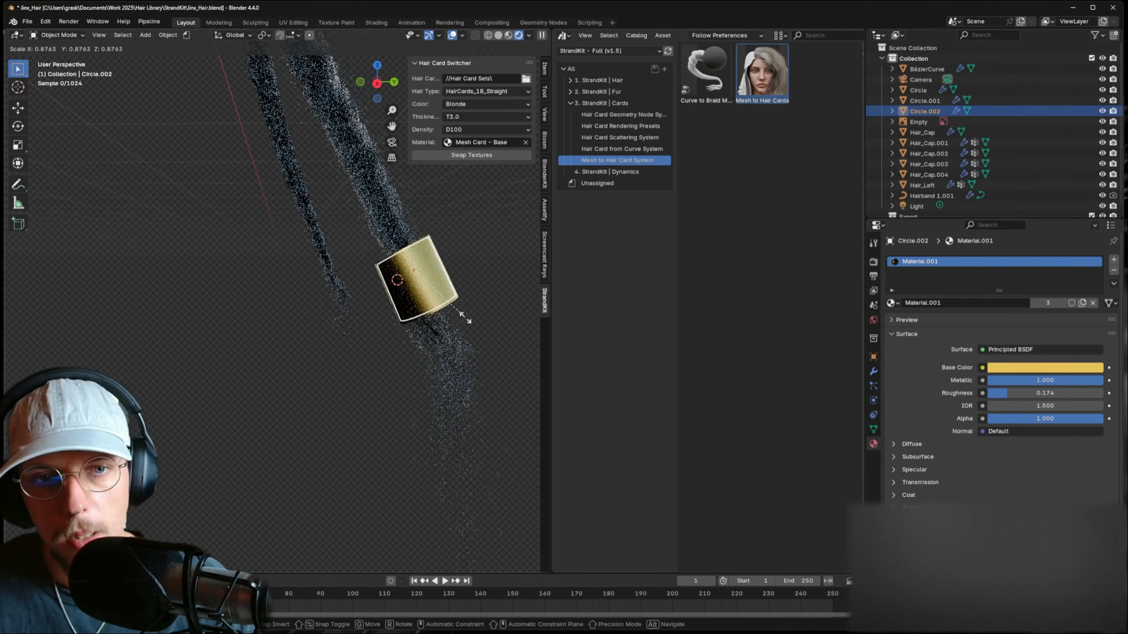
{"action": "left_click", "coordinate": [440, 285]}
{"action": "middle_click_drag", "start_coordinate": [440, 285], "coordinate": [435, 337]}
{"action": "middle_click_drag", "start_coordinate": [367, 293], "coordinate": [359, 289]}
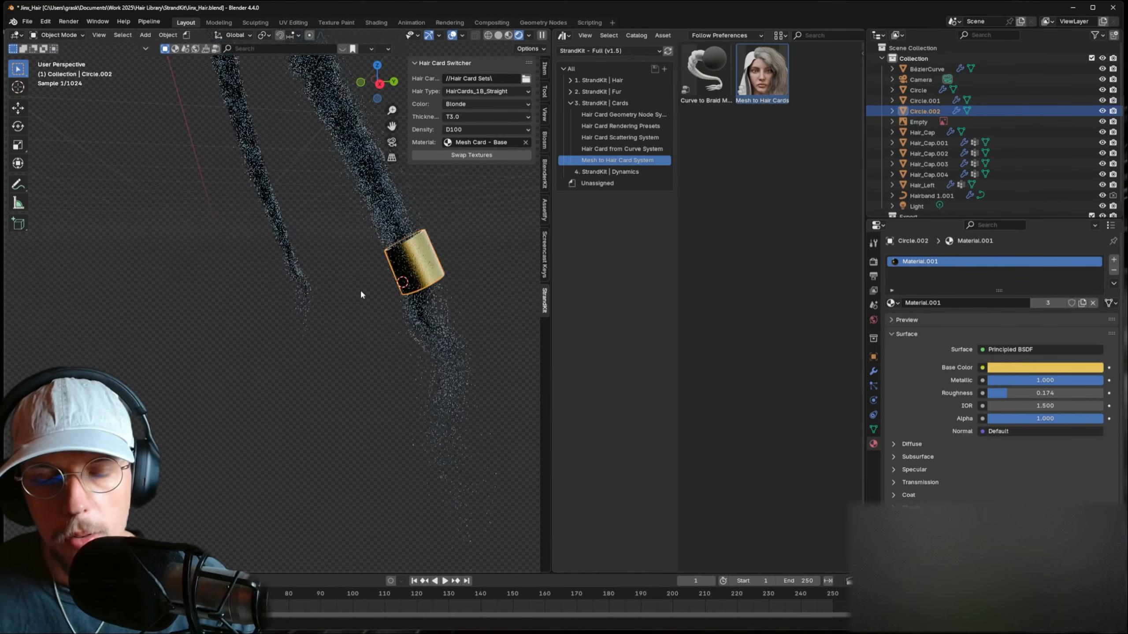
{"action": "key", "text": "g"}
{"action": "left_click", "coordinate": [387, 291]}
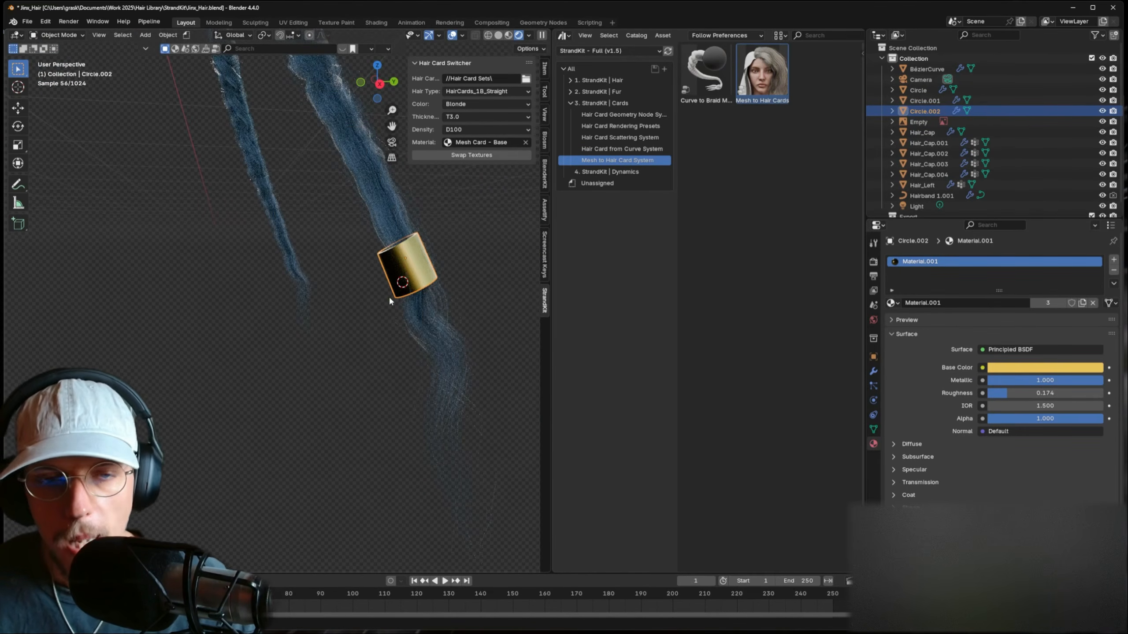
{"action": "mouse_move", "coordinate": [398, 298]}
{"action": "left_mouse_down"}
{"action": "mouse_move", "coordinate": [376, 461]}
{"action": "mouse_move", "coordinate": [427, 552]}
{"action": "left_mouse_up"}
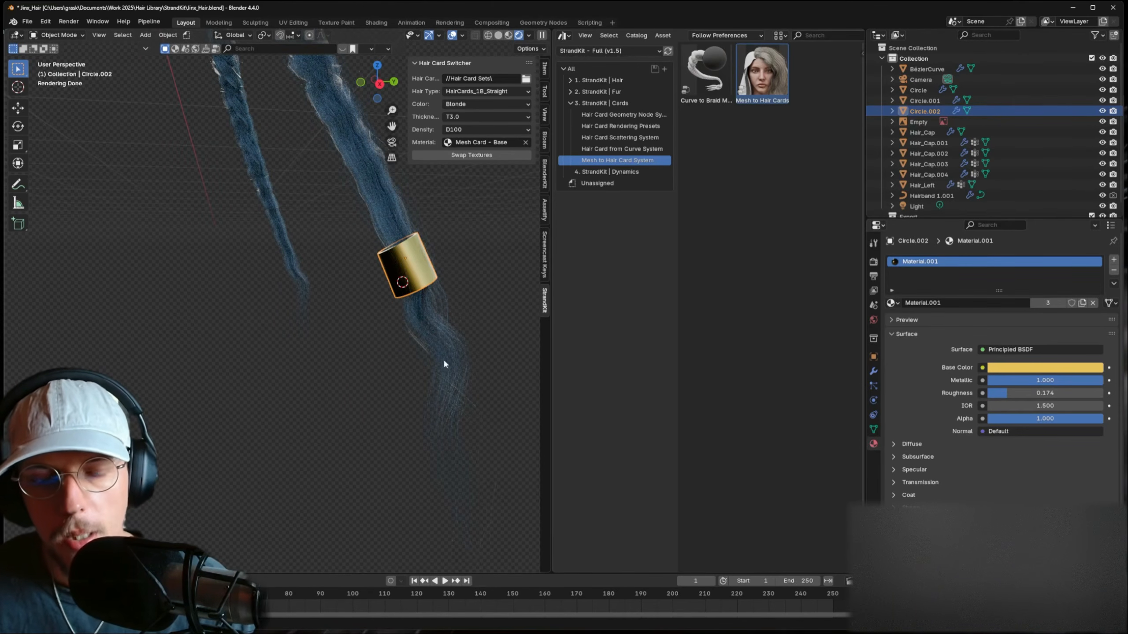
{"action": "middle_click_drag", "start_coordinate": [444, 363], "coordinate": [427, 351]}
{"action": "left_click", "coordinate": [498, 35]}
{"action": "middle_click_drag", "start_coordinate": [449, 284], "coordinate": [418, 297]}
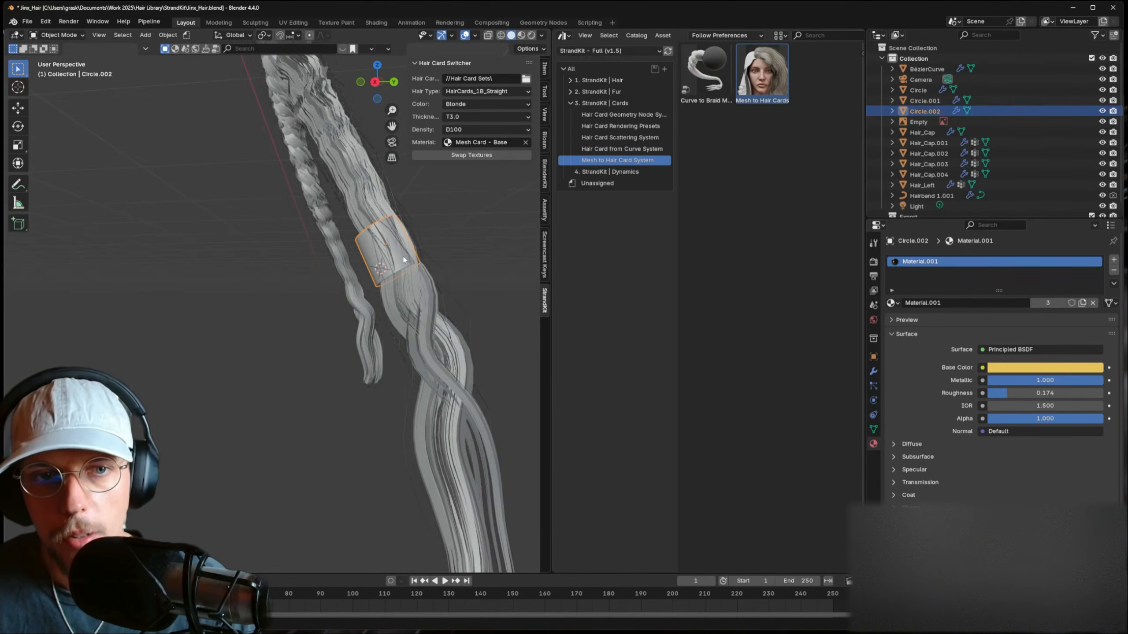
- After briefly checking the braid curve in Edit Mode, add a Circle mesh scaled to about 0.377
{"action": "left_click", "coordinate": [408, 281]}
{"action": "key", "text": "Tab"}
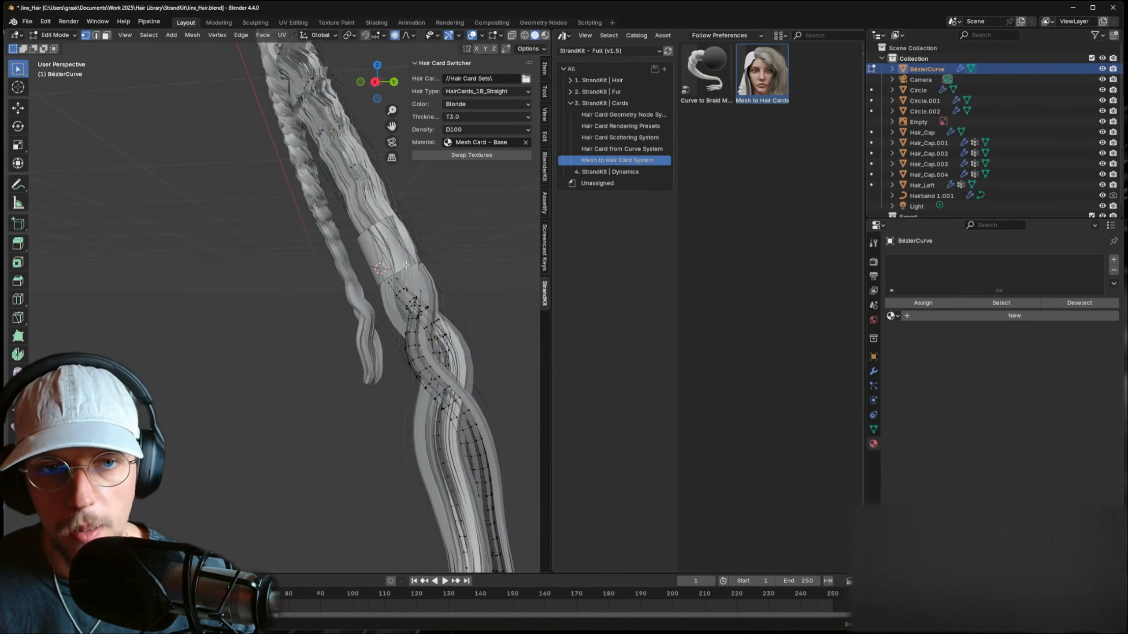
{"action": "key", "text": "Tab"}
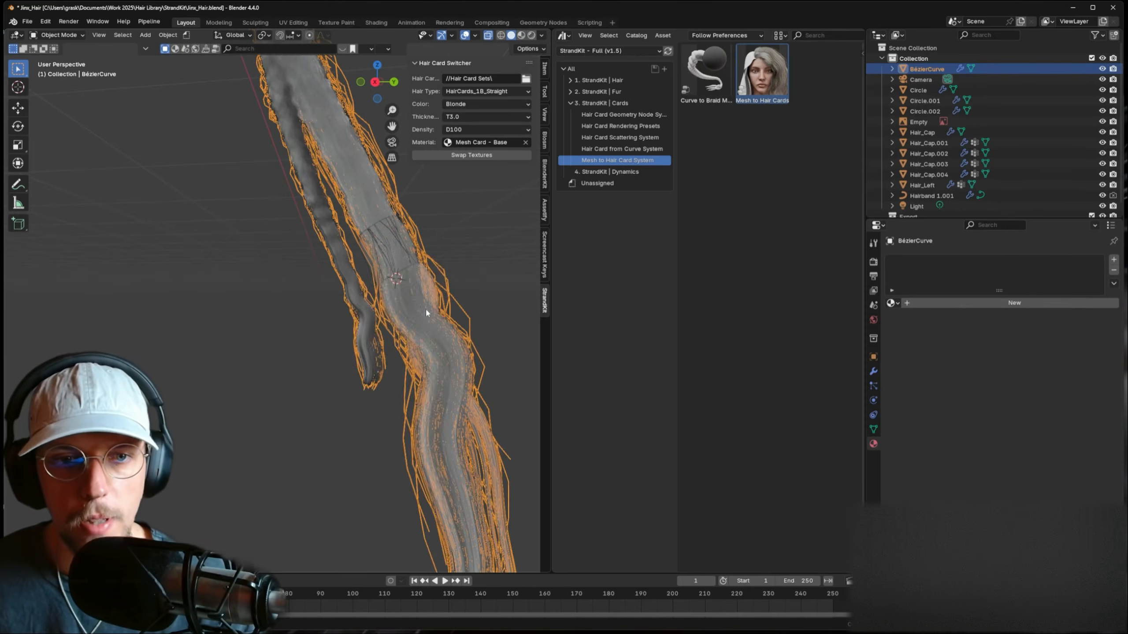
{"action": "key", "text": "shift+a"}
{"action": "mouse_move", "coordinate": [428, 302]}
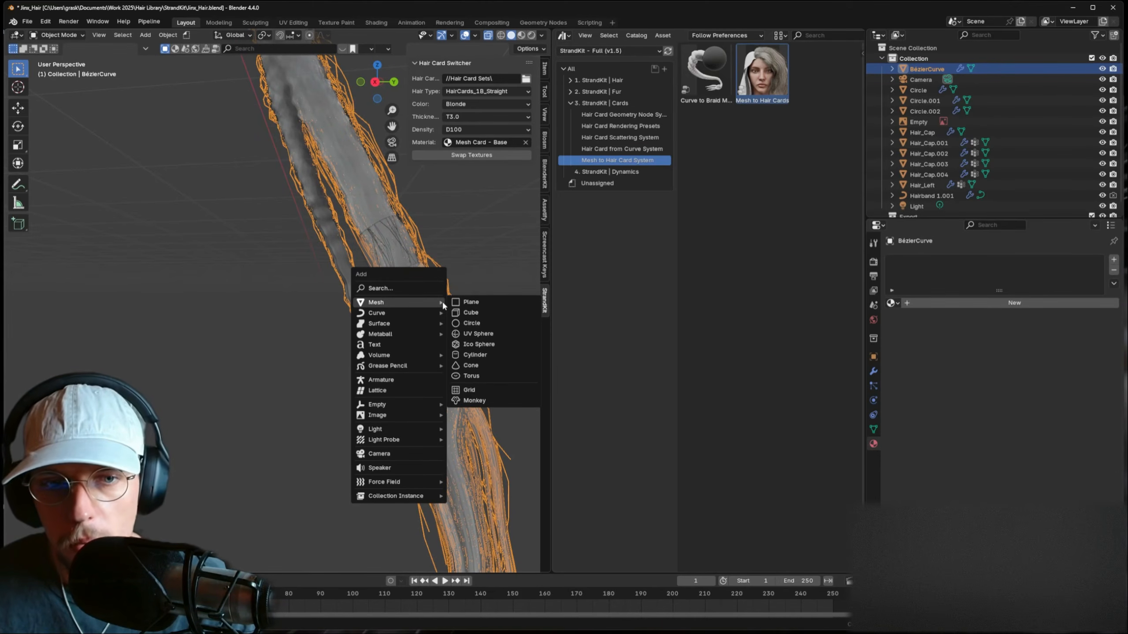
{"action": "left_click", "coordinate": [470, 323]}
{"action": "key", "text": "s"}
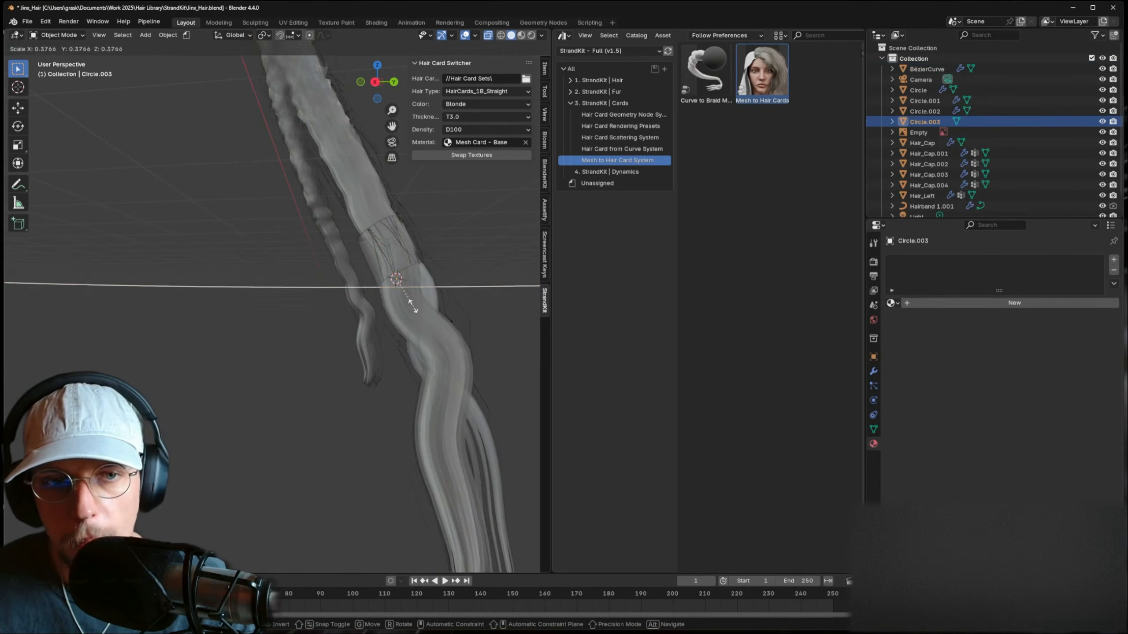
{"action": "left_click", "coordinate": [456, 303]}
- Tilt Circle.003 and move it across the other braid's lower section, then enter Edit Mode
{"action": "key", "text": "r"}
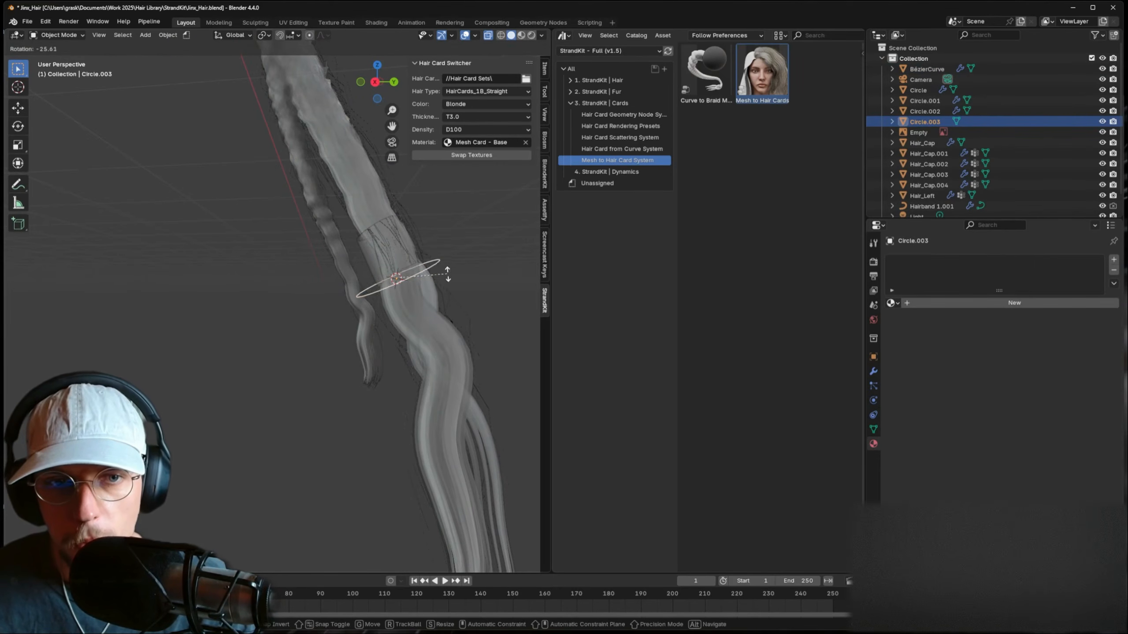
{"action": "left_click", "coordinate": [442, 271]}
{"action": "middle_click_drag", "start_coordinate": [451, 271], "coordinate": [346, 289]}
{"action": "key", "text": "r"}
{"action": "left_click", "coordinate": [469, 269]}
{"action": "key", "text": "g"}
{"action": "left_click", "coordinate": [460, 270]}
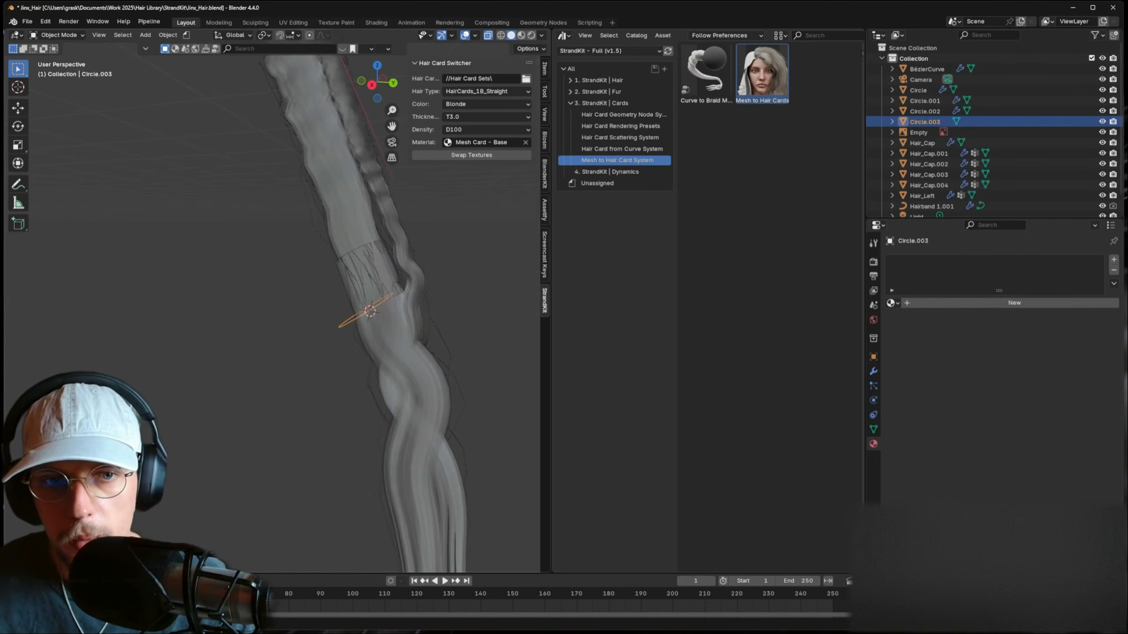
{"action": "key", "text": "Tab"}
{"action": "scroll", "coordinate": [426, 285], "scroll_direction": "down", "scroll_amount": 5}
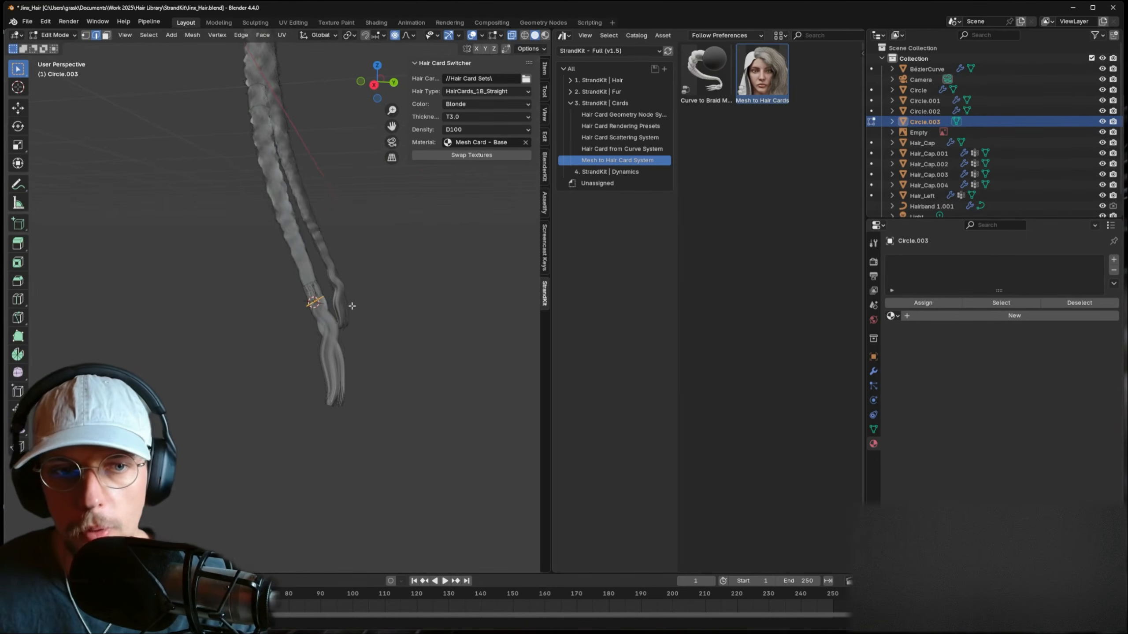
- Position the circle loop, then extrude a first segment, rotating and narrowing its end loop
{"action": "key", "text": "g"}
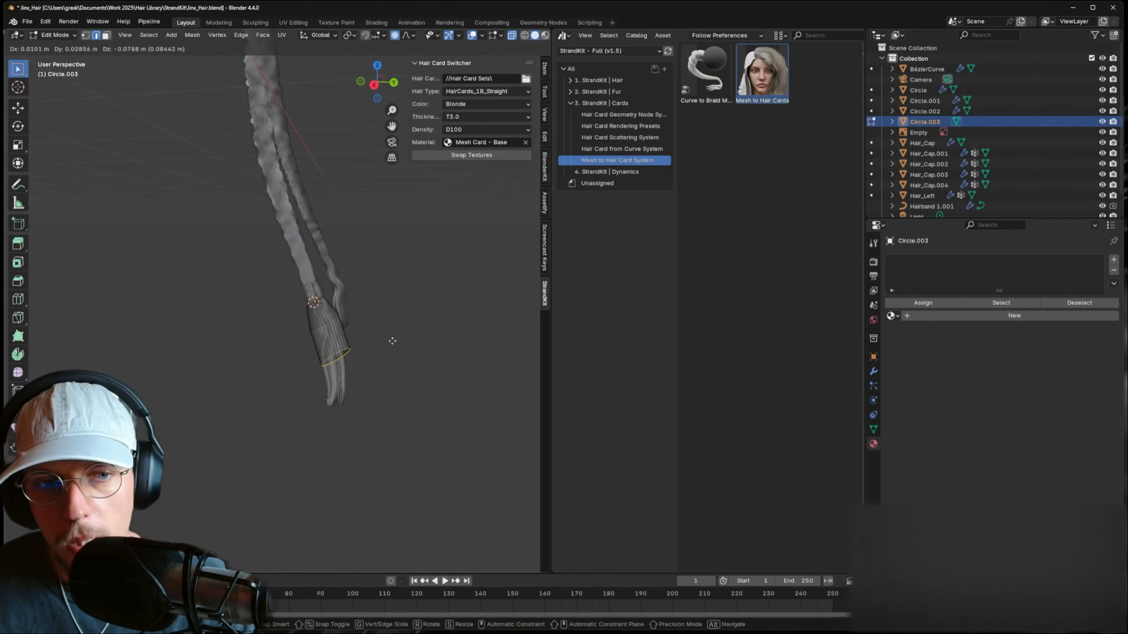
{"action": "key", "text": "r"}
{"action": "left_click", "coordinate": [463, 370]}
{"action": "key", "text": "e"}
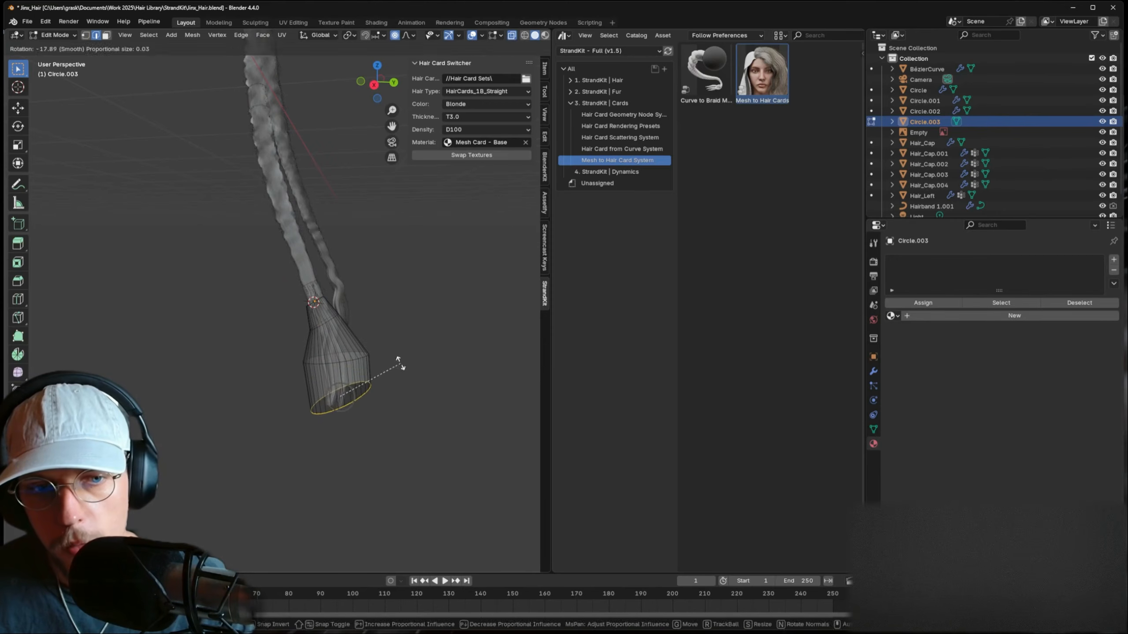
{"action": "left_click", "coordinate": [448, 401]}
{"action": "key", "text": "r"}
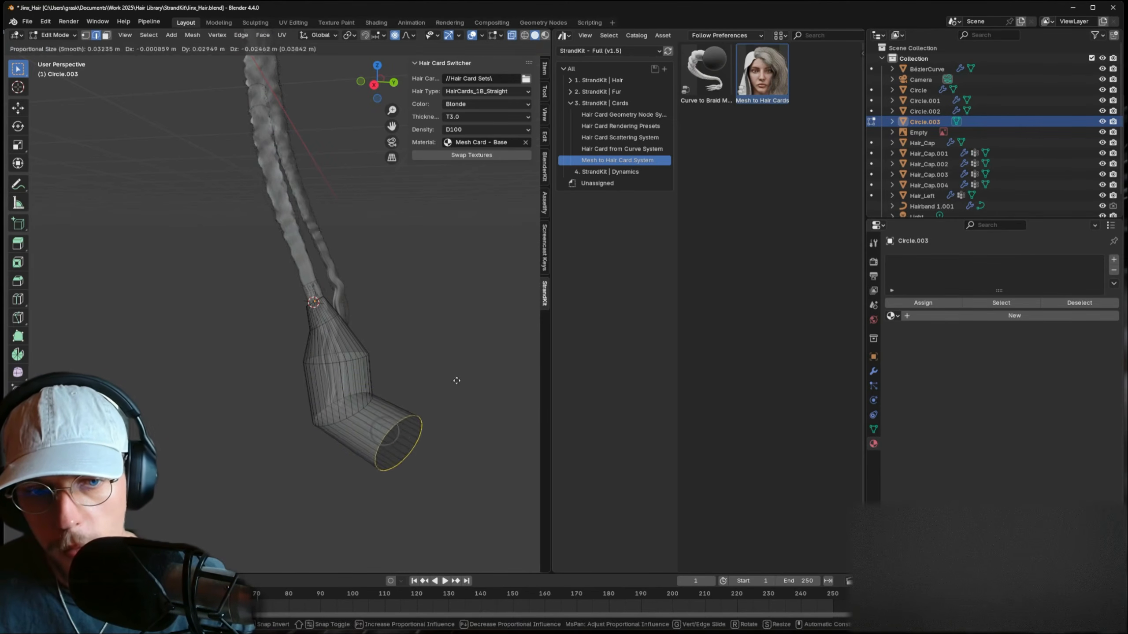
{"action": "left_click", "coordinate": [455, 380]}
{"action": "key", "text": "s"}
{"action": "left_click", "coordinate": [420, 406]}
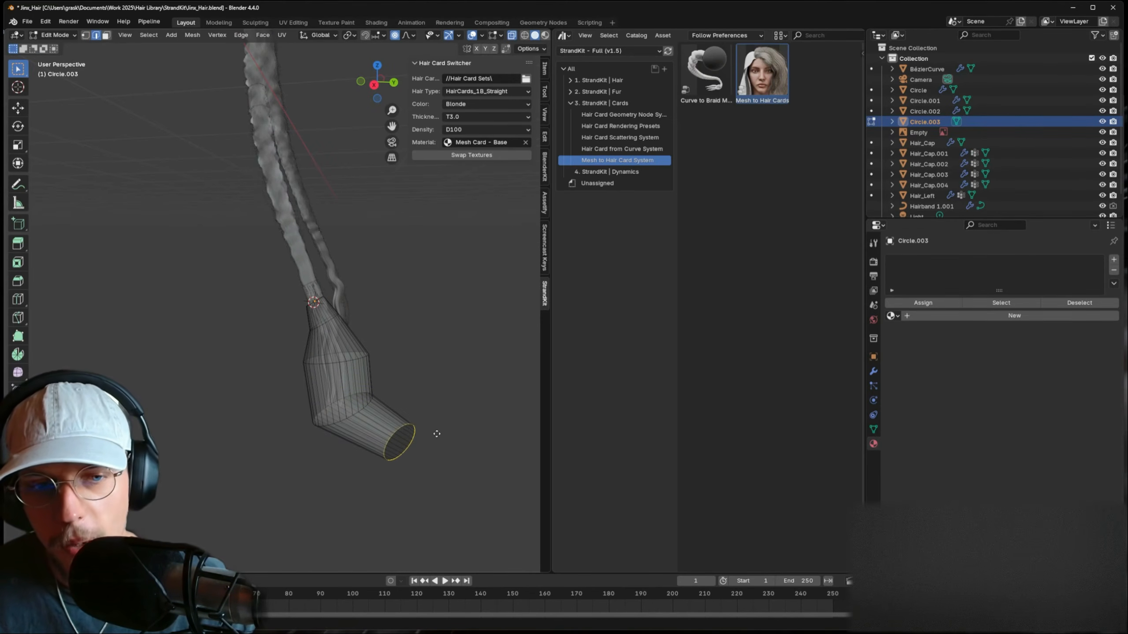
- Extrude a second bent segment, taper it to a tip and nudge the tip vertices
{"action": "key", "text": "e"}
{"action": "left_click", "coordinate": [482, 437]}
{"action": "key", "text": "r"}
{"action": "left_click", "coordinate": [470, 410]}
{"action": "key", "text": "s"}
{"action": "left_click", "coordinate": [454, 431]}
{"action": "middle_click_drag", "start_coordinate": [449, 415], "coordinate": [420, 392], "text": "shift"}
{"action": "key", "text": "g"}
{"action": "left_click", "coordinate": [430, 409]}
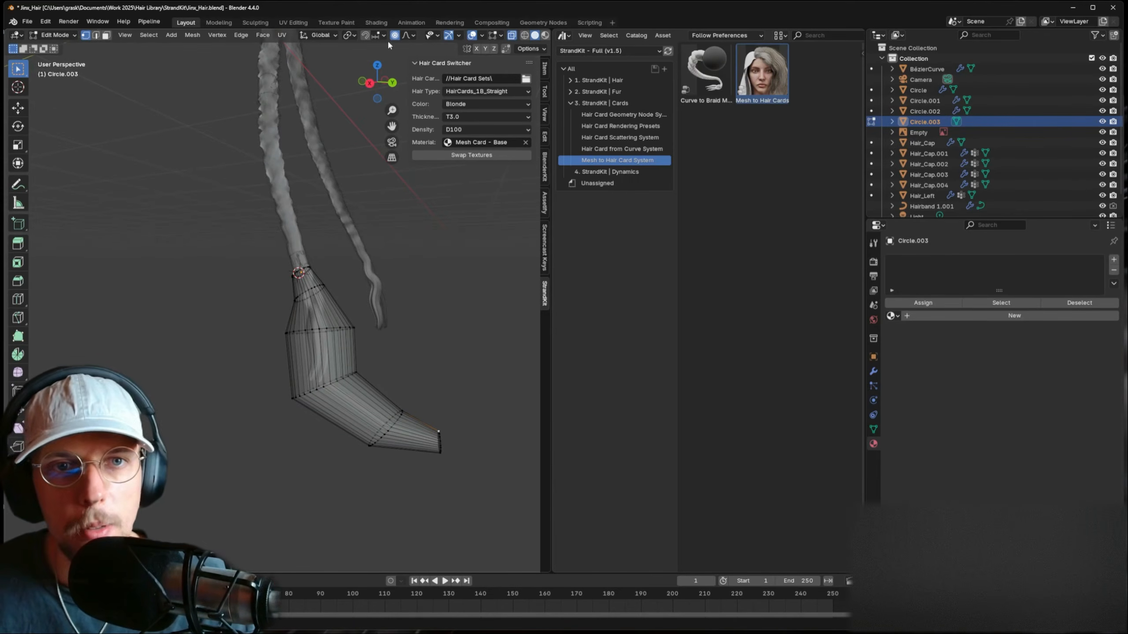
- Set proportional falloff to Random and move the tip to make jagged spikes
{"action": "left_click", "coordinate": [406, 39]}
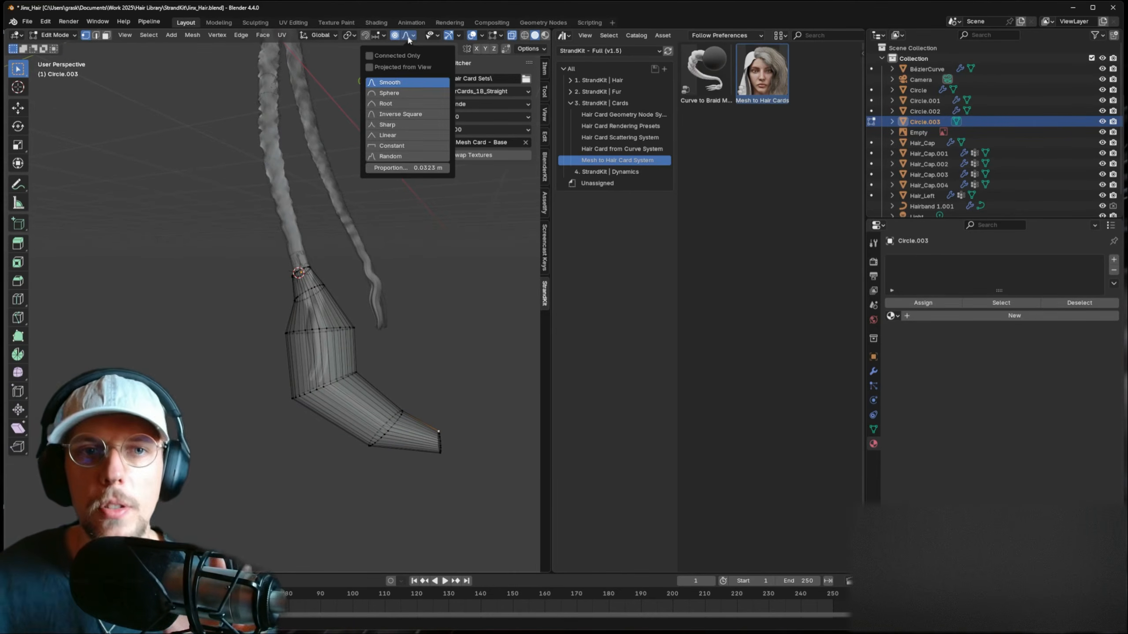
{"action": "left_click", "coordinate": [402, 155]}
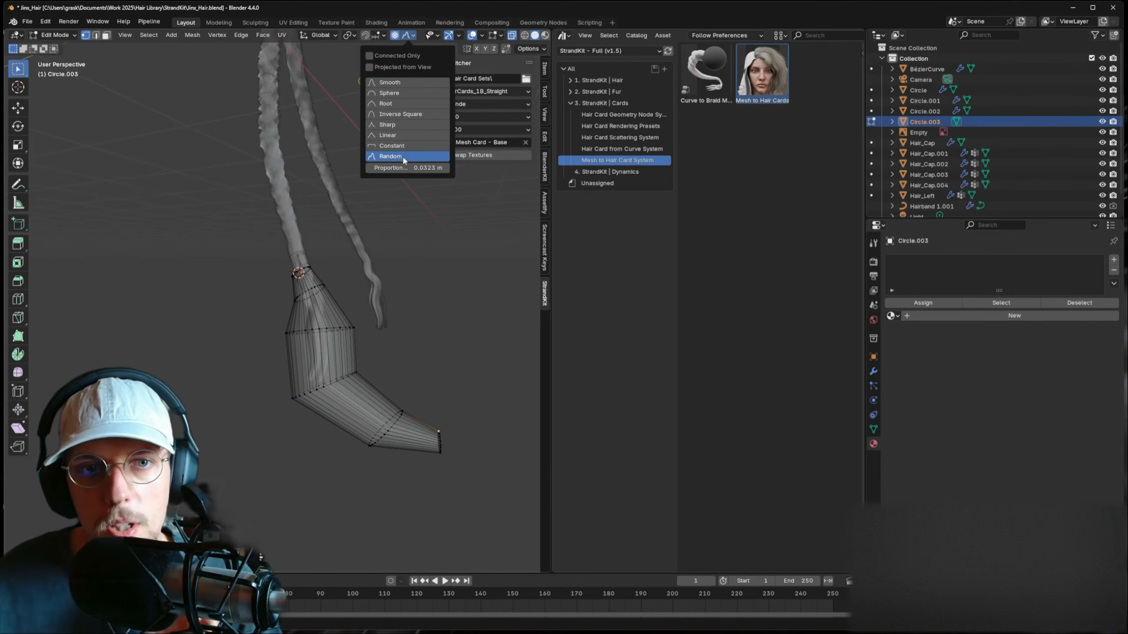
{"action": "key", "text": "g"}
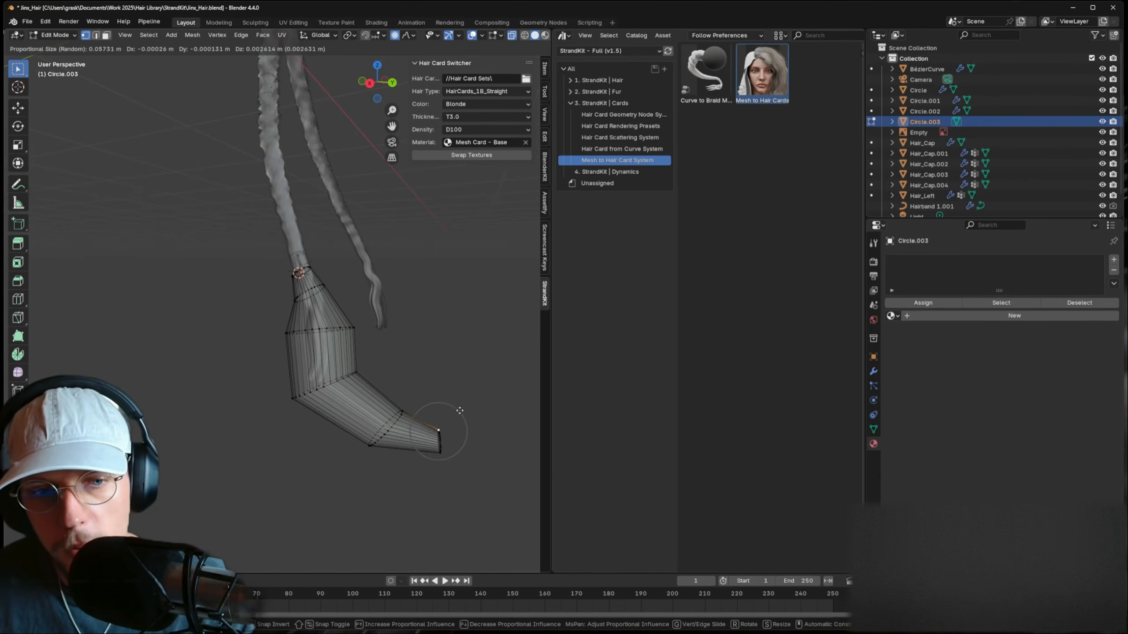
{"action": "scroll", "coordinate": [435, 399], "scroll_direction": "down", "scroll_amount": 2}
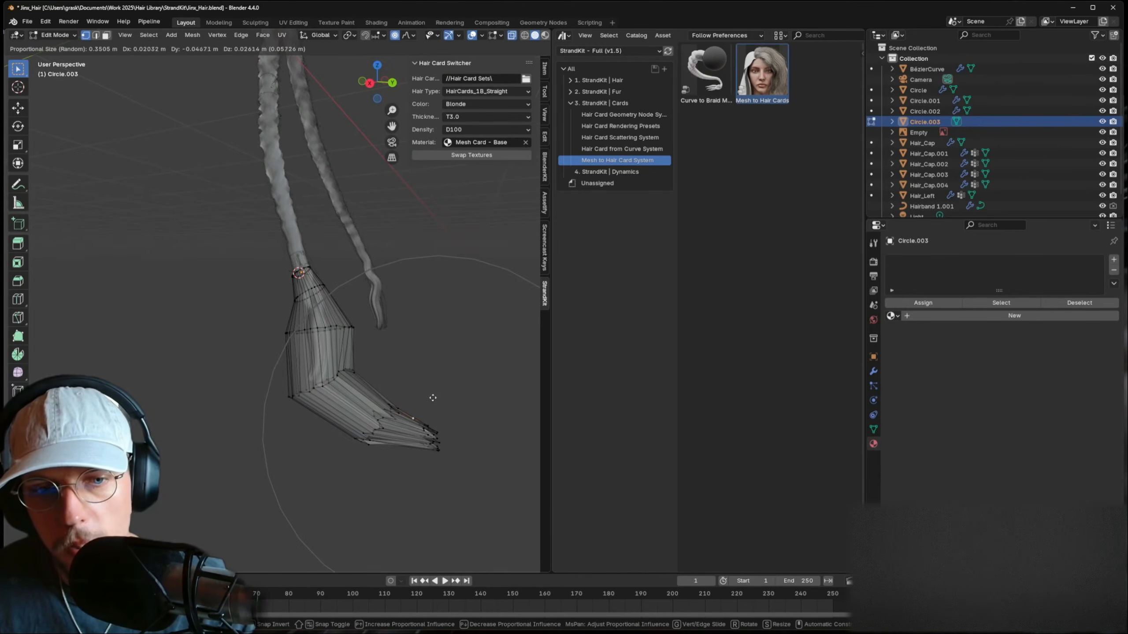
{"action": "scroll", "coordinate": [416, 369], "scroll_direction": "down", "scroll_amount": 2}
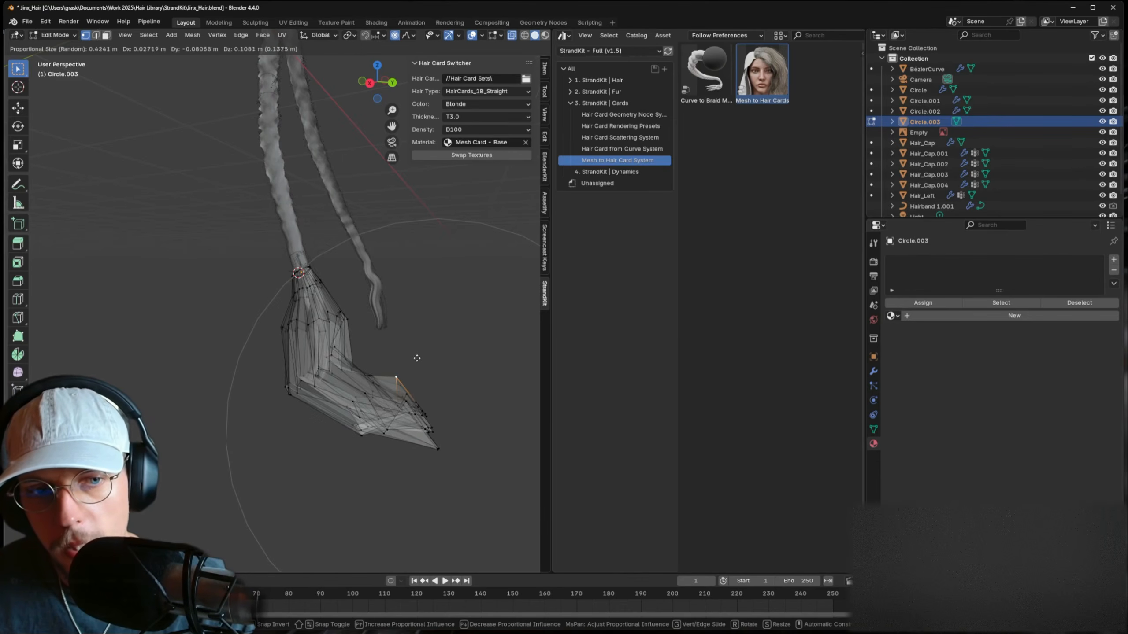
{"action": "left_click", "coordinate": [417, 358]}
{"action": "key", "text": "Tab"}
{"action": "middle_click_drag", "start_coordinate": [407, 365], "coordinate": [325, 389]}
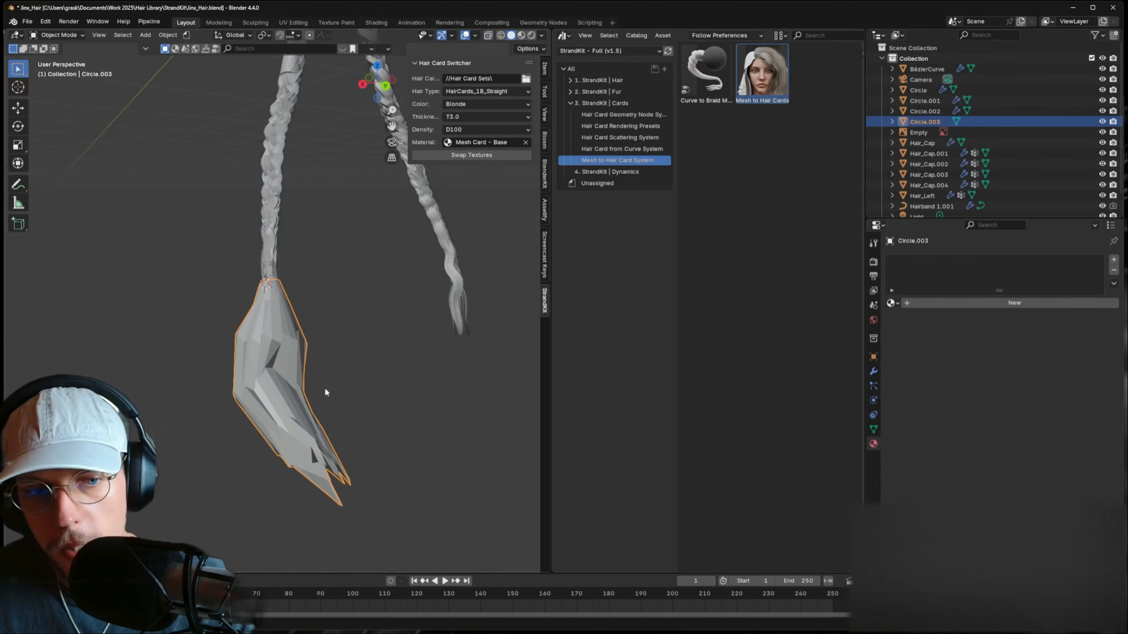
- Add vertex groups 'start' and 'end' to the Circle.003 tuft with all vertices selected, then leave Edit Mode
{"action": "key", "text": "Tab"}
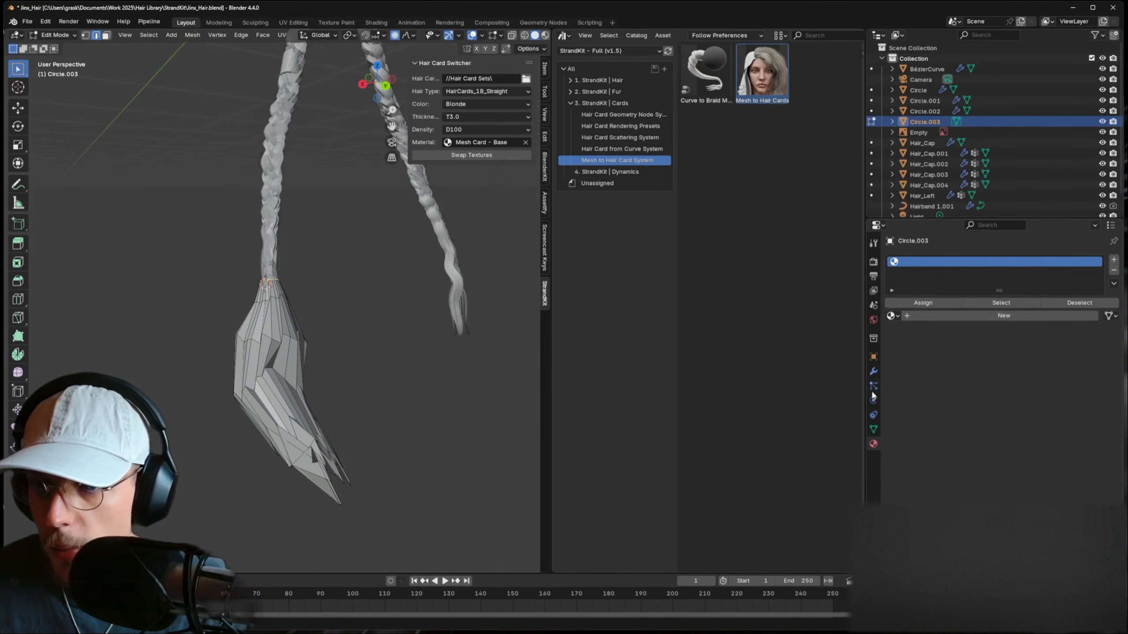
{"action": "left_click", "coordinate": [873, 430]}
{"action": "left_click", "coordinate": [1109, 292]}
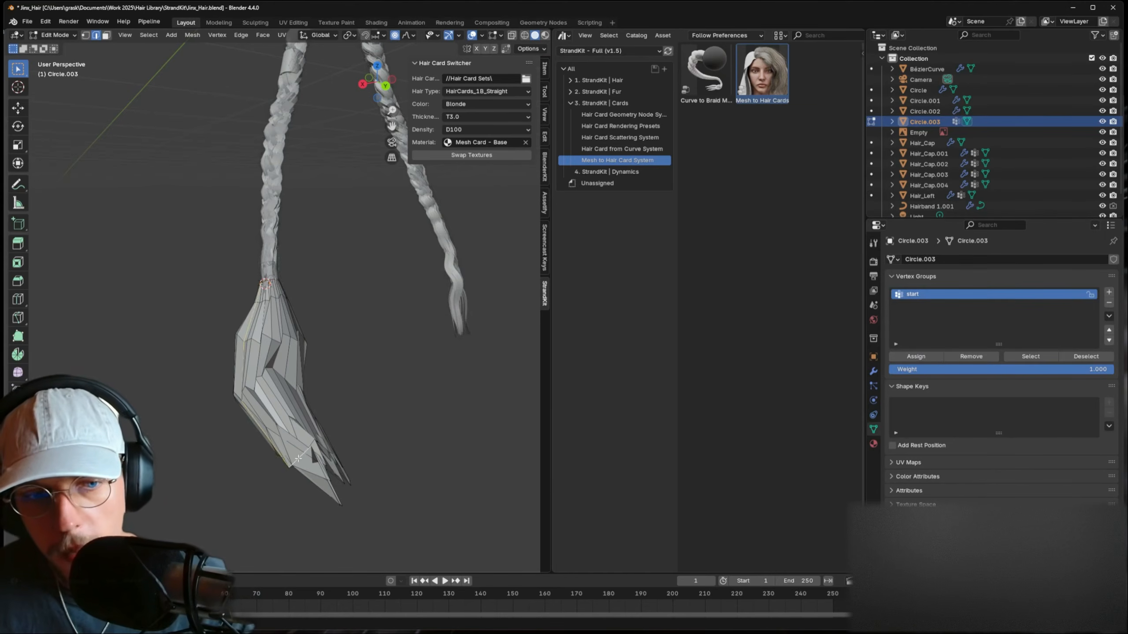
{"action": "middle_click_drag", "start_coordinate": [298, 458], "coordinate": [666, 417]}
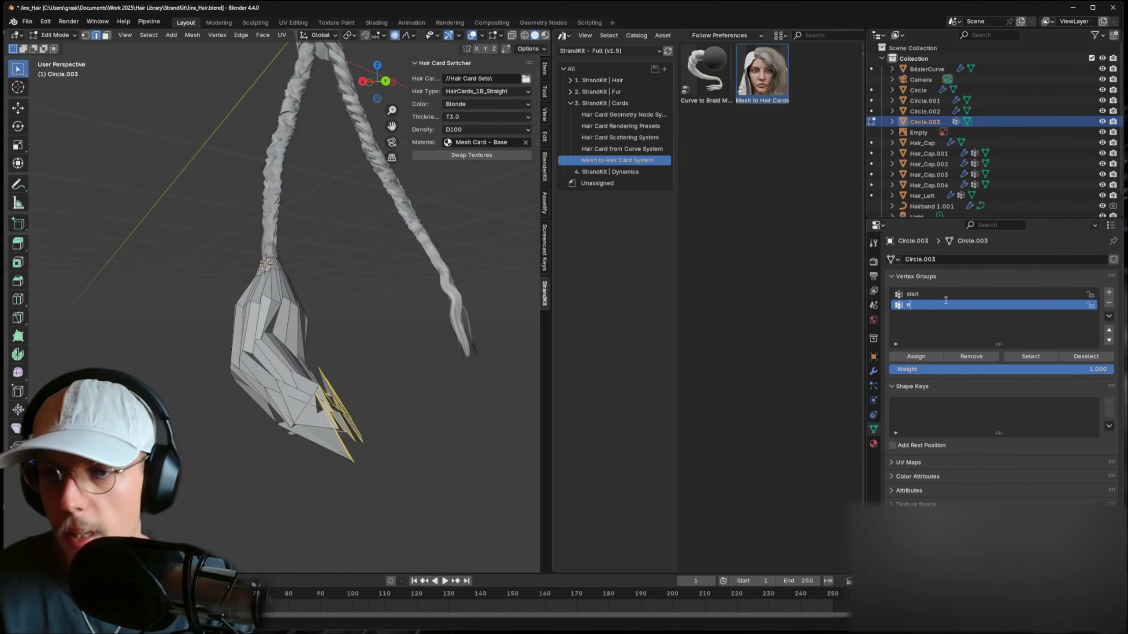
{"action": "key", "text": "a"}
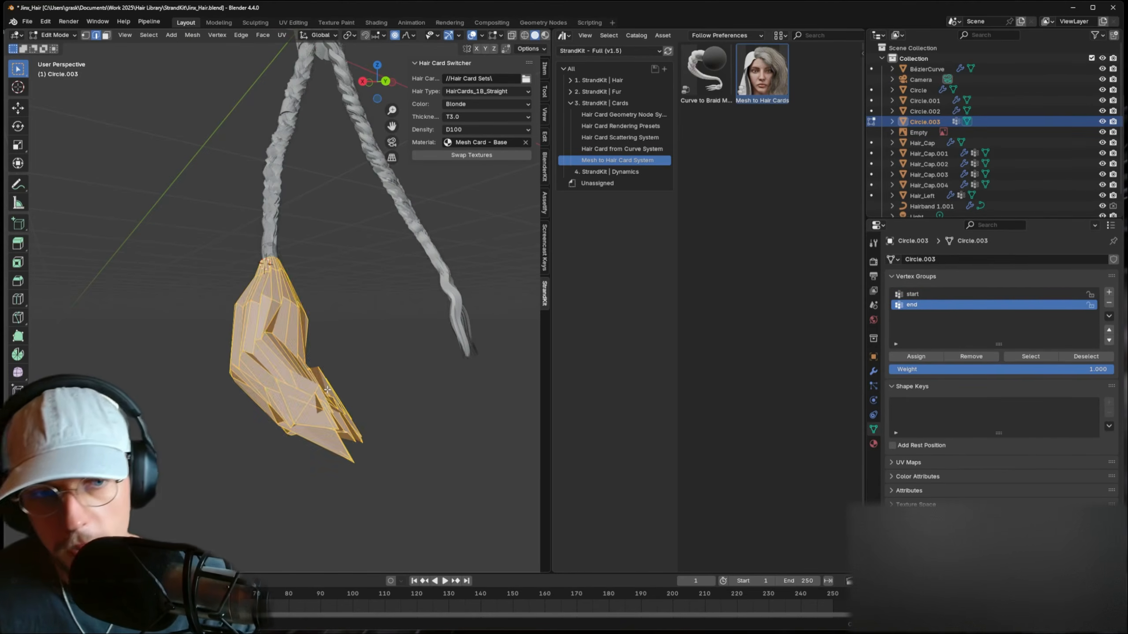
{"action": "key", "text": "Tab"}
- Add the Hair_Left cap to the selection alongside the tuft
{"action": "middle_click_drag", "start_coordinate": [317, 372], "coordinate": [357, 398]}
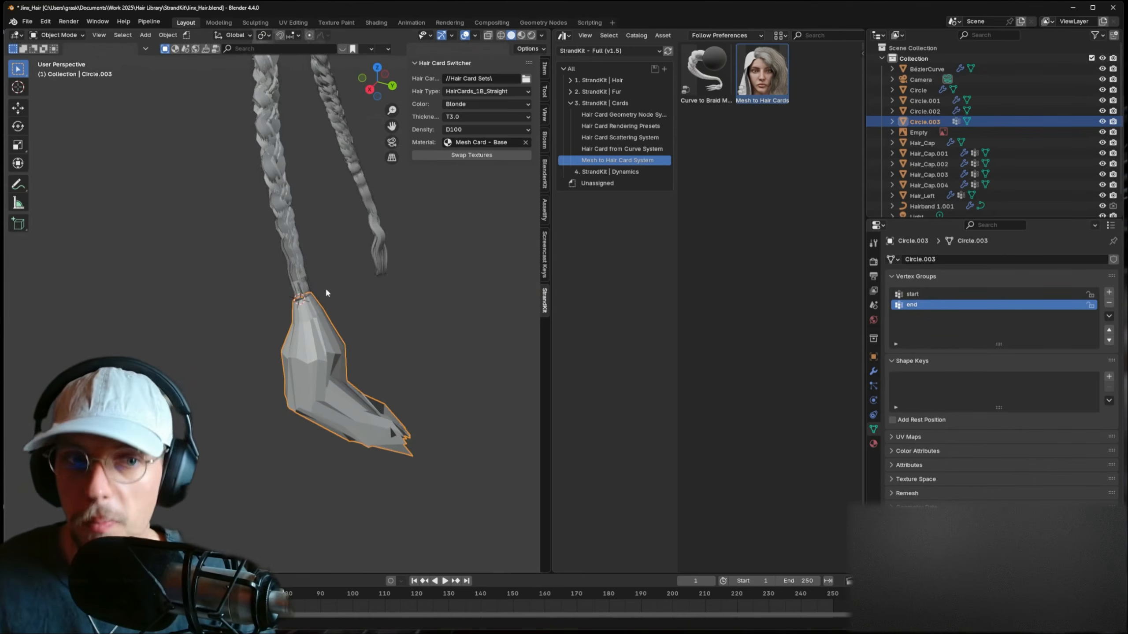
{"action": "scroll", "coordinate": [335, 297], "scroll_direction": "down", "scroll_amount": 6}
{"action": "scroll", "coordinate": [357, 325], "scroll_direction": "up", "scroll_amount": 3}
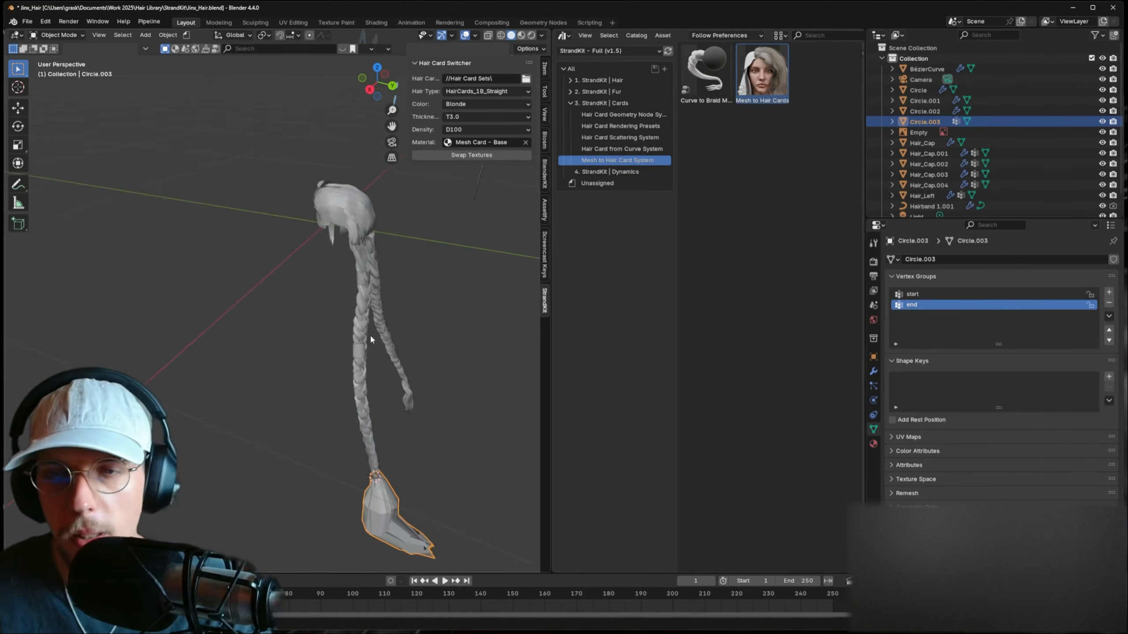
{"action": "left_click", "coordinate": [367, 160], "text": "shift"}
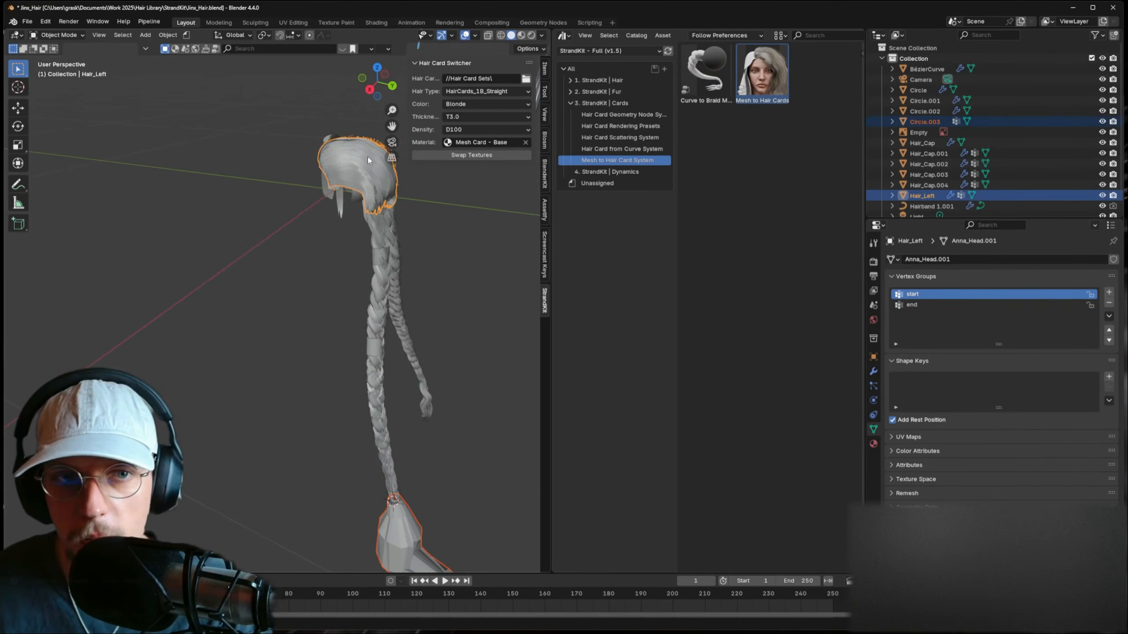
- Copy the Hair_Left cap's hair card modifiers onto the Circle.003 tuft with Ctrl+L
{"action": "key", "text": "ctrl+l"}
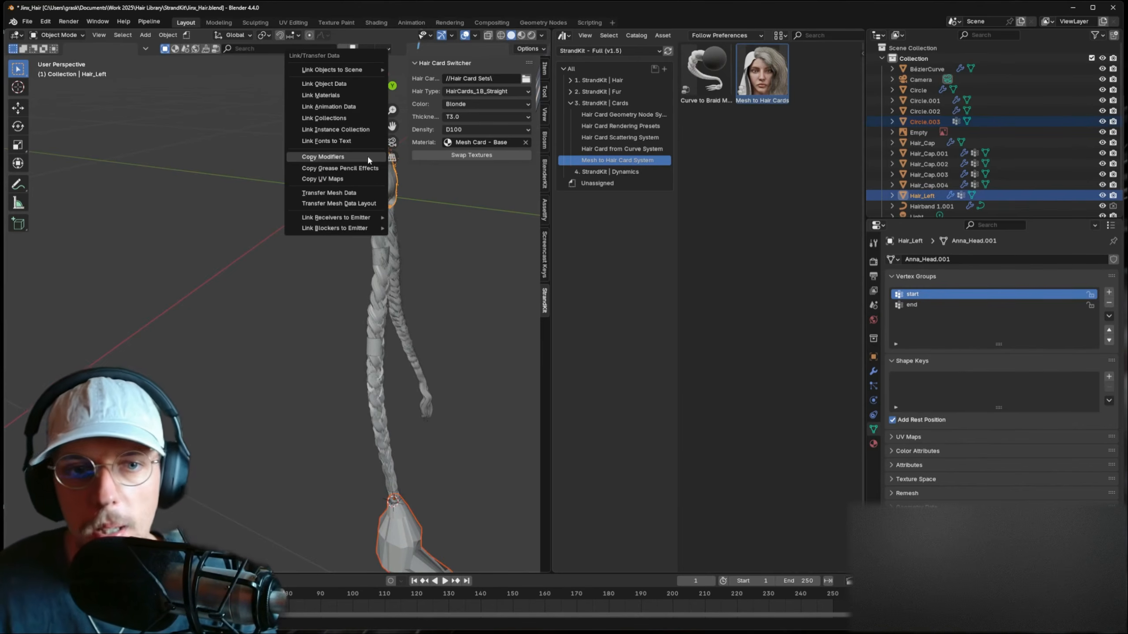
{"action": "left_click", "coordinate": [367, 156]}
{"action": "scroll", "coordinate": [370, 275], "scroll_direction": "up", "scroll_amount": 3}
{"action": "left_click", "coordinate": [357, 396]}
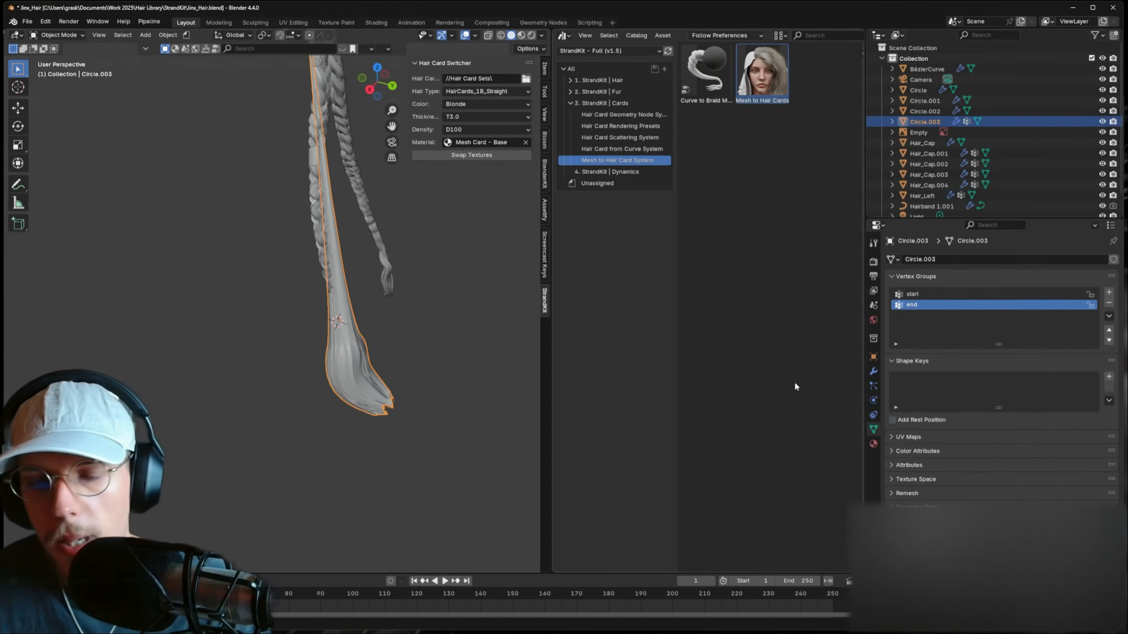
- Clear the tuft's Scalp Object and move the tuft into place at the braid end
{"action": "left_click", "coordinate": [873, 372]}
{"action": "scroll", "coordinate": [314, 347], "scroll_direction": "up", "scroll_amount": 3}
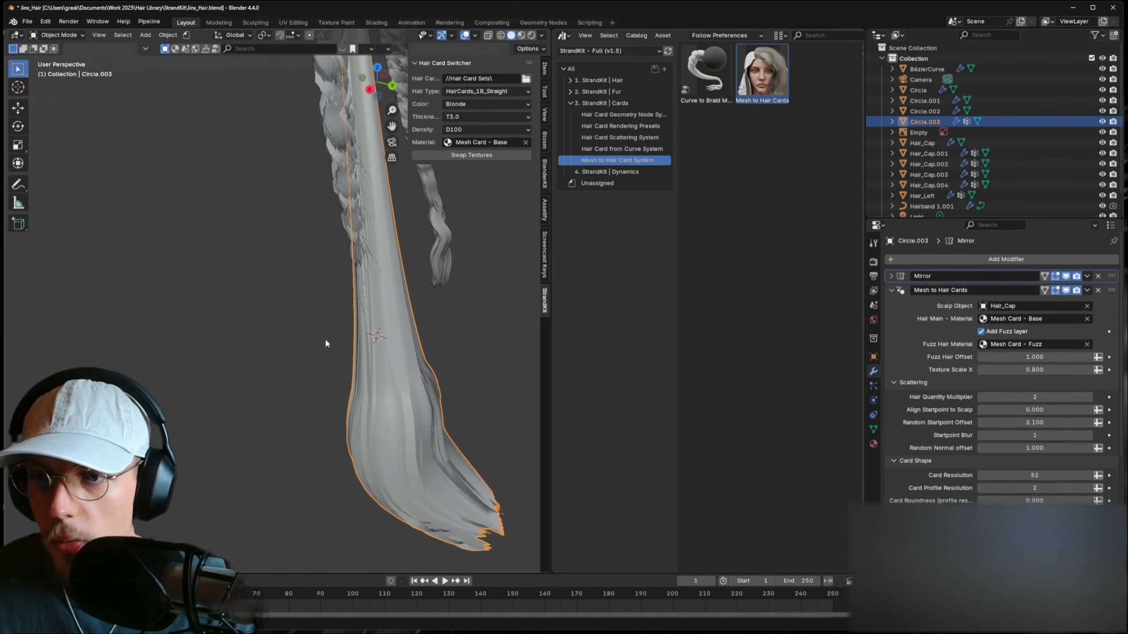
{"action": "middle_click_drag", "start_coordinate": [363, 249], "coordinate": [364, 237]}
{"action": "middle_click_drag", "start_coordinate": [364, 237], "coordinate": [354, 295], "text": "shift"}
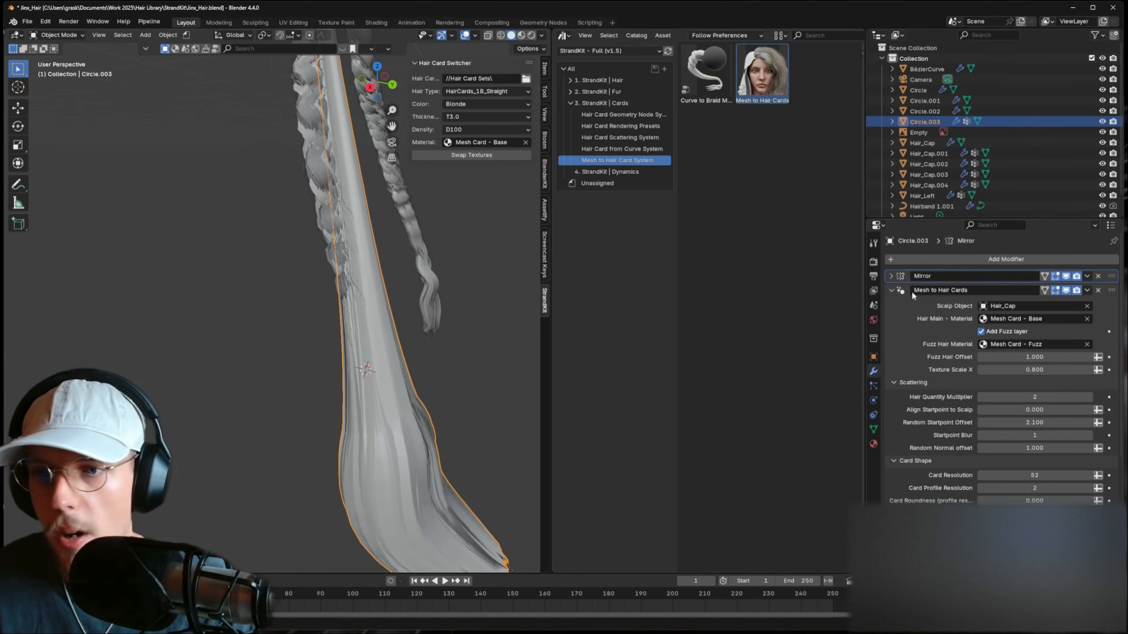
{"action": "left_click", "coordinate": [1086, 307]}
{"action": "mouse_move", "coordinate": [433, 356]}
{"action": "middle_mouse_down"}
{"action": "mouse_move", "coordinate": [489, 342]}
{"action": "mouse_move", "coordinate": [433, 344]}
{"action": "middle_mouse_up"}
{"action": "key", "text": "g"}
{"action": "left_click", "coordinate": [427, 344]}
{"action": "scroll", "coordinate": [424, 347], "scroll_direction": "down", "scroll_amount": 4}
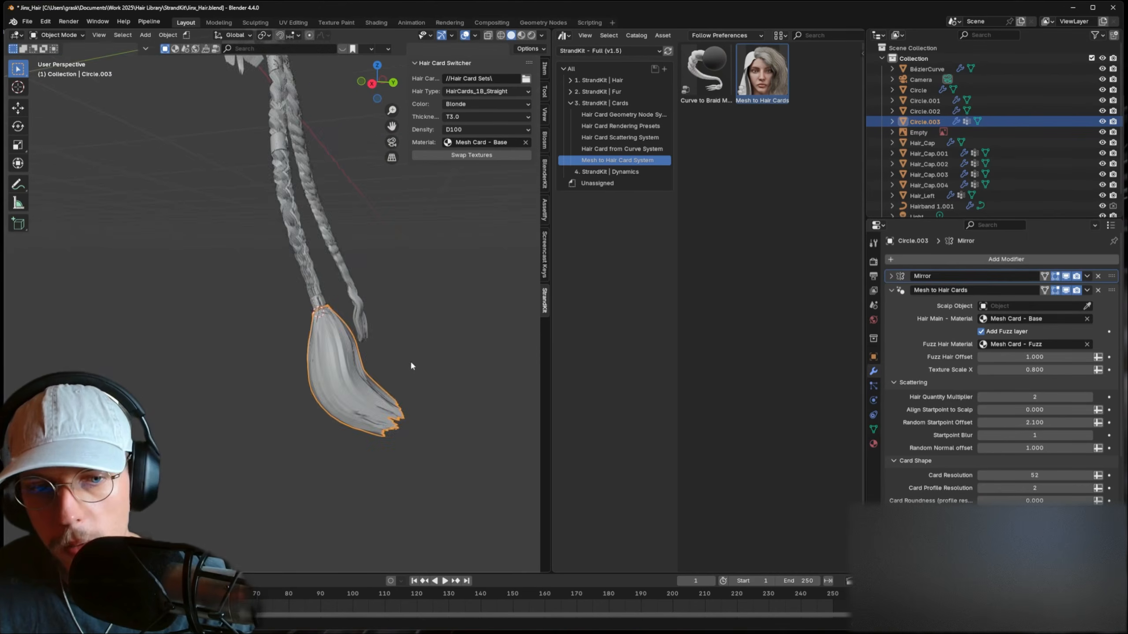
{"action": "mouse_move", "coordinate": [363, 368]}
{"action": "middle_mouse_down"}
{"action": "mouse_move", "coordinate": [274, 377]}
{"action": "mouse_move", "coordinate": [249, 365]}
{"action": "mouse_move", "coordinate": [378, 383]}
{"action": "middle_mouse_up"}
- Switch to Rendered shading and delete the tuft's Mirror modifier, keeping only Mesh to Hair Cards
{"action": "left_click", "coordinate": [531, 35]}
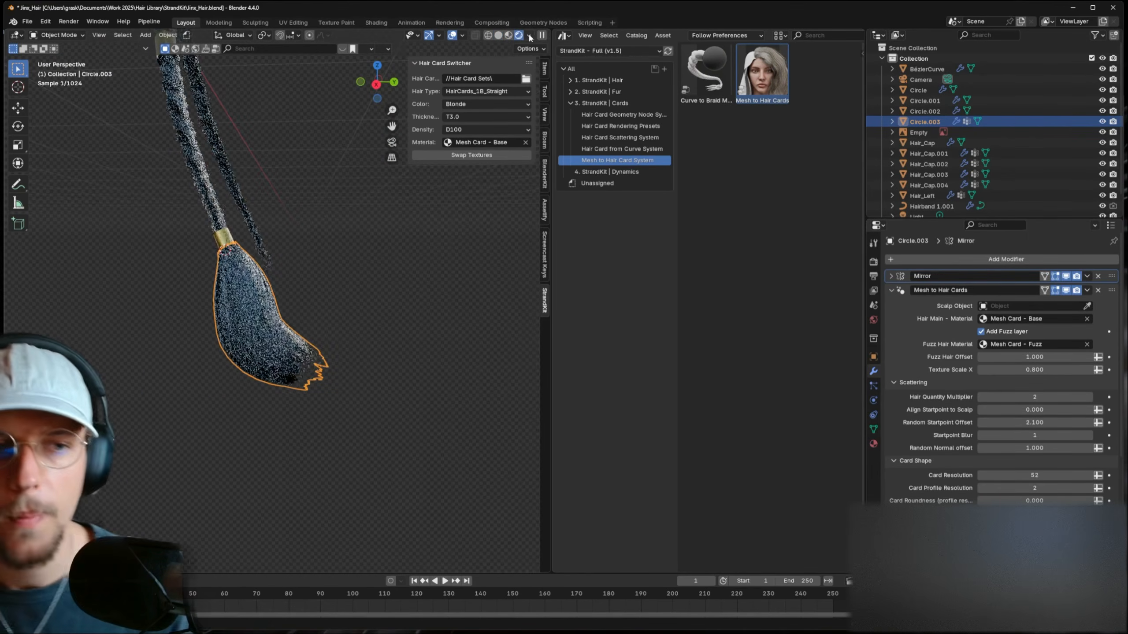
{"action": "left_click", "coordinate": [1098, 276]}
{"action": "left_click", "coordinate": [378, 329]}
{"action": "middle_click_drag", "start_coordinate": [378, 327], "coordinate": [333, 306]}
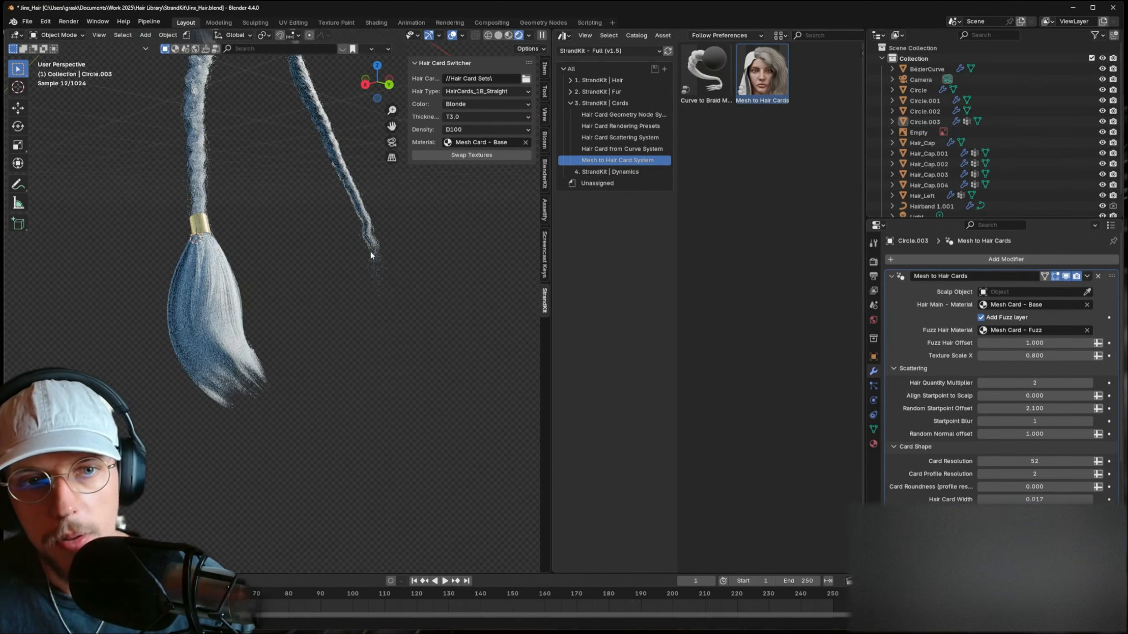
{"action": "left_click", "coordinate": [373, 249]}
{"action": "left_click", "coordinate": [435, 292]}
{"action": "middle_click_drag", "start_coordinate": [435, 293], "coordinate": [276, 345]}
{"action": "left_click", "coordinate": [278, 340]}
{"action": "key", "text": "Tab"}
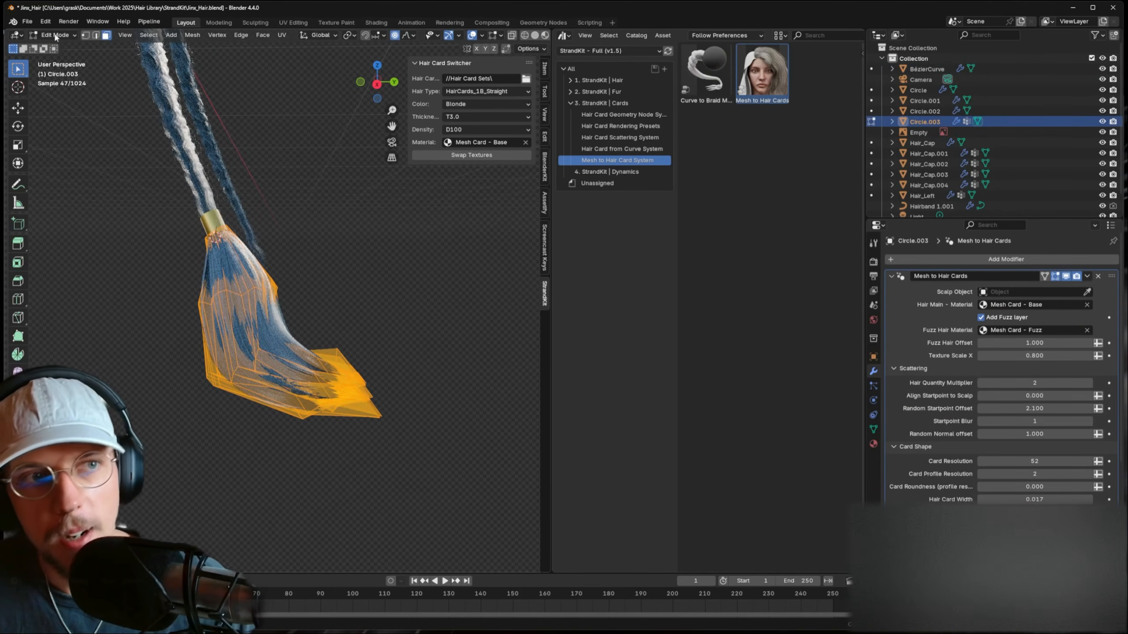
- Enter Sculpt Mode and grab the tuft's lower tips and side outward to the left
{"action": "left_click", "coordinate": [56, 35]}
{"action": "left_click", "coordinate": [62, 69]}
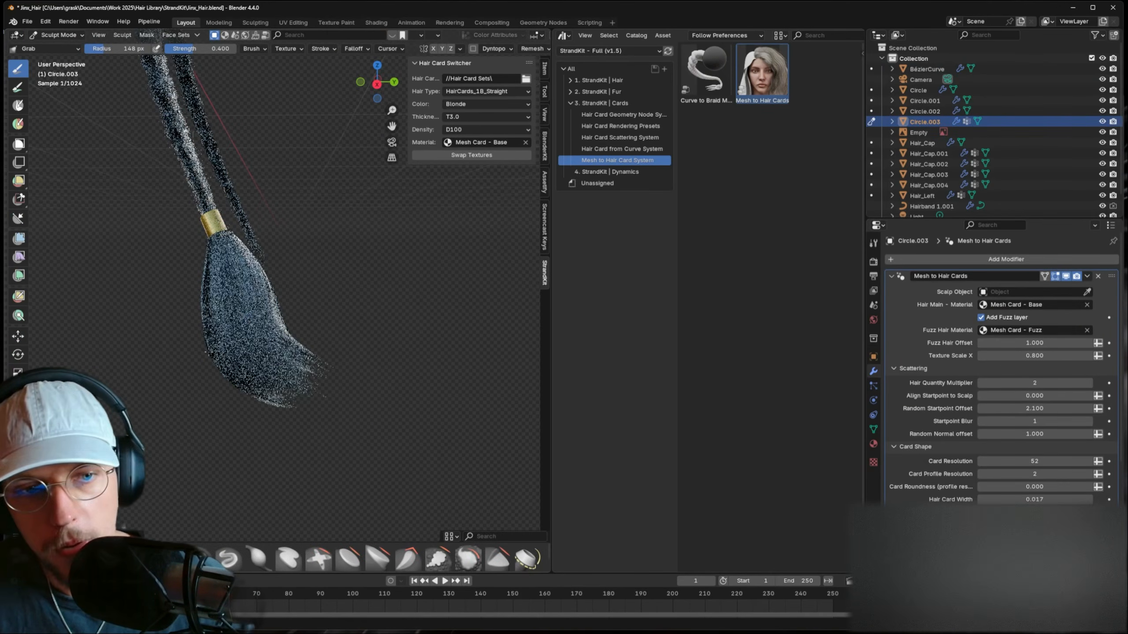
{"action": "mouse_move", "coordinate": [255, 389]}
{"action": "left_mouse_down"}
{"action": "mouse_move", "coordinate": [222, 351]}
{"action": "mouse_move", "coordinate": [246, 410]}
{"action": "left_mouse_up"}
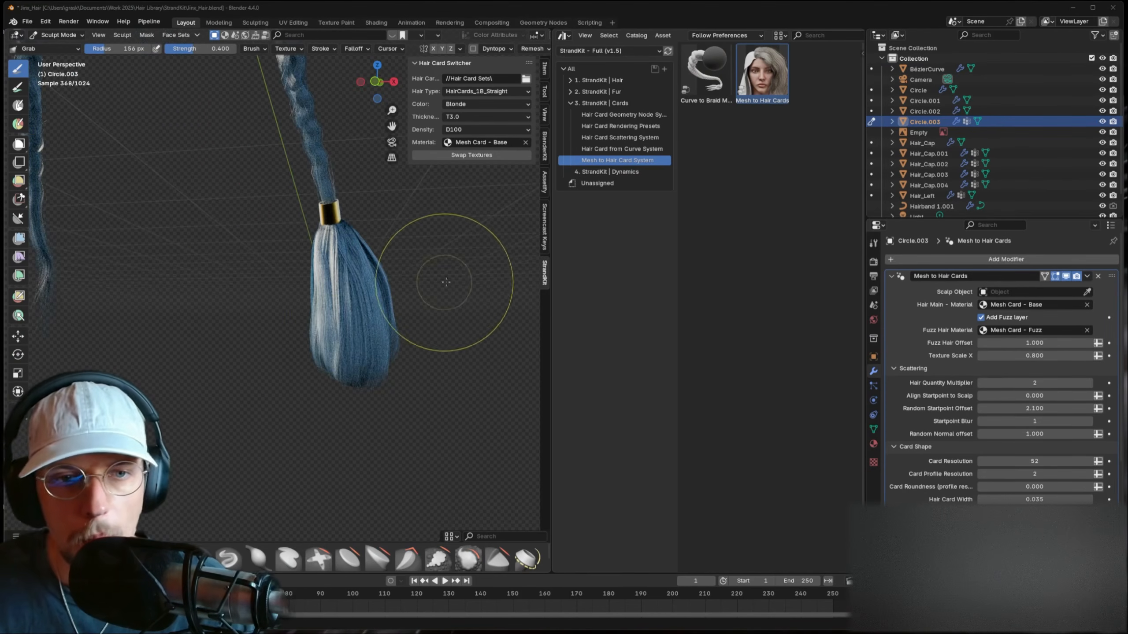
{"action": "mouse_move", "coordinate": [340, 326]}
{"action": "left_mouse_down"}
{"action": "mouse_move", "coordinate": [285, 359]}
{"action": "mouse_move", "coordinate": [267, 393]}
{"action": "left_mouse_up"}
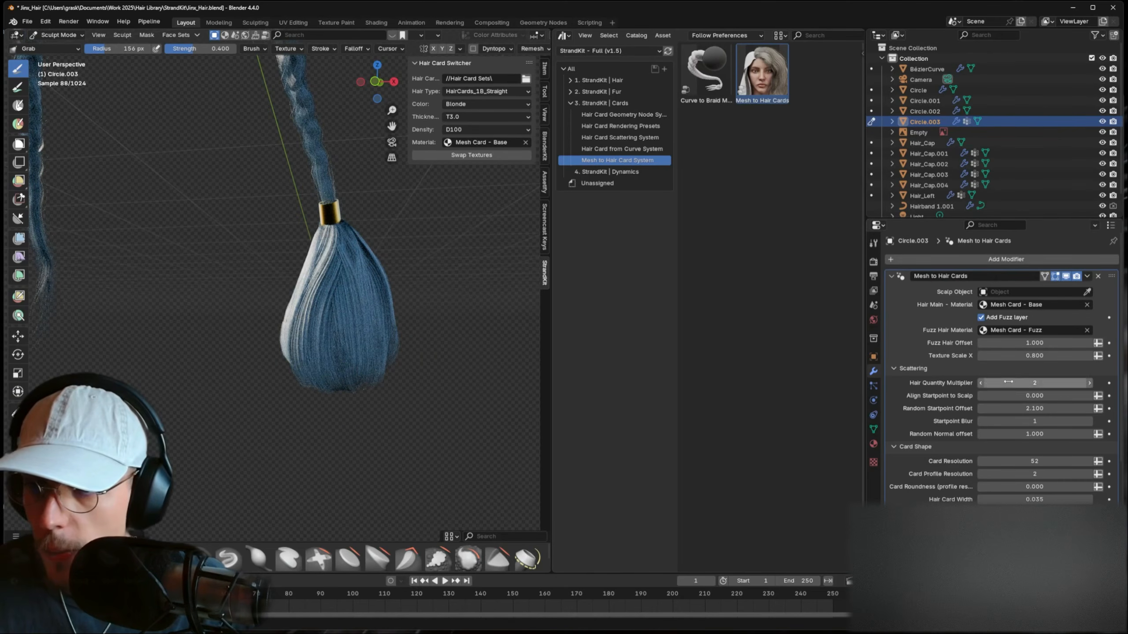
- In Mesh to Hair Cards, disable Add Fuzz layer and set Hair Card Width to 0.025
{"action": "left_click", "coordinate": [987, 384]}
{"action": "left_click", "coordinate": [1089, 382]}
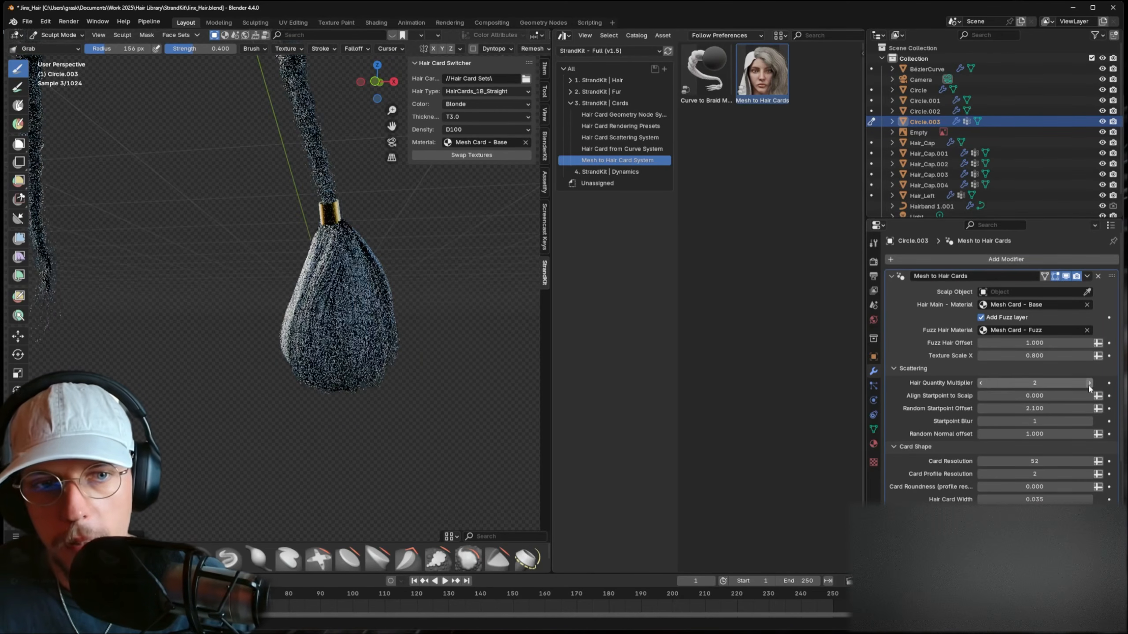
{"action": "left_click", "coordinate": [1089, 383]}
{"action": "left_click", "coordinate": [981, 383]}
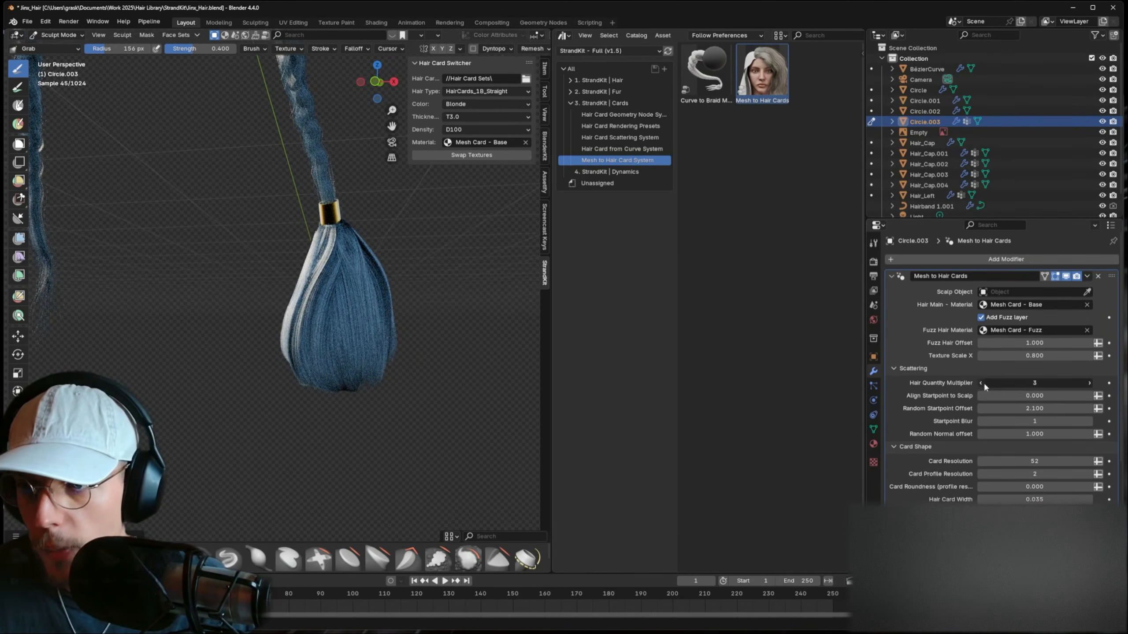
{"action": "mouse_move", "coordinate": [1034, 499]}
{"action": "left_mouse_down"}
{"action": "mouse_move", "coordinate": [1017, 499]}
{"action": "mouse_move", "coordinate": [1049, 499]}
{"action": "left_mouse_up"}
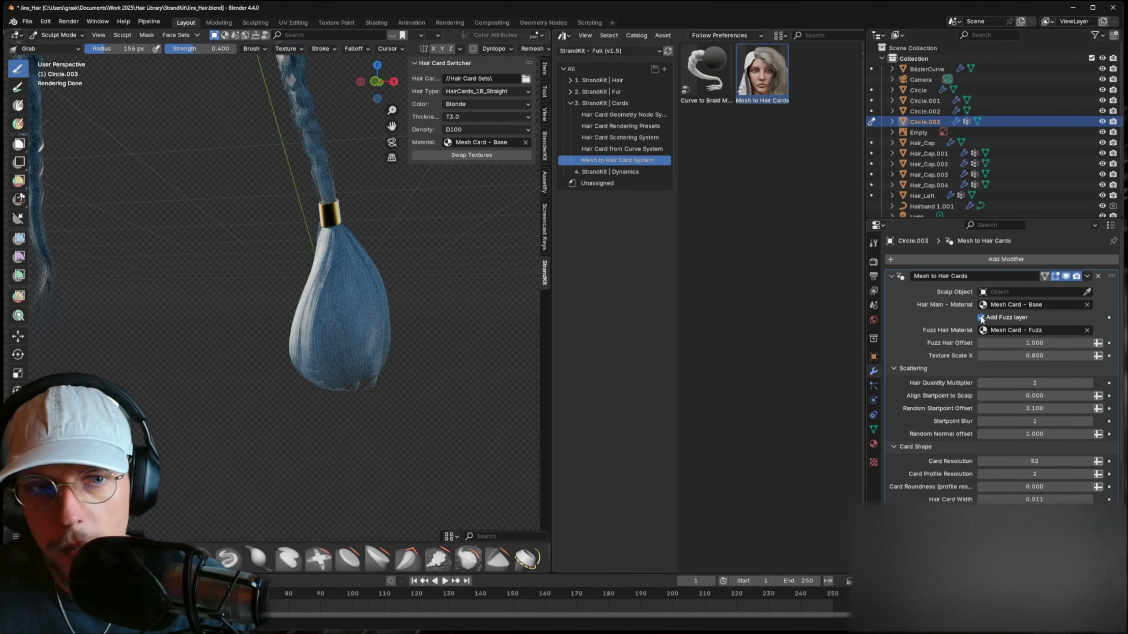
{"action": "left_click", "coordinate": [980, 317]}
{"action": "left_click", "coordinate": [980, 383]}
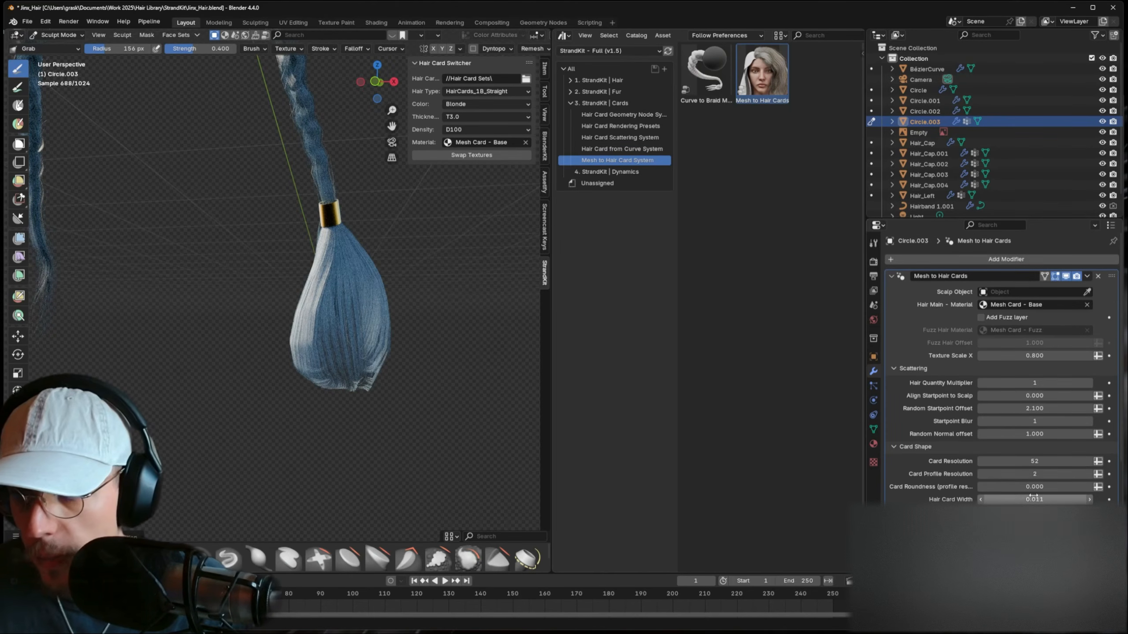
{"action": "left_click_drag", "start_coordinate": [1031, 497], "coordinate": [1052, 496]}
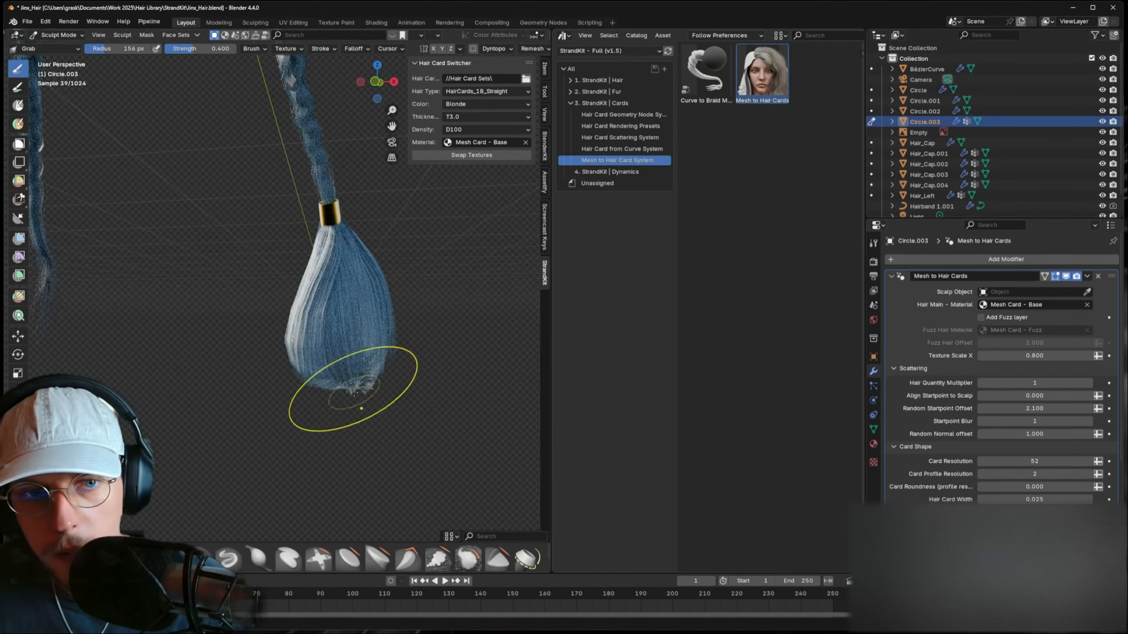
- Grab-sculpt the tuft tip down and left into a taper using an enlarged brush
{"action": "left_click_drag", "start_coordinate": [361, 384], "coordinate": [344, 408]}
{"action": "middle_click_drag", "start_coordinate": [344, 409], "coordinate": [259, 378]}
{"action": "left_click_drag", "start_coordinate": [260, 382], "coordinate": [217, 445]}
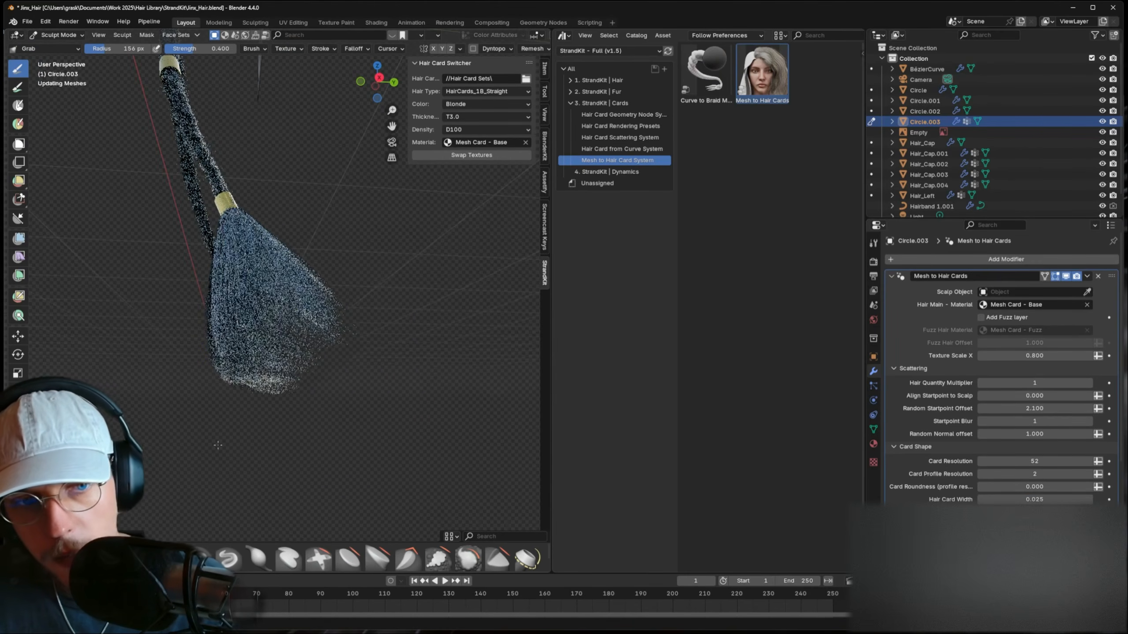
{"action": "key", "text": "f"}
{"action": "left_click", "coordinate": [372, 352]}
{"action": "mouse_move", "coordinate": [303, 366]}
{"action": "left_mouse_down"}
{"action": "mouse_move", "coordinate": [202, 407]}
{"action": "mouse_move", "coordinate": [257, 377]}
{"action": "left_mouse_up"}
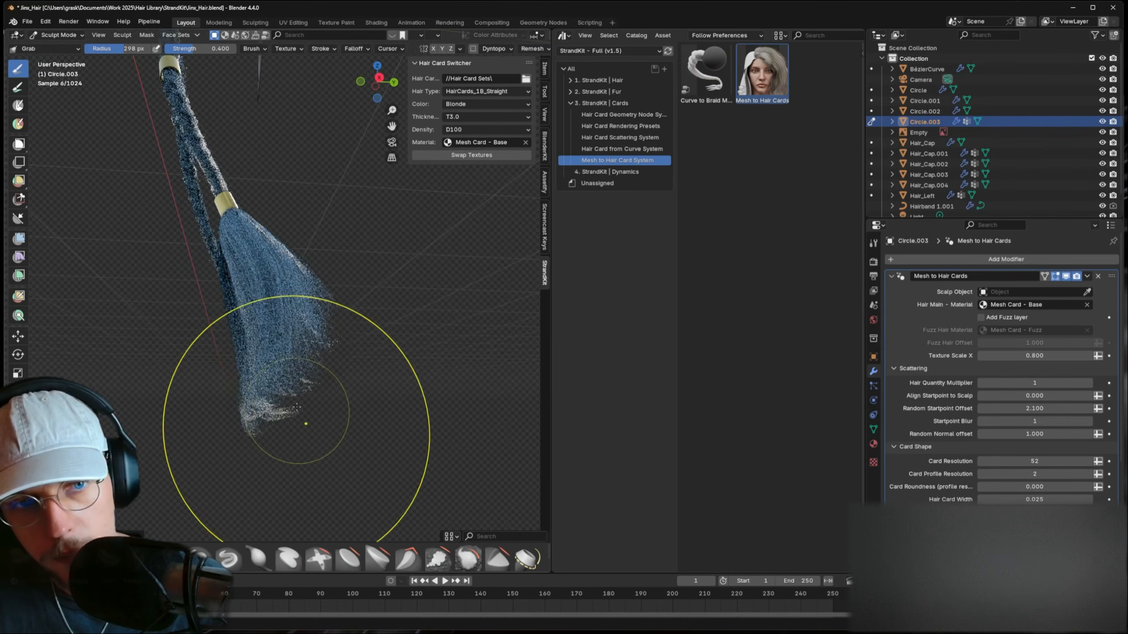
{"action": "key", "text": "Tab"}
{"action": "mouse_move", "coordinate": [306, 424]}
{"action": "middle_mouse_down"}
{"action": "mouse_move", "coordinate": [243, 357]}
{"action": "mouse_move", "coordinate": [222, 357]}
{"action": "middle_mouse_up"}
{"action": "key", "text": "Tab"}
{"action": "key", "text": "f"}
{"action": "left_click", "coordinate": [307, 373]}
{"action": "left_click_drag", "start_coordinate": [291, 356], "coordinate": [200, 368]}
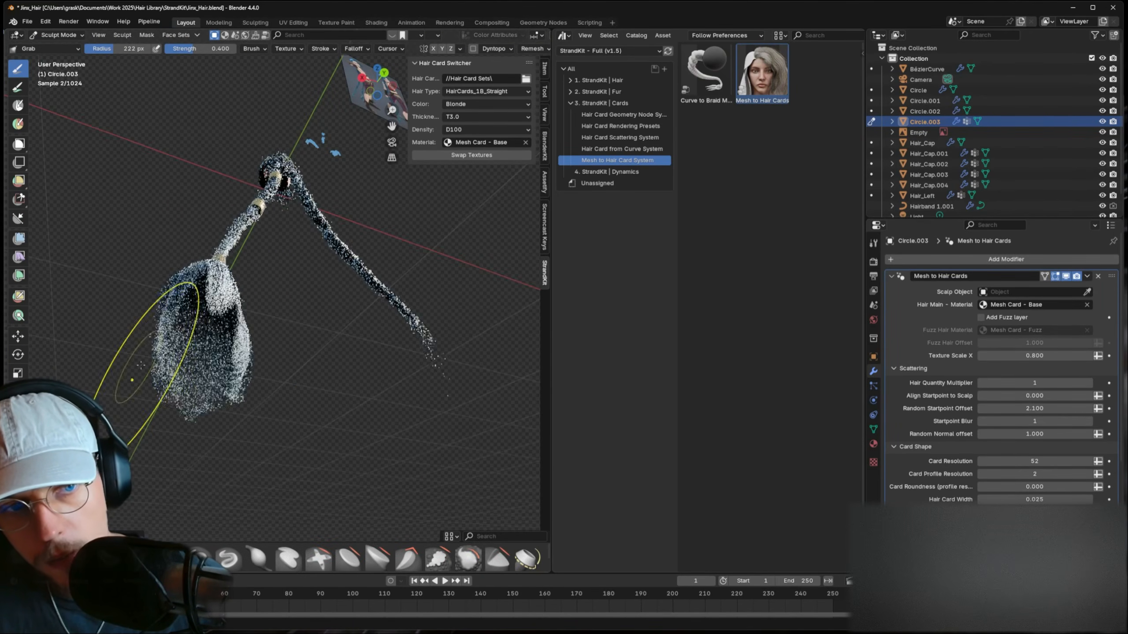
- From front view, set the brush to 175 px and nudge the tuft's lower tip into a teardrop
{"action": "middle_click_drag", "start_coordinate": [335, 323], "coordinate": [249, 364]}
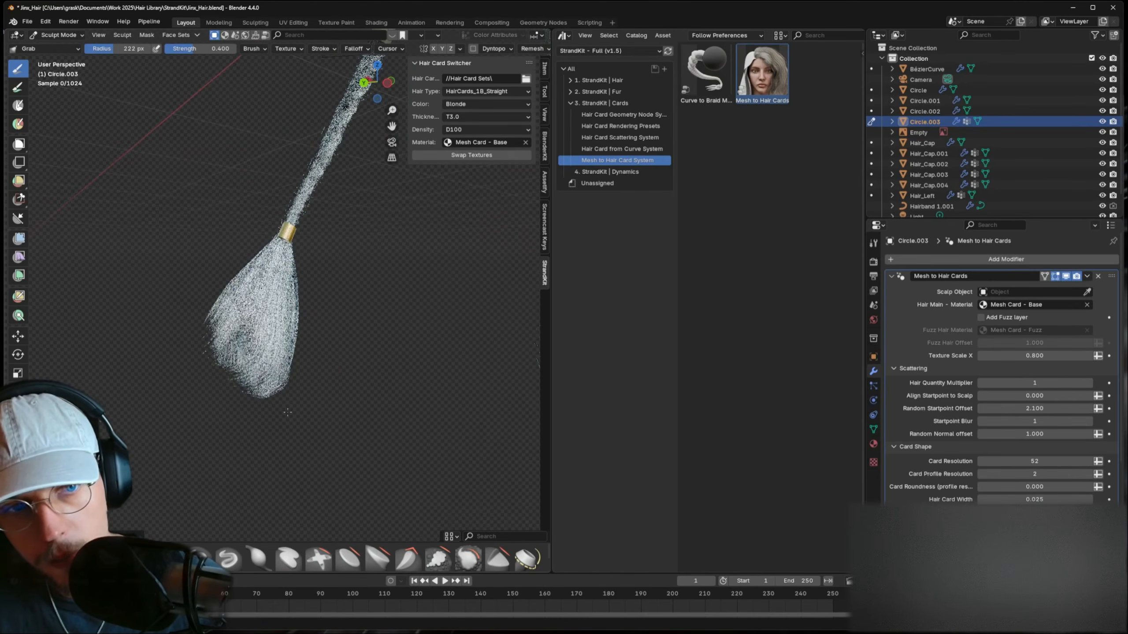
{"action": "middle_click_drag", "start_coordinate": [287, 412], "coordinate": [194, 353]}
{"action": "middle_click_drag", "start_coordinate": [337, 335], "coordinate": [282, 330]}
{"action": "scroll", "coordinate": [281, 330], "scroll_direction": "down", "scroll_amount": 4}
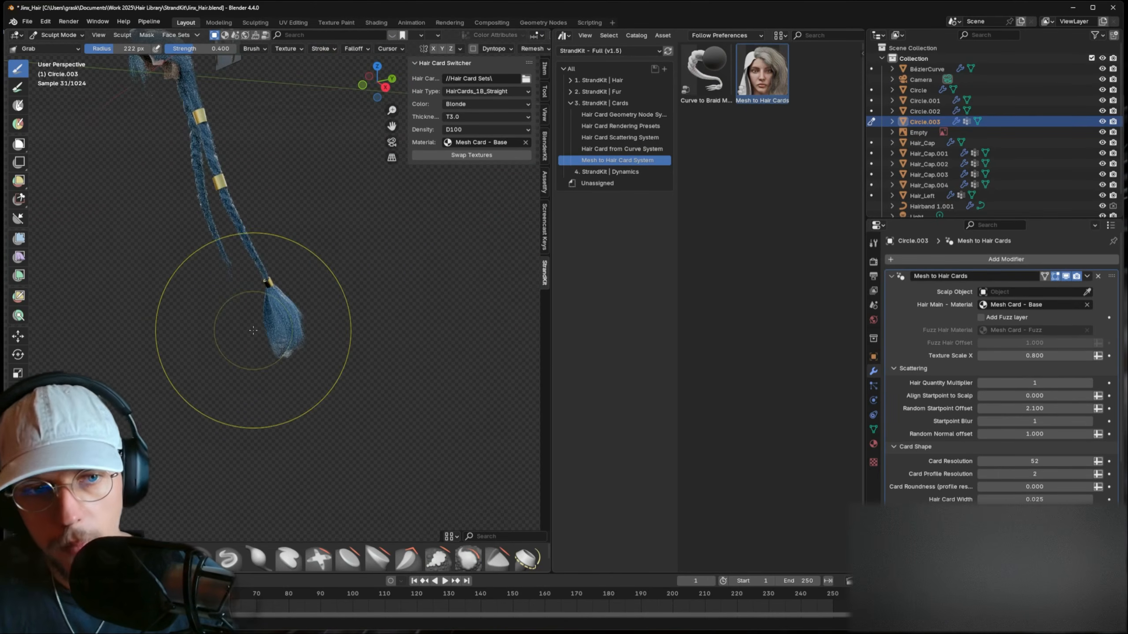
{"action": "key", "text": "KP_1"}
{"action": "scroll", "coordinate": [285, 318], "scroll_direction": "up", "scroll_amount": 4}
{"action": "key", "text": "f"}
{"action": "left_click", "coordinate": [283, 322]}
{"action": "left_click_drag", "start_coordinate": [290, 321], "coordinate": [365, 305]}
{"action": "key", "text": "ctrl+z"}
{"action": "key", "text": "f"}
{"action": "left_click", "coordinate": [290, 329]}
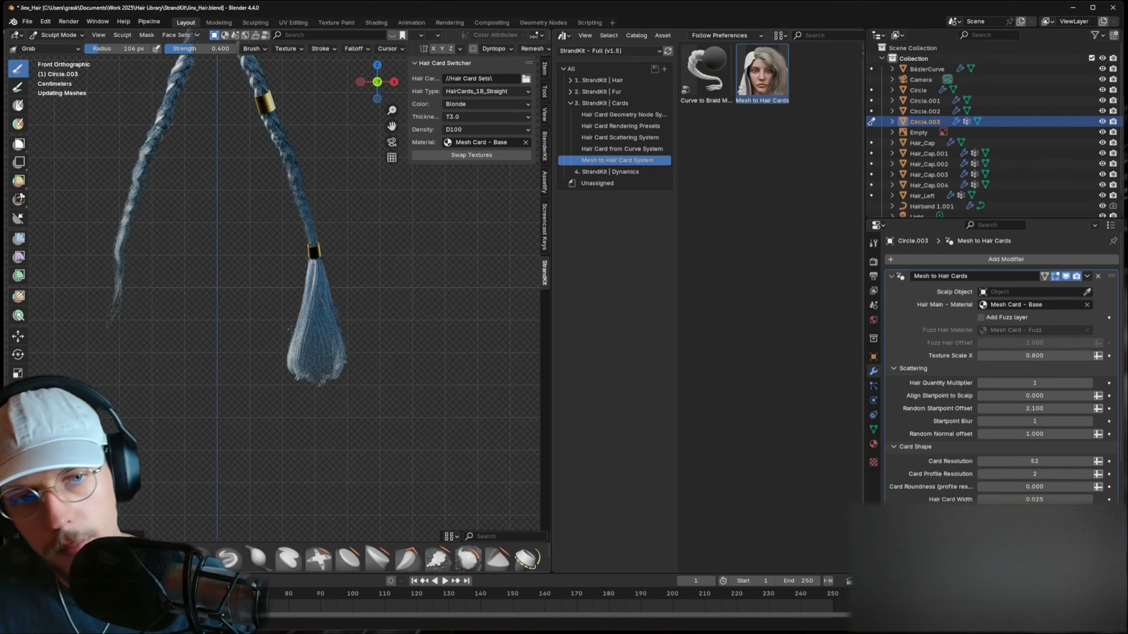
{"action": "key", "text": "f"}
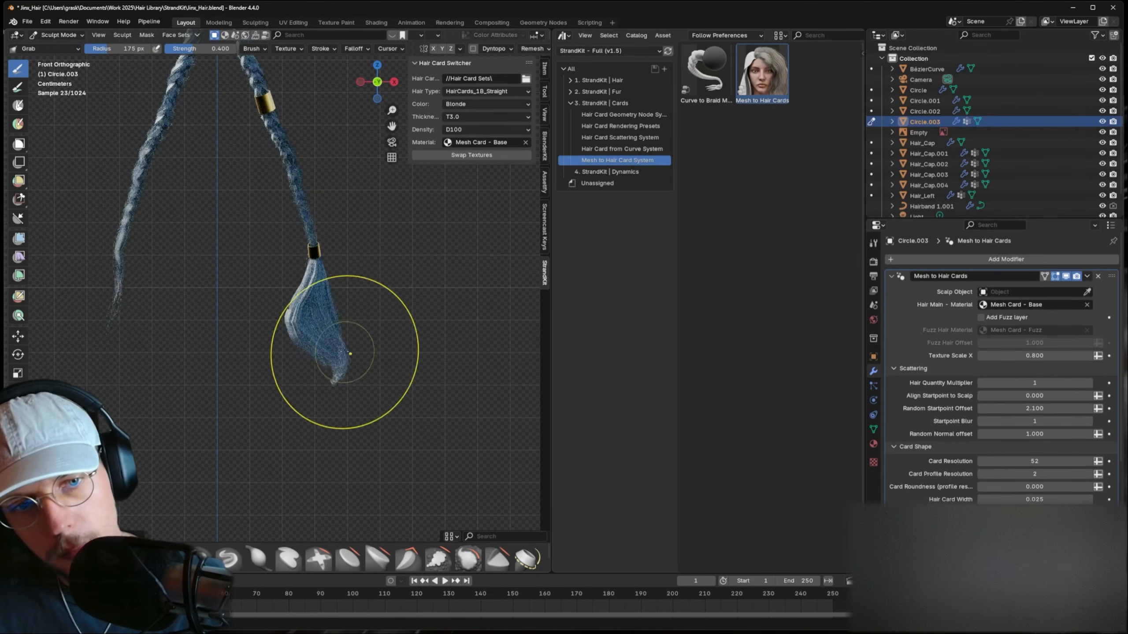
{"action": "left_click", "coordinate": [340, 367]}
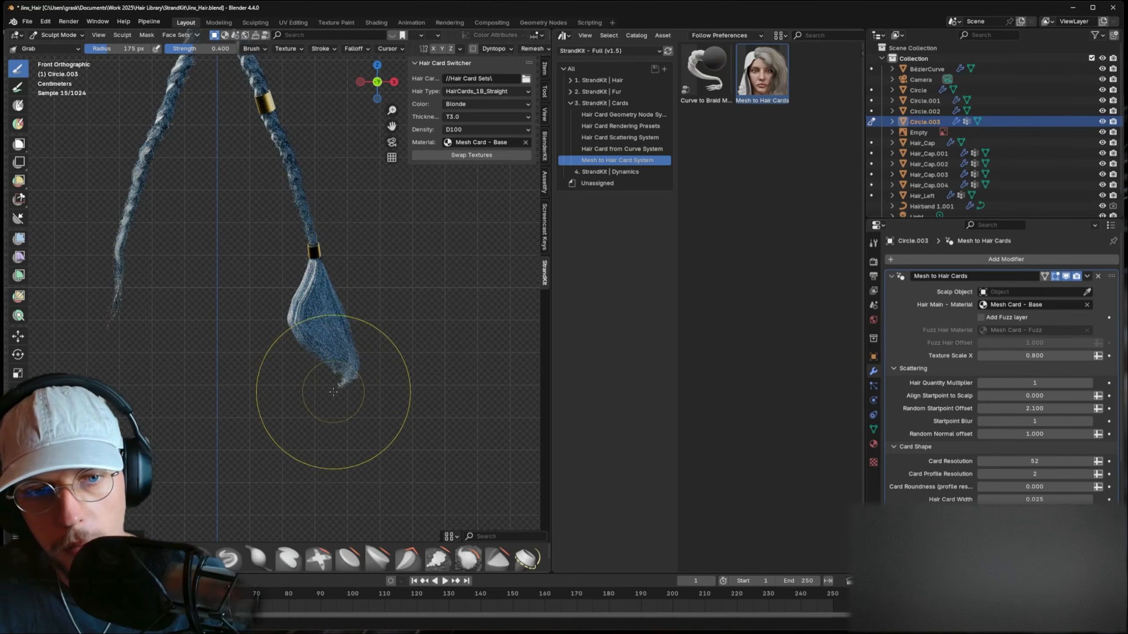
{"action": "left_click_drag", "start_coordinate": [348, 377], "coordinate": [335, 383]}
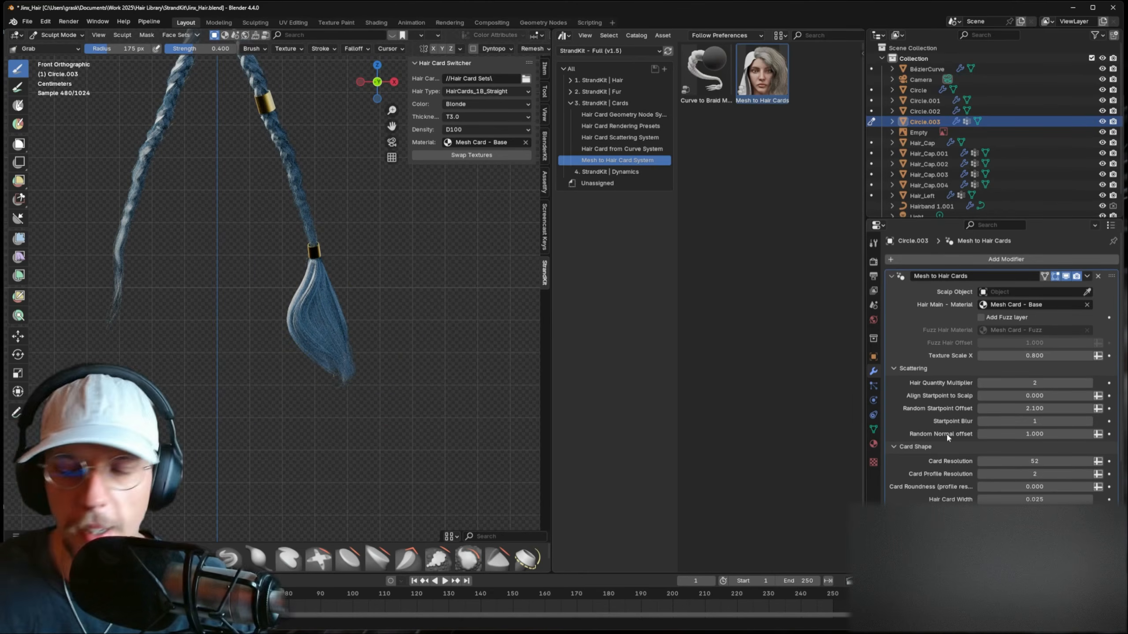
- Commit 15 loose hairs and return the viewport to Solid shading
{"action": "scroll", "coordinate": [1012, 439], "scroll_direction": "down", "scroll_amount": 10}
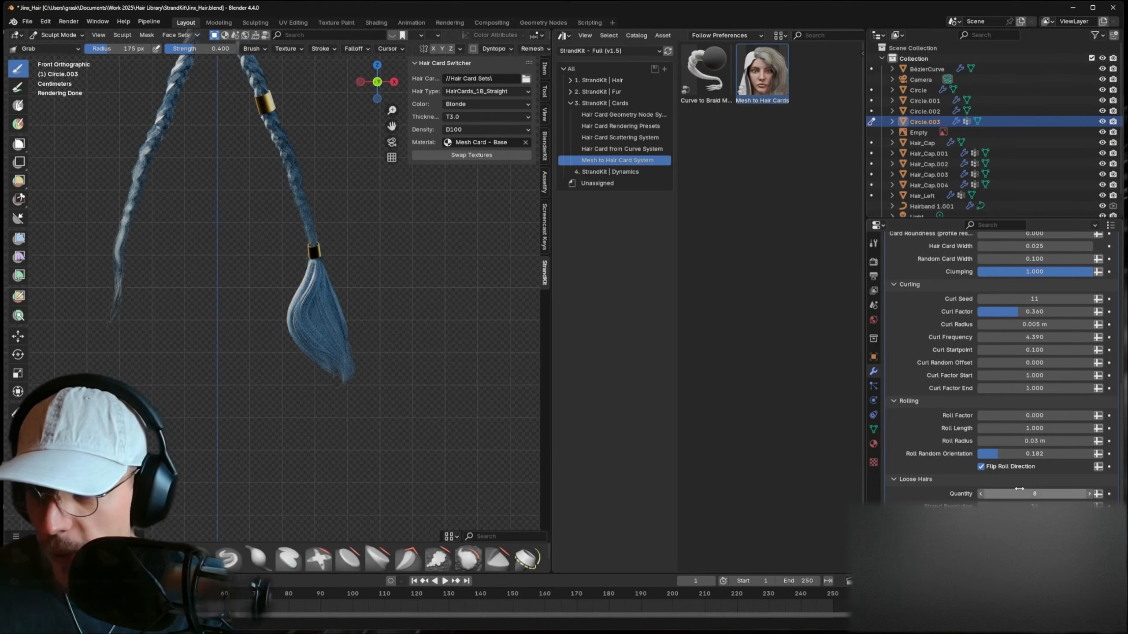
{"action": "key", "text": "Return"}
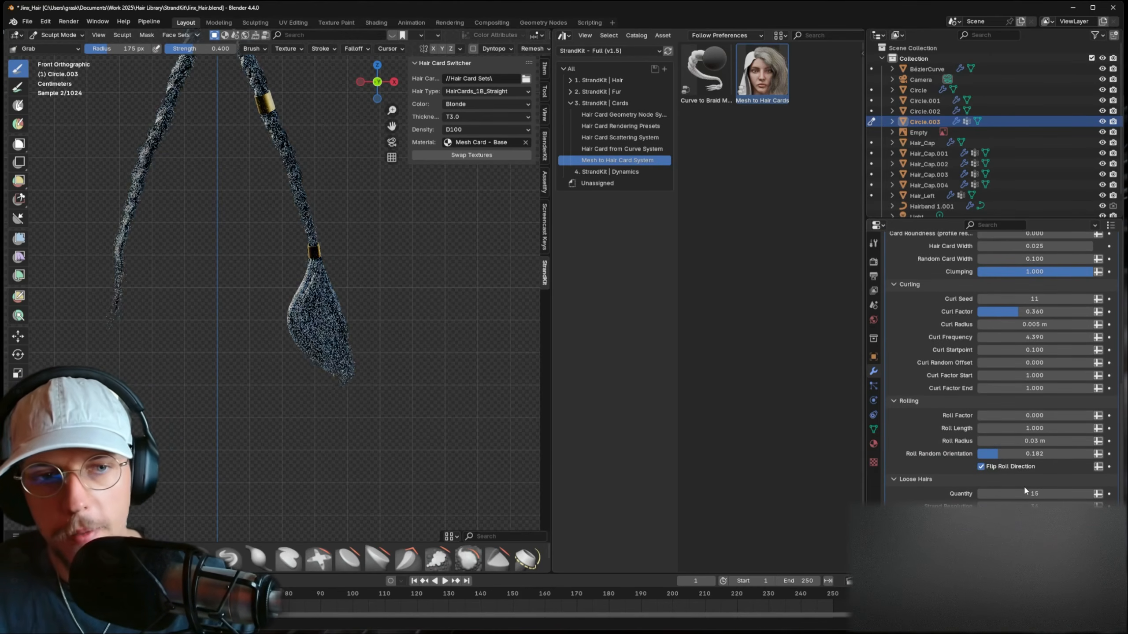
{"action": "scroll", "coordinate": [460, 244], "scroll_direction": "up", "scroll_amount": 5}
{"action": "scroll", "coordinate": [513, 39], "scroll_direction": "down", "scroll_amount": 3}
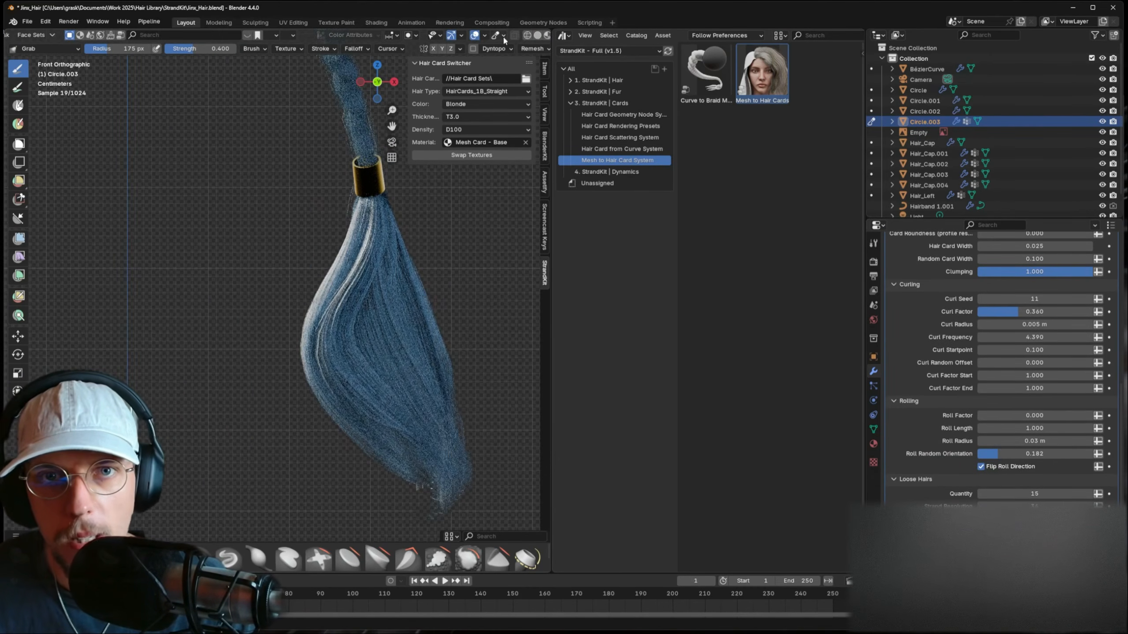
{"action": "left_click", "coordinate": [537, 36]}
{"action": "scroll", "coordinate": [75, 38], "scroll_direction": "up", "scroll_amount": 5}
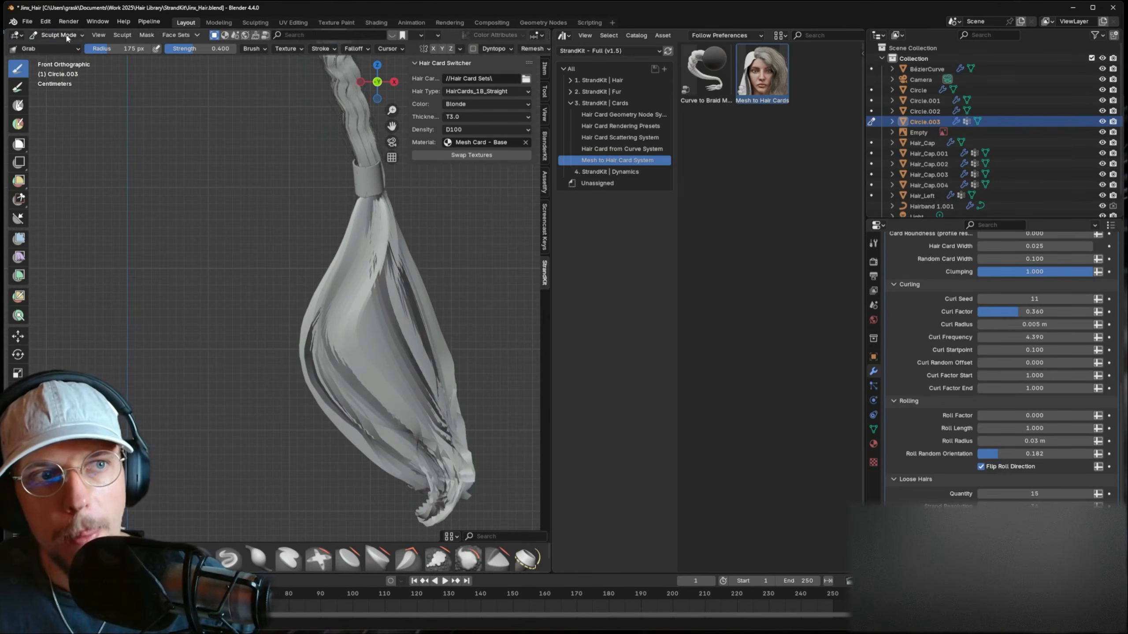
- Return to Object Mode and apply the Circle.003 tuft's scale
{"action": "left_click", "coordinate": [63, 36]}
{"action": "left_click", "coordinate": [64, 47]}
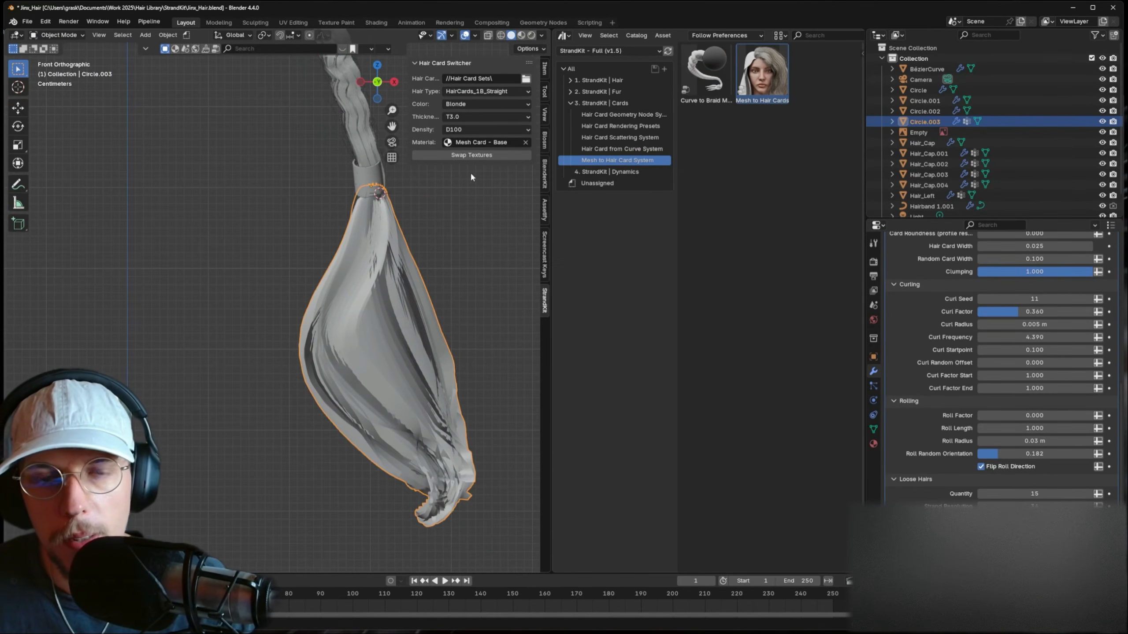
{"action": "left_click", "coordinate": [546, 69]}
{"action": "key", "text": "n"}
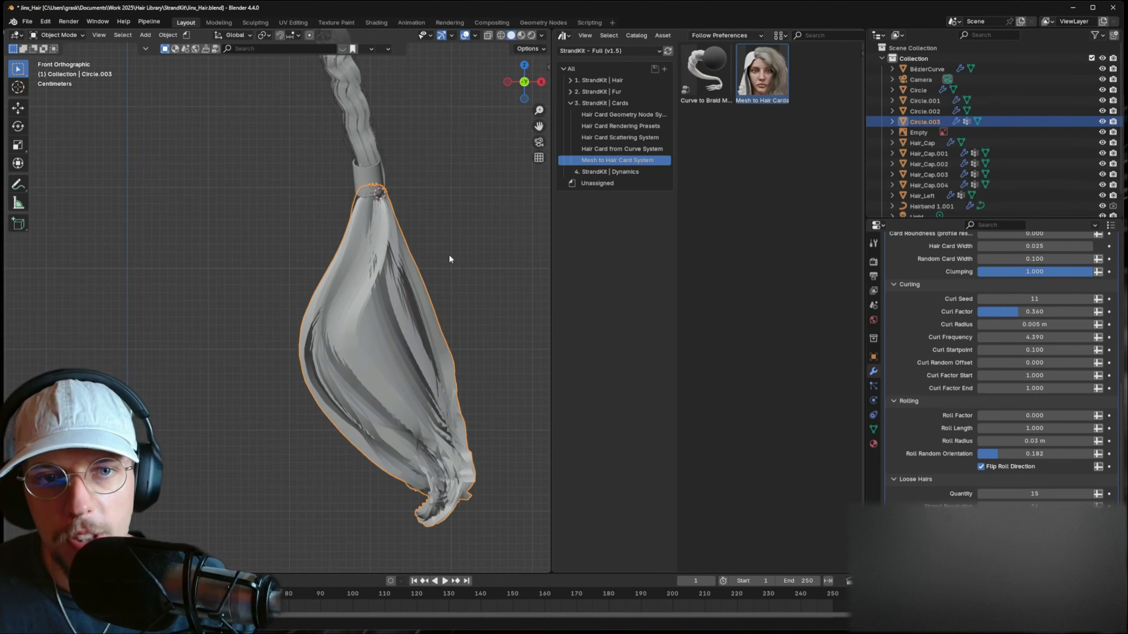
{"action": "key", "text": "ctrl+a"}
{"action": "left_click", "coordinate": [448, 254]}
{"action": "middle_click_drag", "start_coordinate": [446, 268], "coordinate": [424, 226], "text": "shift"}
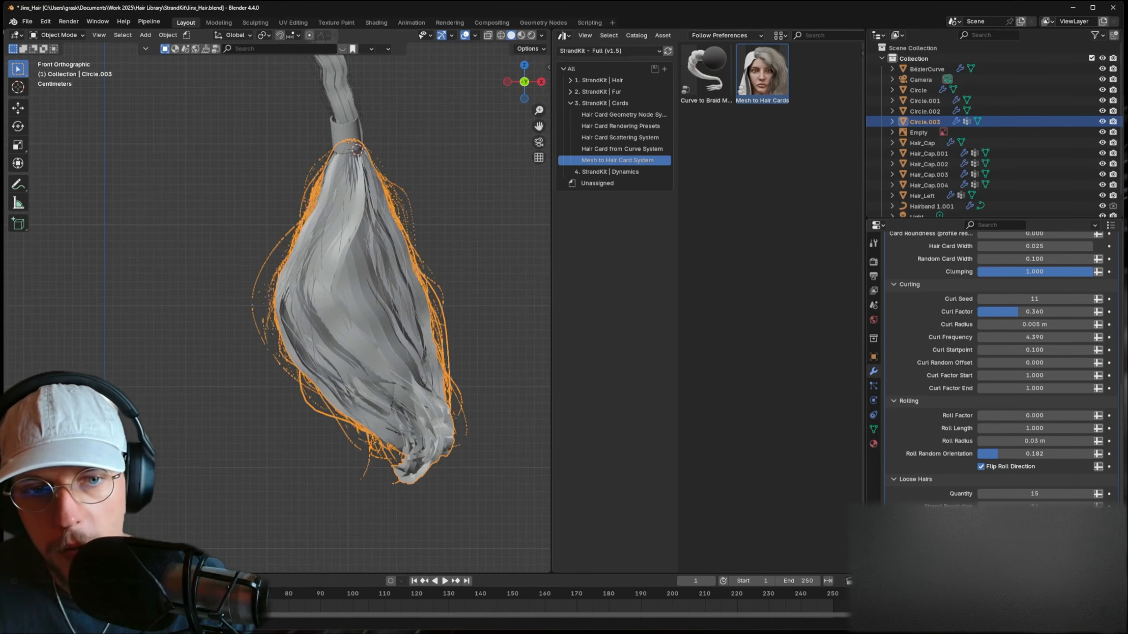
- Preview the tuft in Rendered shading and set Loose Hairs Quantity to 25
{"action": "left_click_drag", "start_coordinate": [1037, 520], "coordinate": [1032, 520]}
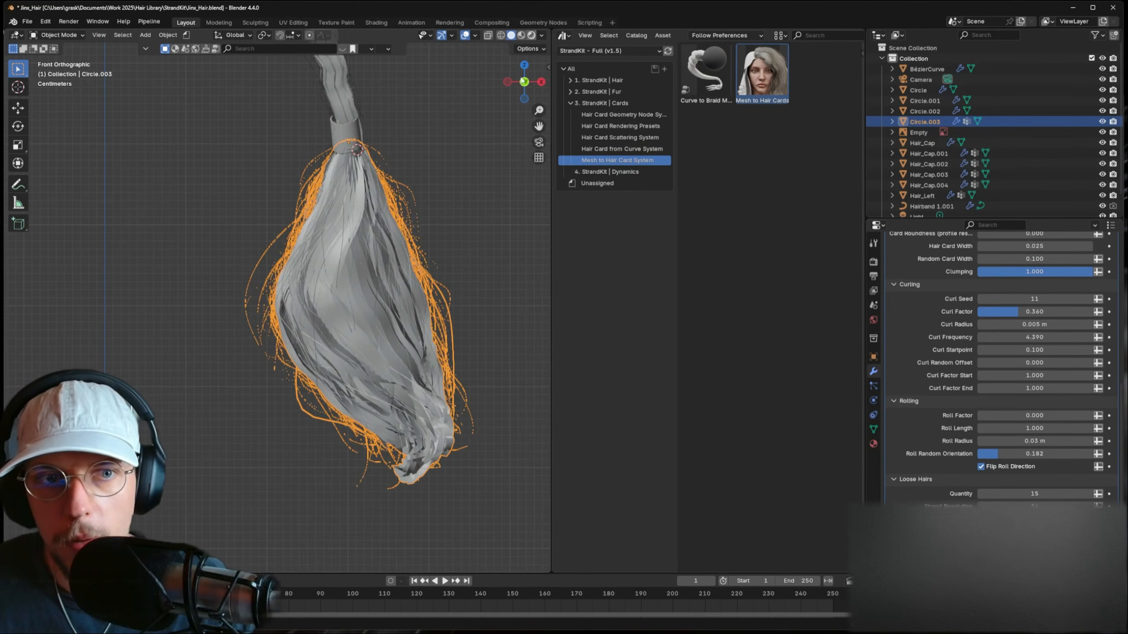
{"action": "left_click", "coordinate": [531, 35]}
{"action": "left_click", "coordinate": [474, 211]}
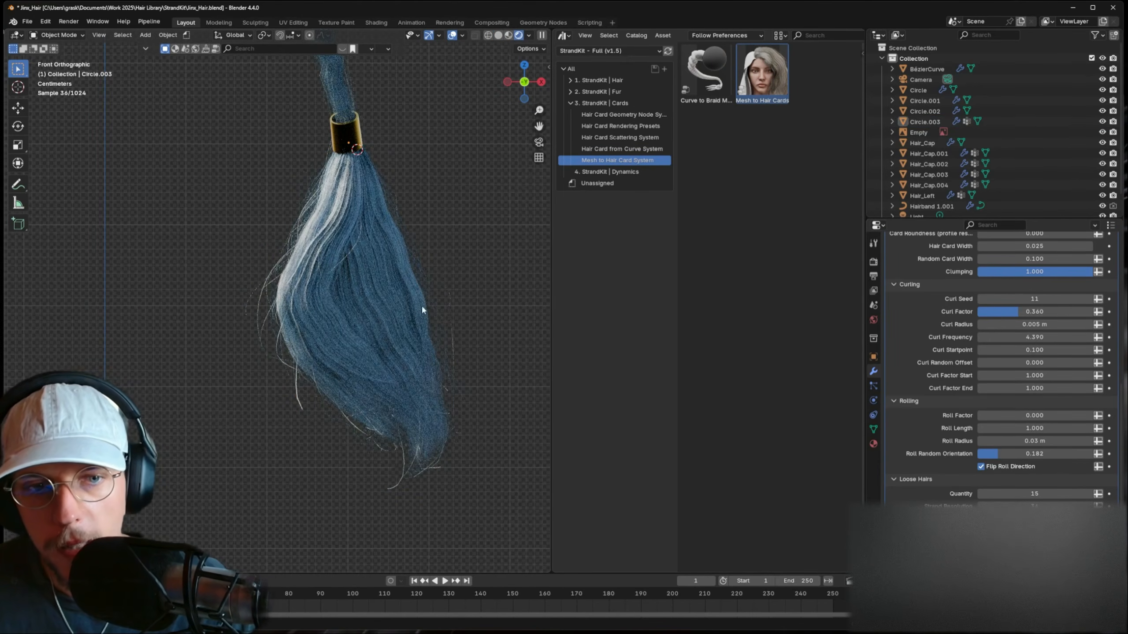
{"action": "left_click", "coordinate": [442, 341]}
{"action": "left_click", "coordinate": [1051, 493]}
{"action": "type", "text": "2"}
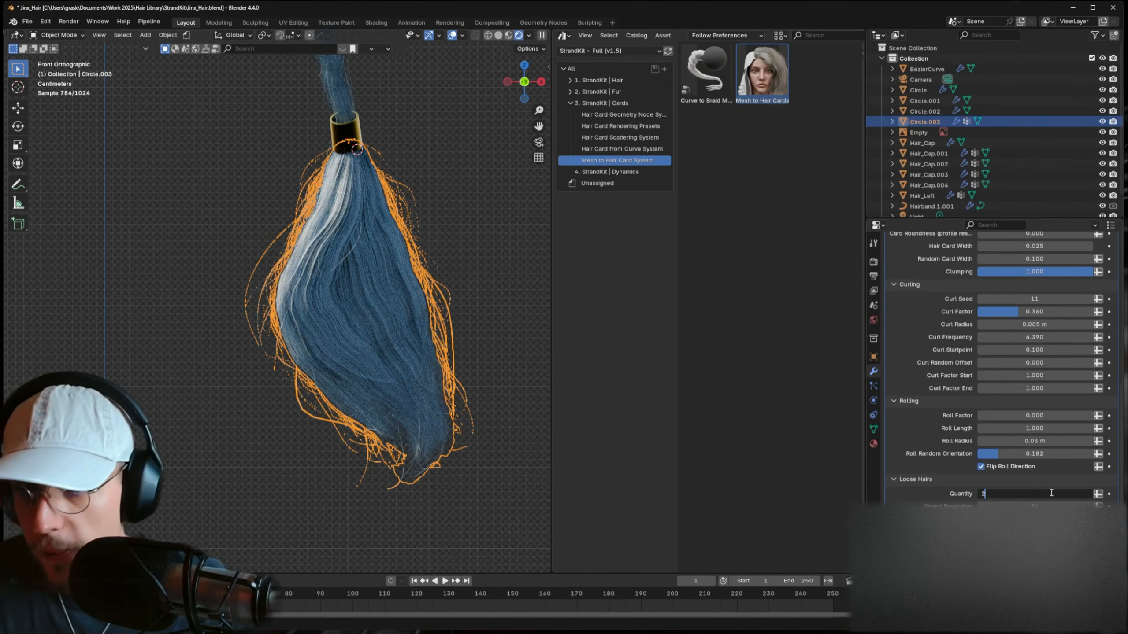
{"action": "type", "text": "5"}
{"action": "key", "text": "Return"}
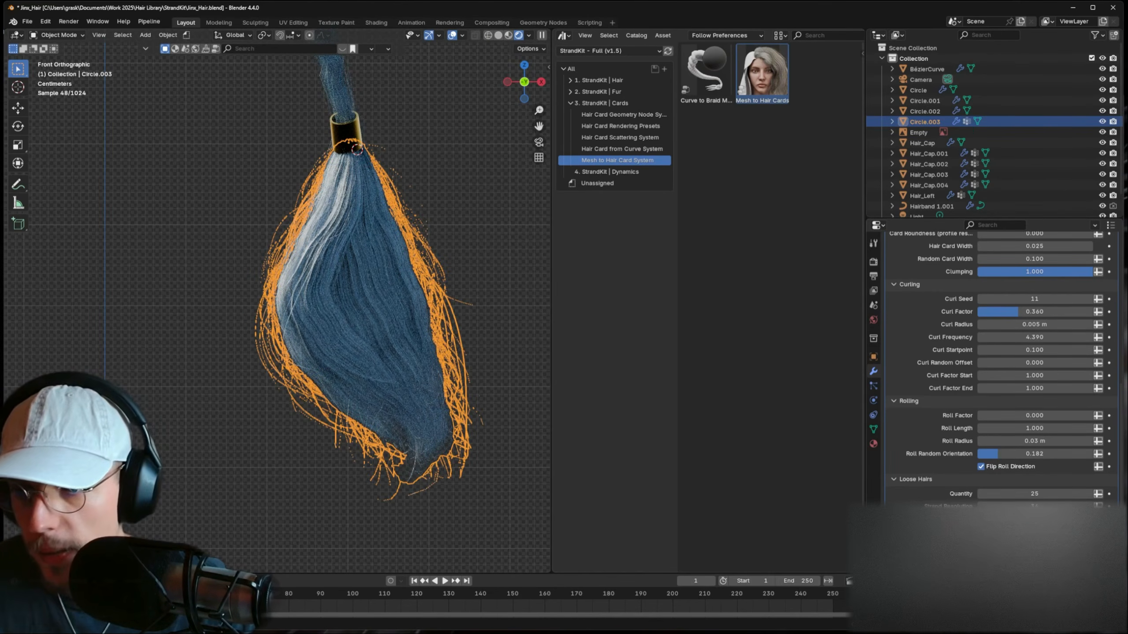
{"action": "left_click", "coordinate": [517, 502]}
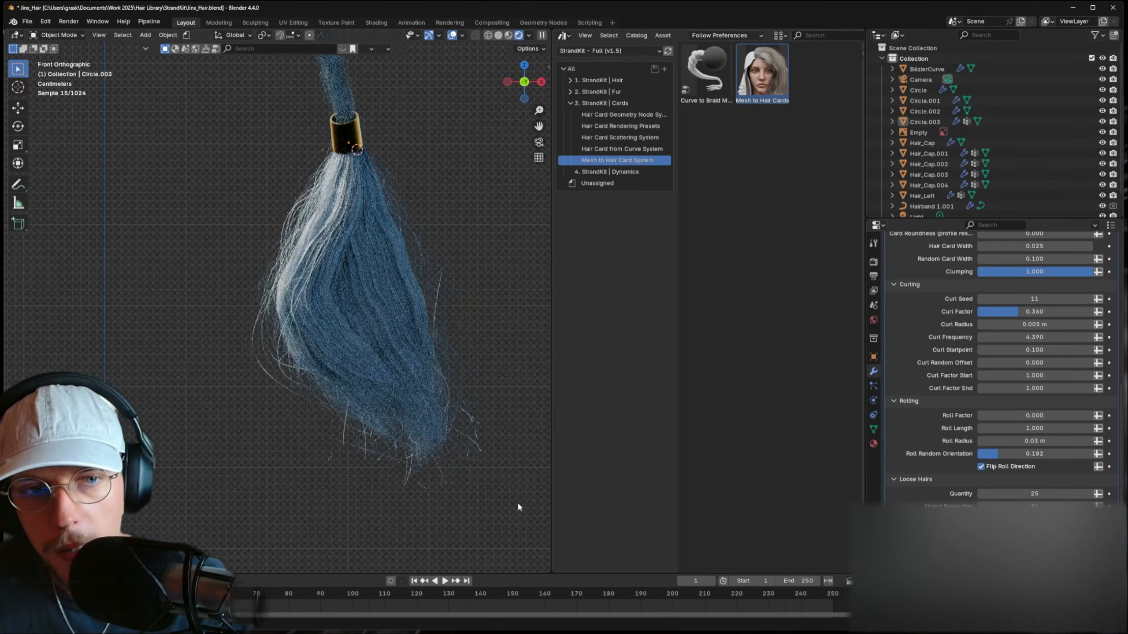
{"action": "scroll", "coordinate": [429, 457], "scroll_direction": "down", "scroll_amount": 5}
{"action": "left_click", "coordinate": [389, 383]}
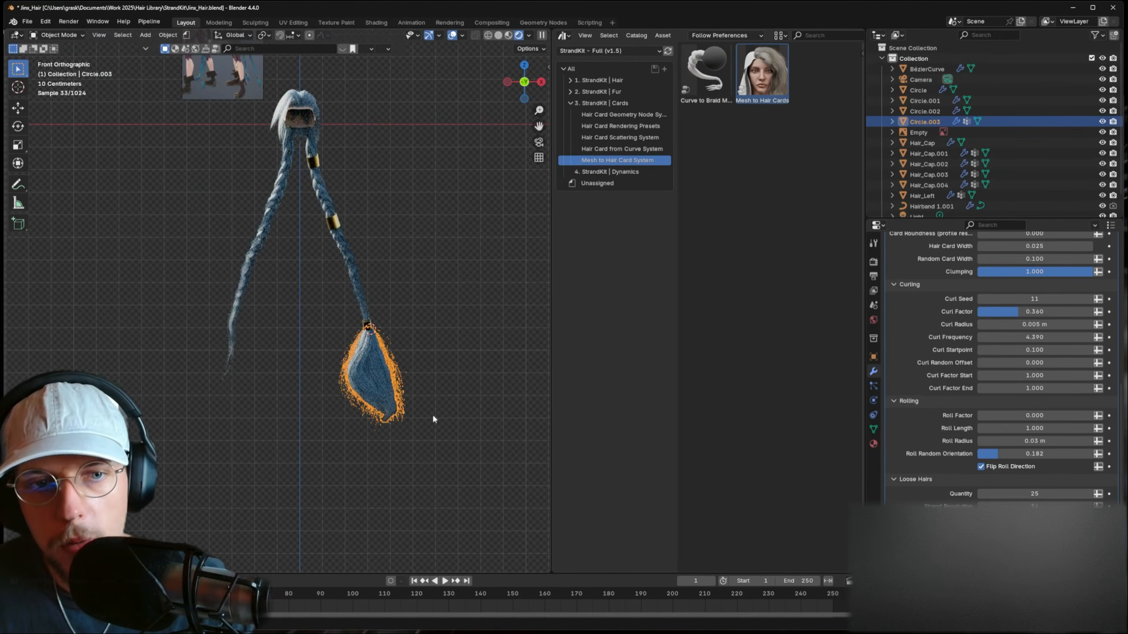
- Scale the tuft down and rotate it around the Z axis
{"action": "key", "text": "s"}
{"action": "left_click", "coordinate": [418, 398]}
{"action": "scroll", "coordinate": [417, 395], "scroll_direction": "up", "scroll_amount": 2}
{"action": "key", "text": "r"}
{"action": "key", "text": "z"}
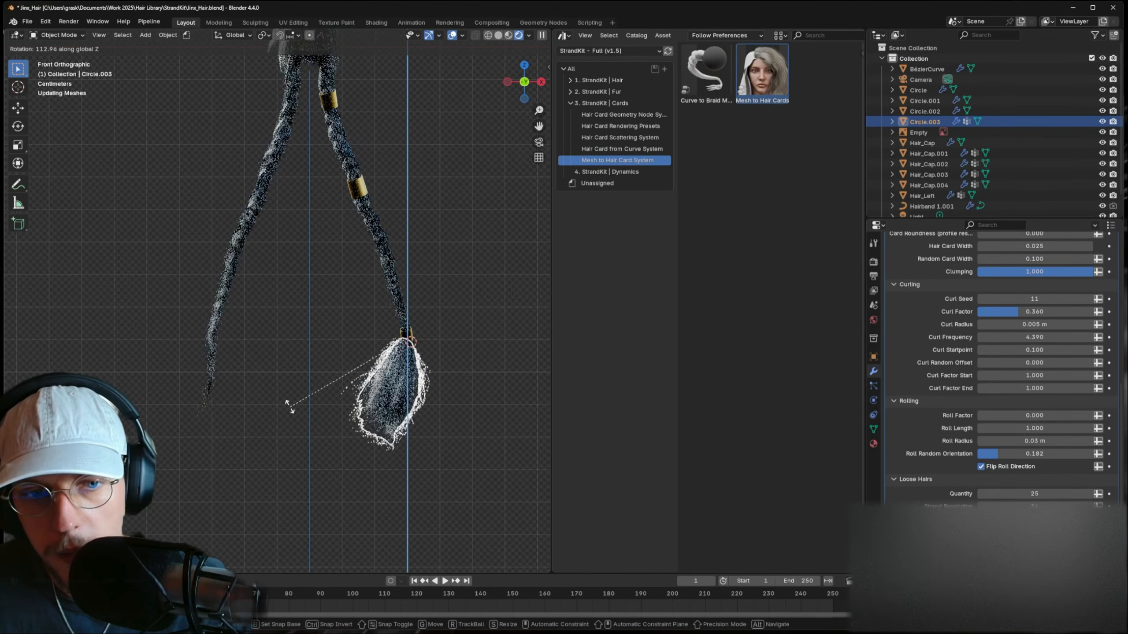
{"action": "left_click", "coordinate": [409, 464]}
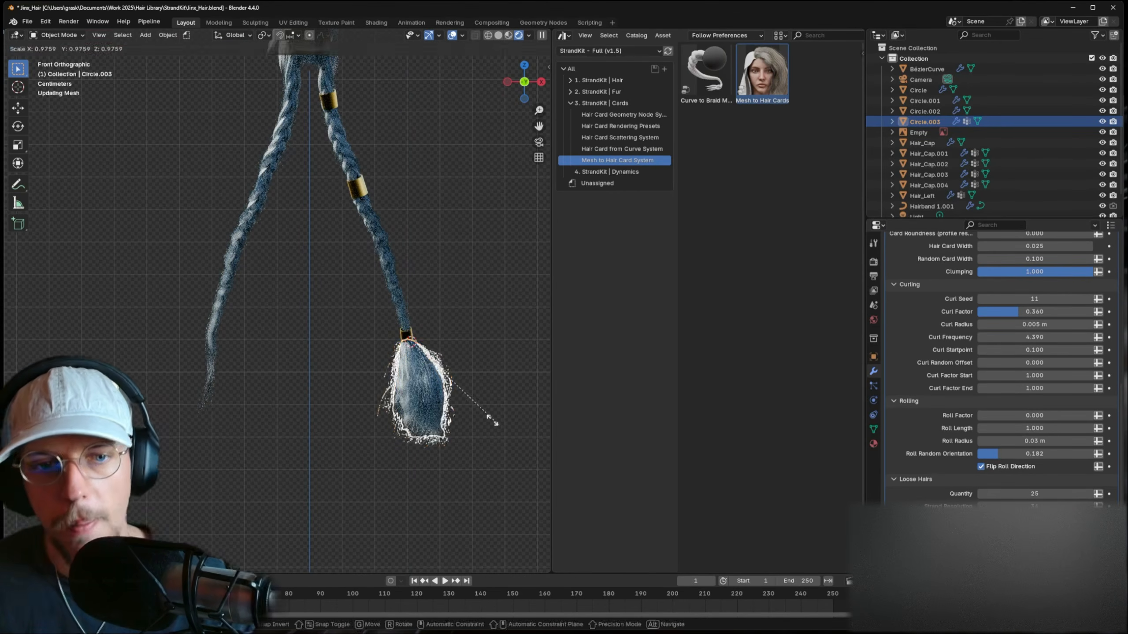
{"action": "left_click", "coordinate": [496, 398]}
{"action": "scroll", "coordinate": [457, 395], "scroll_direction": "down", "scroll_amount": 3}
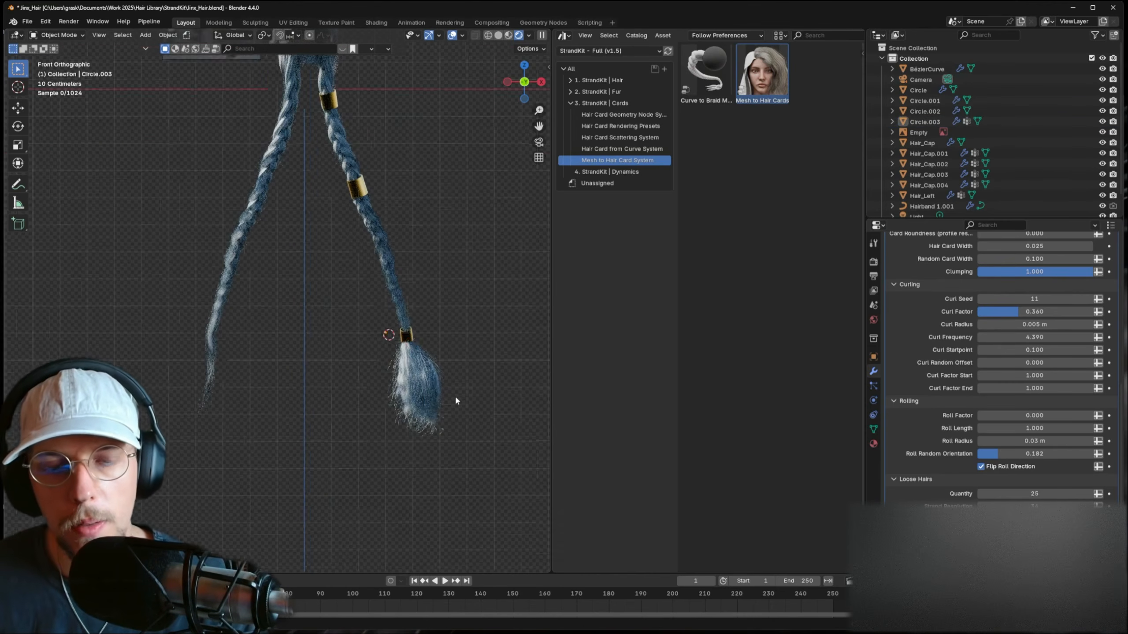
{"action": "scroll", "coordinate": [434, 391], "scroll_direction": "up", "scroll_amount": 4}
{"action": "left_click", "coordinate": [455, 398]}
{"action": "middle_click_drag", "start_coordinate": [474, 398], "coordinate": [452, 371], "text": "shift"}
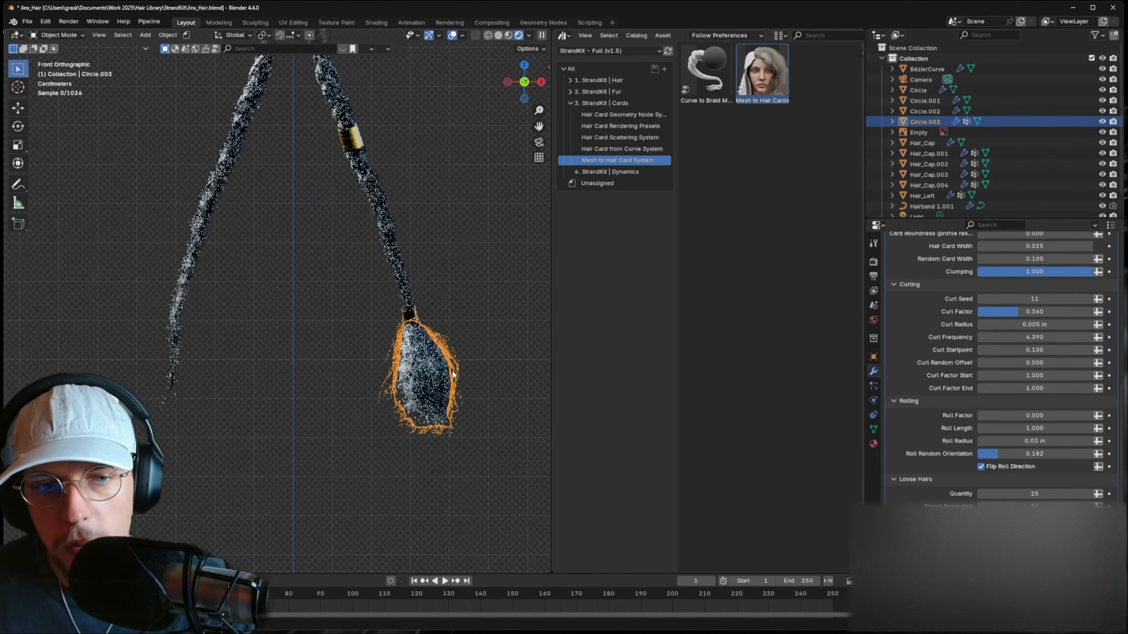
- Apply the tuft's new scale, keeping Hair Quantity Multiplier at 1
{"action": "key", "text": "ctrl+a"}
{"action": "left_click", "coordinate": [451, 371]}
{"action": "left_click", "coordinate": [494, 382]}
{"action": "left_click", "coordinate": [459, 377]}
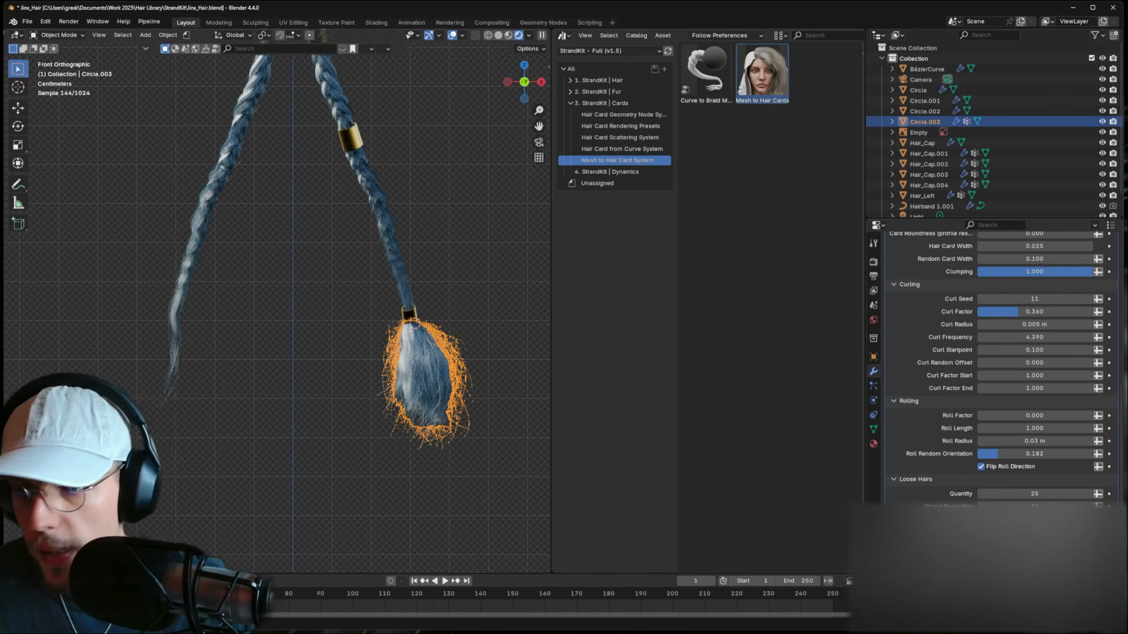
{"action": "left_click_drag", "start_coordinate": [1039, 520], "coordinate": [1022, 521]}
{"action": "scroll", "coordinate": [1011, 470], "scroll_direction": "up", "scroll_amount": 8}
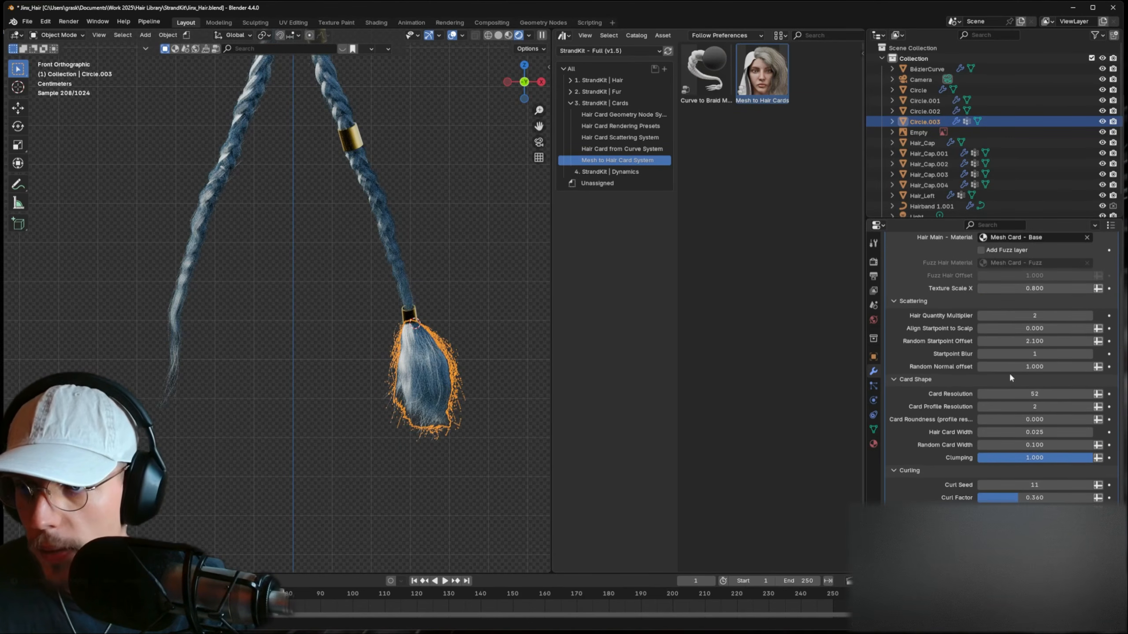
{"action": "left_click", "coordinate": [980, 316]}
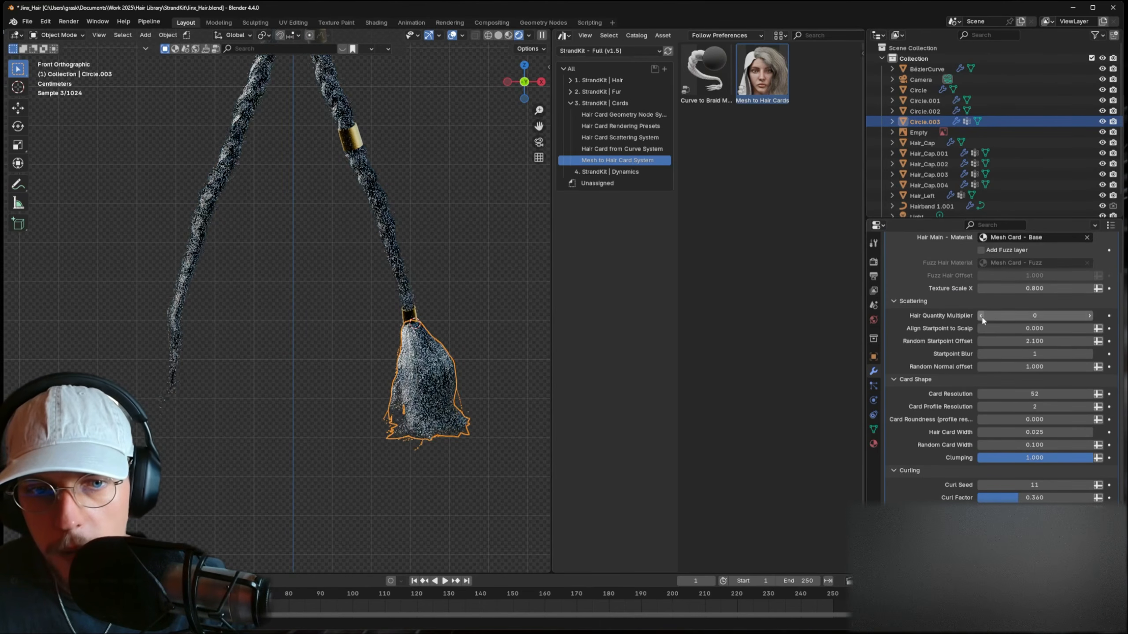
{"action": "left_click", "coordinate": [1090, 316]}
- Lower the tuft's Texture Scale X to 0.125 in the Mesh to Hair Cards modifier
{"action": "left_click_drag", "start_coordinate": [1041, 288], "coordinate": [1021, 288]}
{"action": "scroll", "coordinate": [511, 397], "scroll_direction": "up", "scroll_amount": 5}
{"action": "middle_click_drag", "start_coordinate": [502, 391], "coordinate": [254, 286], "text": "shift"}
{"action": "scroll", "coordinate": [371, 287], "scroll_direction": "up", "scroll_amount": 3}
{"action": "middle_click_drag", "start_coordinate": [372, 287], "coordinate": [337, 266], "text": "shift"}
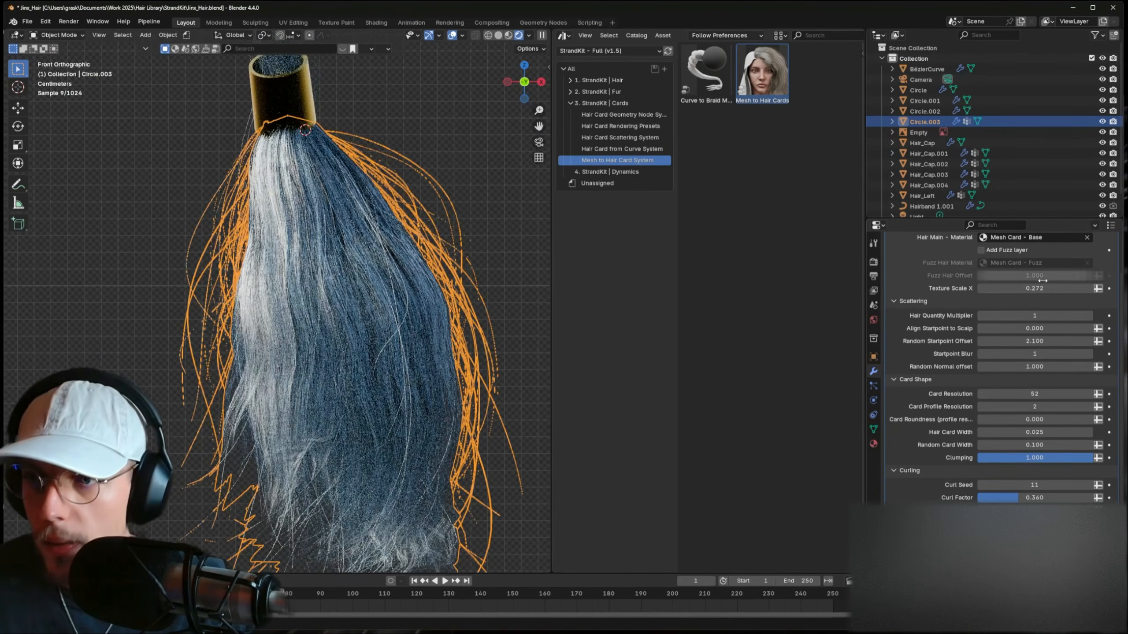
{"action": "mouse_move", "coordinate": [1031, 288]}
{"action": "left_mouse_down"}
{"action": "mouse_move", "coordinate": [978, 288]}
{"action": "mouse_move", "coordinate": [1023, 288]}
{"action": "left_mouse_up"}
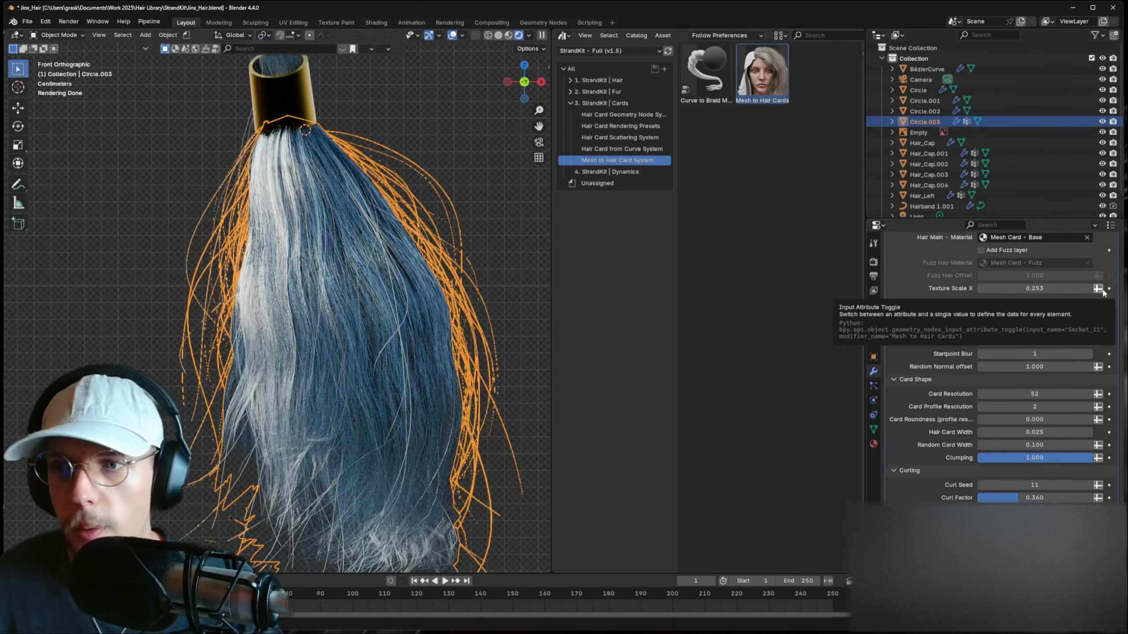
{"action": "left_click", "coordinate": [1051, 300]}
{"action": "type", "text": "1"}
{"action": "key", "text": "Return"}
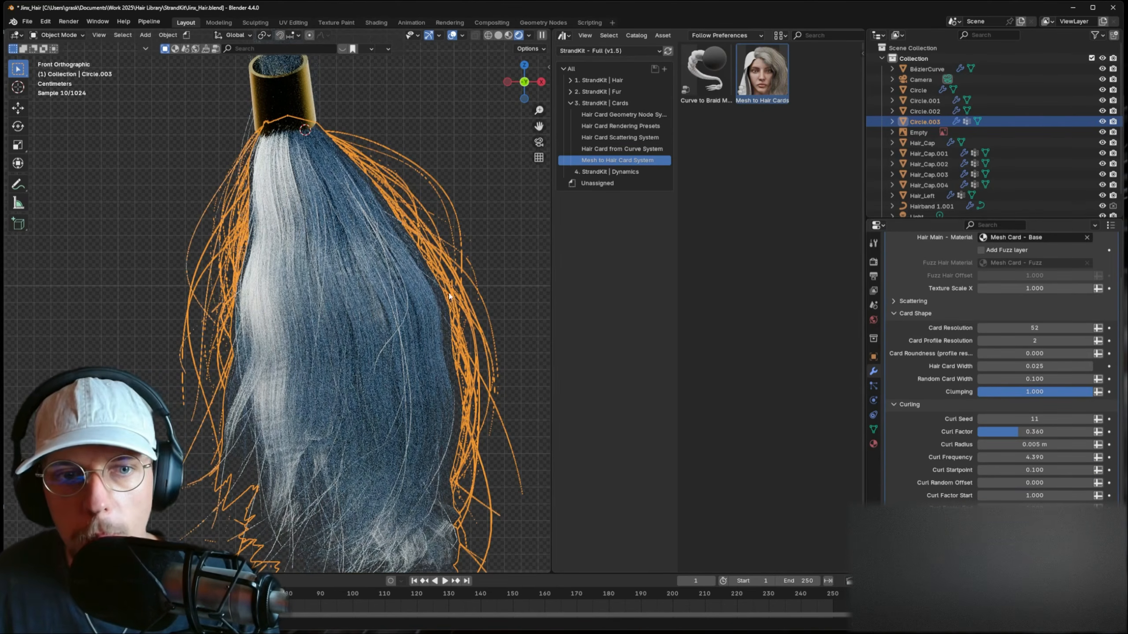
{"action": "left_click_drag", "start_coordinate": [1053, 288], "coordinate": [988, 289]}
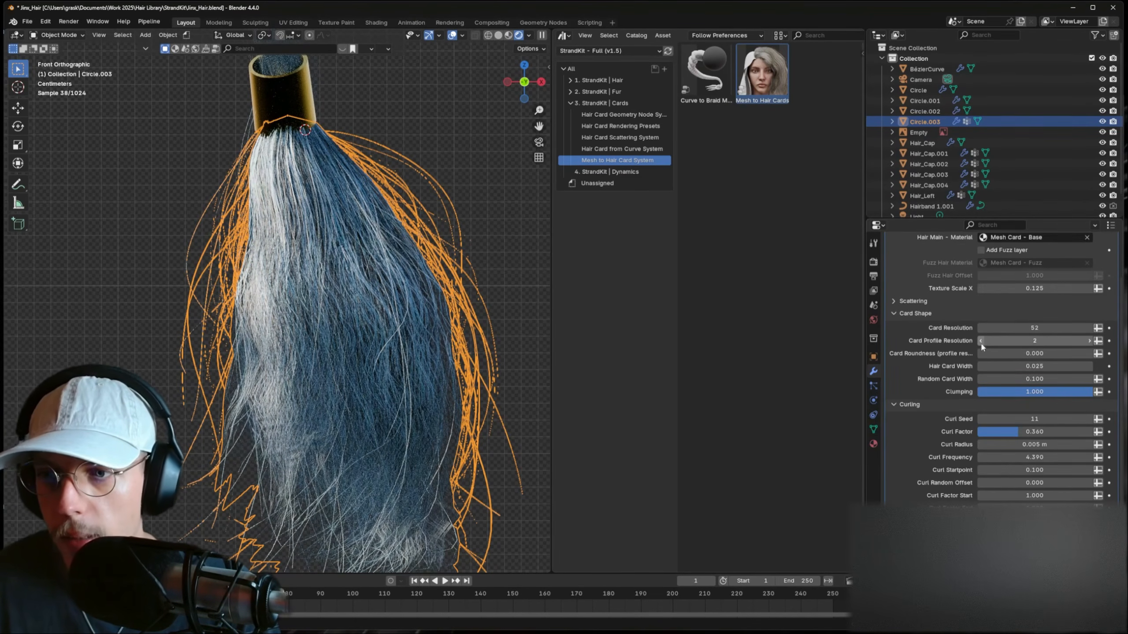
{"action": "scroll", "coordinate": [983, 342], "scroll_direction": "up", "scroll_amount": 3}
{"action": "left_click", "coordinate": [510, 279]}
{"action": "scroll", "coordinate": [504, 303], "scroll_direction": "down", "scroll_amount": 5}
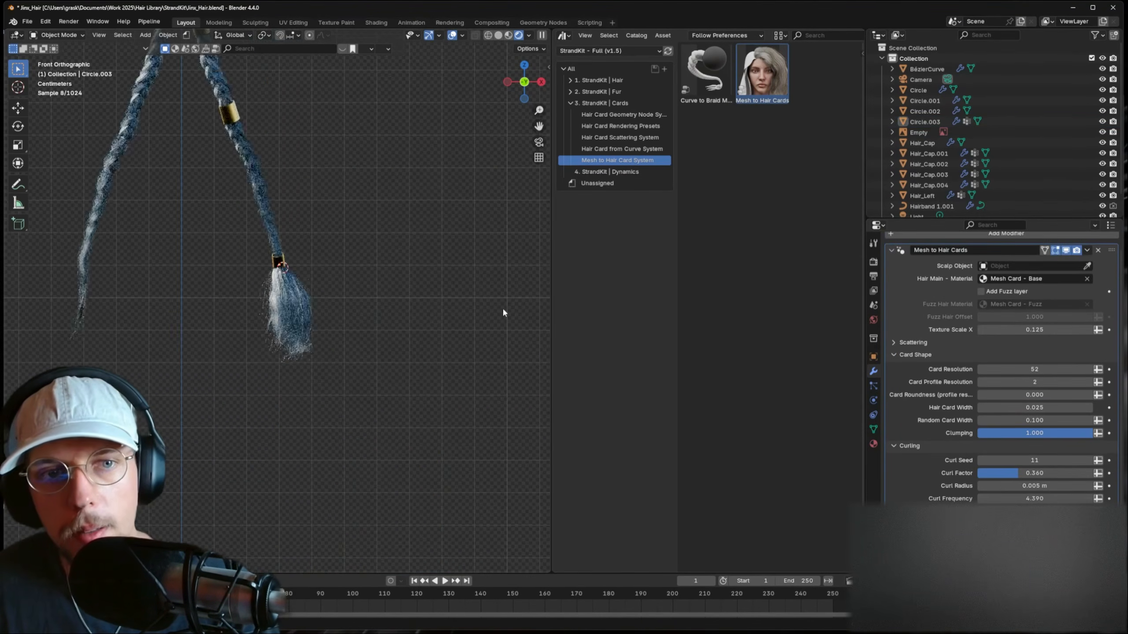
- Select Hair_Cap.002 and lower its Texture Scale X to 0.294
{"action": "middle_click_drag", "start_coordinate": [317, 302], "coordinate": [502, 350]}
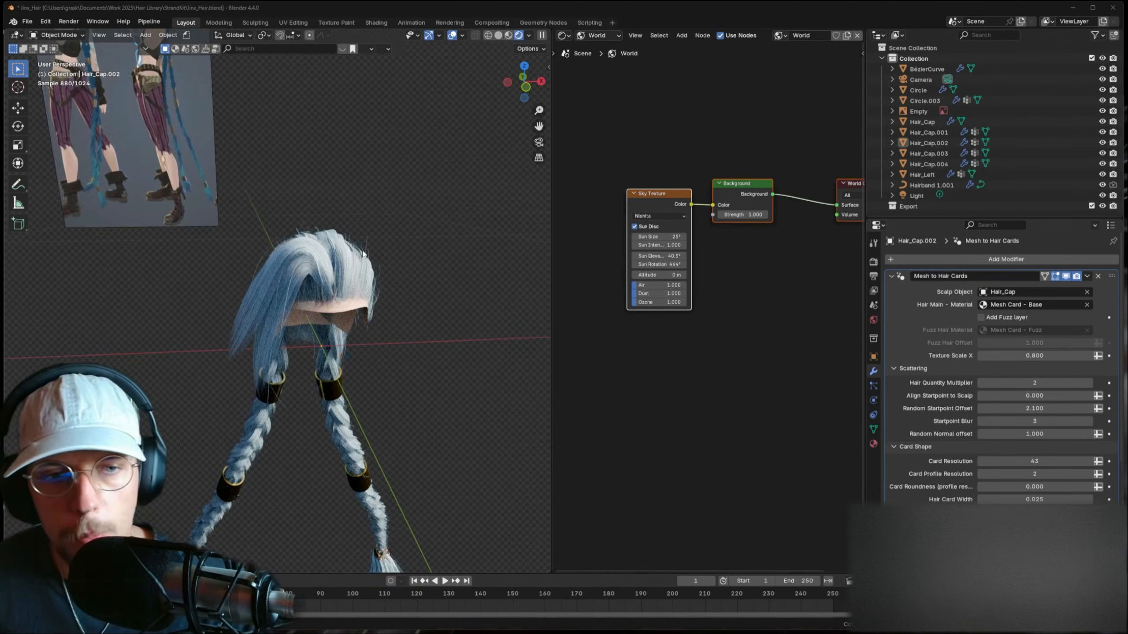
{"action": "middle_click_drag", "start_coordinate": [364, 254], "coordinate": [354, 222]}
{"action": "left_click", "coordinate": [354, 222]}
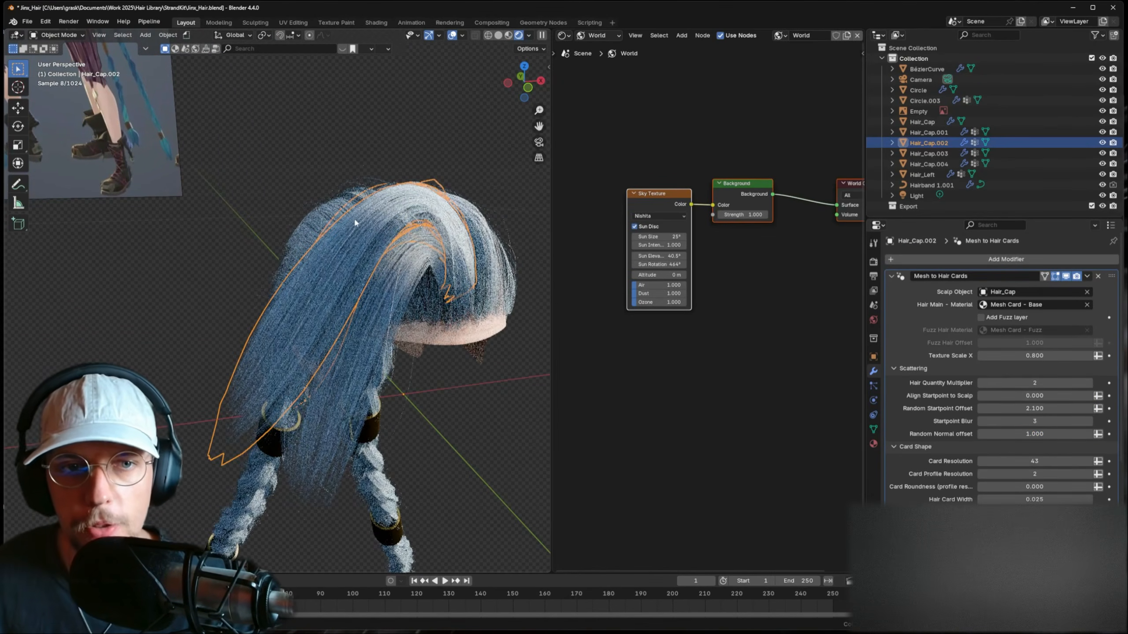
{"action": "scroll", "coordinate": [360, 251], "scroll_direction": "up", "scroll_amount": 4}
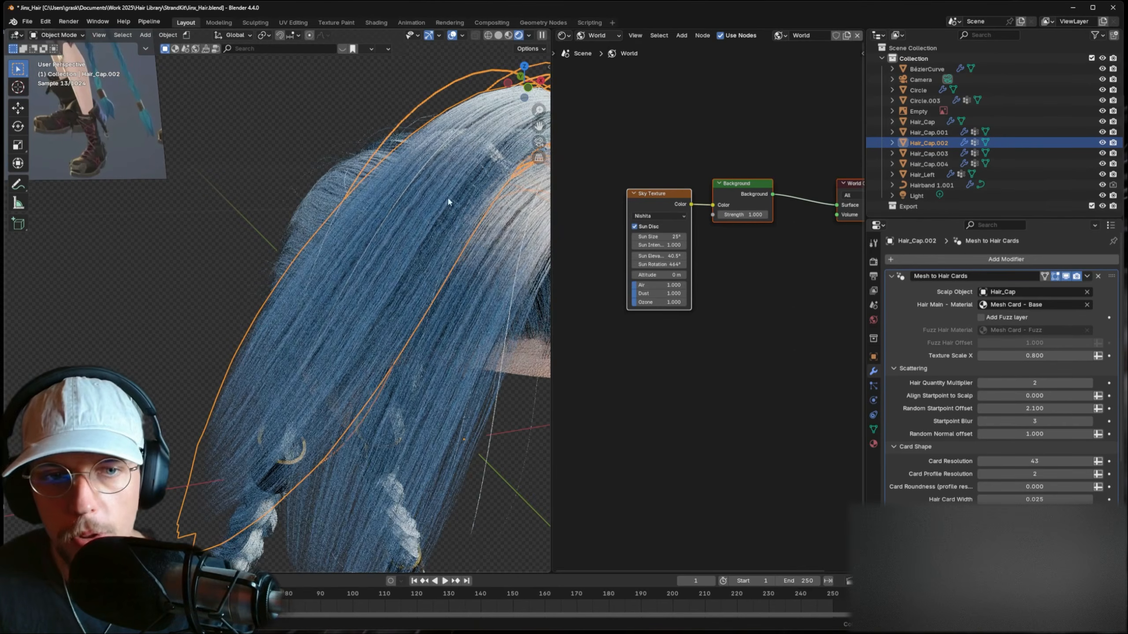
{"action": "left_click_drag", "start_coordinate": [1025, 356], "coordinate": [982, 356]}
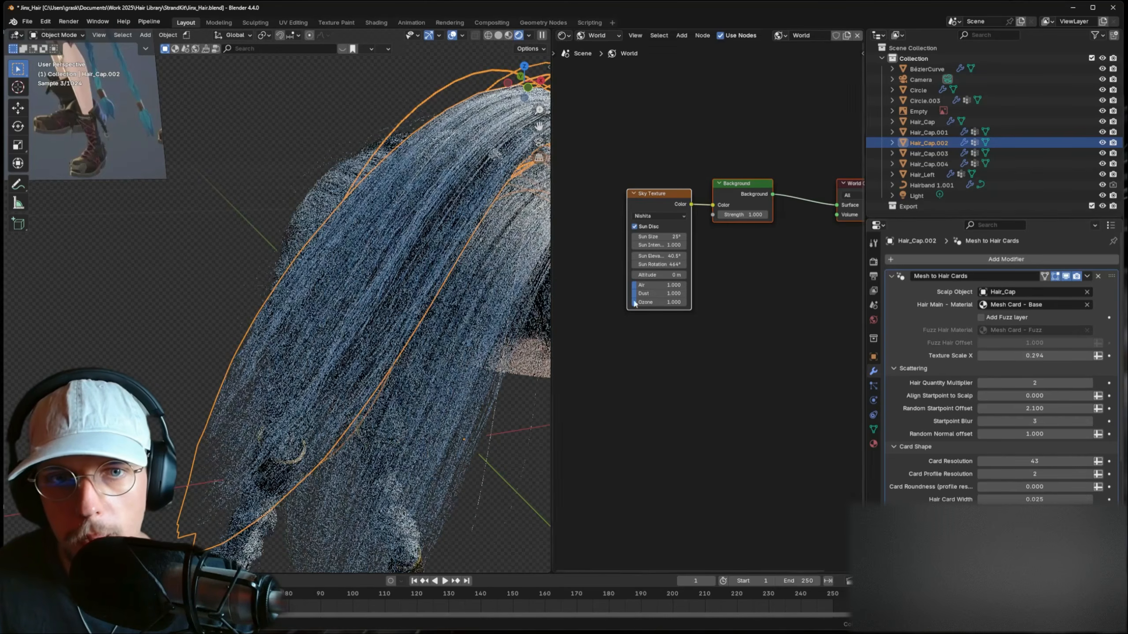
- Copy Hair_Cap.002's hair modifiers onto Hair_Cap.001 via Ctrl+L Copy Modifiers
{"action": "left_click", "coordinate": [168, 261]}
{"action": "scroll", "coordinate": [262, 265], "scroll_direction": "down", "scroll_amount": 5}
{"action": "left_click", "coordinate": [327, 286]}
{"action": "scroll", "coordinate": [337, 267], "scroll_direction": "up", "scroll_amount": 5}
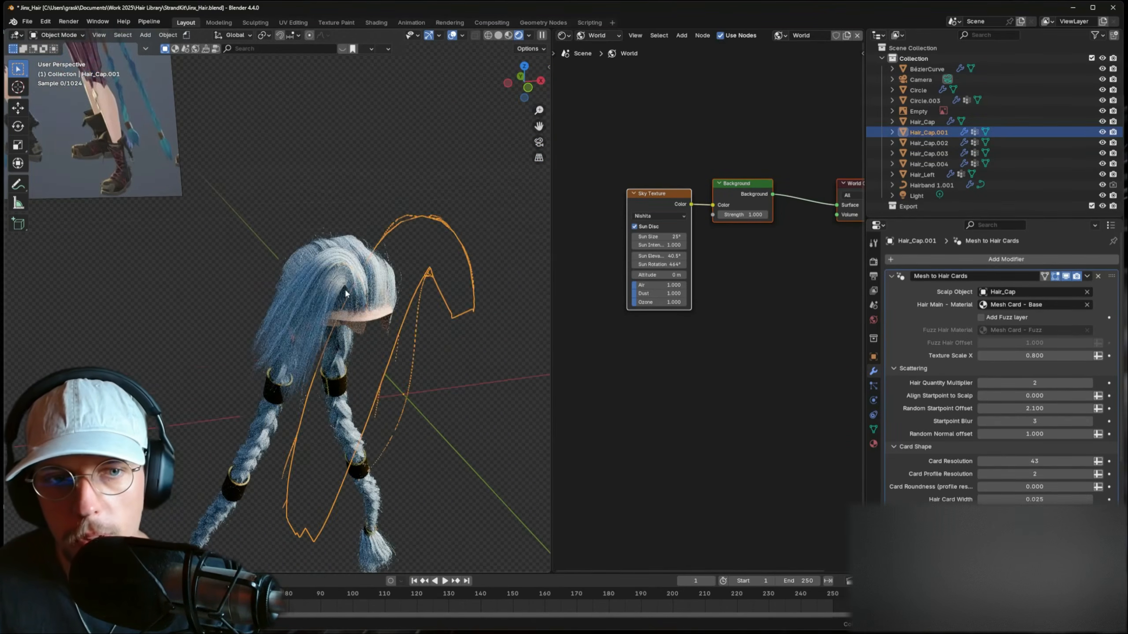
{"action": "left_click", "coordinate": [342, 259], "text": "shift"}
{"action": "key", "text": "ctrl+l"}
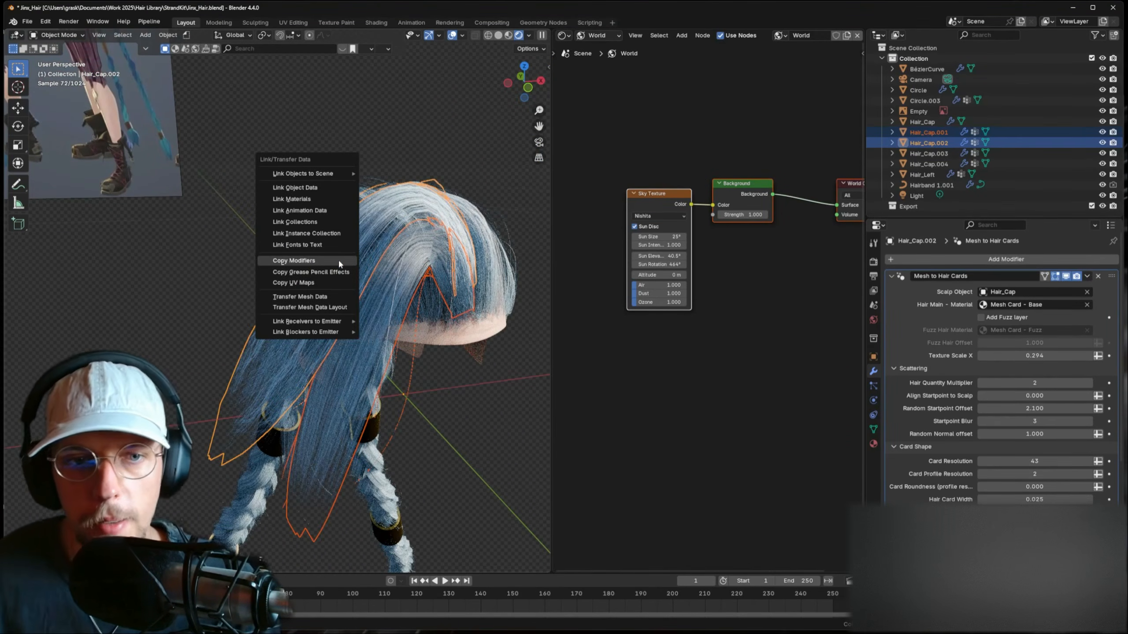
{"action": "left_click", "coordinate": [339, 262]}
{"action": "left_click", "coordinate": [503, 424]}
- Copy Hair_Cap.002's hair modifiers onto Hair_Cap.003 as well
{"action": "middle_click_drag", "start_coordinate": [462, 342], "coordinate": [395, 321]}
{"action": "left_click", "coordinate": [411, 231]}
{"action": "left_click", "coordinate": [427, 230], "text": "shift"}
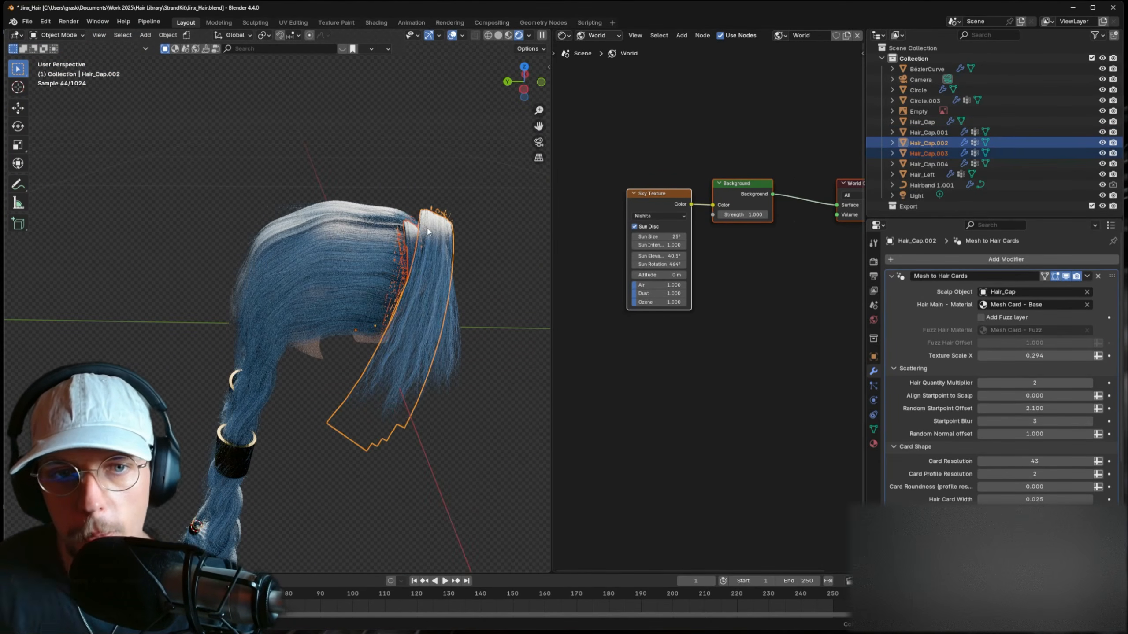
{"action": "key", "text": "ctrl+l"}
{"action": "left_click", "coordinate": [426, 225]}
- Lower Hair_Left's Texture Scale X to 0.25
{"action": "middle_click_drag", "start_coordinate": [427, 226], "coordinate": [403, 262]}
{"action": "left_click", "coordinate": [217, 247]}
{"action": "scroll", "coordinate": [218, 246], "scroll_direction": "up", "scroll_amount": 3}
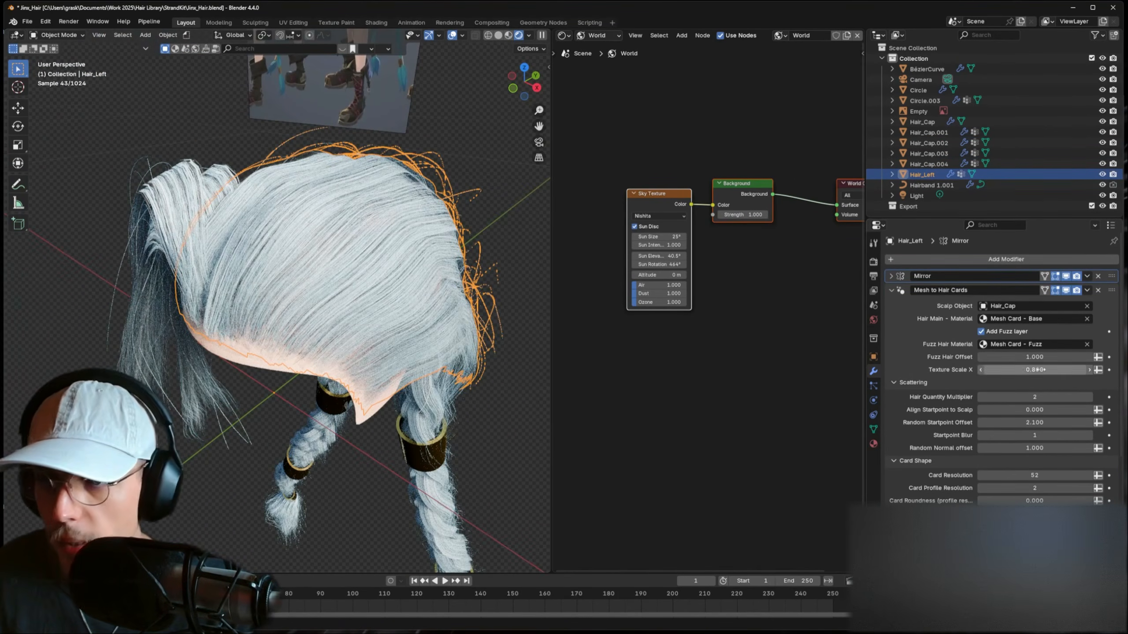
{"action": "left_click_drag", "start_coordinate": [1049, 371], "coordinate": [1023, 371]}
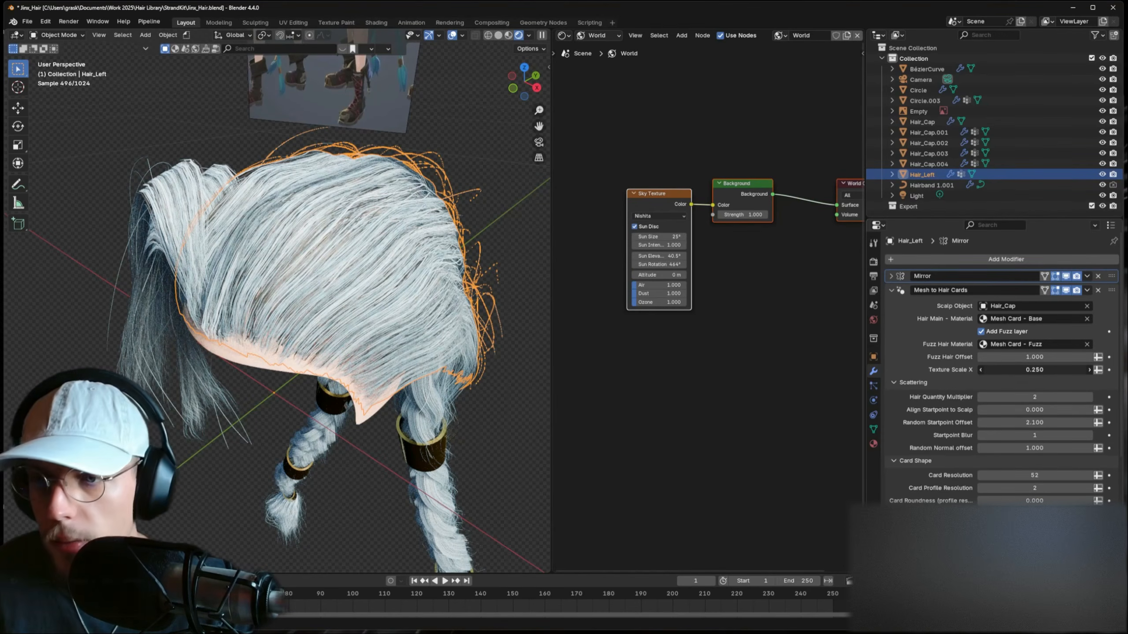
{"action": "scroll", "coordinate": [423, 311], "scroll_direction": "down", "scroll_amount": 2}
- Save Jinx_Hair.blend, then select the Hair_Cap.002 scalp mesh
{"action": "middle_click_drag", "start_coordinate": [422, 311], "coordinate": [291, 289]}
{"action": "left_click", "coordinate": [434, 300]}
{"action": "key", "text": "ctrl+s"}
{"action": "left_click", "coordinate": [311, 280]}
{"action": "scroll", "coordinate": [311, 279], "scroll_direction": "up", "scroll_amount": 3}
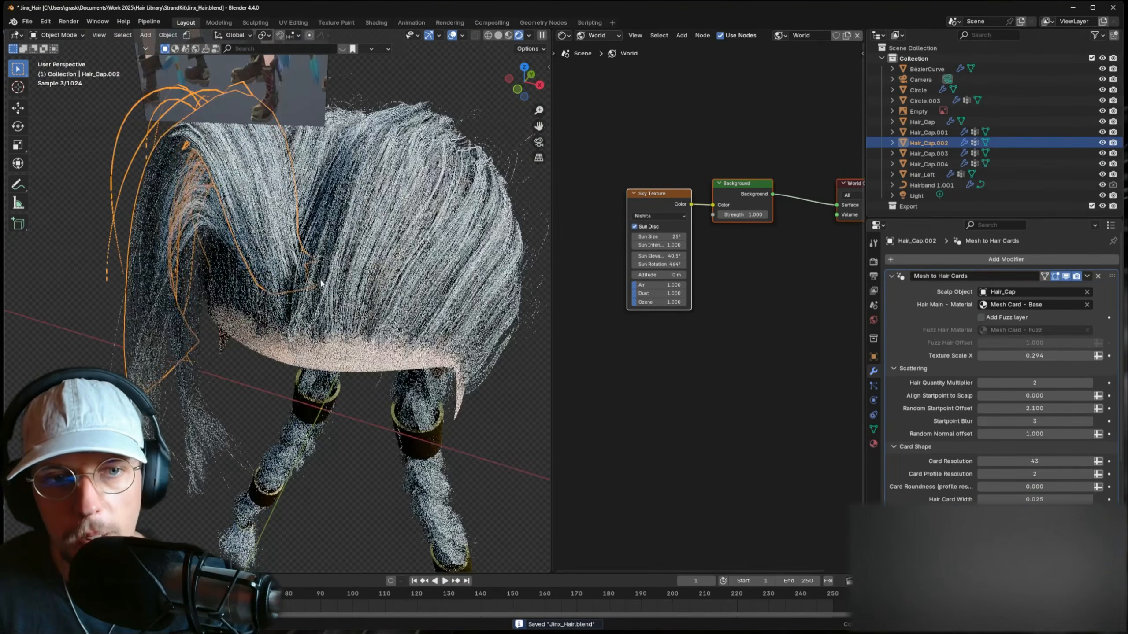
- Move Hair_Cap.002's scalp vertices vertically with proportional falloff in Edit Mode
{"action": "key", "text": "Tab"}
{"action": "key", "text": "g"}
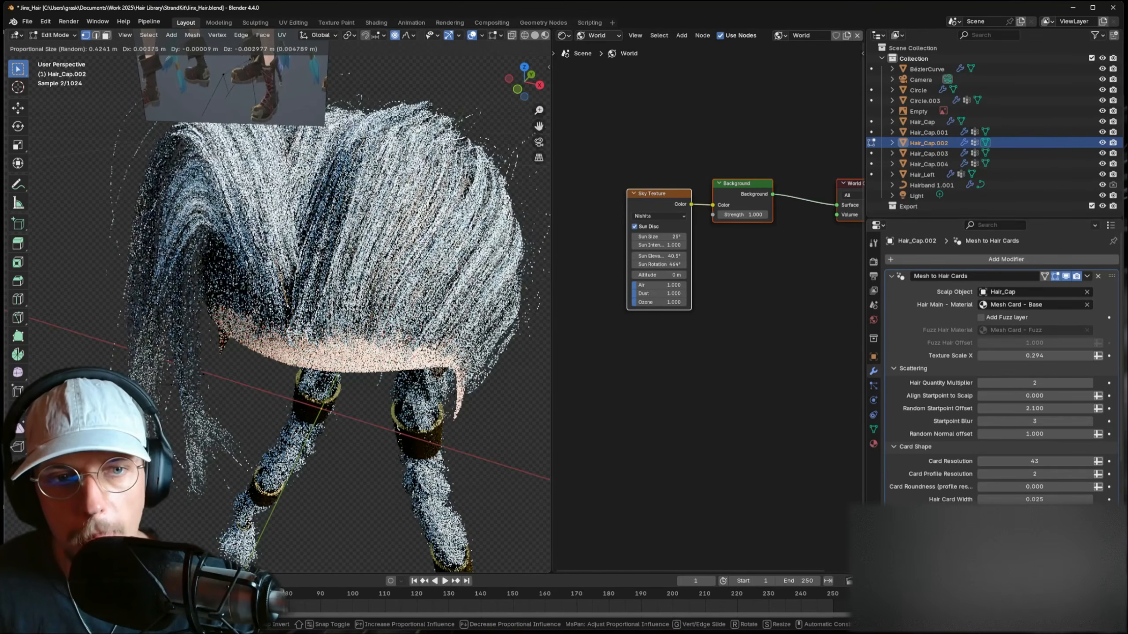
{"action": "key", "text": "z"}
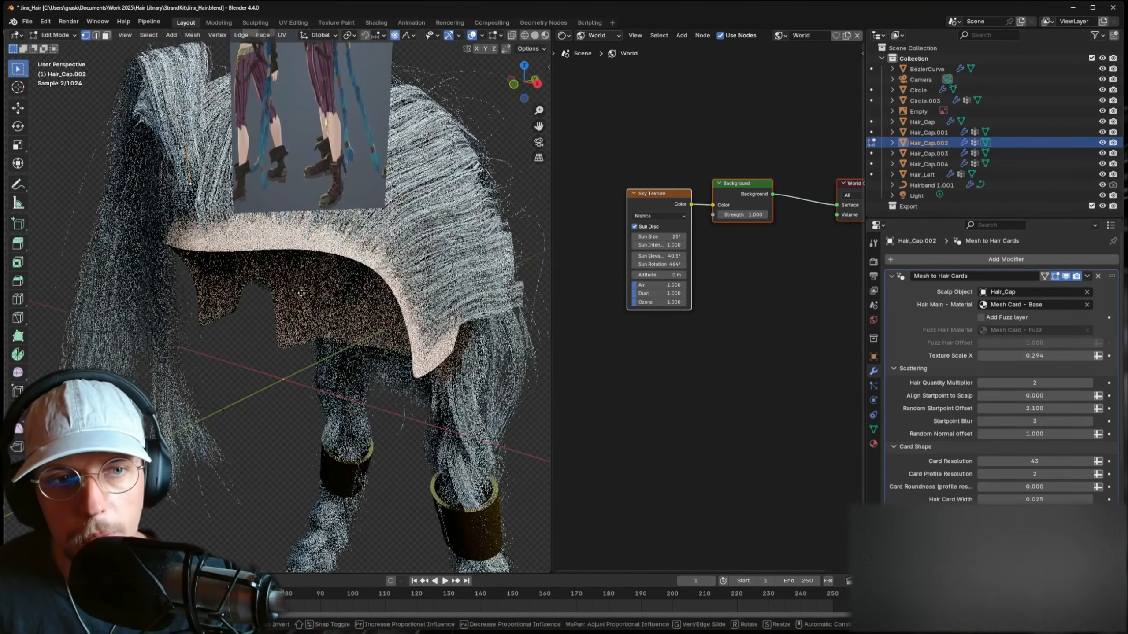
{"action": "left_click", "coordinate": [303, 319]}
{"action": "key", "text": "Tab"}
{"action": "middle_click_drag", "start_coordinate": [417, 266], "coordinate": [346, 266]}
{"action": "scroll", "coordinate": [451, 278], "scroll_direction": "down", "scroll_amount": 2}
- Reshape Hair_Left's scalp with three vertical soft-falloff vertex moves
{"action": "left_click", "coordinate": [449, 278]}
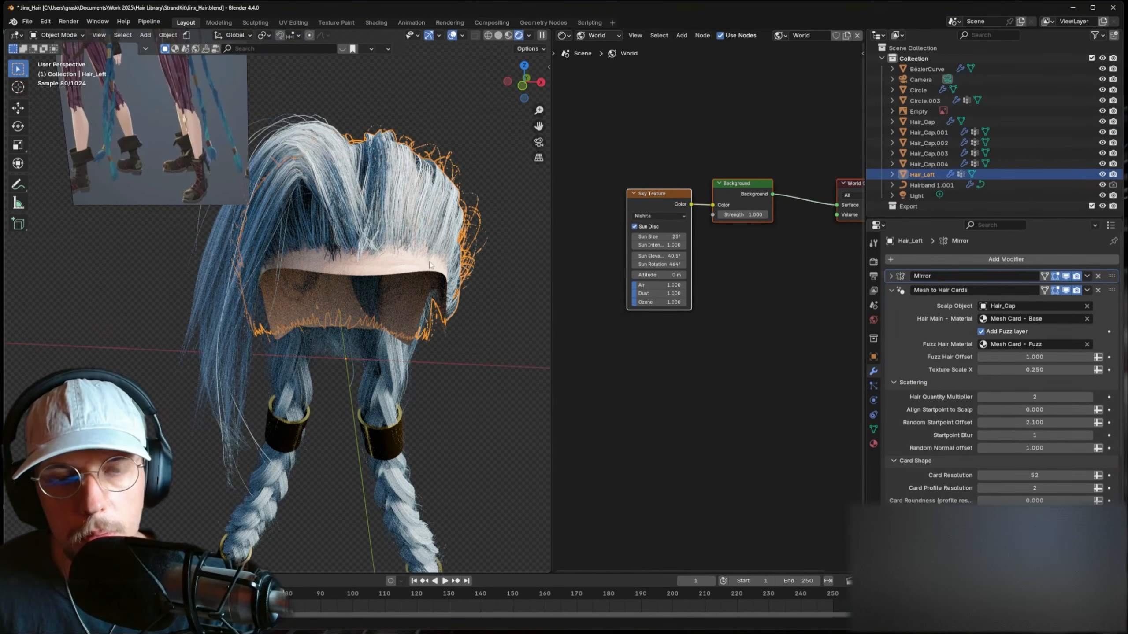
{"action": "scroll", "coordinate": [430, 265], "scroll_direction": "up", "scroll_amount": 2}
{"action": "key", "text": "Tab"}
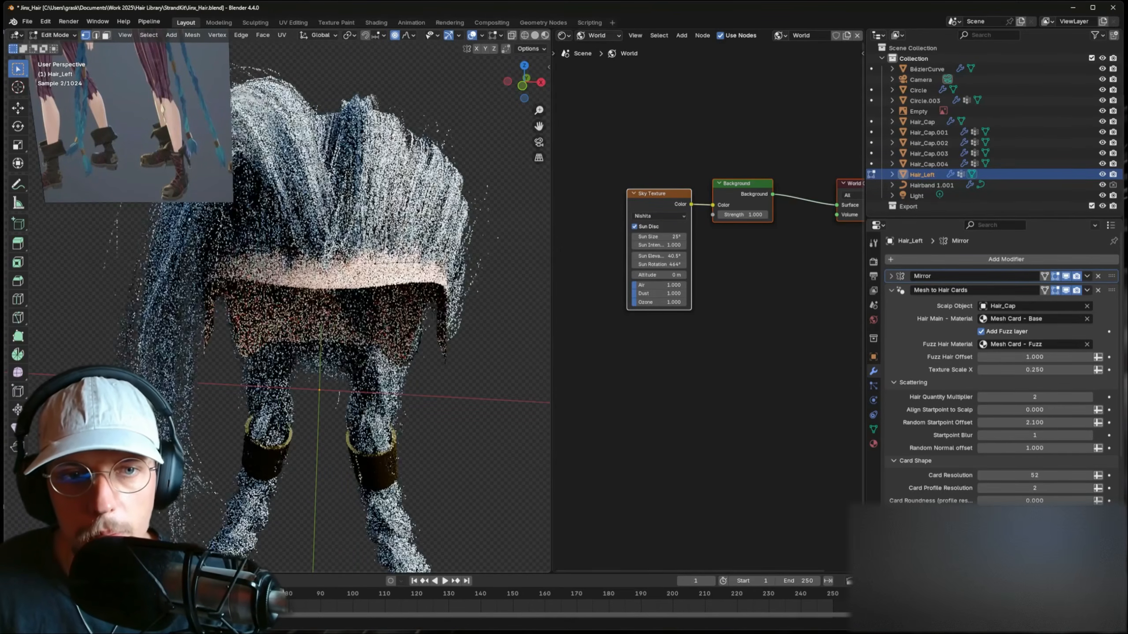
{"action": "key", "text": "g"}
{"action": "key", "text": "z"}
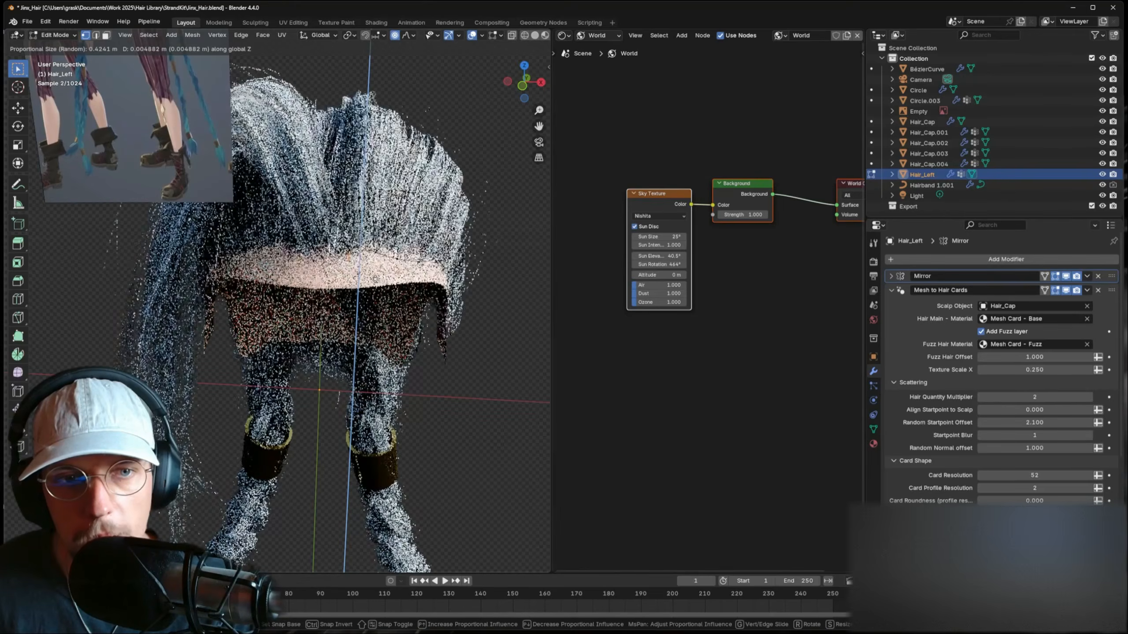
{"action": "left_click", "coordinate": [377, 264]}
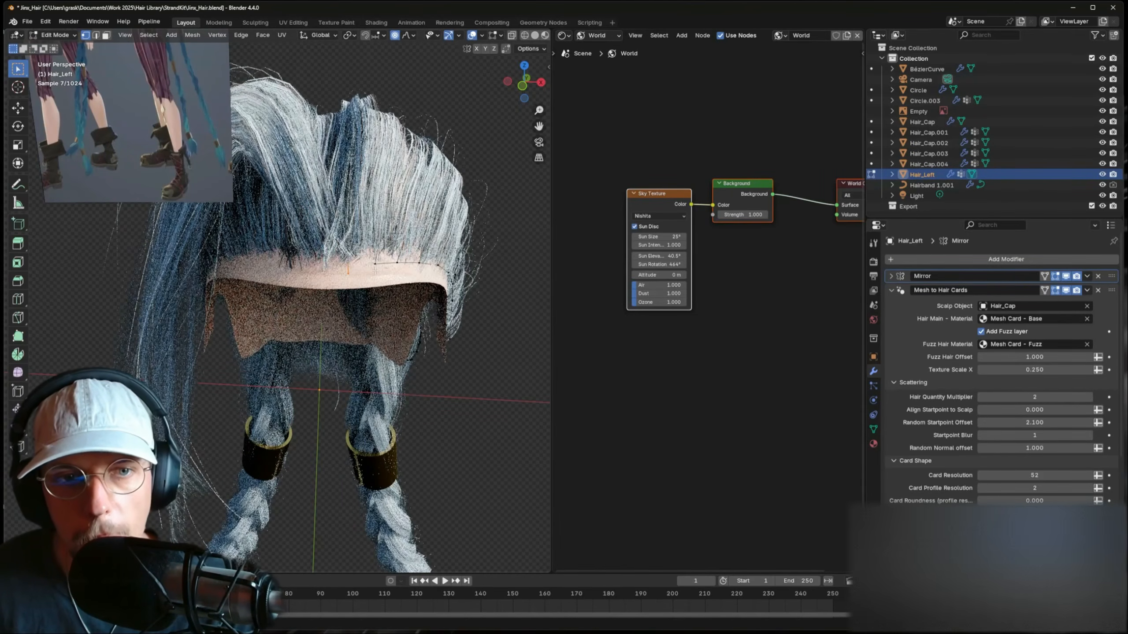
{"action": "key", "text": "g"}
{"action": "key", "text": "z"}
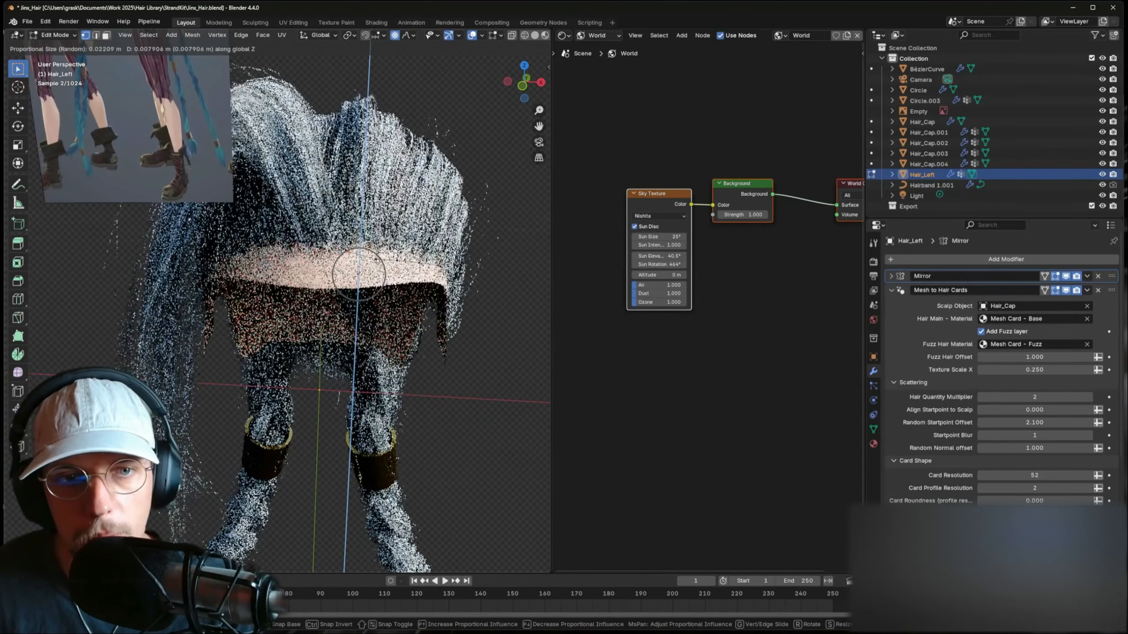
{"action": "left_click", "coordinate": [359, 275]}
{"action": "key", "text": "g"}
{"action": "key", "text": "z"}
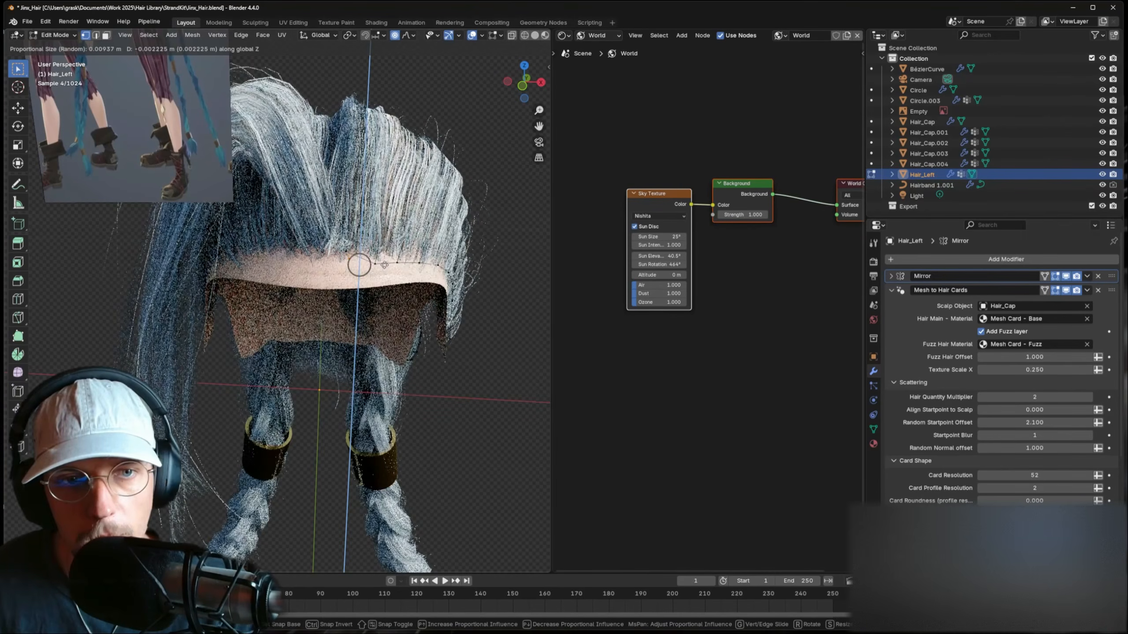
{"action": "left_click", "coordinate": [384, 265]}
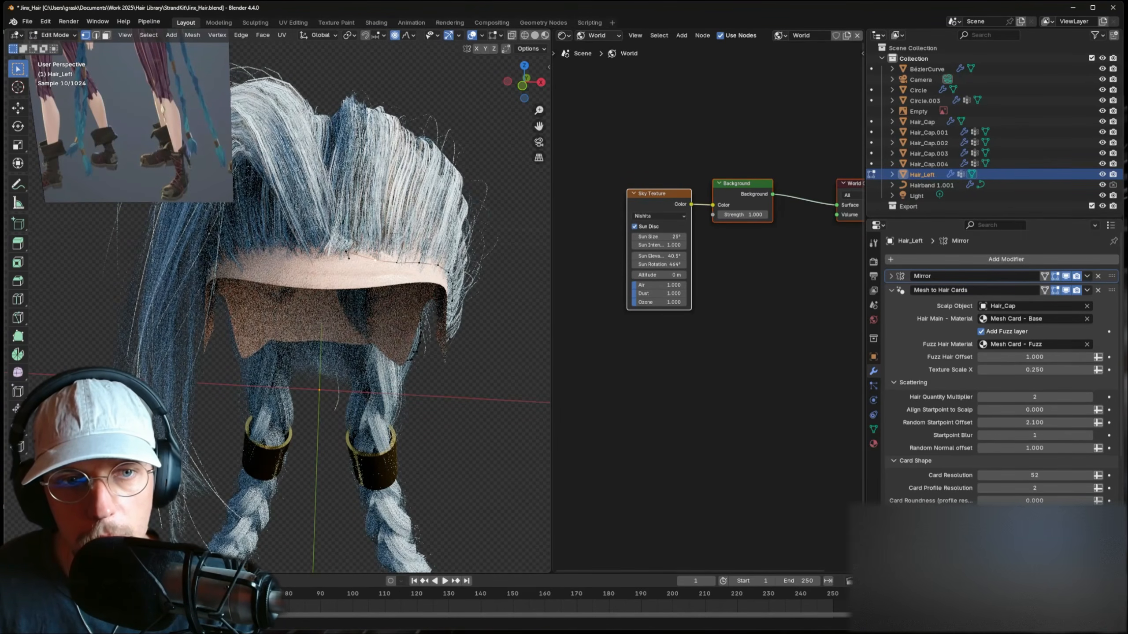
{"action": "key", "text": "Tab"}
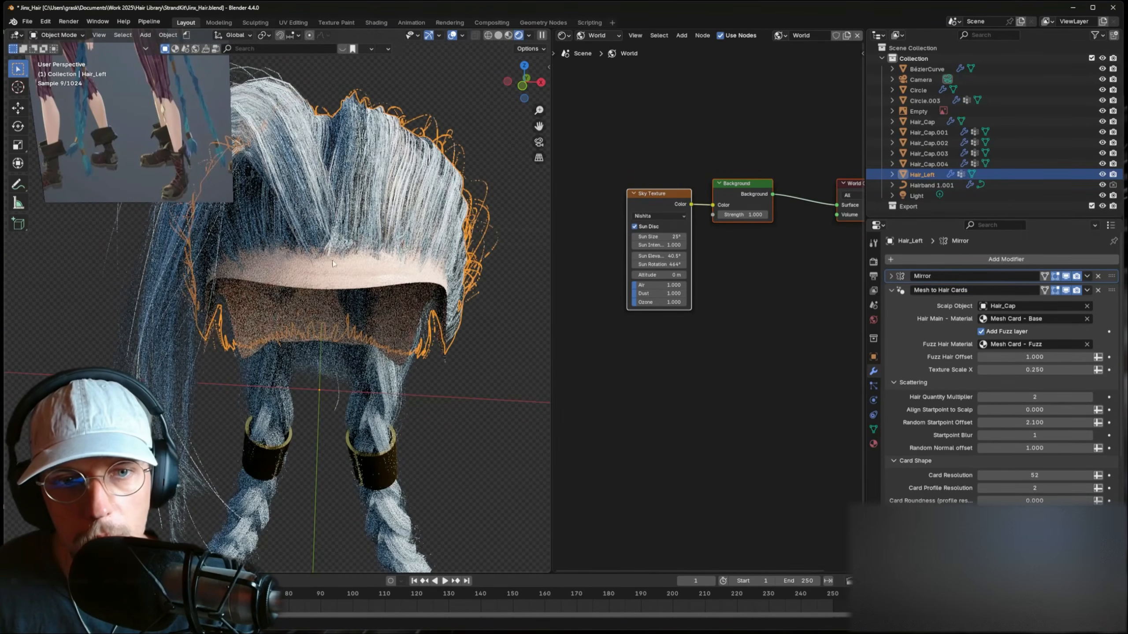
- Review Hair_Left from above and the front, then select Hair_Cap.004
{"action": "key", "text": "Tab"}
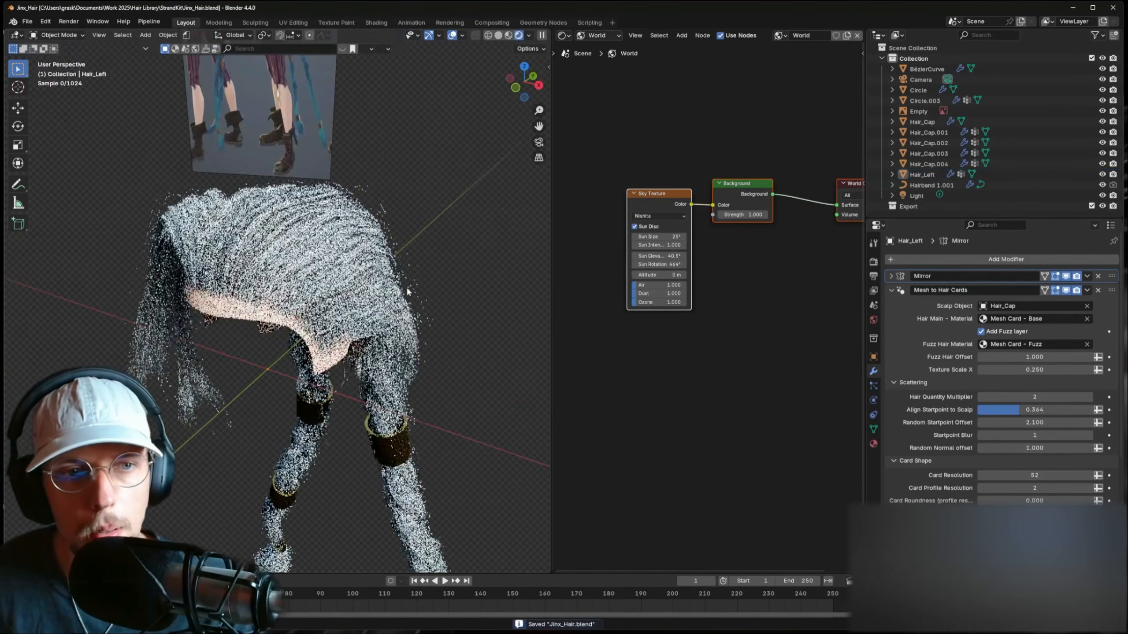
{"action": "middle_click_drag", "start_coordinate": [408, 291], "coordinate": [274, 272]}
{"action": "middle_click_drag", "start_coordinate": [303, 317], "coordinate": [284, 276]}
{"action": "left_click", "coordinate": [271, 358]}
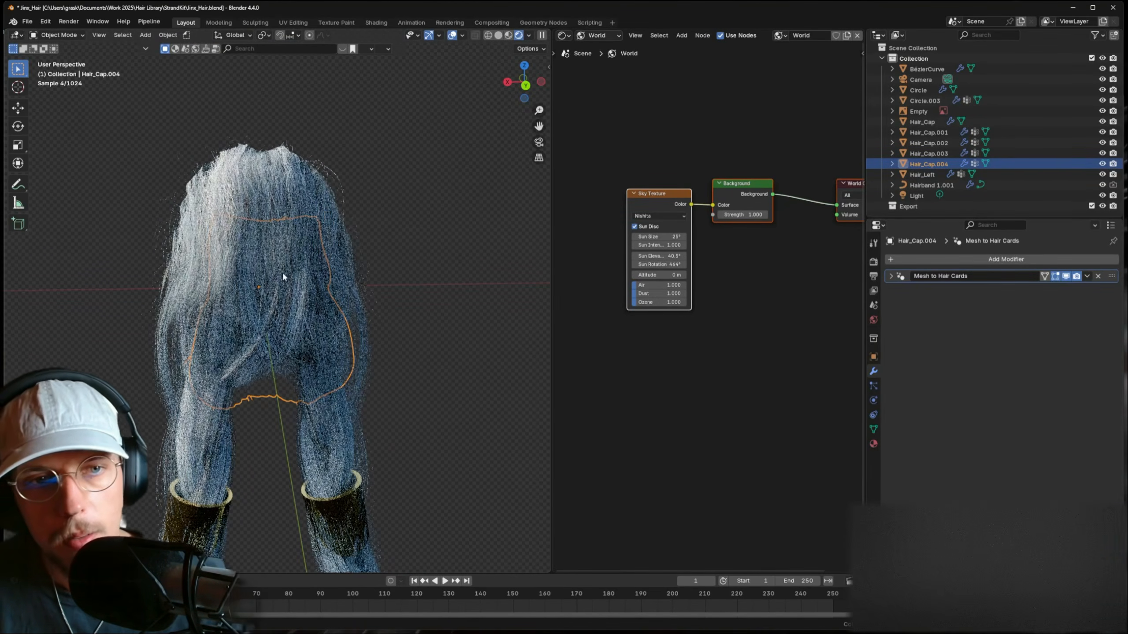
- Copy Hair_Left's modifiers onto Hair_Cap.004 with Ctrl+L Copy Modifiers
{"action": "left_click", "coordinate": [218, 203], "text": "shift"}
{"action": "key", "text": "ctrl+l"}
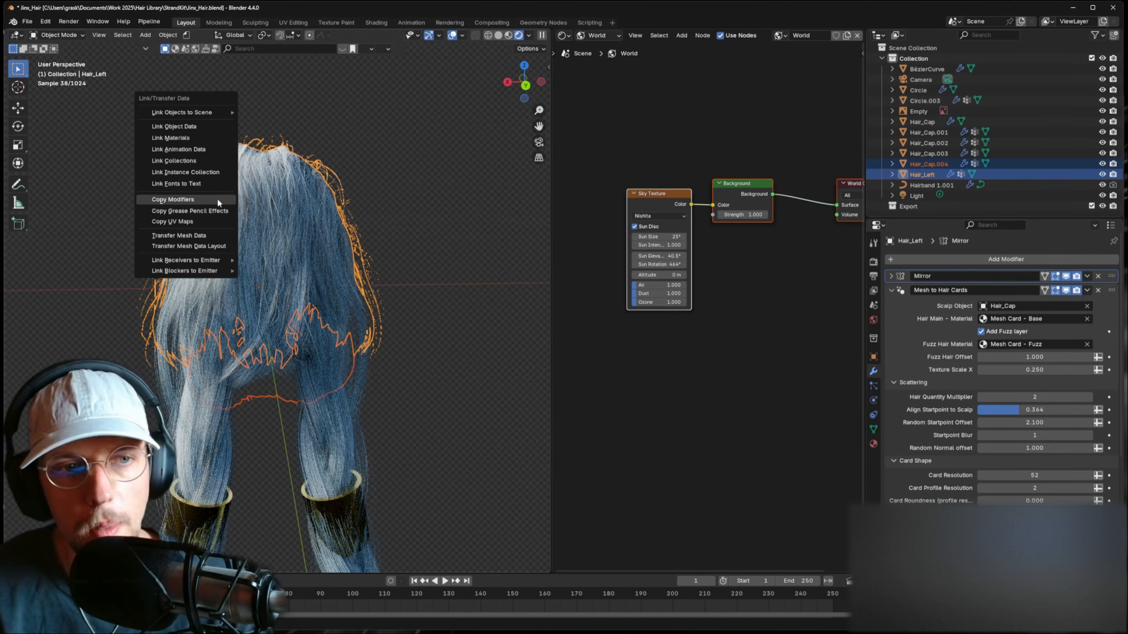
{"action": "left_click", "coordinate": [218, 203]}
{"action": "left_click", "coordinate": [373, 266]}
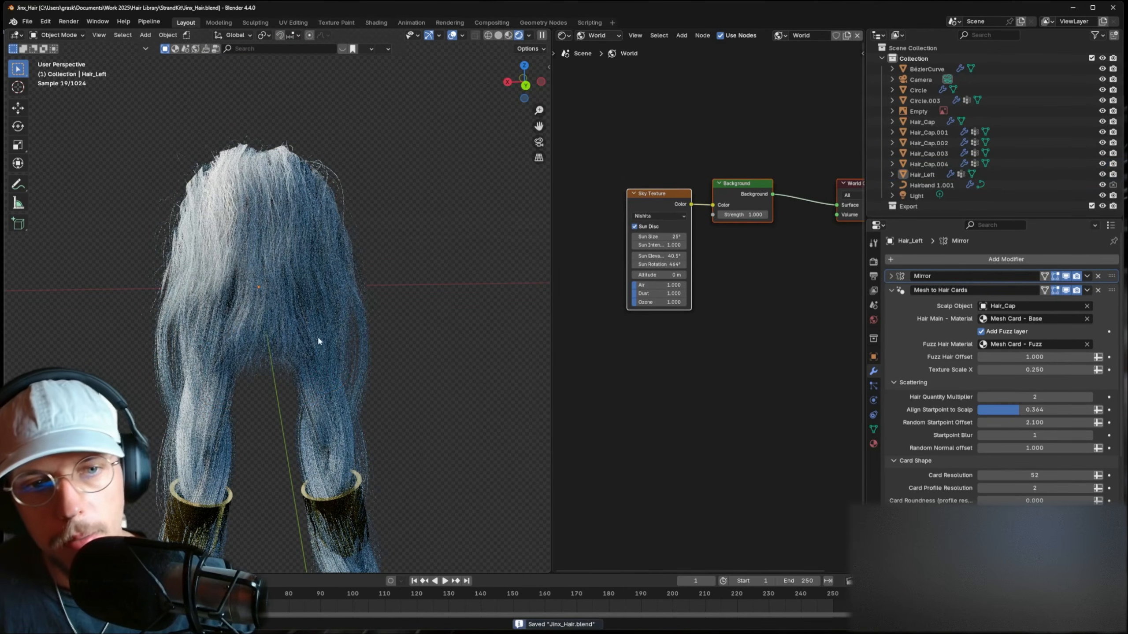
{"action": "middle_click_drag", "start_coordinate": [319, 341], "coordinate": [272, 260]}
{"action": "scroll", "coordinate": [310, 260], "scroll_direction": "down", "scroll_amount": 5}
- Select Hair_Cap.002 and switch to the Numpad 1 front view
{"action": "left_click", "coordinate": [258, 281]}
{"action": "scroll", "coordinate": [337, 326], "scroll_direction": "up", "scroll_amount": 3}
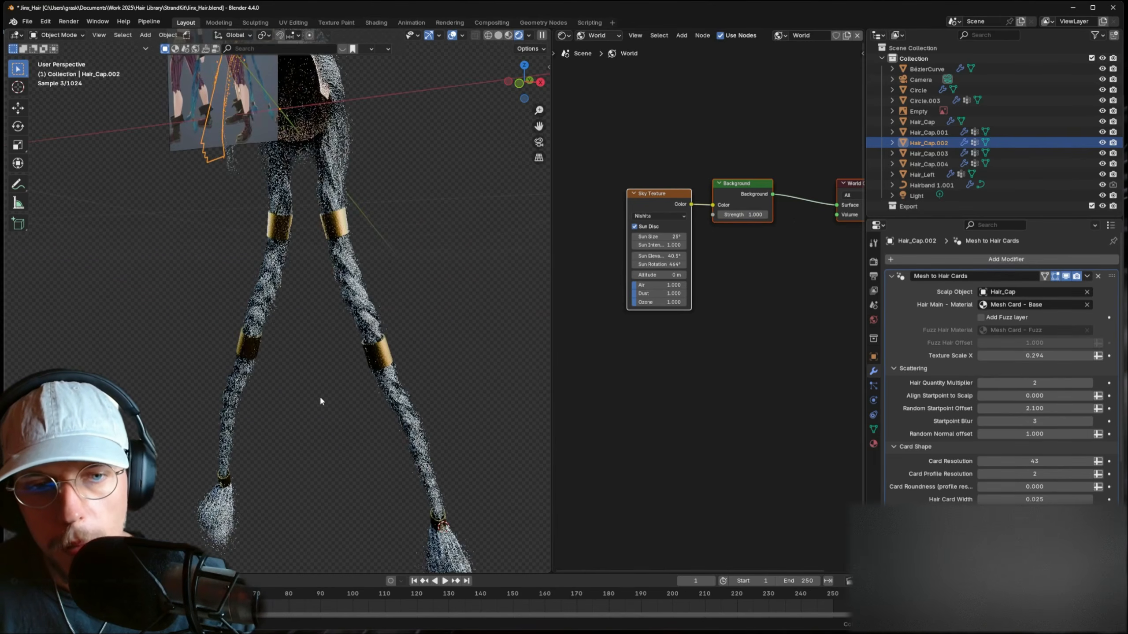
{"action": "key", "text": "KP_1"}
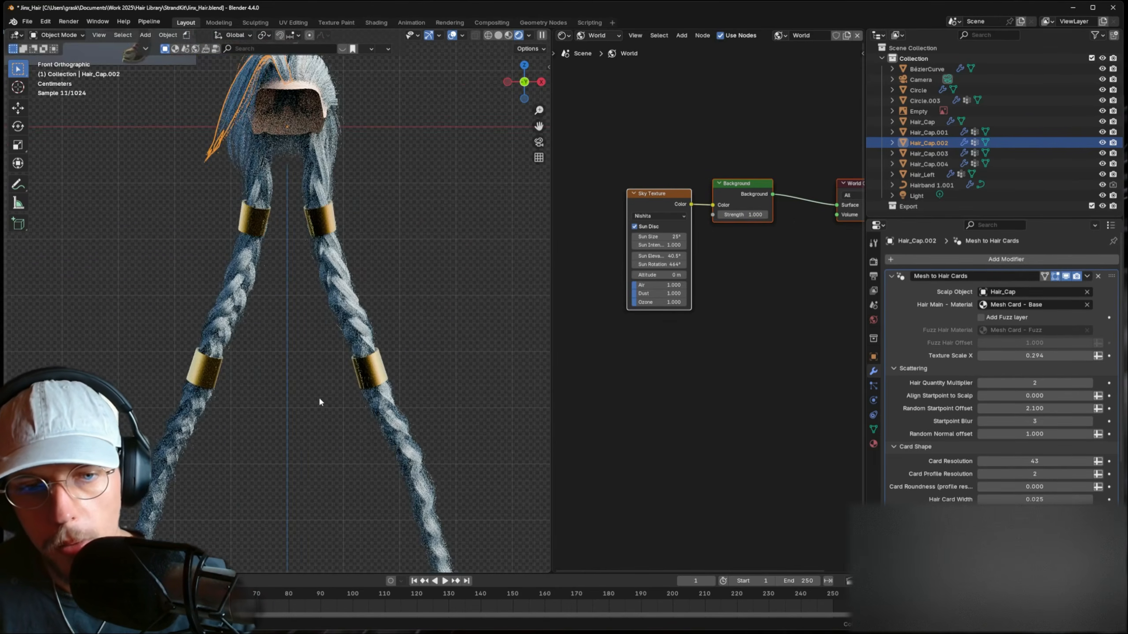
- Select the BezierCurve braid and tune its Mesh to Hair Cards Texture Scale X to 0.211
{"action": "scroll", "coordinate": [321, 400], "scroll_direction": "down", "scroll_amount": 3}
{"action": "middle_click_drag", "start_coordinate": [370, 387], "coordinate": [375, 358], "text": "shift"}
{"action": "left_click", "coordinate": [374, 358]}
{"action": "scroll", "coordinate": [362, 311], "scroll_direction": "up", "scroll_amount": 8}
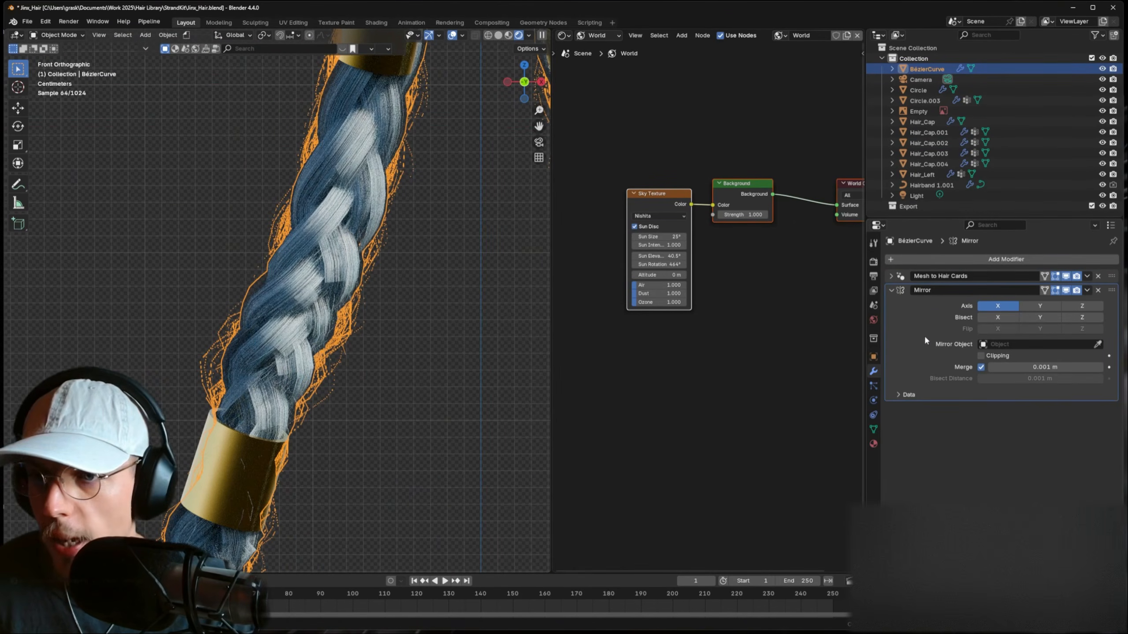
{"action": "left_click", "coordinate": [890, 290]}
{"action": "left_click", "coordinate": [891, 275]}
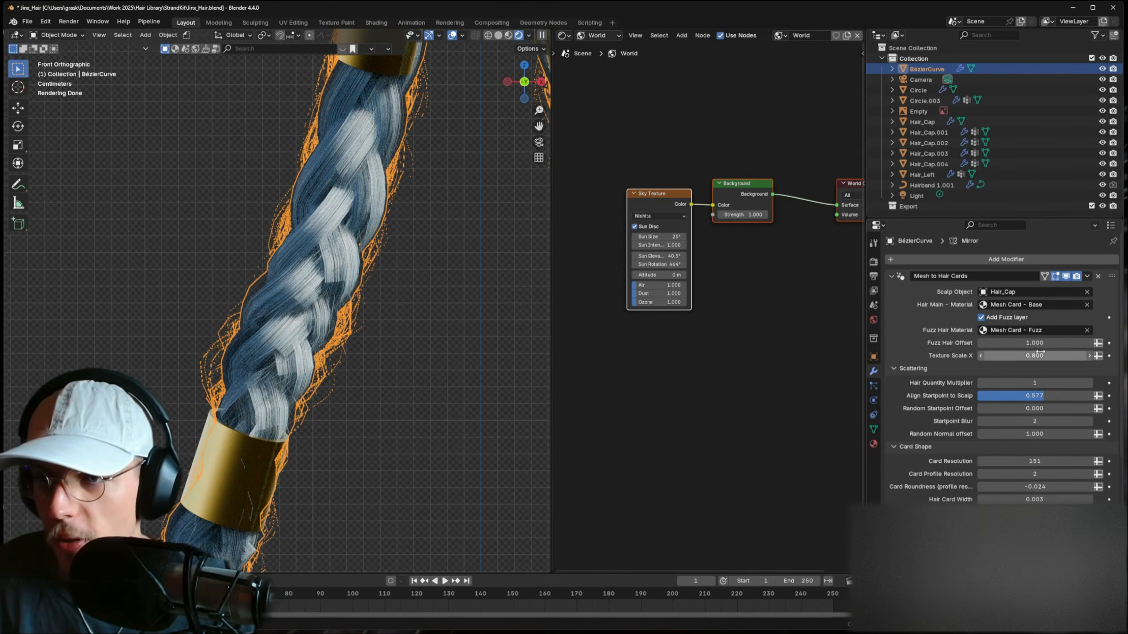
{"action": "mouse_move", "coordinate": [1034, 355]}
{"action": "left_mouse_down"}
{"action": "mouse_move", "coordinate": [998, 355]}
{"action": "mouse_move", "coordinate": [1033, 356]}
{"action": "left_mouse_up"}
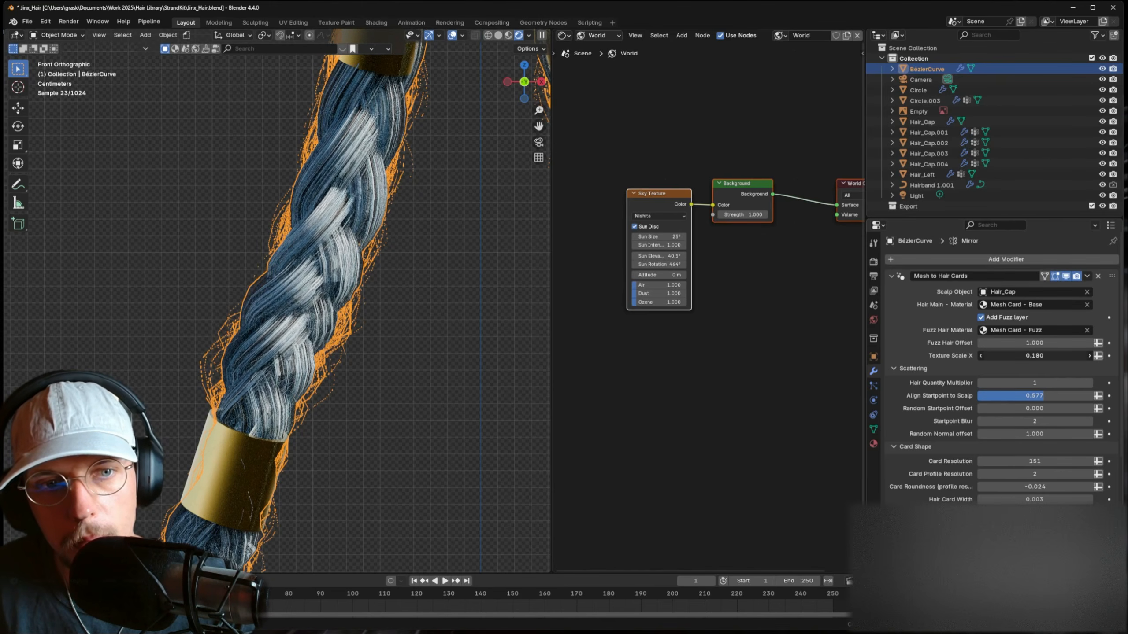
{"action": "scroll", "coordinate": [157, 383], "scroll_direction": "down", "scroll_amount": 5}
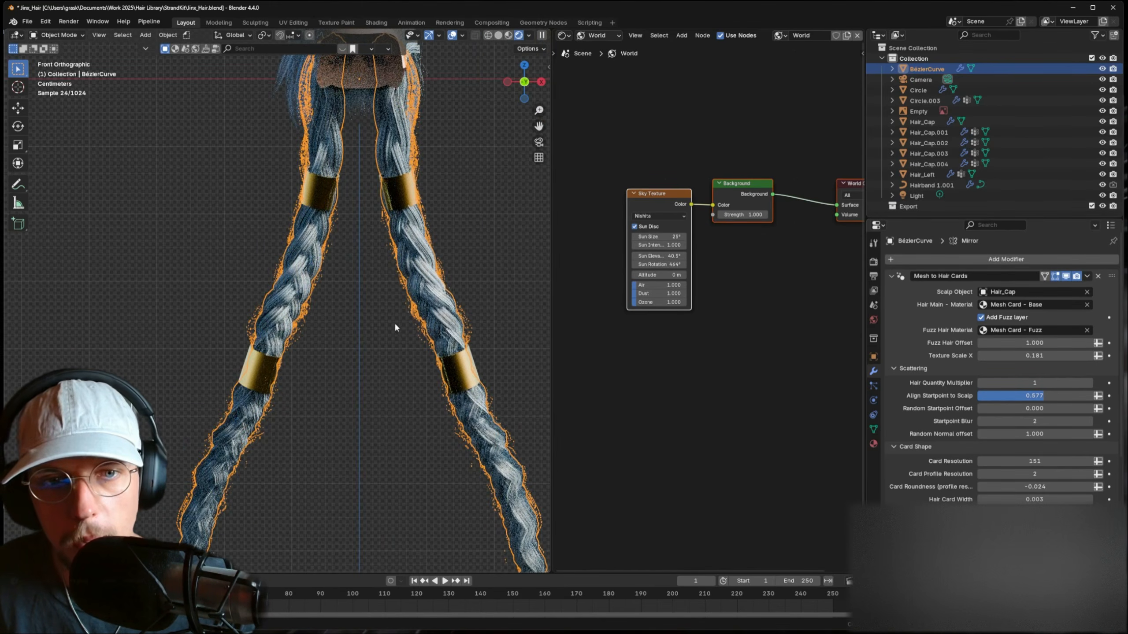
{"action": "scroll", "coordinate": [359, 324], "scroll_direction": "up", "scroll_amount": 4}
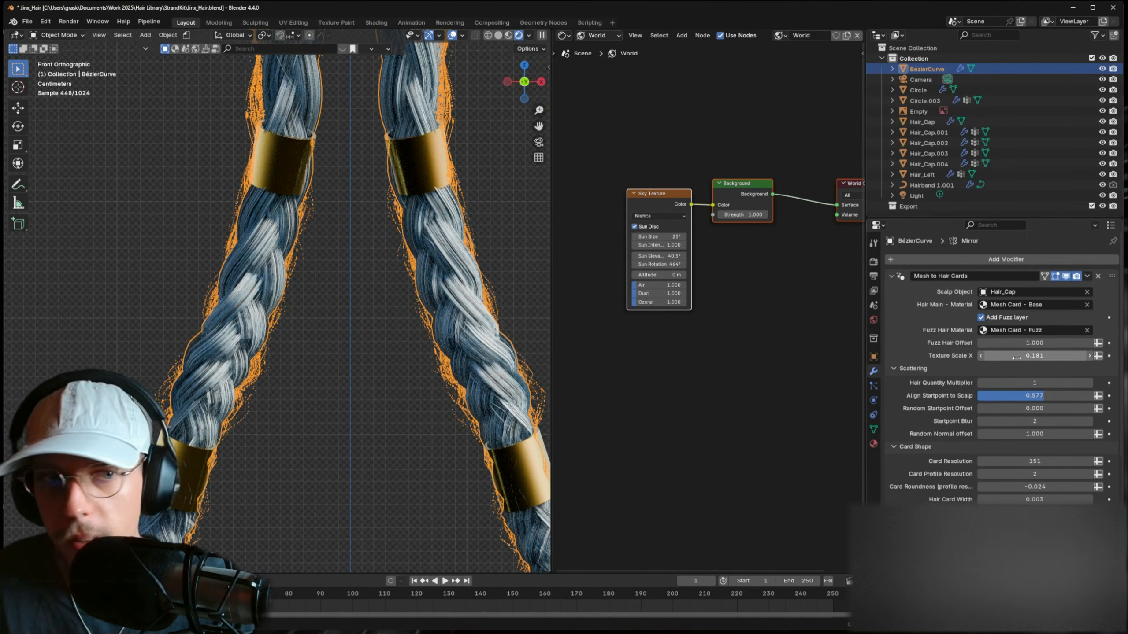
{"action": "mouse_move", "coordinate": [1016, 358]}
{"action": "left_mouse_down"}
{"action": "mouse_move", "coordinate": [981, 357]}
{"action": "mouse_move", "coordinate": [1025, 358]}
{"action": "left_mouse_up"}
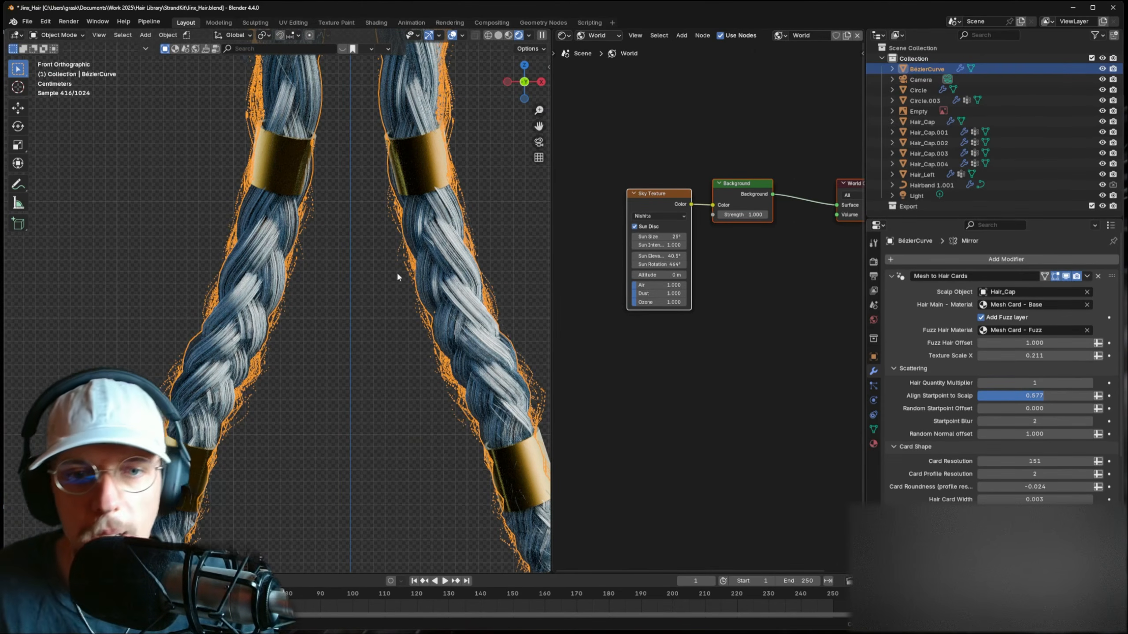
{"action": "scroll", "coordinate": [420, 282], "scroll_direction": "down", "scroll_amount": 6}
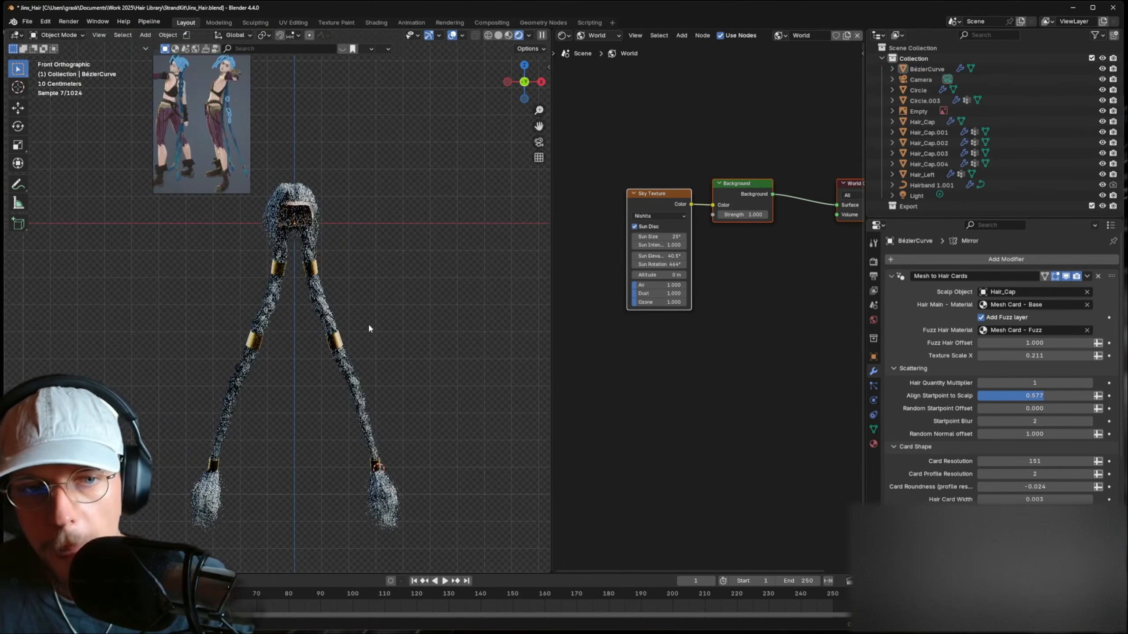
{"action": "scroll", "coordinate": [362, 330], "scroll_direction": "up", "scroll_amount": 1}
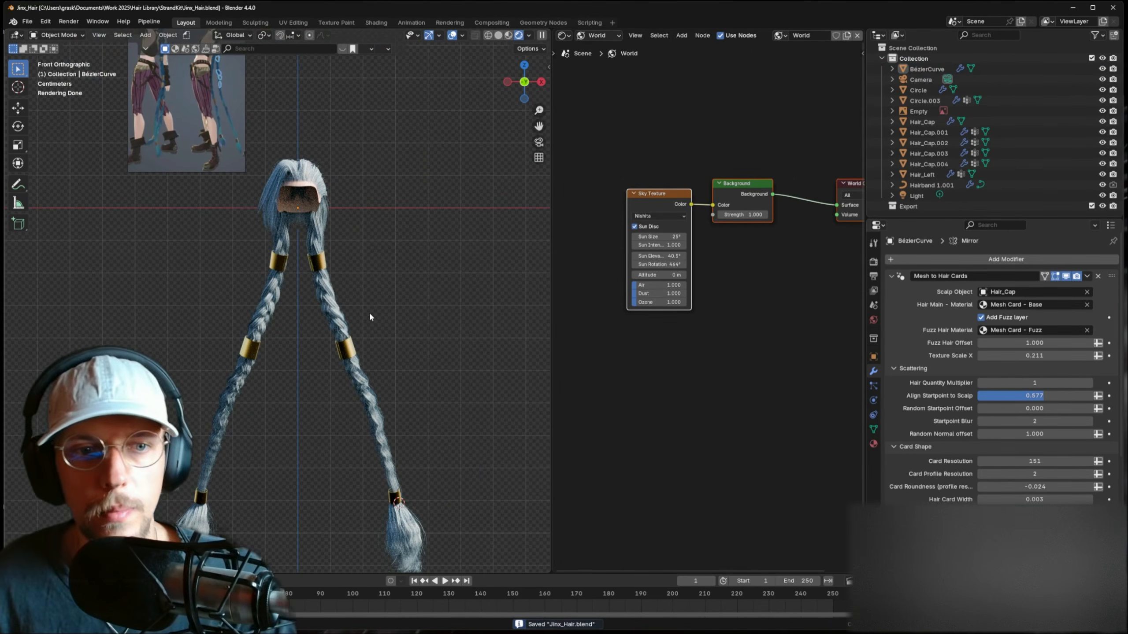
{"action": "left_click", "coordinate": [280, 263]}
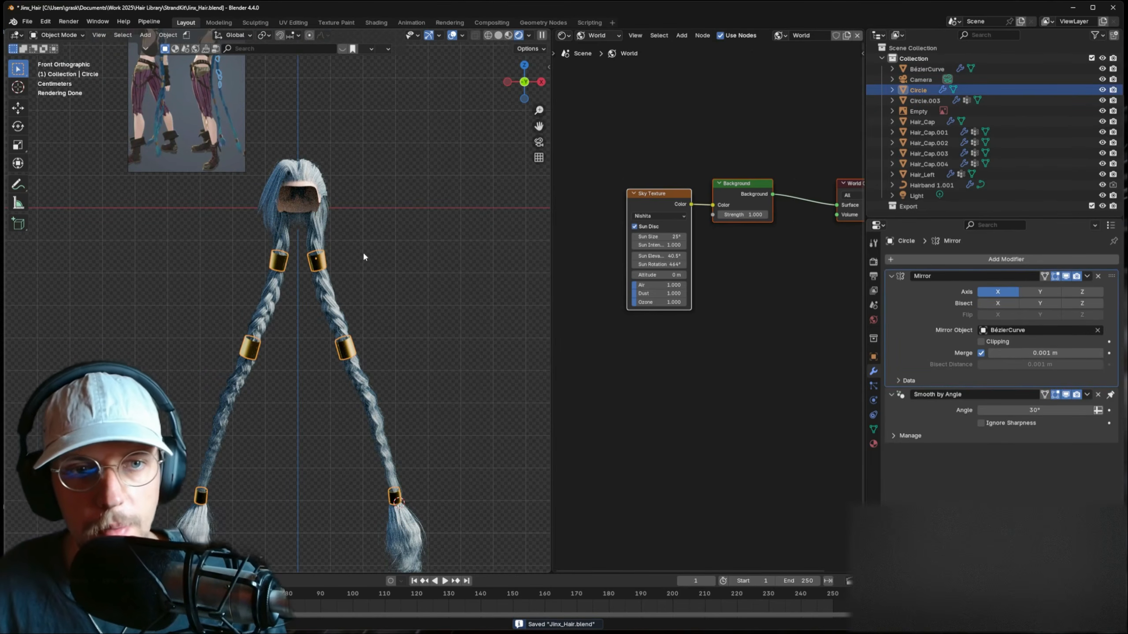
{"action": "left_click", "coordinate": [382, 244]}
{"action": "middle_click_drag", "start_coordinate": [371, 228], "coordinate": [395, 278], "text": "shift"}
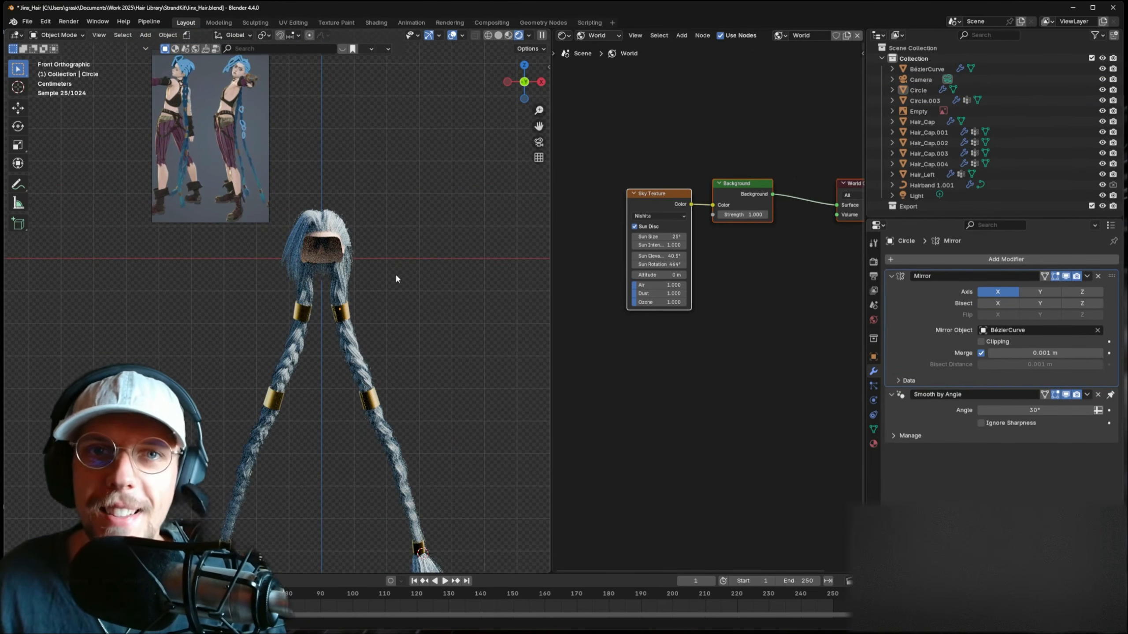